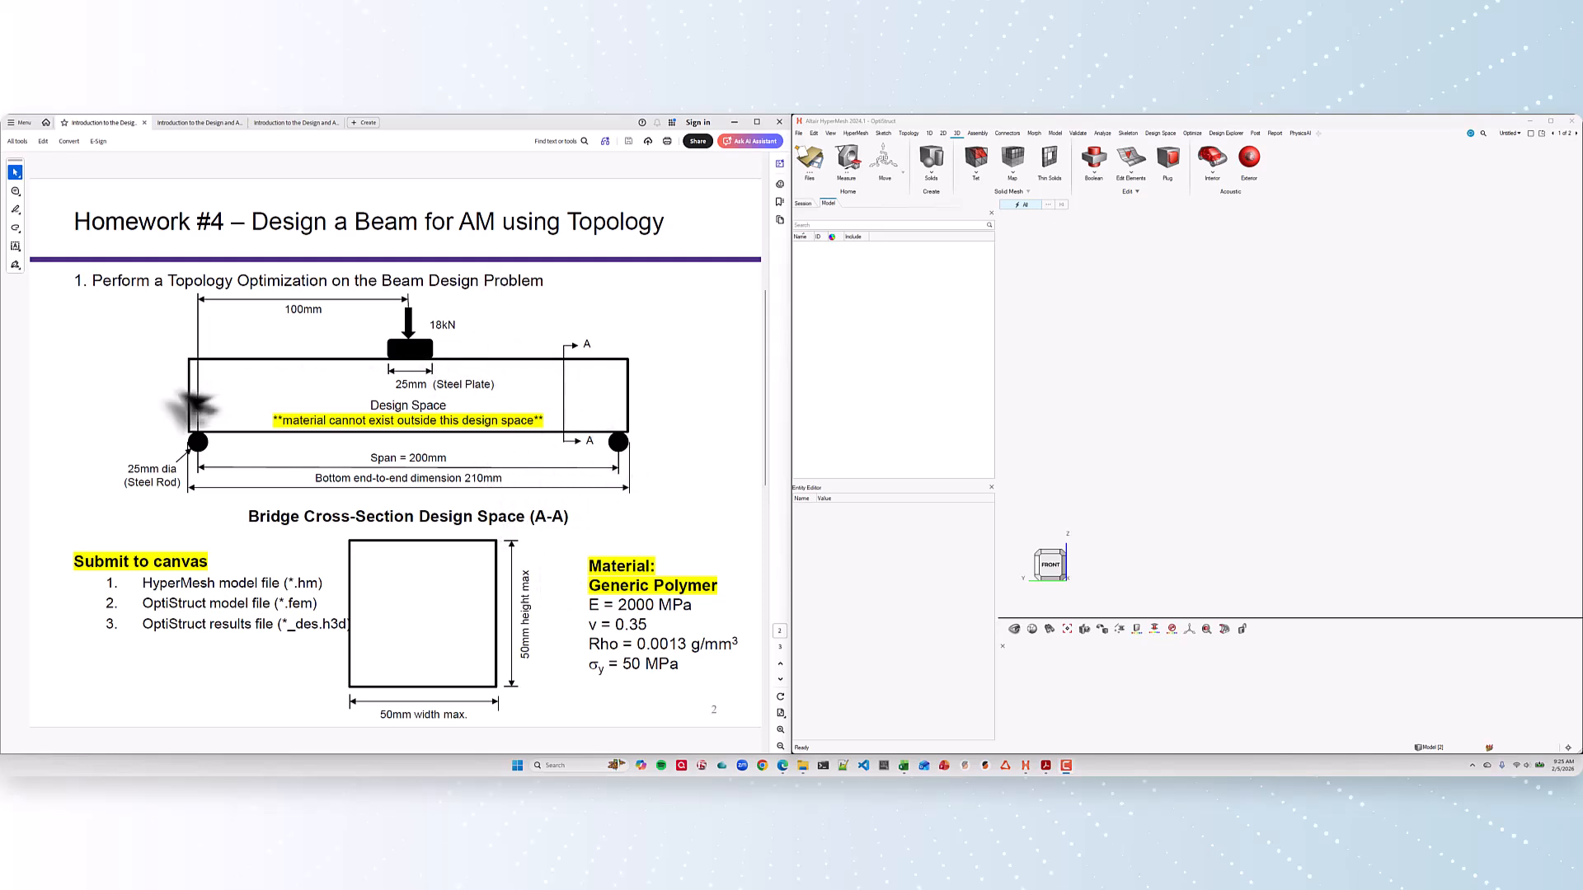
Step: Compare the beam design problem slide with the linear analysis process slide
left_click(201, 122)
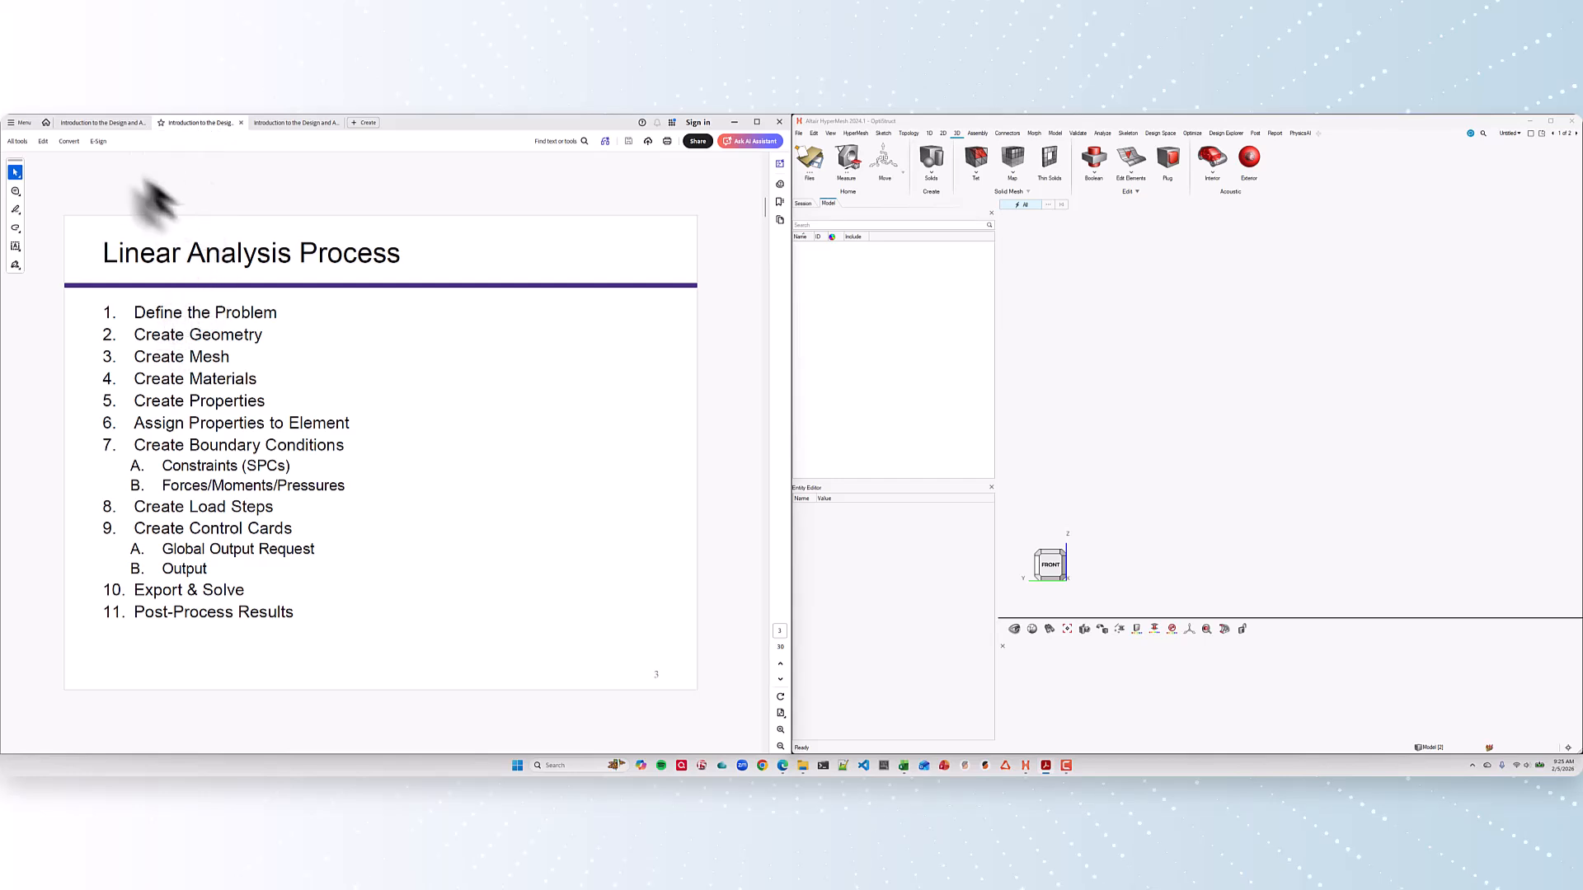
left_click(115, 122)
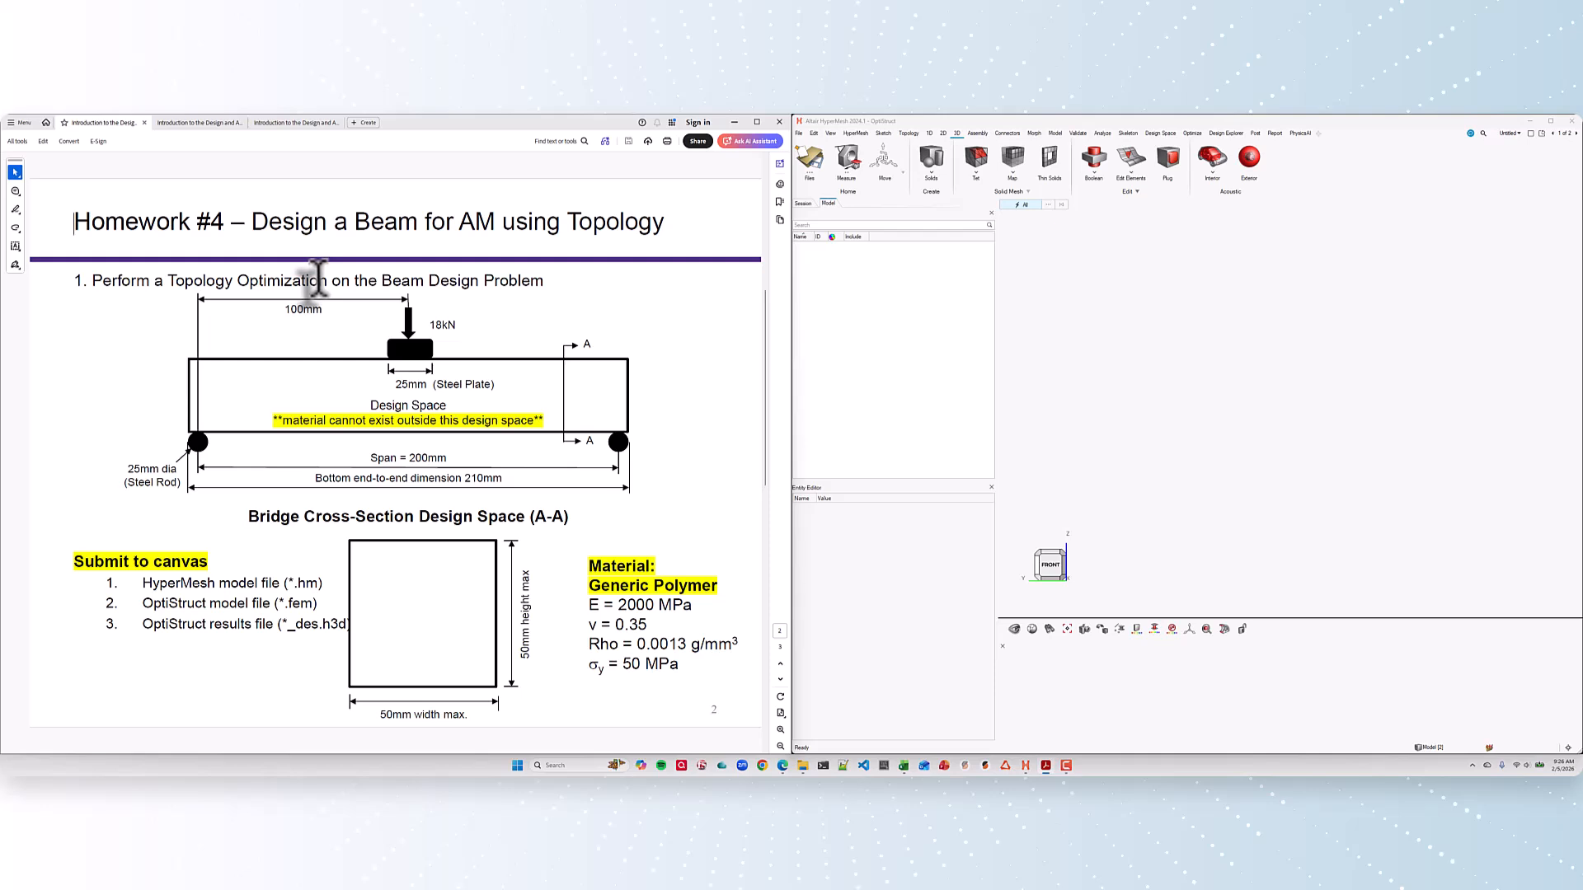
left_click(202, 123)
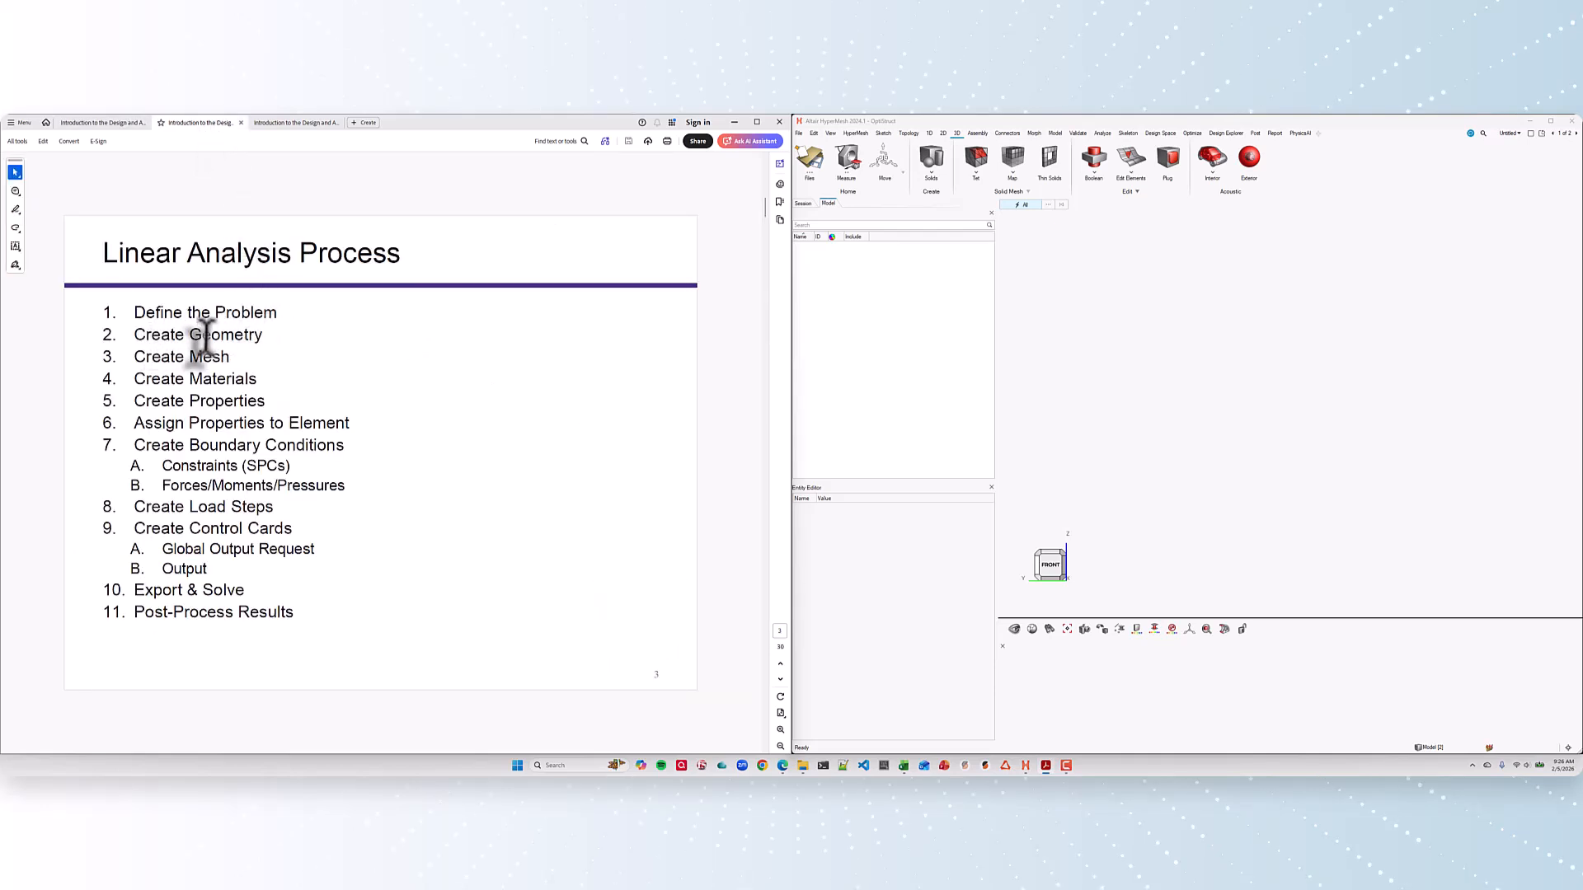
left_click(111, 123)
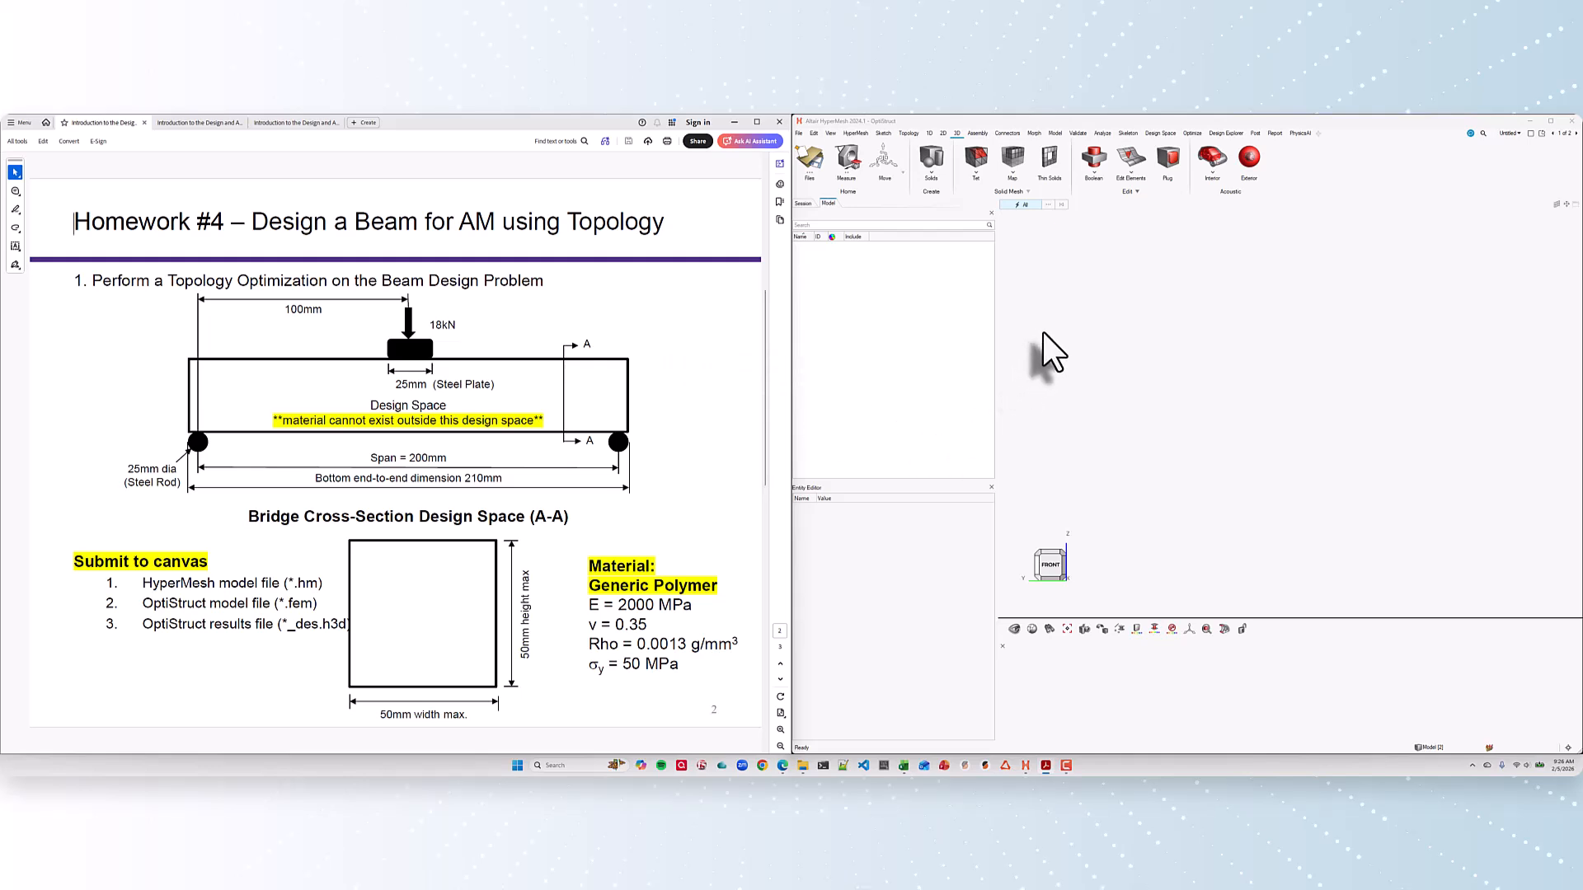
Step: Review the model browser's configuration options in HyperMesh
right_click(902, 384)
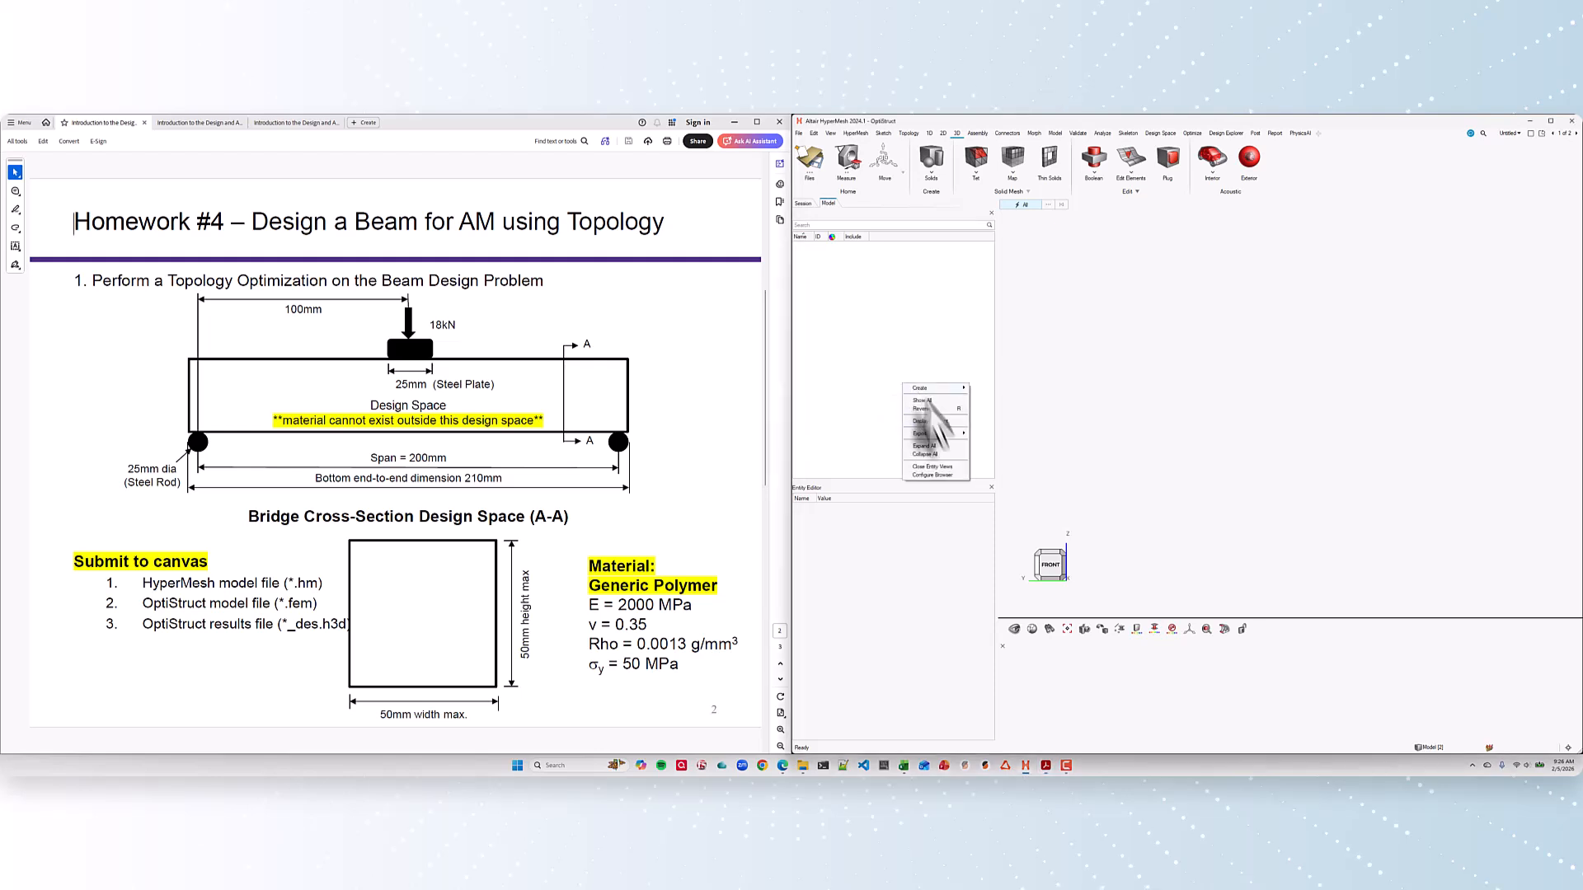
left_click(937, 476)
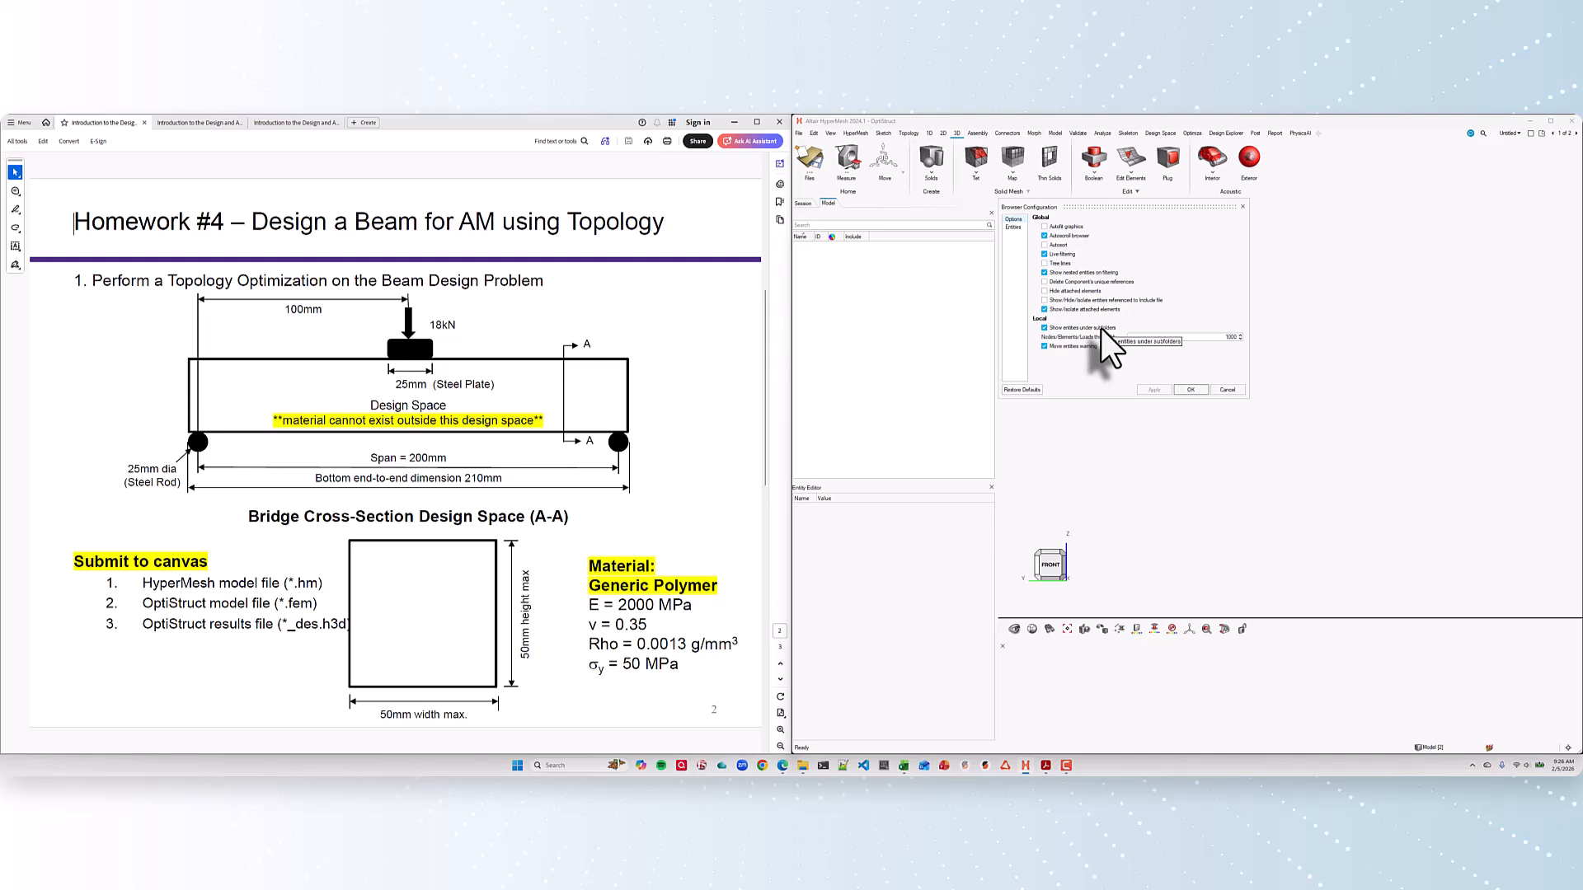
left_click(1192, 390)
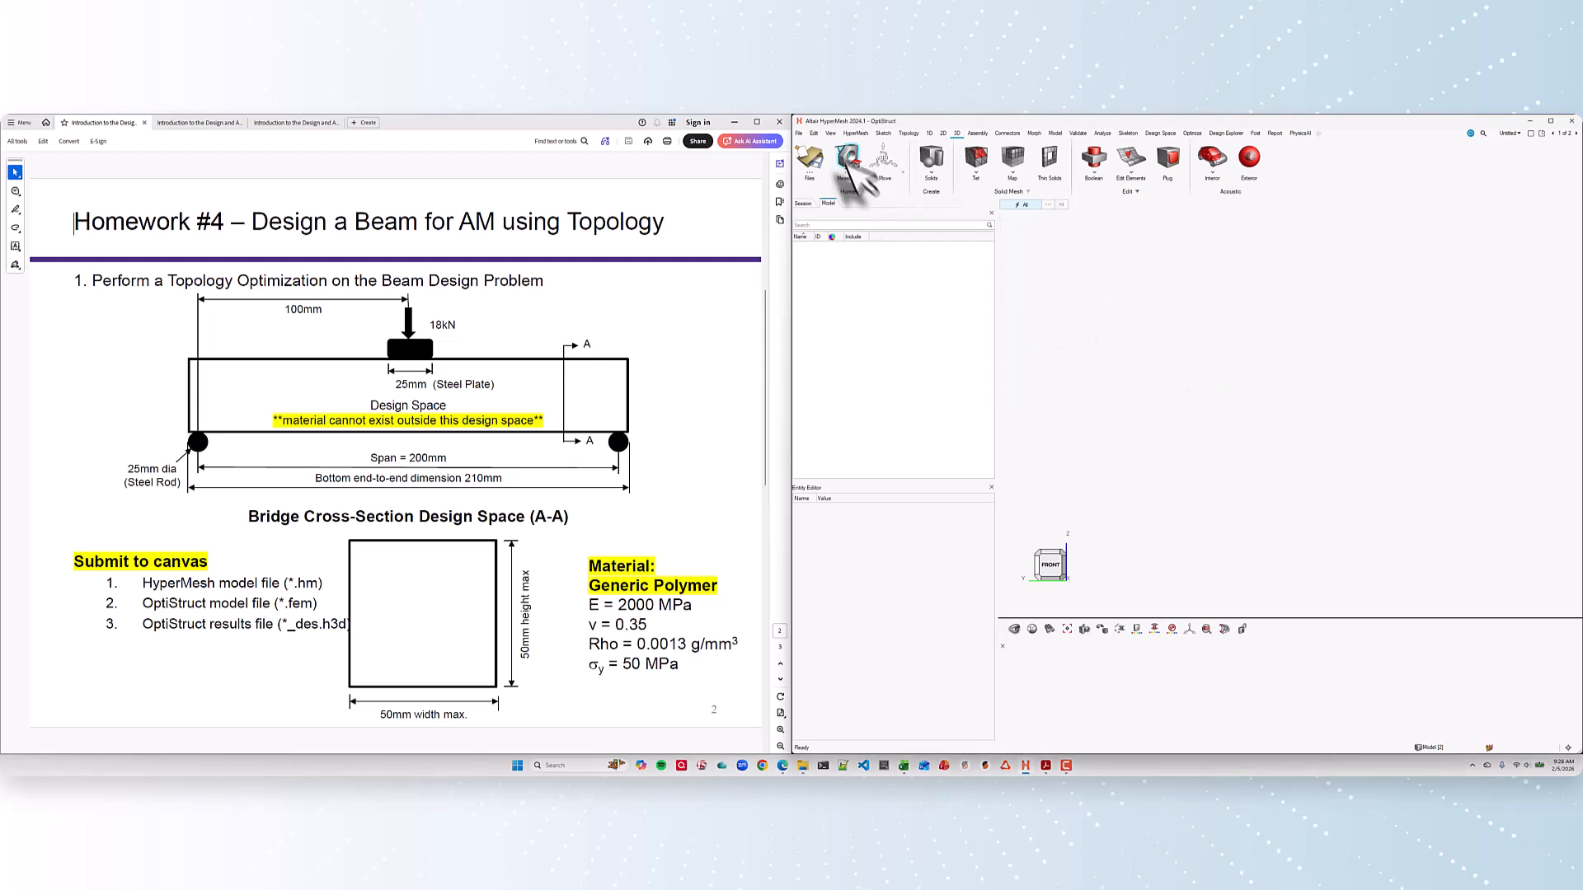
Step: Review the HyperMesh appearance preferences, down to the load display and size options
left_click(798, 133)
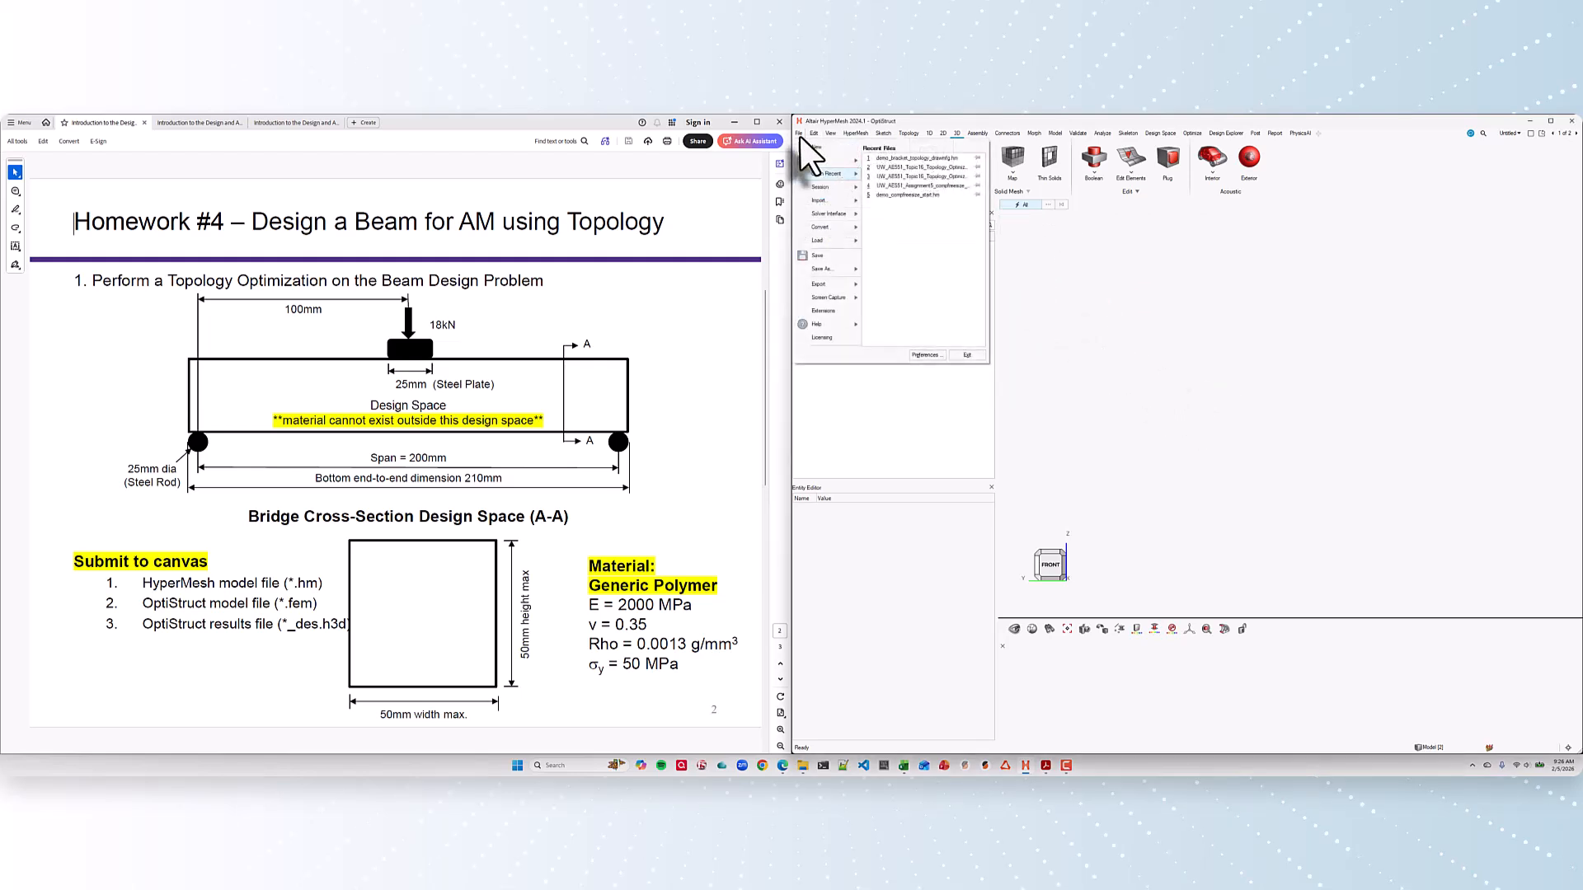
left_click(924, 354)
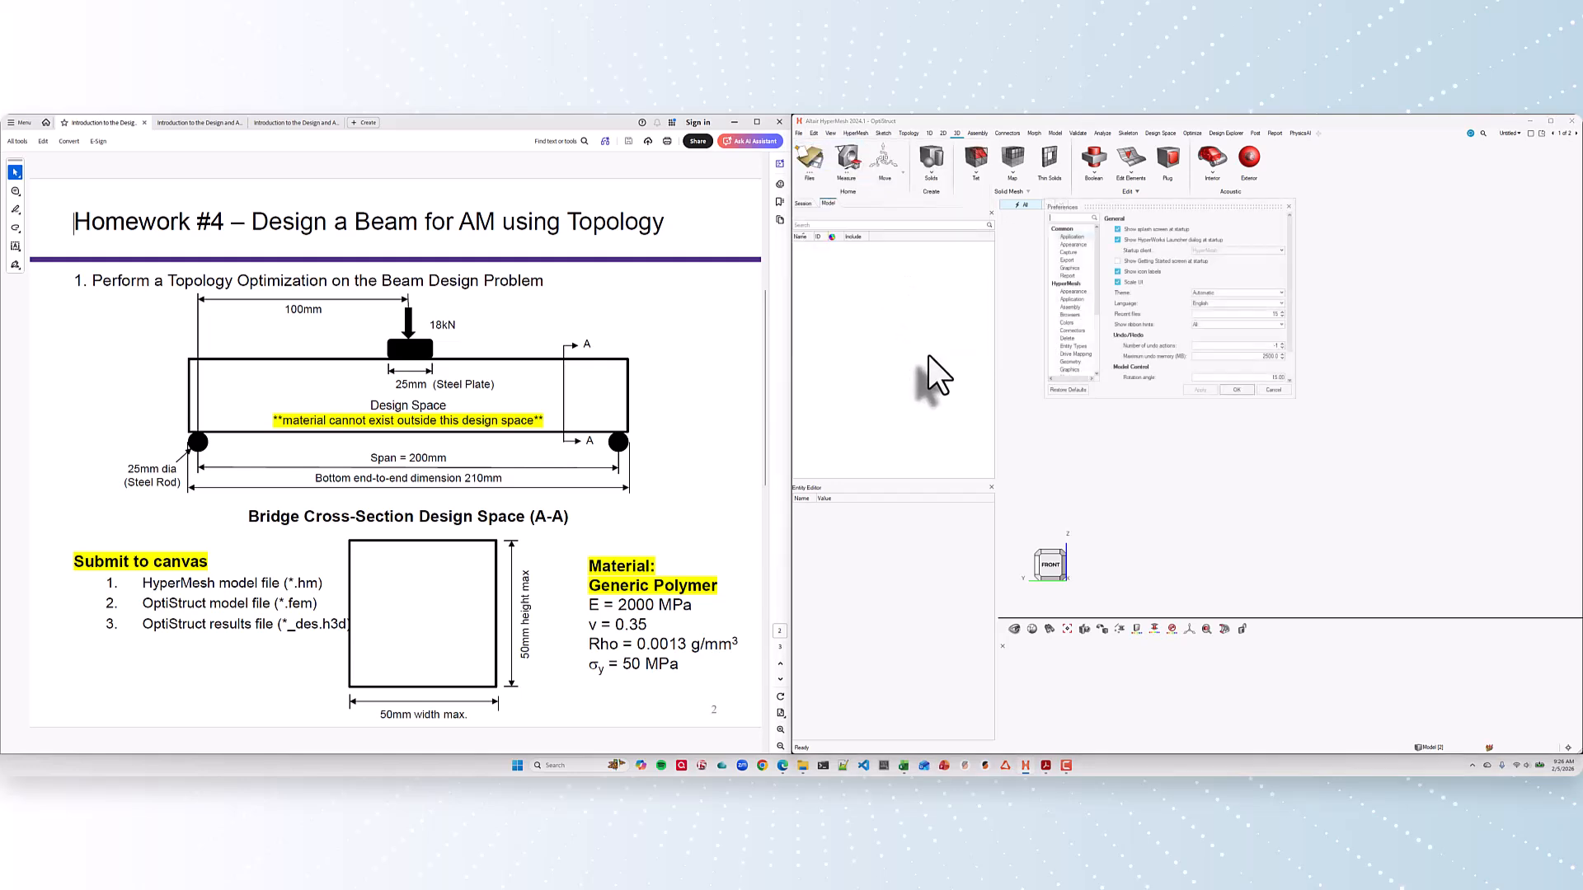
left_click(1072, 292)
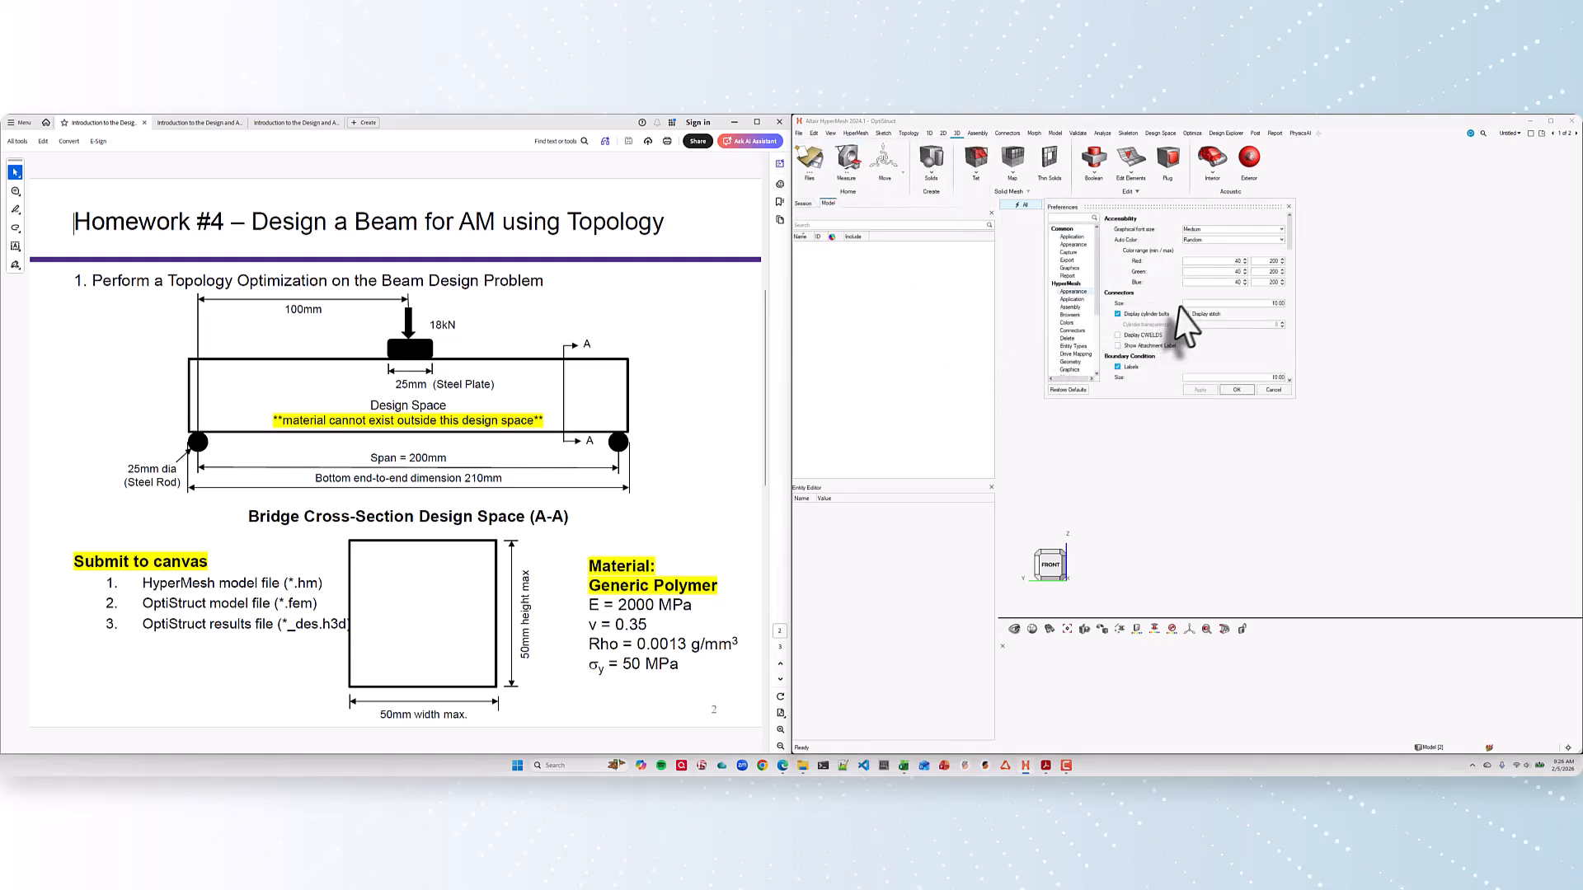
scroll(1180, 305, "down", 2)
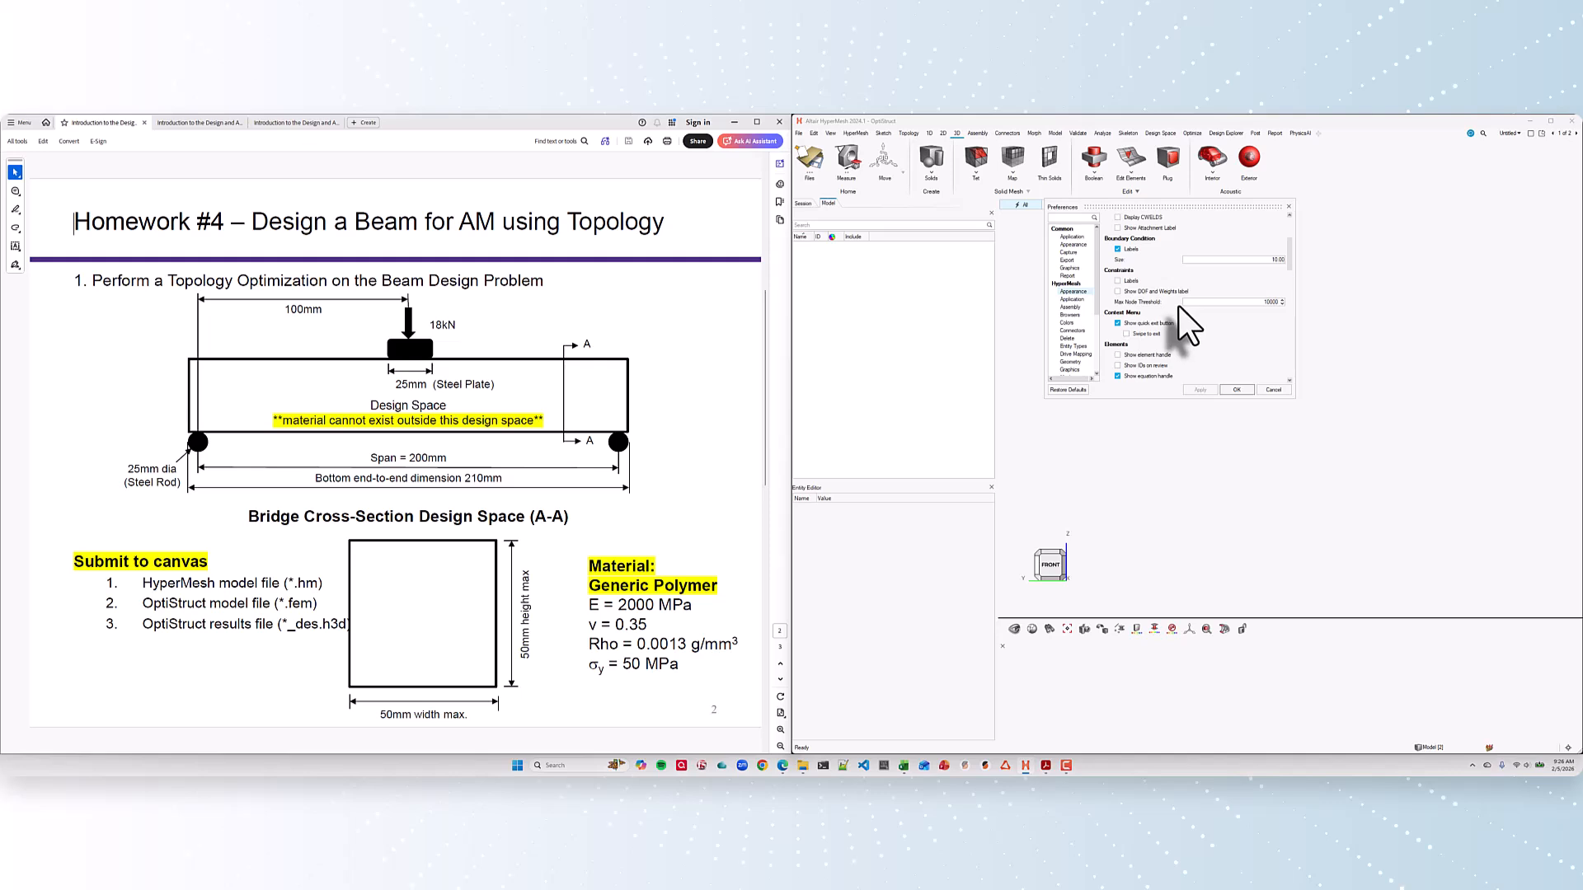
scroll(1179, 307, "up", 2)
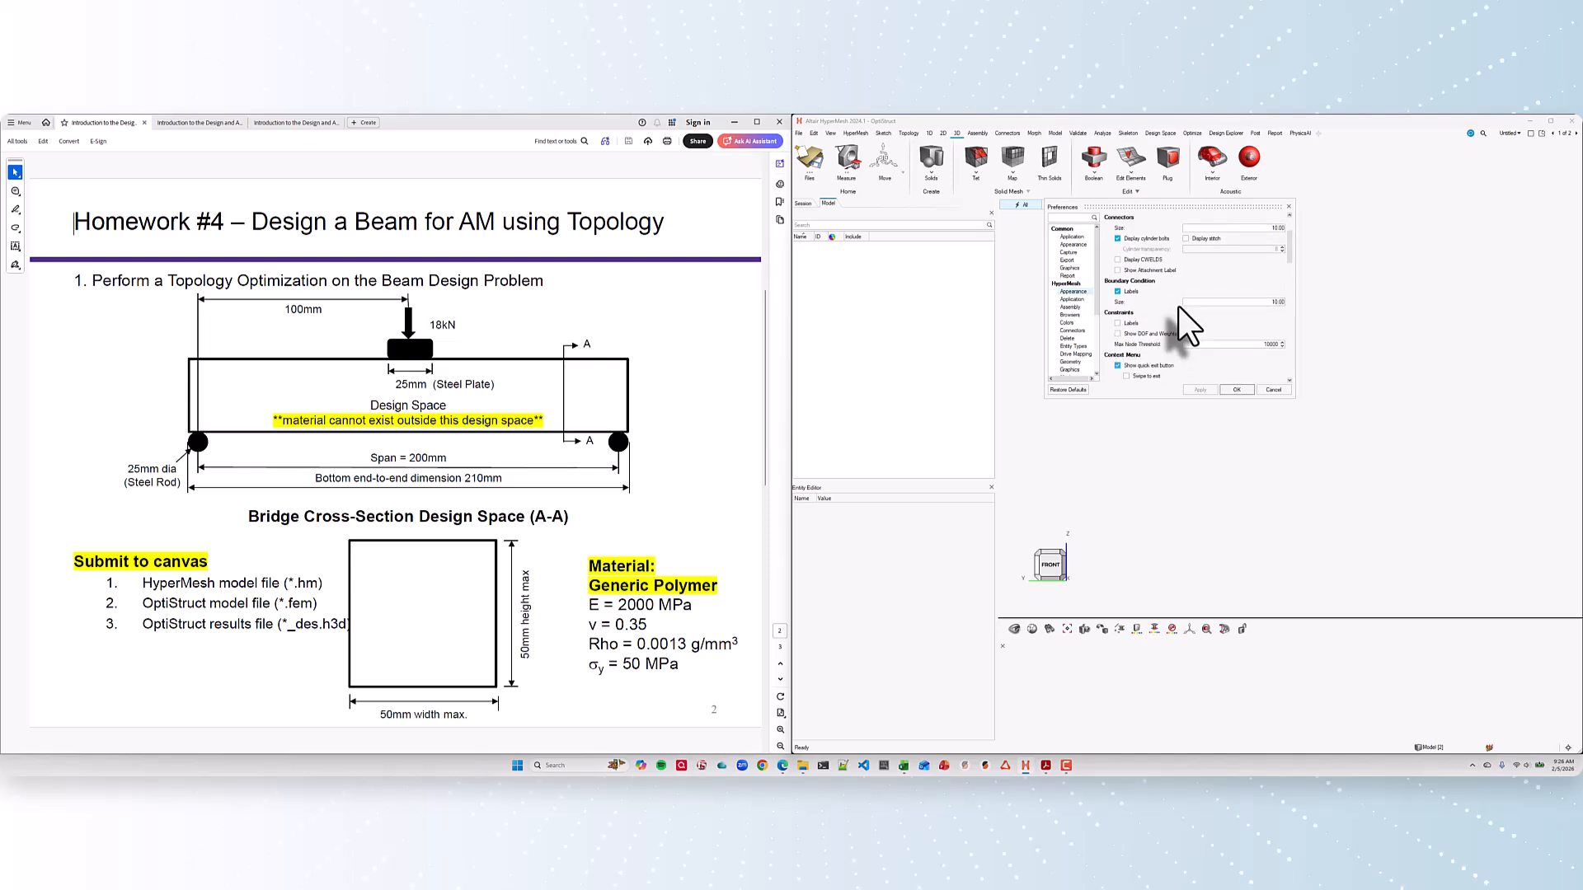
scroll(1179, 309, "down", 5)
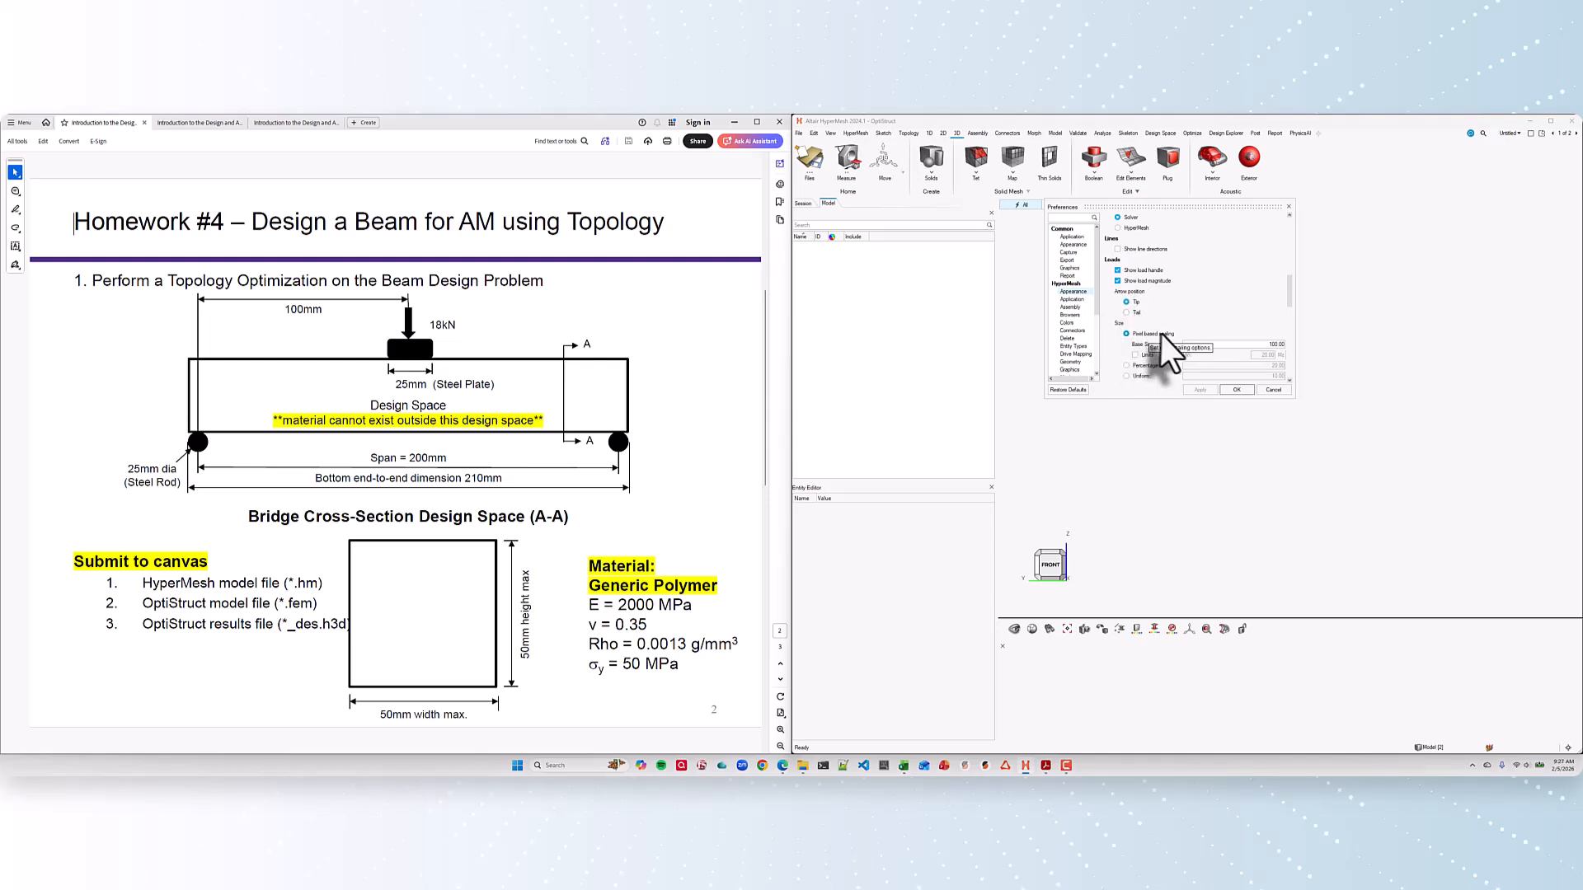
left_click(1236, 389)
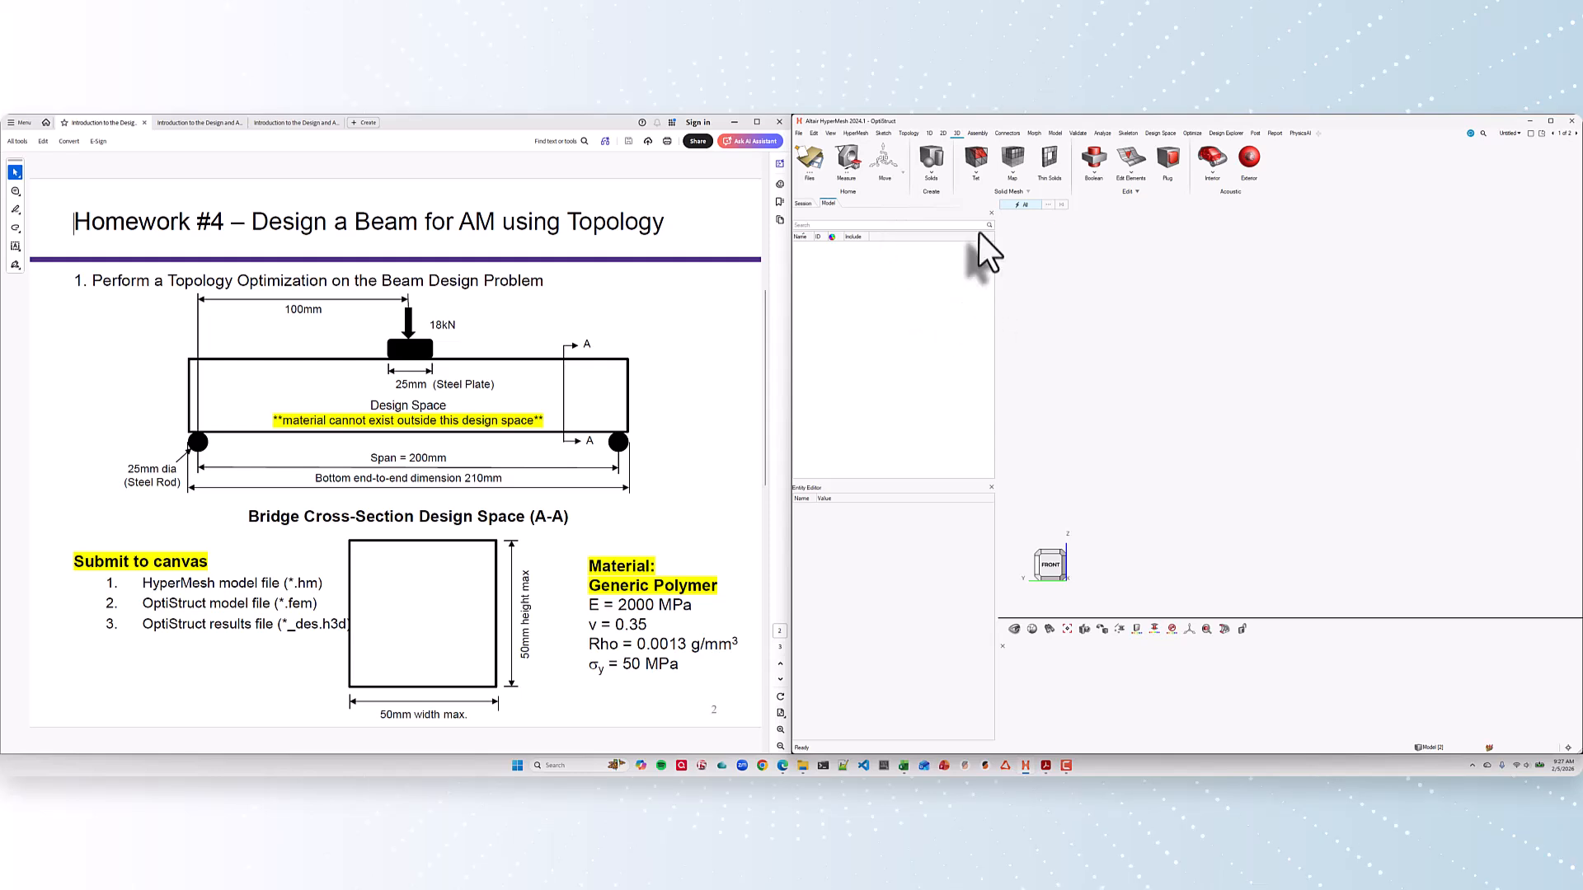
Step: Draw a solid box freehand from the front view, with a base about 7.8 by 7.2 and a height of about 12
left_click(907, 134)
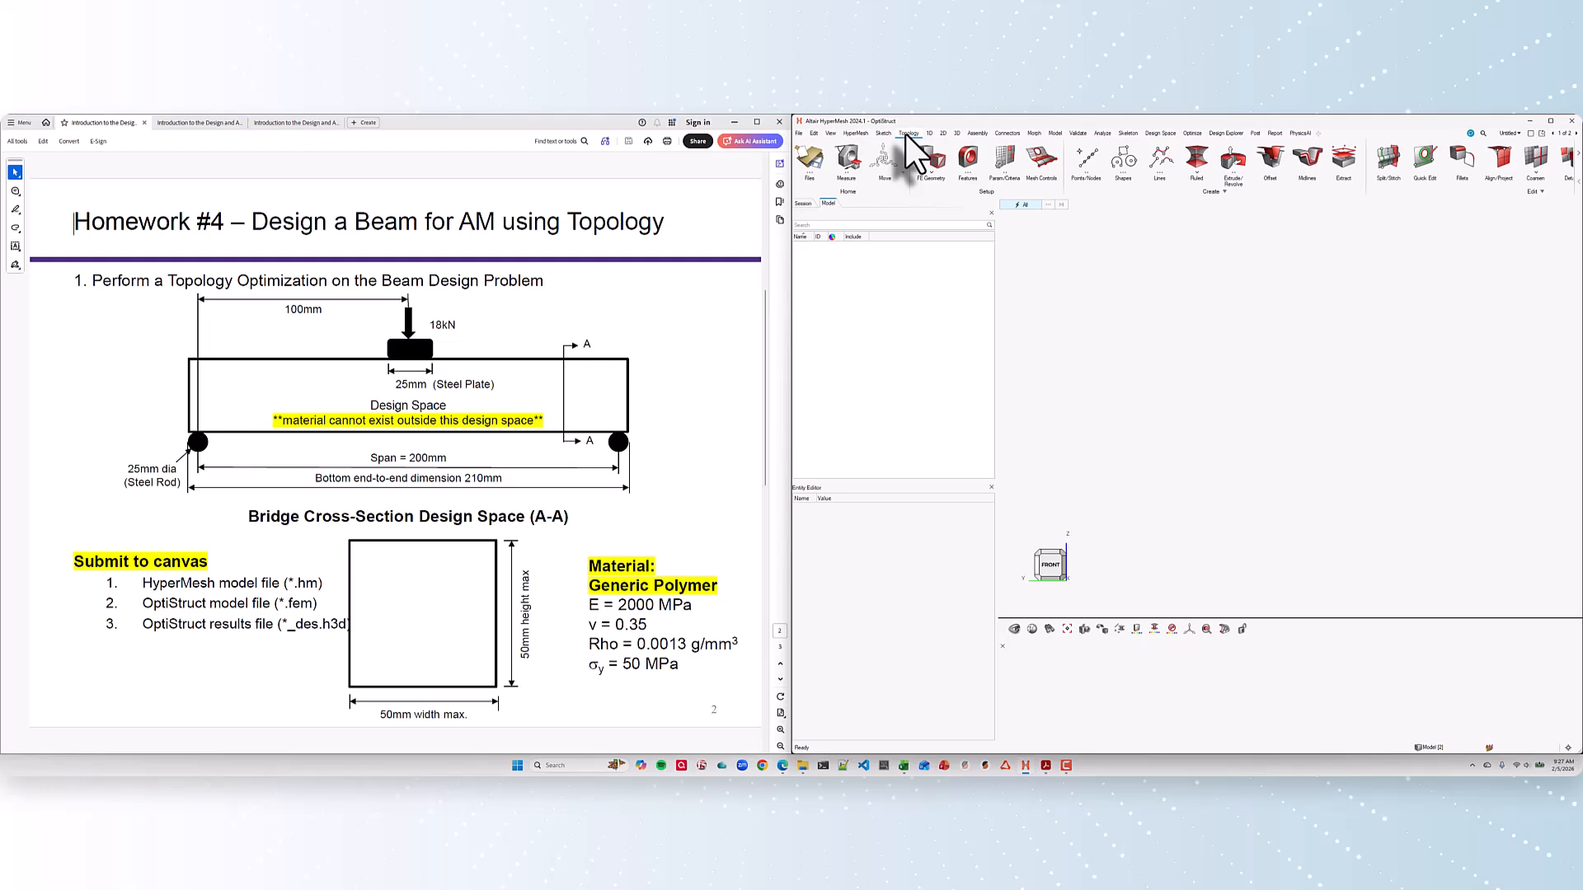
left_click(957, 133)
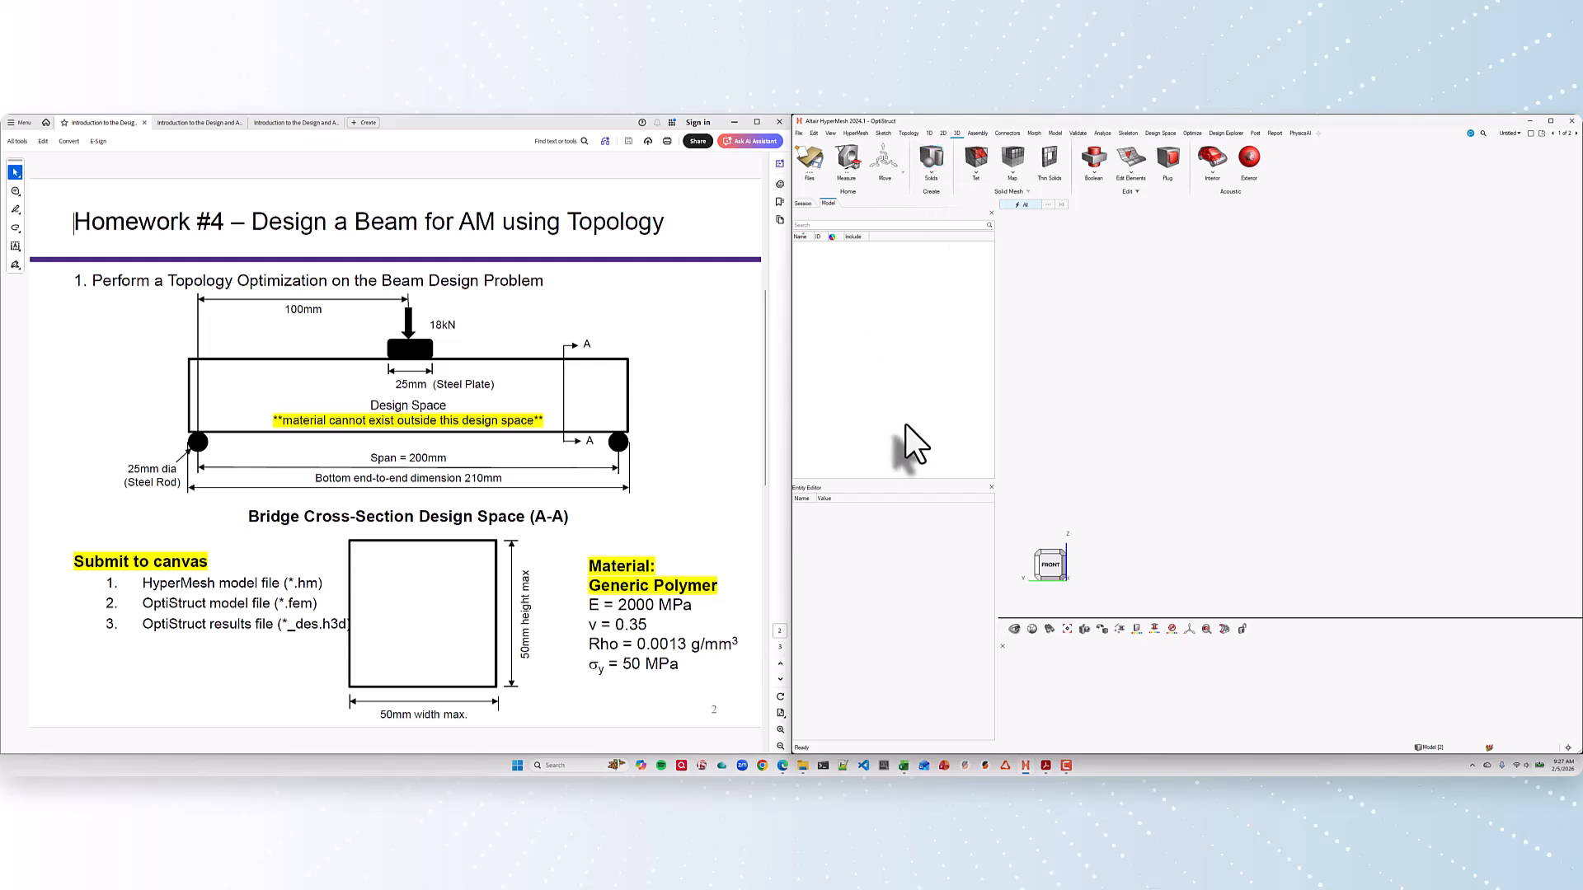
left_click(933, 161)
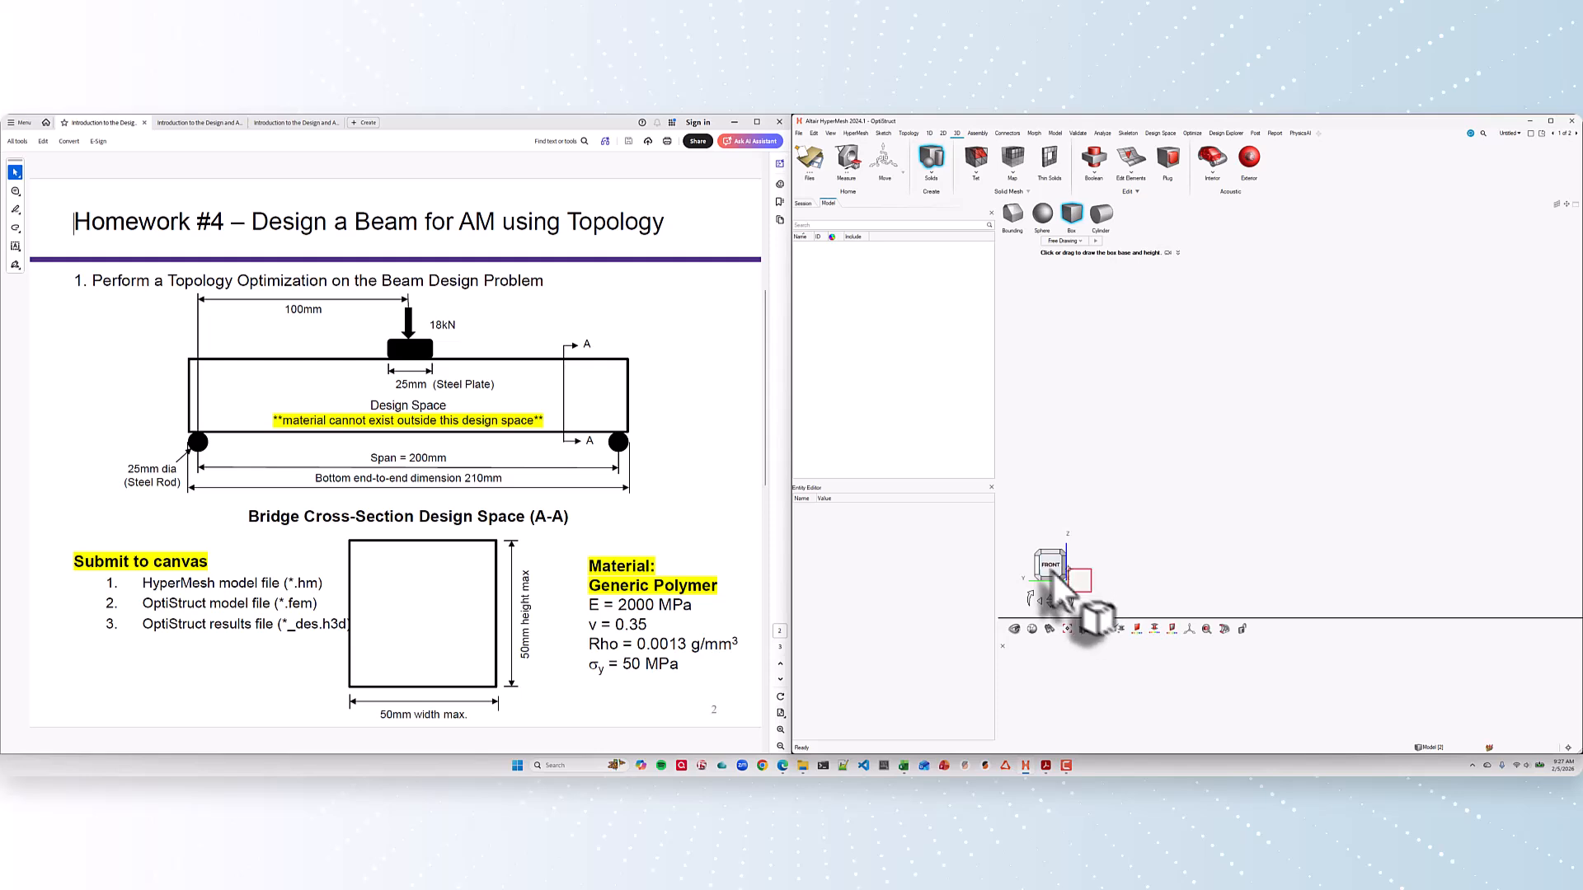
middle_click_drag(1152, 495, 1101, 540)
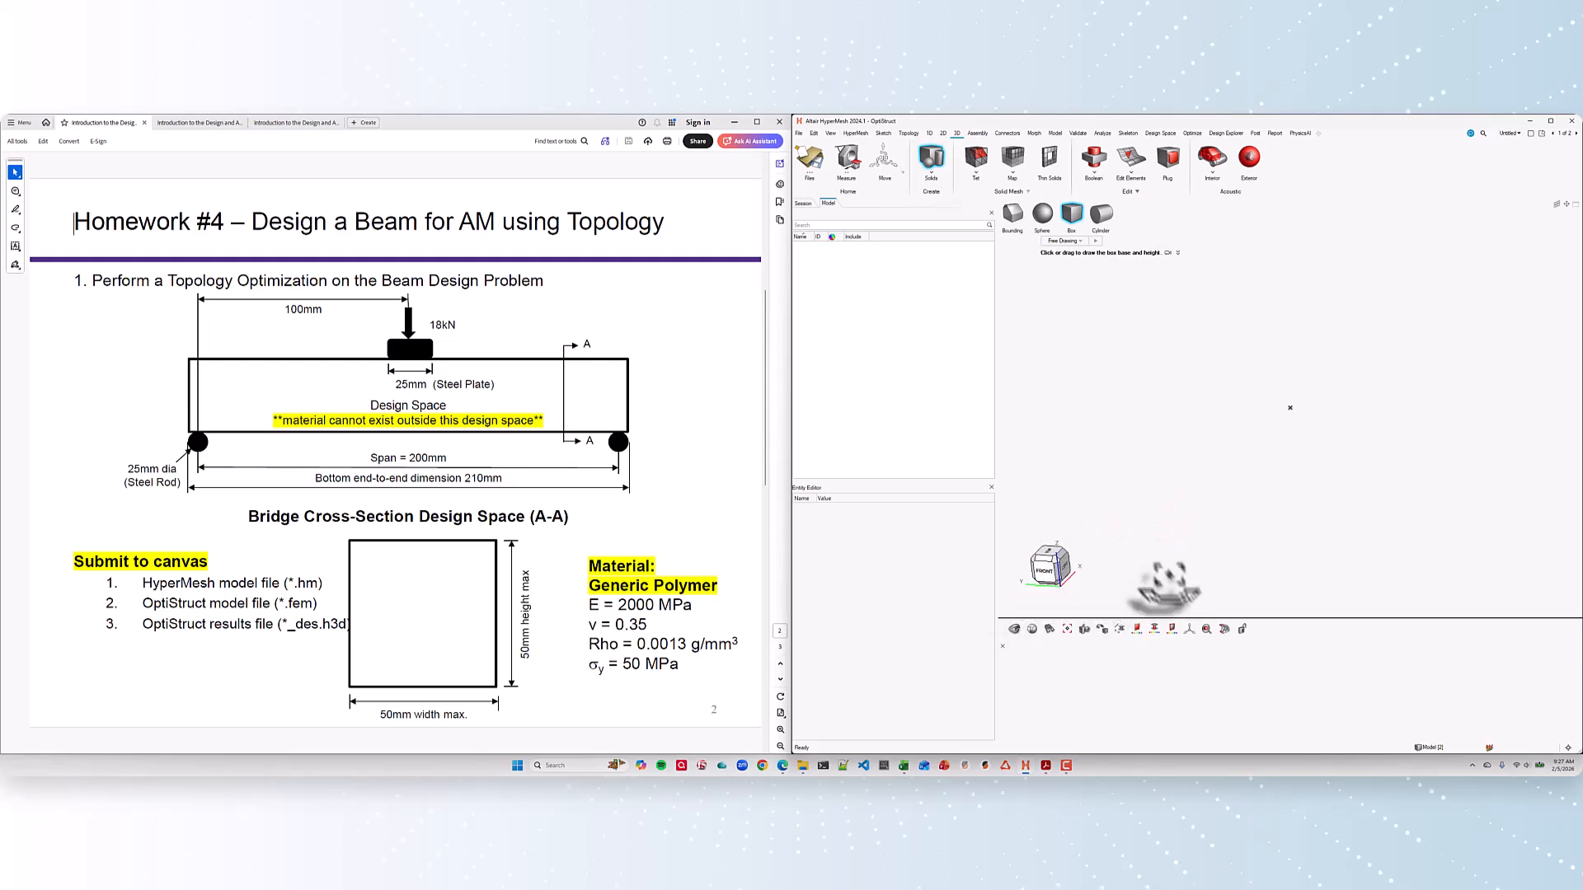
left_click(1045, 569)
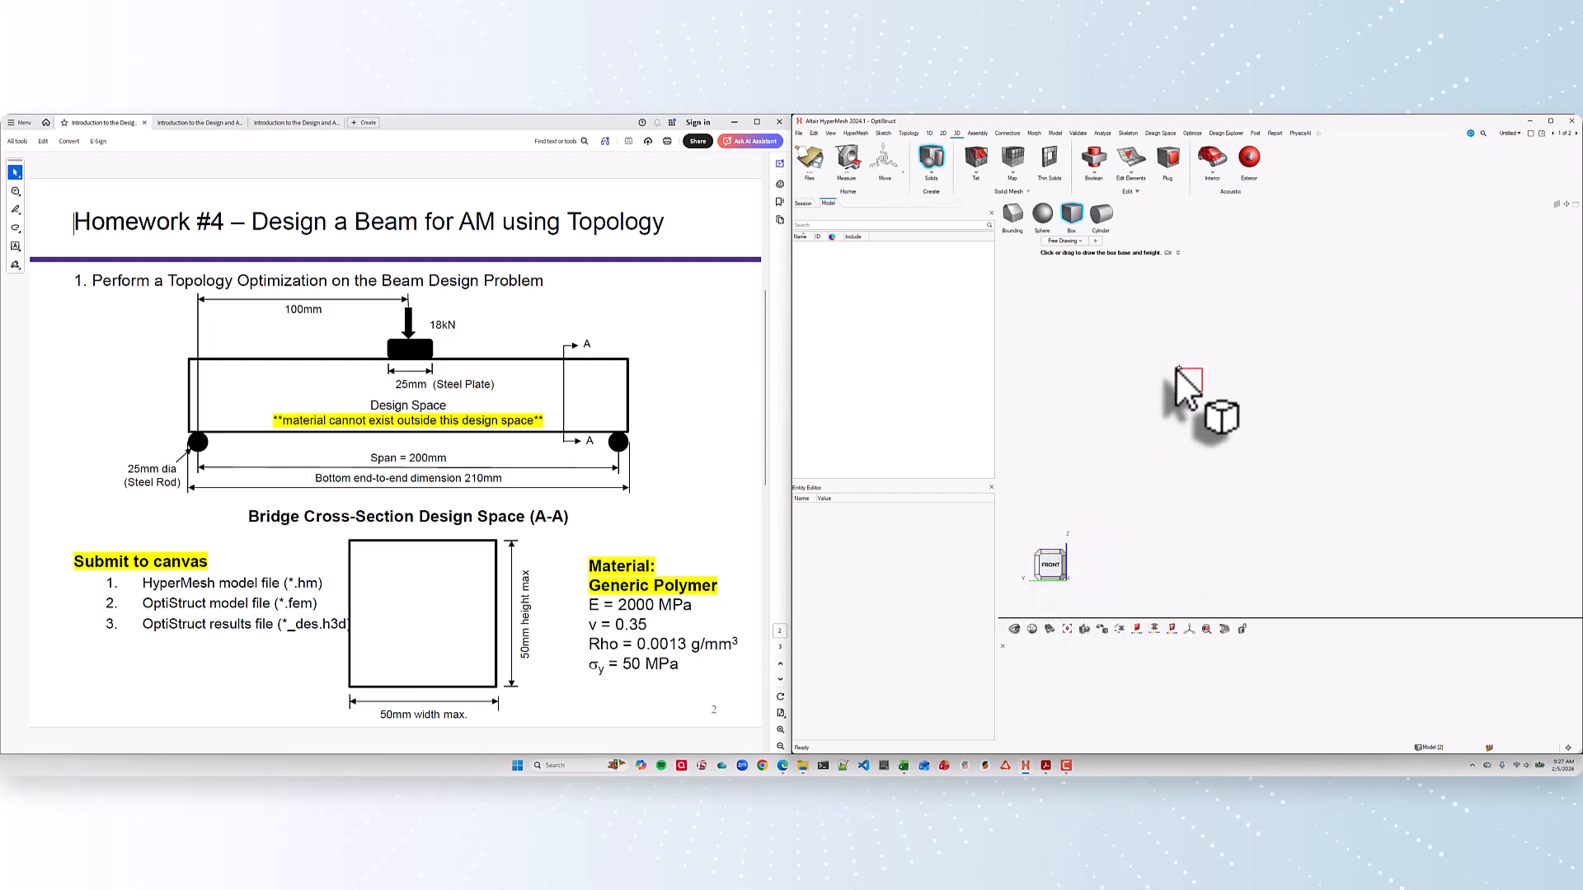
left_click_drag(1155, 359, 1304, 497)
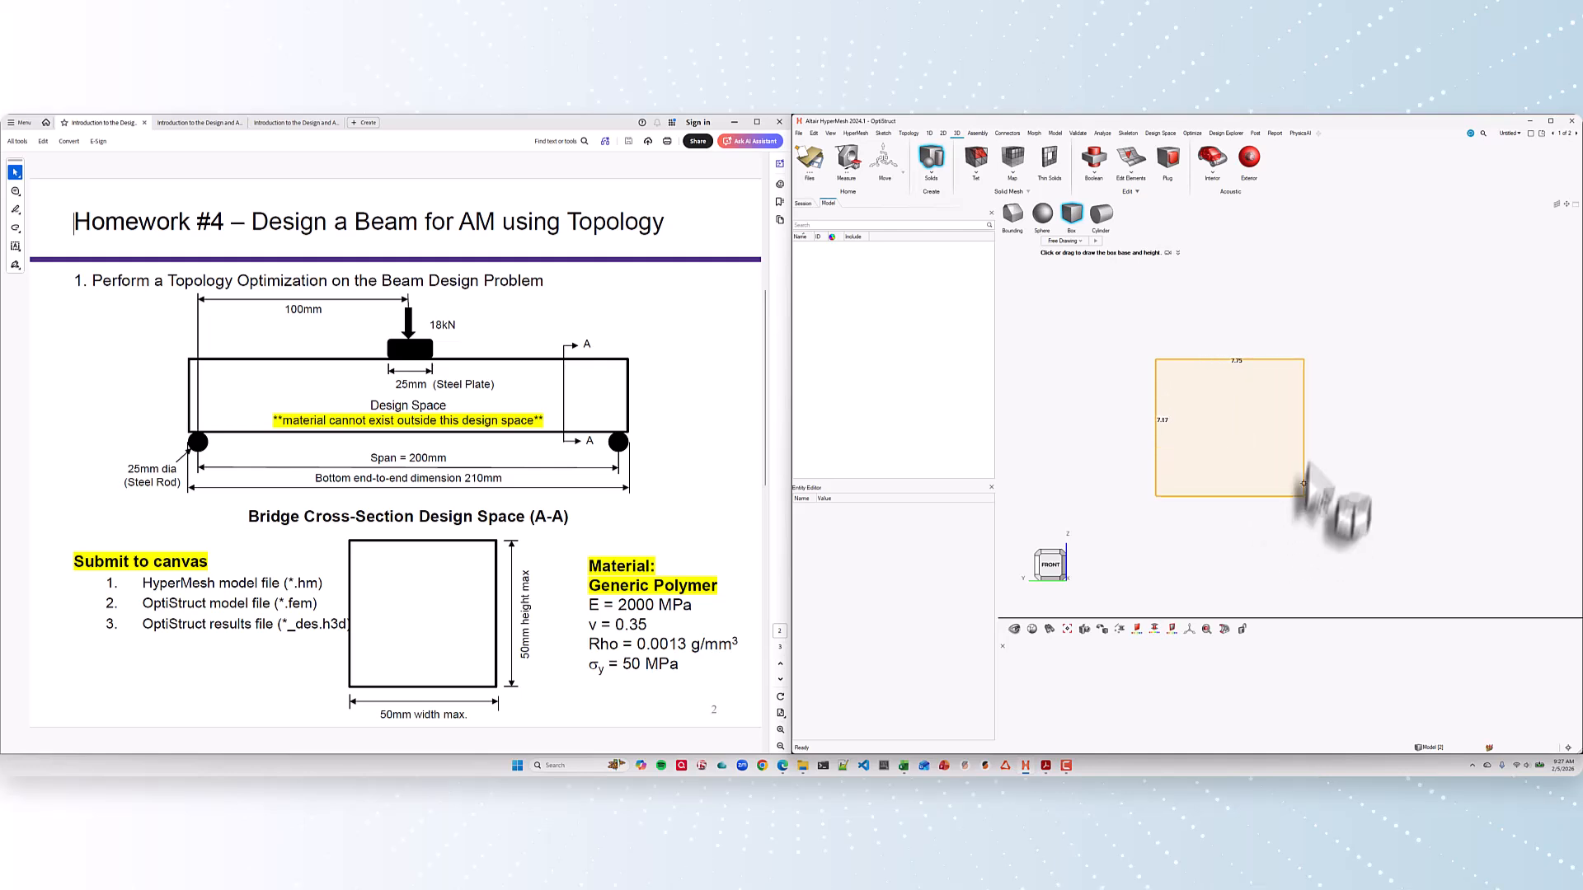
middle_click_drag(1283, 455, 1197, 475)
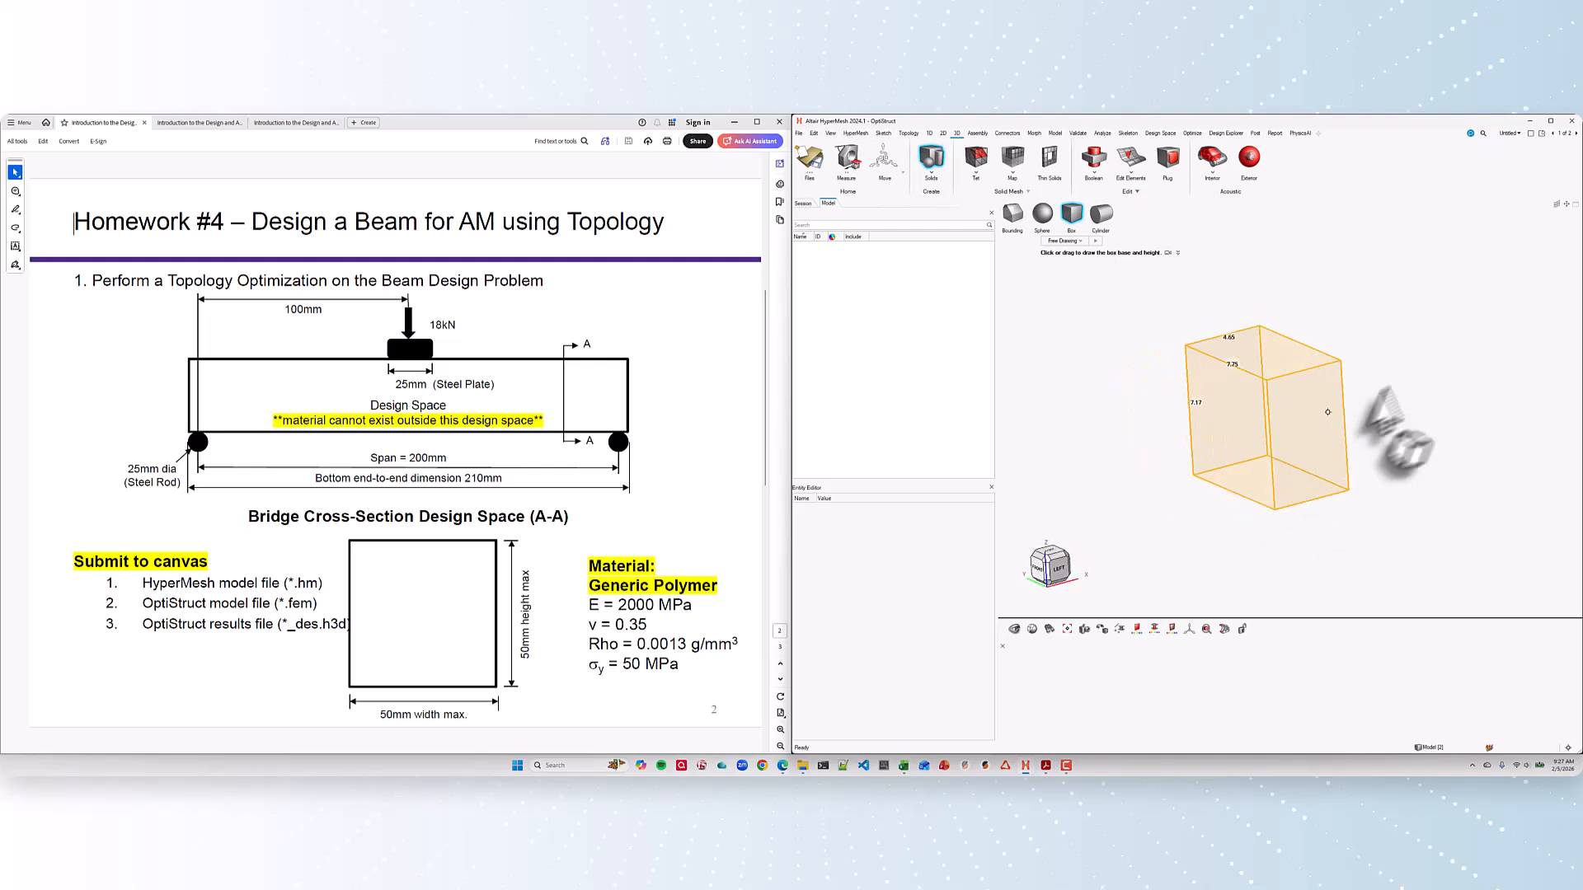
left_click(1441, 375)
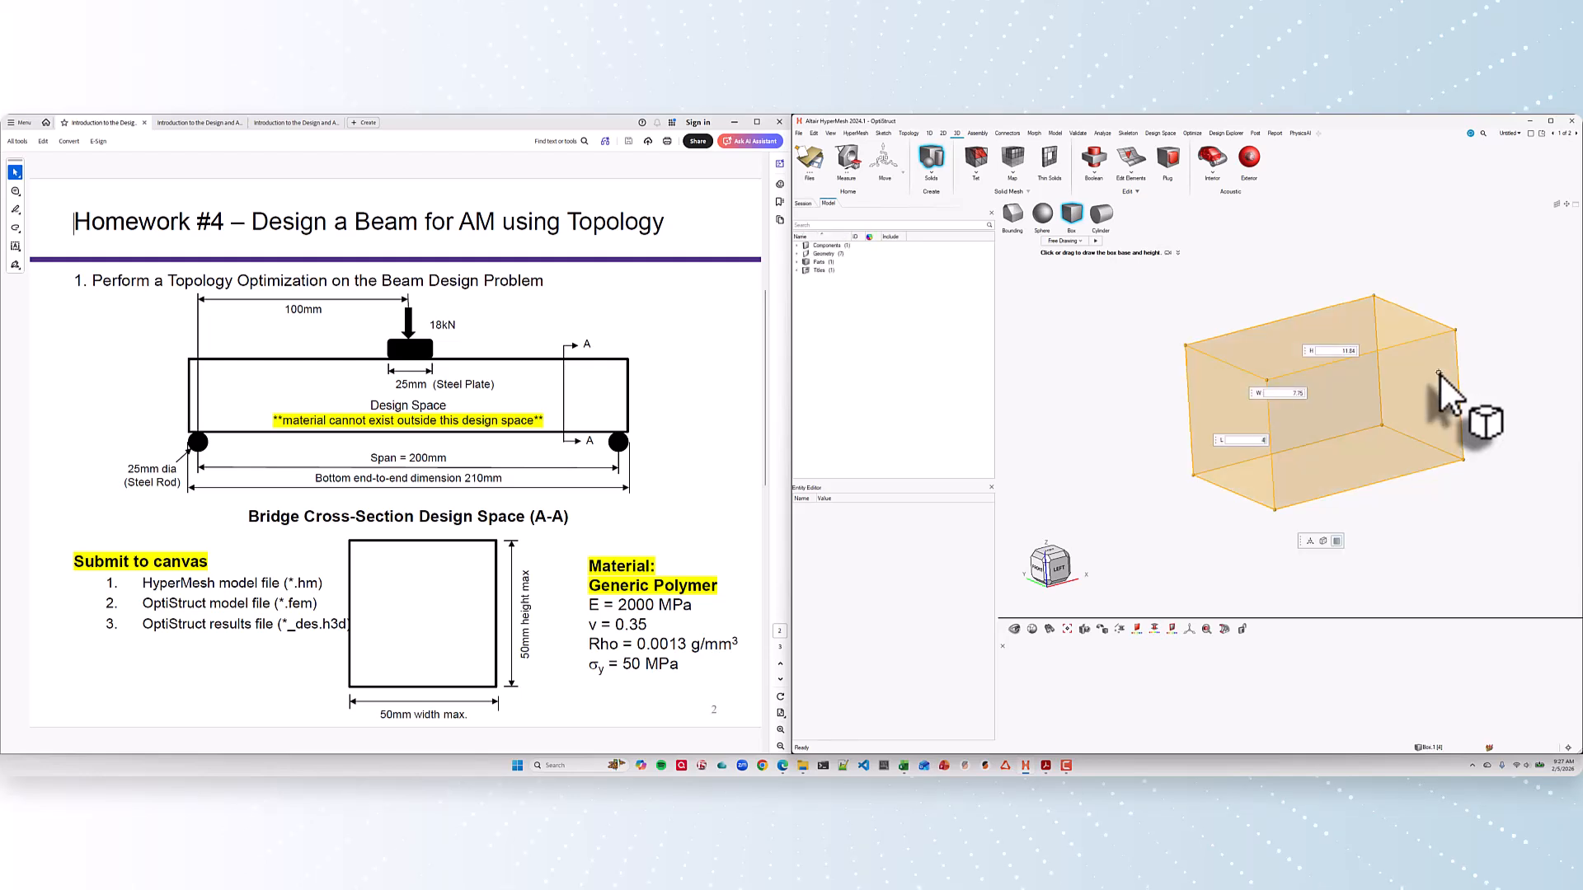
Step: Set the box's length to 50, width to 50 and height to 210, and fit it in view
type("50")
type("210")
key("Return")
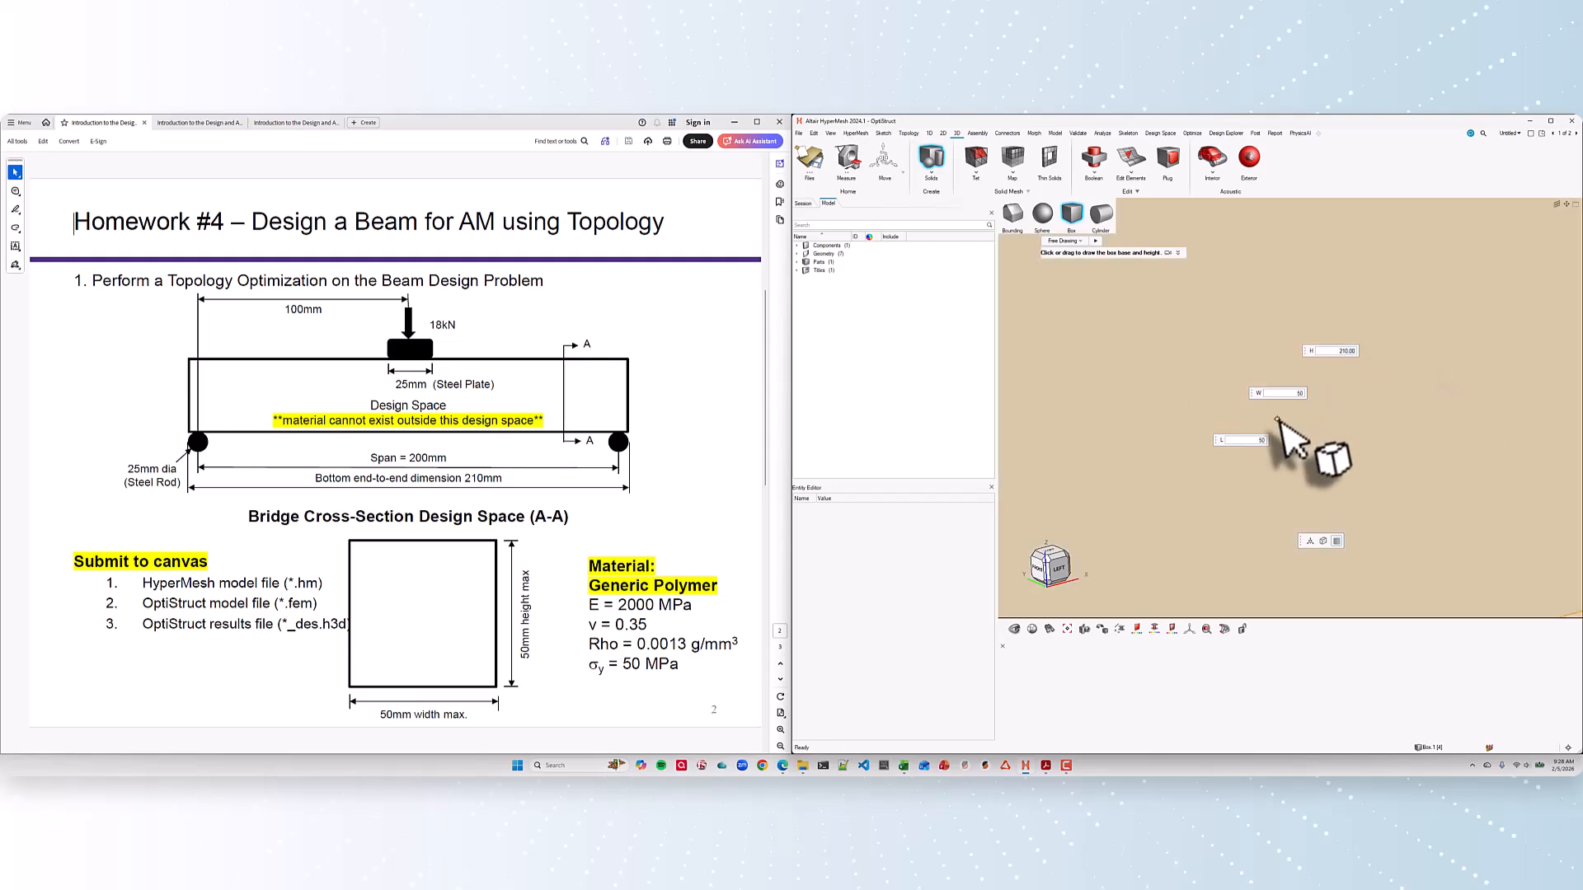
left_click(1207, 629)
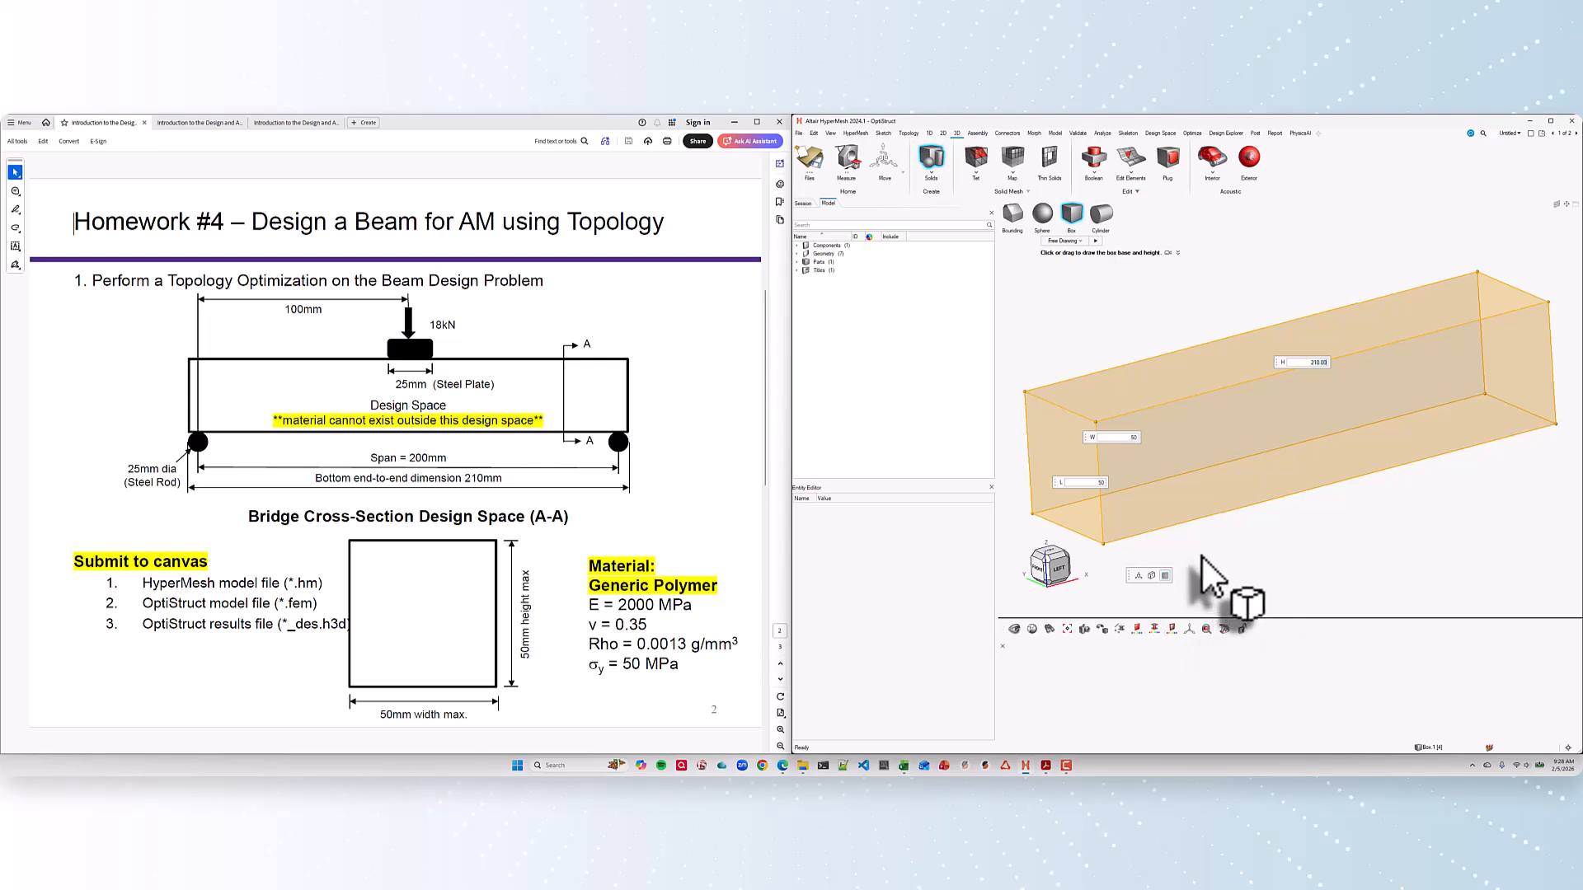
Step: Position the box at X 0, Y 0, Z 0 and finish creating the solid
left_click(1138, 576)
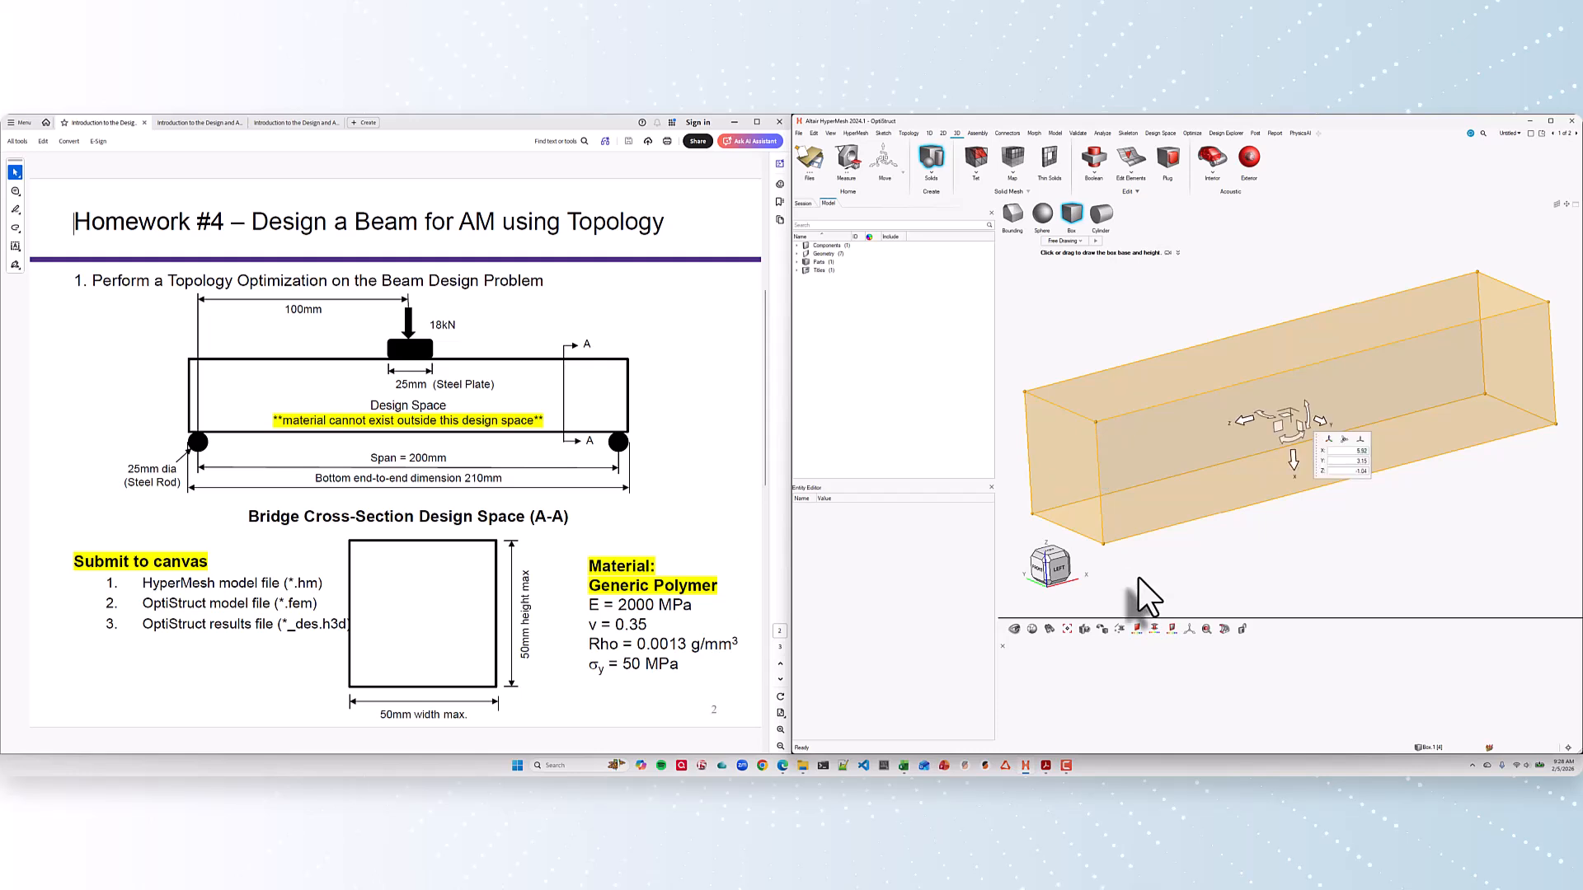
middle_click_drag(1151, 332, 1556, 573)
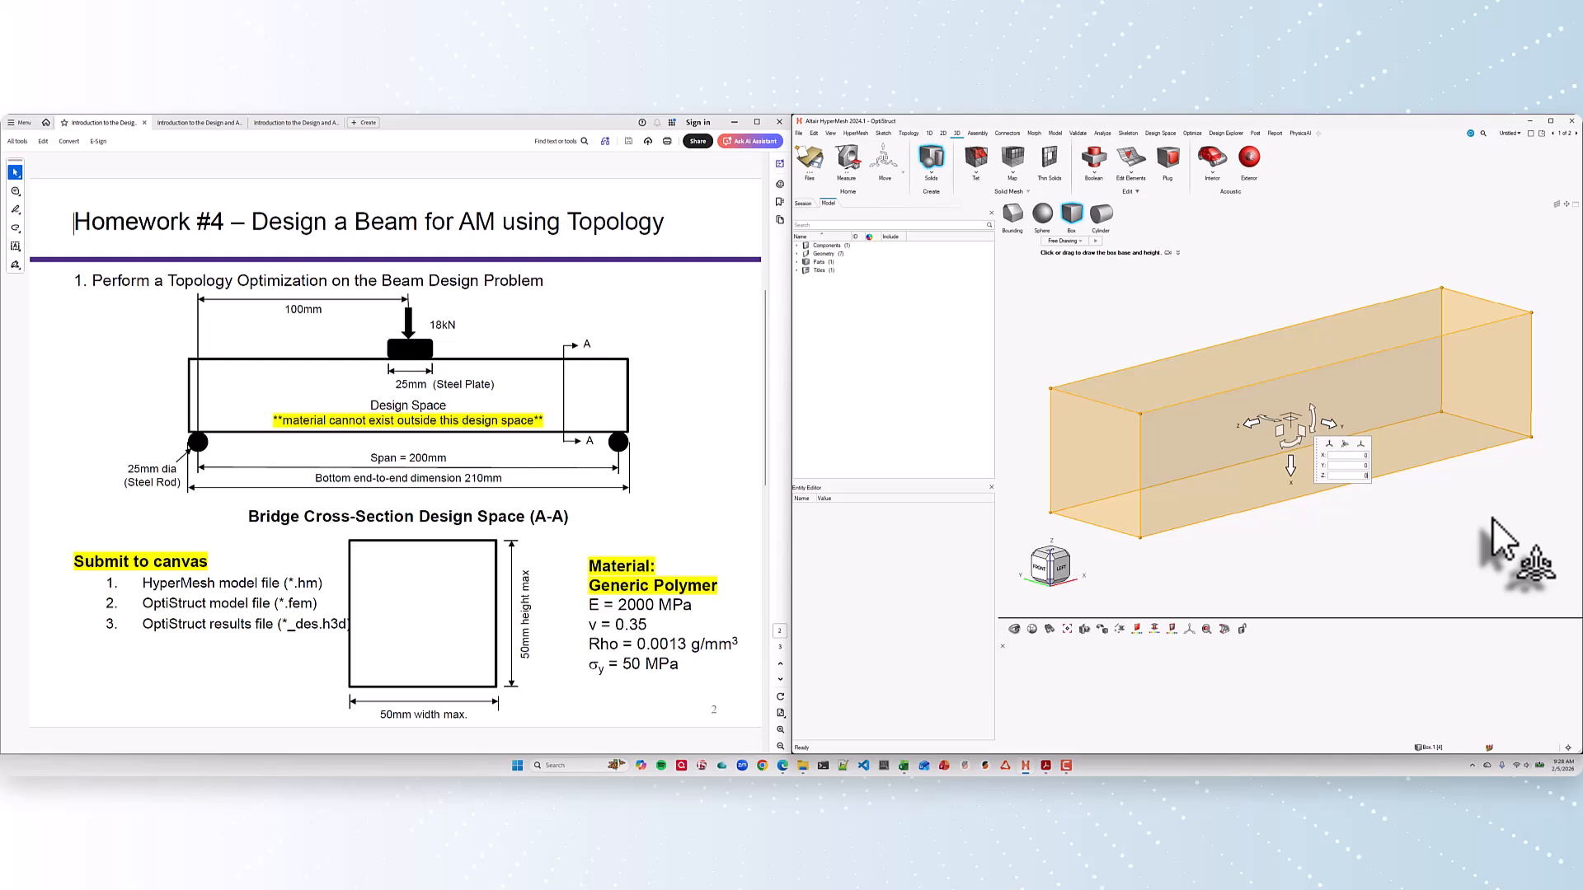
key("Return")
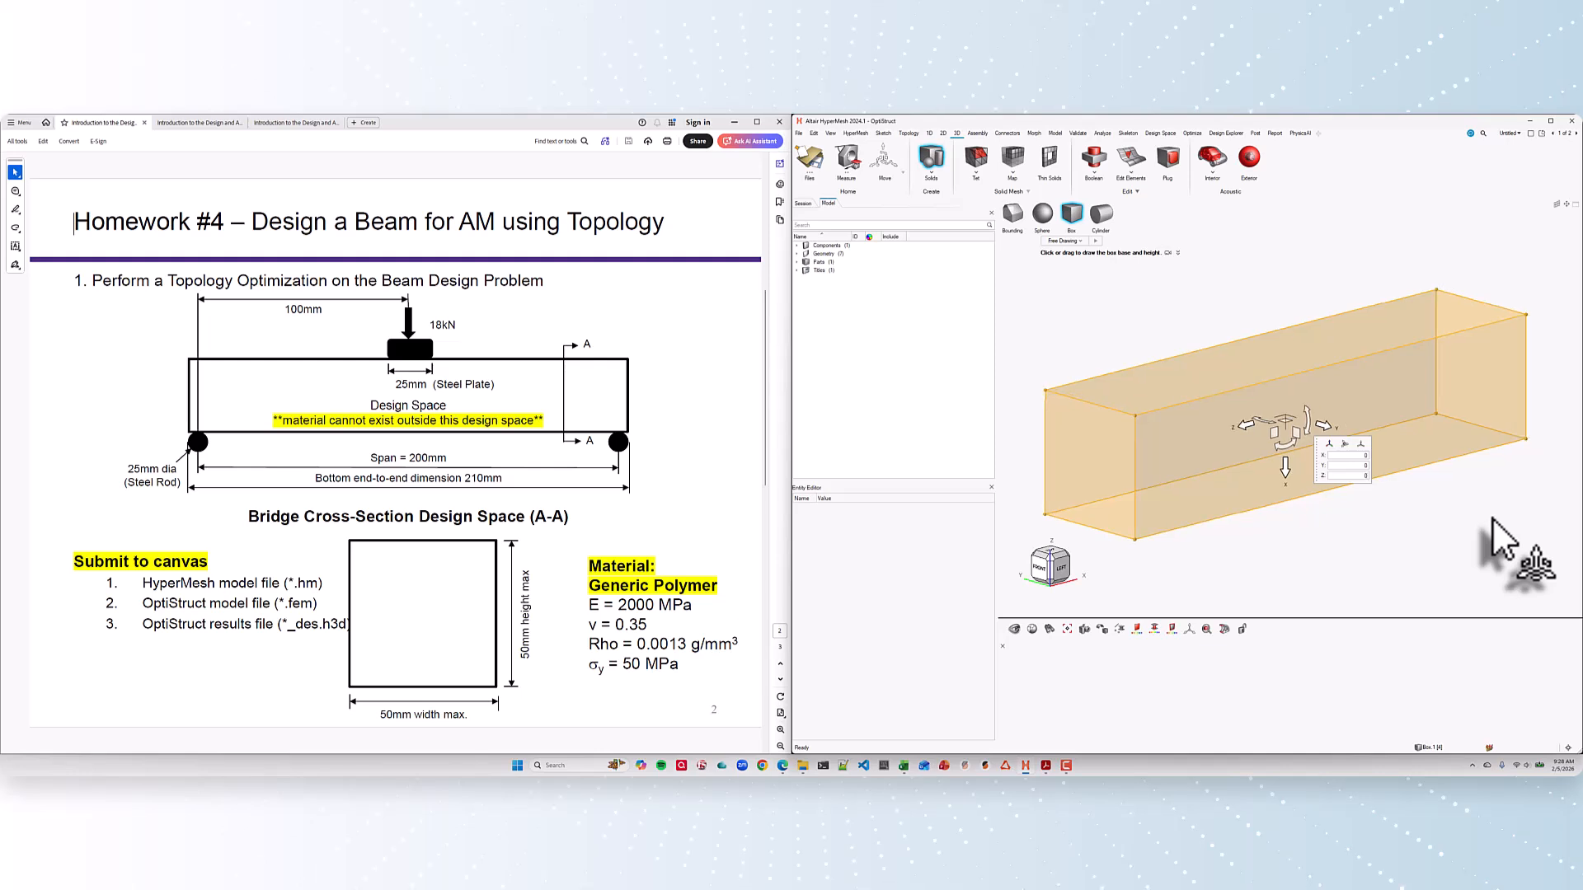
key("Escape")
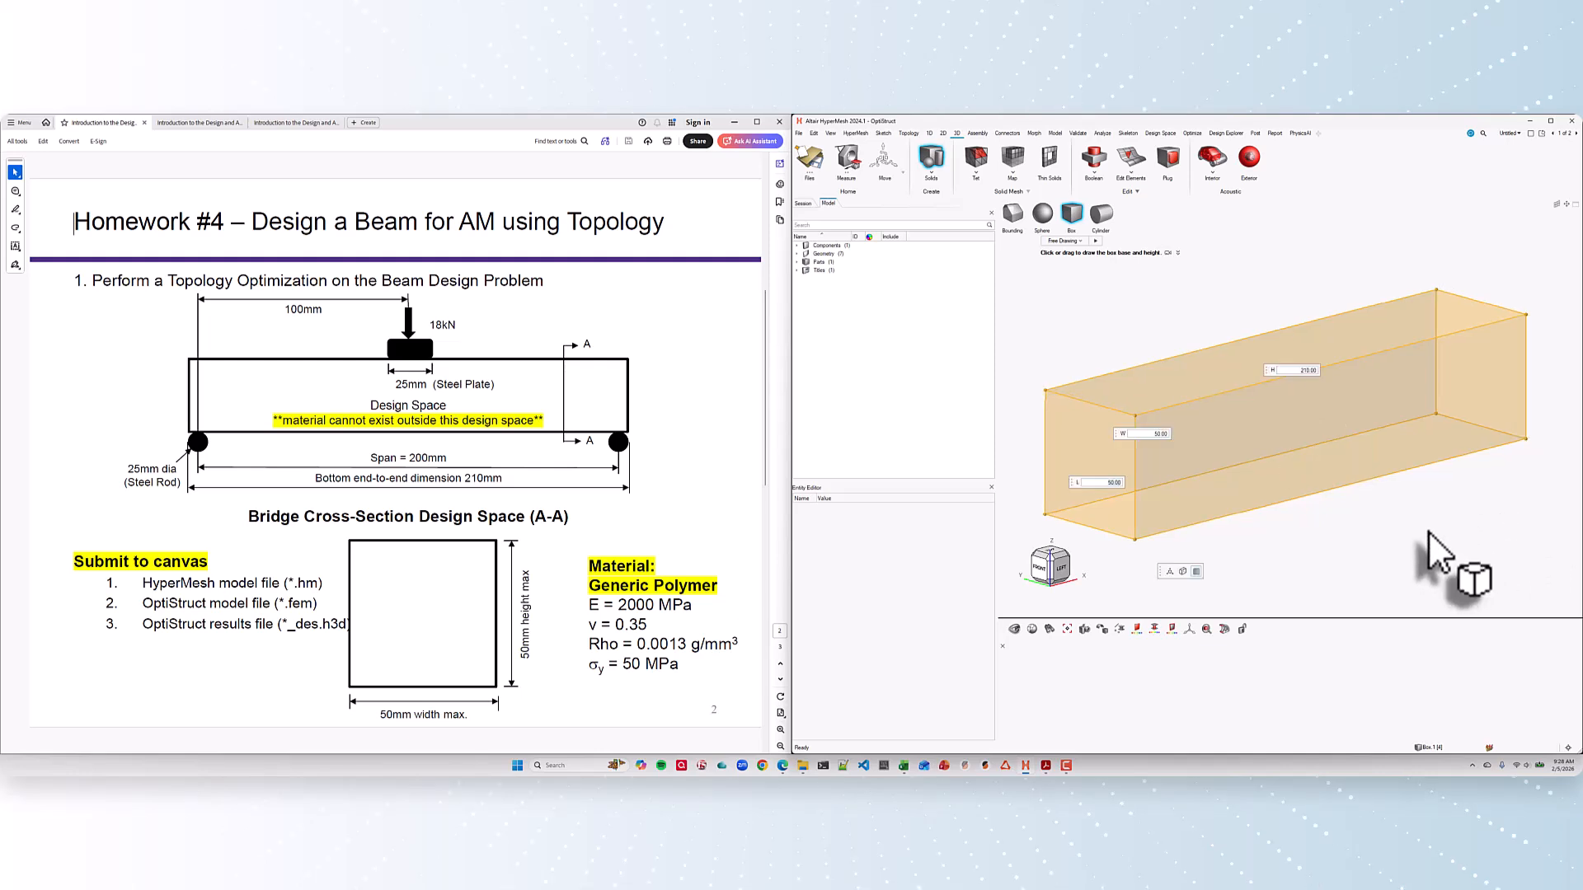
key("Escape")
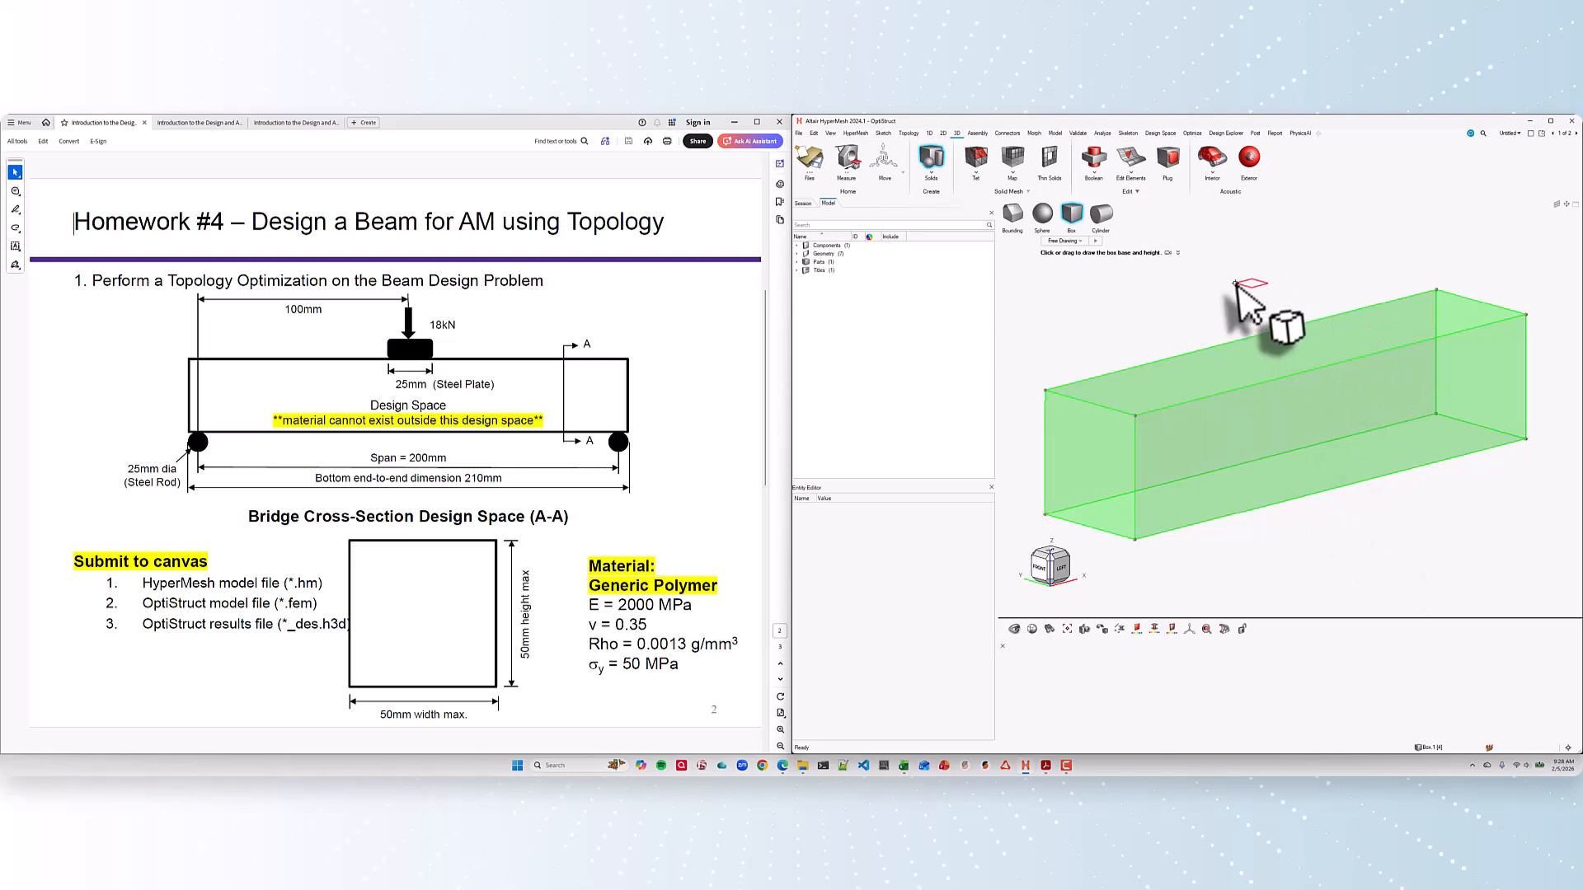
key("Escape")
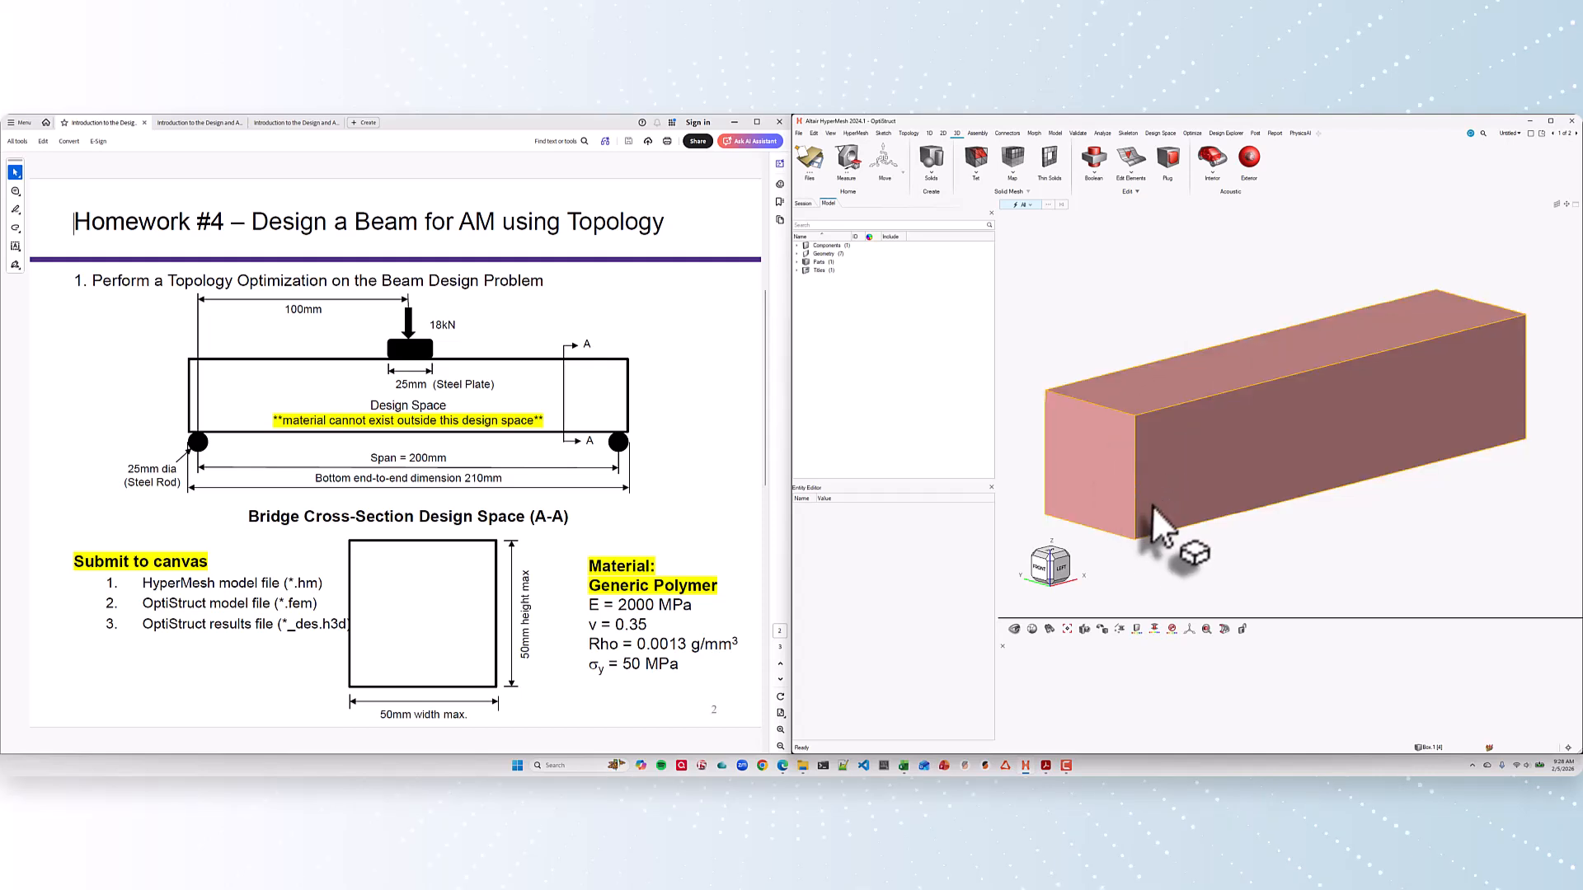
middle_click_drag(1347, 541, 1421, 535)
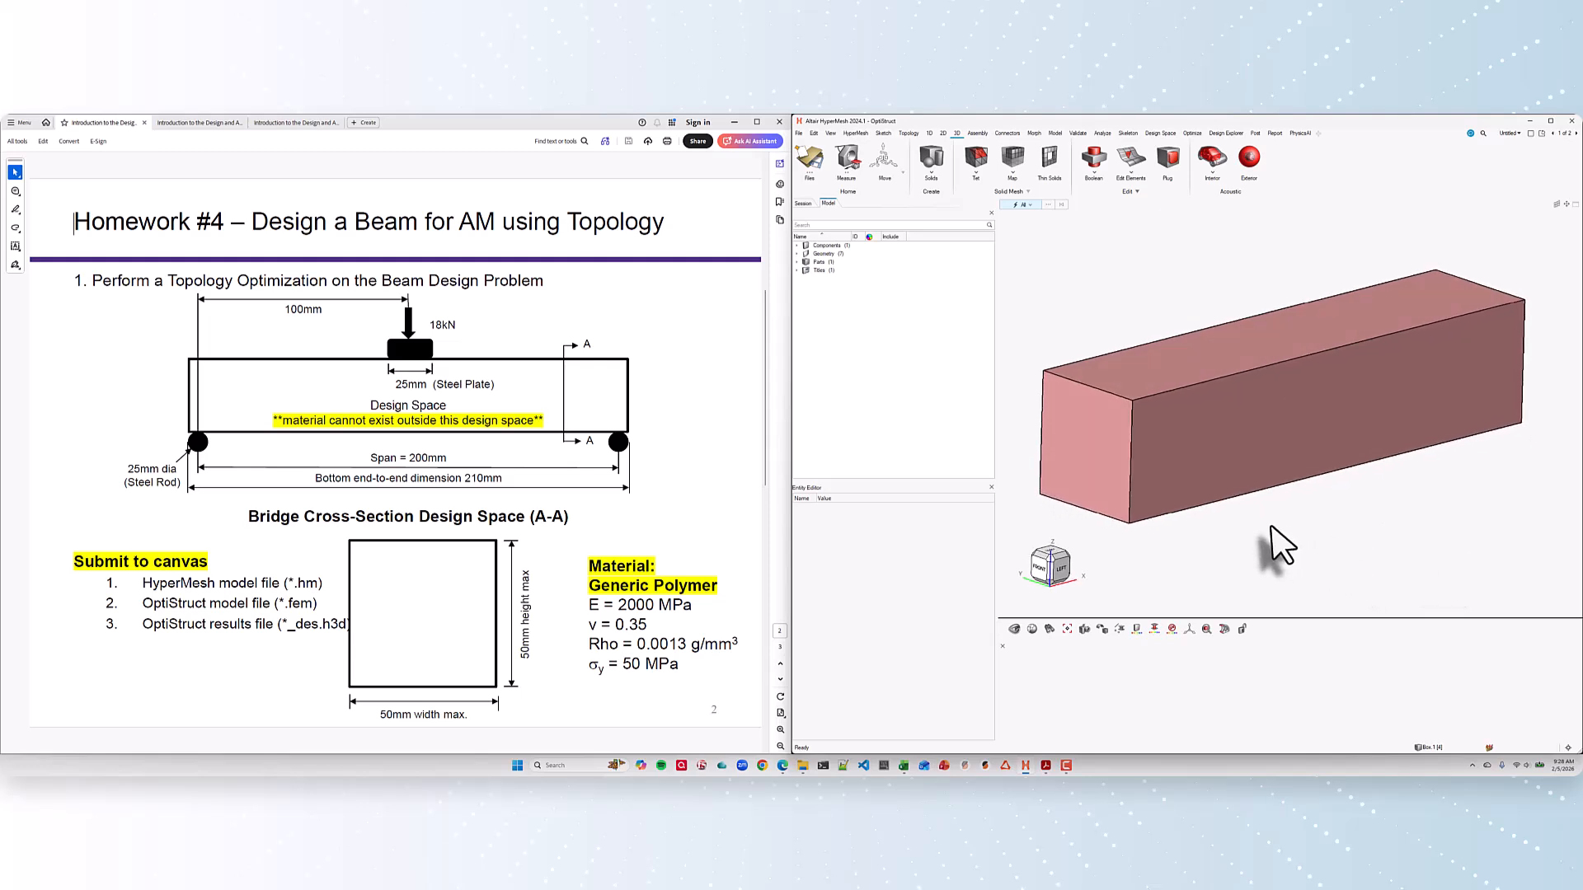
middle_click_drag(1271, 534, 1124, 439)
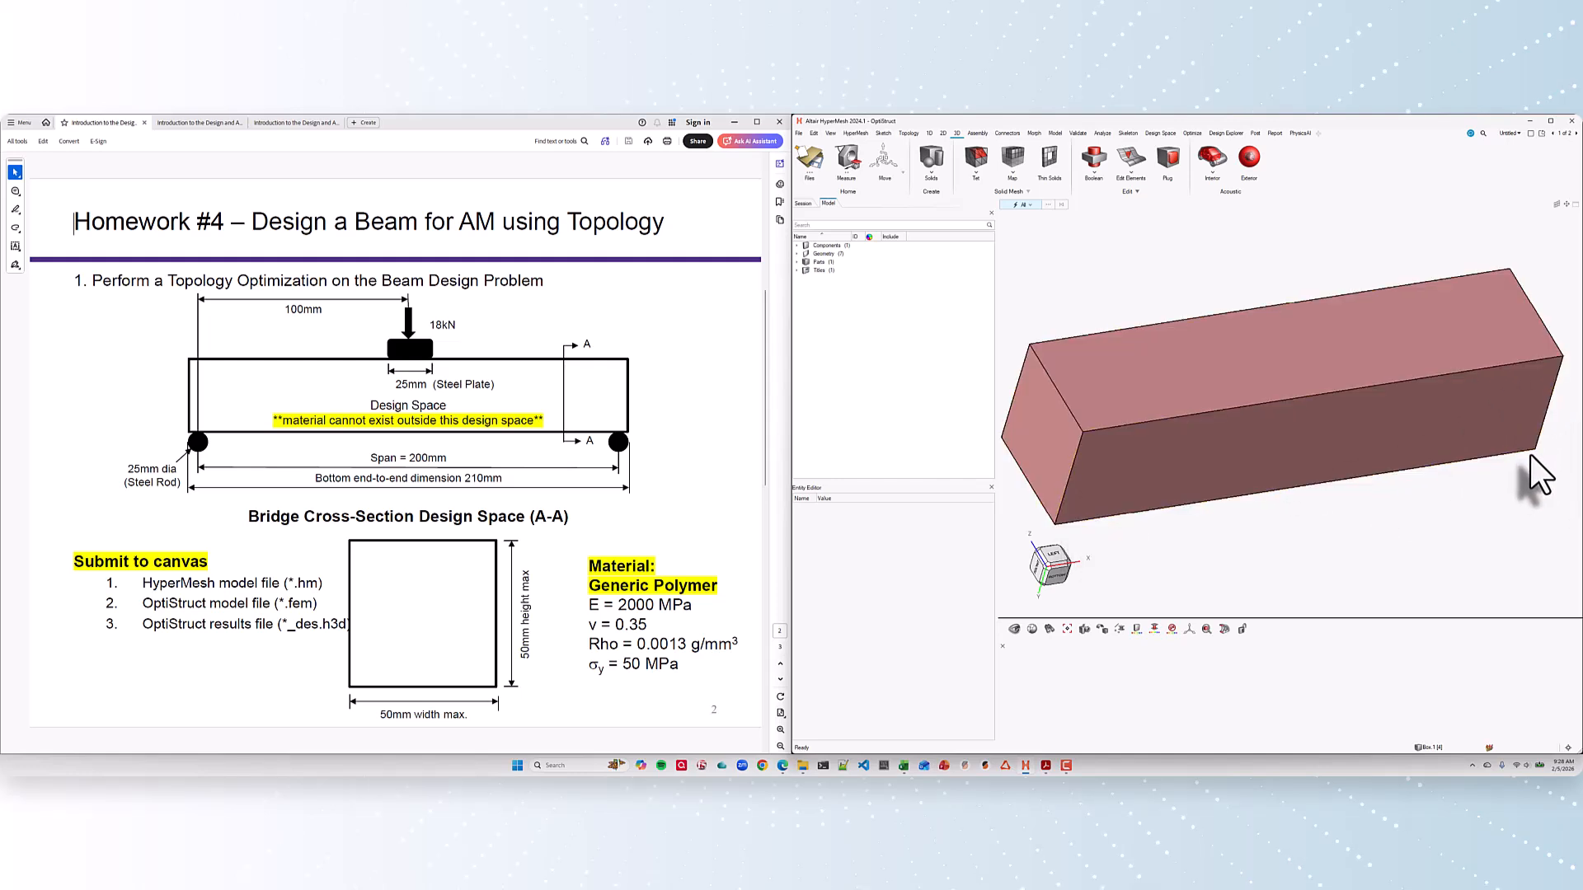
middle_click_drag(1481, 518, 1088, 329)
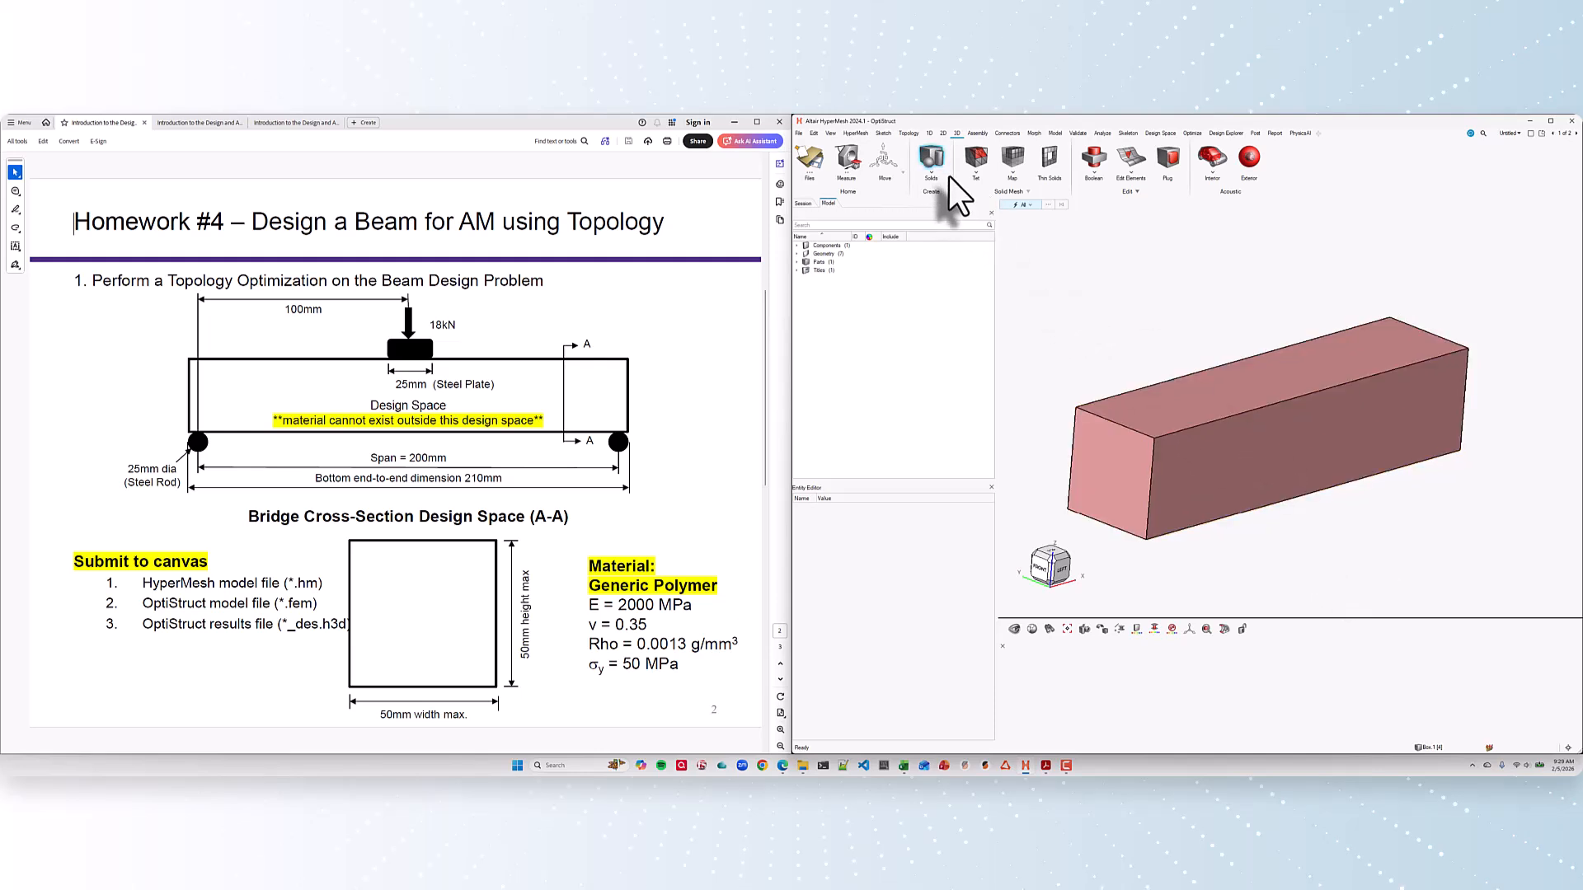
Step: Create points at X -100 and X 100 along the beam's lower long edge, at Y -25 and Z -25
left_click(908, 133)
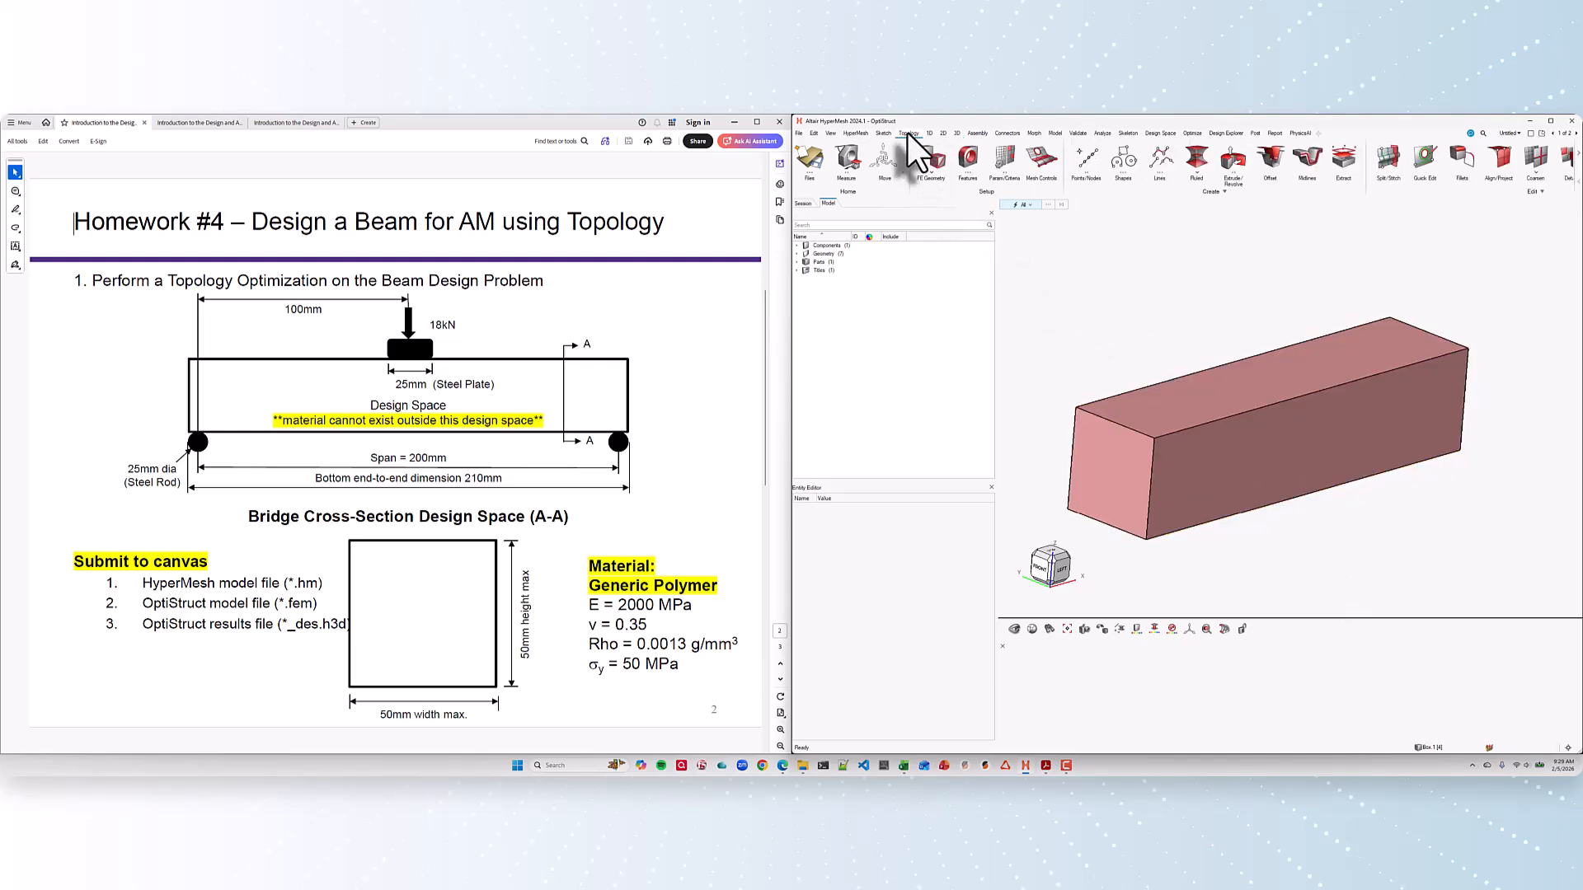
left_click(1083, 157)
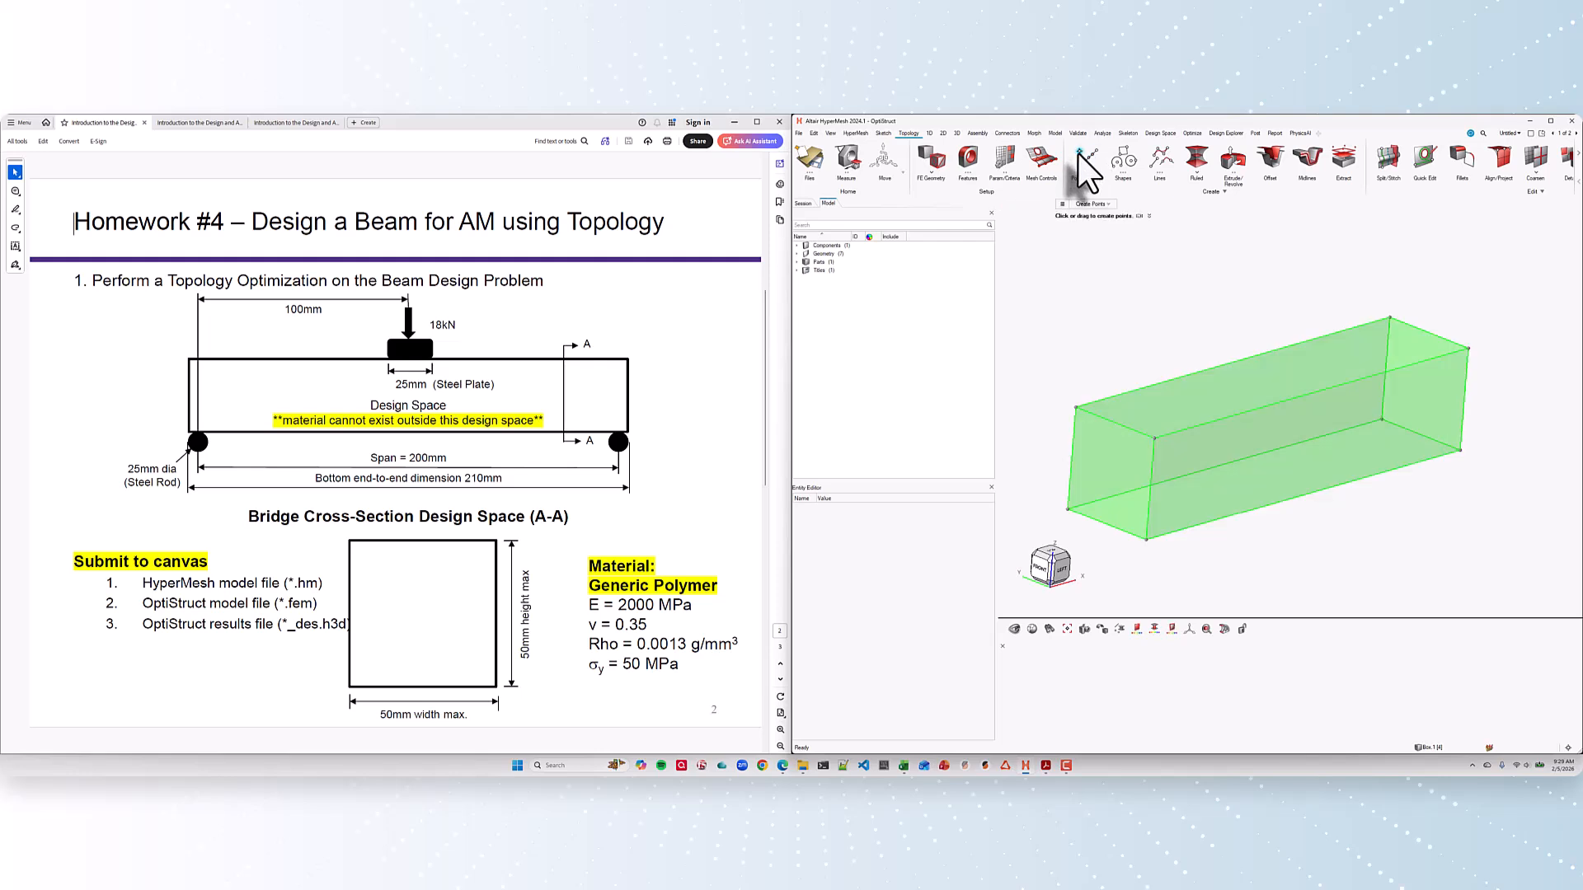
left_click(1182, 535)
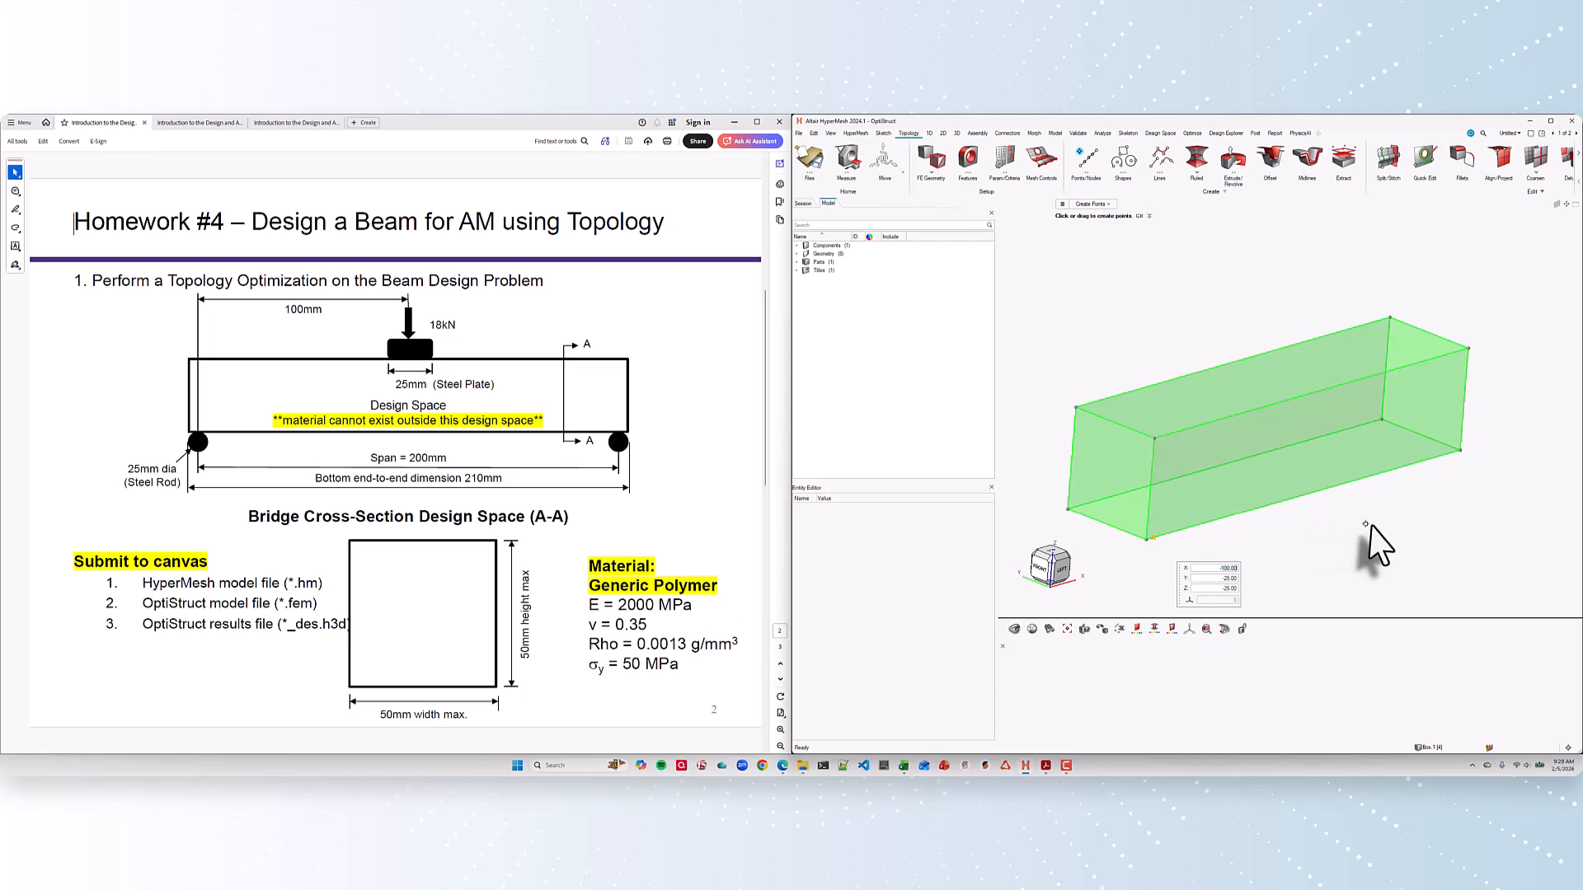
left_click(1445, 453)
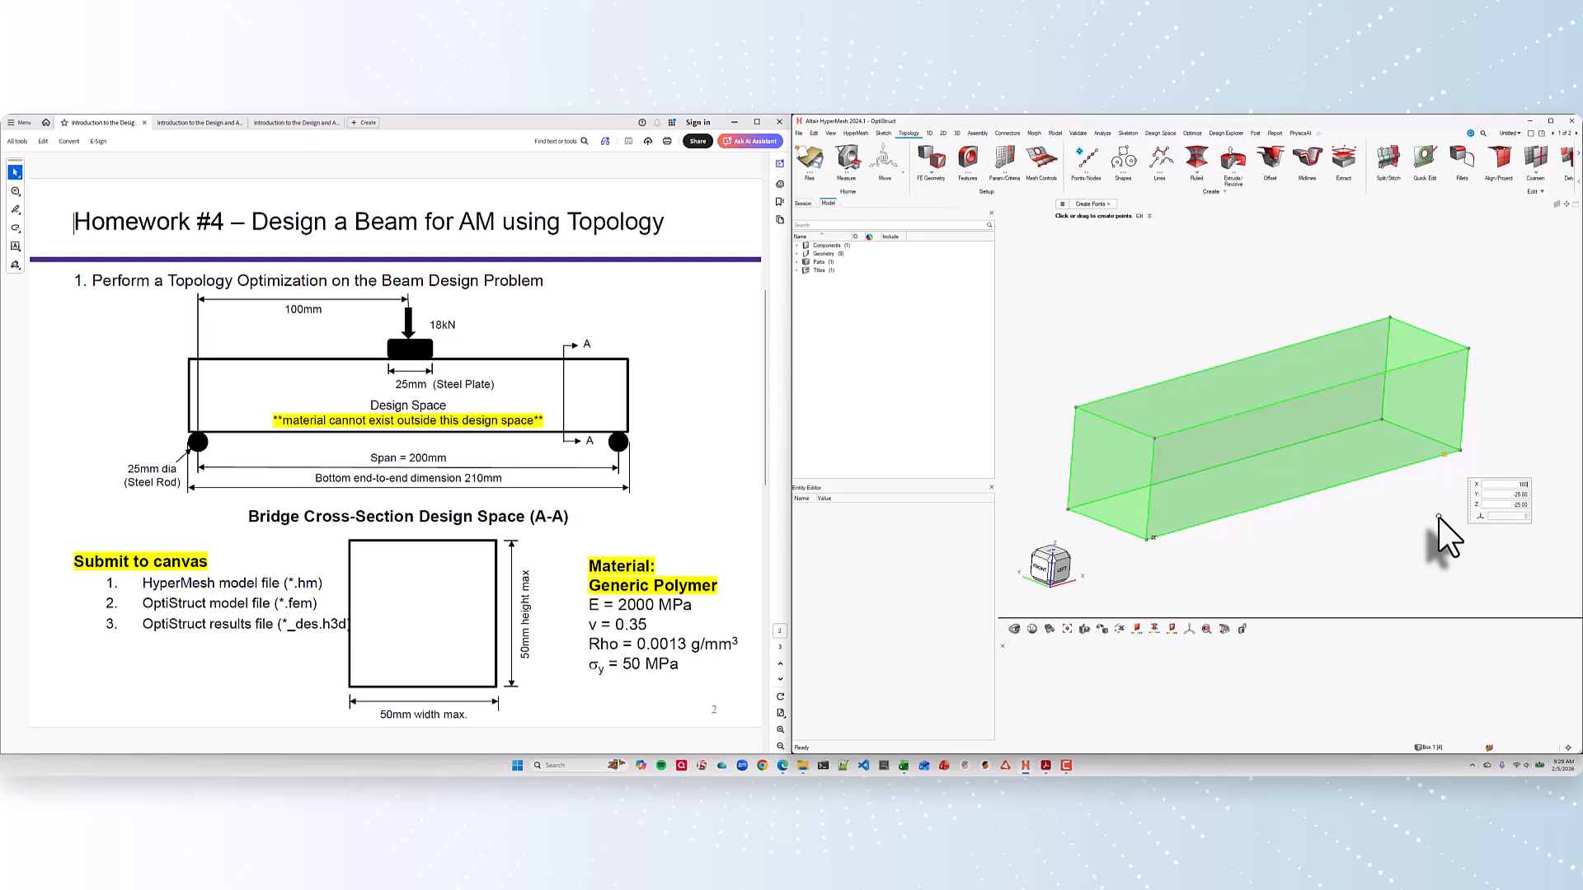
key("Return")
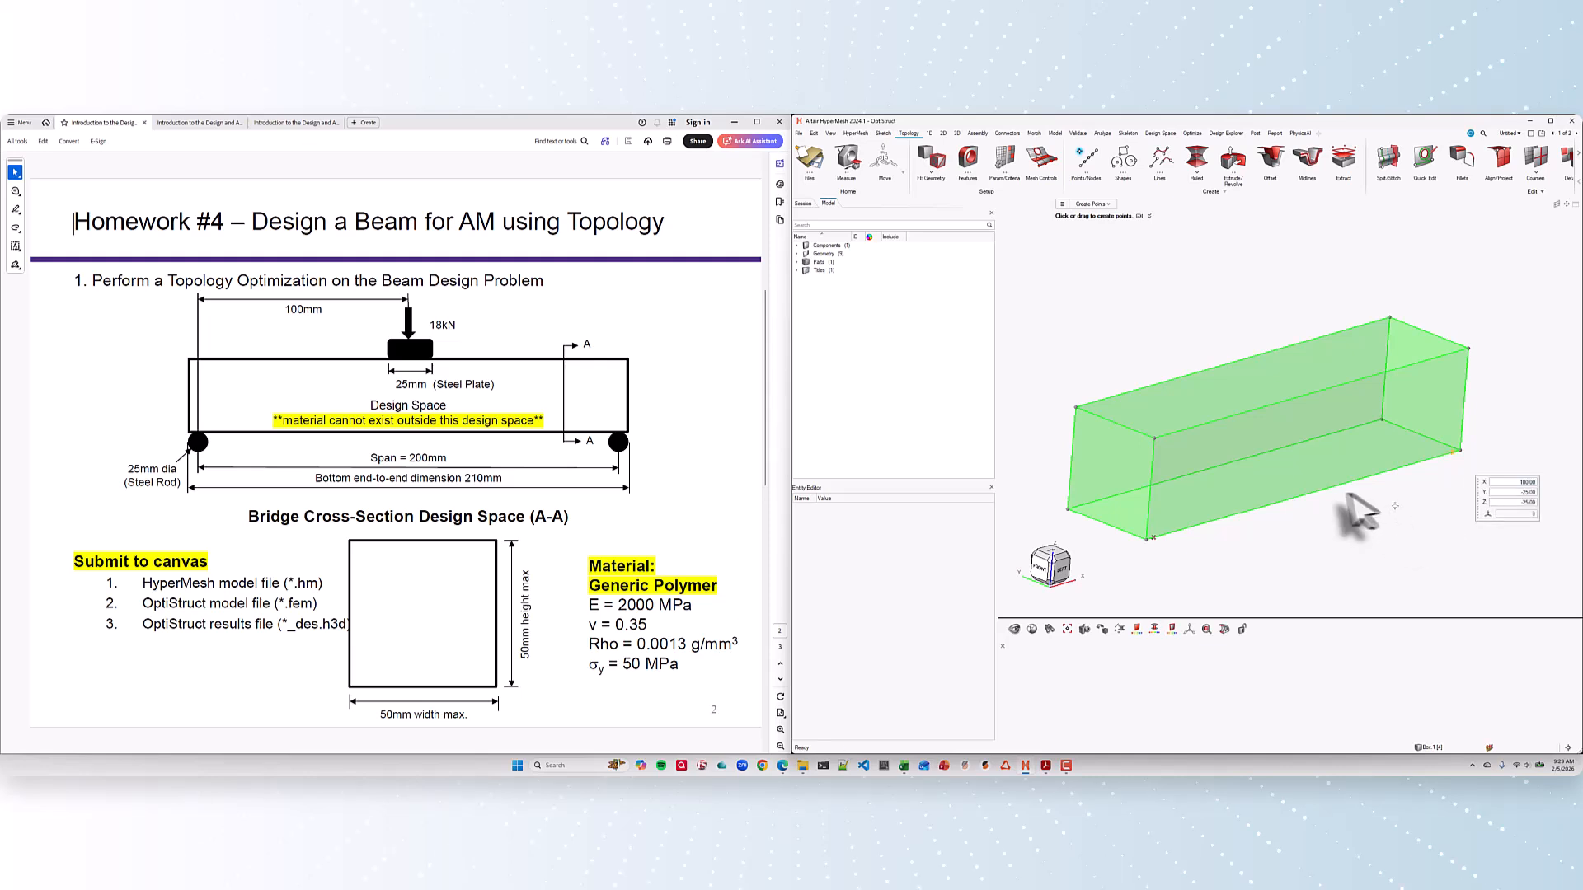
Step: Add two points at X -12.50 and X 12.50 on the same lower edge and finish creating points
left_click(1280, 503)
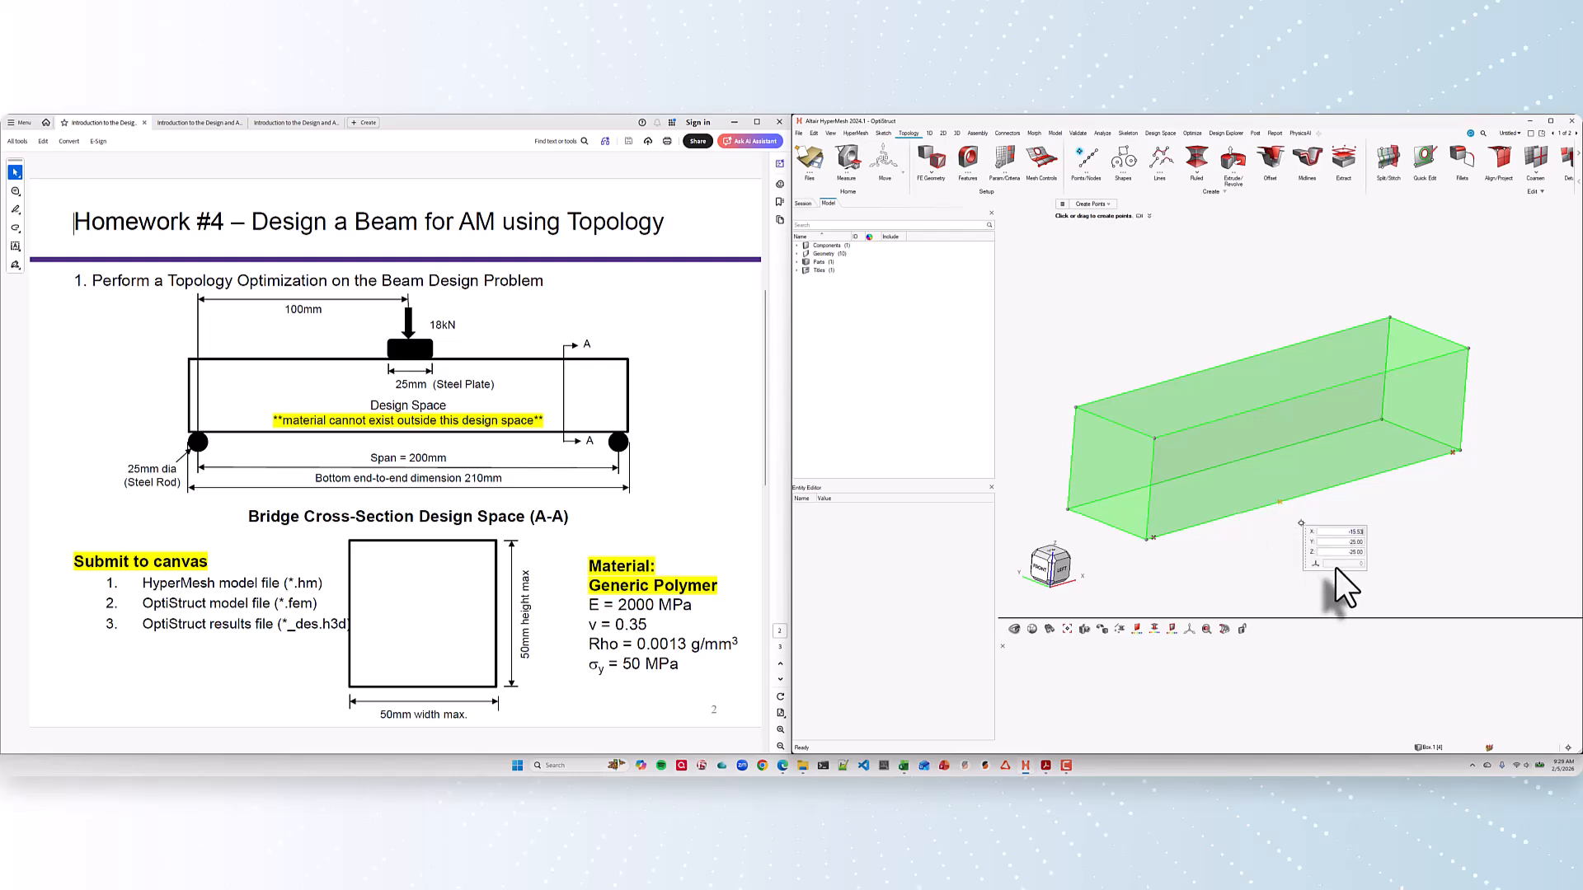
type("-12.50")
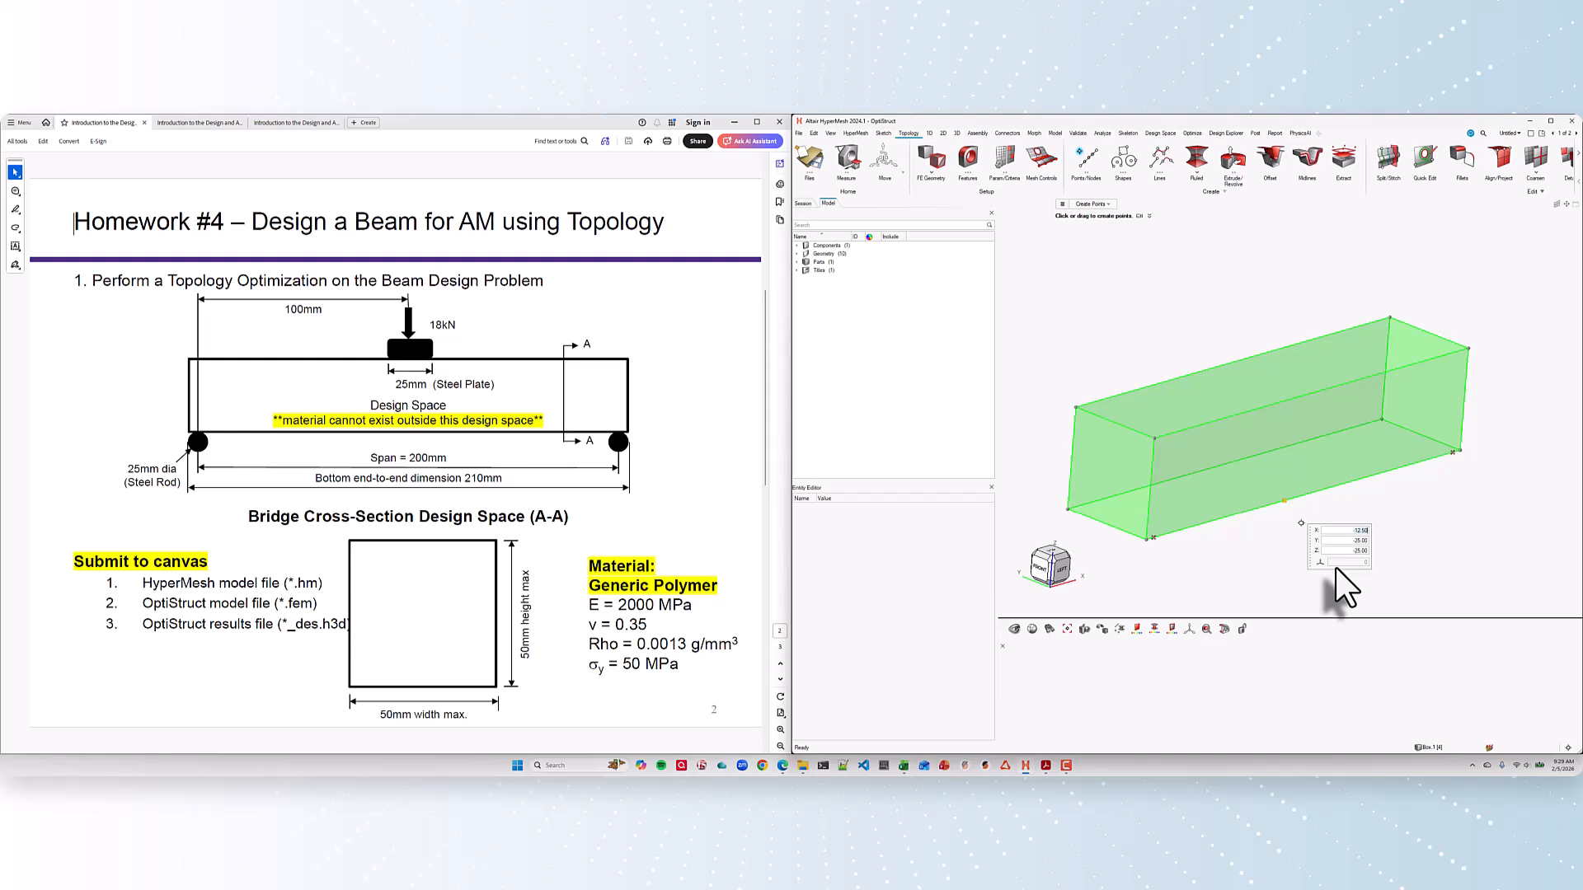
left_click(1327, 488)
type("12.5")
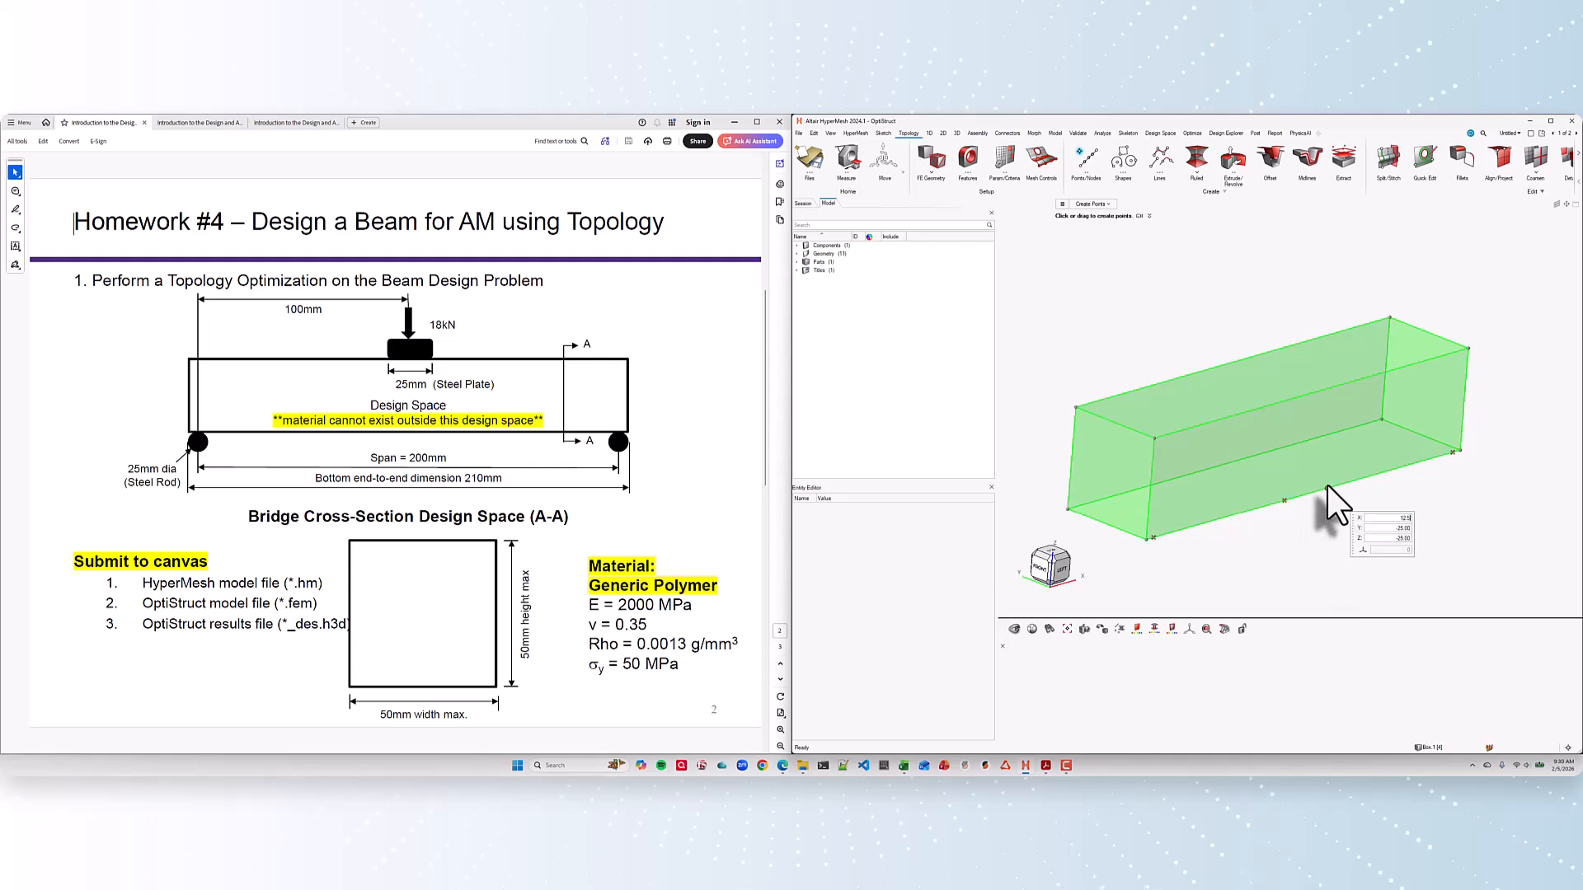
type("0")
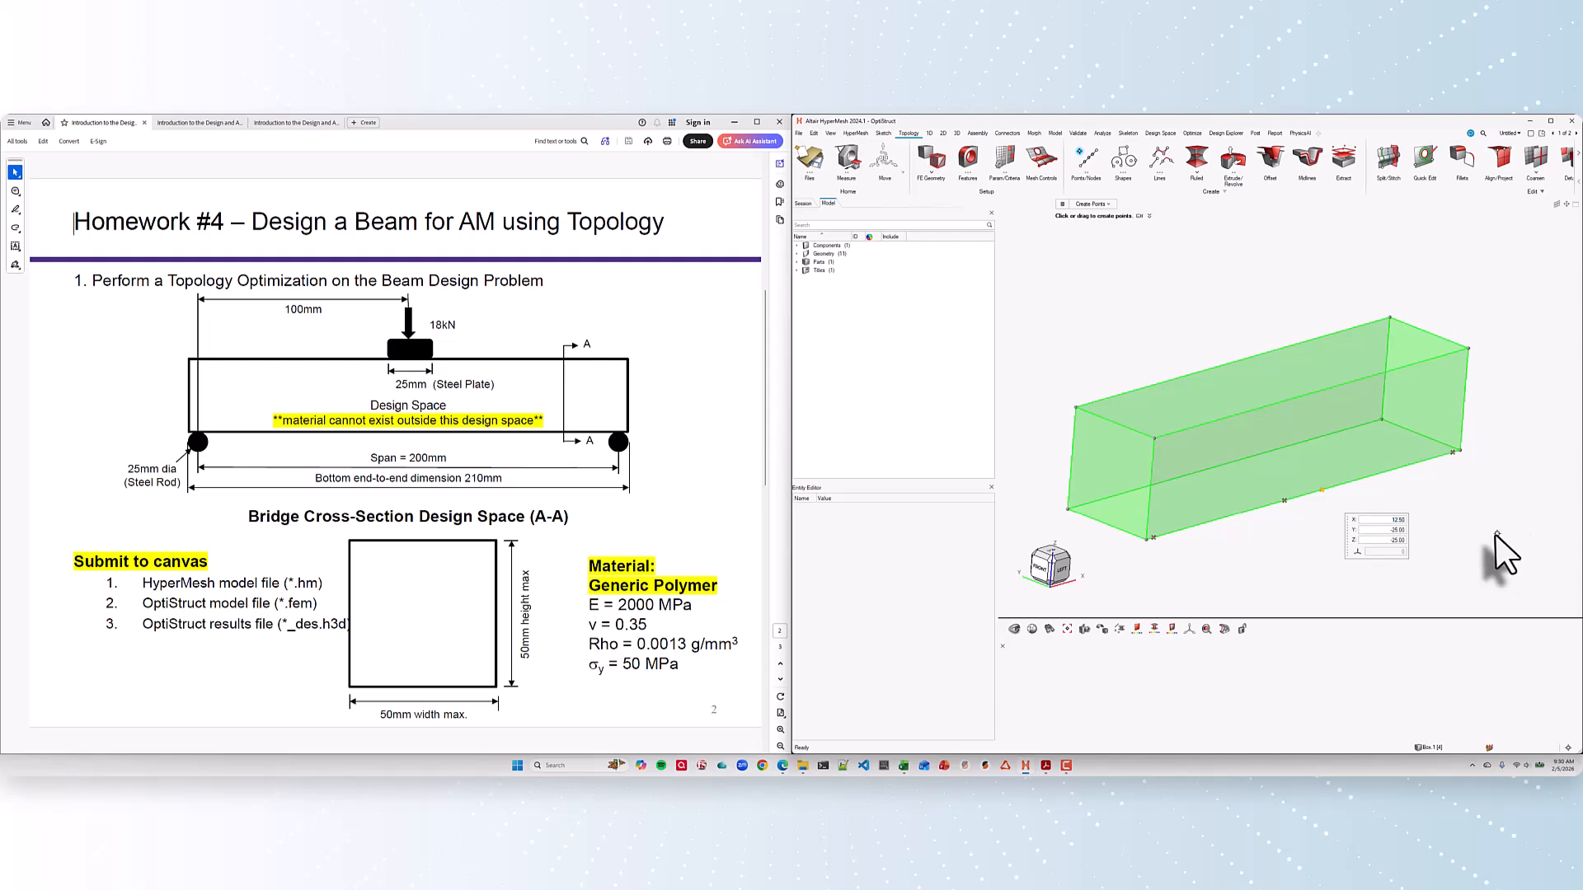
key("Return")
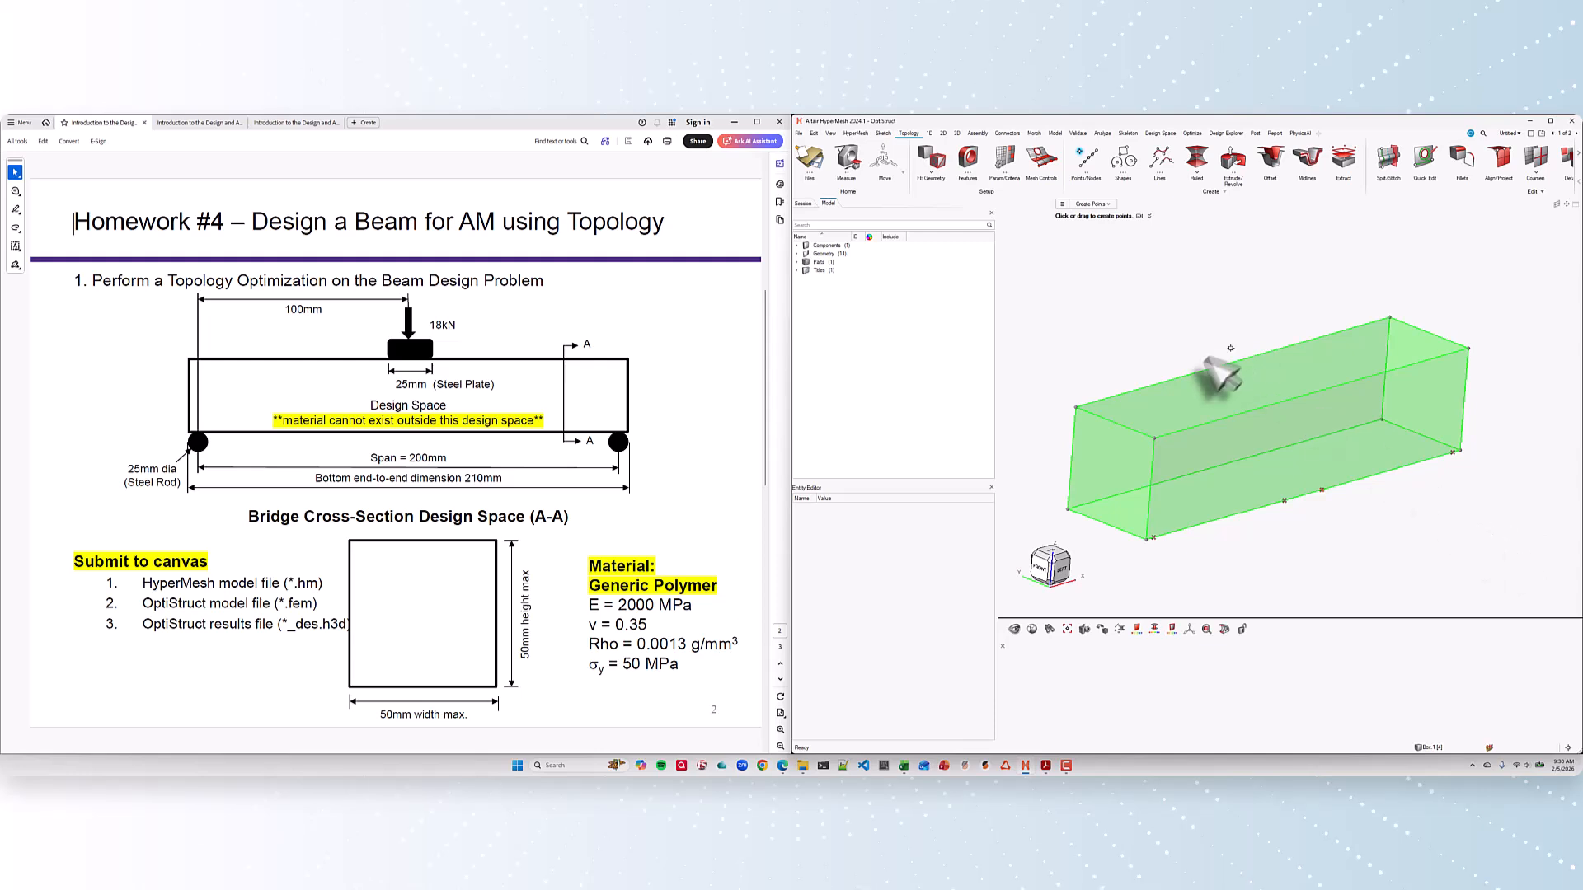
key("Escape")
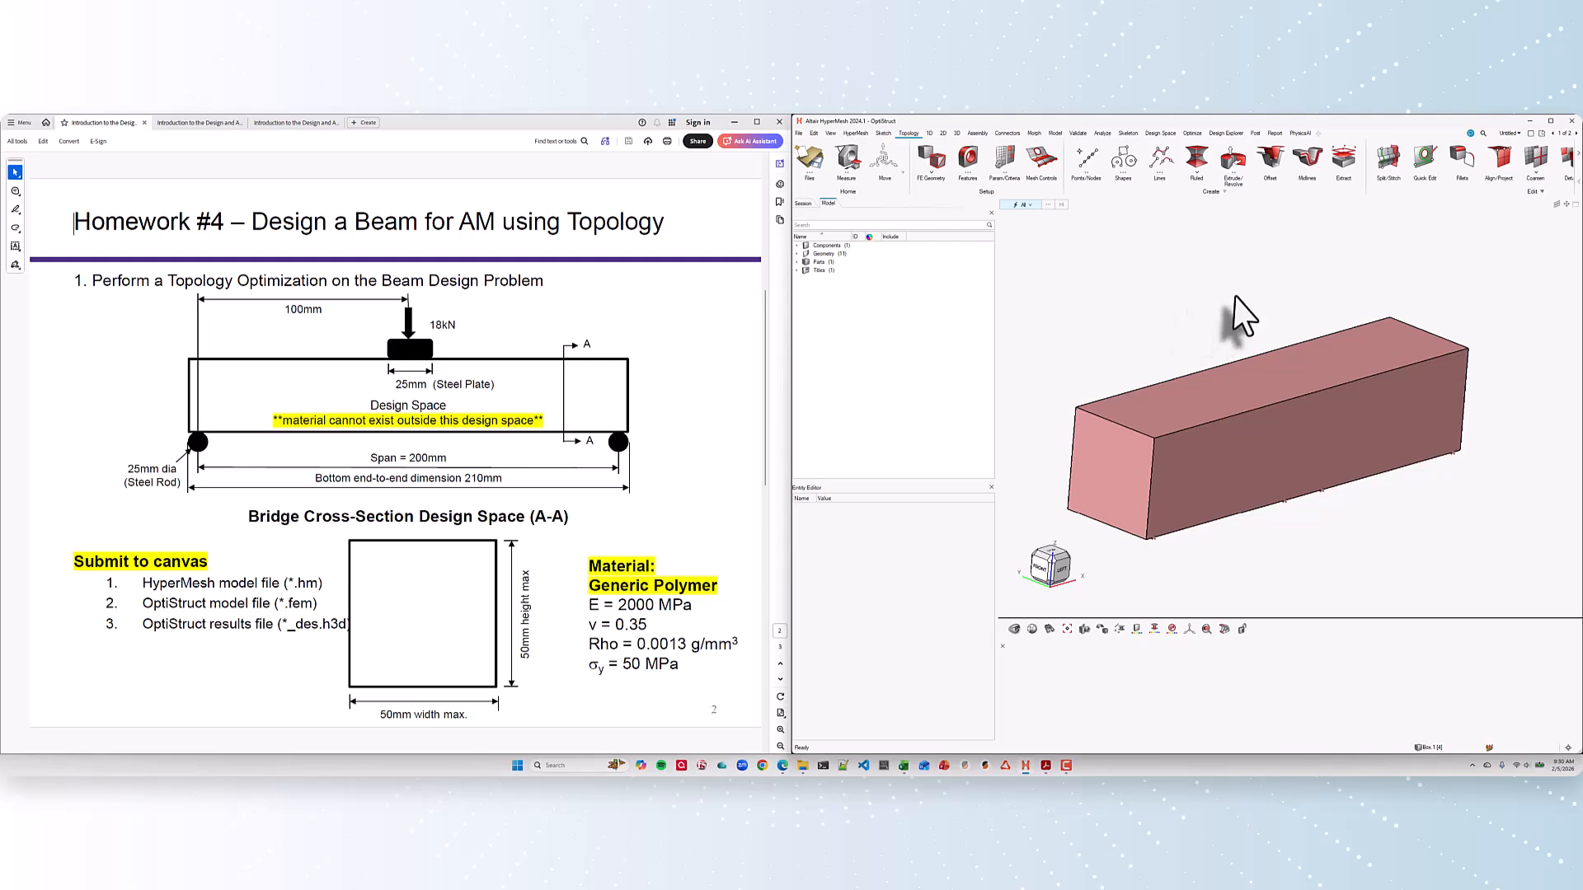
Step: Split the beam solid with a cross-section plane through the point at X -100
left_click(1390, 159)
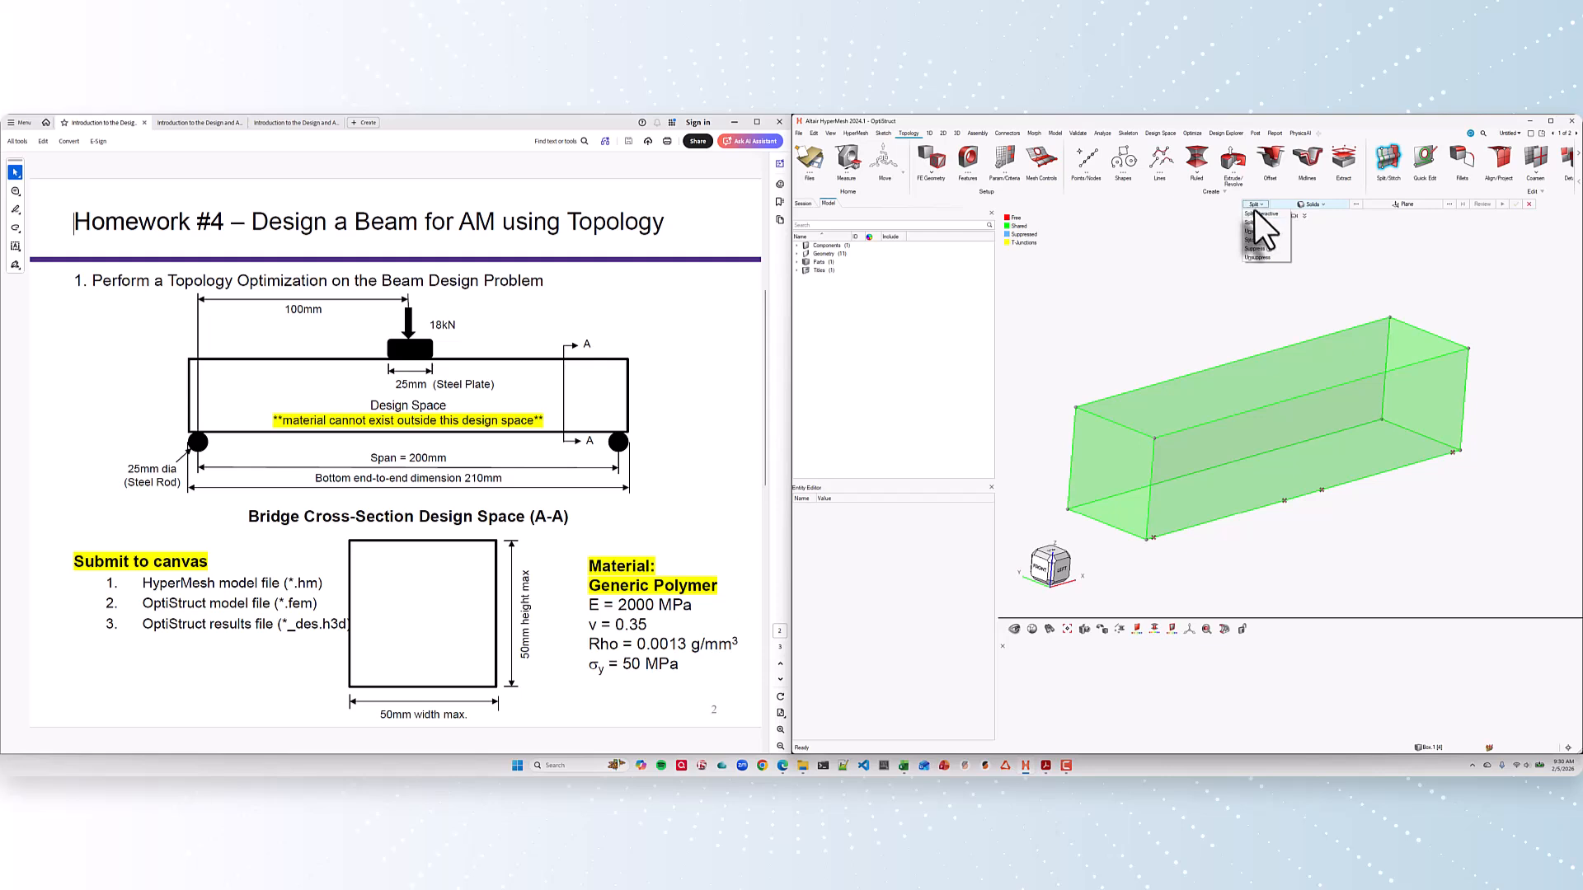
left_click(1254, 223)
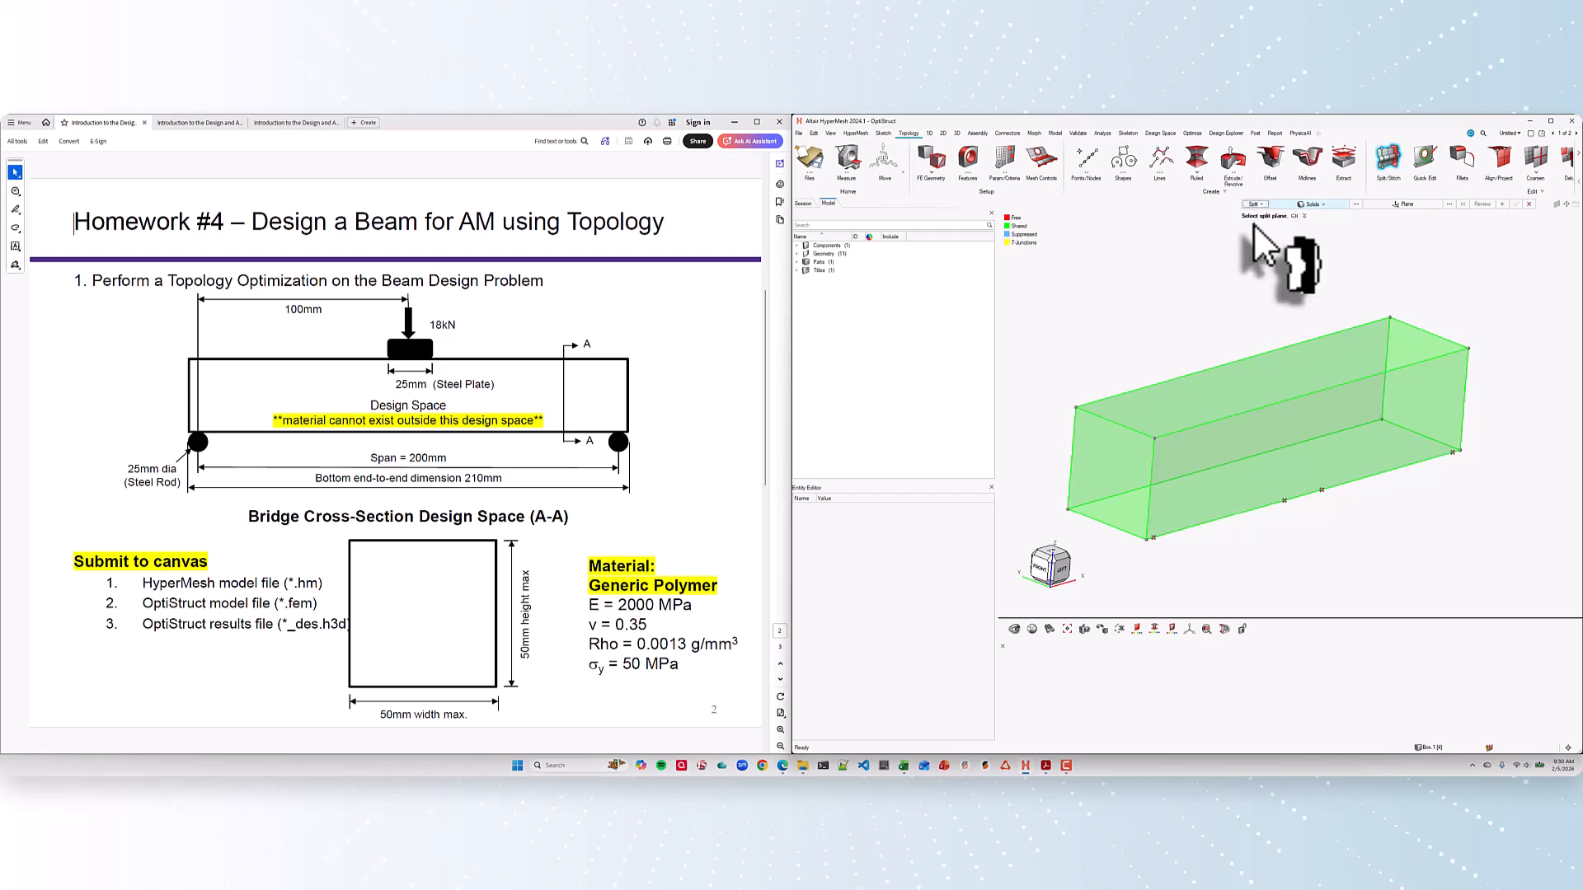
left_click(1312, 203)
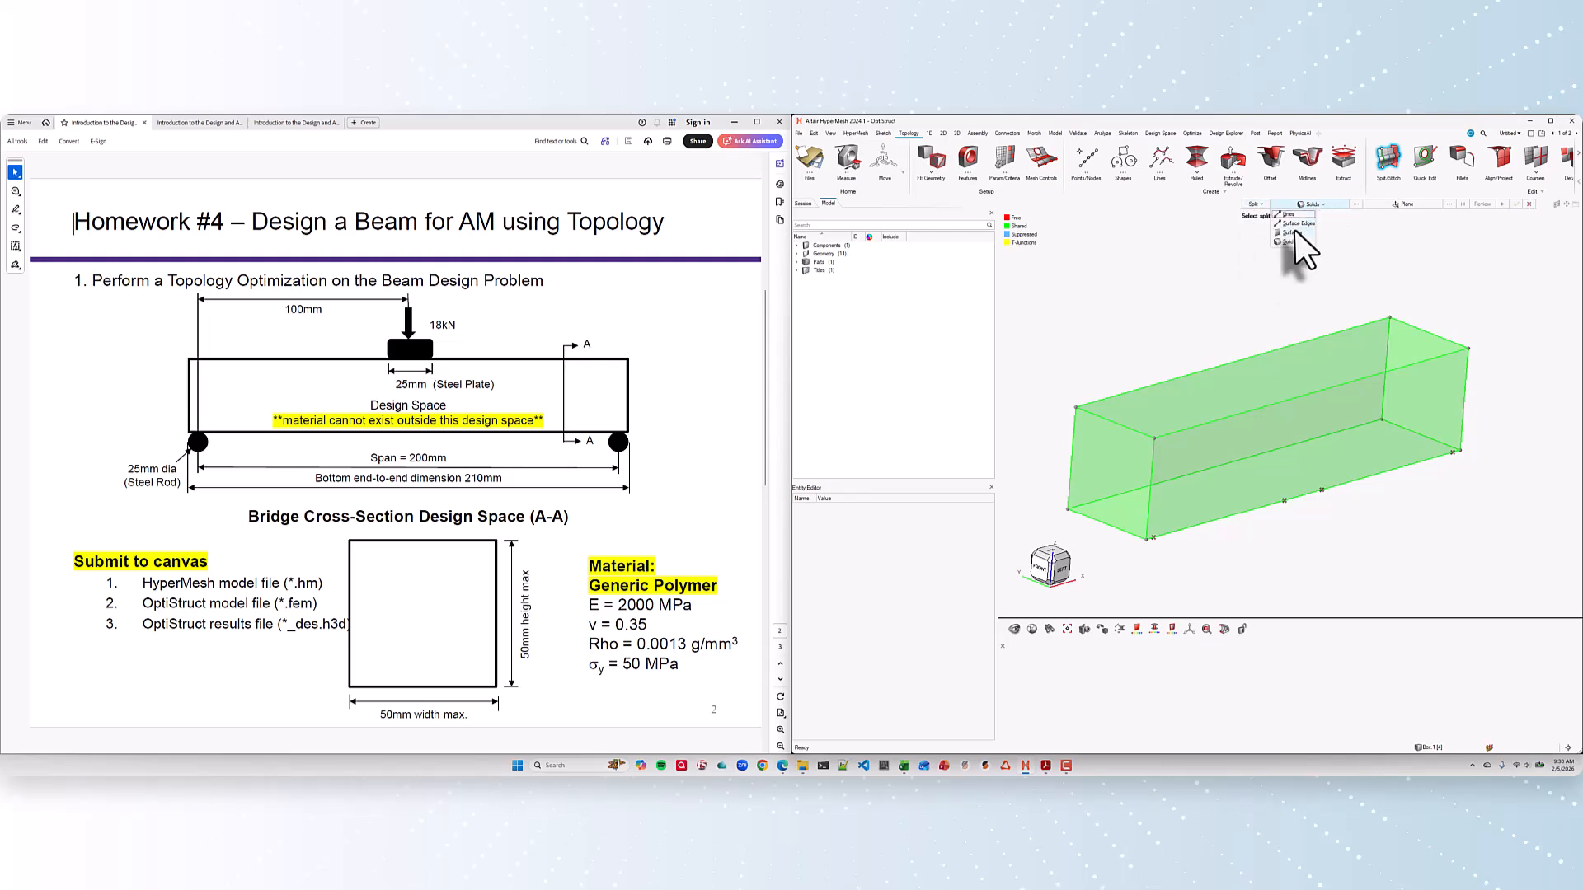
left_click(1223, 403)
left_click(1406, 204)
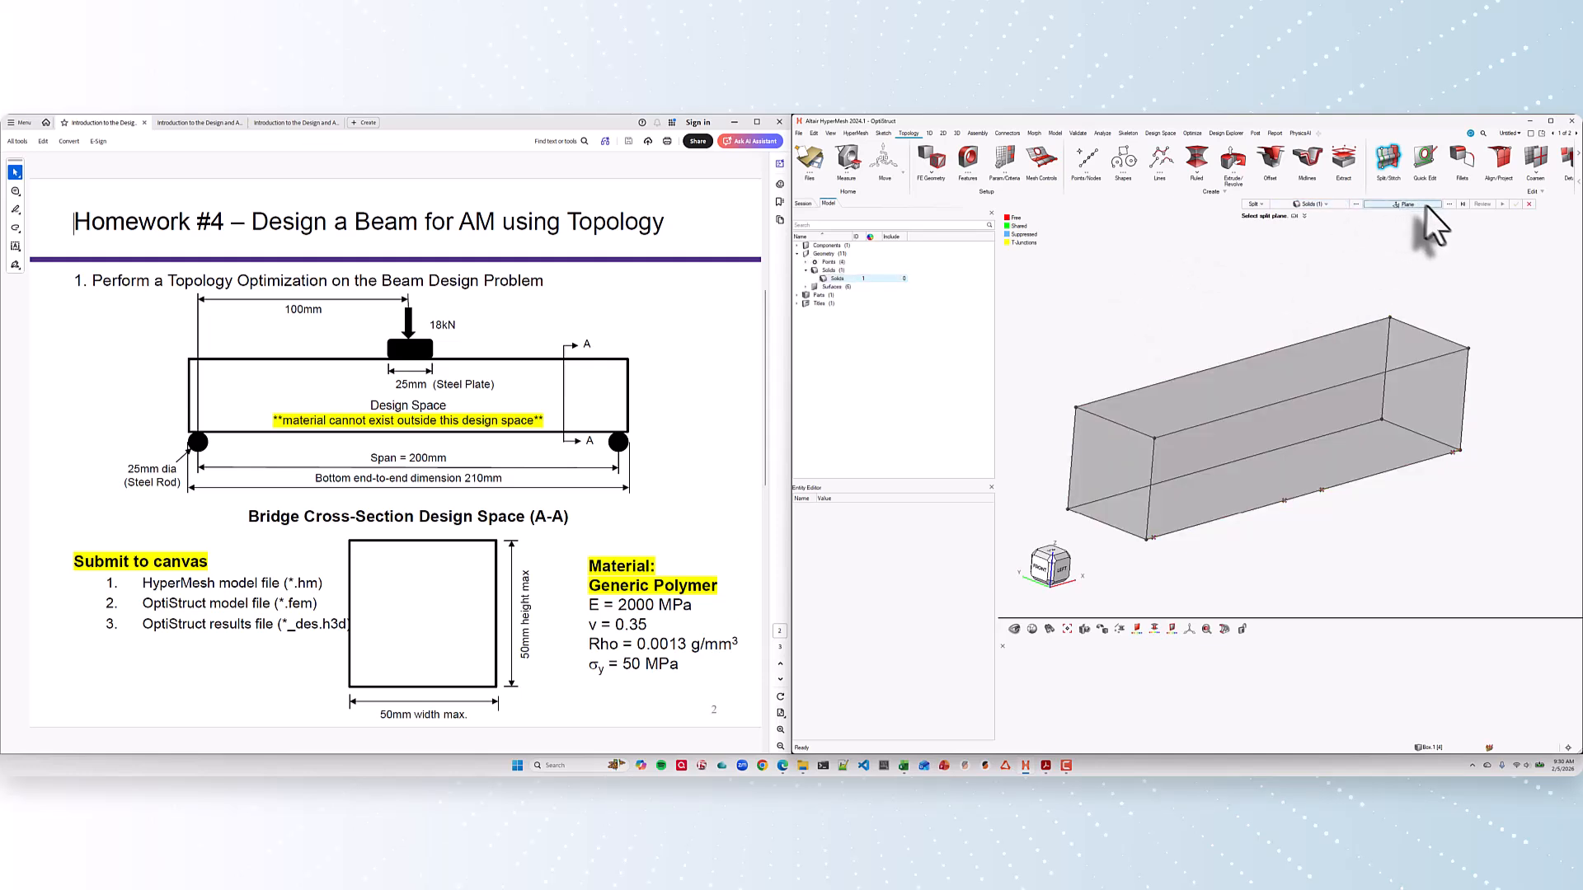
left_click(1426, 204)
left_click(1381, 262)
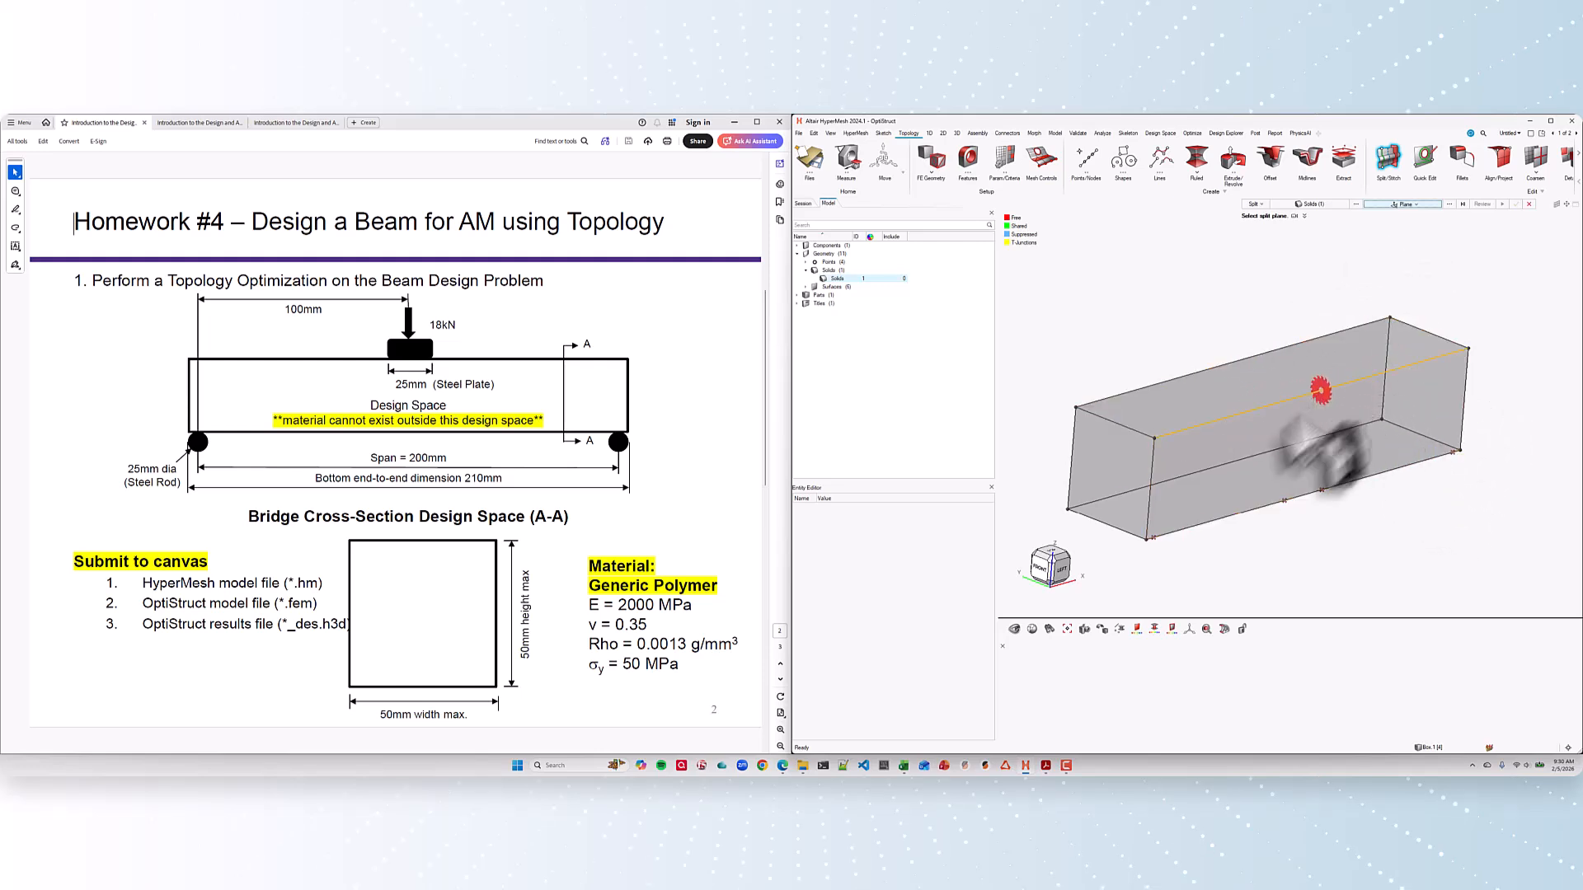
left_click(1153, 537)
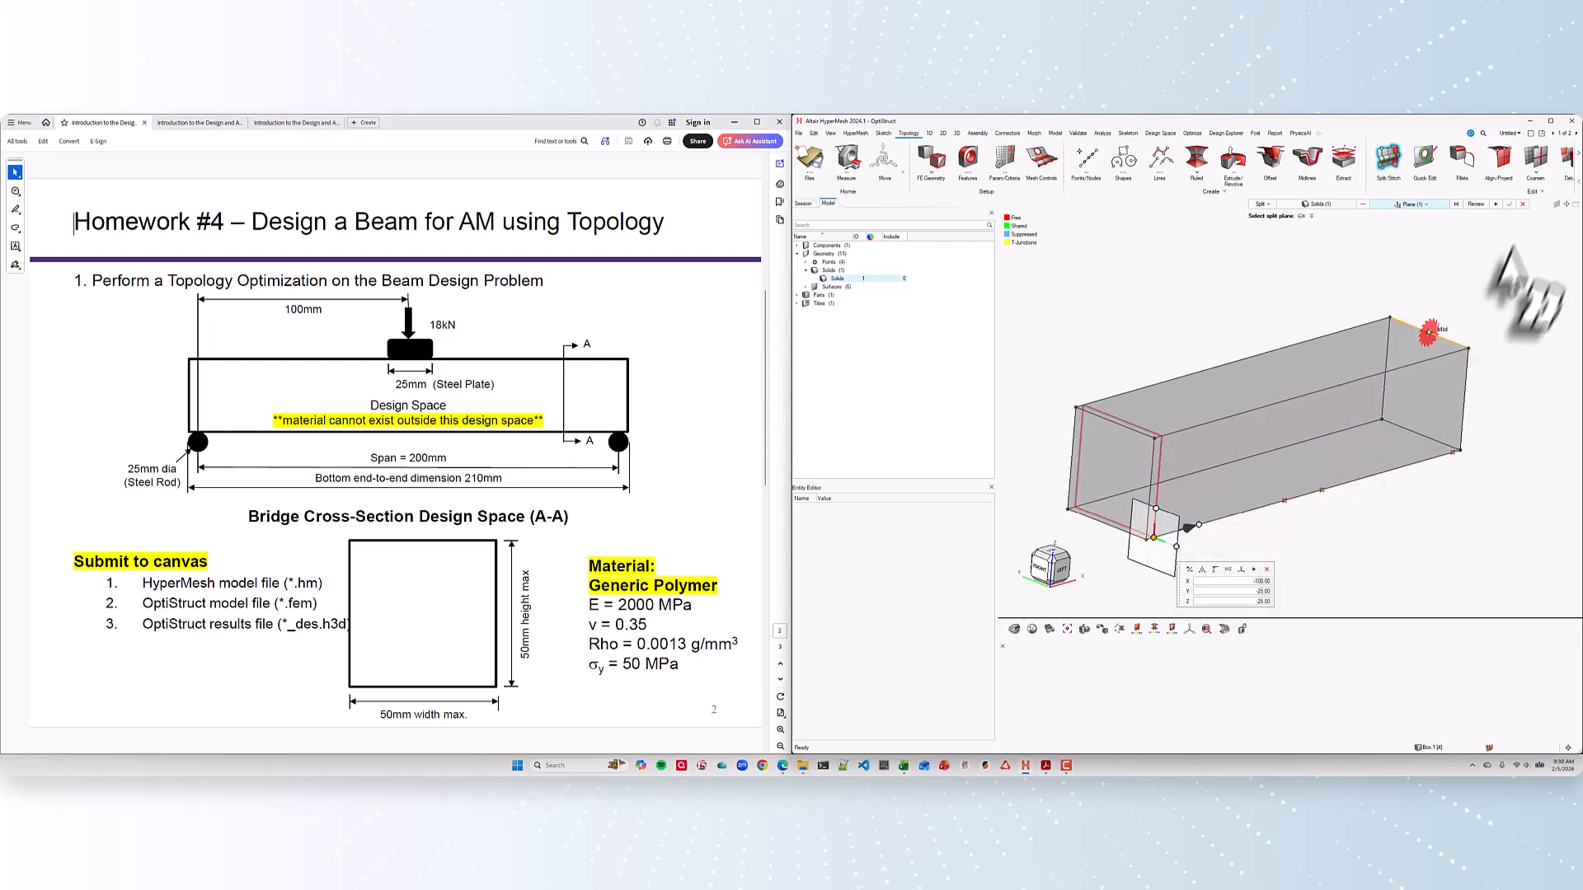
left_click(1496, 205)
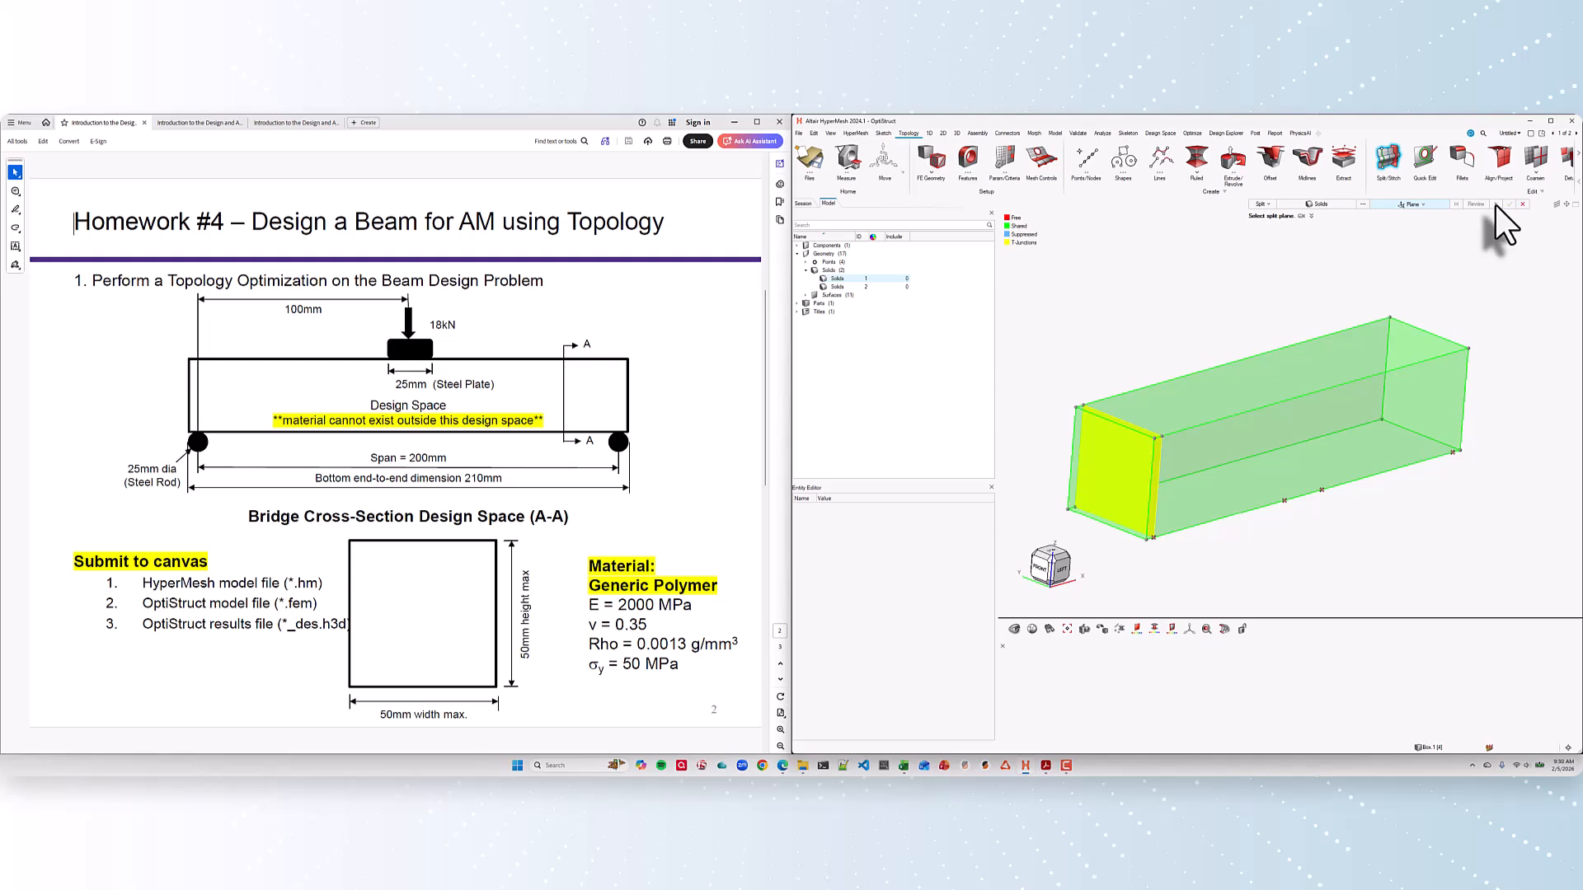
Step: Split the long remaining solid with a cross-section plane through the point at X -12.50
left_click(1319, 204)
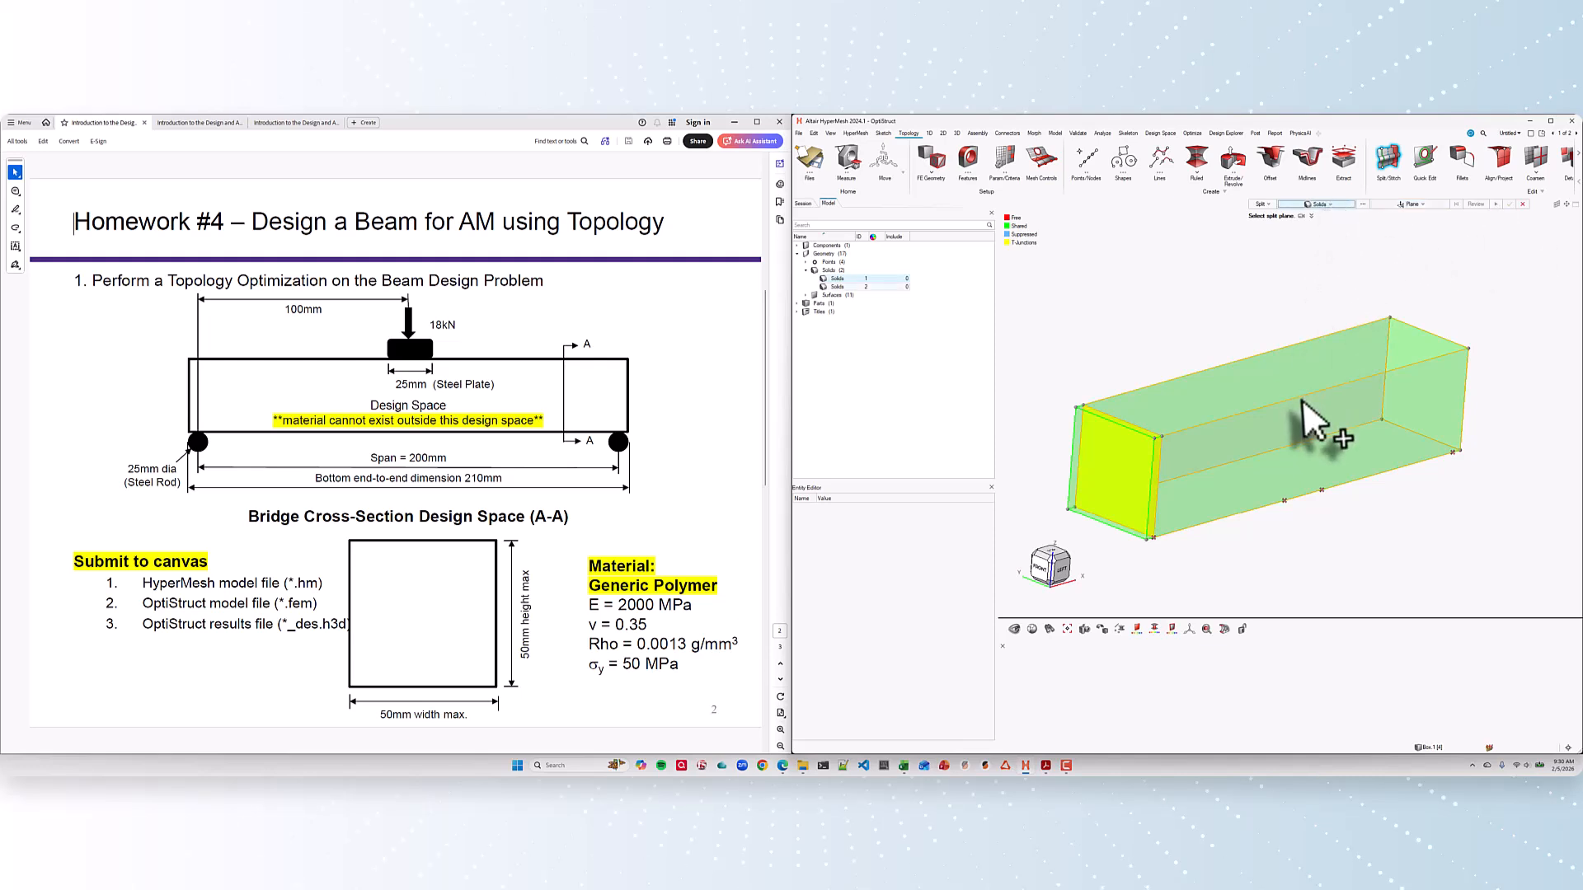
left_click(1304, 409)
left_click(1428, 205)
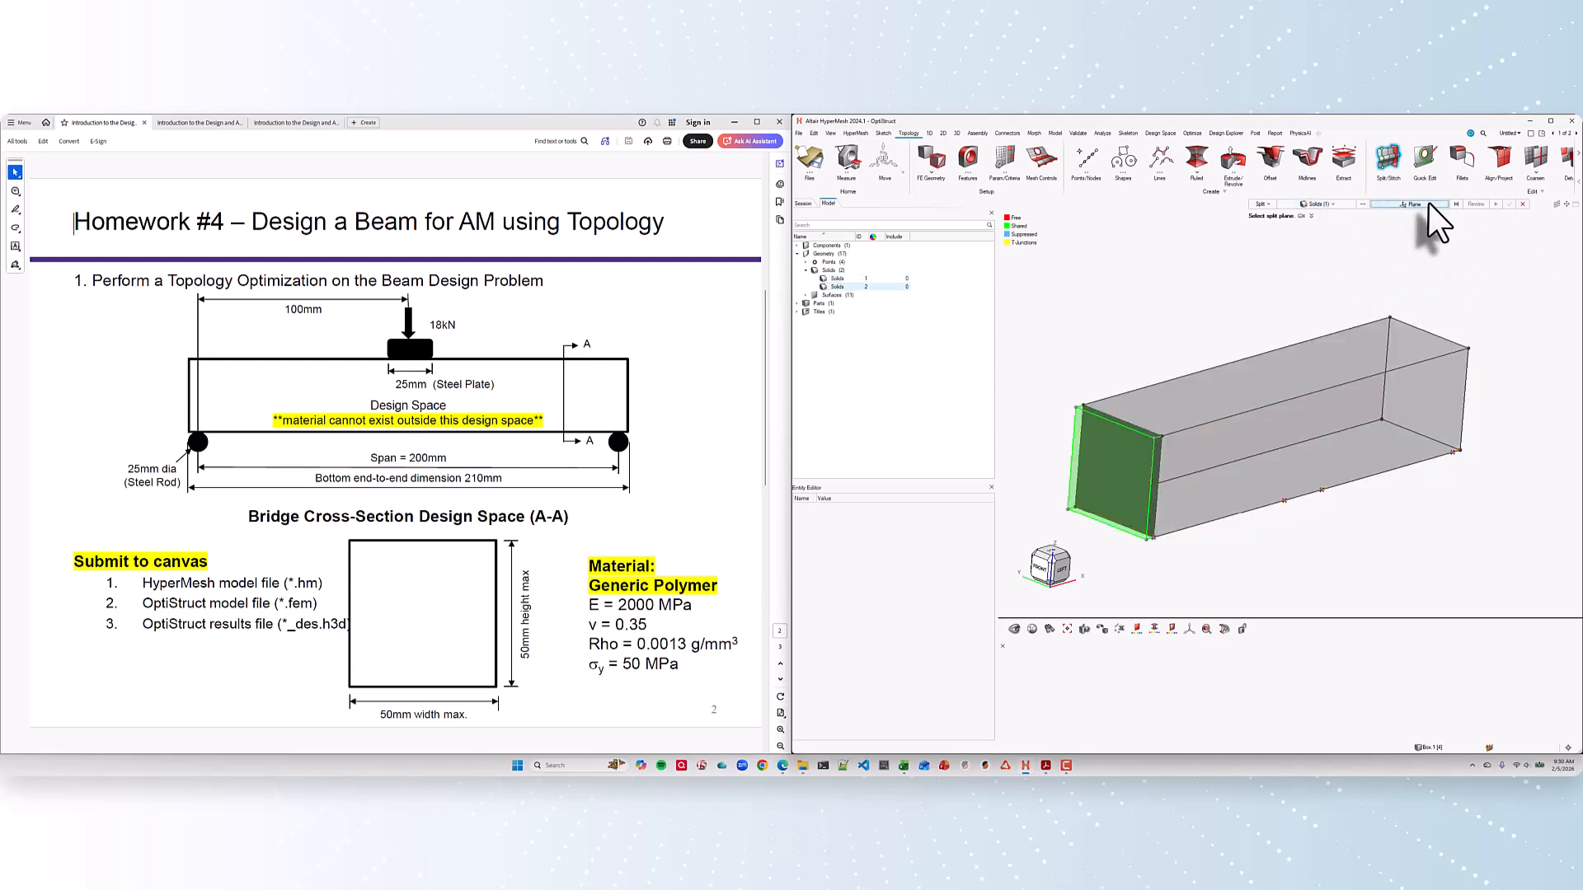
left_click(1286, 499)
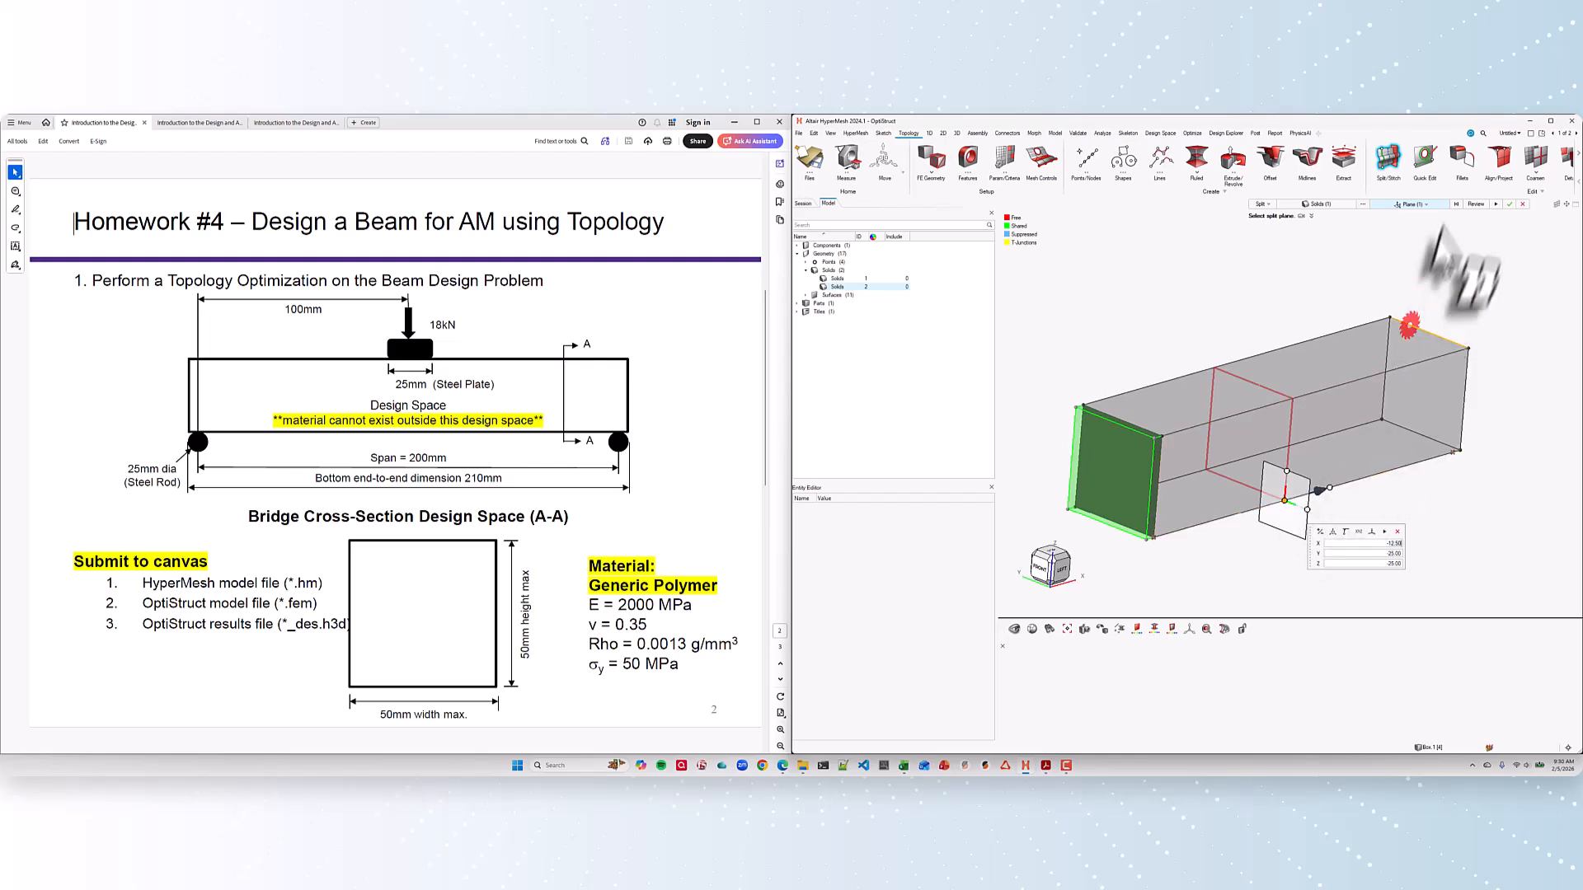
left_click(1494, 206)
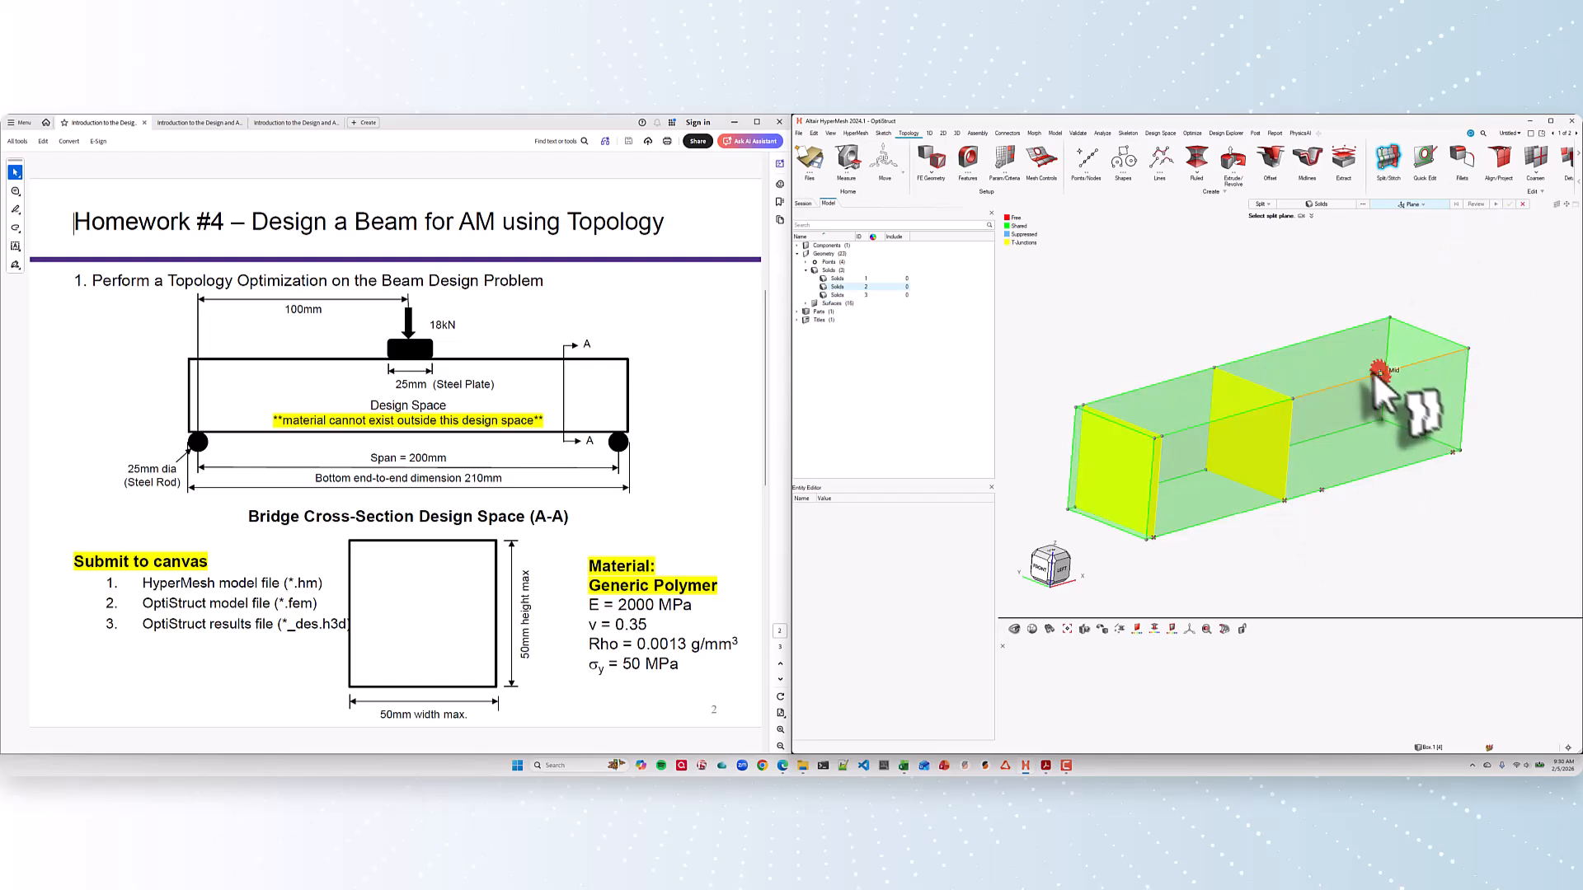
Step: Split the solid beyond that cut with a cross-section plane through the point at X 12.50
left_click(1324, 204)
left_click(1349, 374)
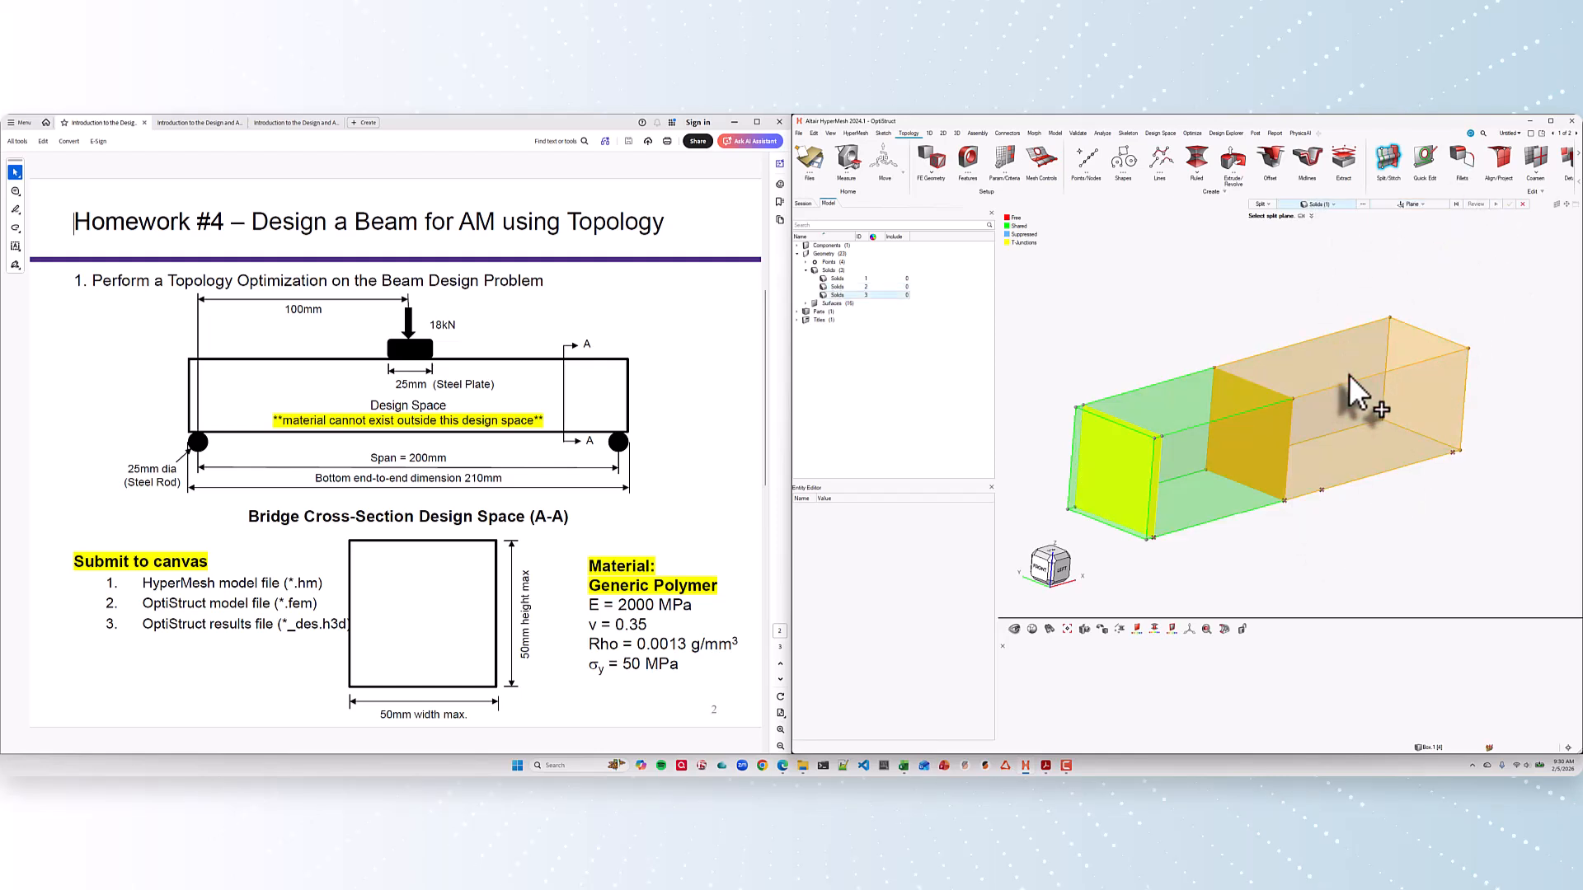
left_click(1411, 204)
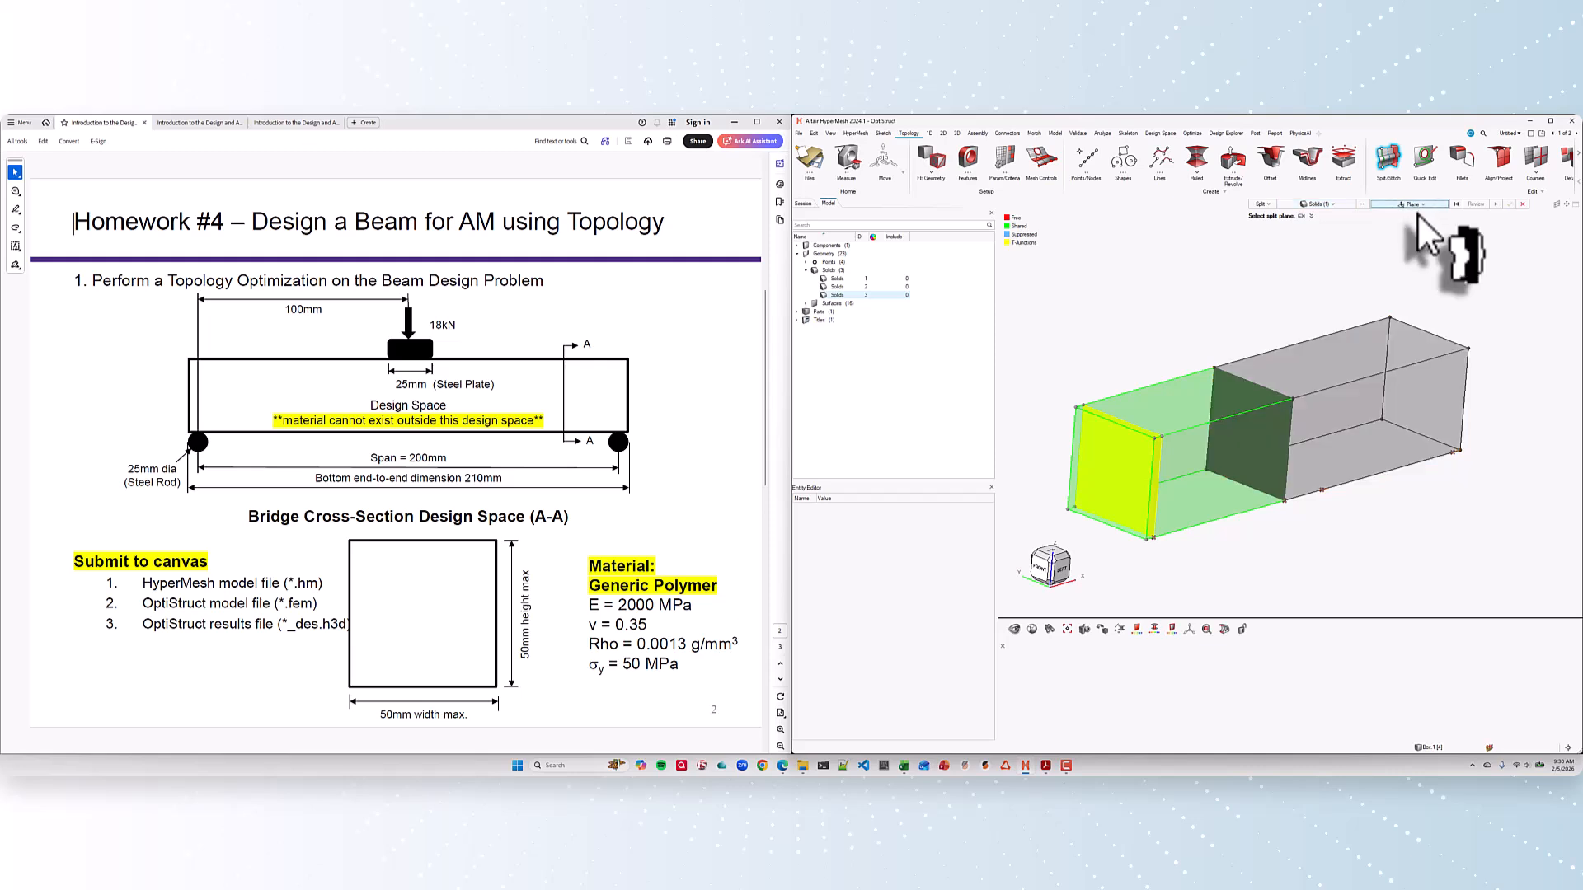
left_click(1322, 489)
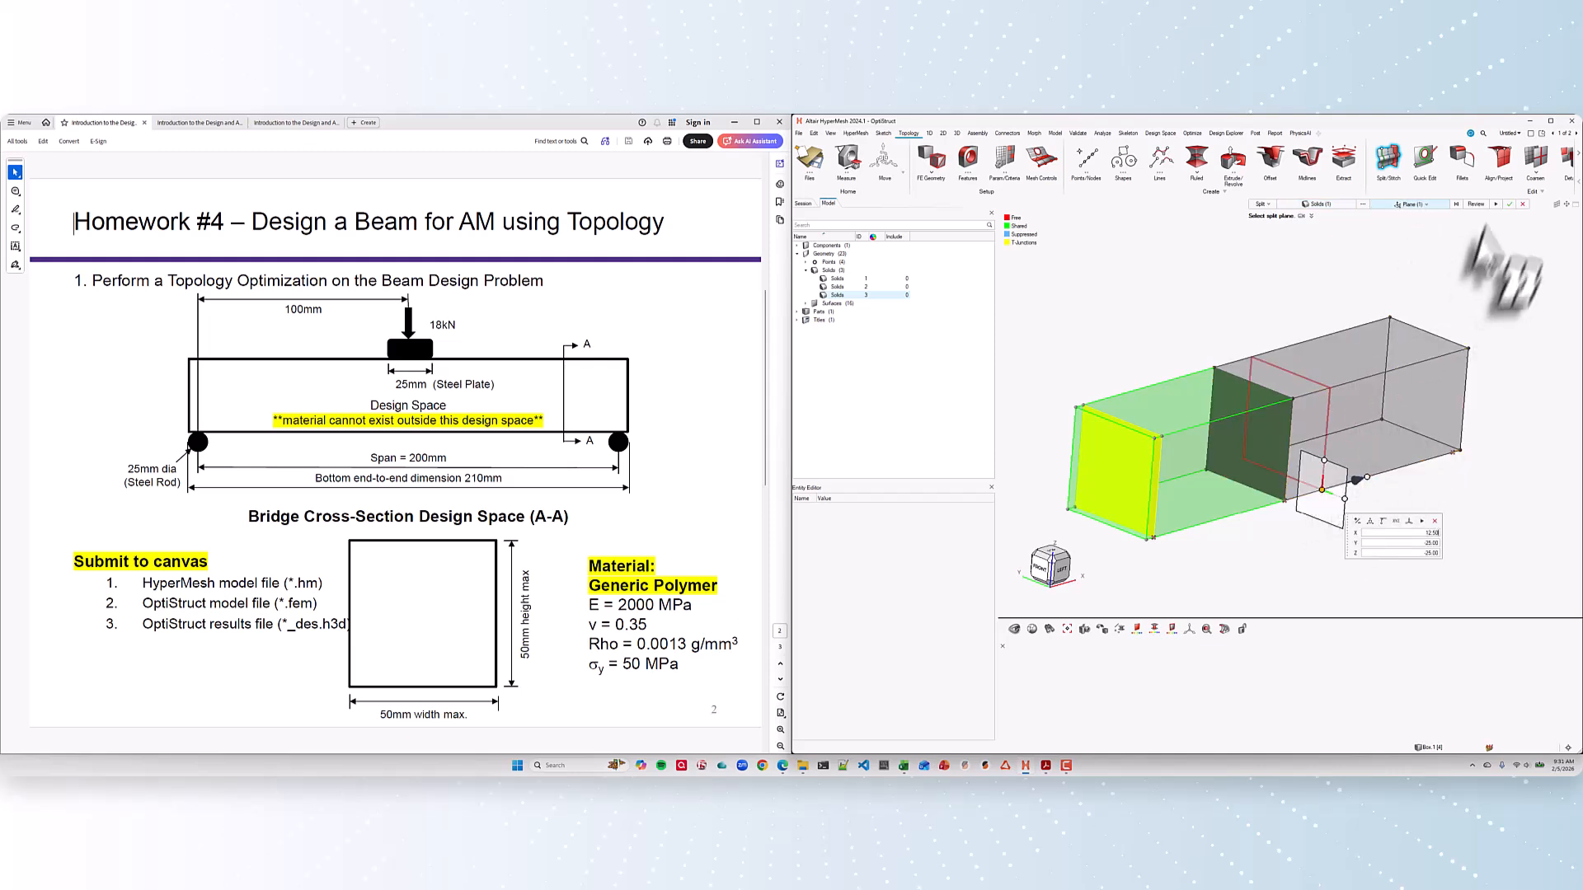
left_click(1509, 204)
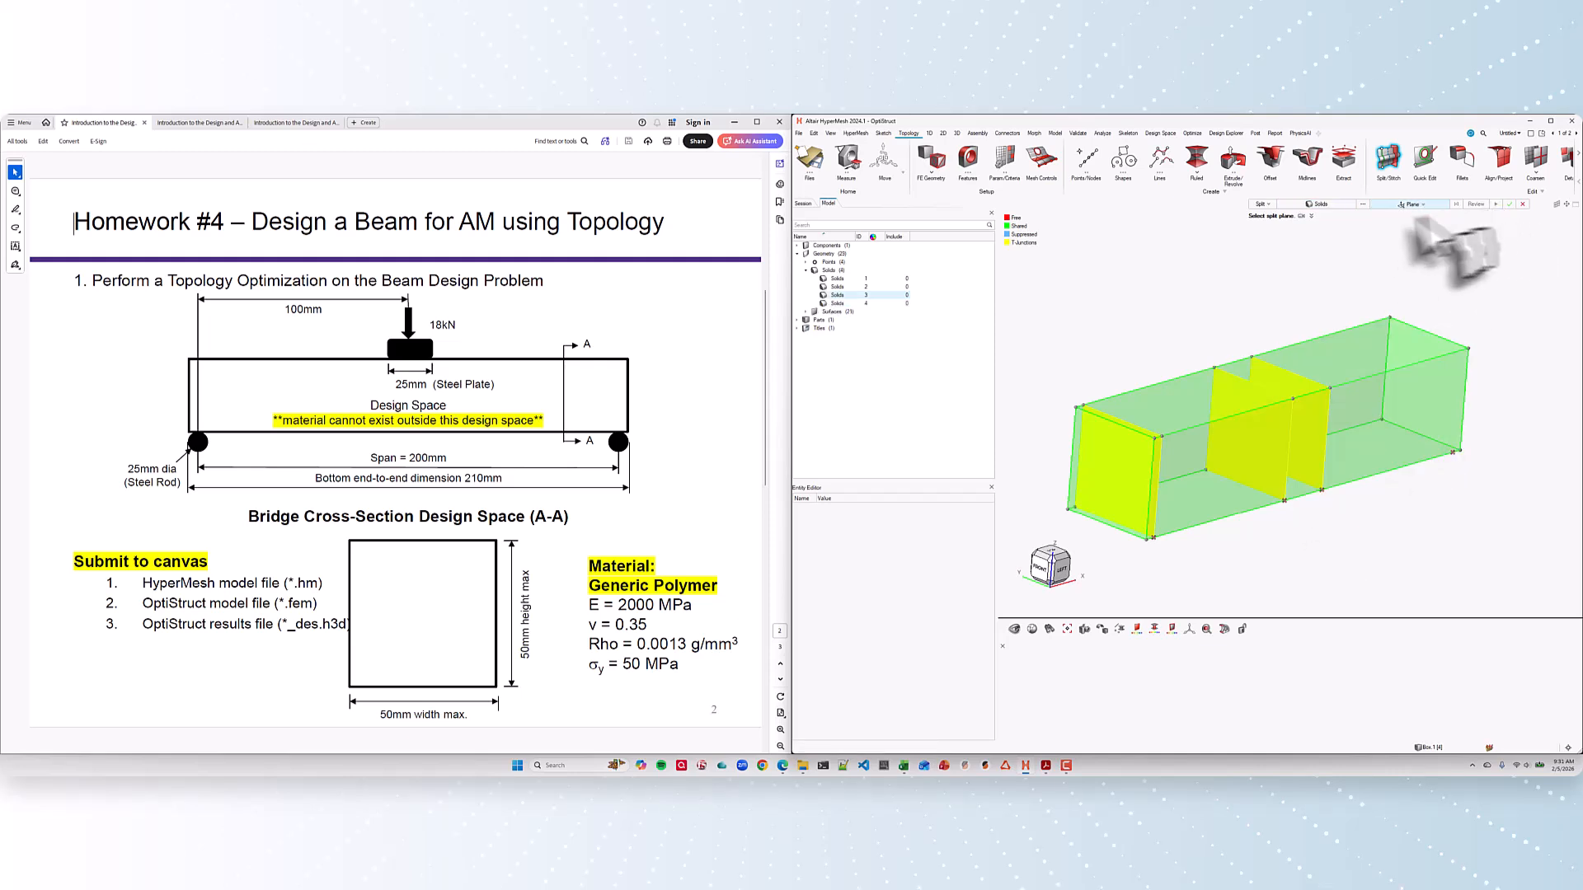
Step: Split the far solid with a cross-section plane through the point at X 100
left_click(1370, 346)
left_click(1423, 208)
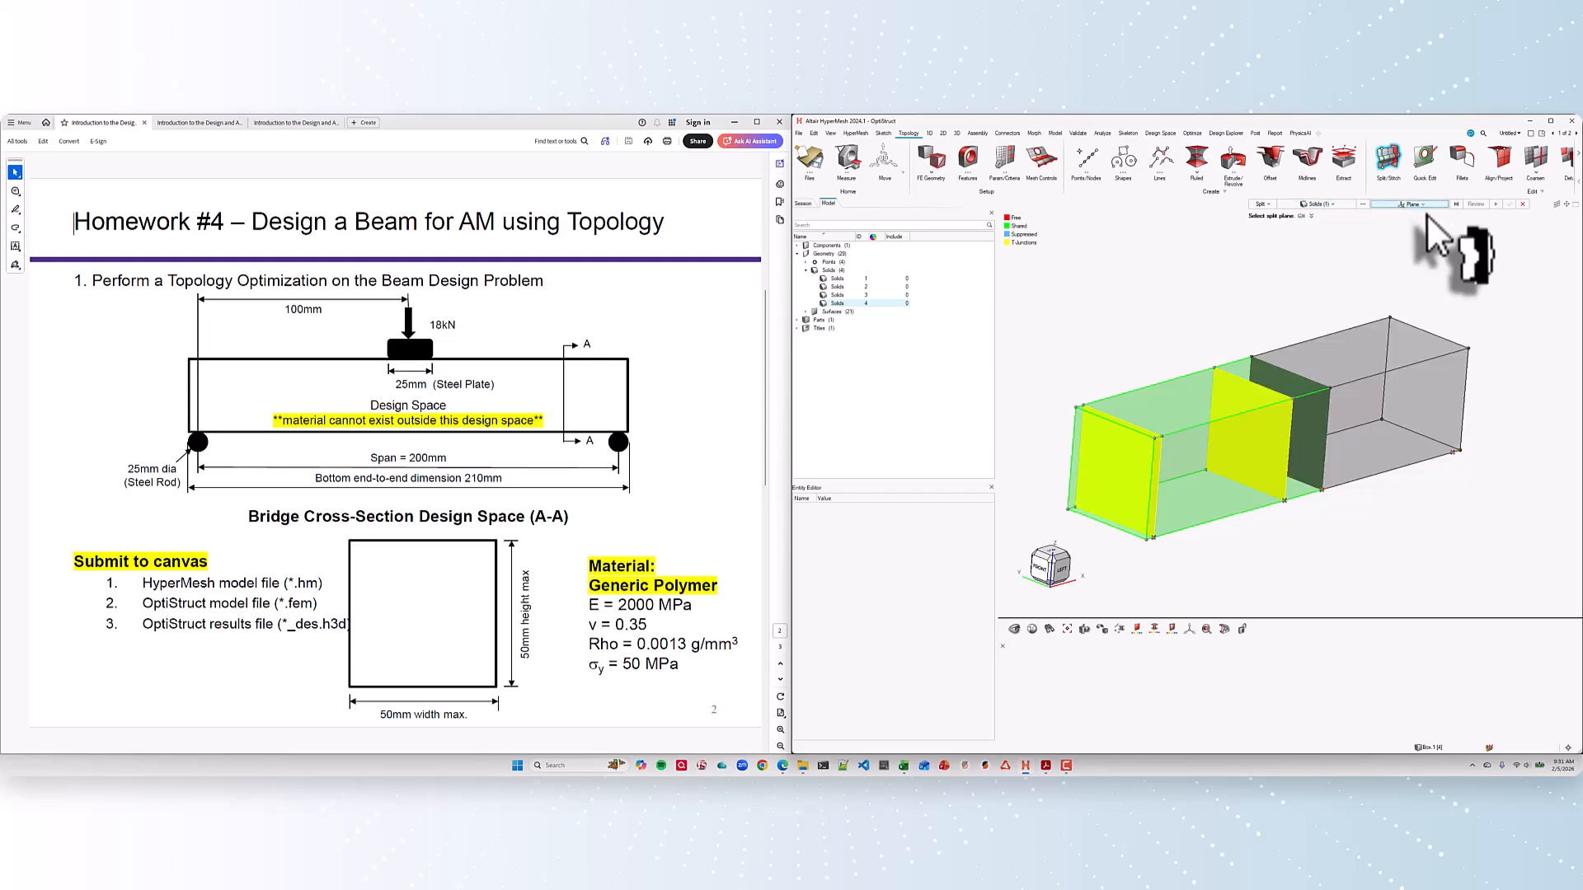
left_click(1450, 452)
left_click(1508, 204)
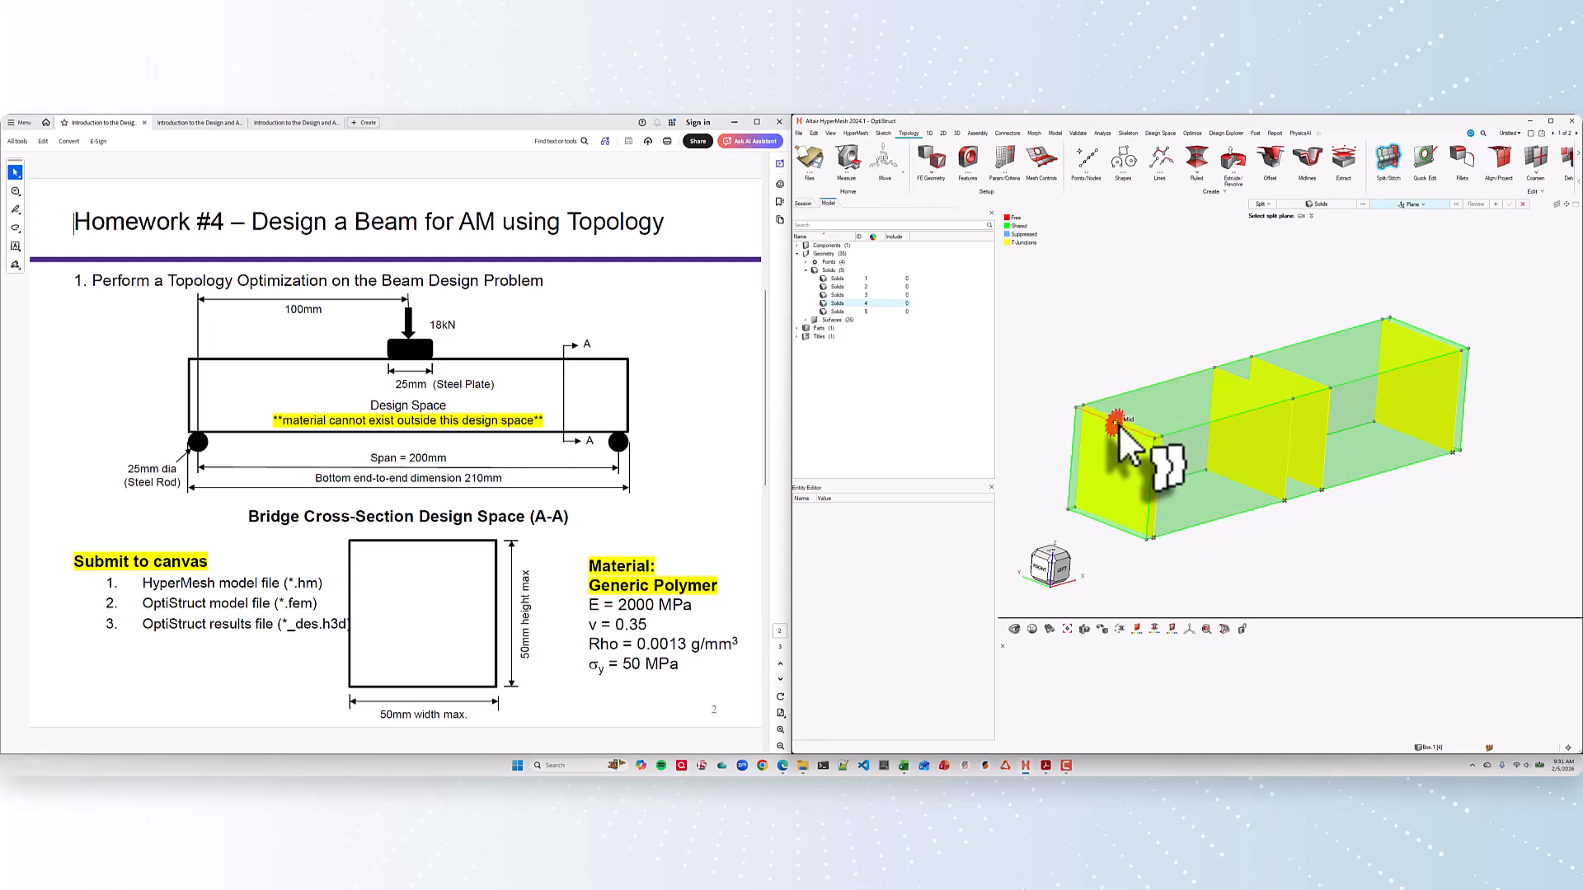
Step: Split all the solids lengthwise with a plane at Y 0 through the midpoint of the lower end edge
left_click(1114, 423)
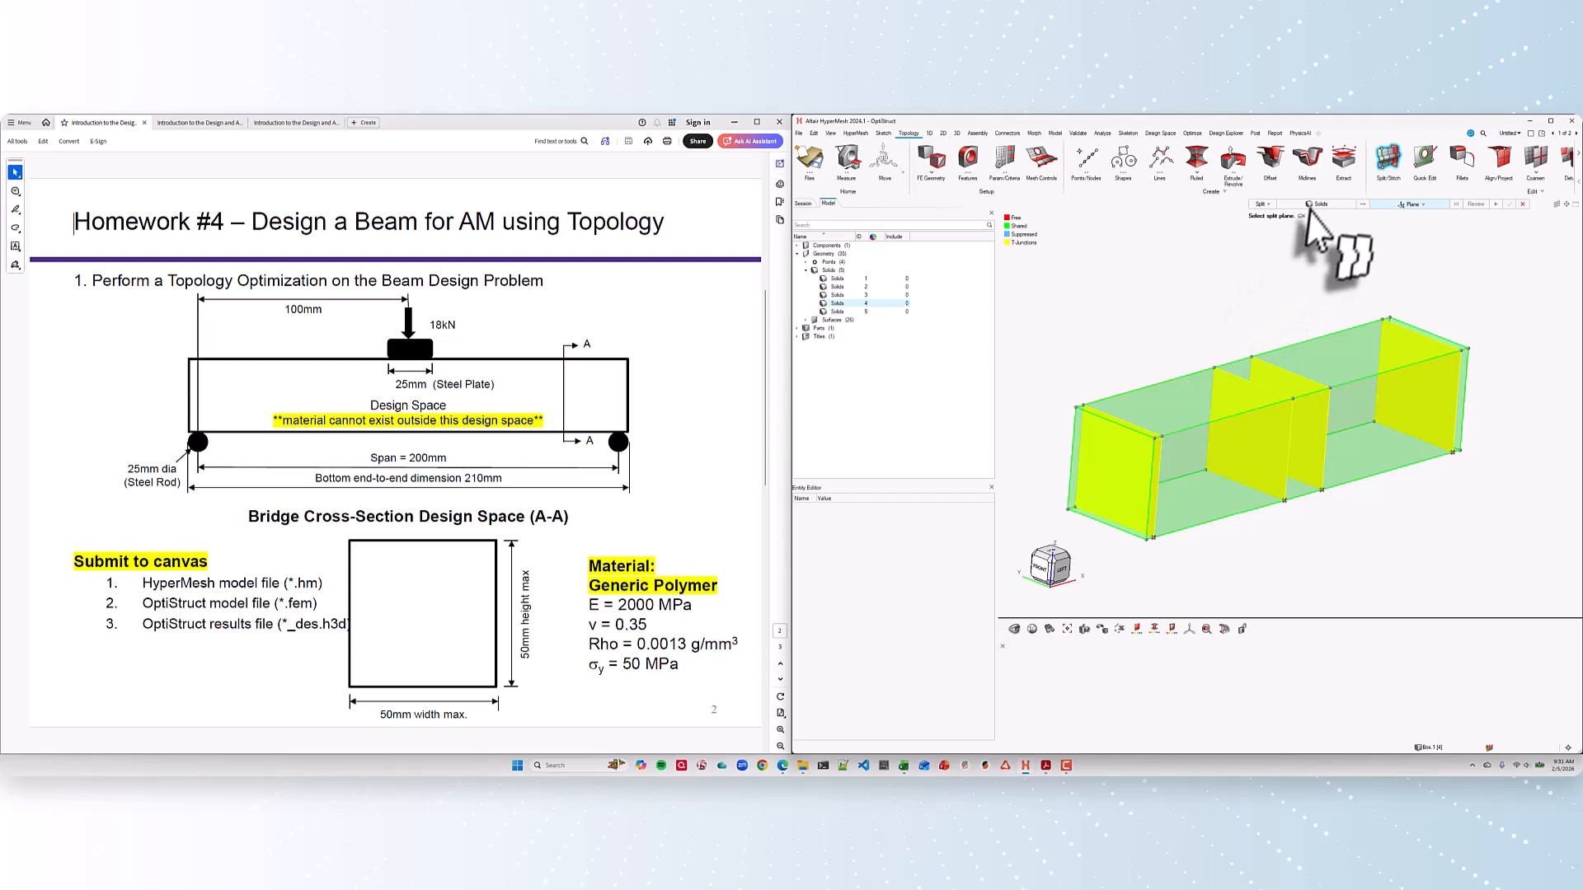
left_click_drag(1025, 269, 1523, 576)
left_click(1410, 204)
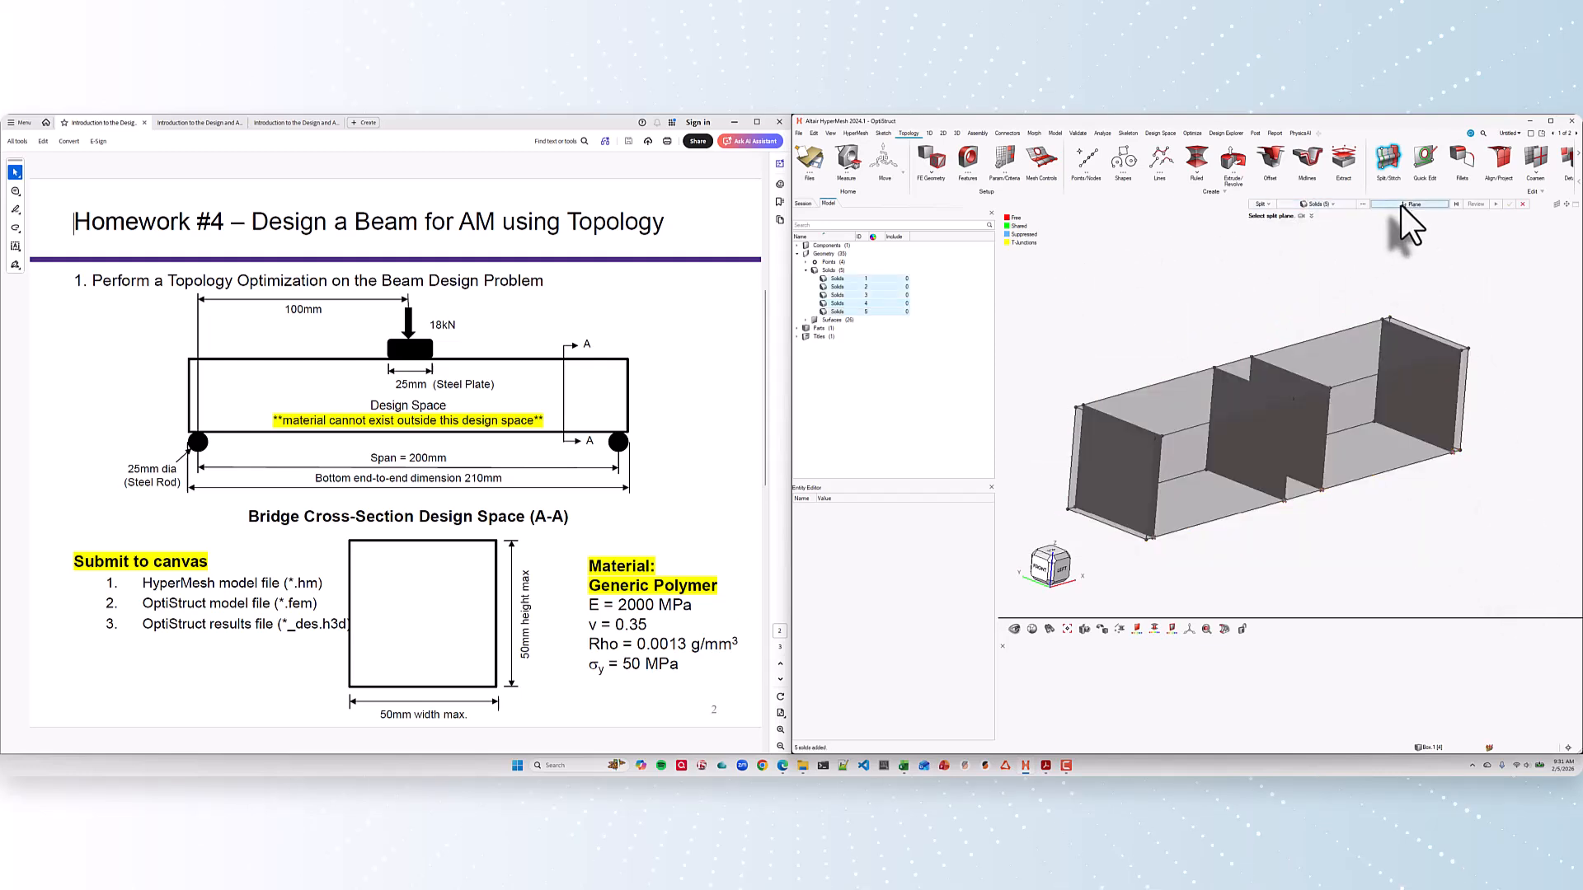
left_click(1107, 523)
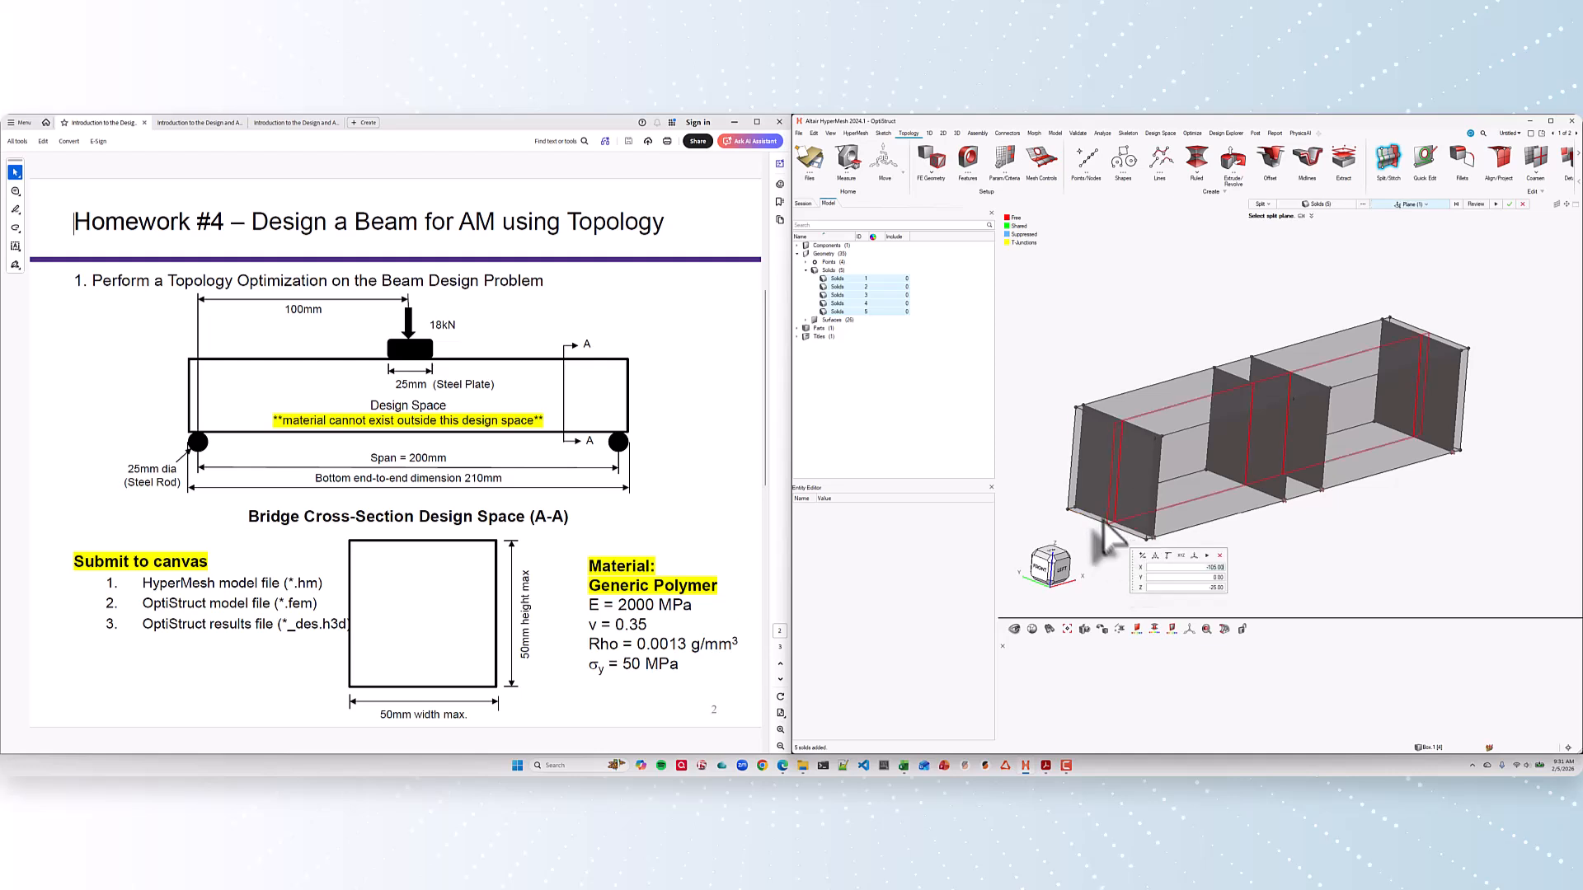
left_click(1507, 206)
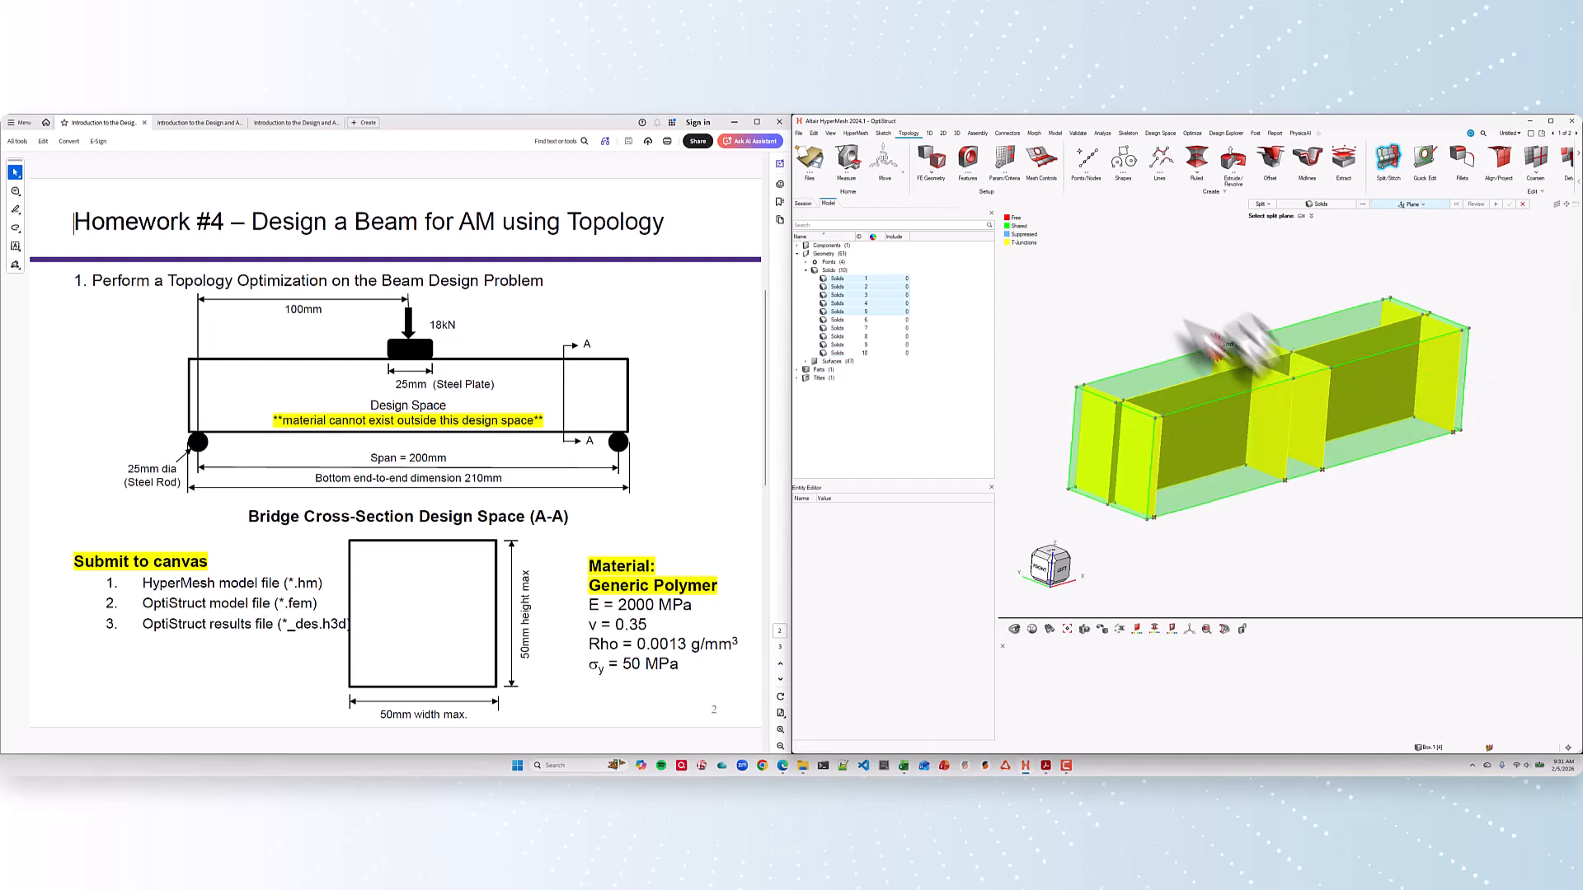
Step: Finish splitting the solids and collapse the Solids list in the model tree
mouse_move(1146, 319)
middle_mouse_down()
mouse_move(1154, 359)
mouse_move(1137, 347)
middle_mouse_up()
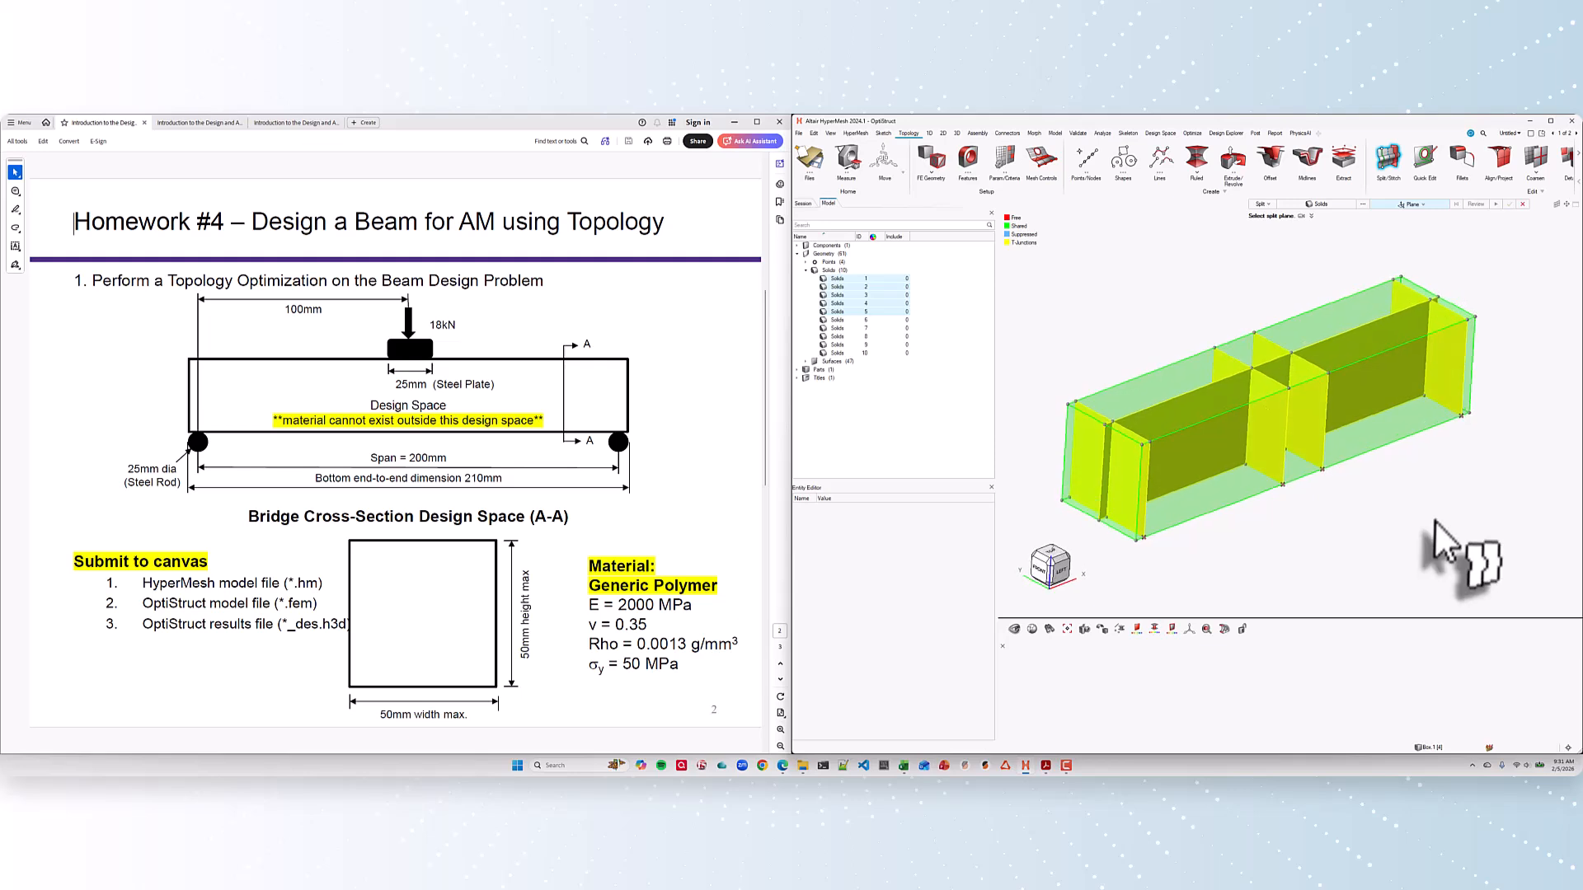
middle_click_drag(1490, 525, 1490, 497)
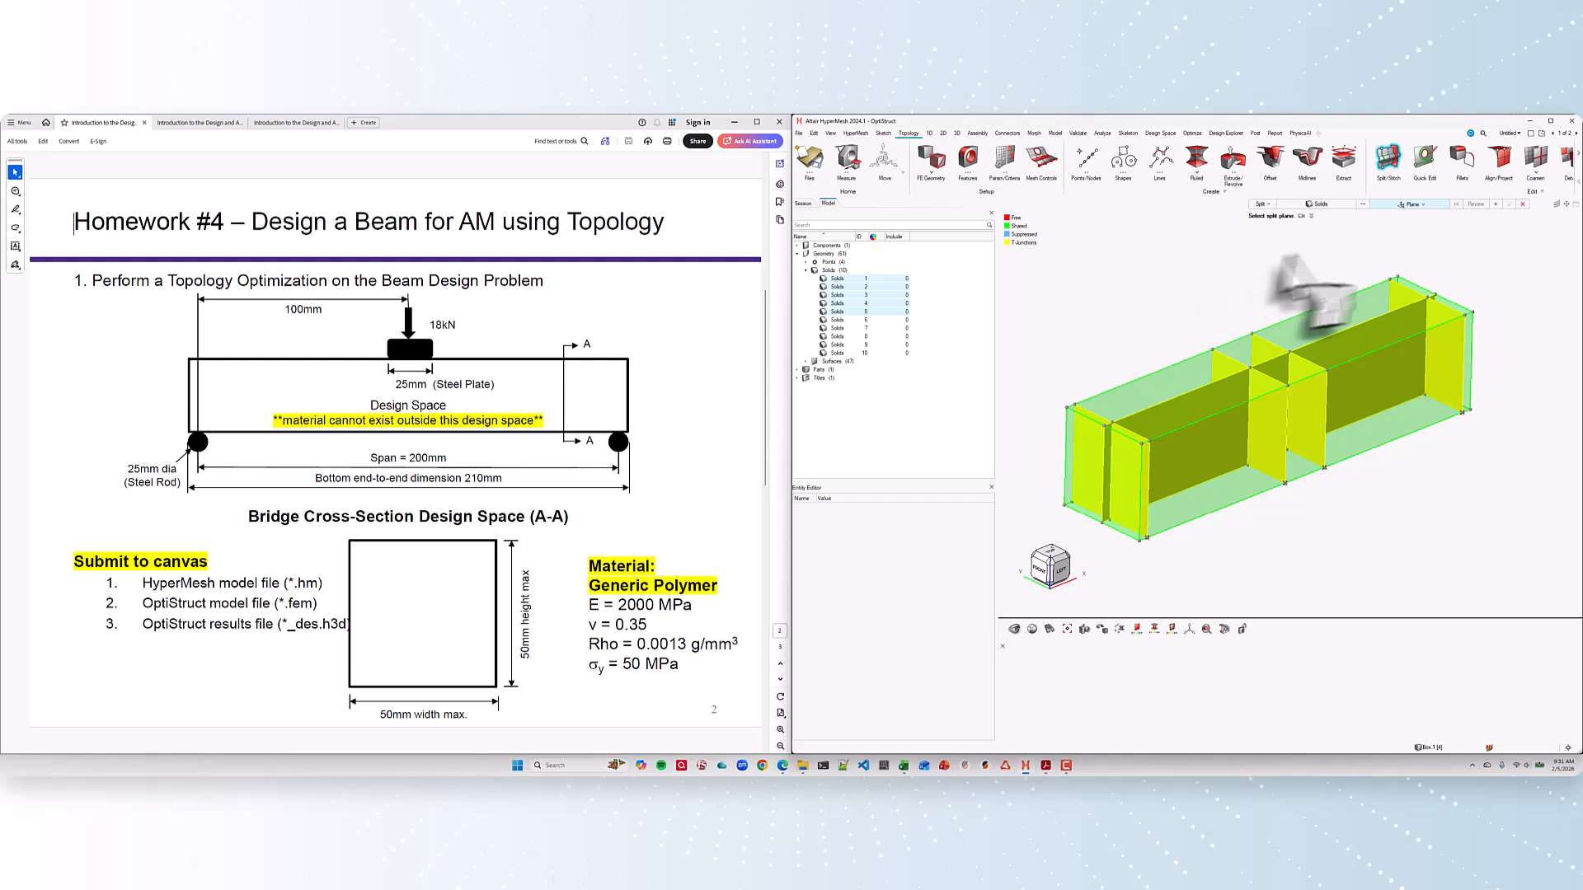
left_click(1523, 204)
right_click_drag(1253, 287, 1261, 297)
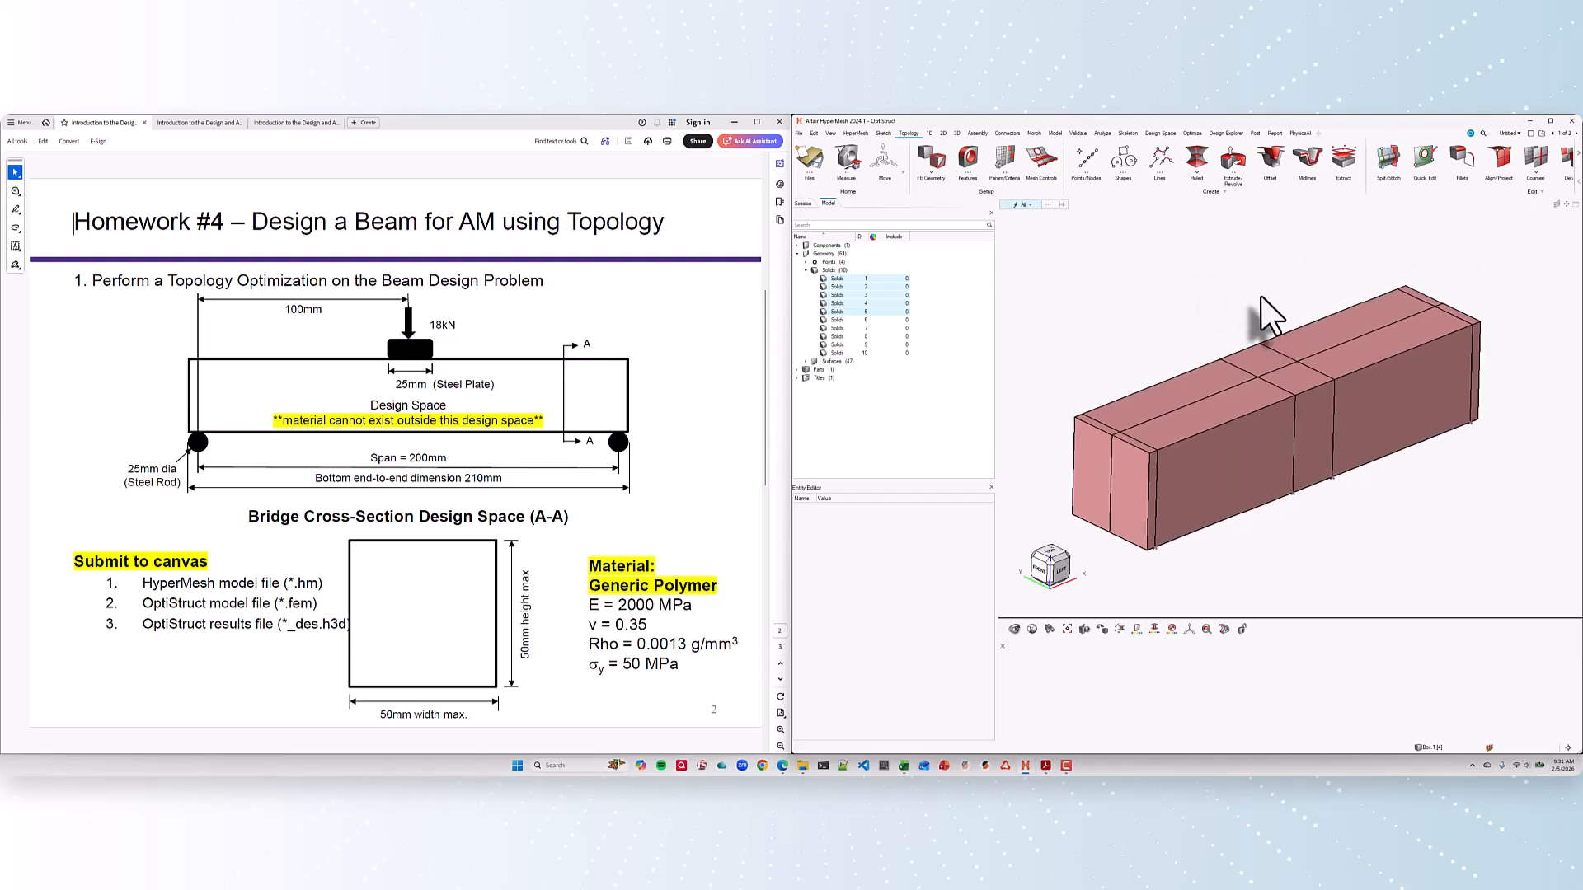
mouse_move(1395, 573)
middle_mouse_down()
mouse_move(1430, 597)
mouse_move(1469, 587)
mouse_move(1418, 578)
middle_mouse_up()
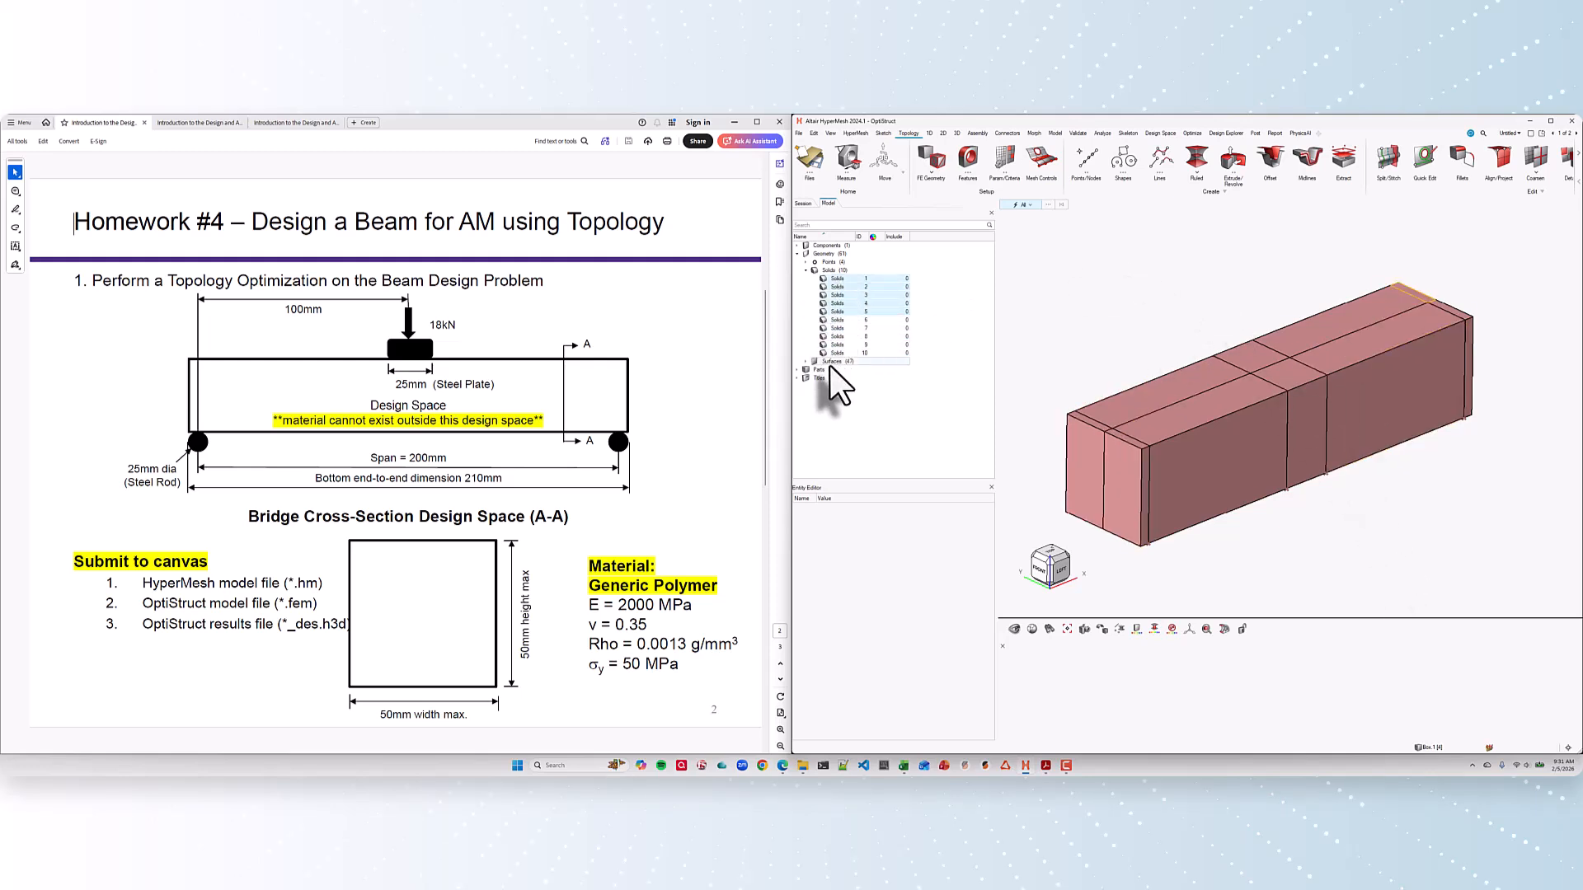
left_click(806, 270)
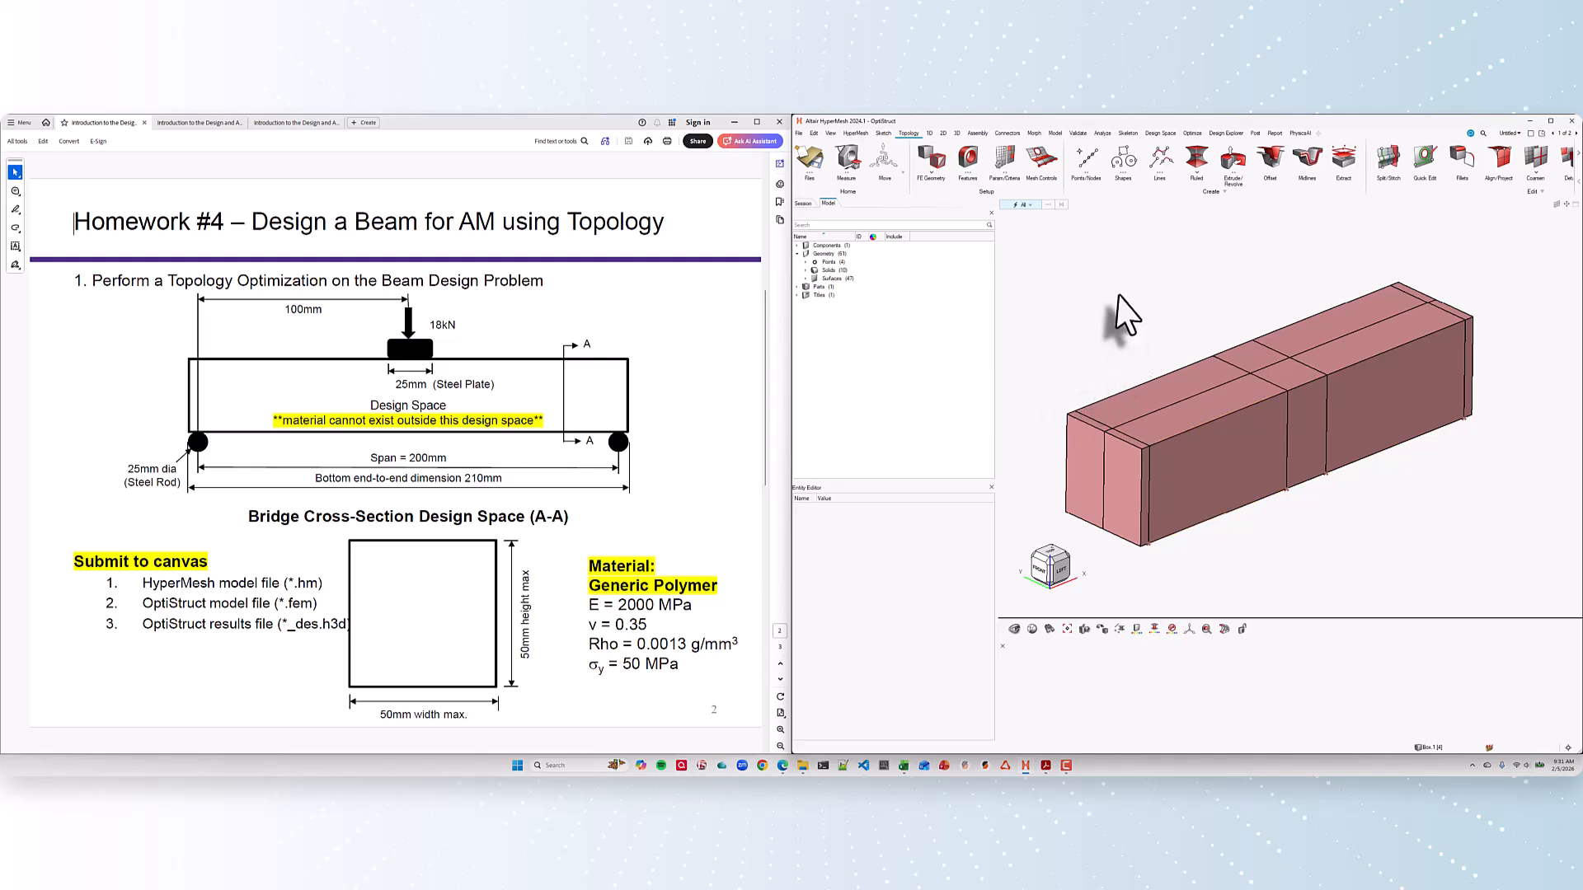
Step: Mark Create Mesh in the Linear Analysis Process list and solid-map mesh all the beam's solids in HyperMesh with element size 2.50
left_click(215, 121)
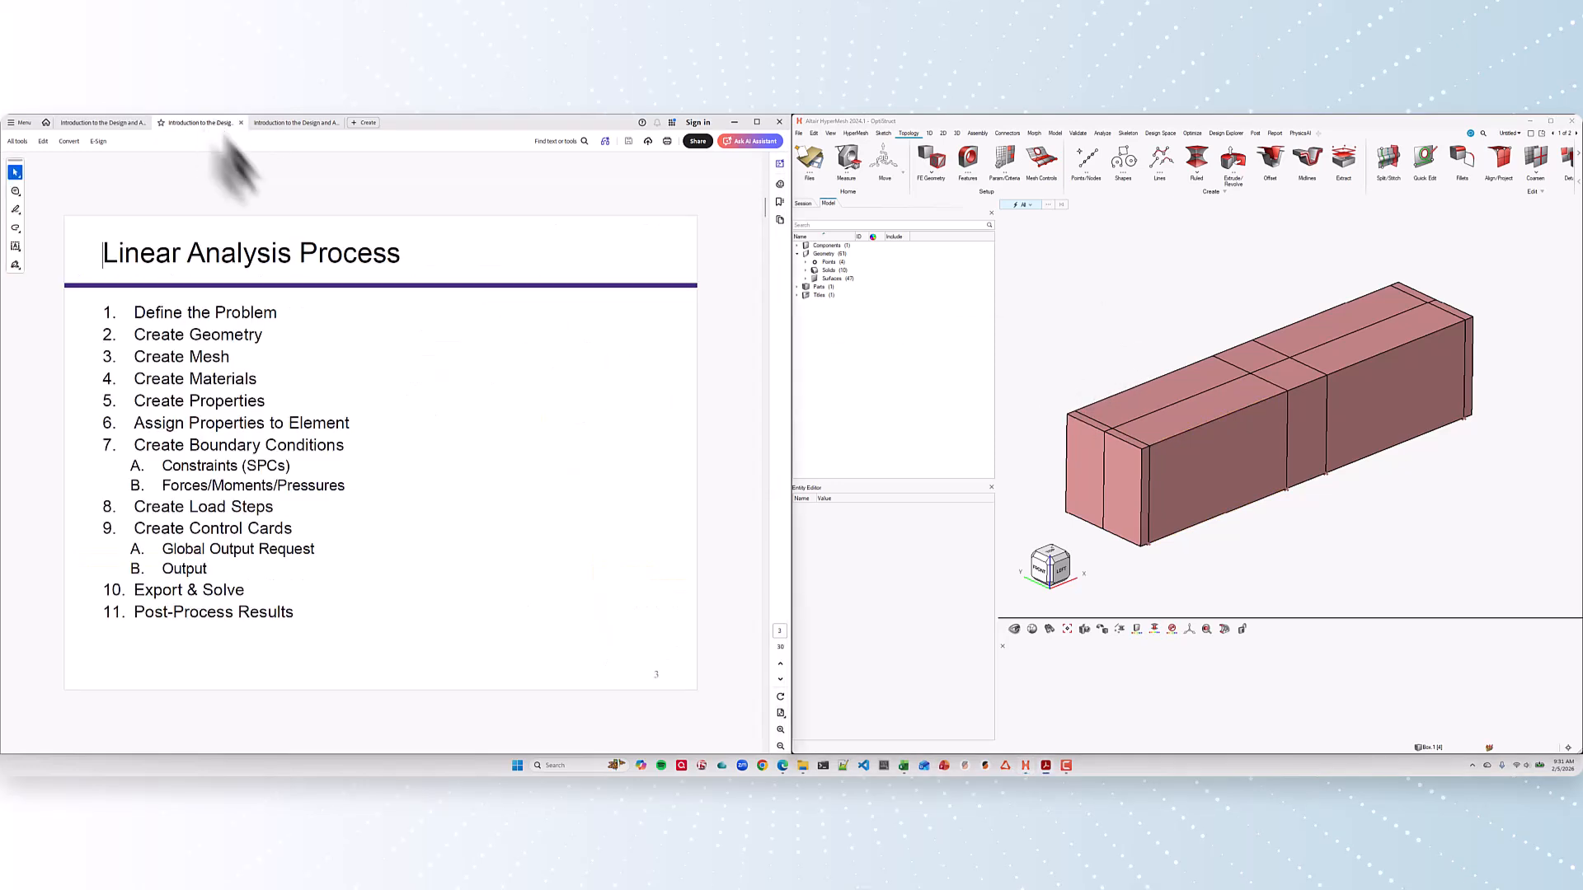
triple_click(167, 356)
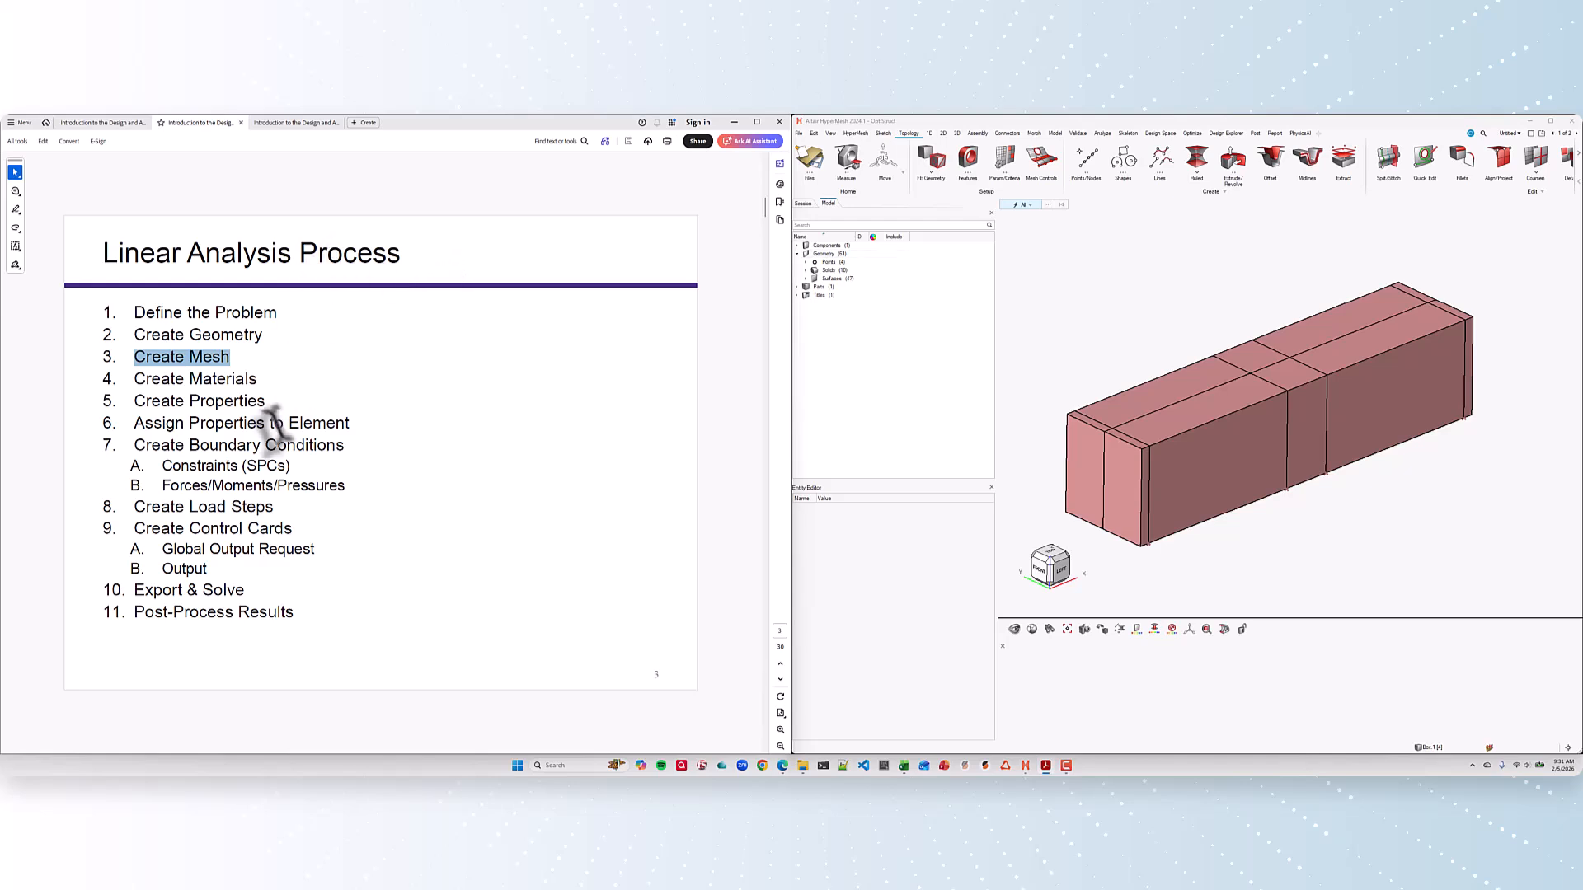
left_click(957, 133)
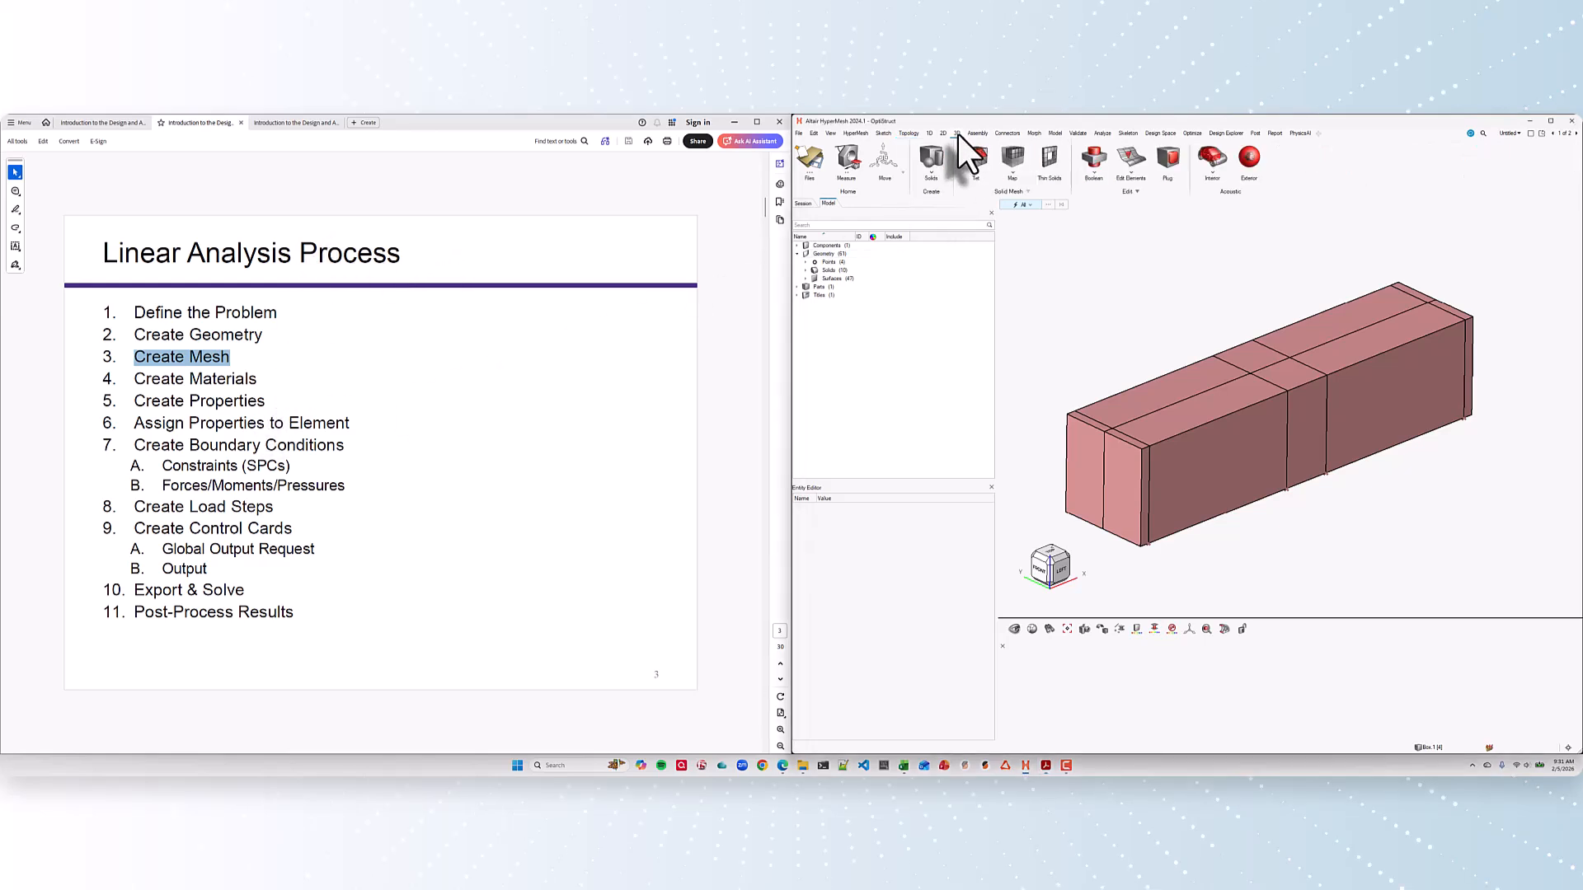
left_click(1012, 157)
right_click_drag(1129, 362, 1142, 368)
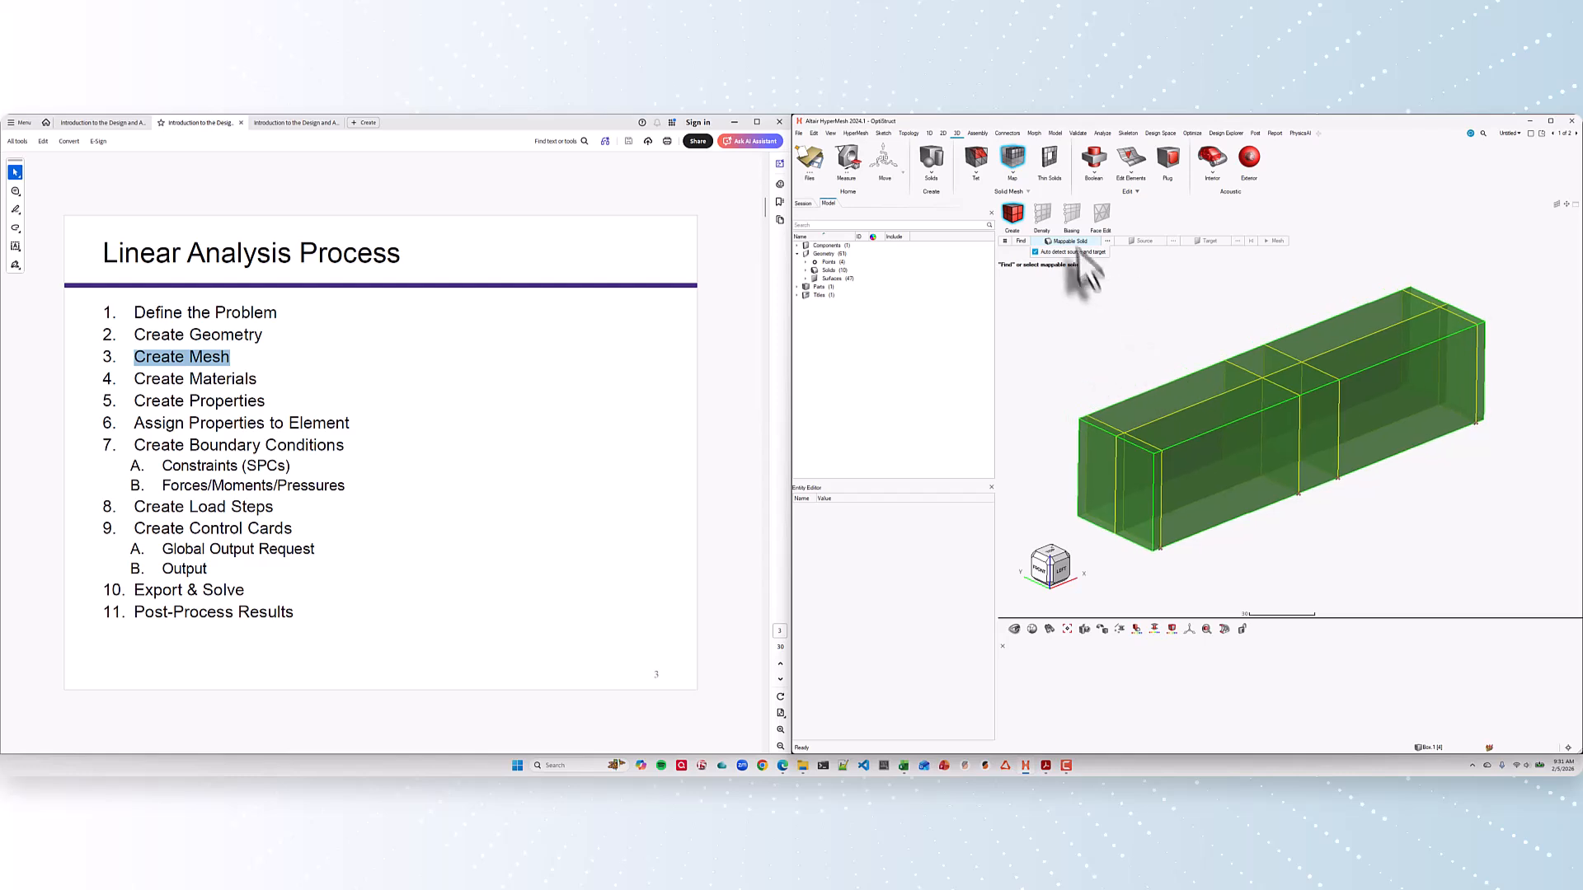
left_click_drag(1030, 285, 1505, 561)
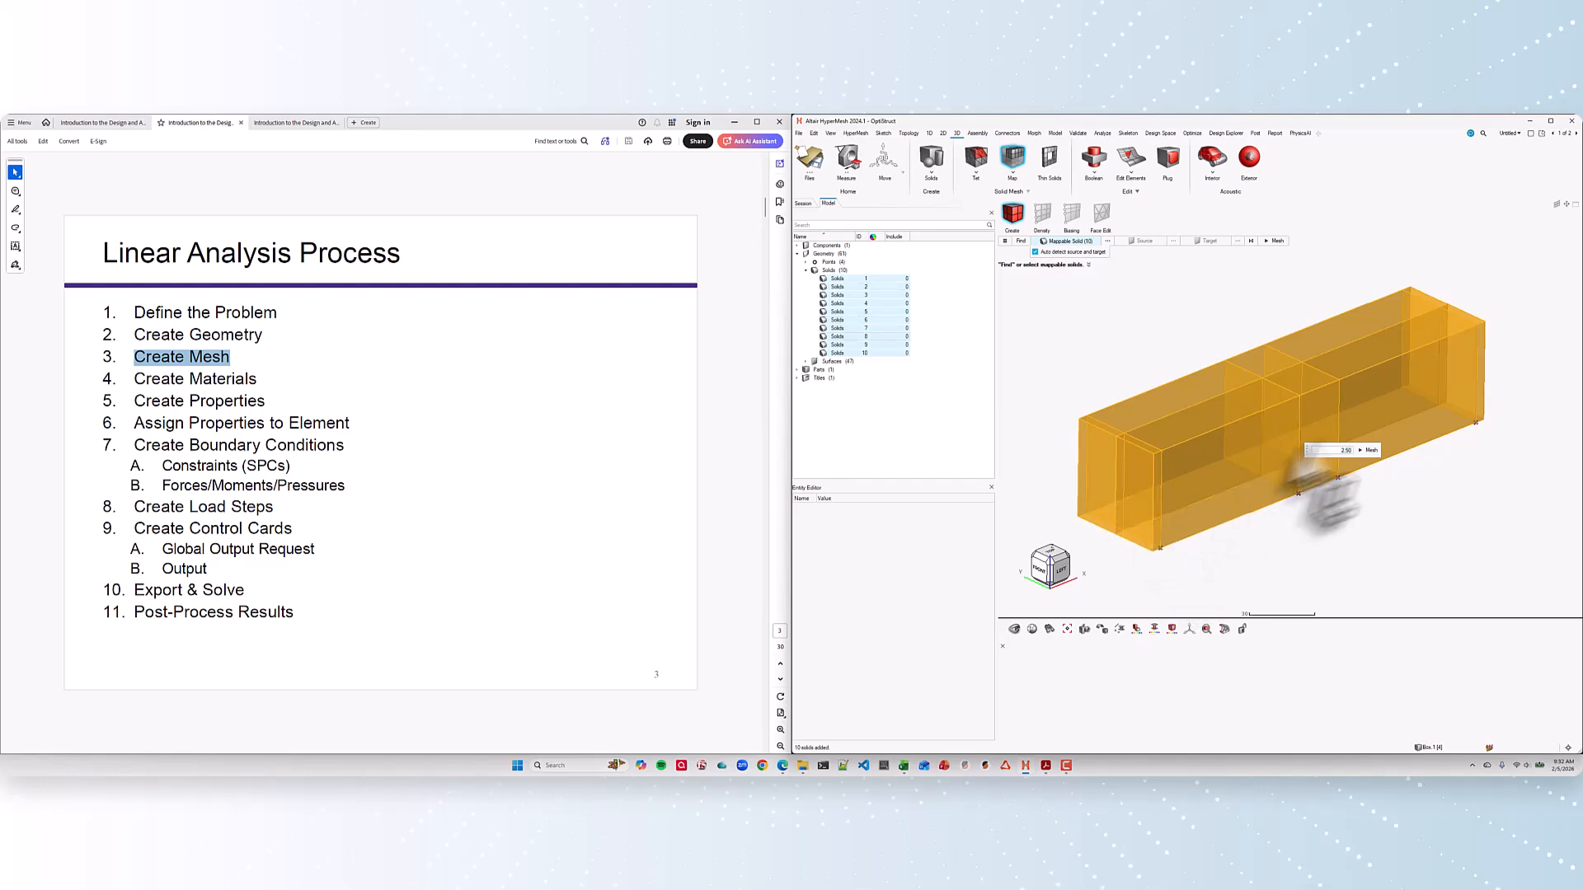
left_click(1370, 451)
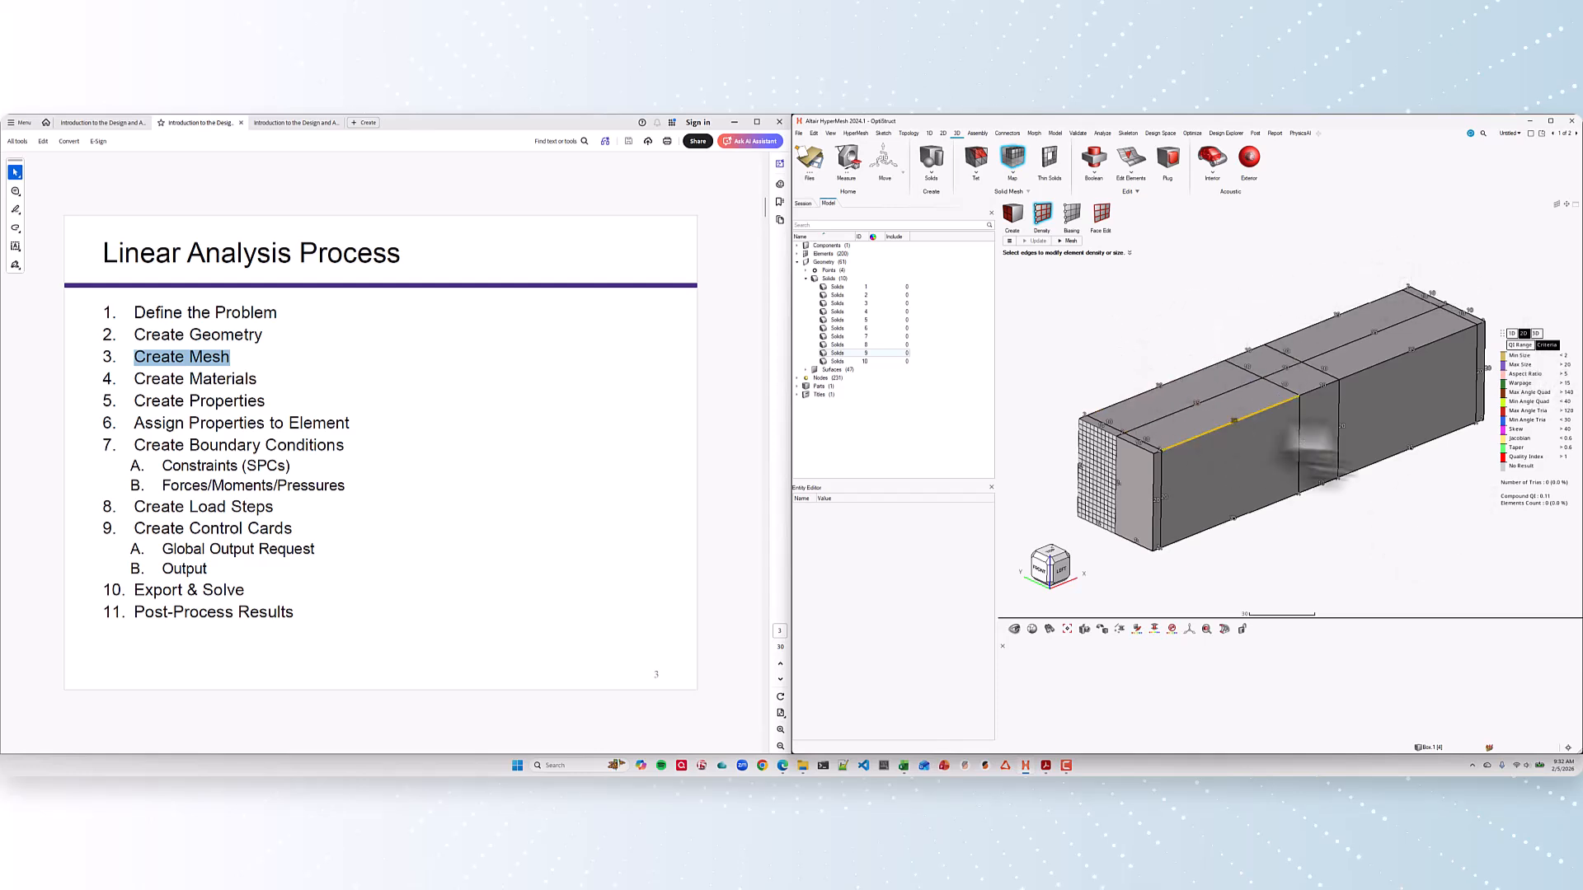
left_click(1070, 241)
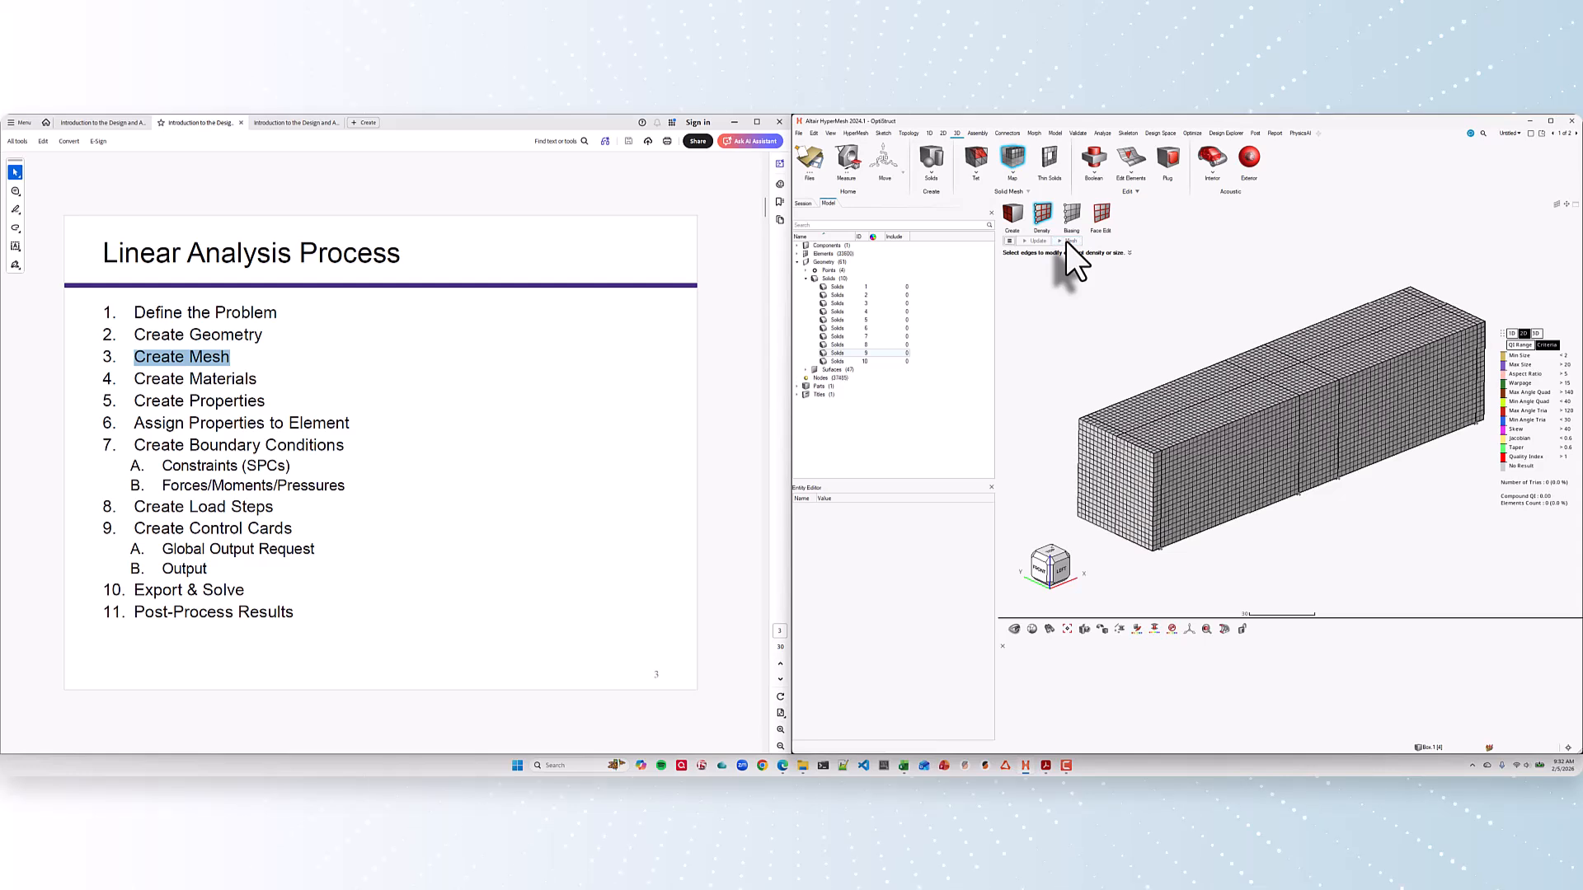
Step: Examine the element types of the beam mesh in the model tree and leave the mapped meshing tool
left_click(806, 278)
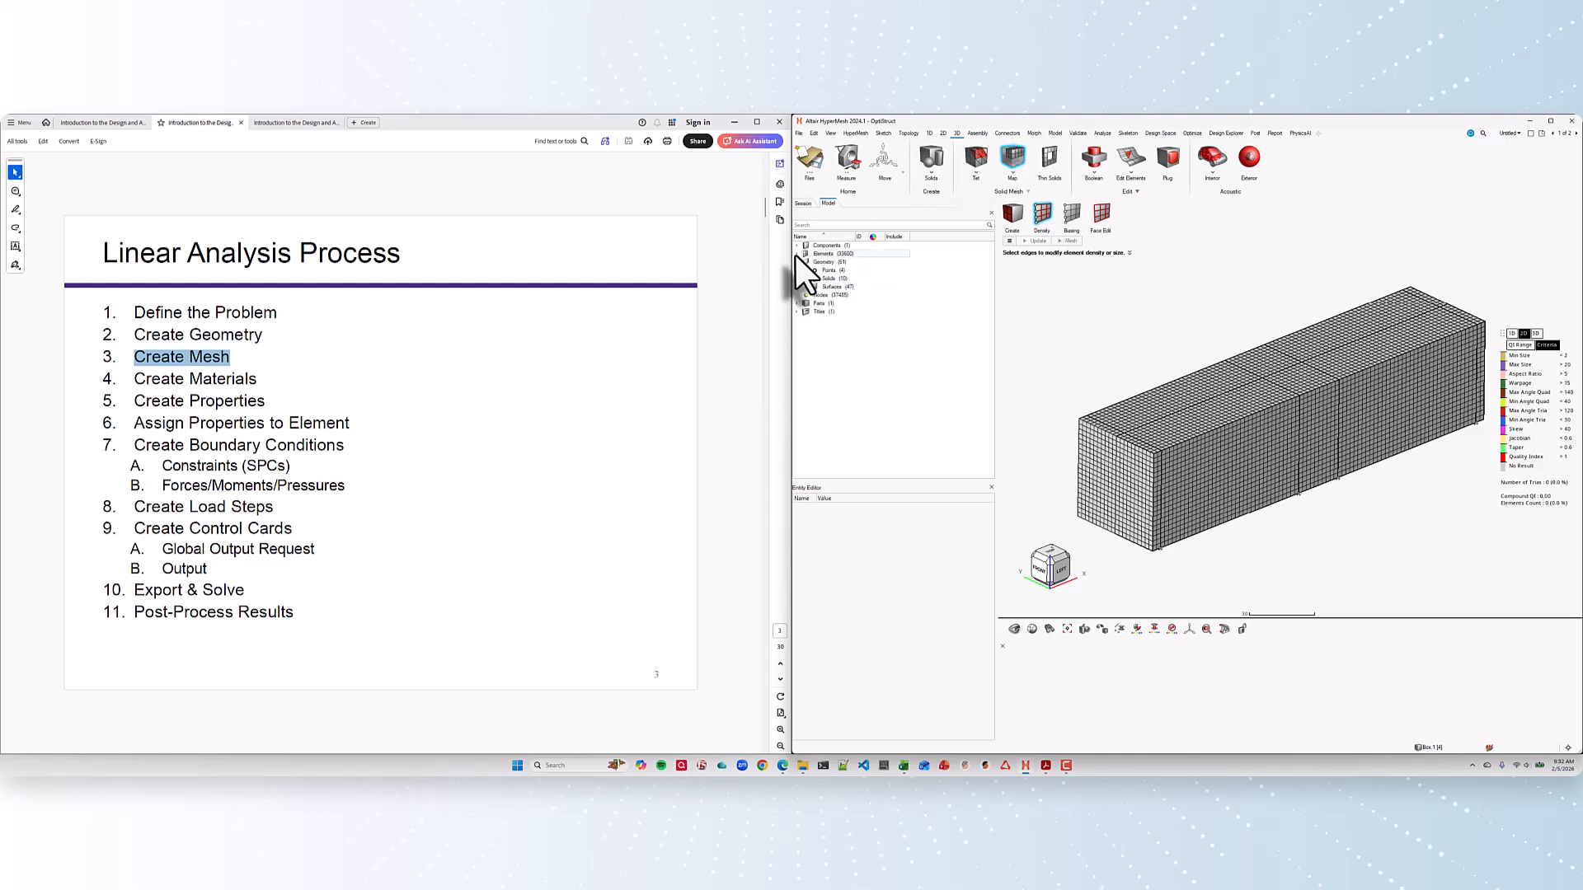
left_click(796, 254)
left_click(805, 263)
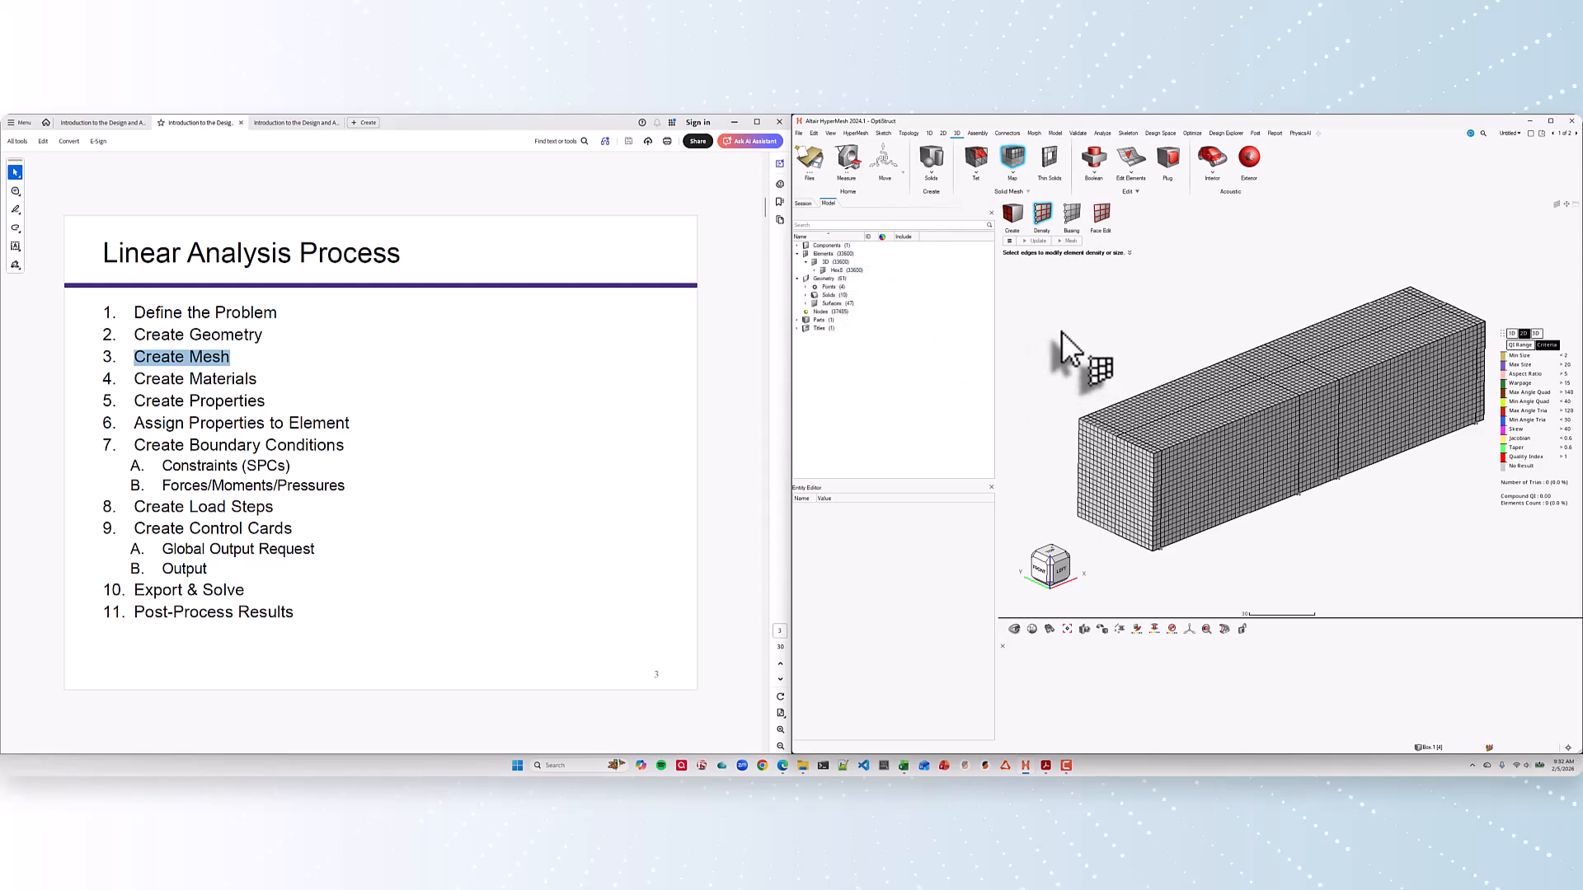
key("Escape")
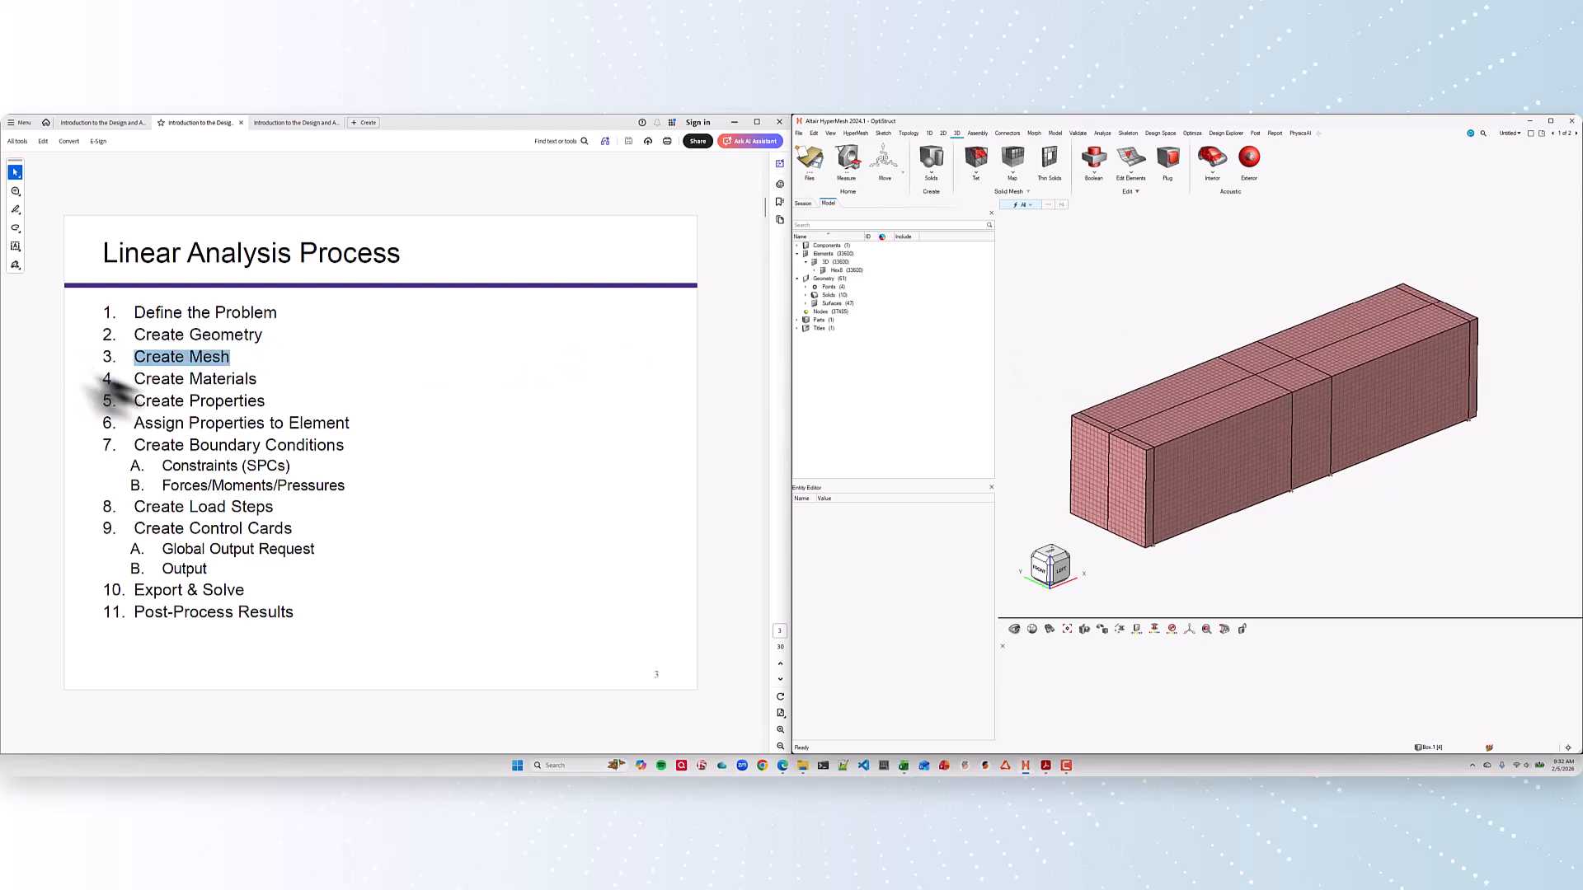
Step: Mark Create Materials in the process list, bring up the Homework #4 material data and create a material named fff_polymer in HyperMesh
left_click_drag(133, 378, 256, 378)
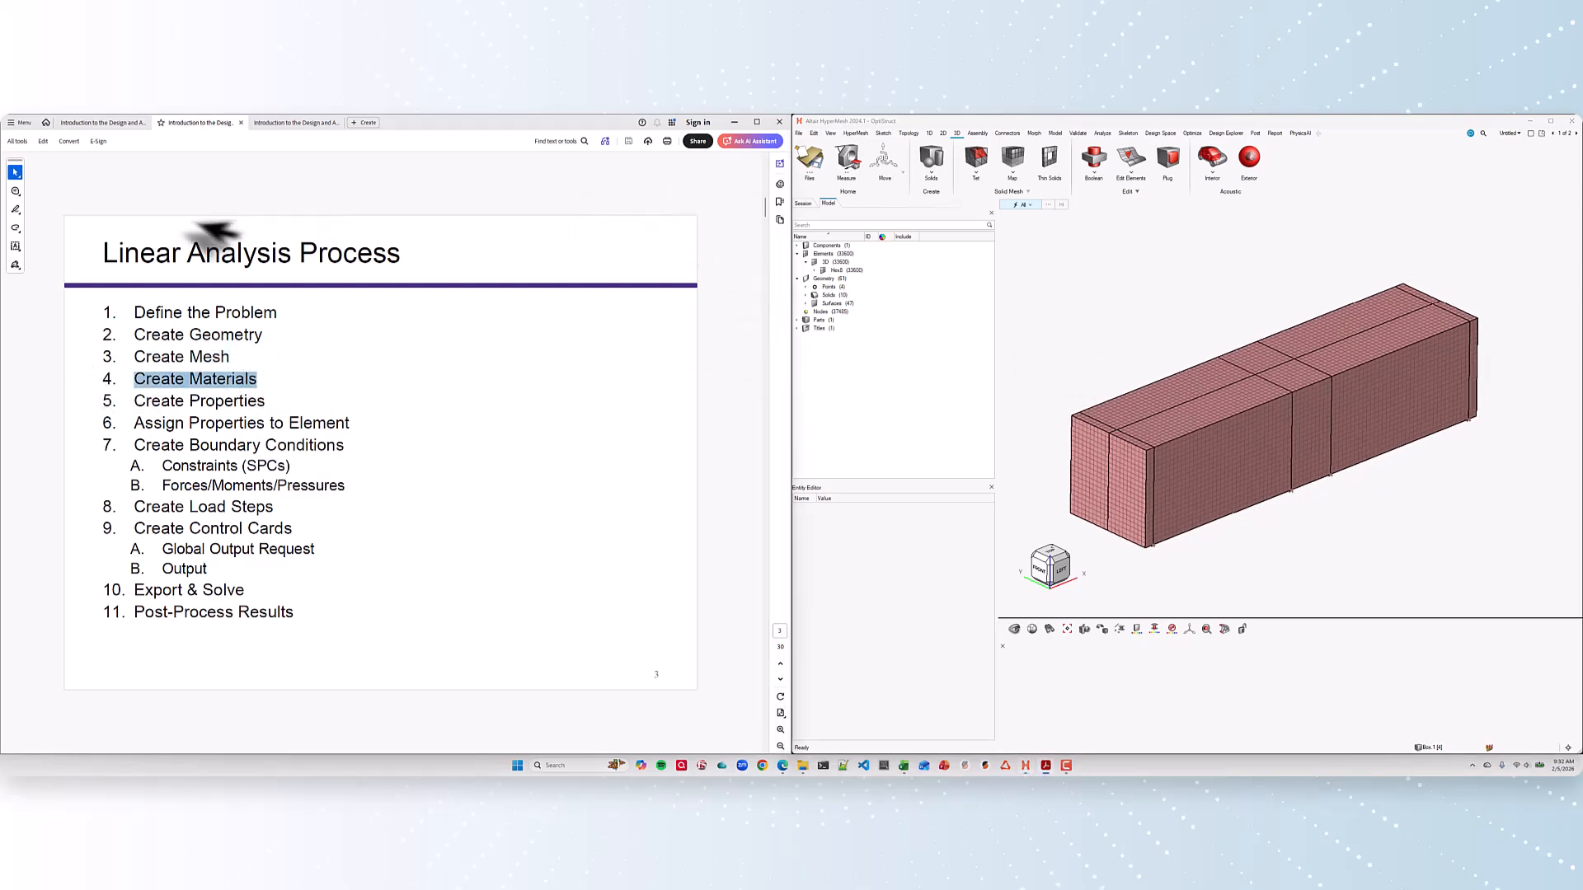
left_click(119, 124)
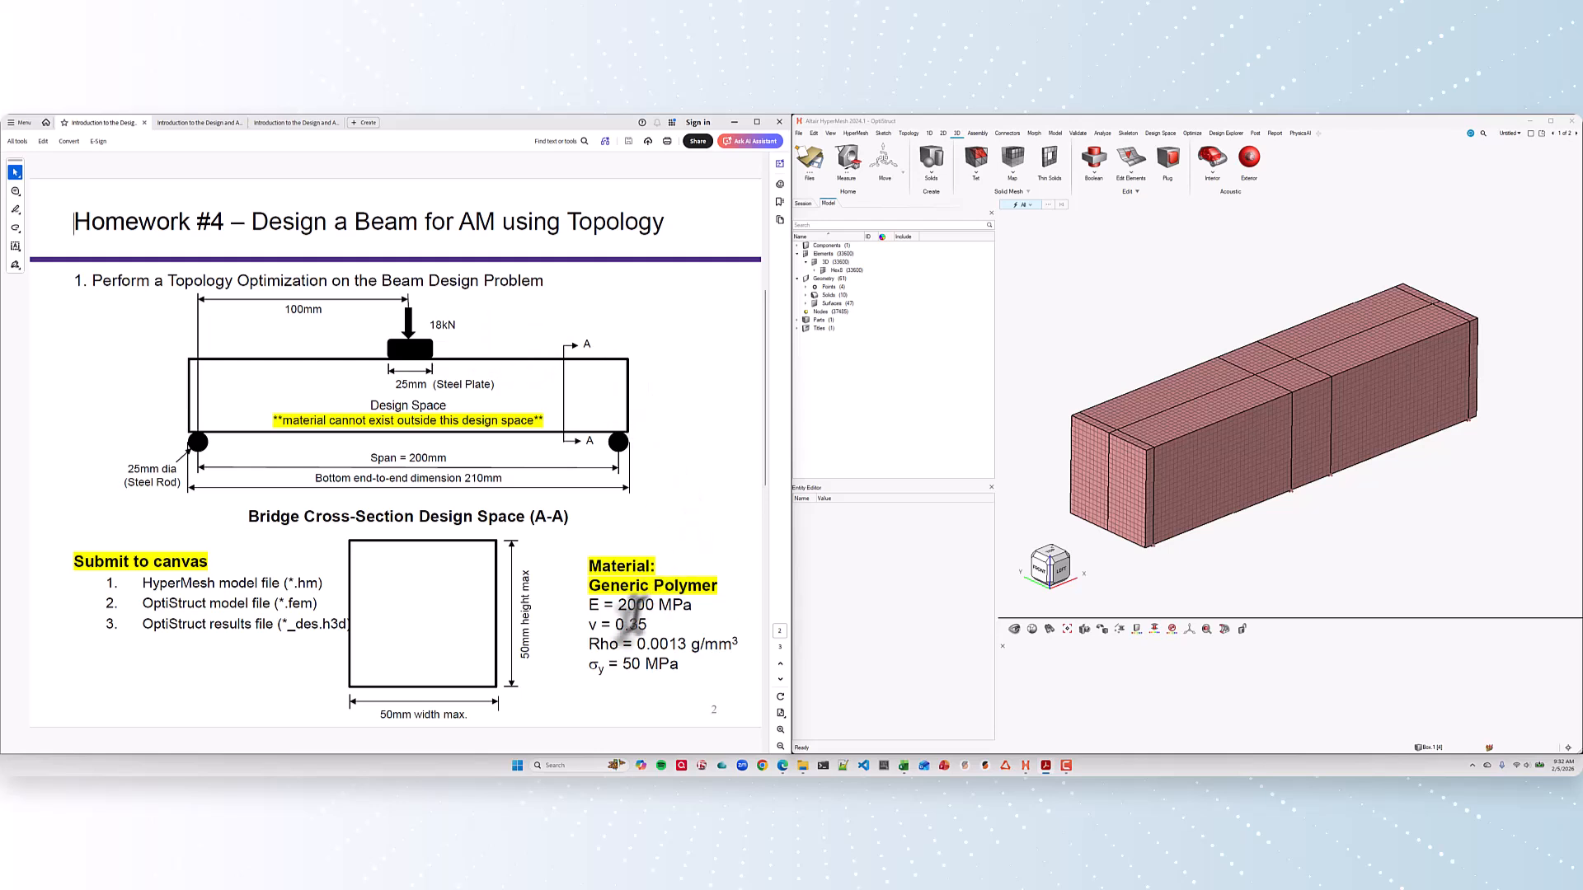
left_click(797, 278)
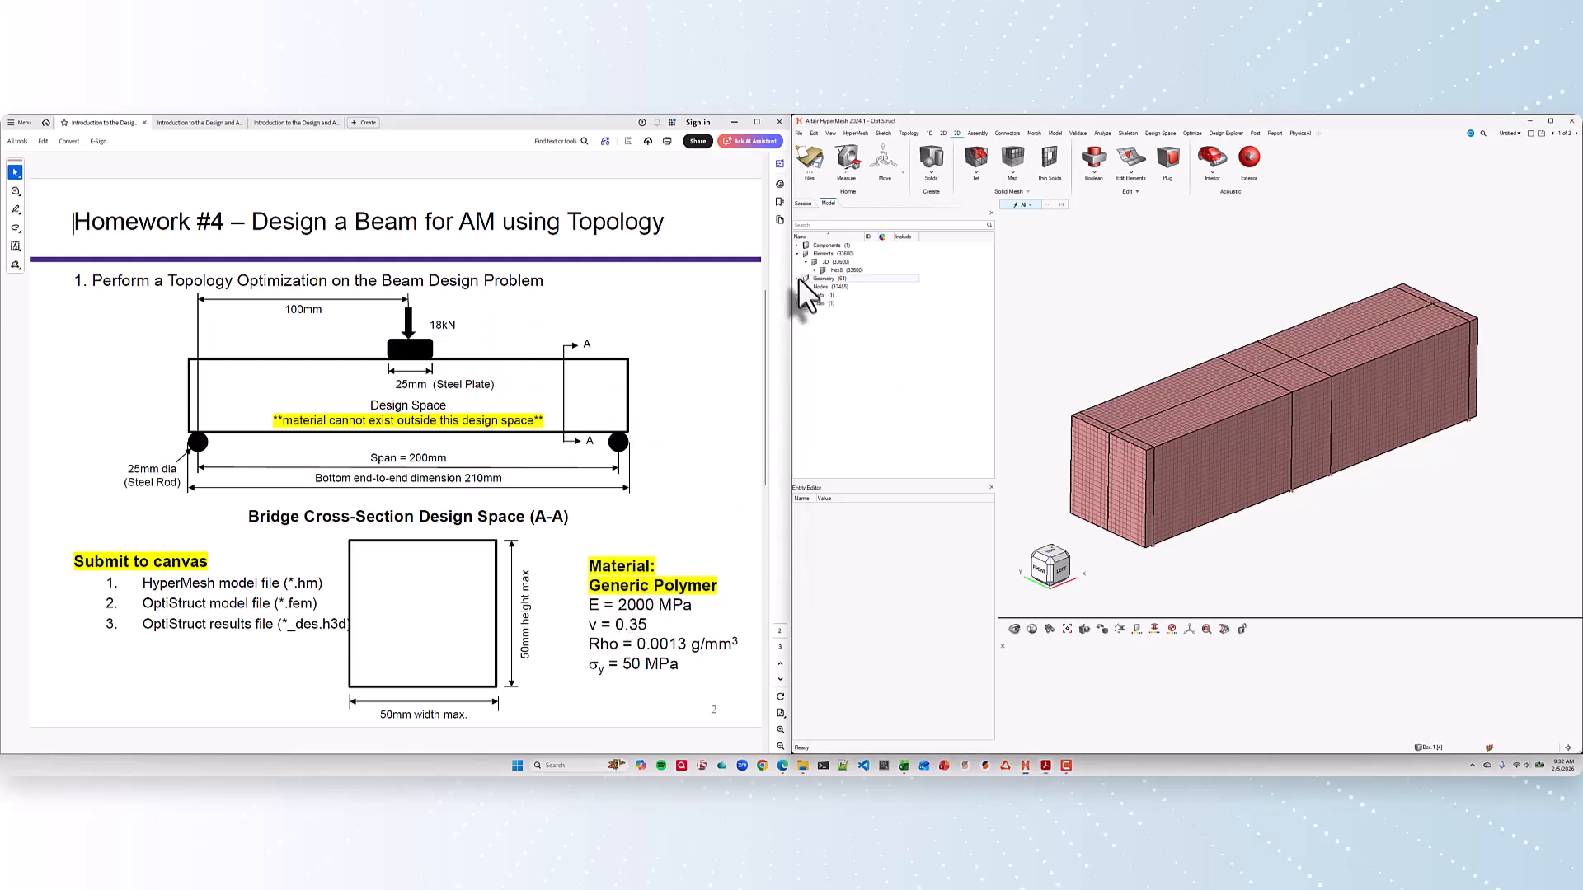
left_click(798, 253)
right_click(833, 318)
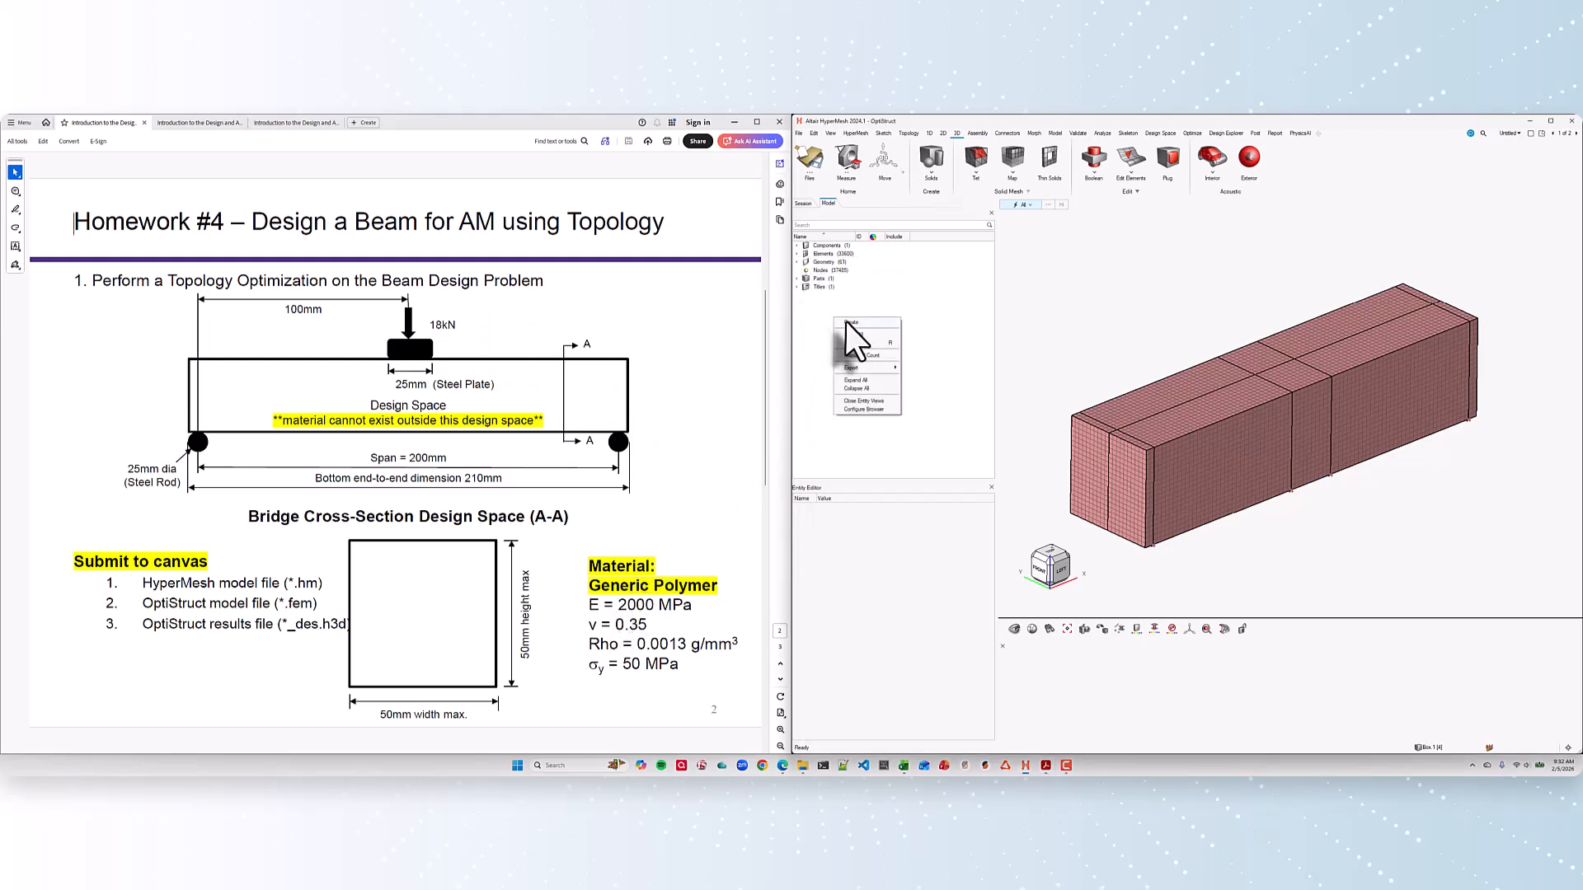
mouse_move(853, 322)
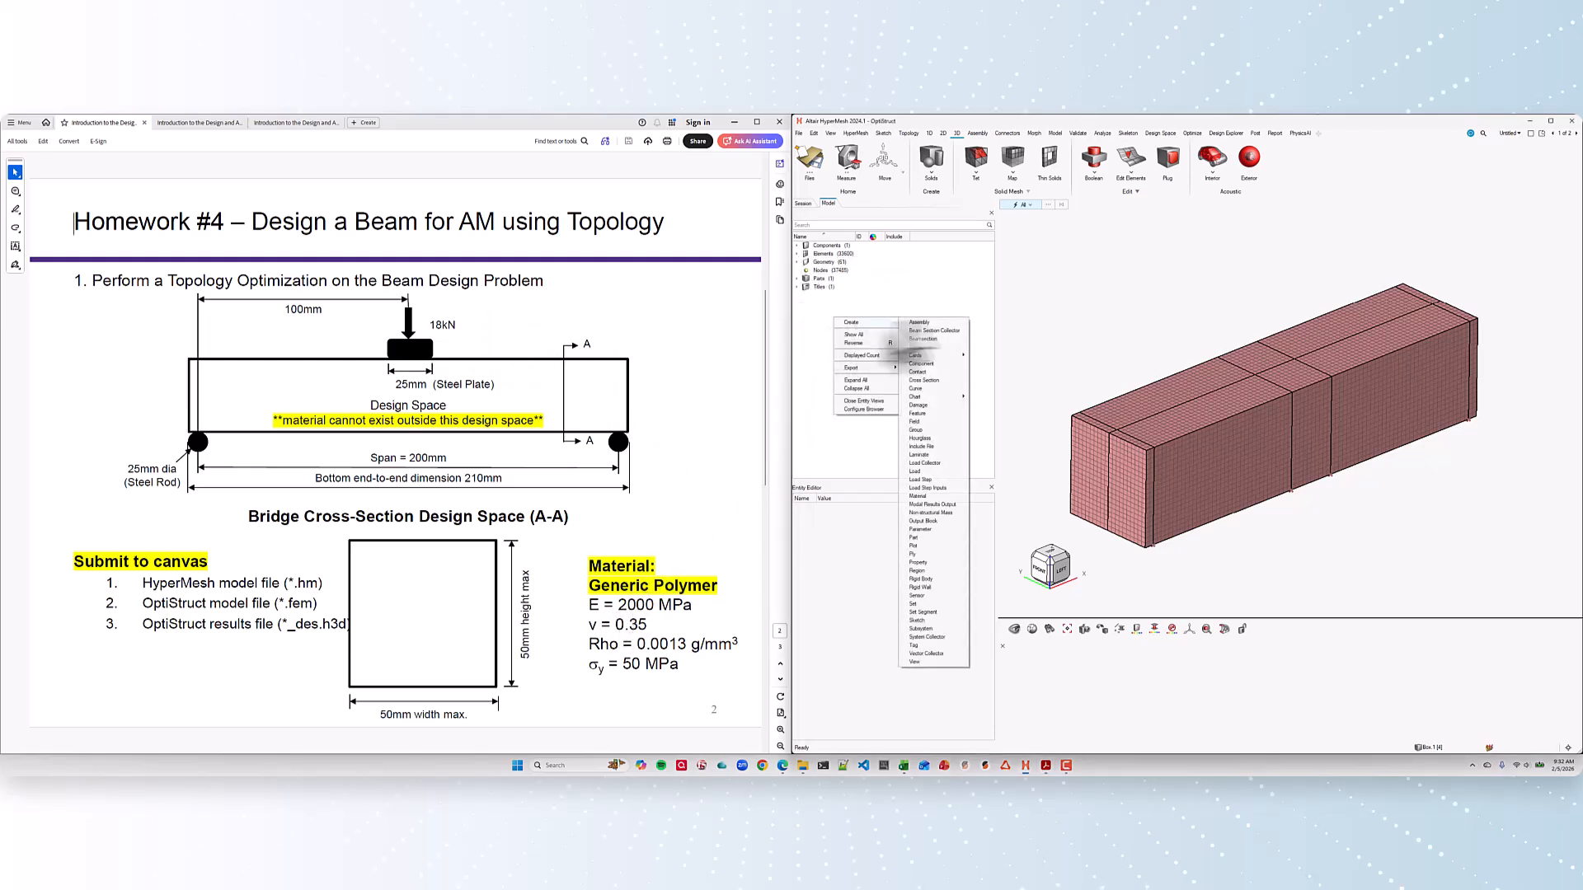
left_click(918, 496)
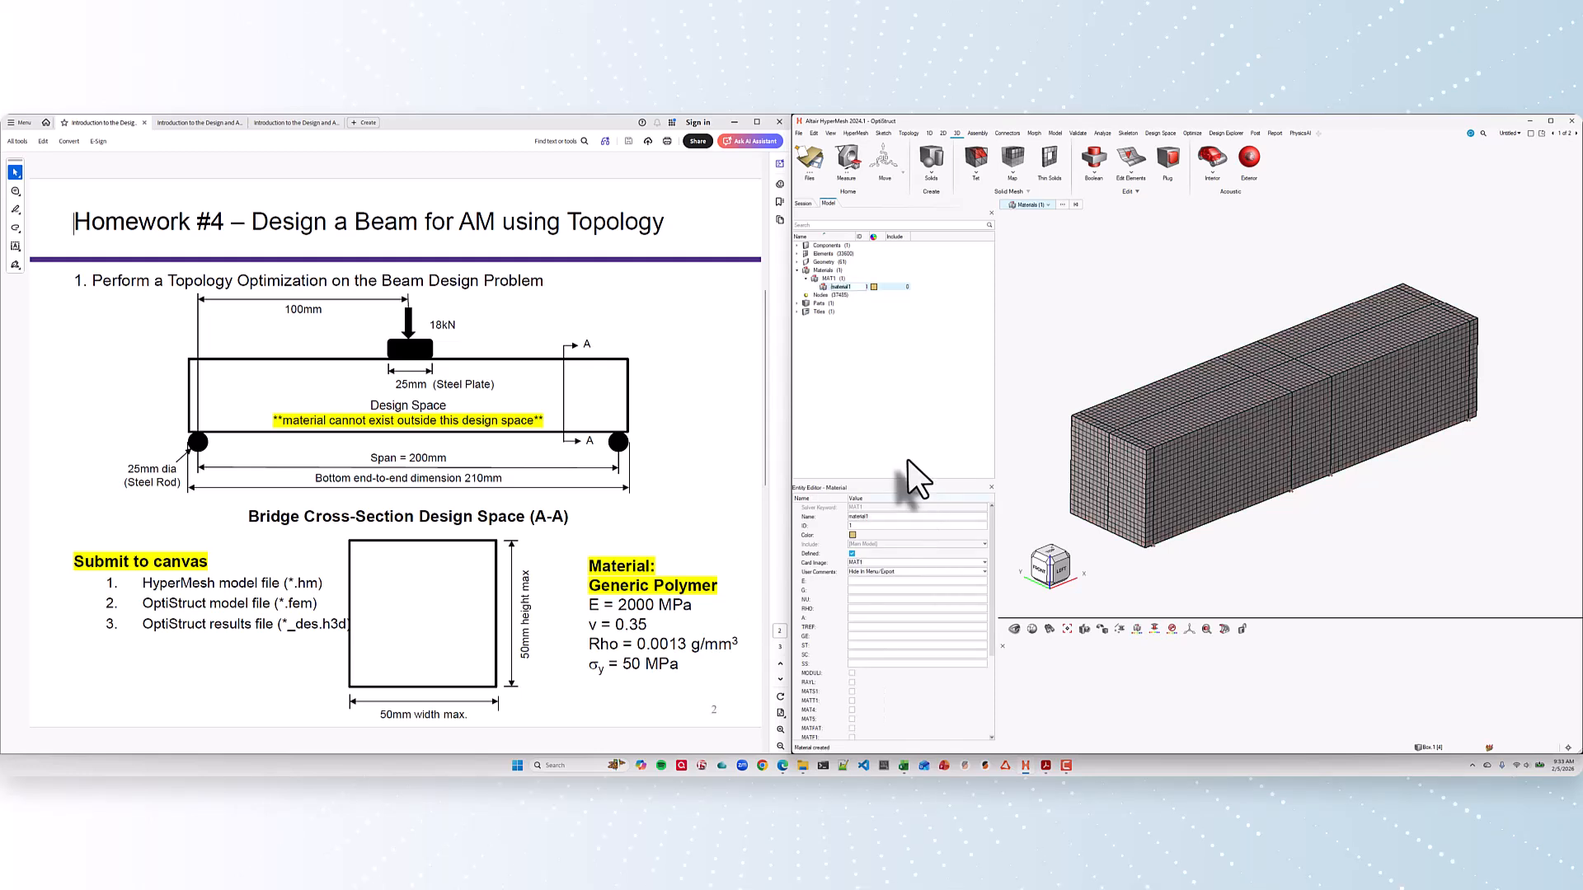
type("fff_polymer")
key("Return")
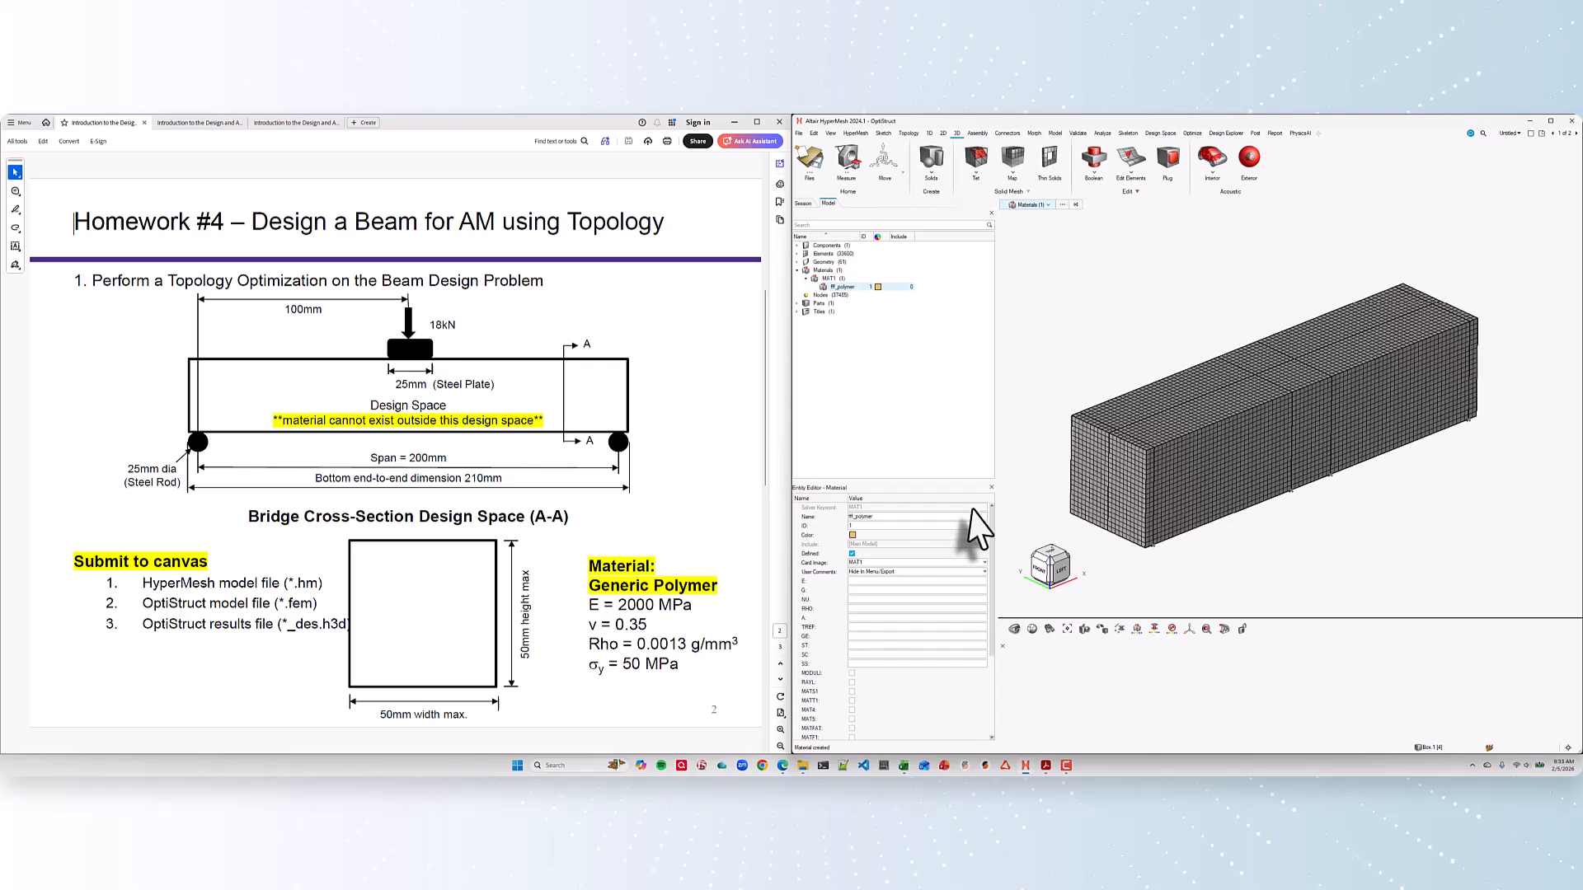
Step: Set the fff_polymer material's E to 2000, NU to 0.35 and RHO to 0.0013
left_click(861, 581)
type("2000")
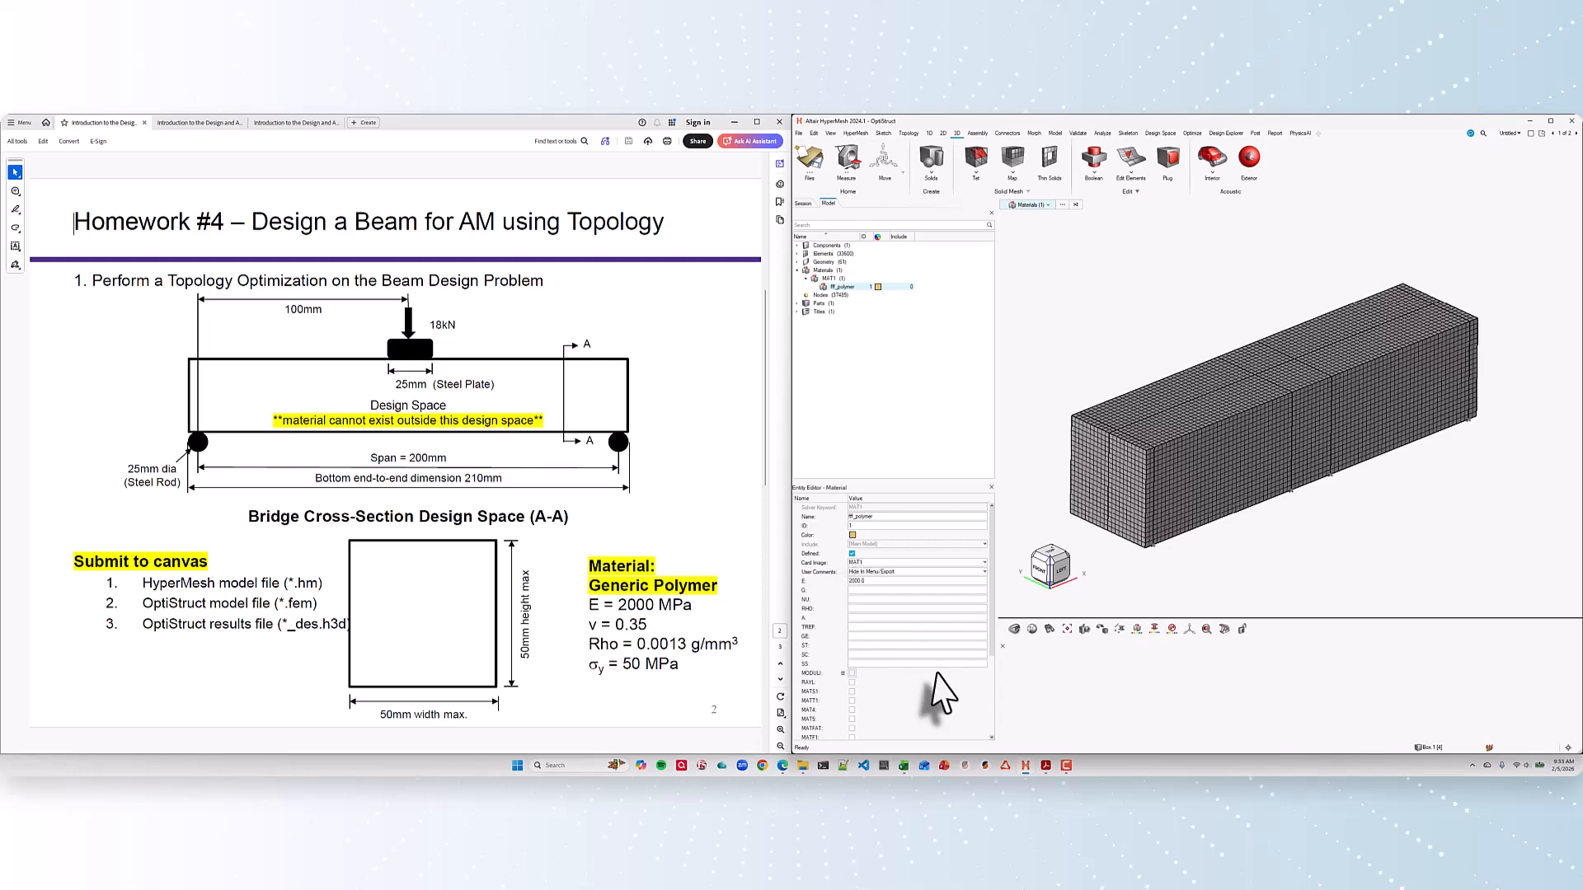
left_click(858, 600)
type("0.3")
left_click(859, 599)
left_click(872, 610)
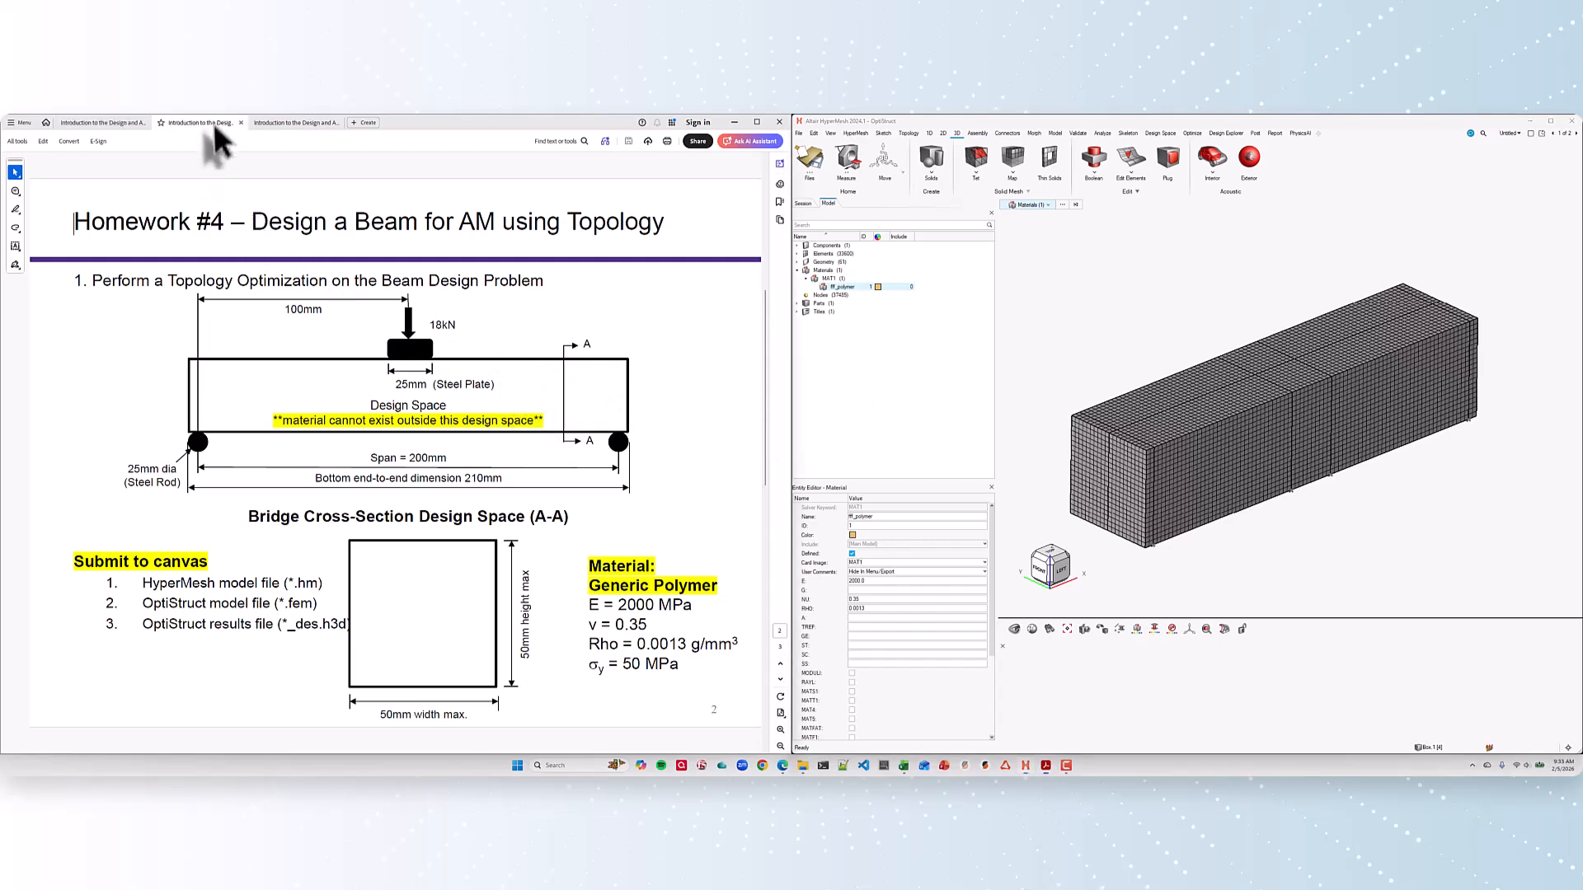
Step: Mark Create Properties in the Linear Analysis Process list and create a property named solids in HyperMesh
left_click(202, 122)
triple_click(177, 401)
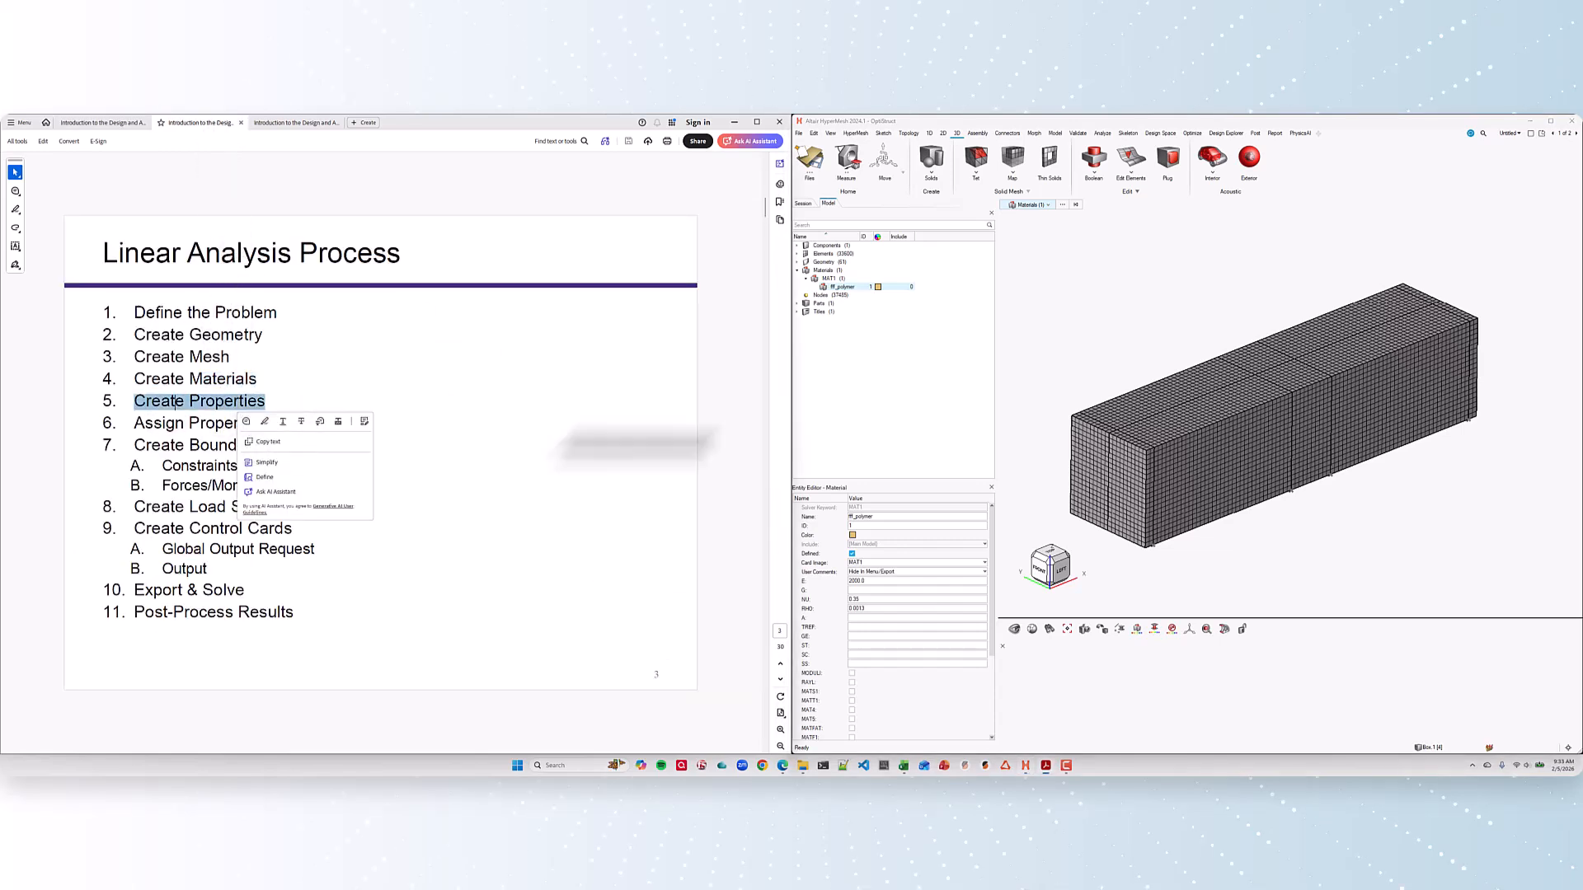
right_click(856, 361)
mouse_move(870, 363)
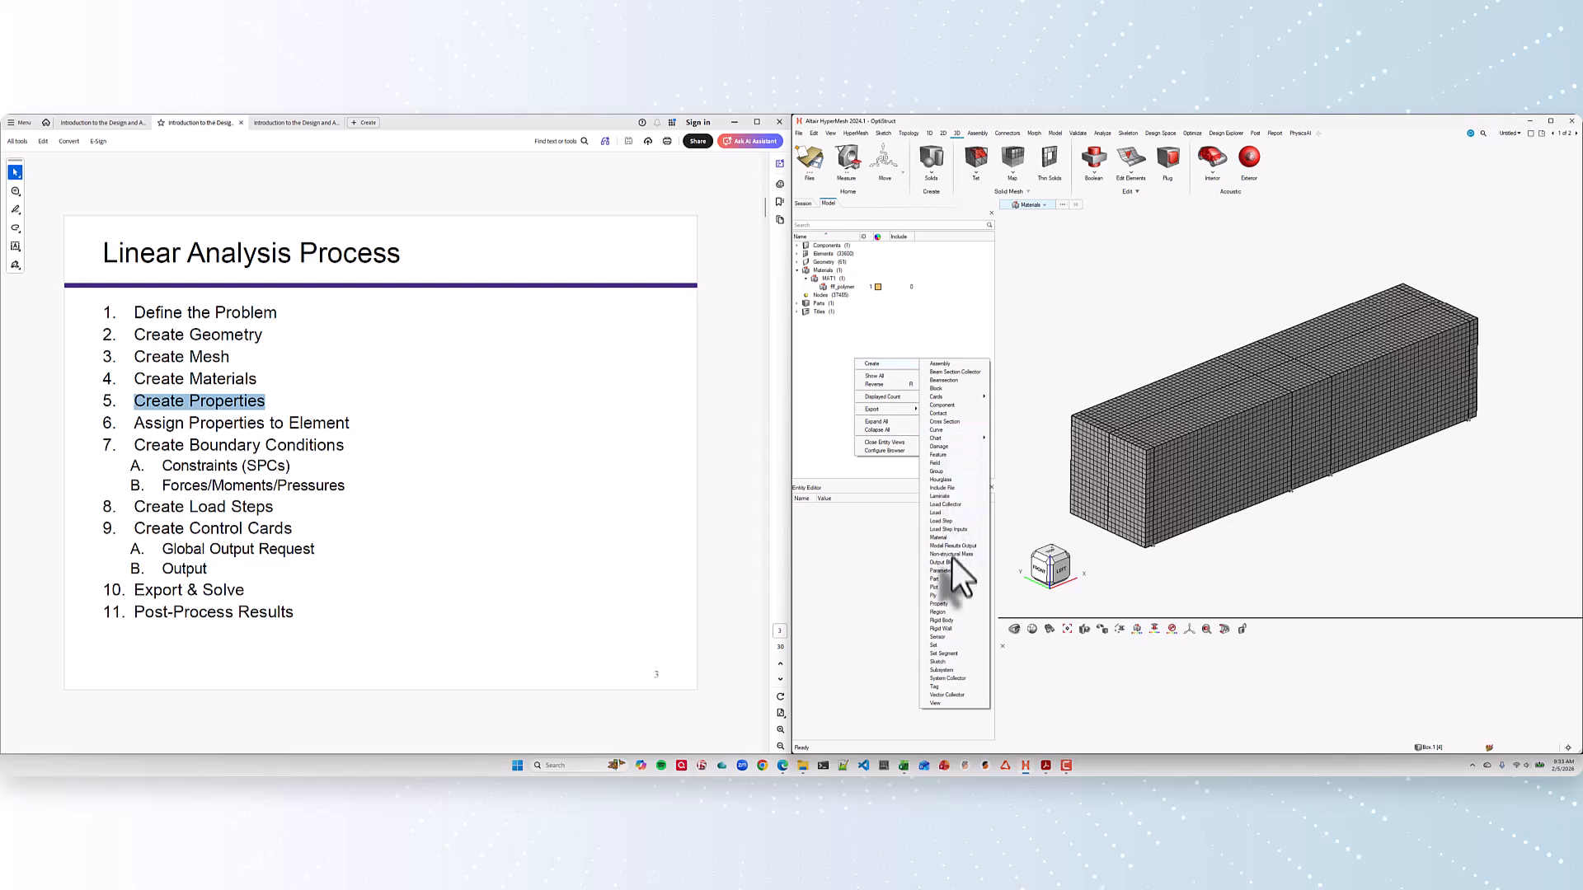
left_click(946, 604)
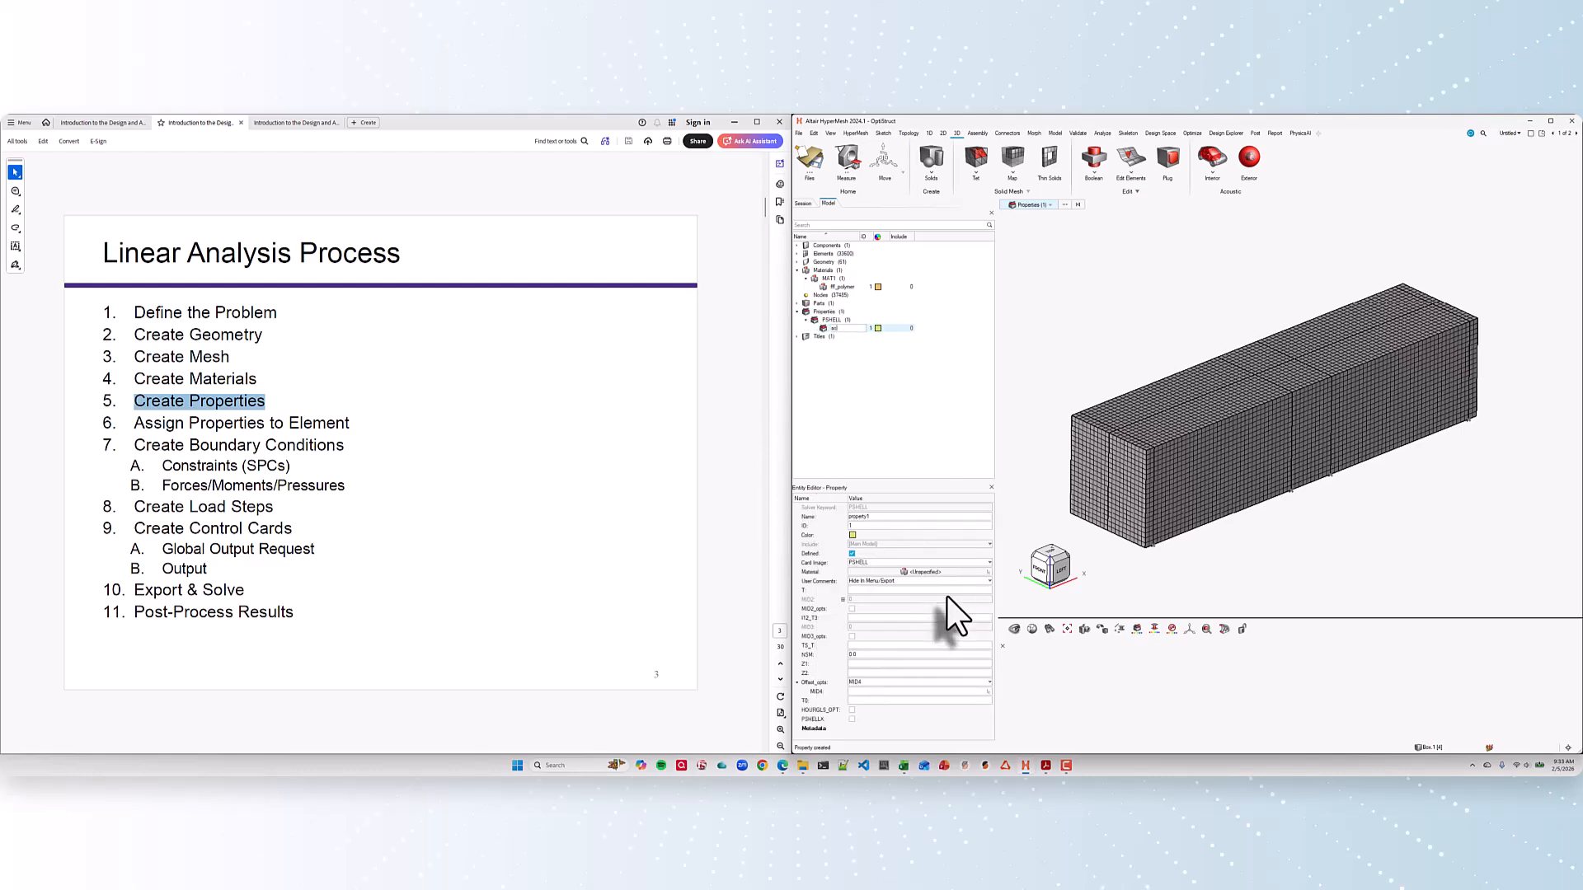
type("solids")
key("Return")
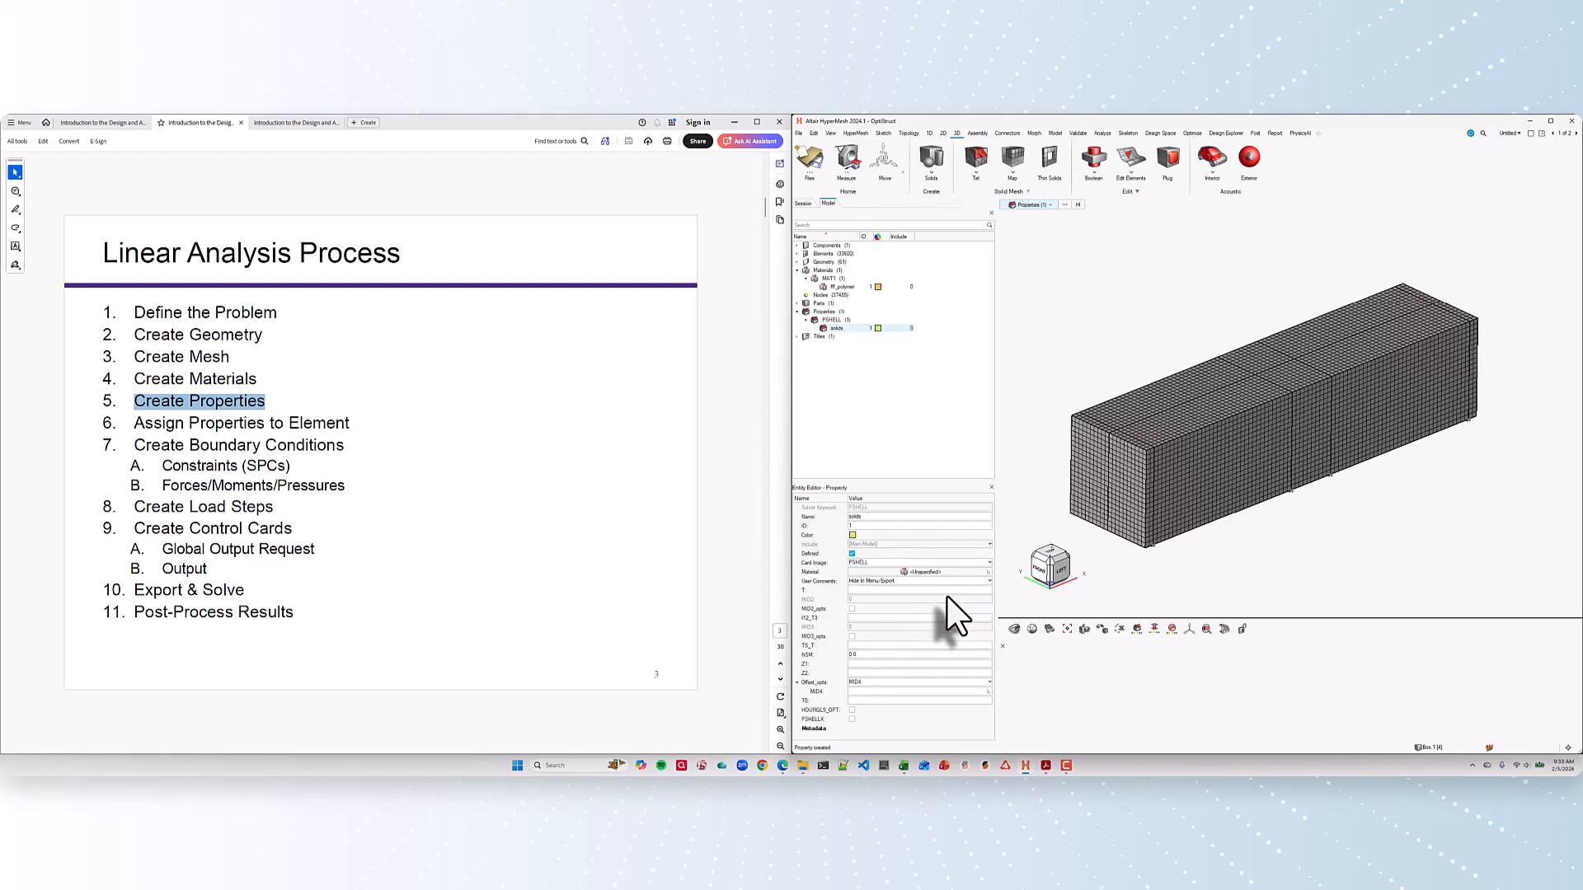
Step: Set the solids property's card image to PSOLID and its material to fff_polymer
left_click(887, 564)
left_click(863, 603)
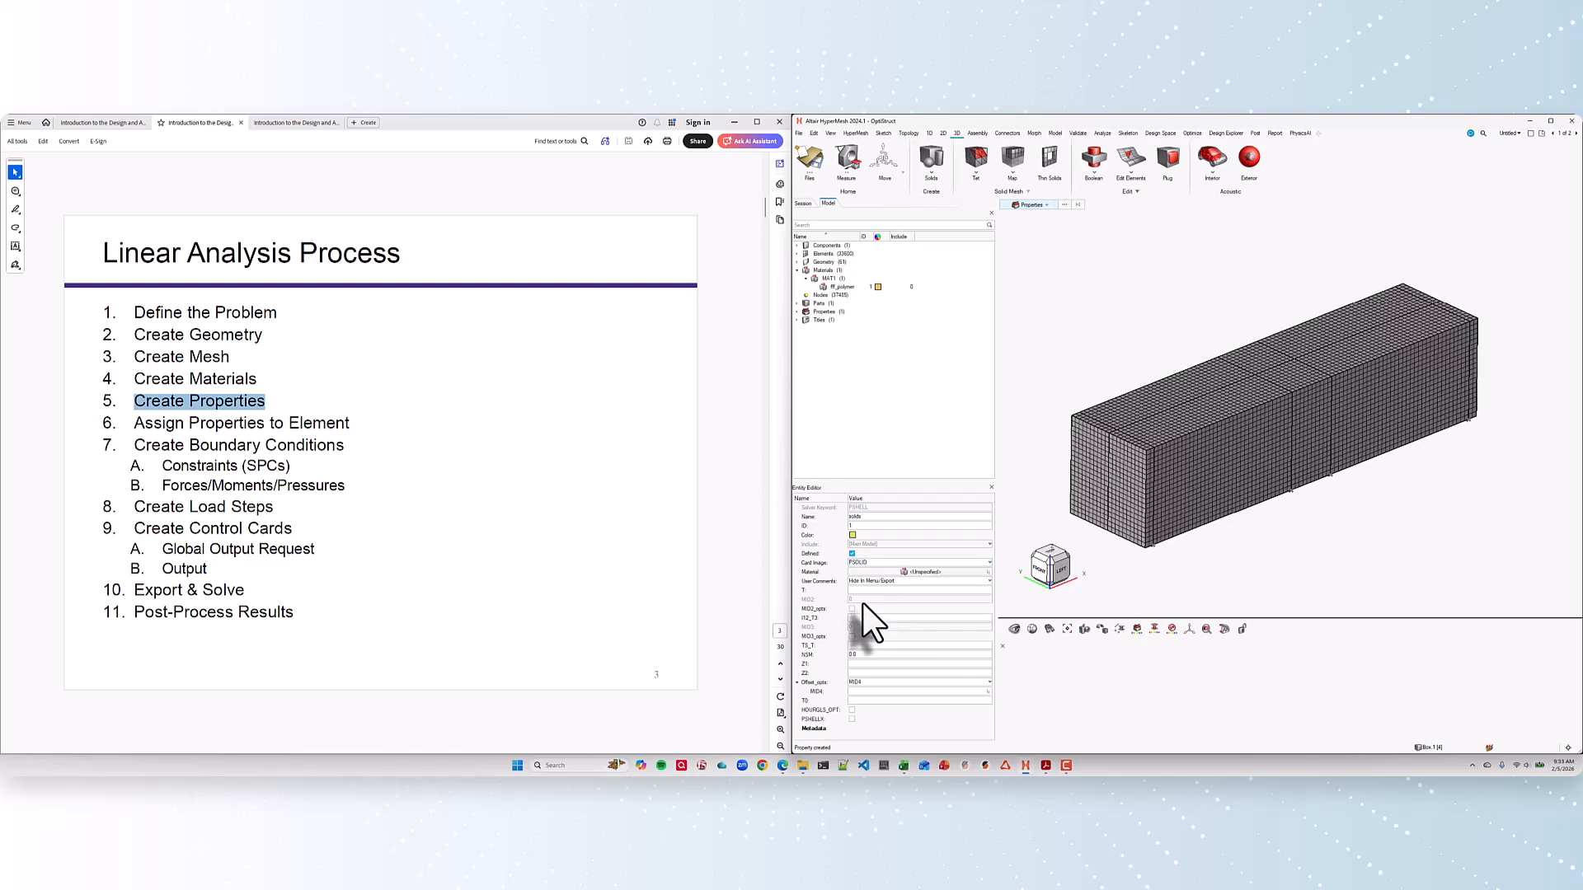
left_click(916, 571)
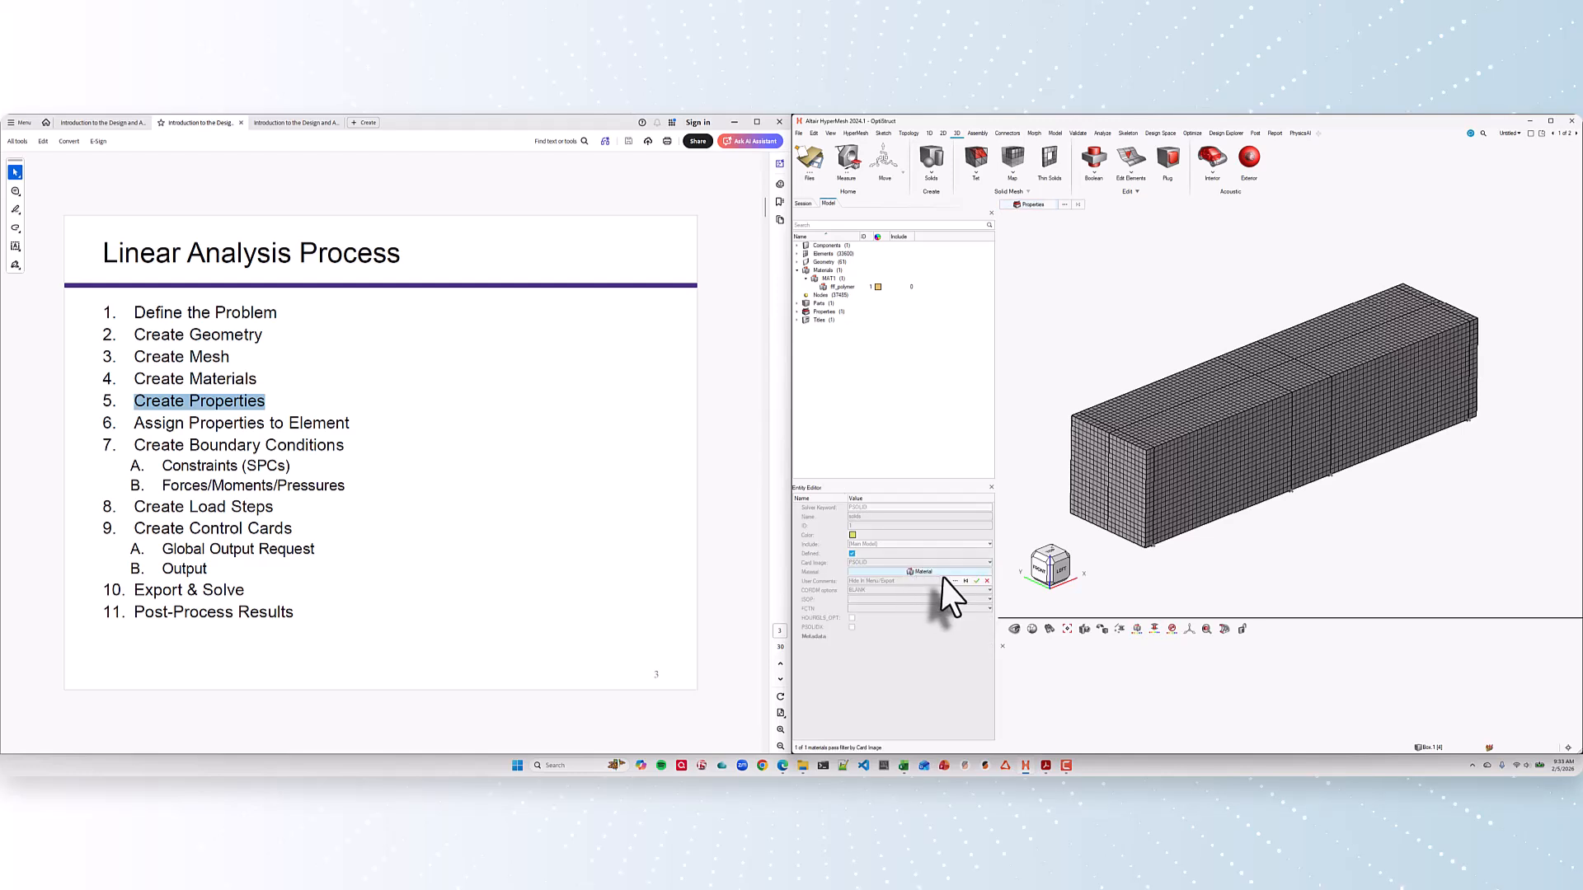
left_click(956, 580)
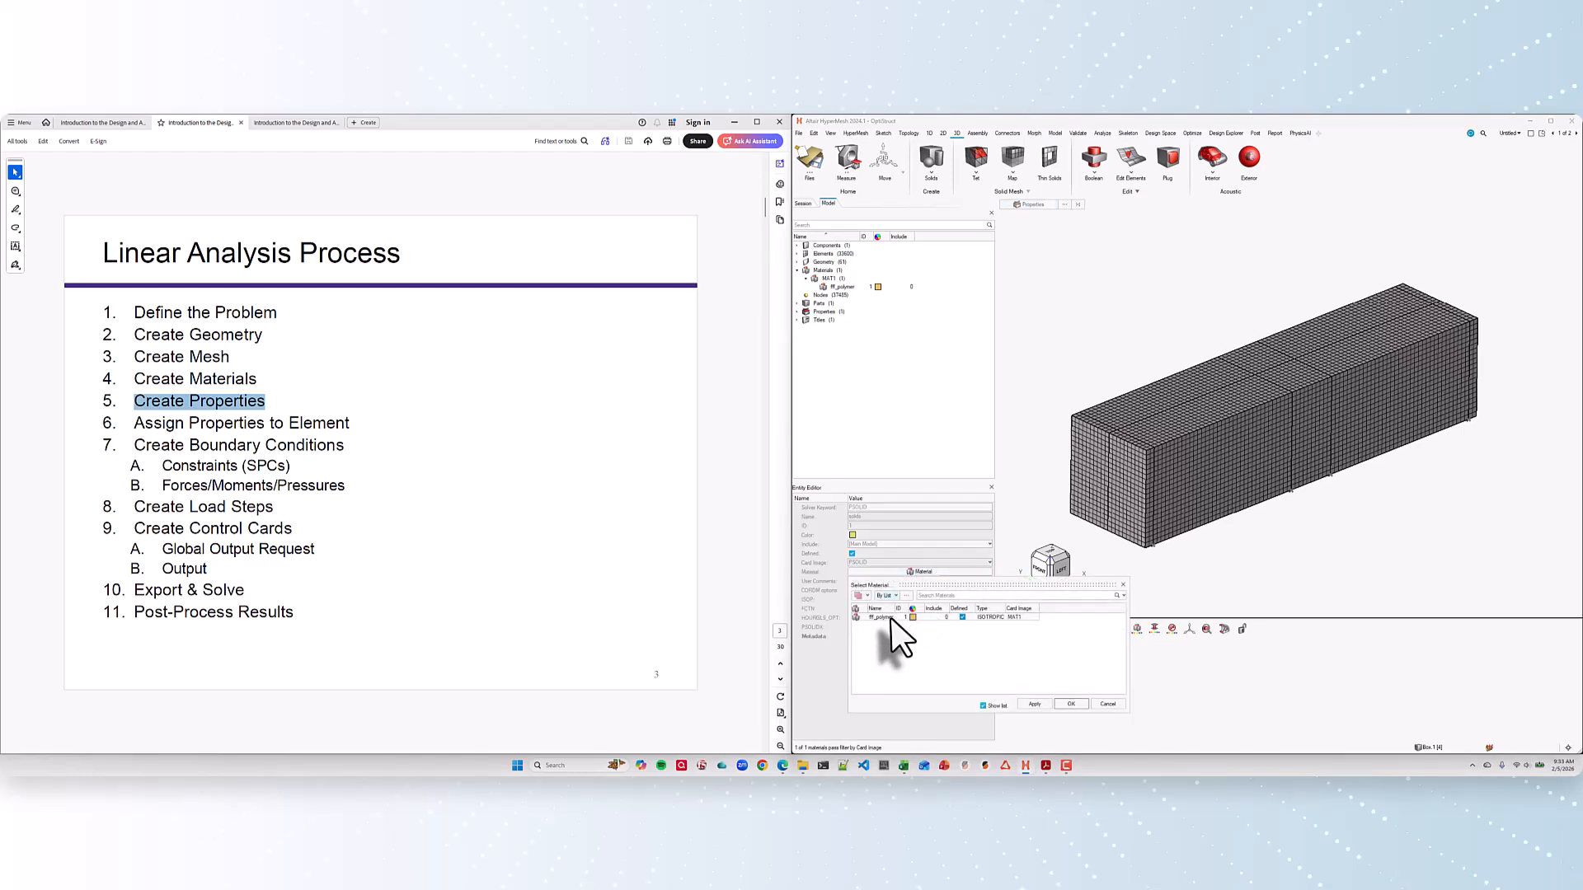
left_click(916, 618)
left_click(1069, 704)
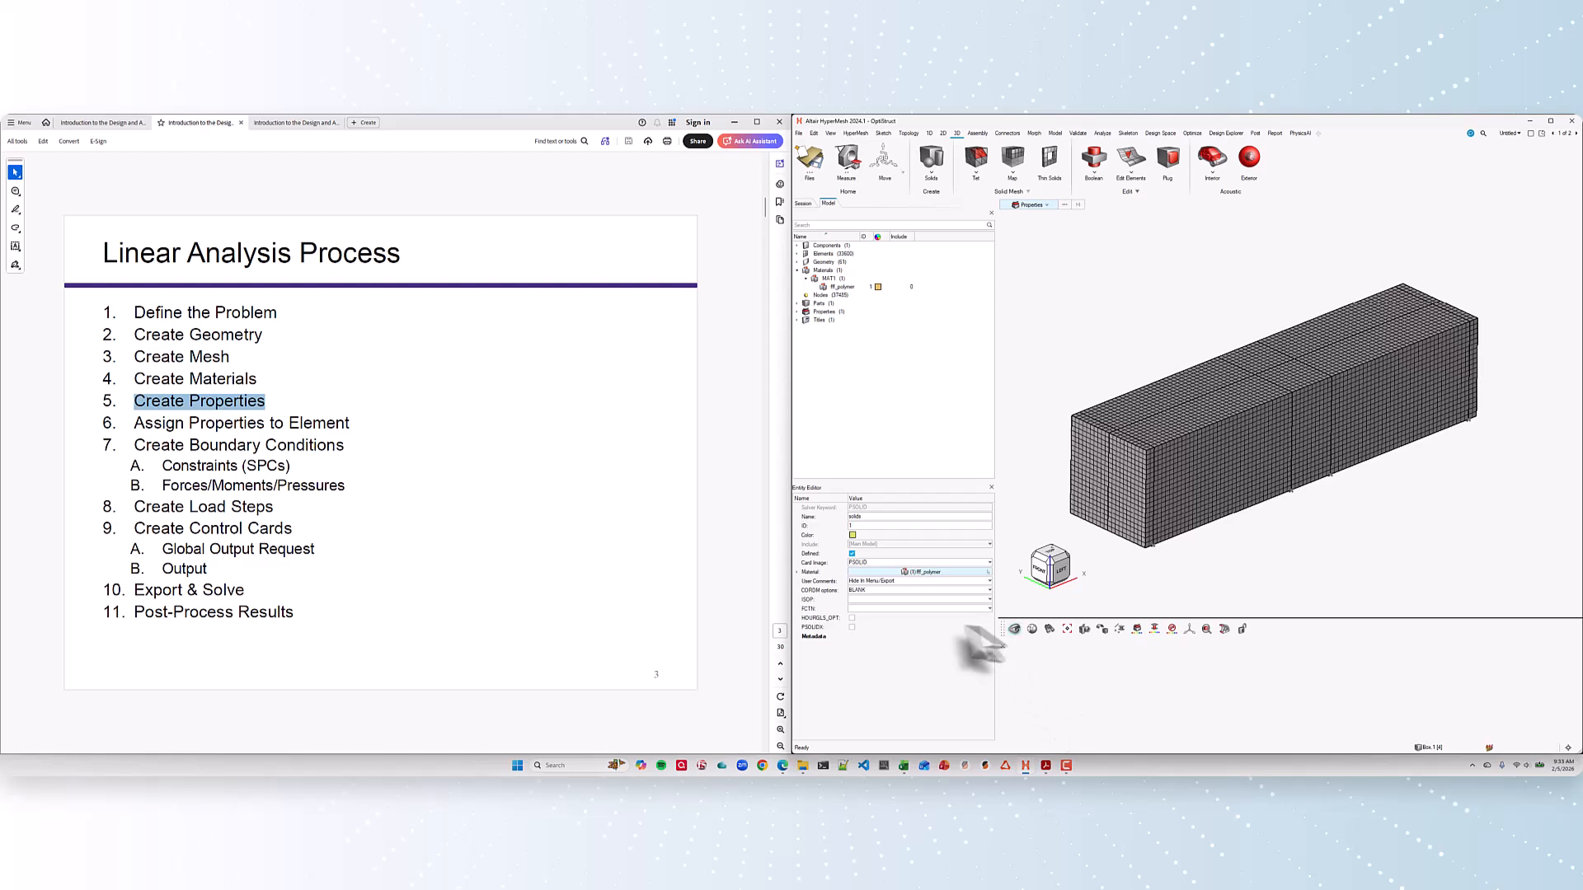
left_click(799, 312)
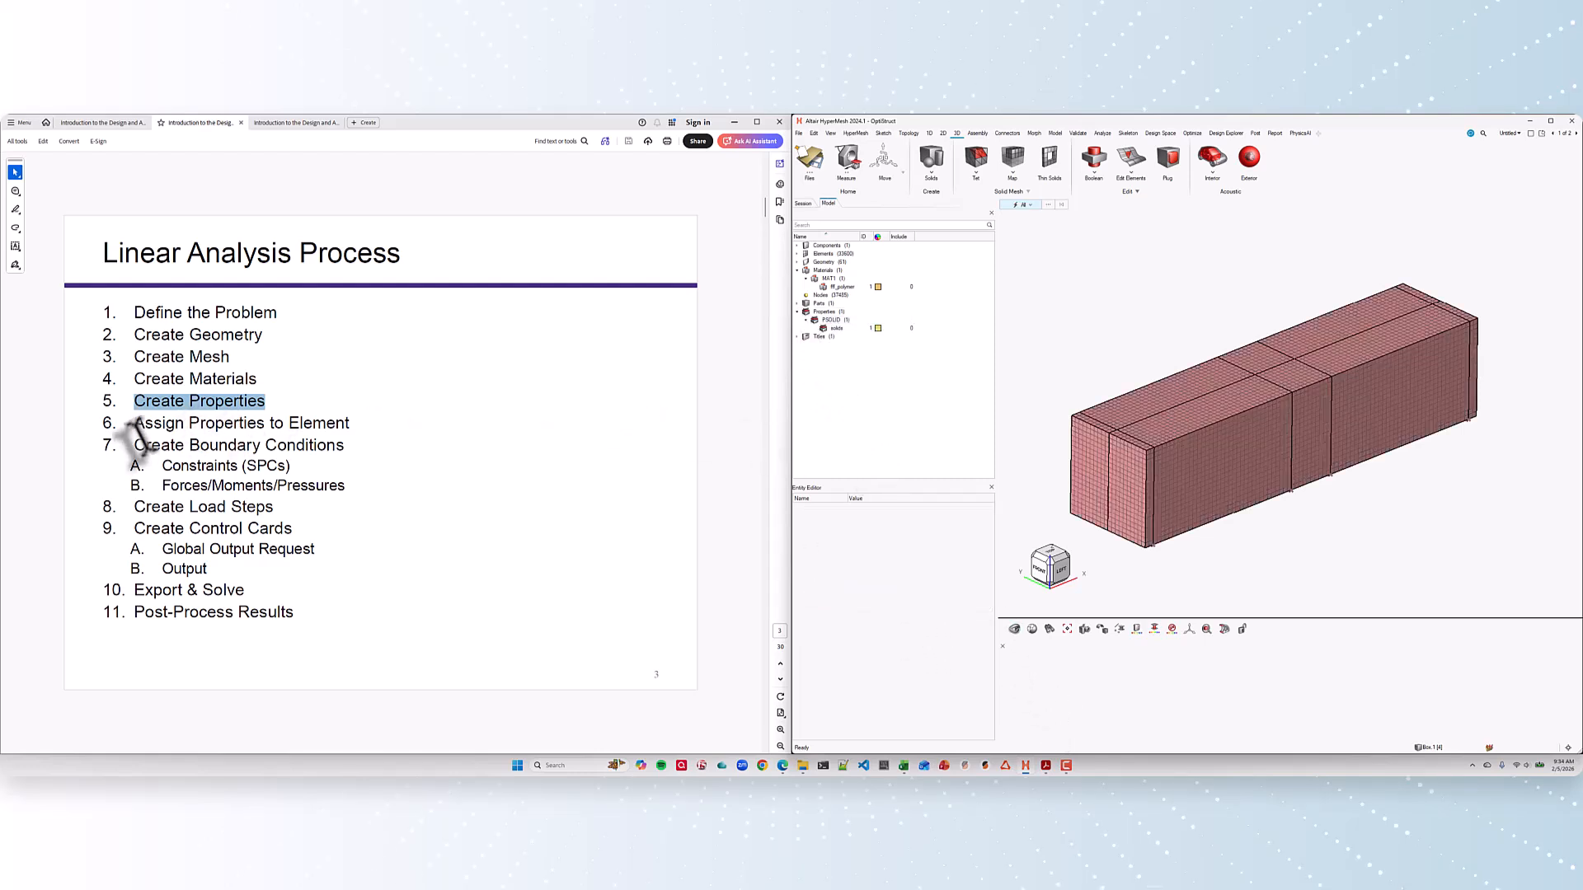
Step: Mark Assign Properties to Element in the process list and assign the solids property to all the beam's elements in HyperMesh
left_click_drag(136, 423, 348, 424)
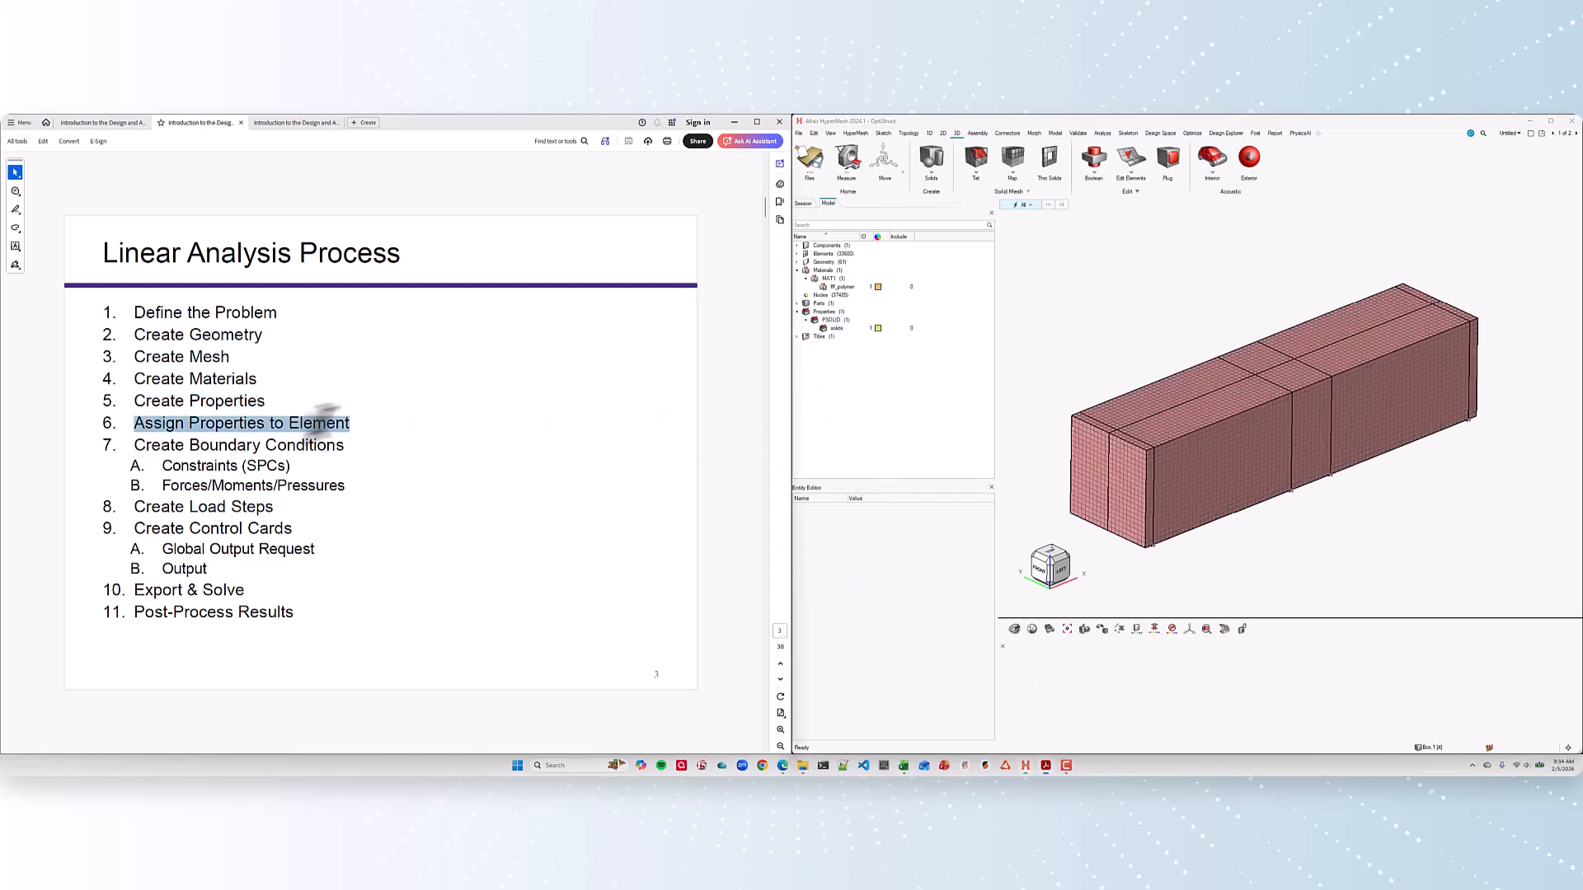
left_click(837, 328)
right_click(838, 329)
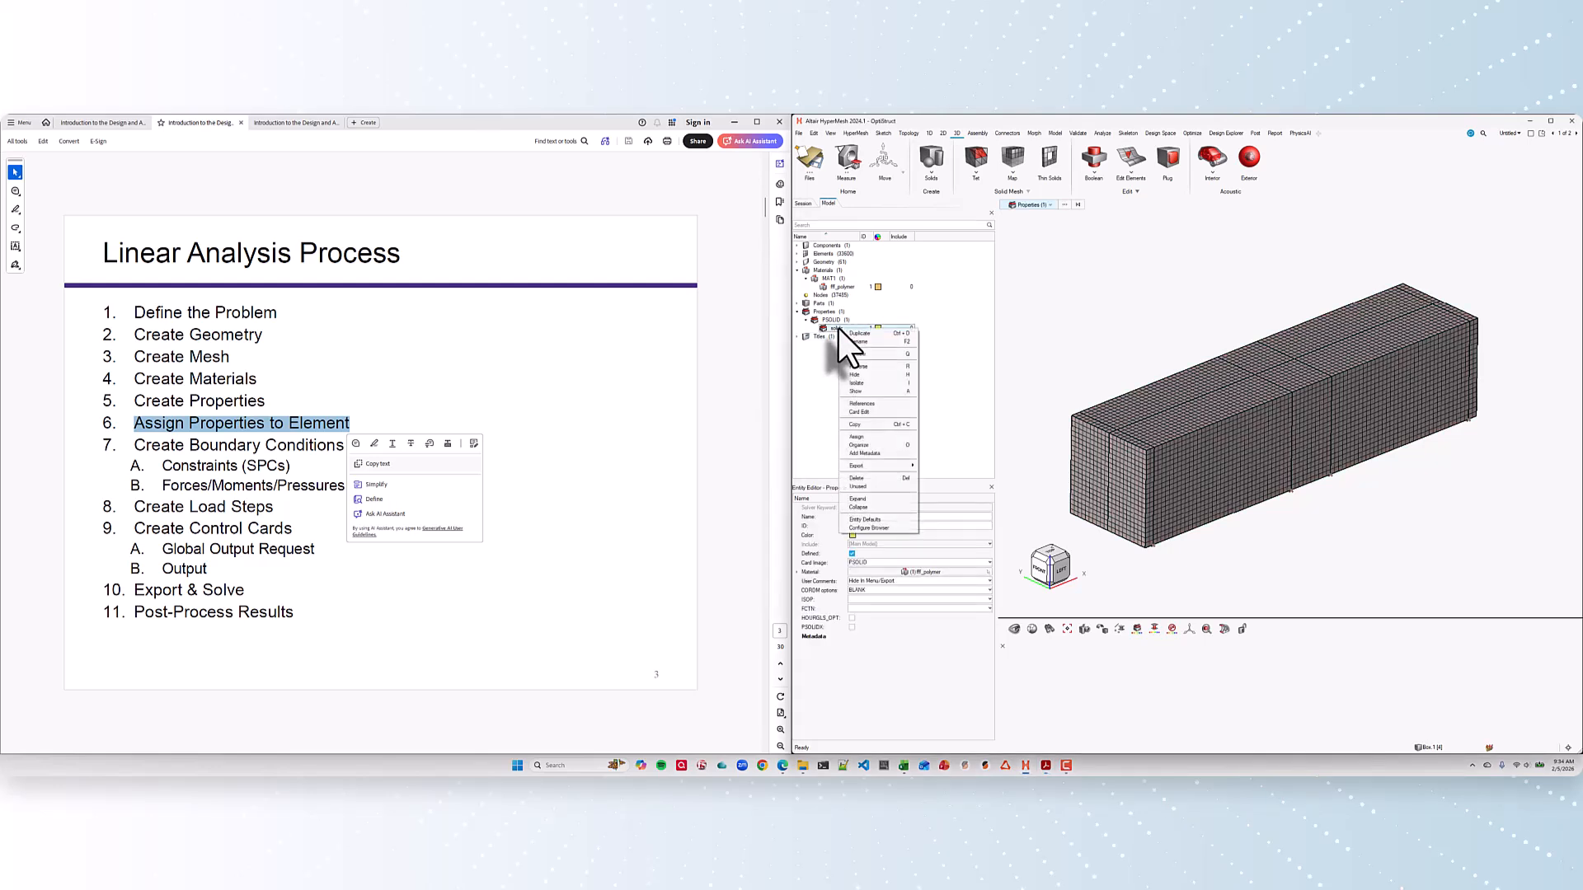
left_click(862, 436)
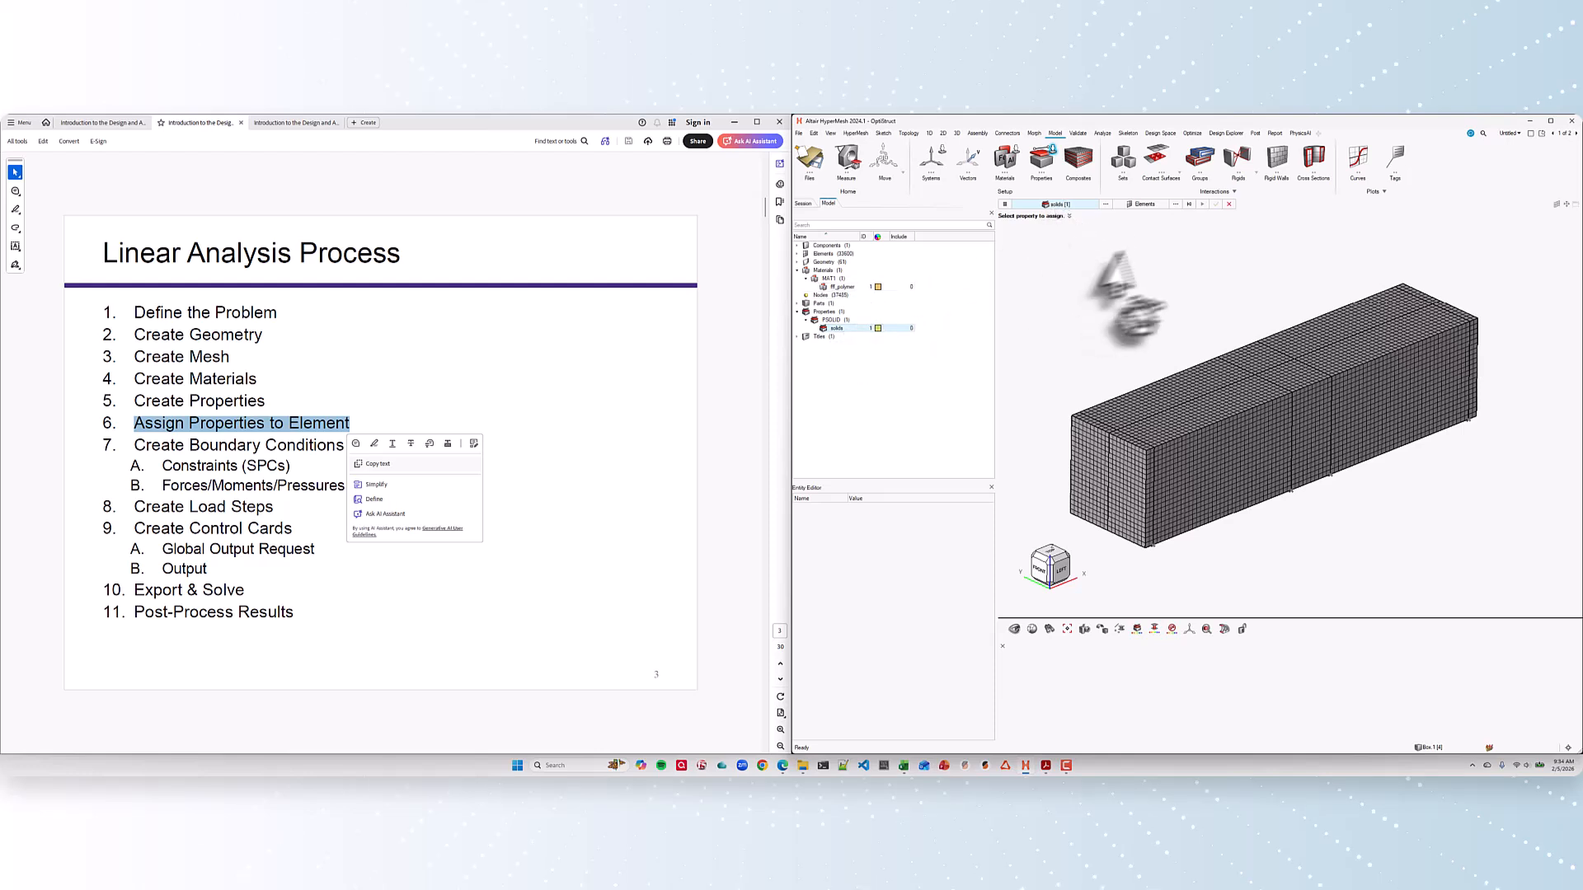
left_click(1149, 206)
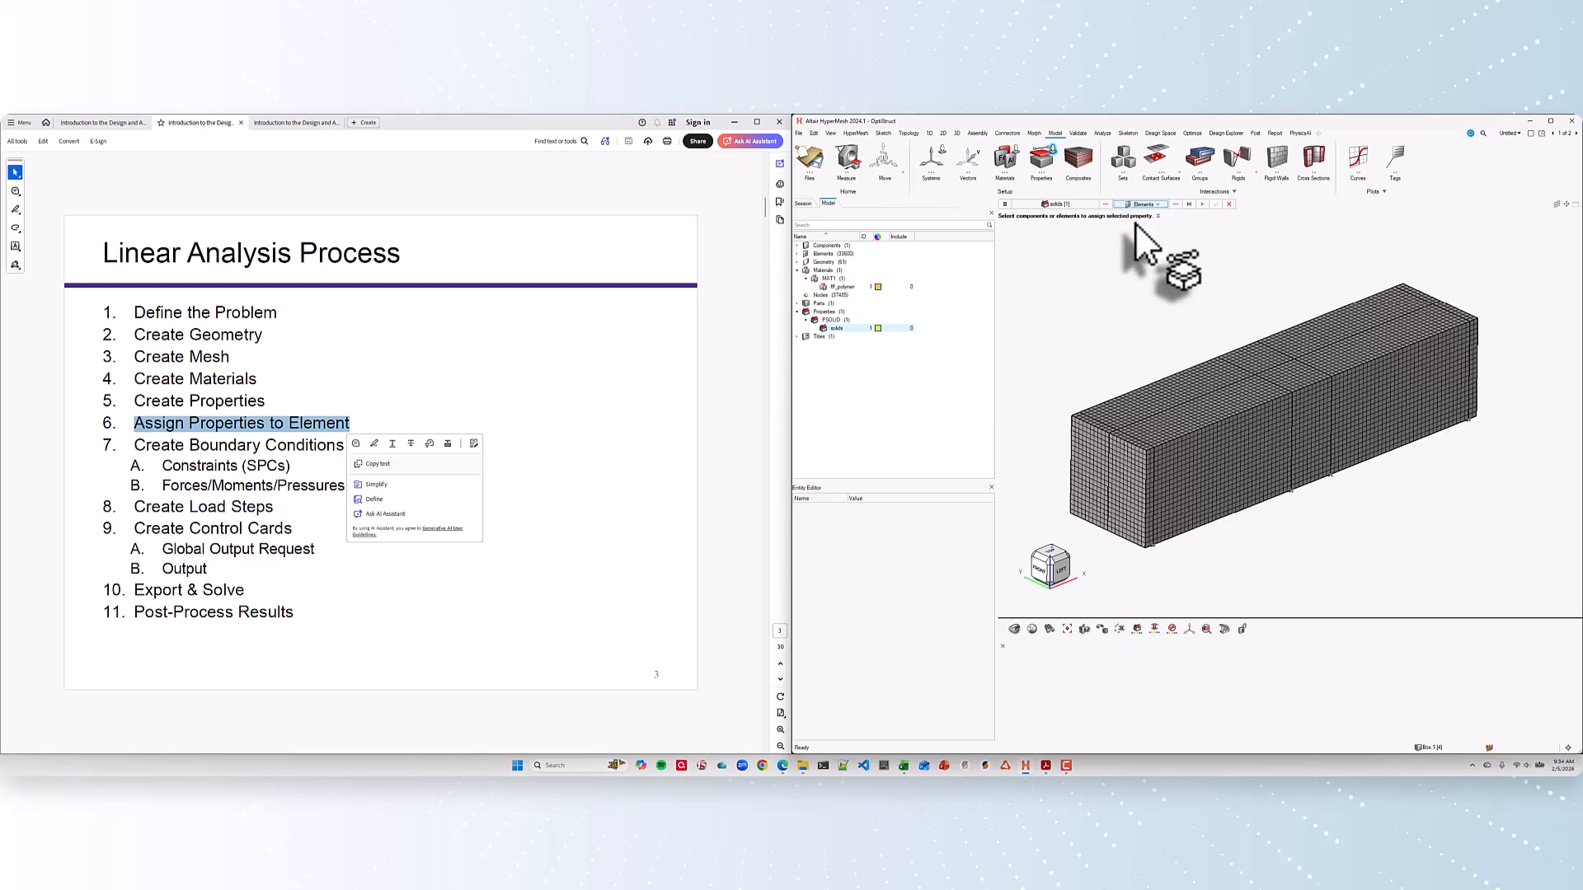
left_click_drag(1054, 240, 1499, 563)
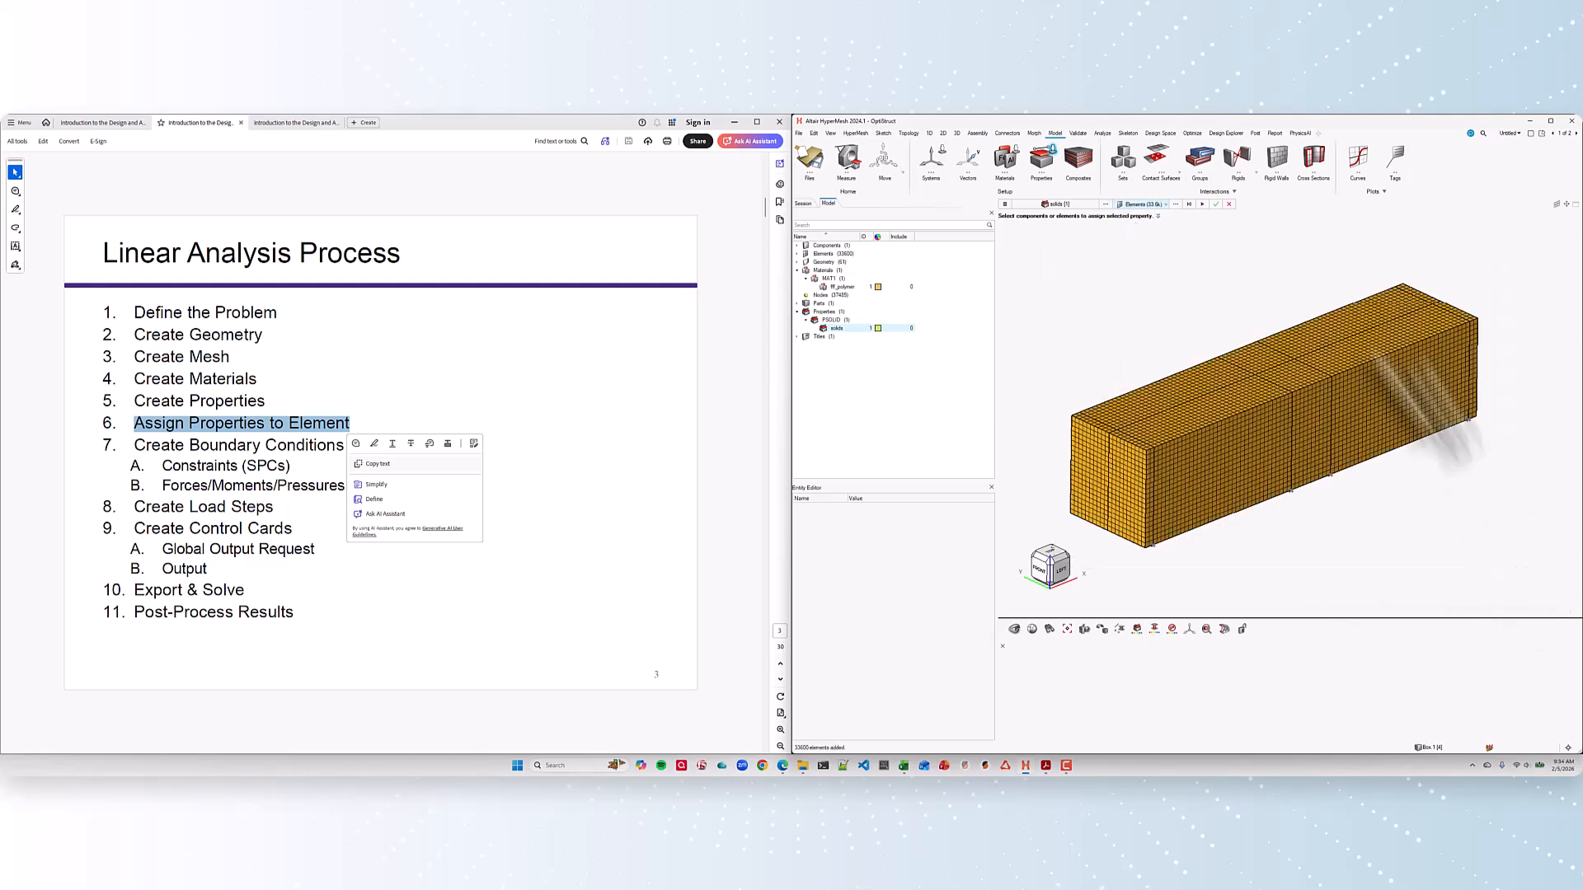
left_click(1201, 204)
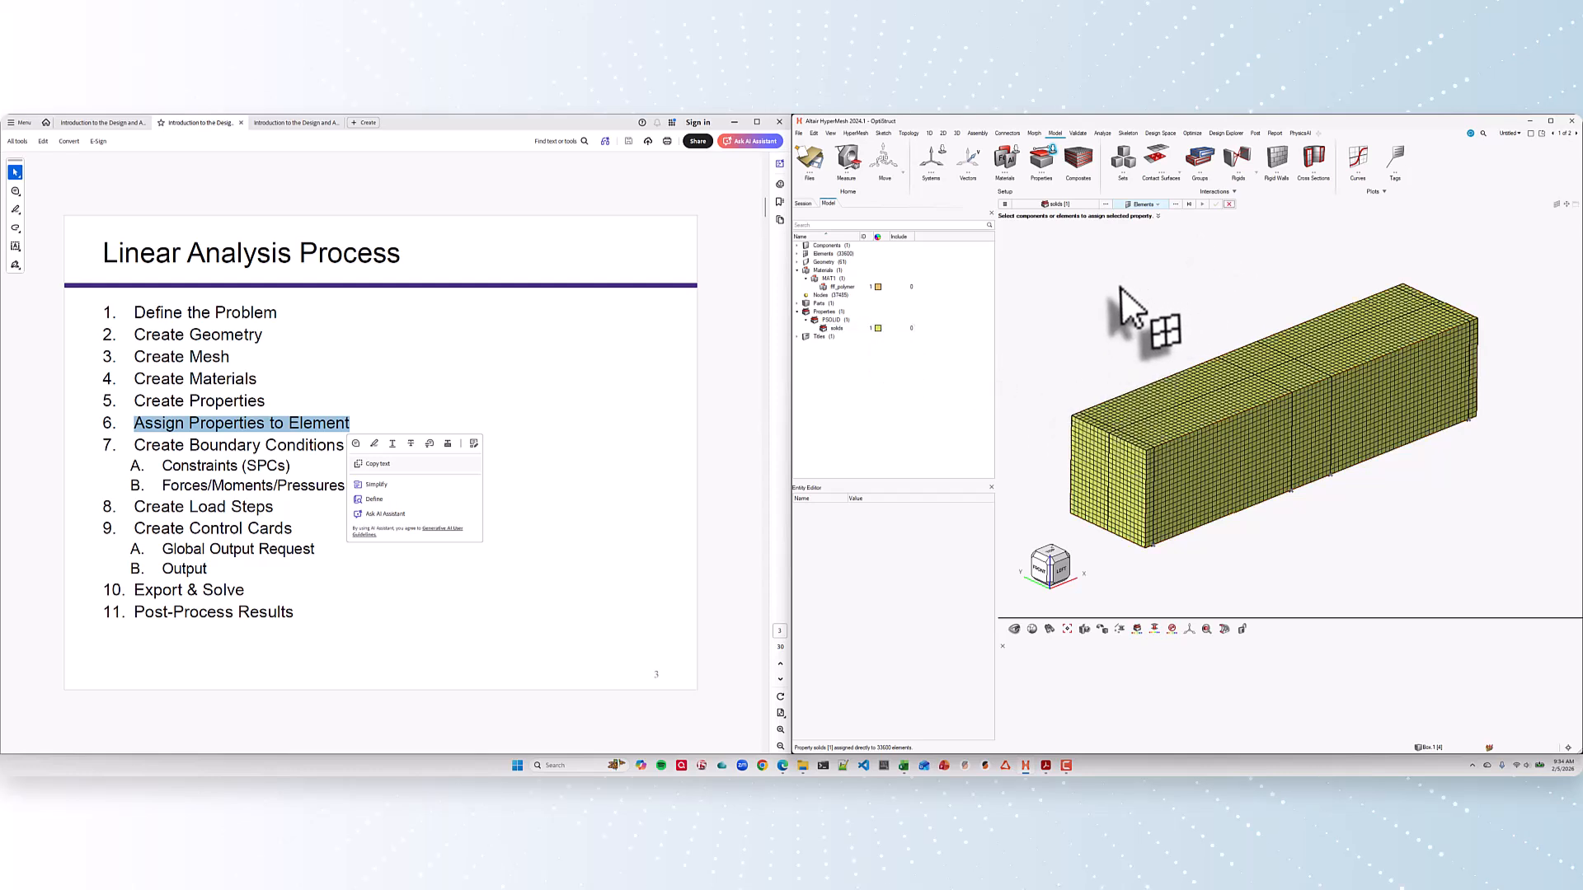
key("Escape")
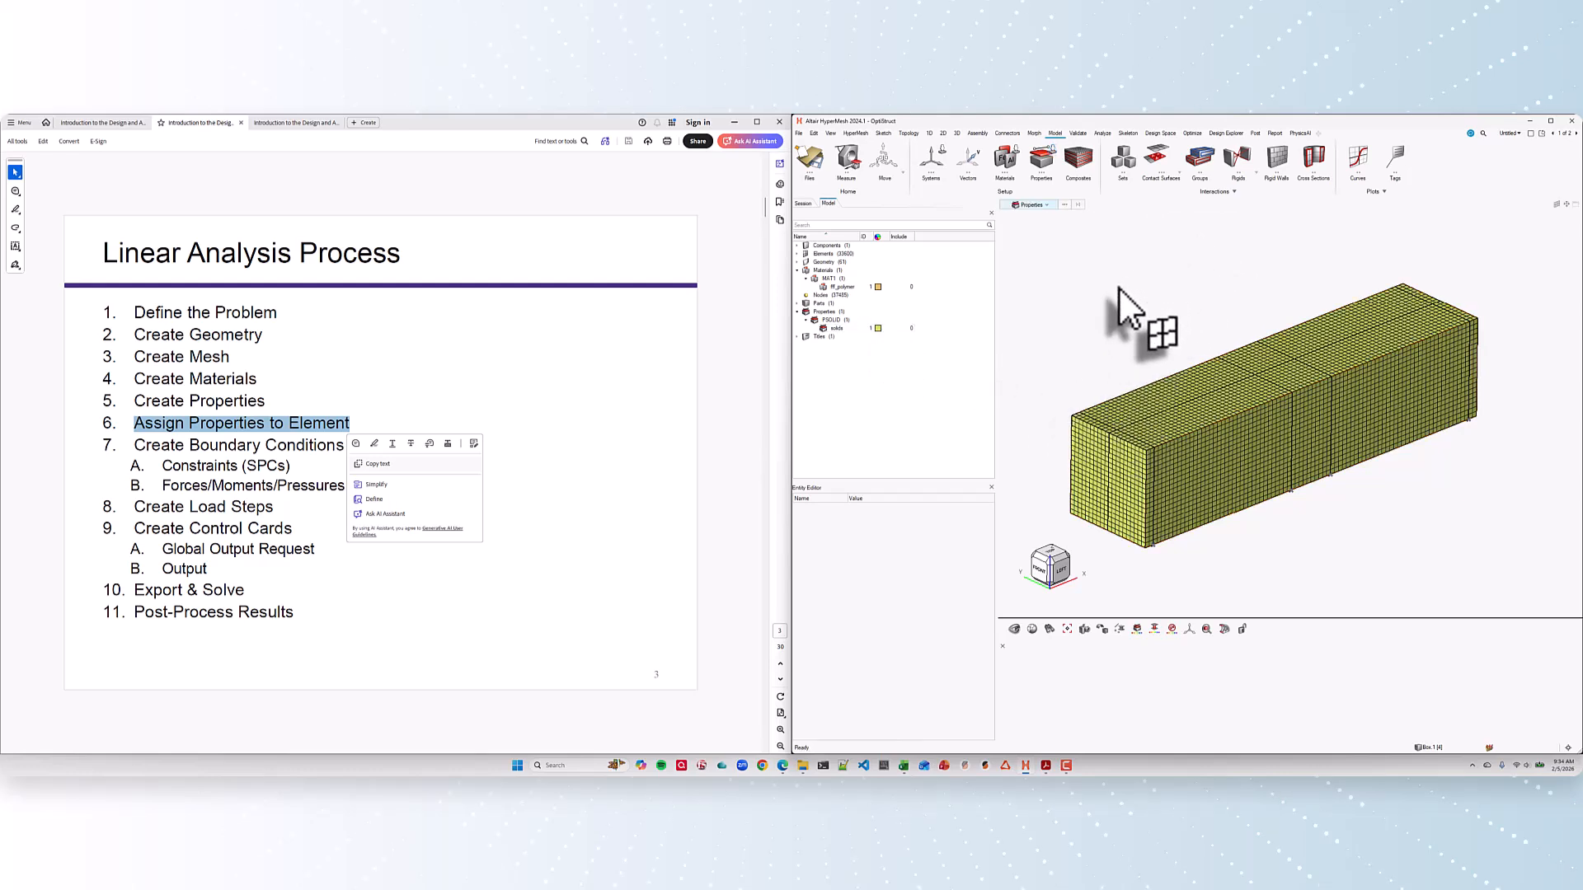
Step: Bring up the Homework #4 beam problem slide and rename the beam's component design_space in HyperMesh
right_click_drag(1126, 290, 1129, 279)
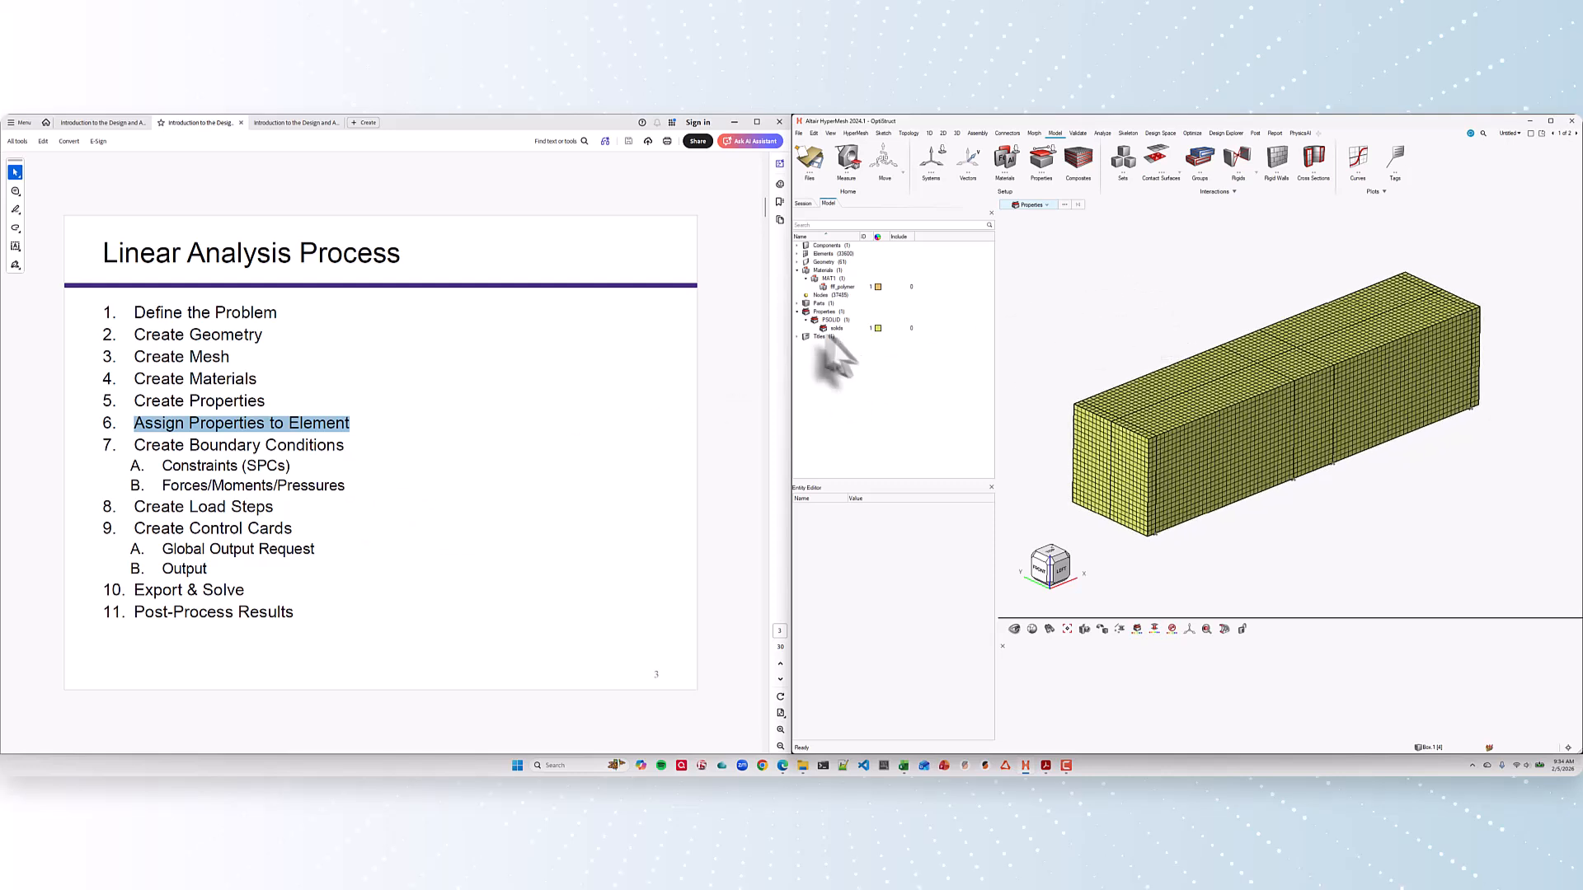
right_click(835, 381)
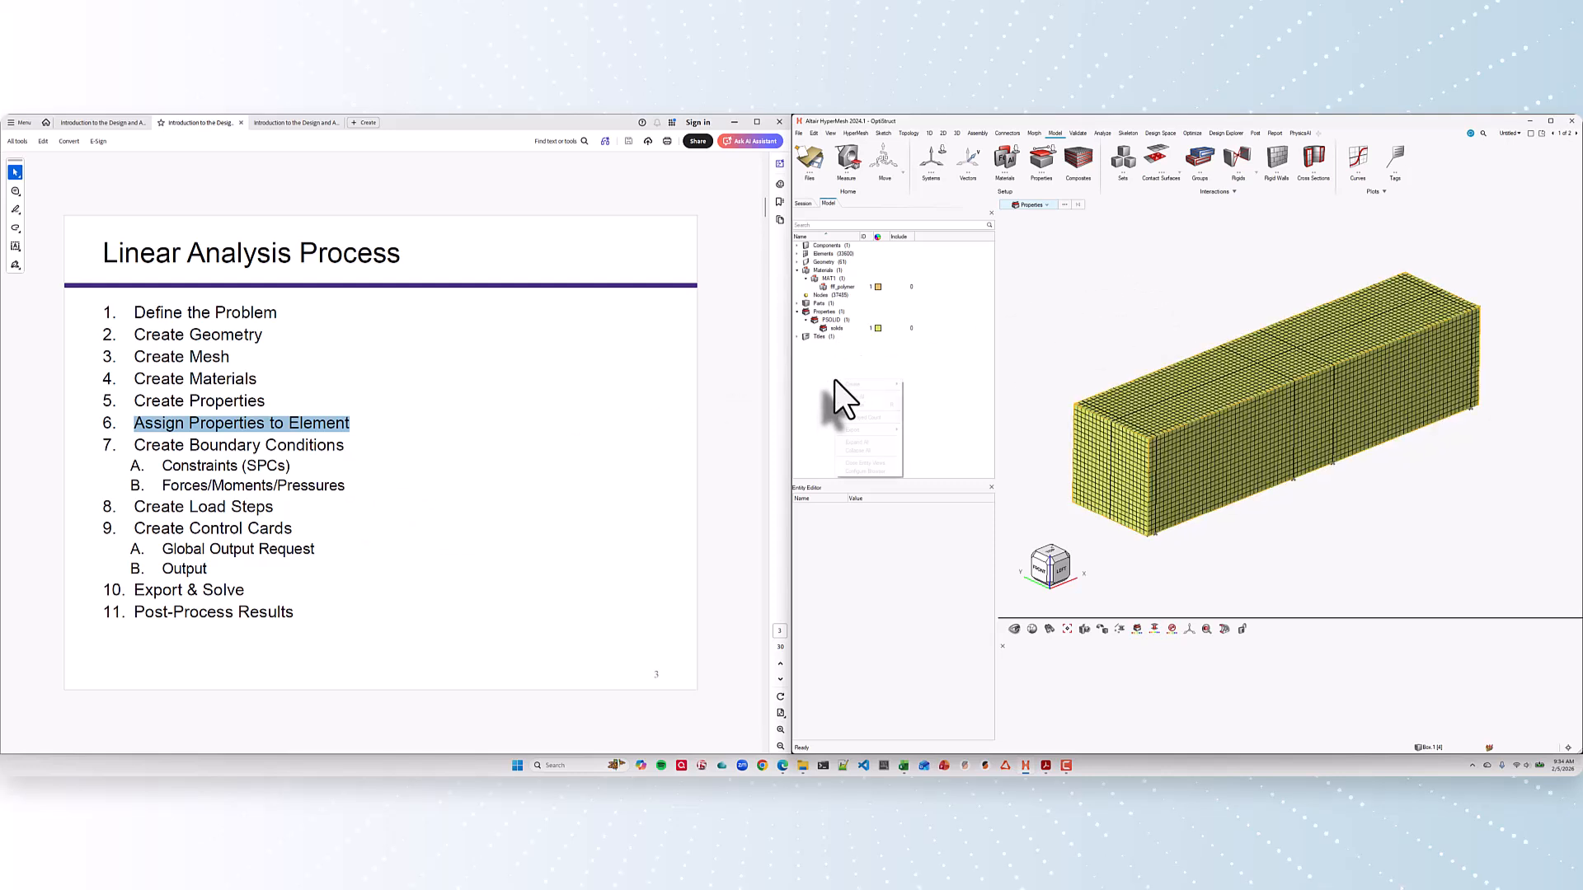
left_click(860, 450)
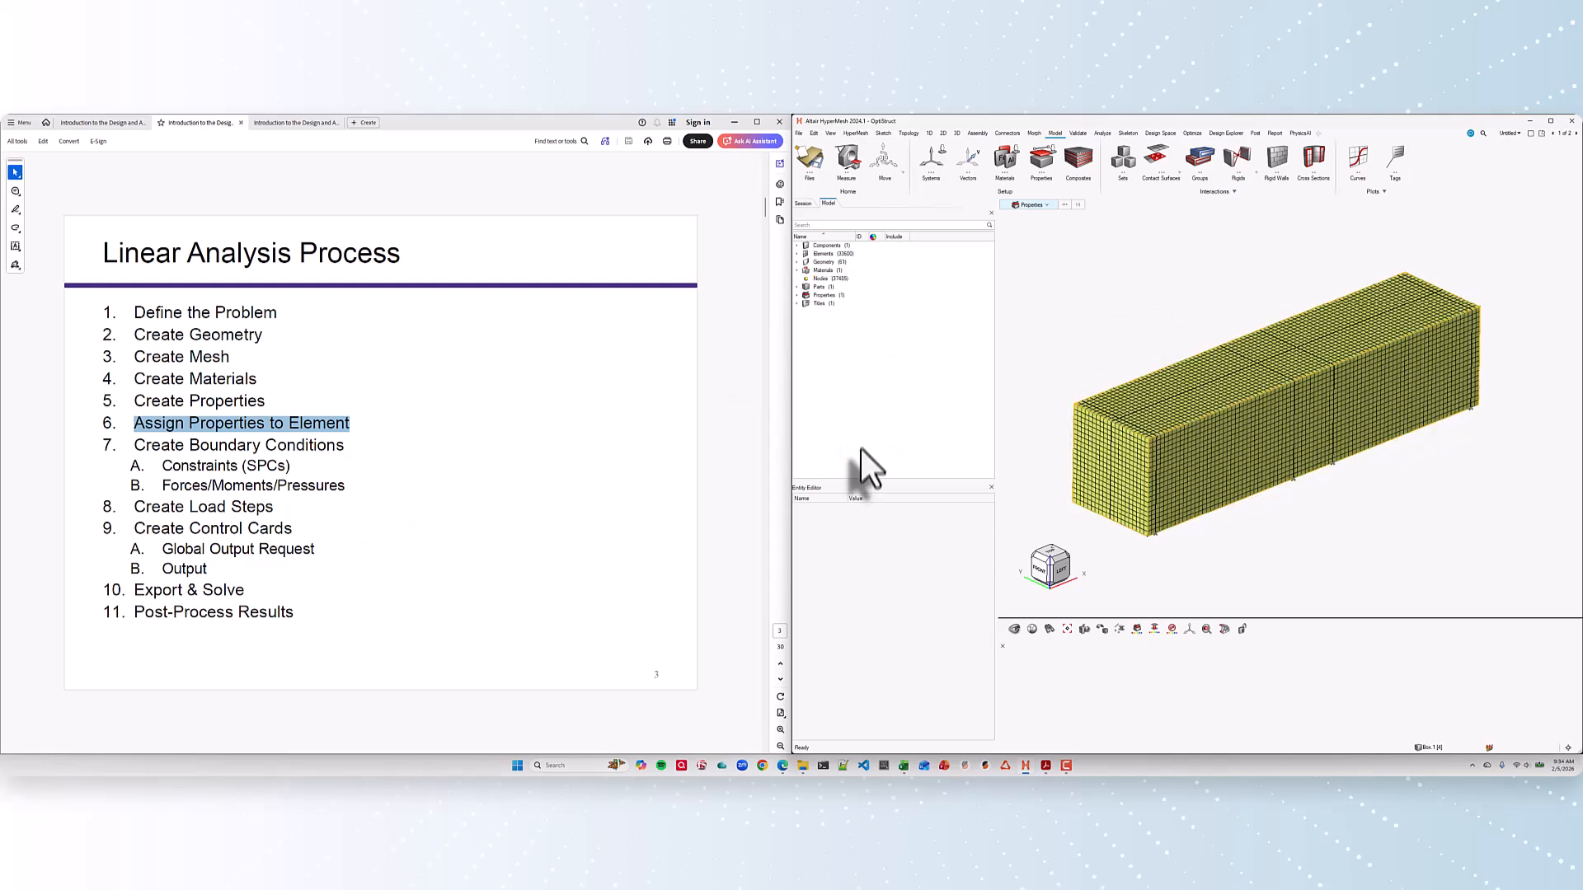
left_click(97, 122)
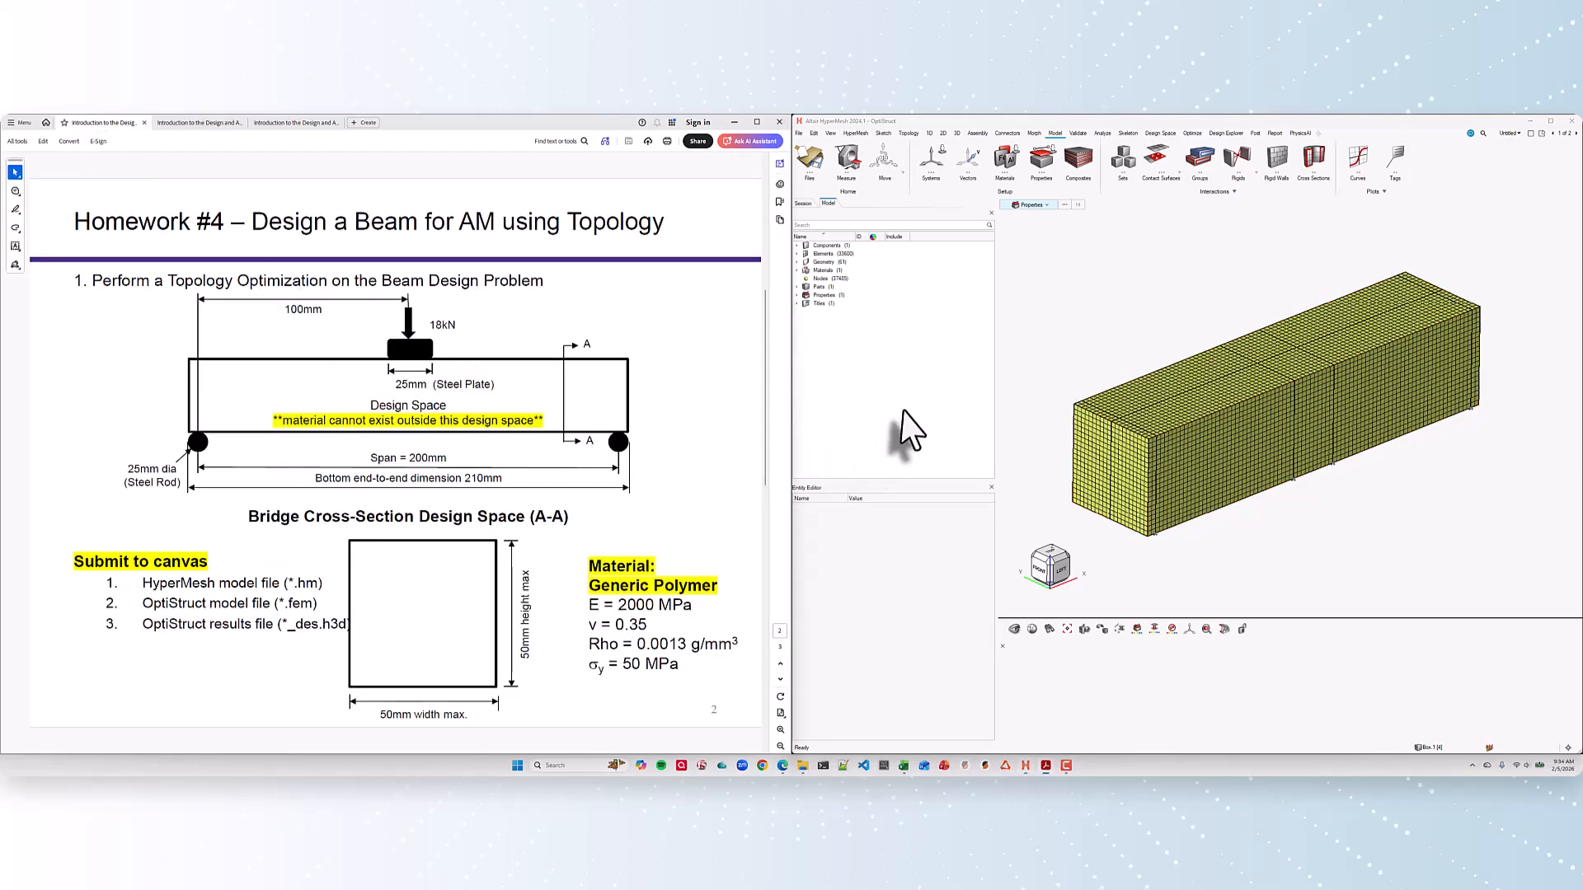
right_click_drag(1344, 556, 1336, 547)
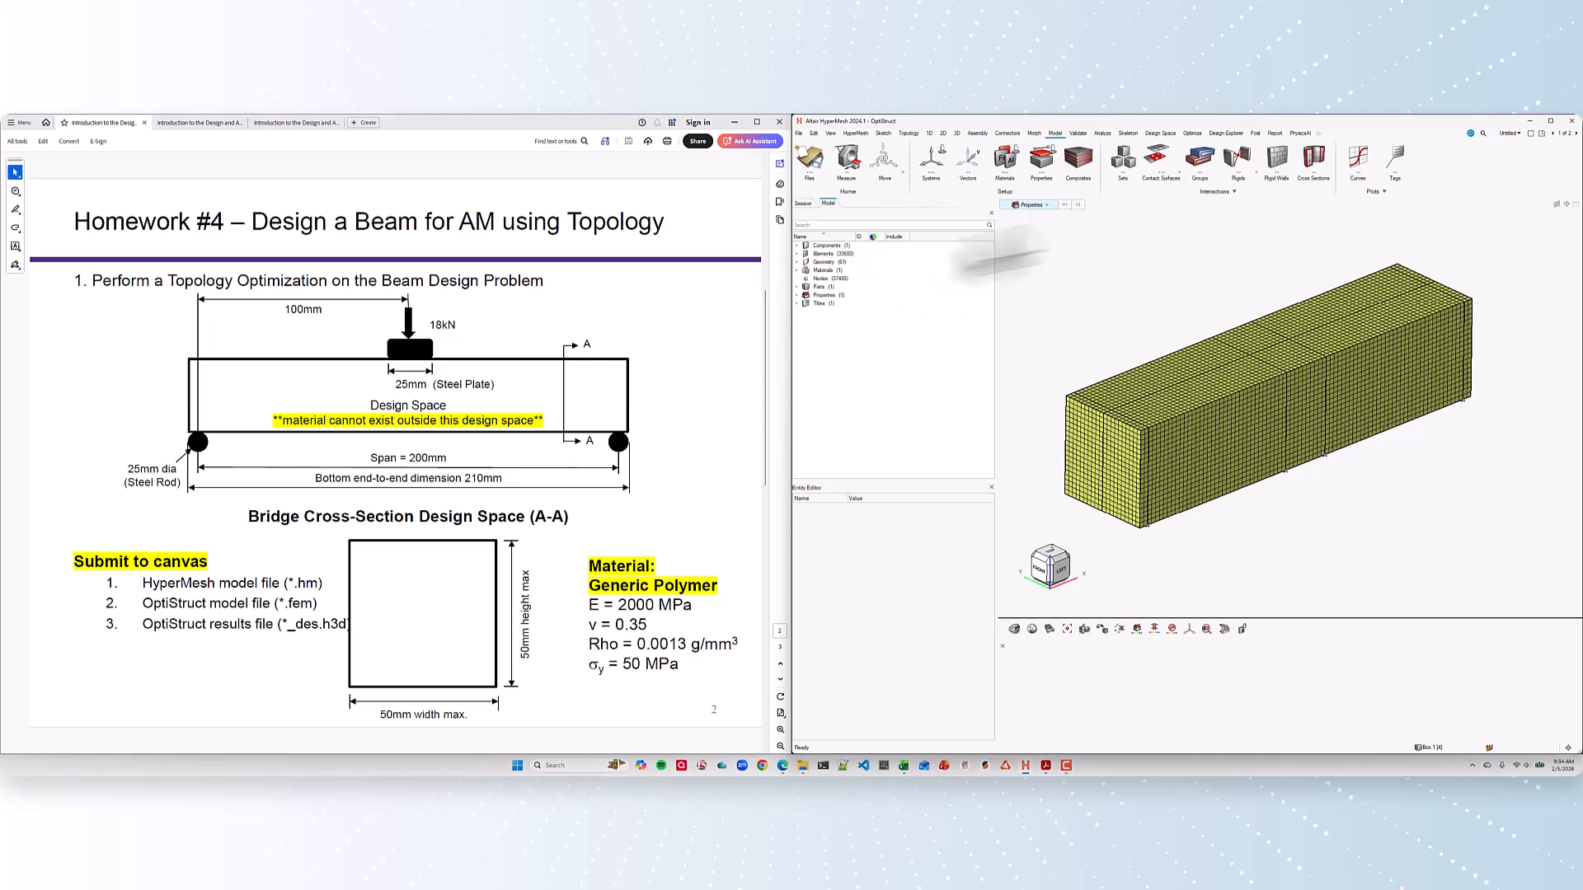
left_click(797, 246)
left_click(841, 255)
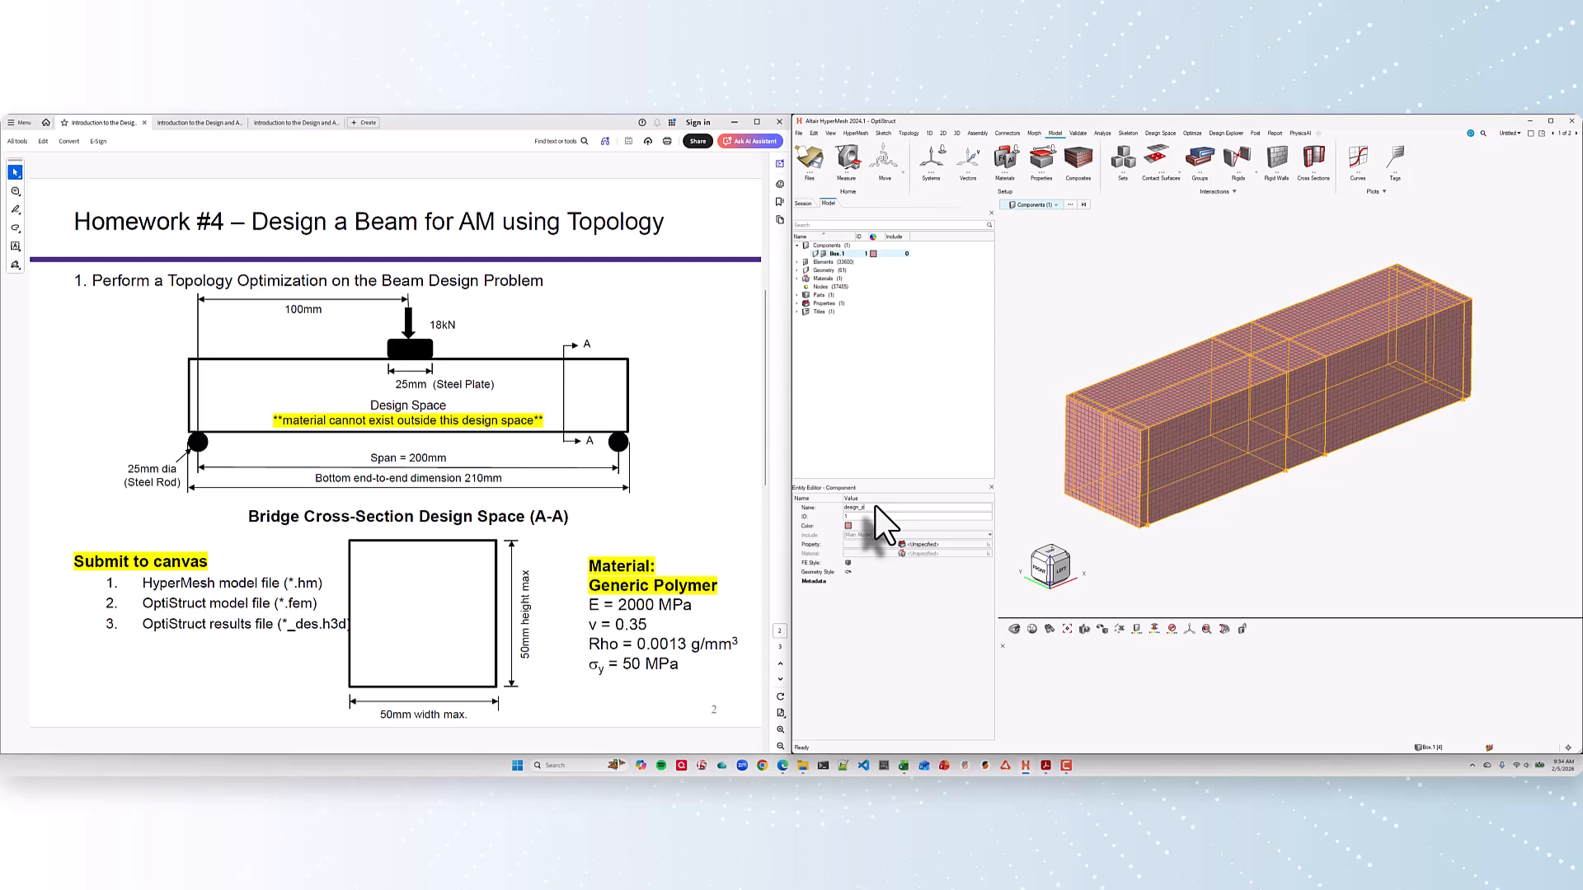
left_click(844, 385)
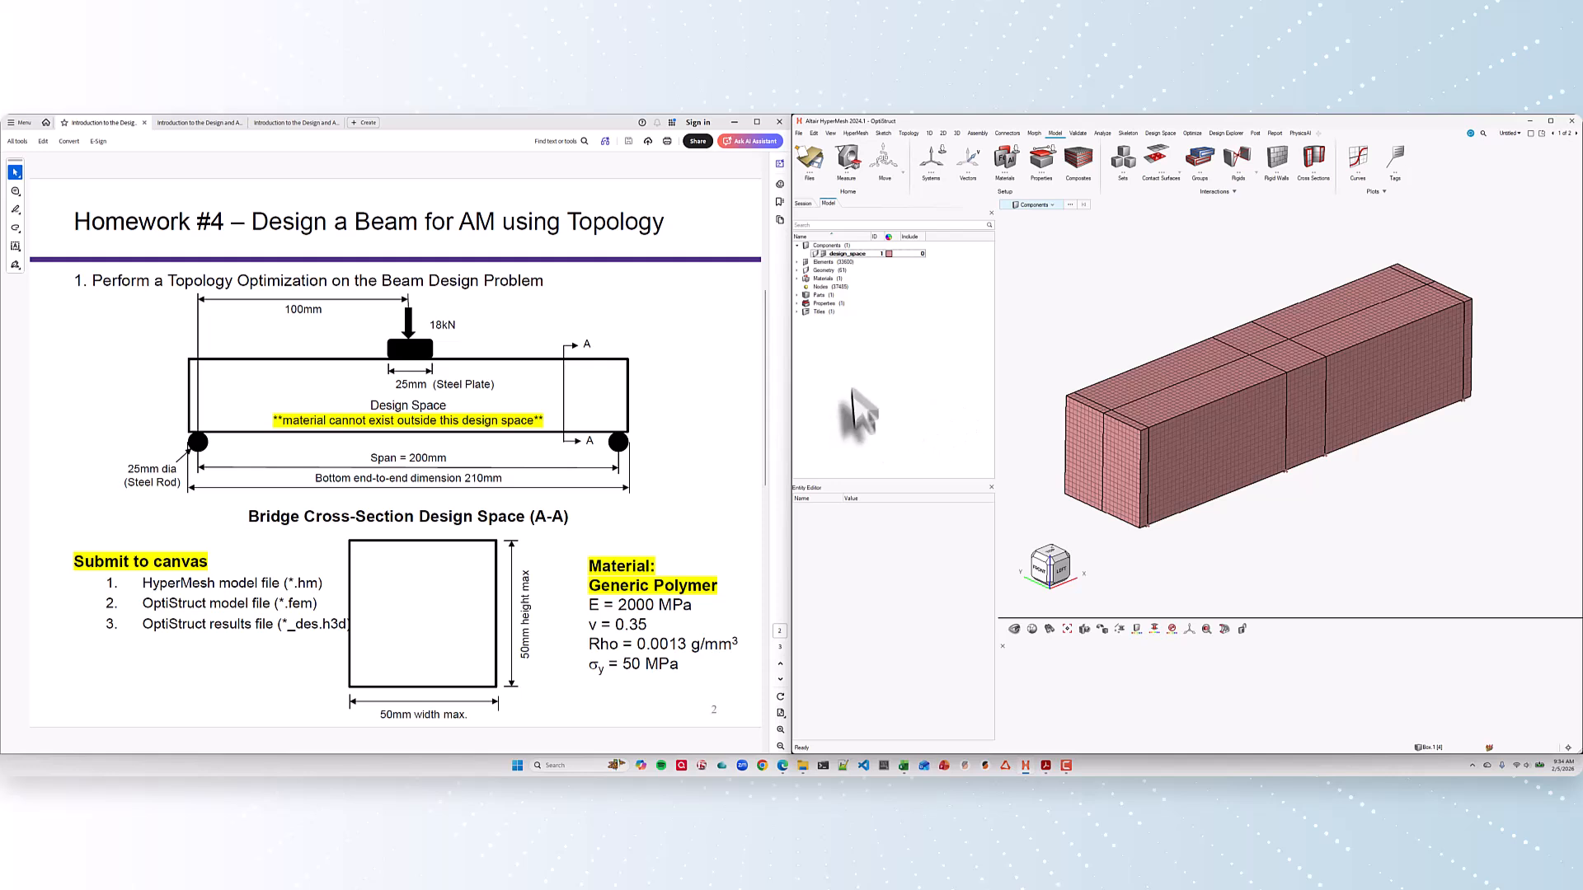
left_click(797, 245)
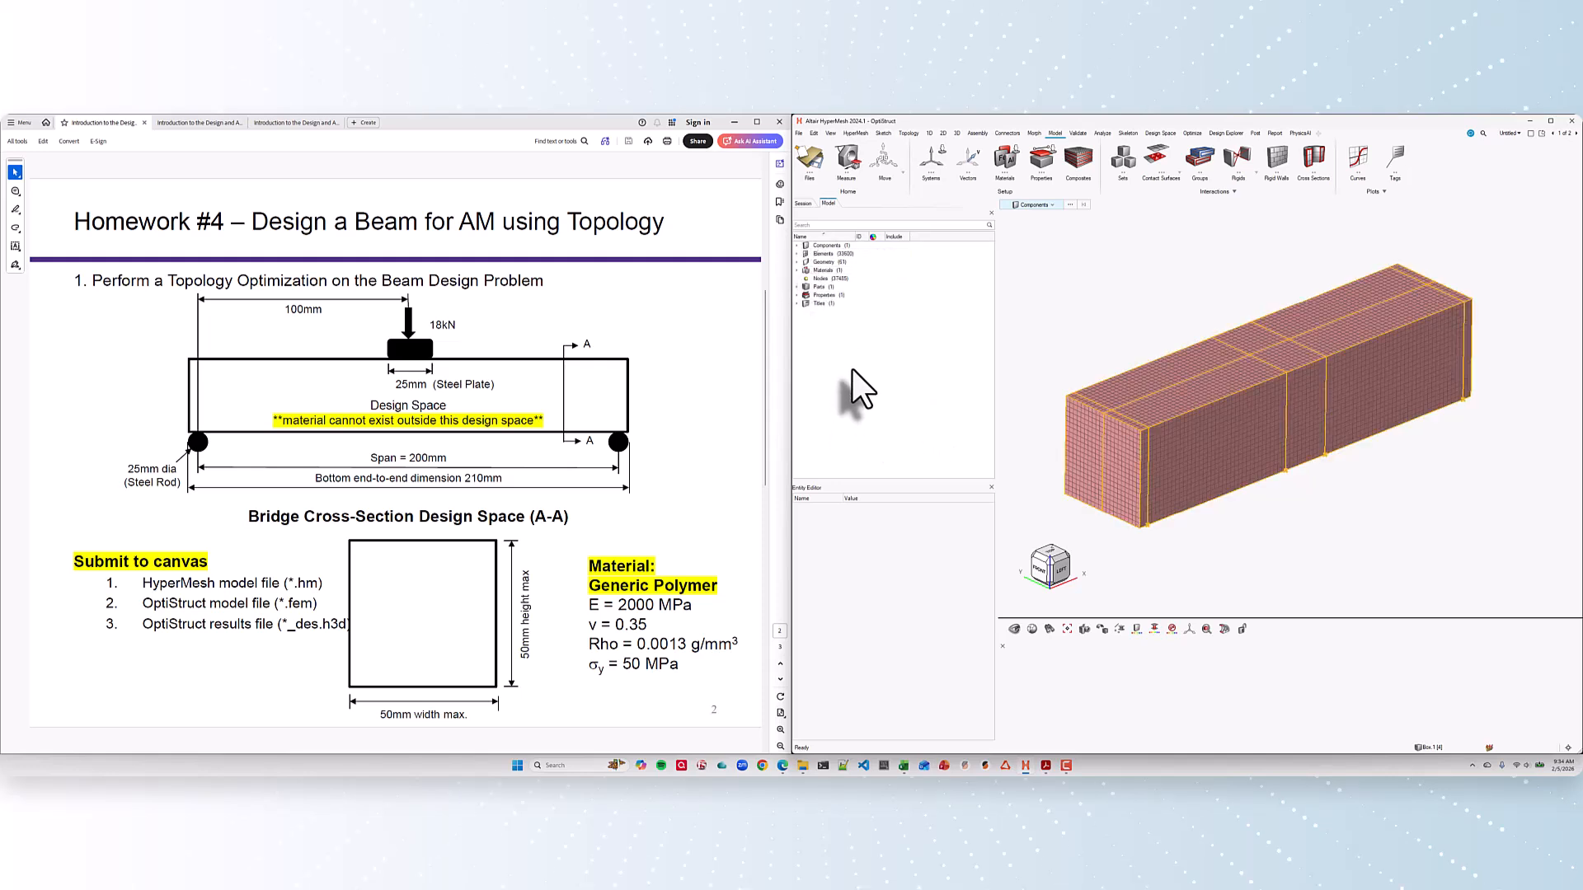
Step: Create a load collector named constraints and set its colour to red
right_click(853, 370)
mouse_move(859, 373)
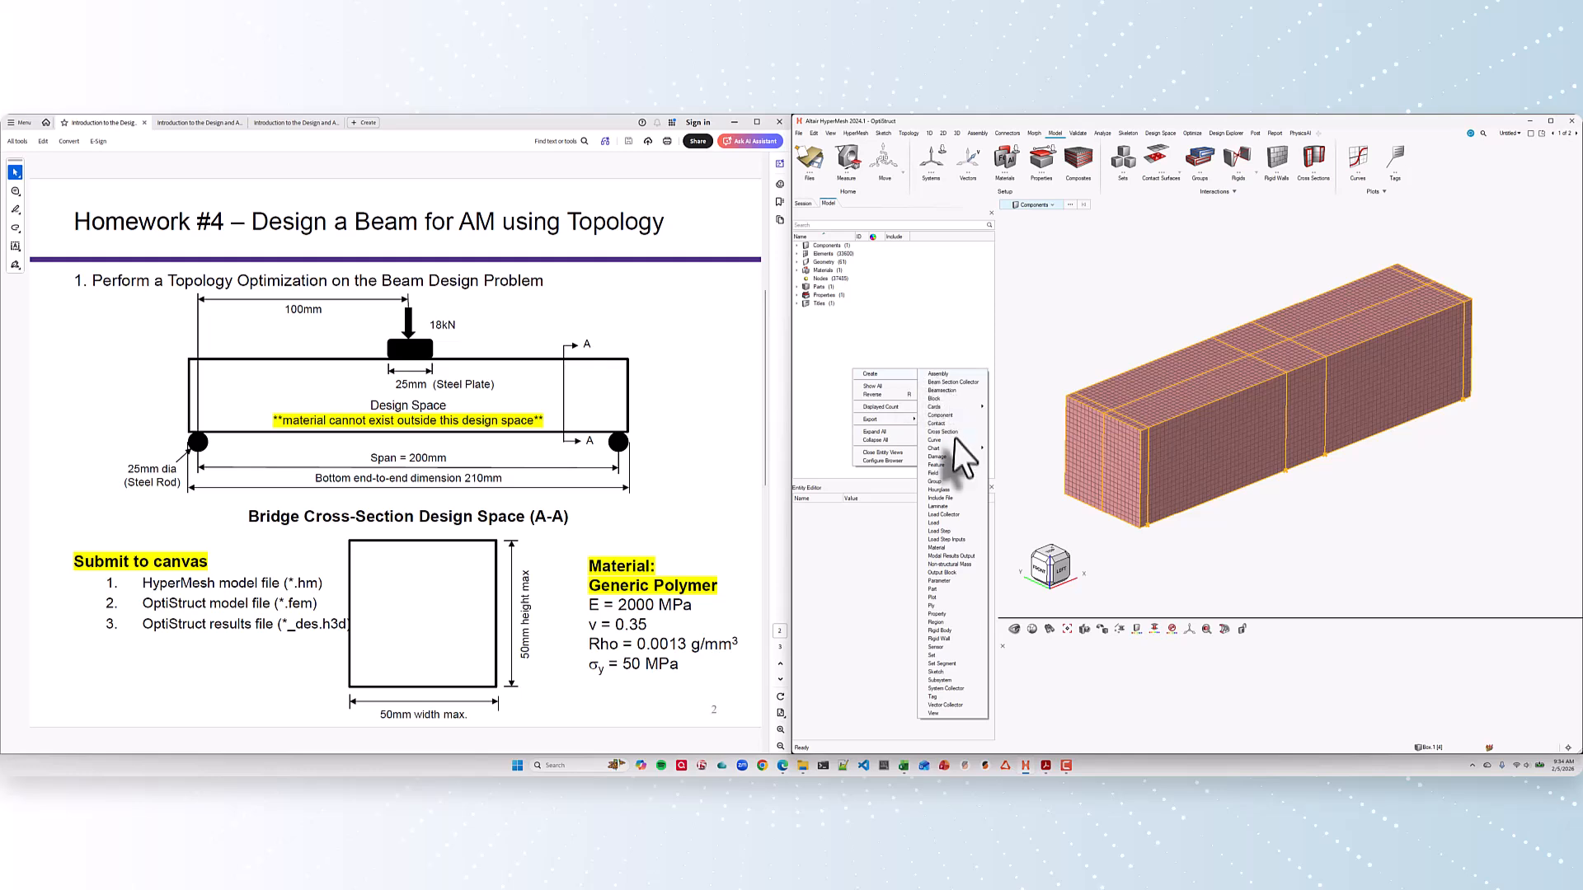
left_click(948, 513)
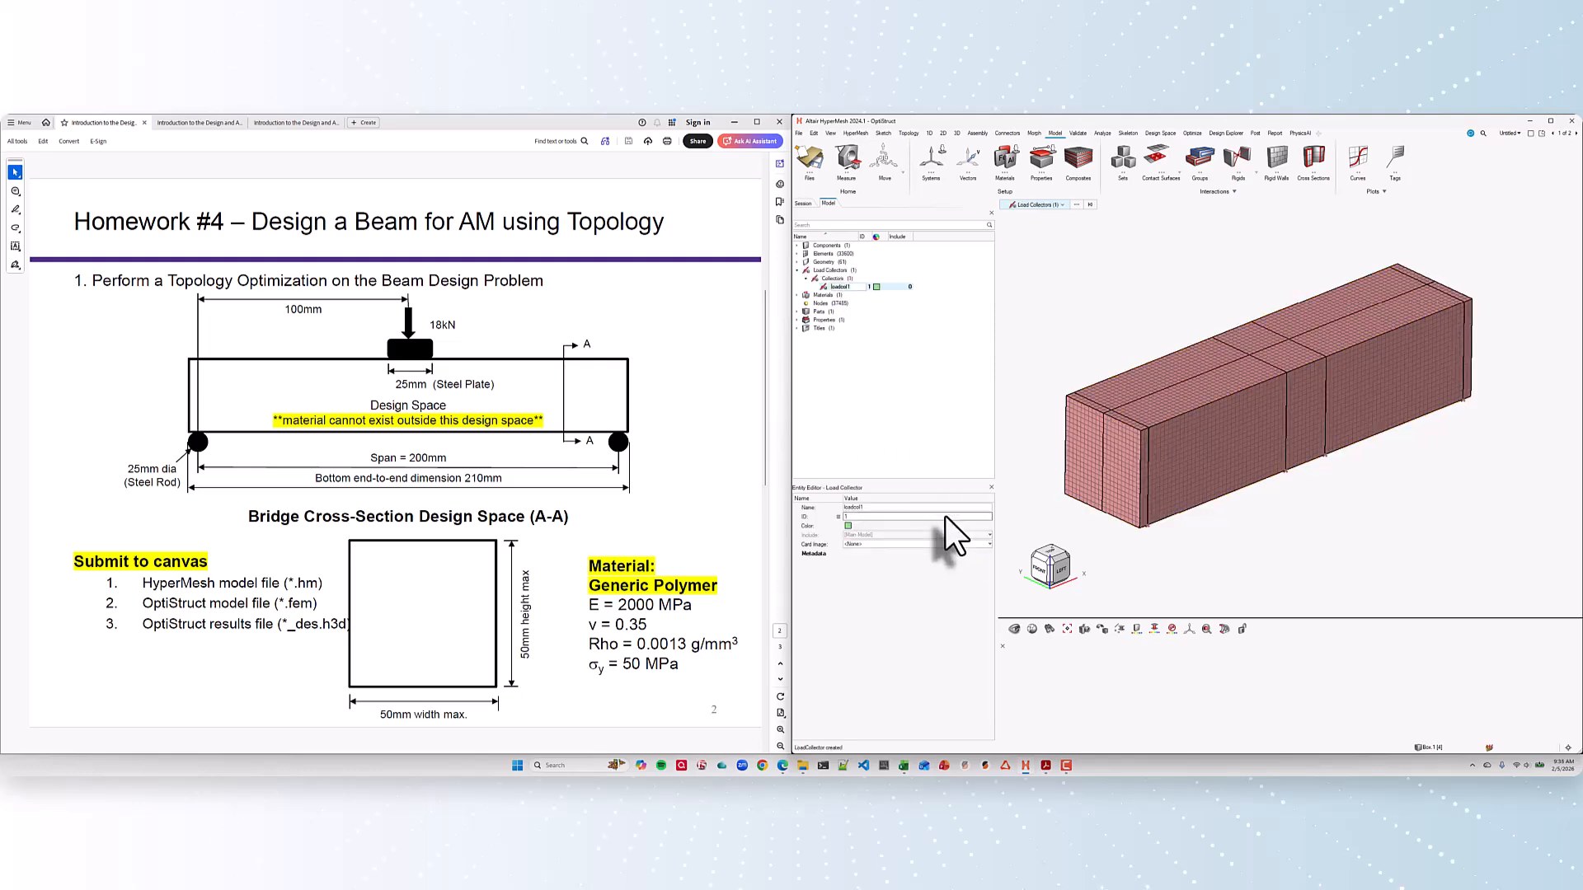
type("constraints")
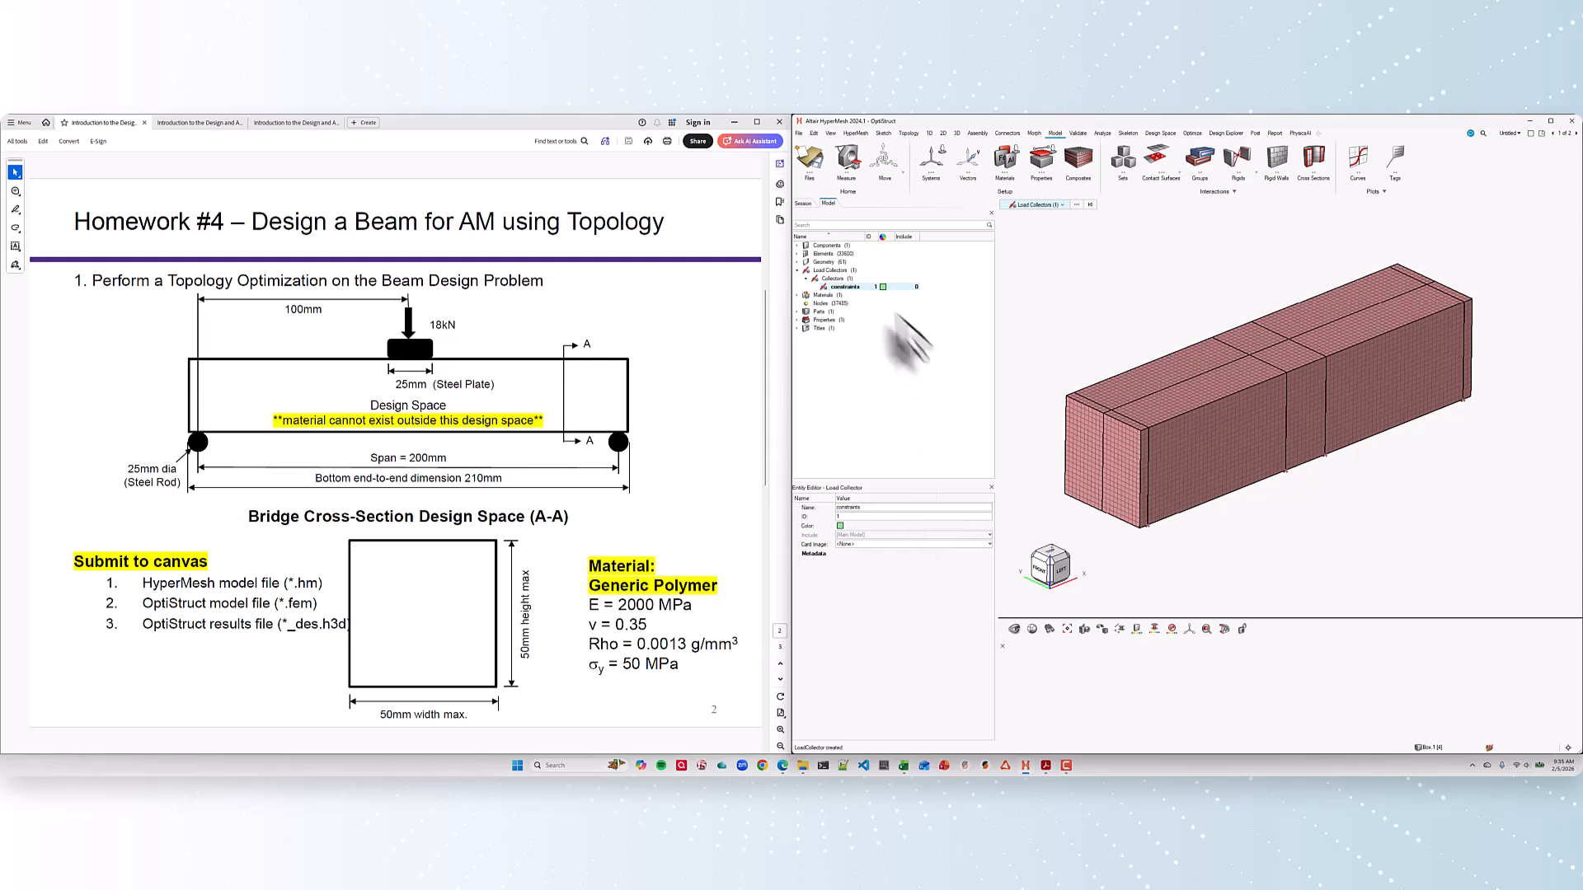
left_click(883, 286)
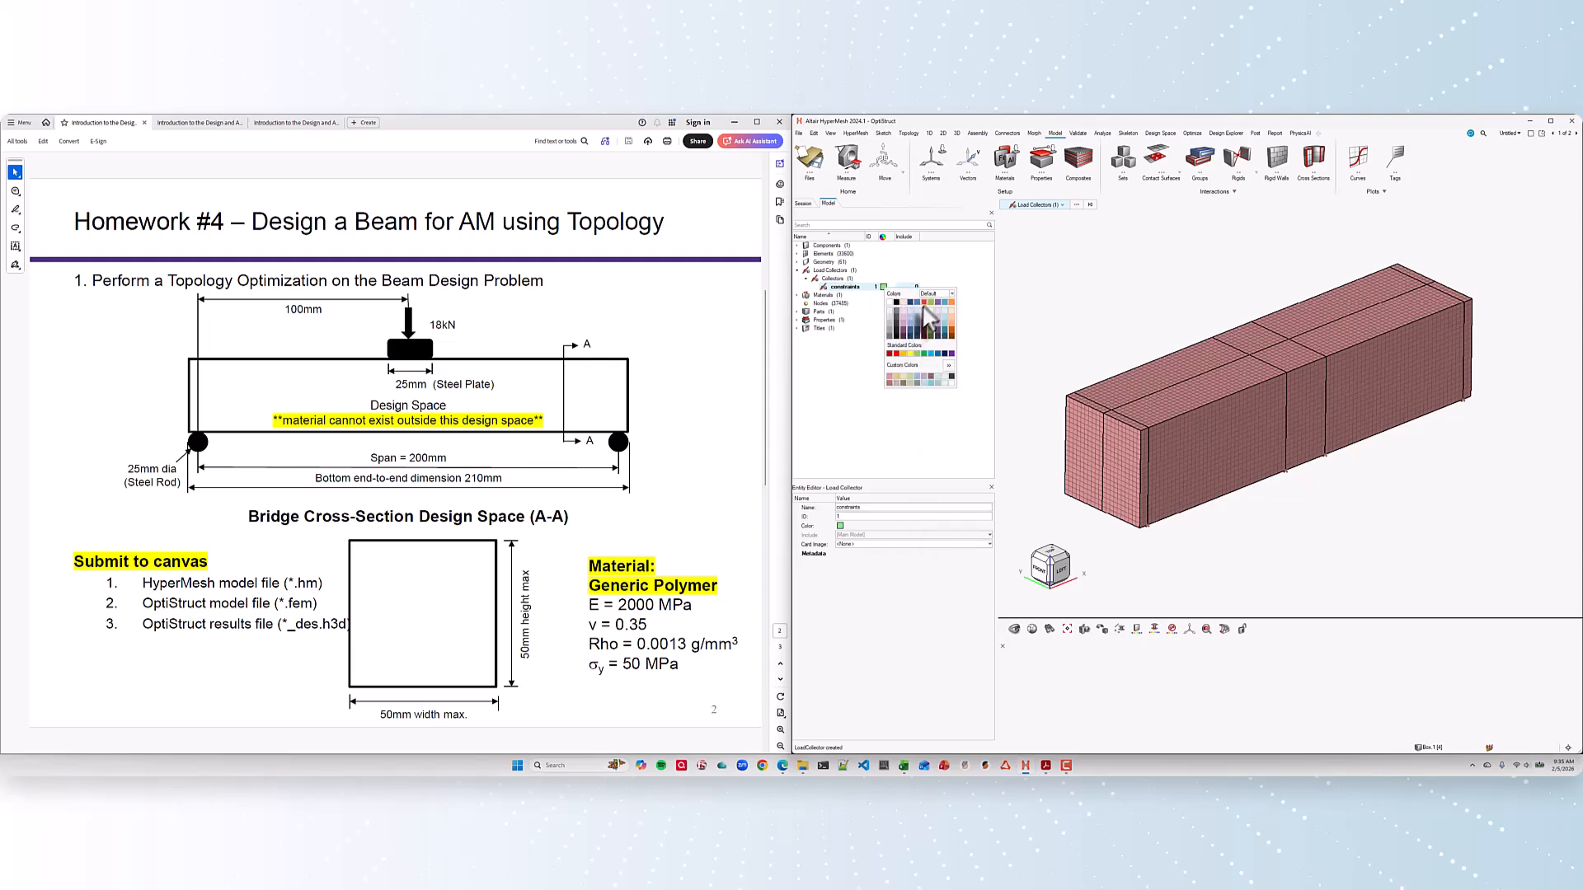
left_click(922, 303)
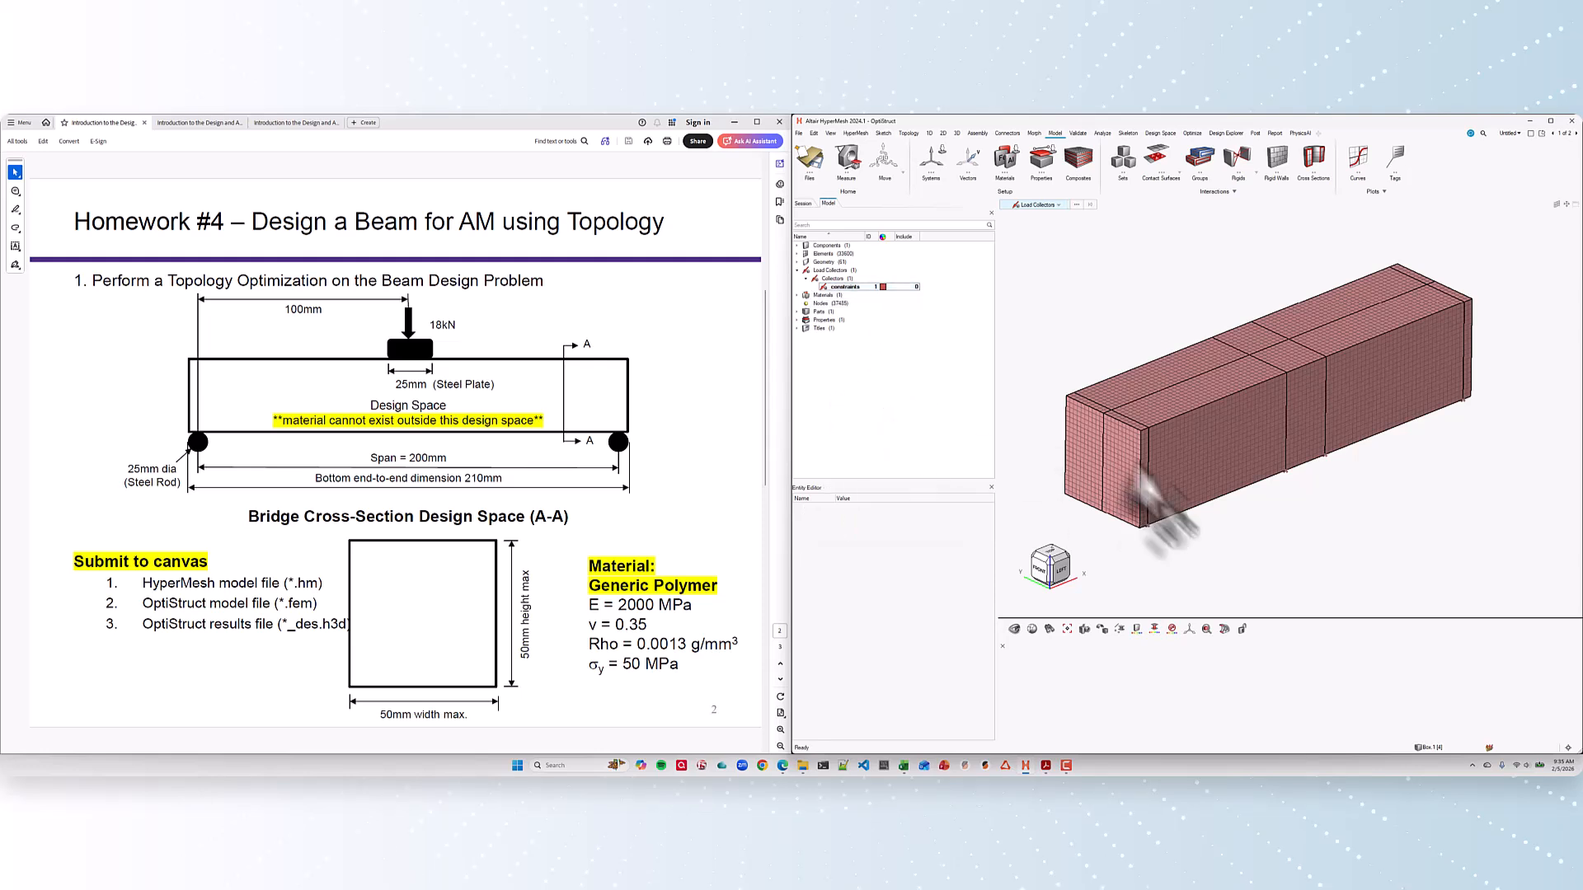
Step: Start a constraint definition and select the nodes by path along the support partition line near one end of the beam's bottom face
middle_click_drag(1444, 491, 1548, 496)
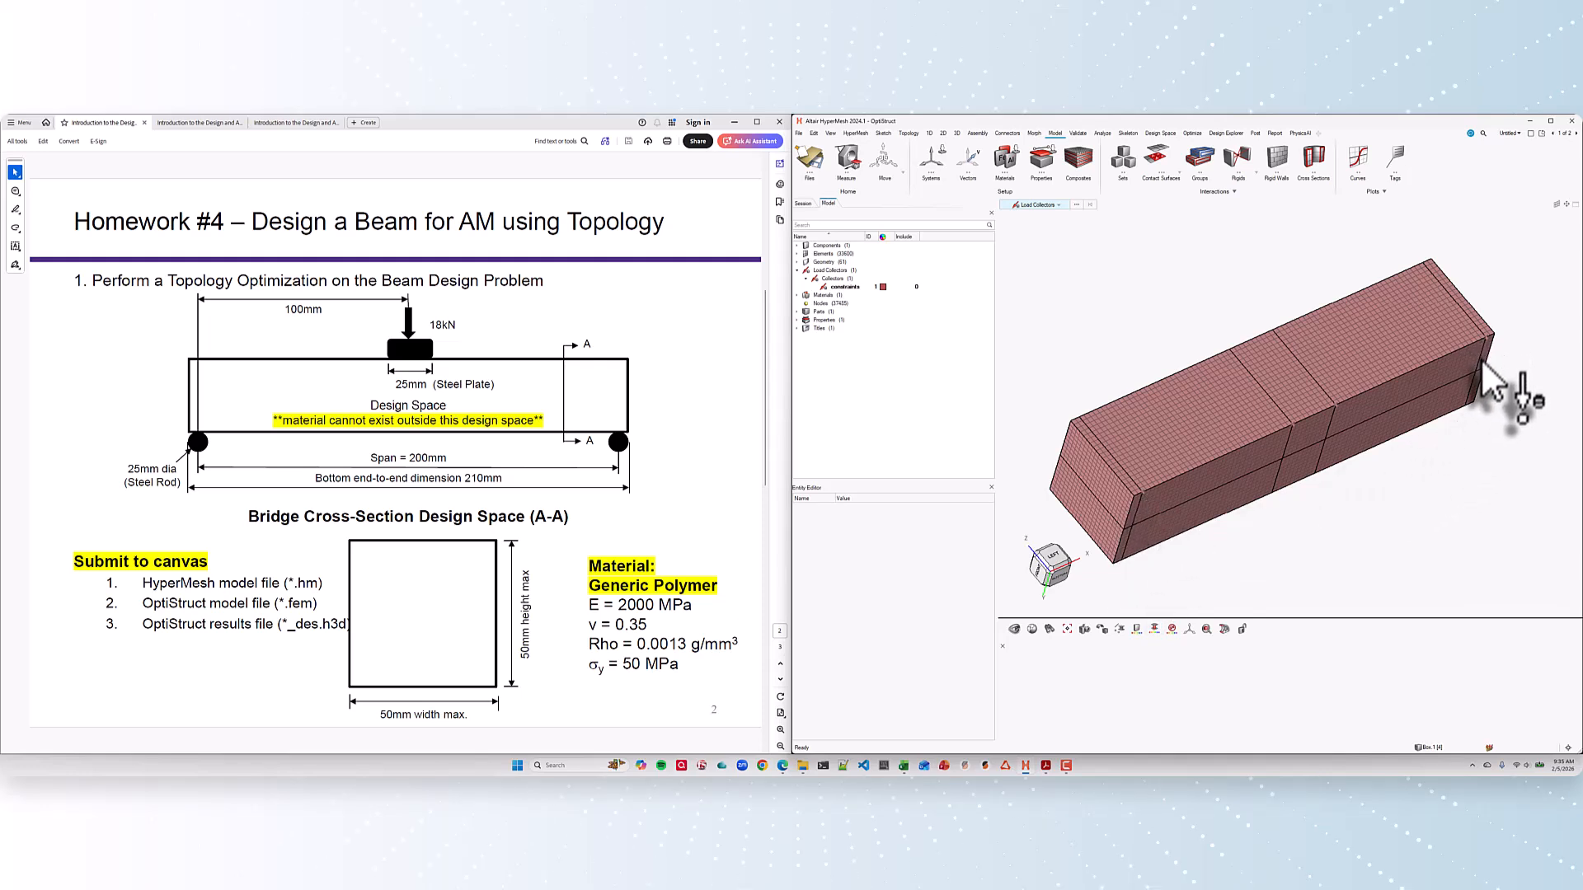
mouse_move(1421, 500)
middle_mouse_down()
mouse_move(1447, 515)
mouse_move(1446, 499)
middle_mouse_up()
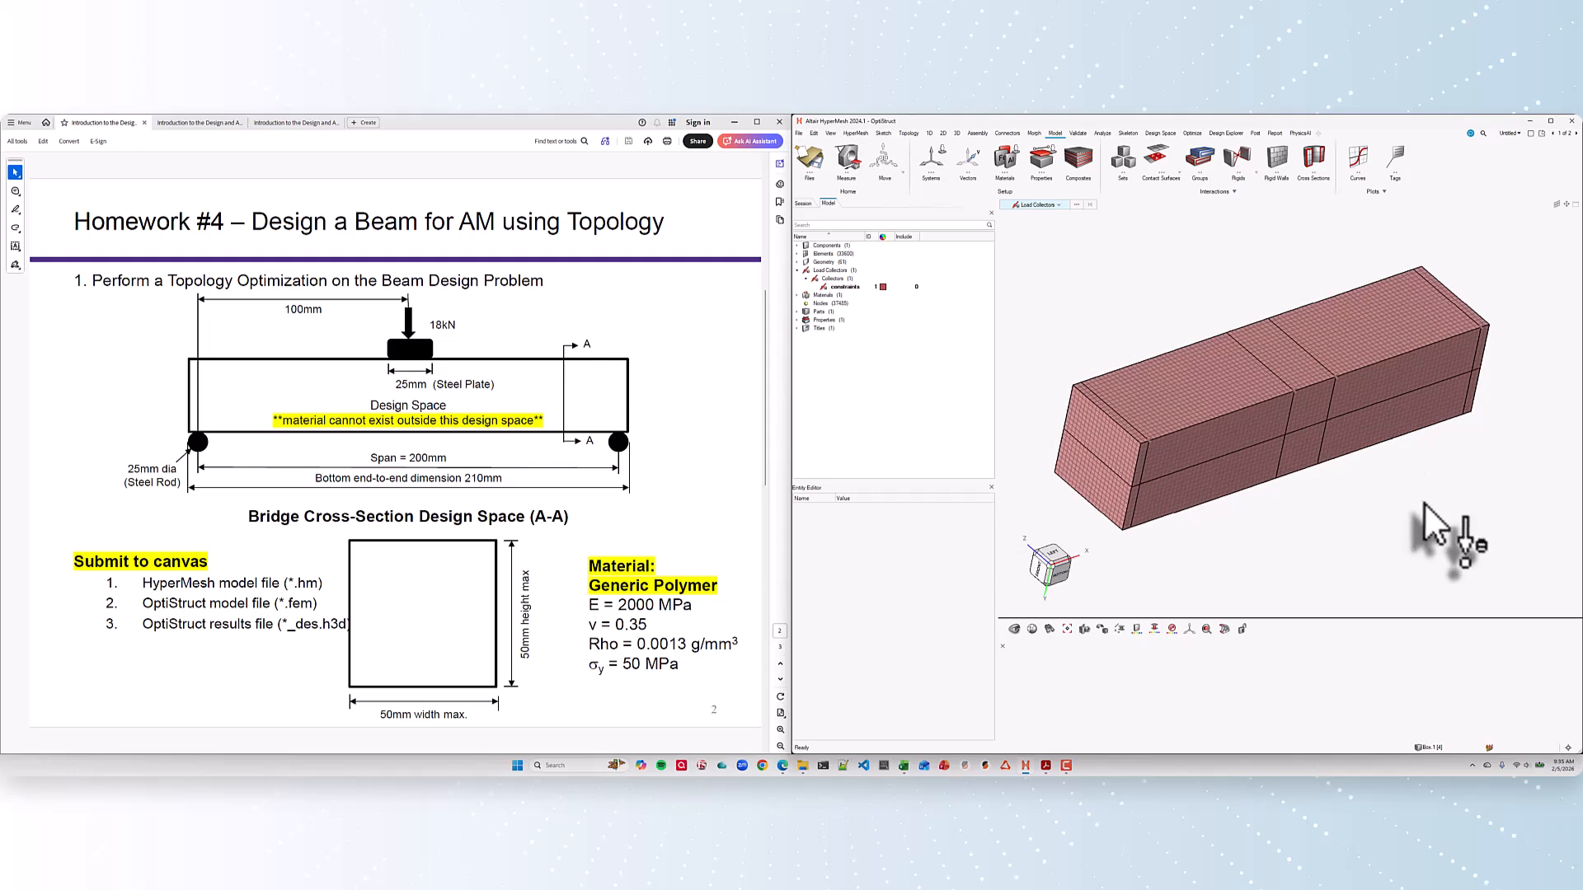
mouse_move(1447, 528)
right_mouse_down()
mouse_move(1490, 570)
mouse_move(1434, 548)
right_mouse_up()
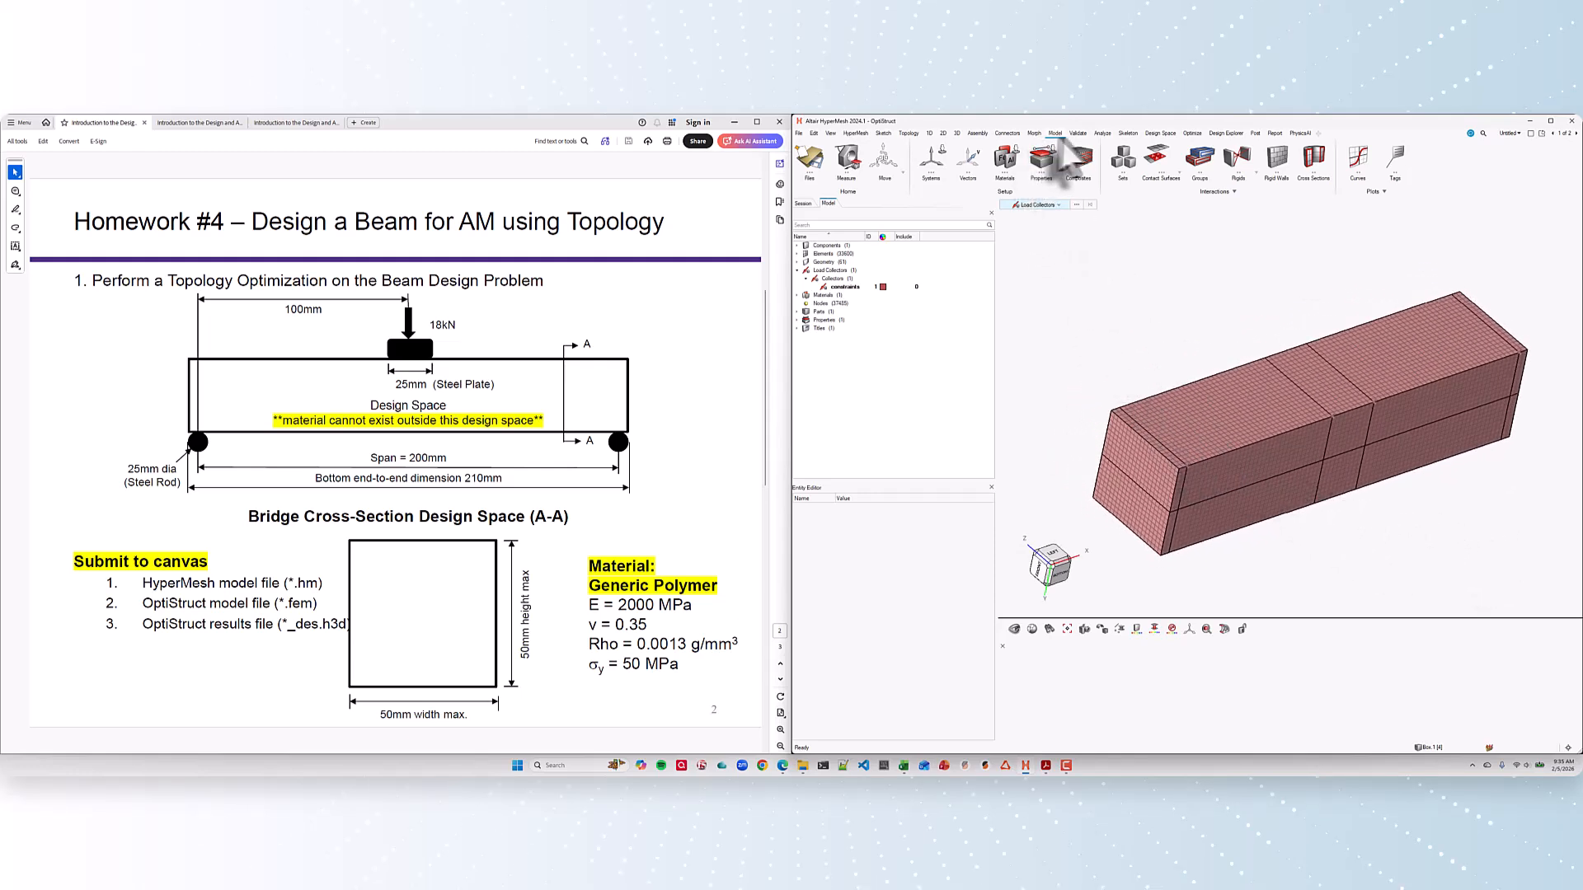
left_click(1103, 133)
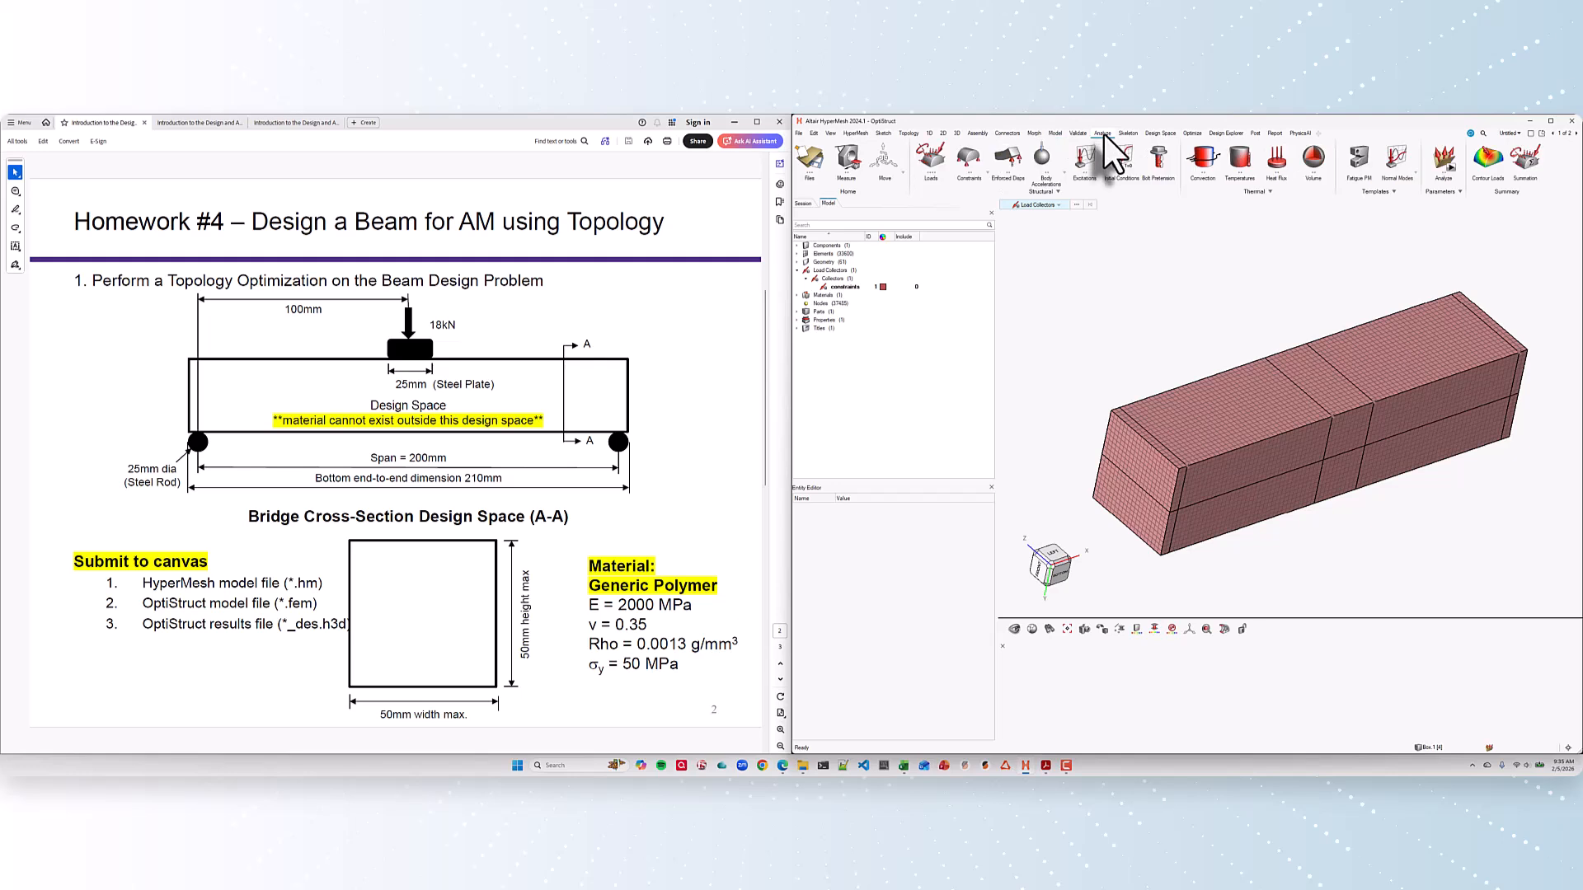
left_click(968, 158)
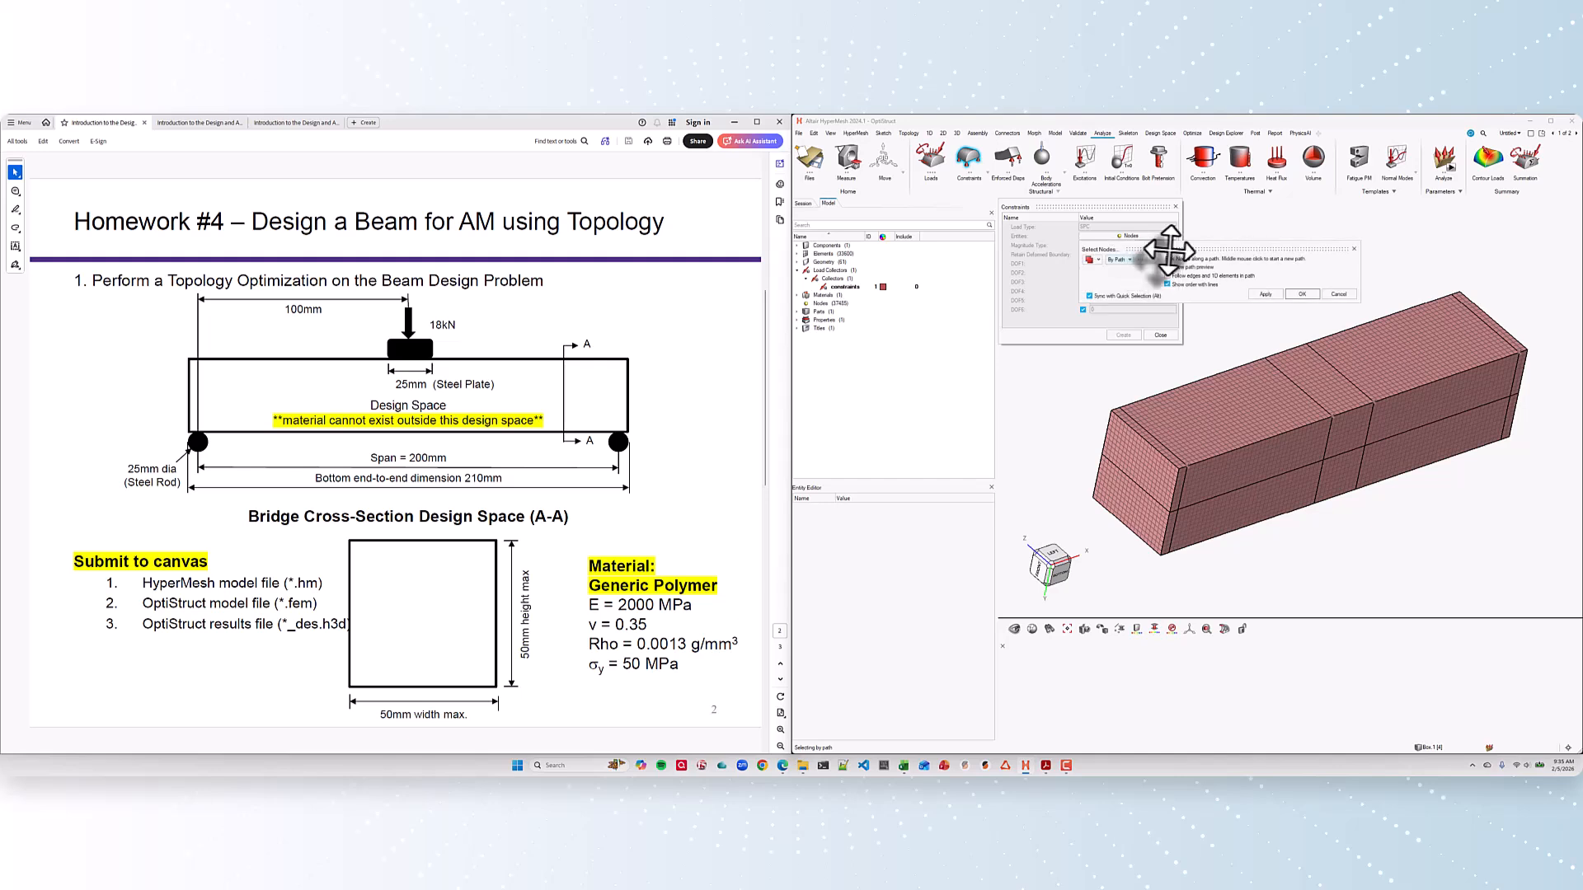
left_click(1148, 245)
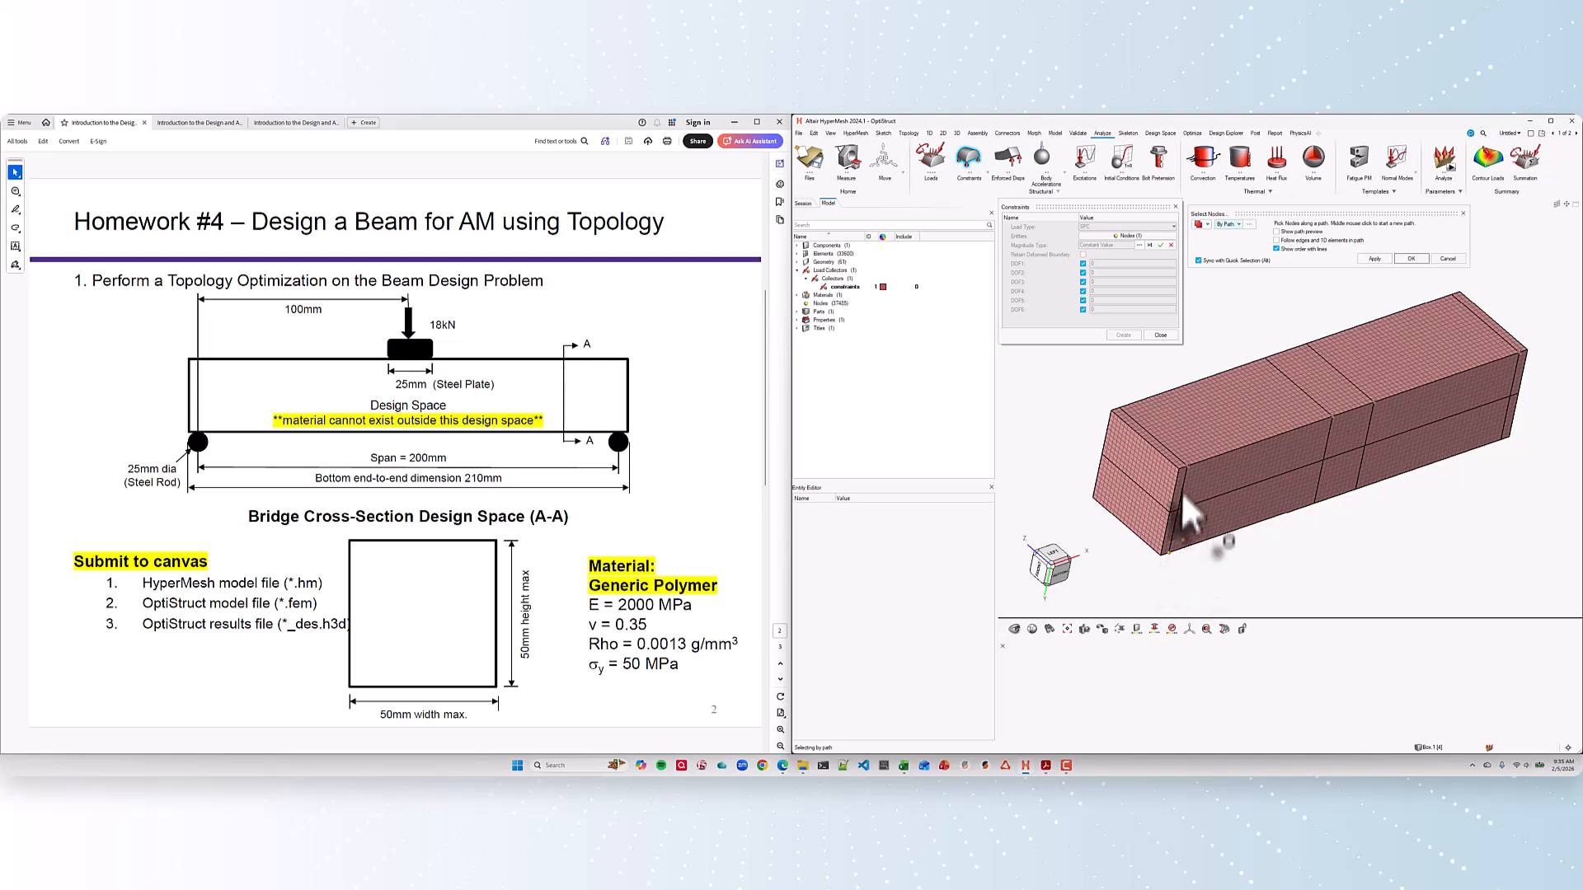
left_click(1187, 467)
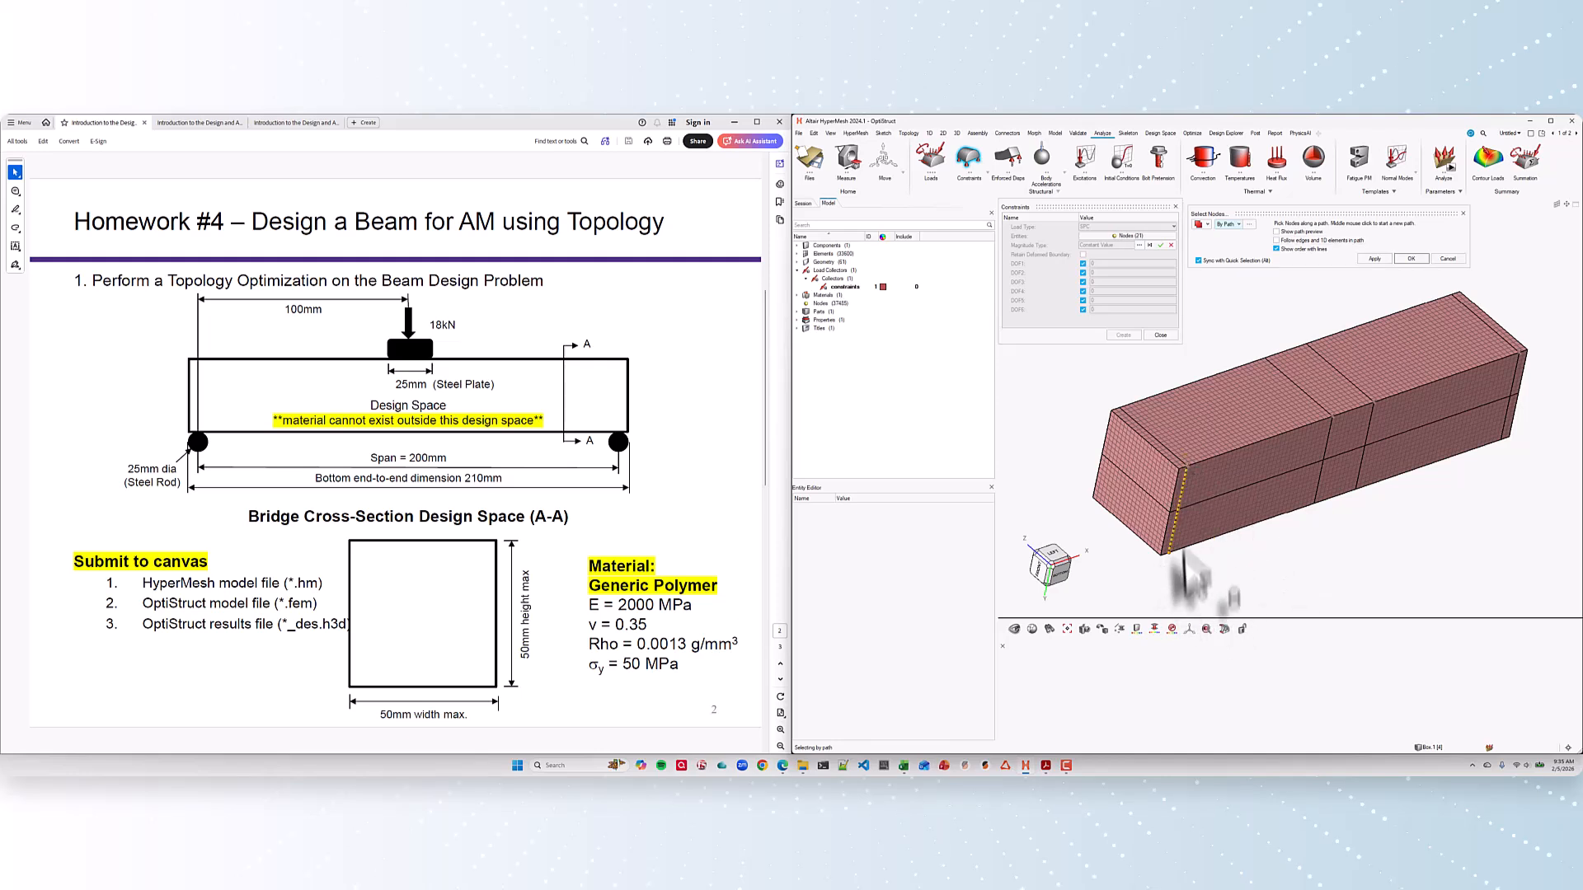
left_click(1412, 259)
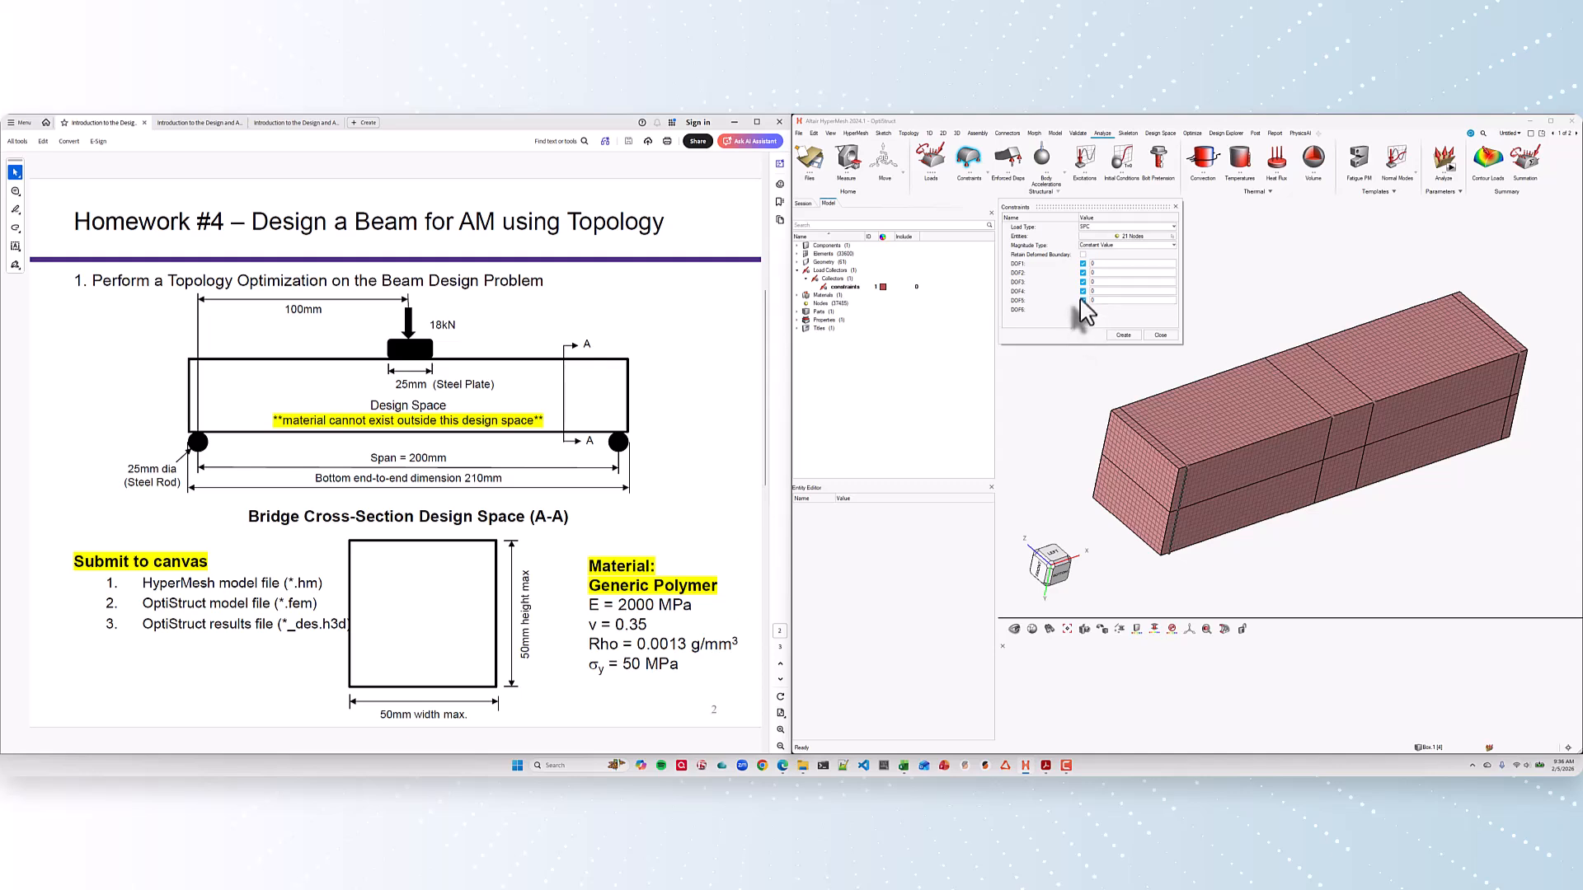
Step: Release DOF2, DOF4, DOF5 and DOF6, keep DOF1 and DOF3 at 0, and create the SPC constraints on the selected support nodes
left_click(1081, 300)
left_click(1082, 291)
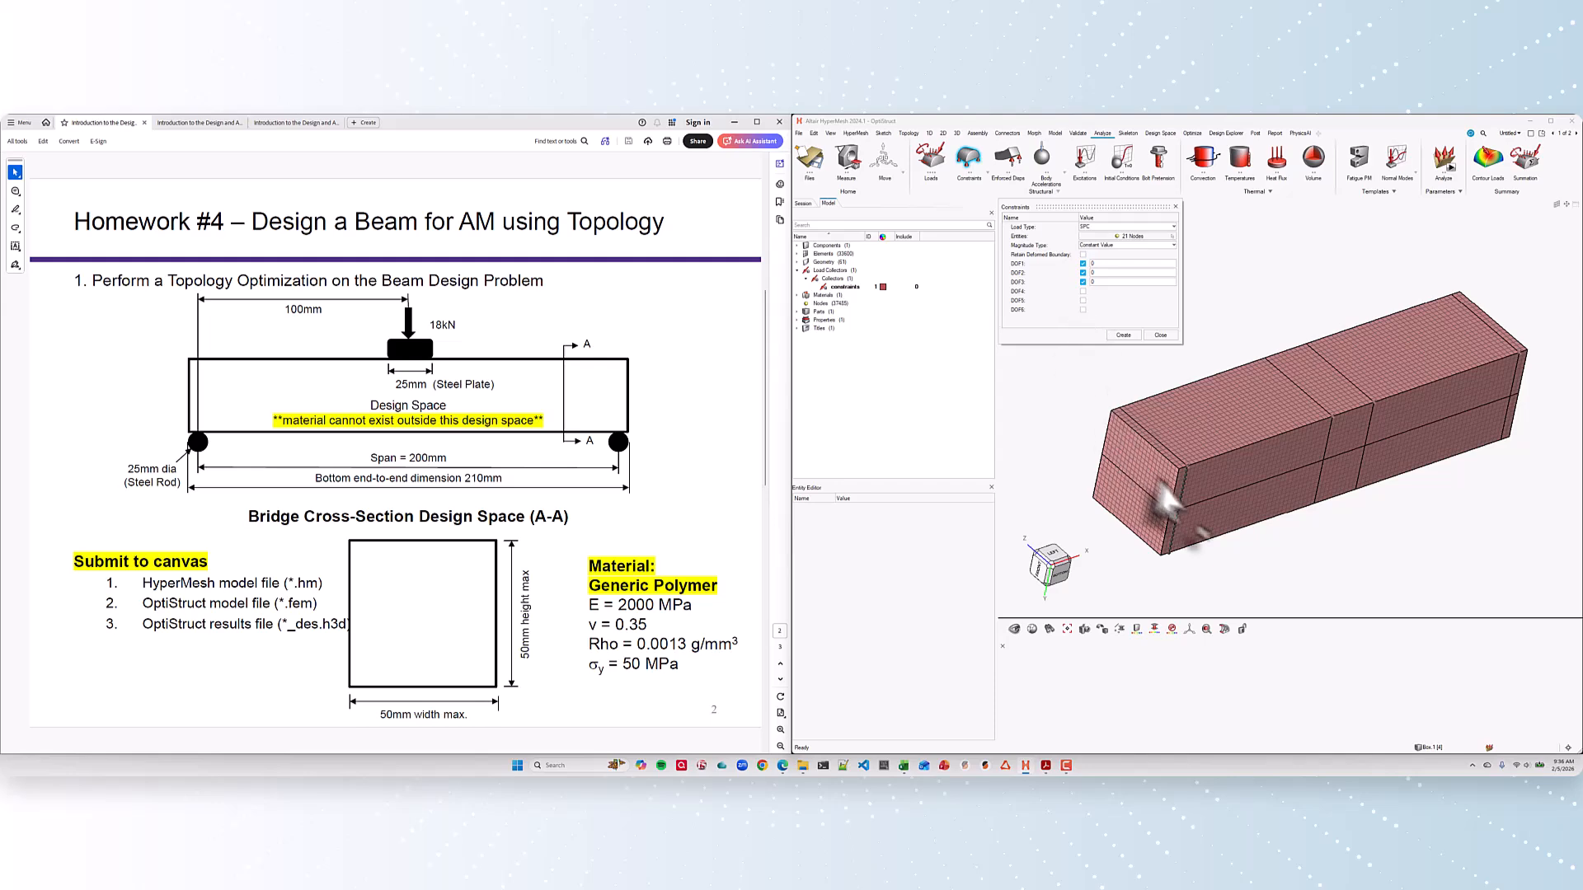
middle_click_drag(1442, 603, 1431, 530)
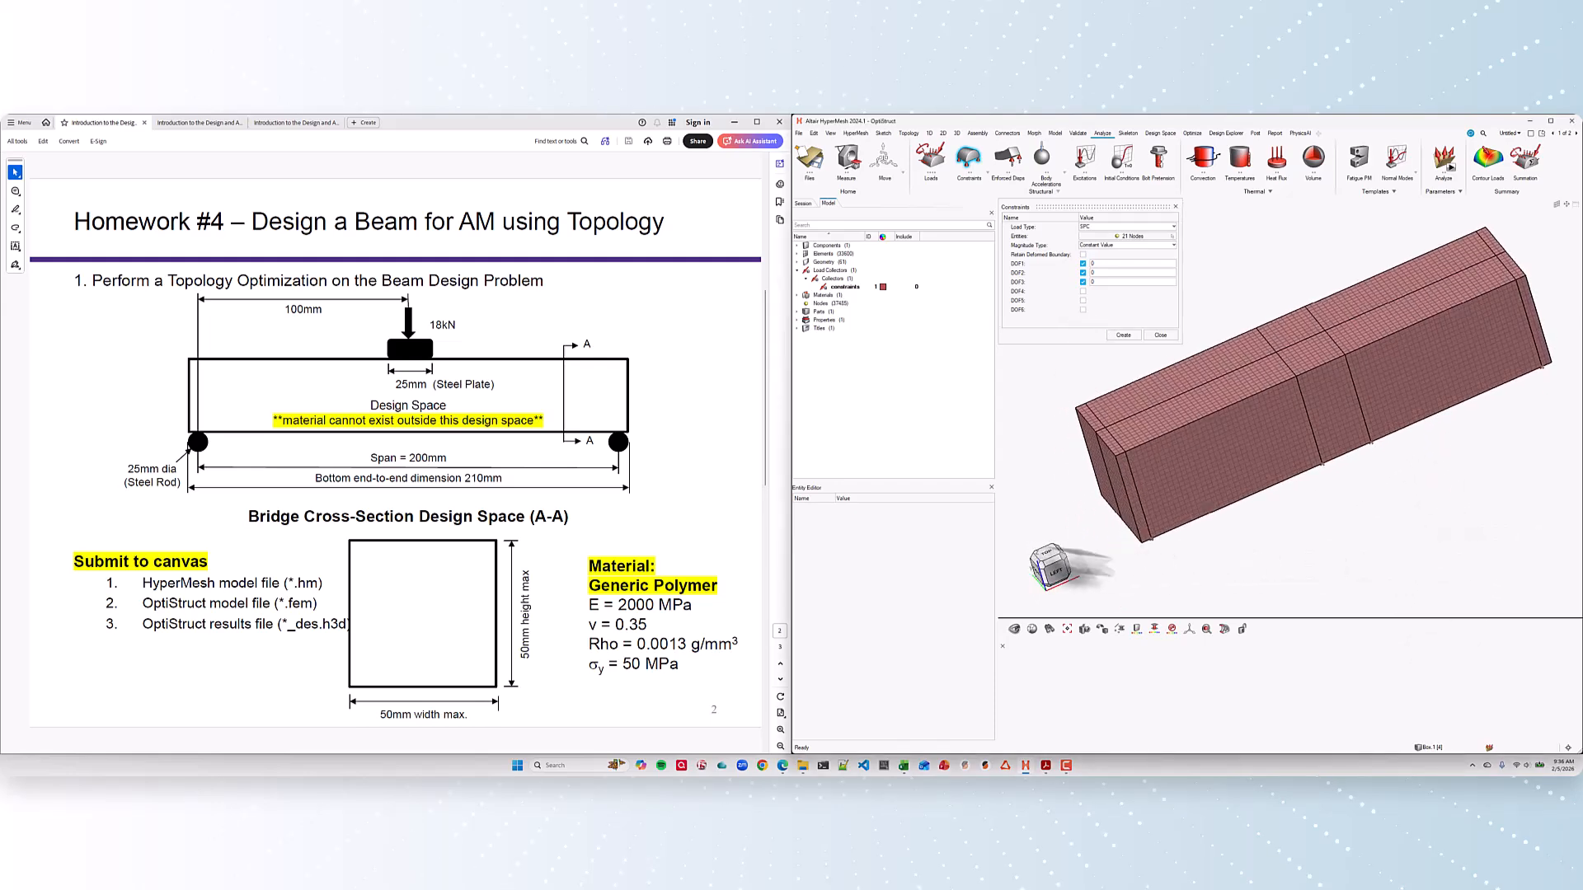
middle_click_drag(1048, 456, 1064, 429)
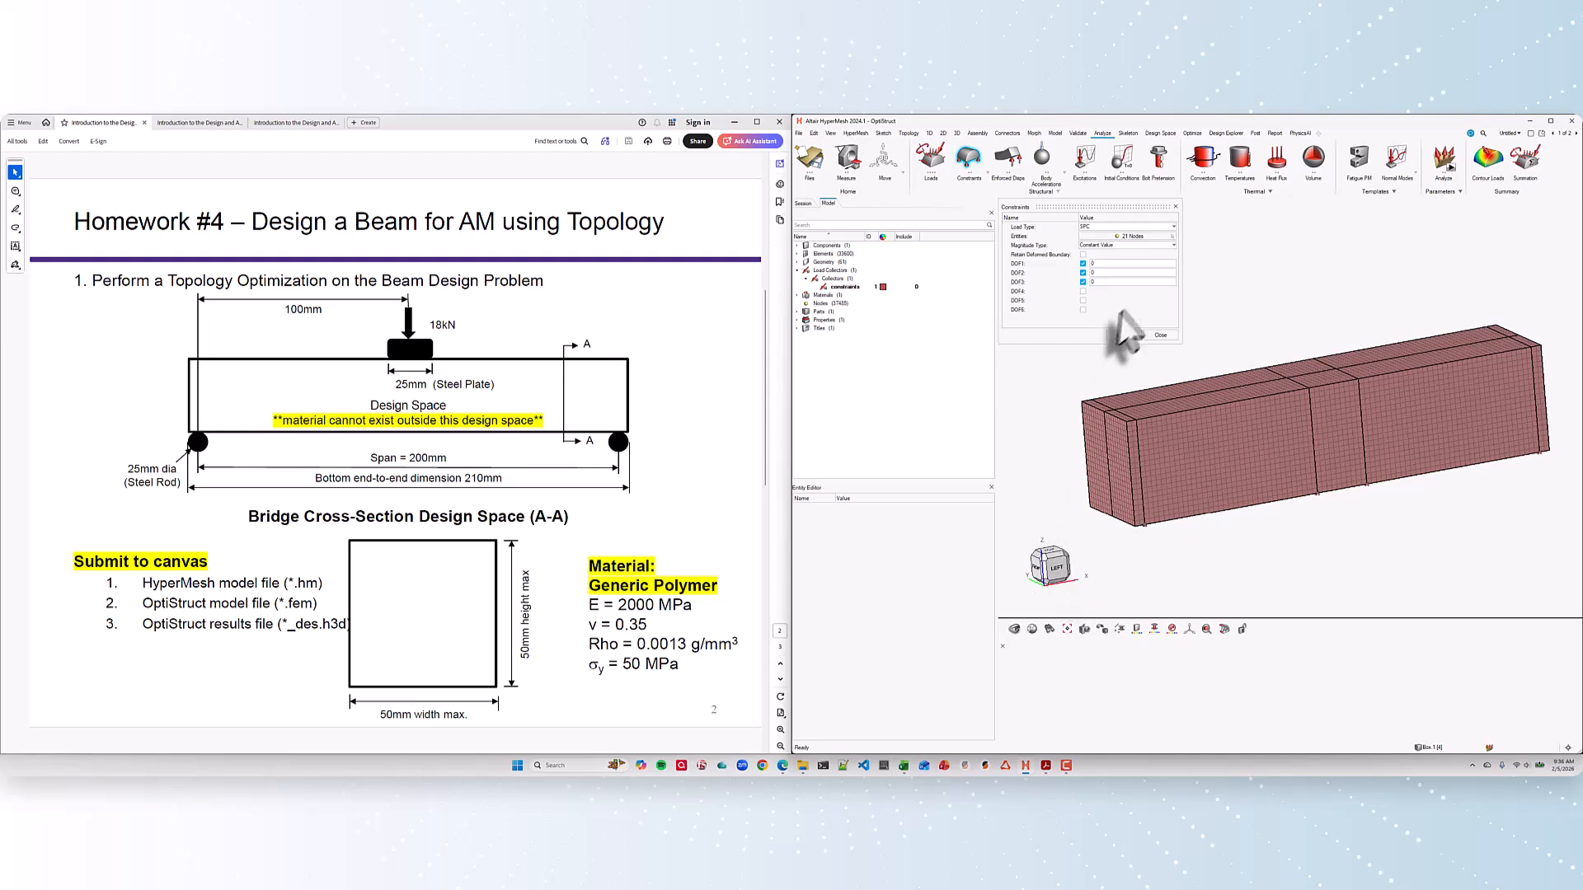
left_click(1083, 272)
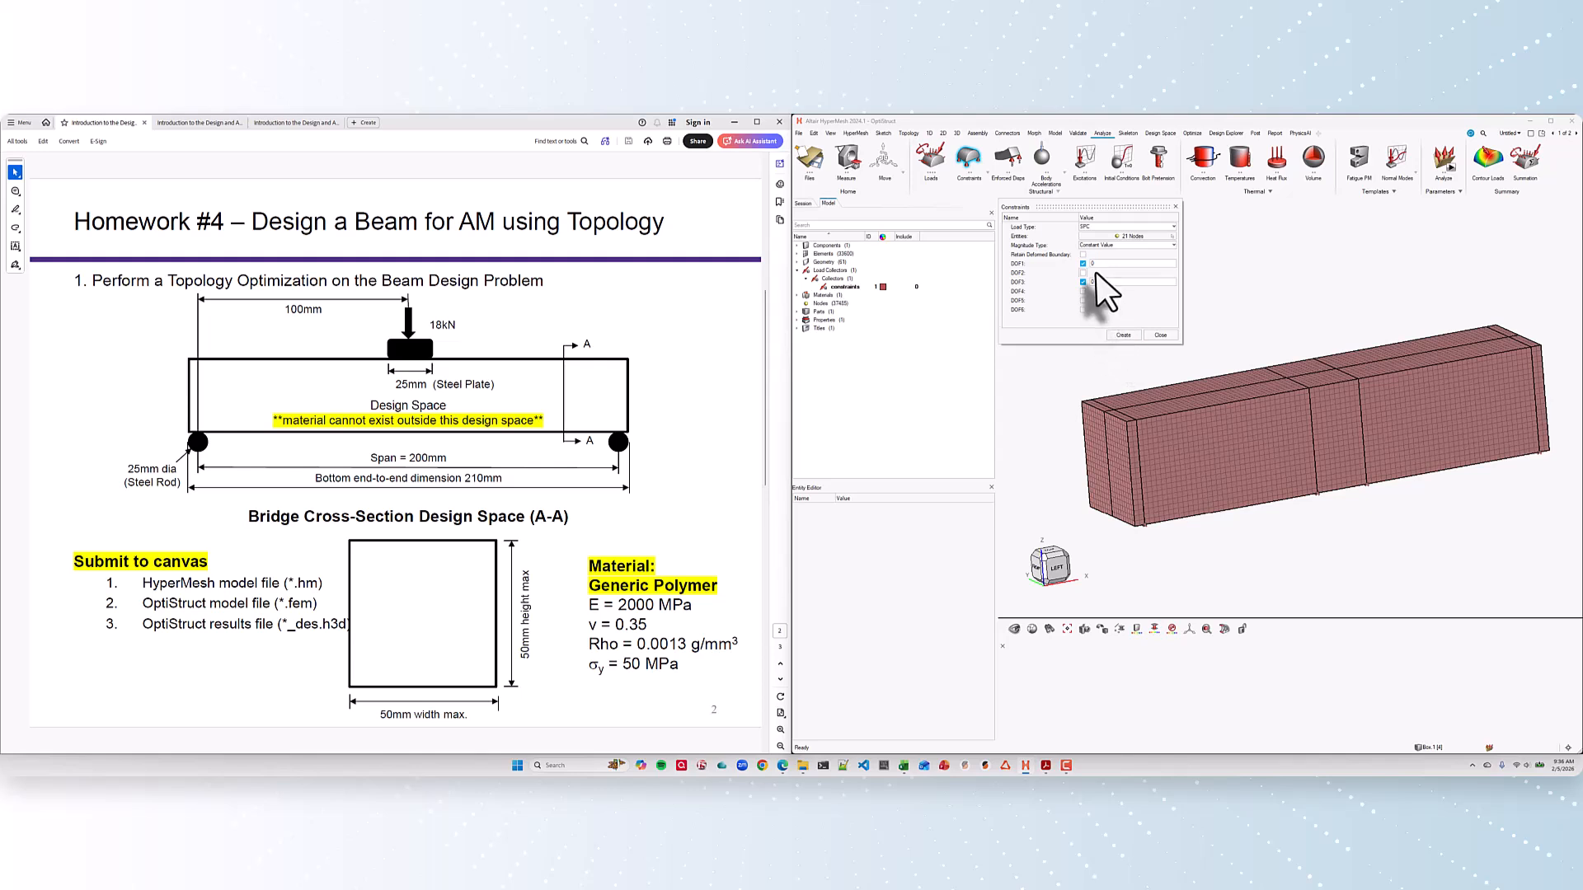
left_click(1124, 335)
middle_click_drag(1219, 548, 1459, 571)
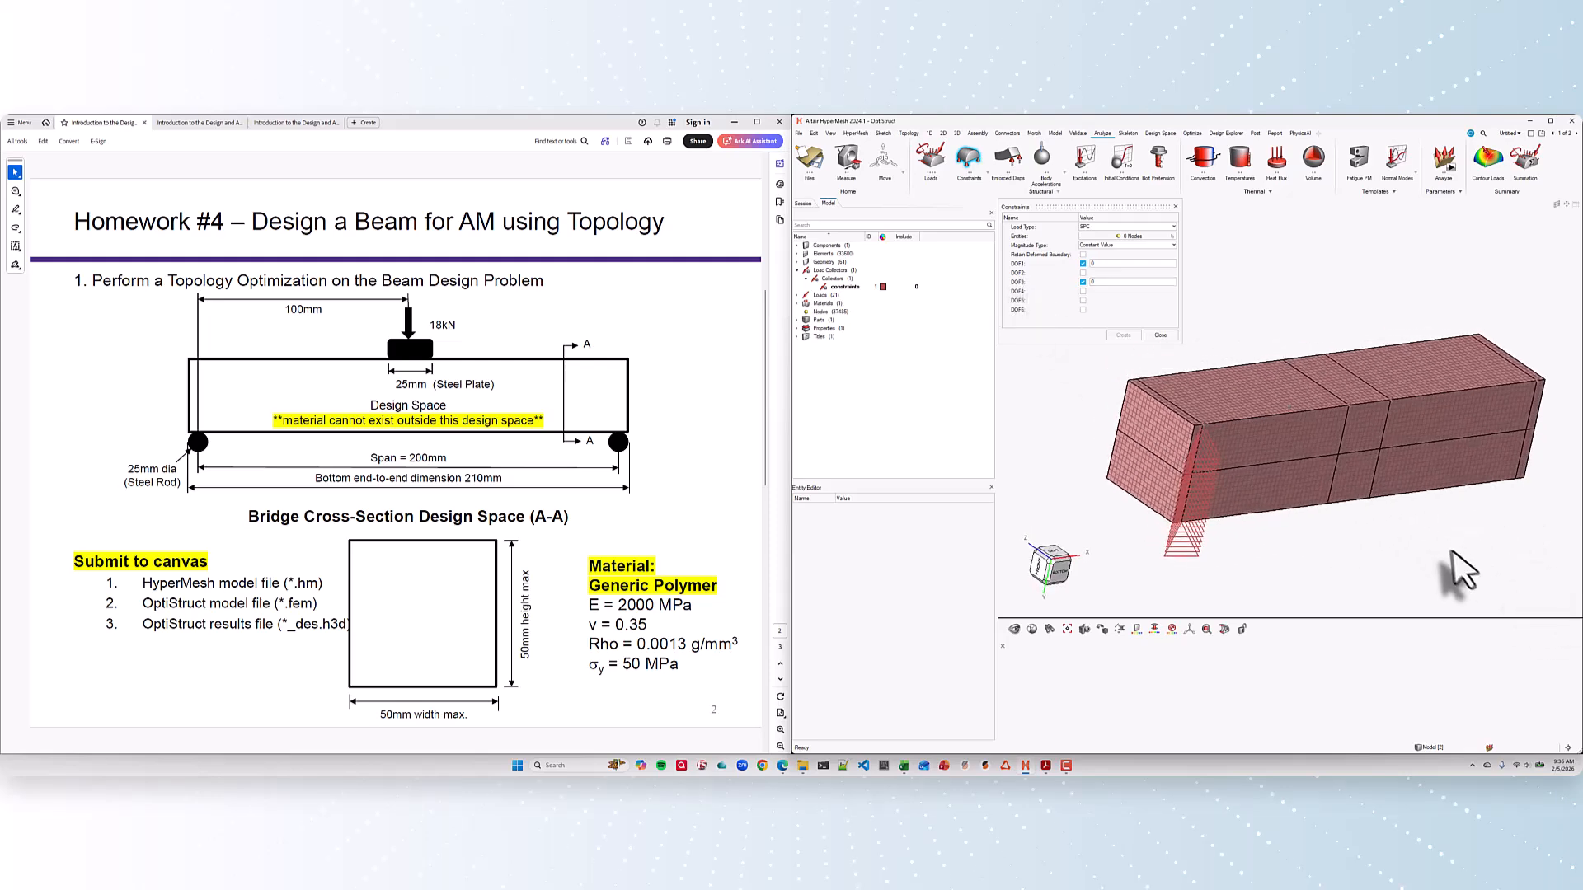
middle_click_drag(1299, 555, 1425, 527)
middle_click_drag(1525, 577, 1179, 515)
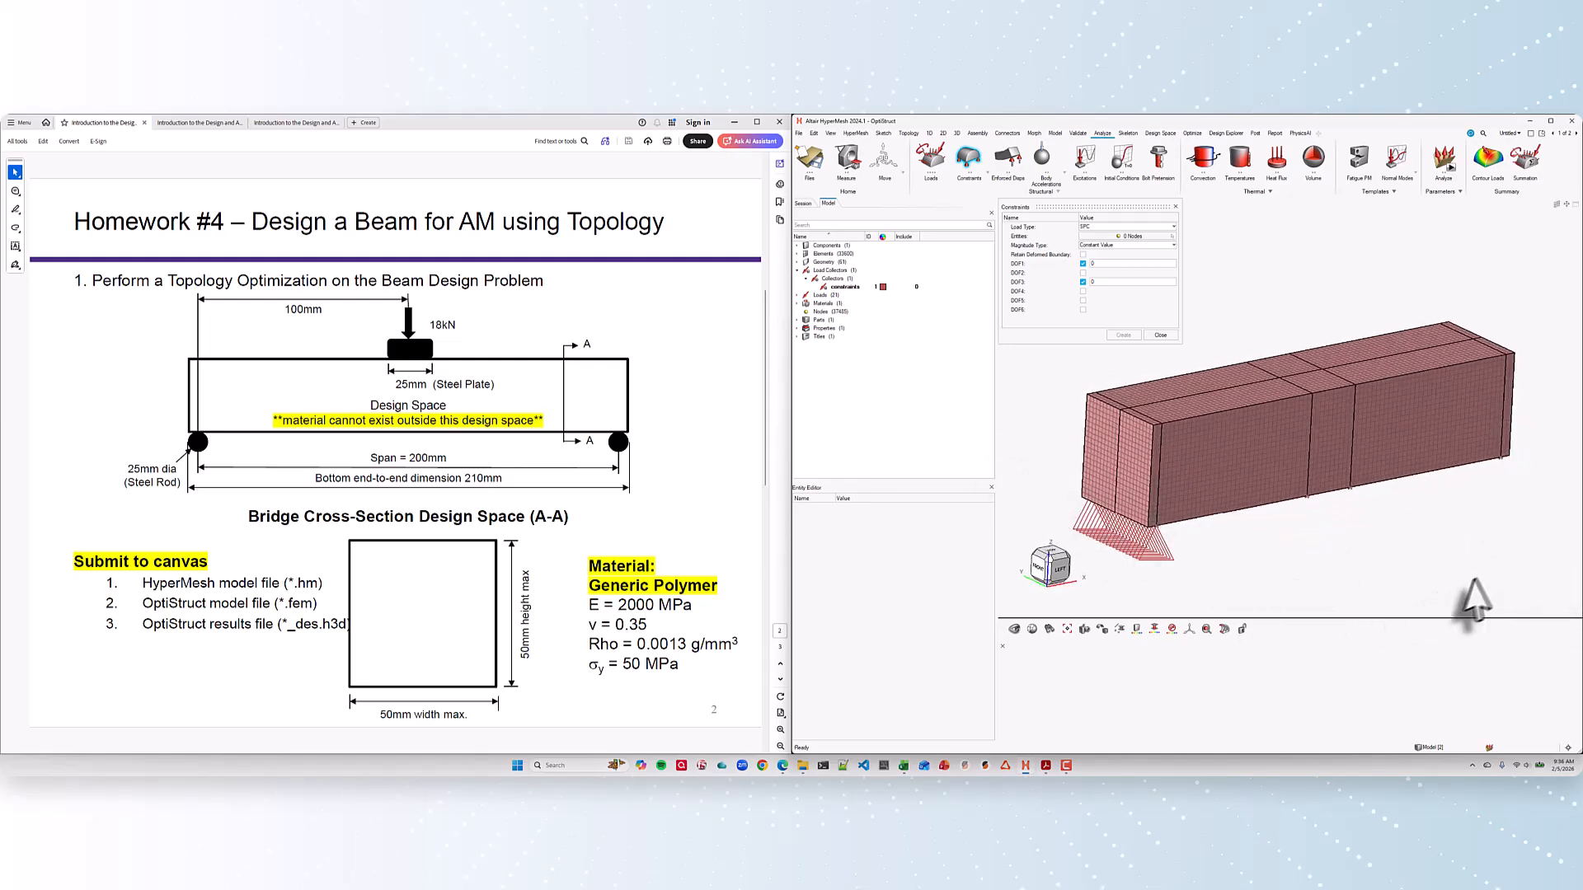
mouse_move(1473, 601)
middle_mouse_down()
mouse_move(1480, 495)
mouse_move(1483, 577)
mouse_move(1531, 561)
mouse_move(1538, 627)
mouse_move(1511, 587)
mouse_move(1443, 619)
mouse_move(1472, 589)
middle_mouse_up()
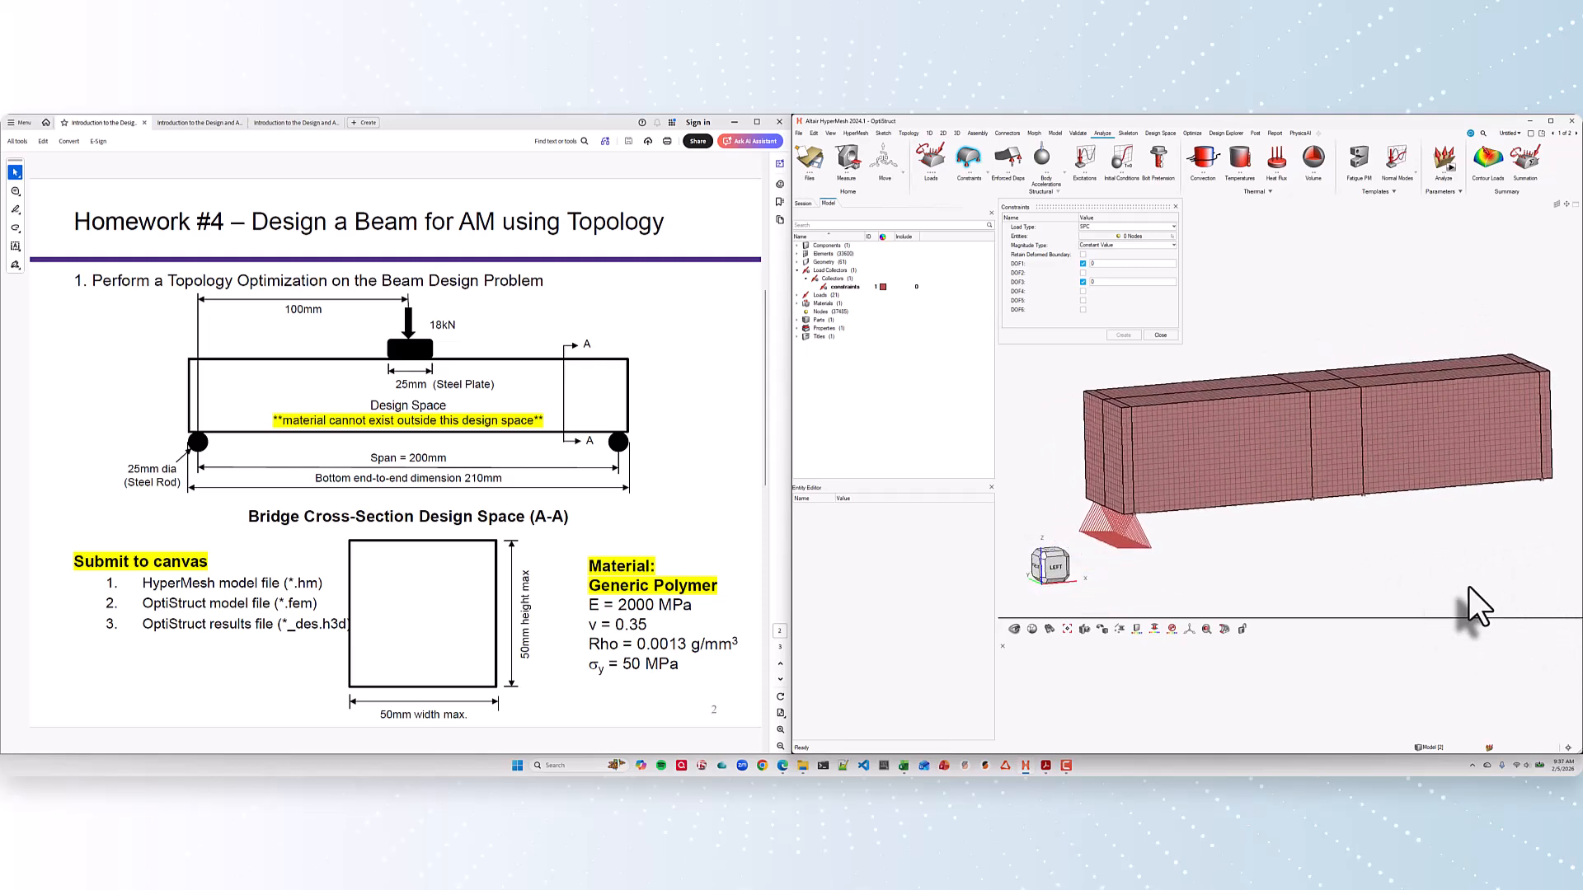
Step: Select the node midway along the first support line on the bottom face and create an SPC constraint holding only DOF2 at 0
middle_click_drag(1505, 581, 1375, 527)
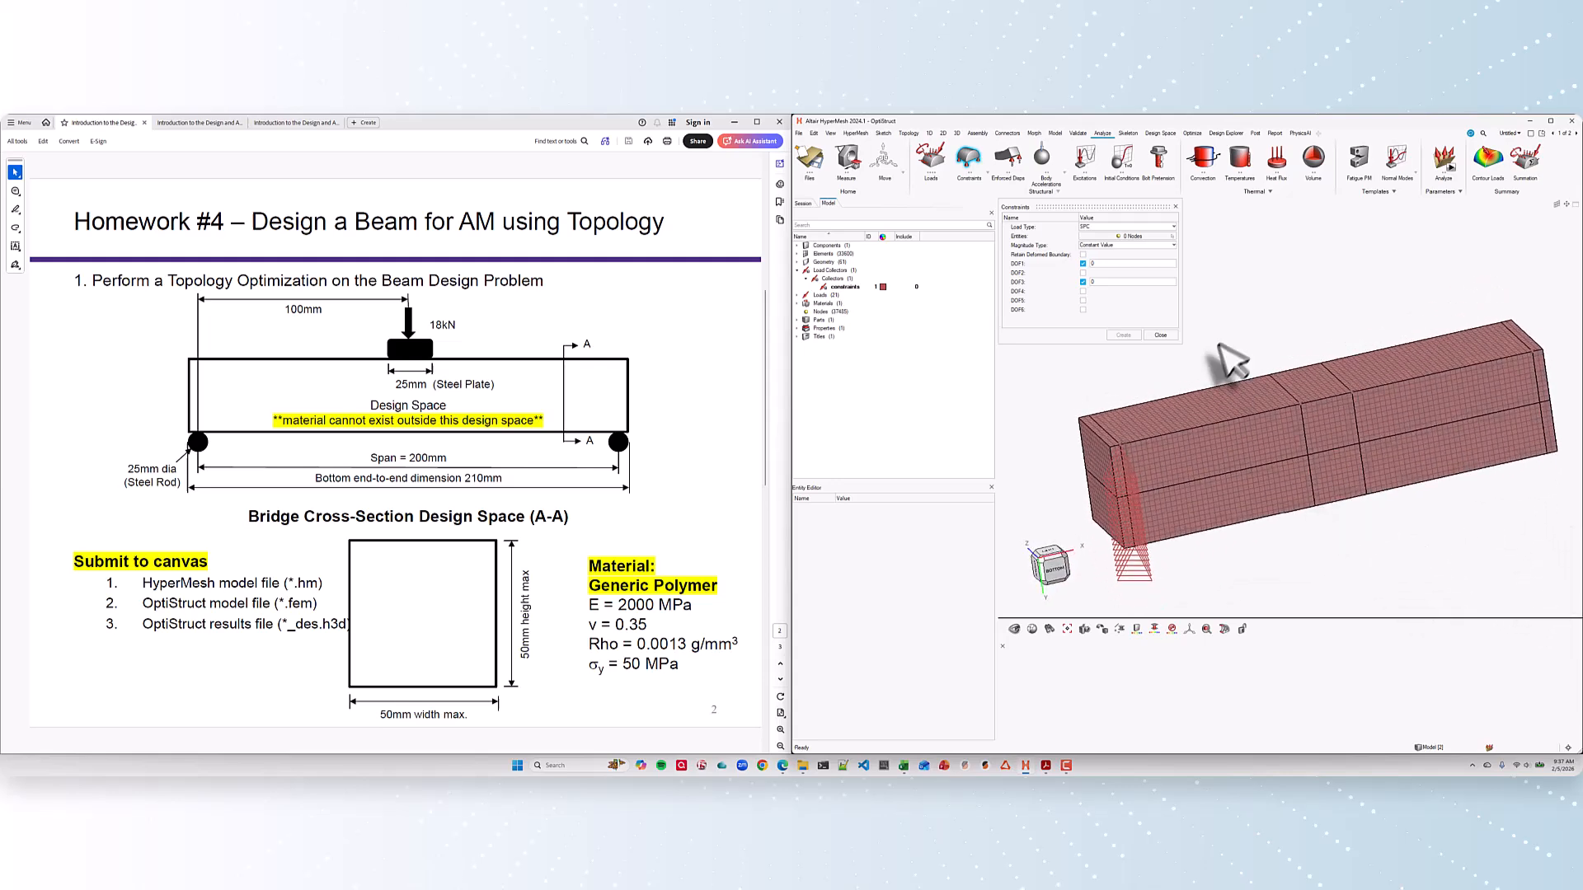
left_click(1121, 235)
scroll(1129, 495, "up", 5)
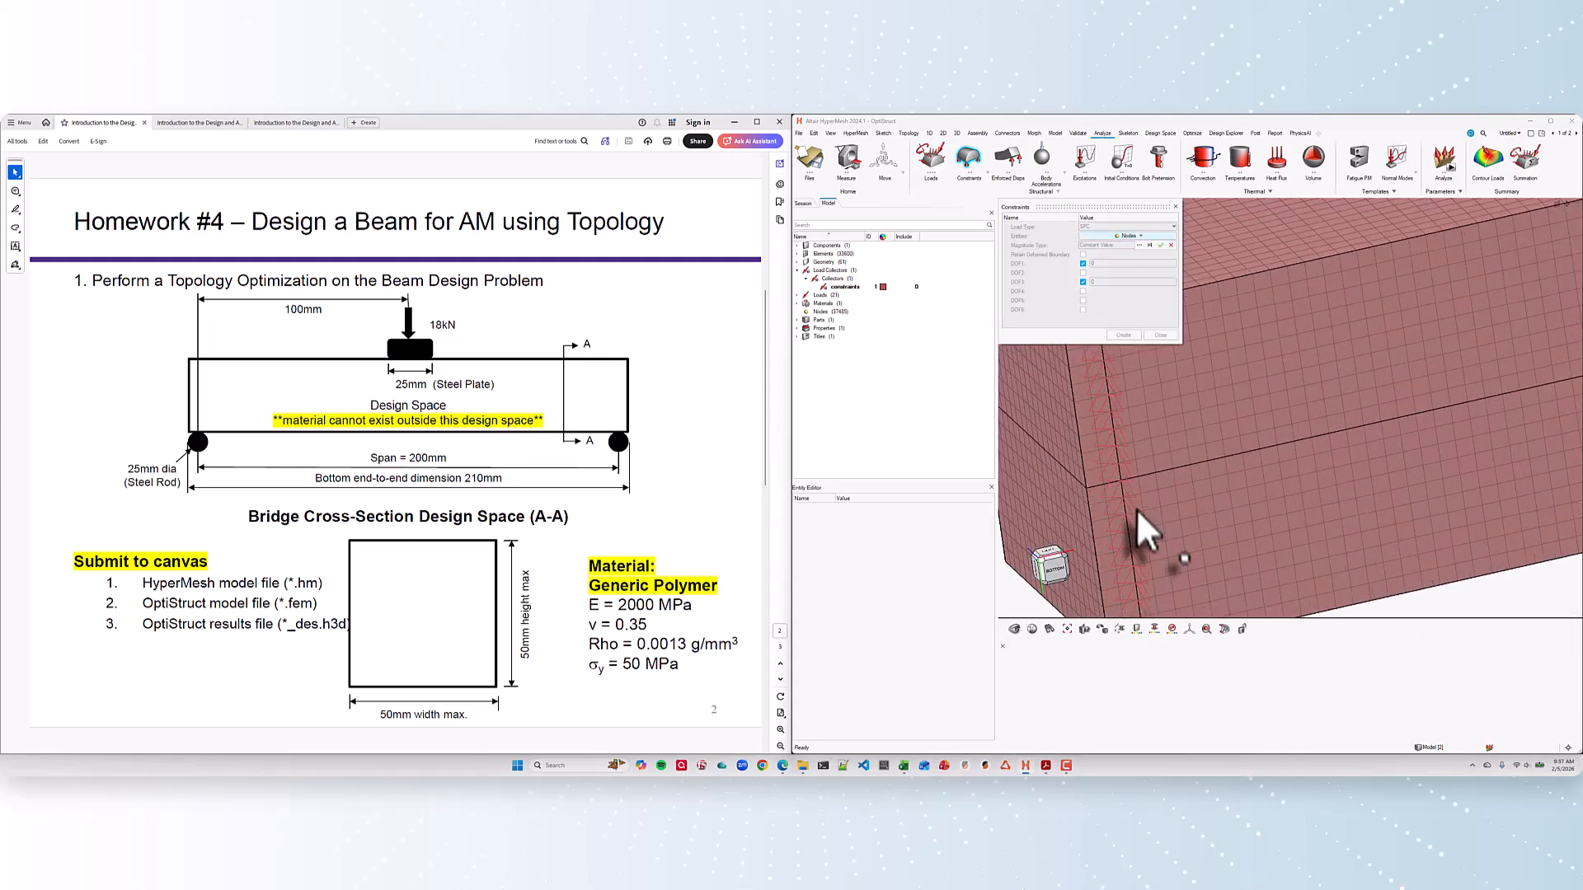
left_click(1121, 475)
scroll(1208, 495, "down", 5)
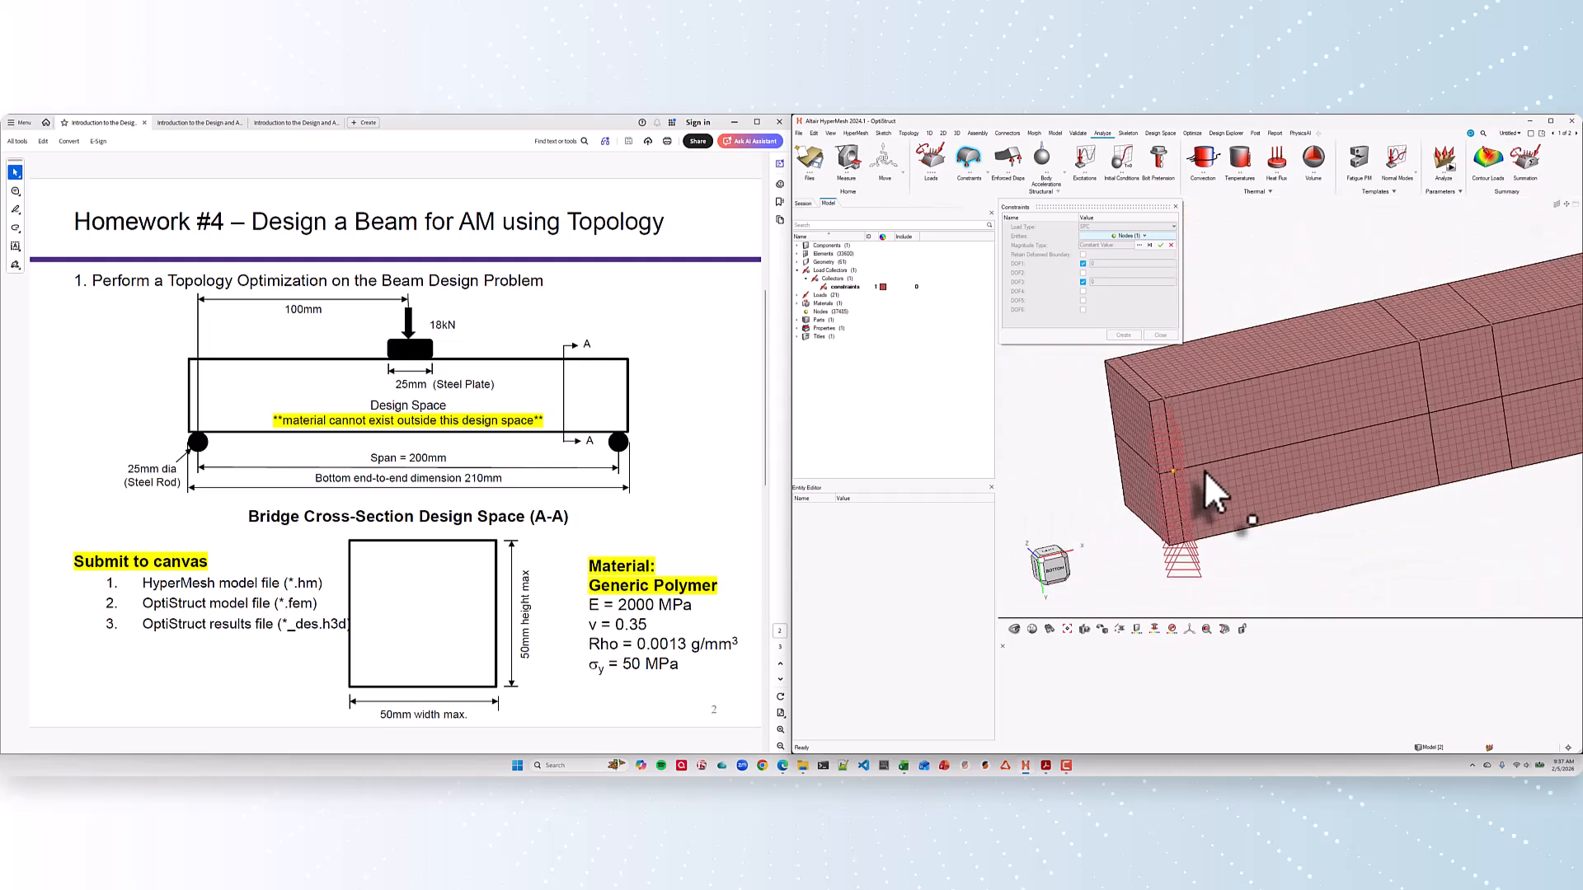
left_click(1161, 245)
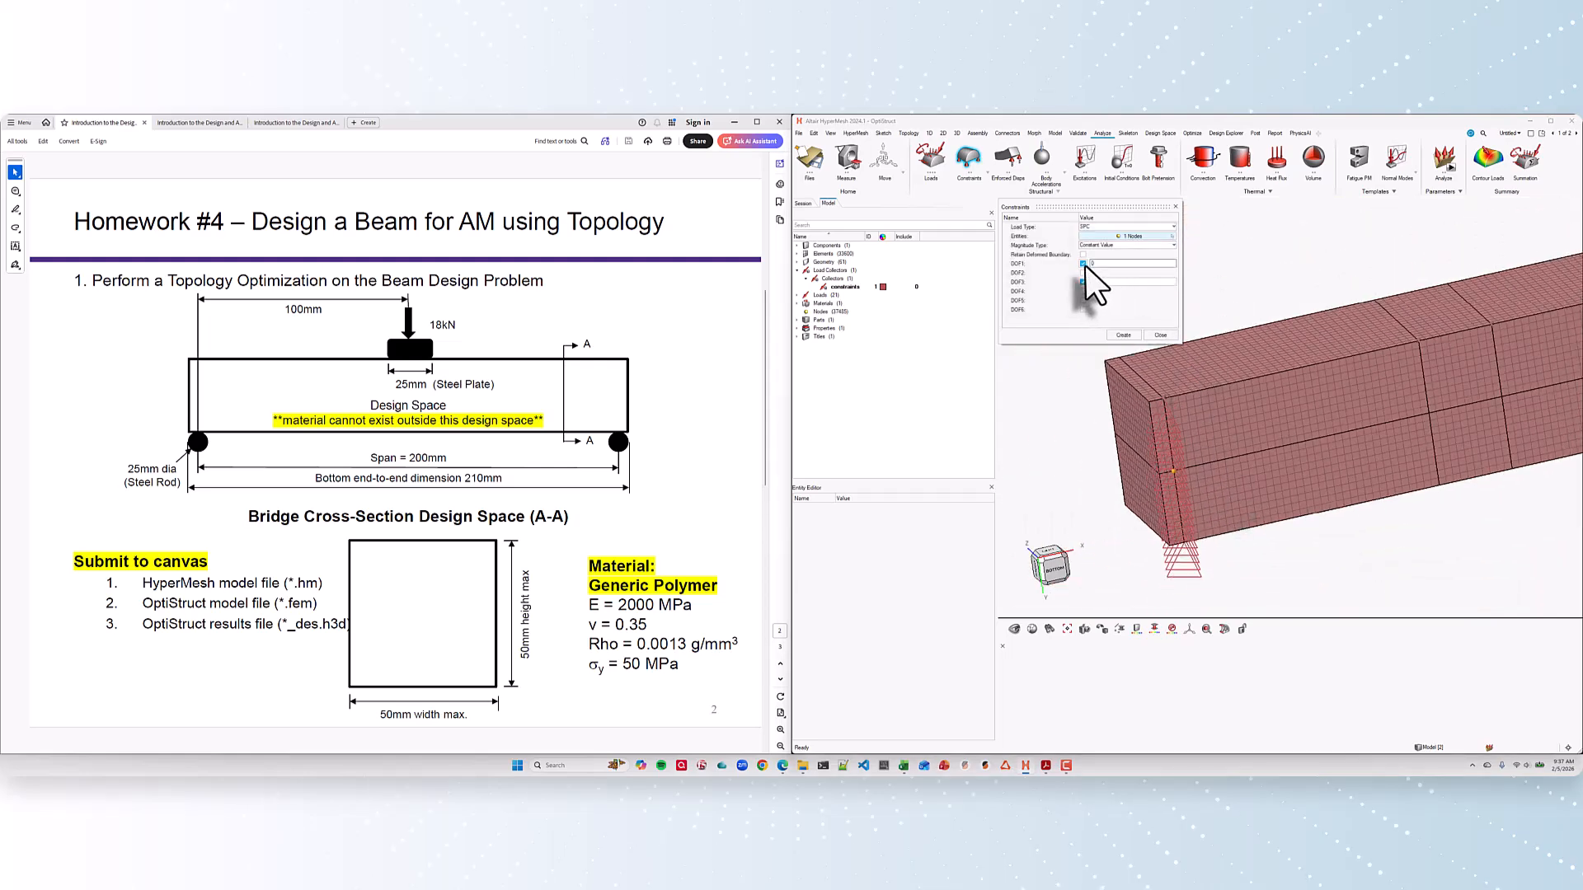
left_click(1083, 264)
left_click(1084, 272)
left_click(1084, 283)
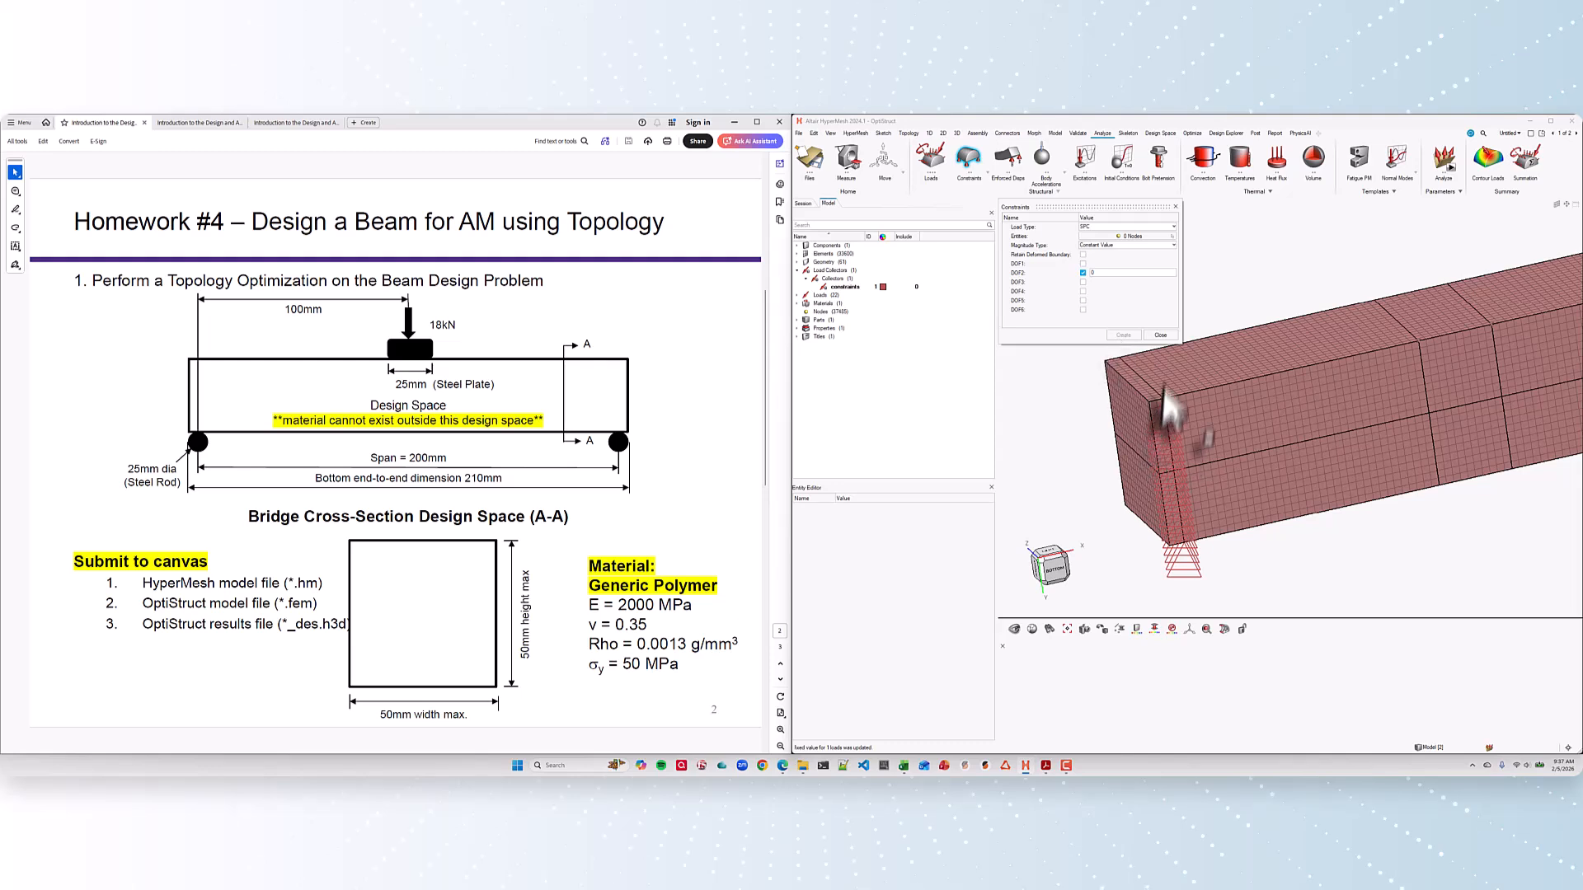
Step: Select the nodes by path along the support partition line at the opposite end of the beam's bottom face
scroll(1243, 499, "down", 3)
right_click_drag(1334, 498, 1195, 500)
scroll(1379, 410, "up", 3)
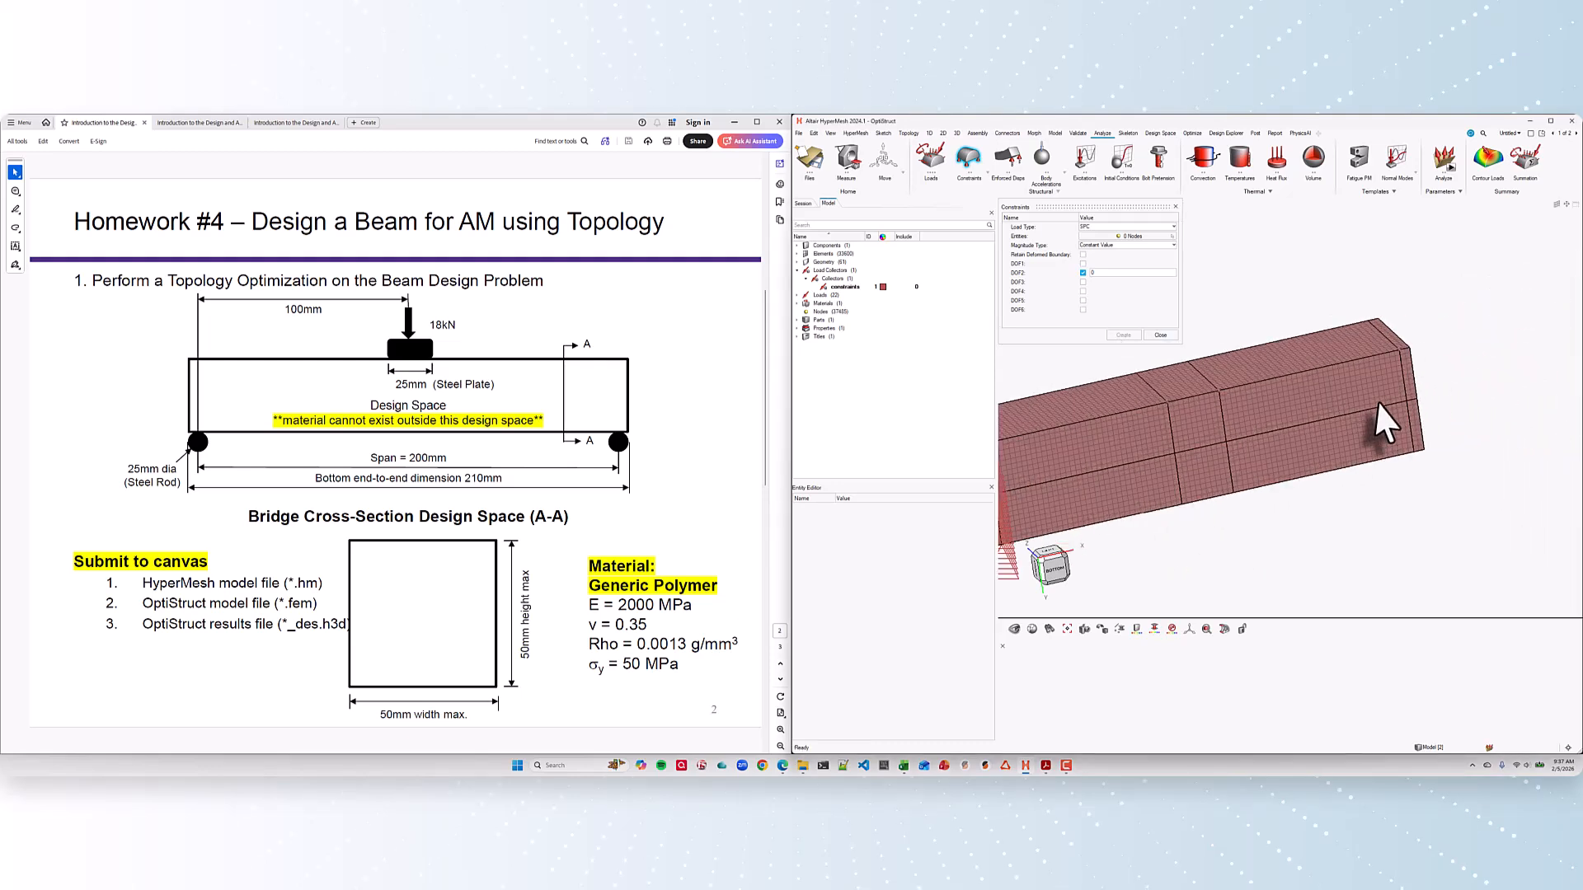
right_click_drag(1375, 449, 1393, 493)
left_click(1143, 237)
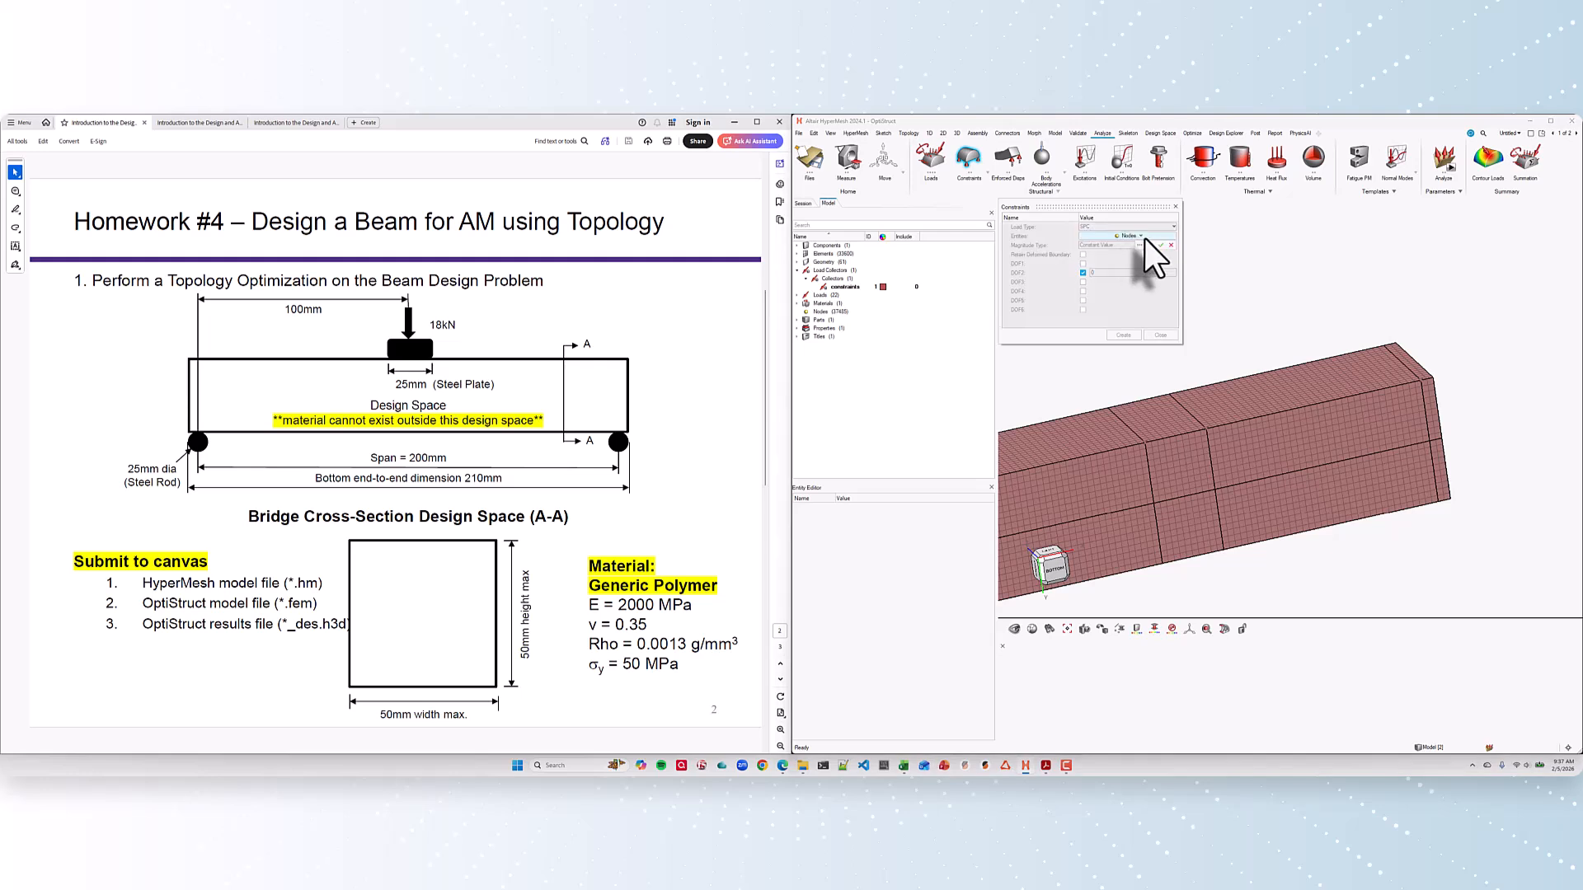
left_click(1146, 245)
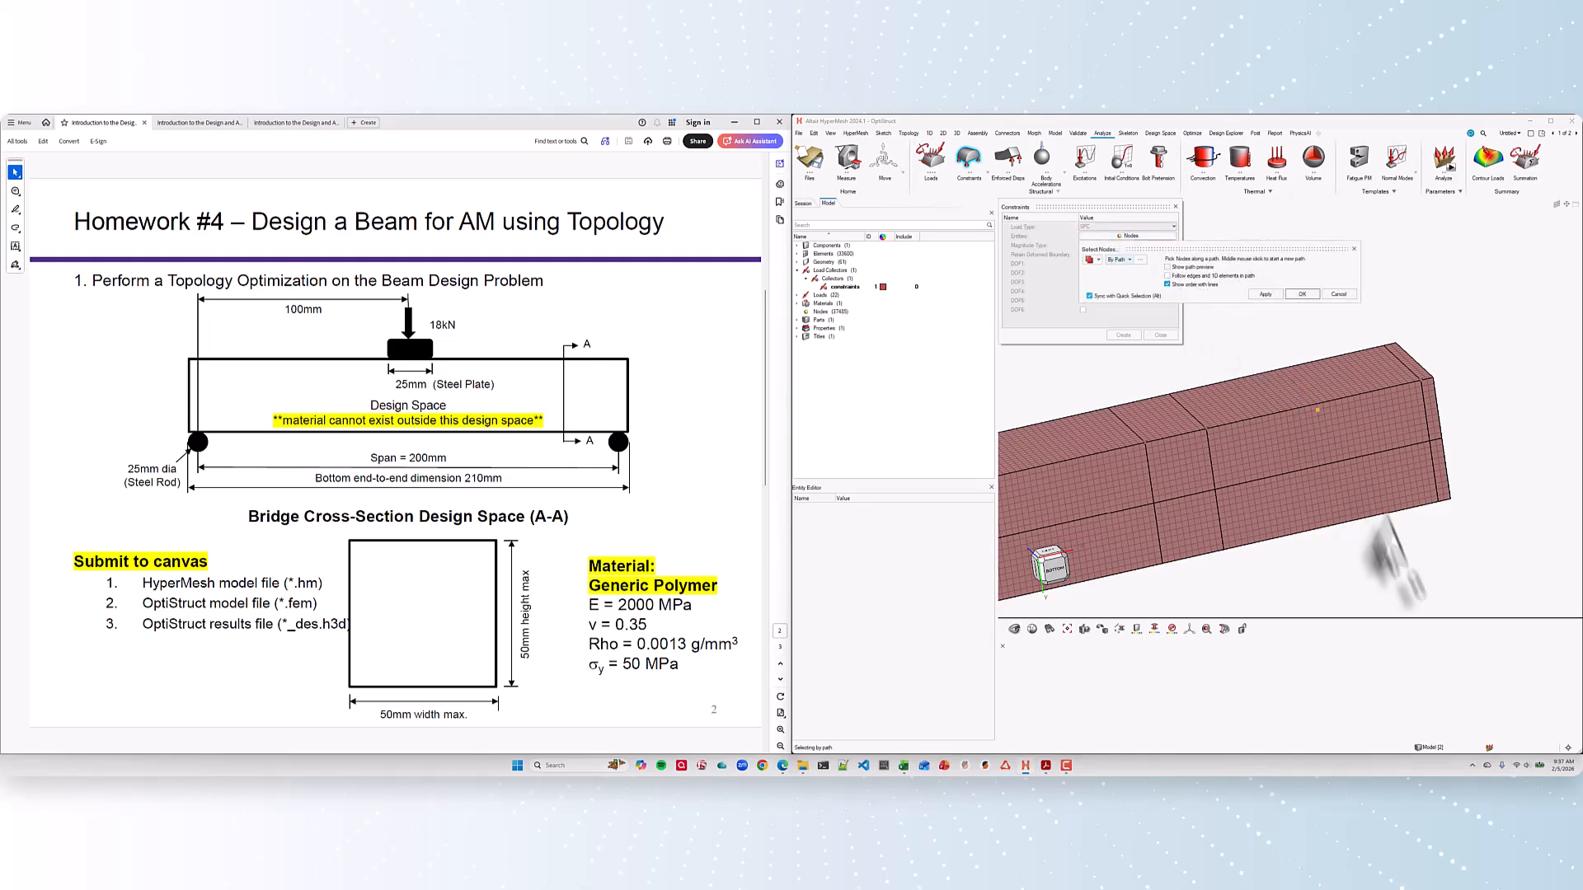
left_click(1437, 503)
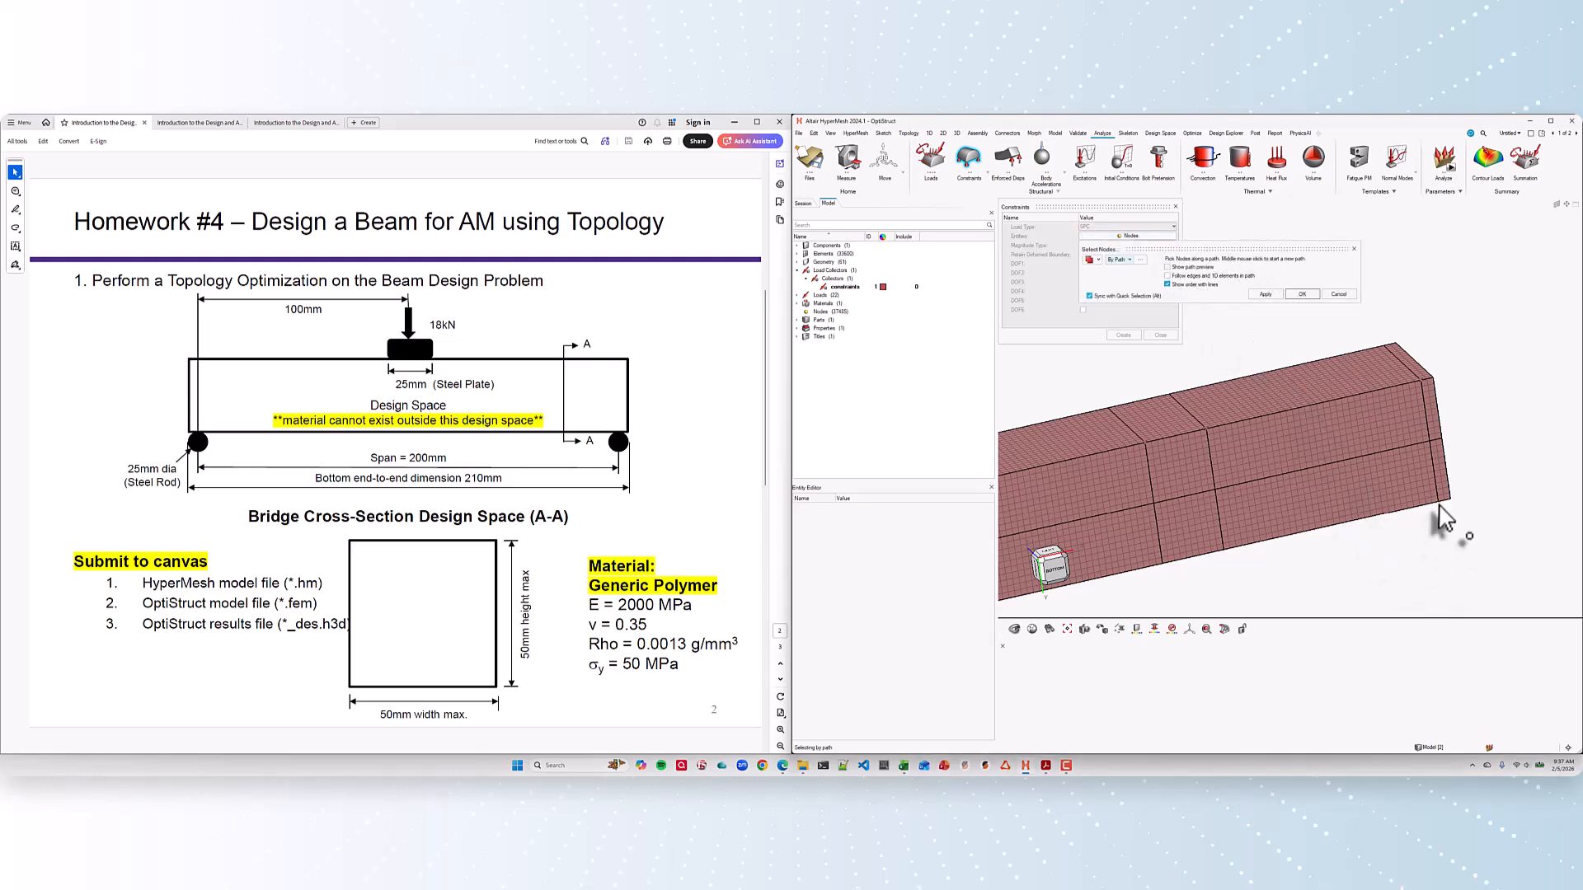
left_click(1422, 382)
left_click(1301, 294)
Step: Release DOF2, constrain only DOF3 at 0, create the SPC constraints on the selected nodes, and finish the constraint definition
left_click(1083, 273)
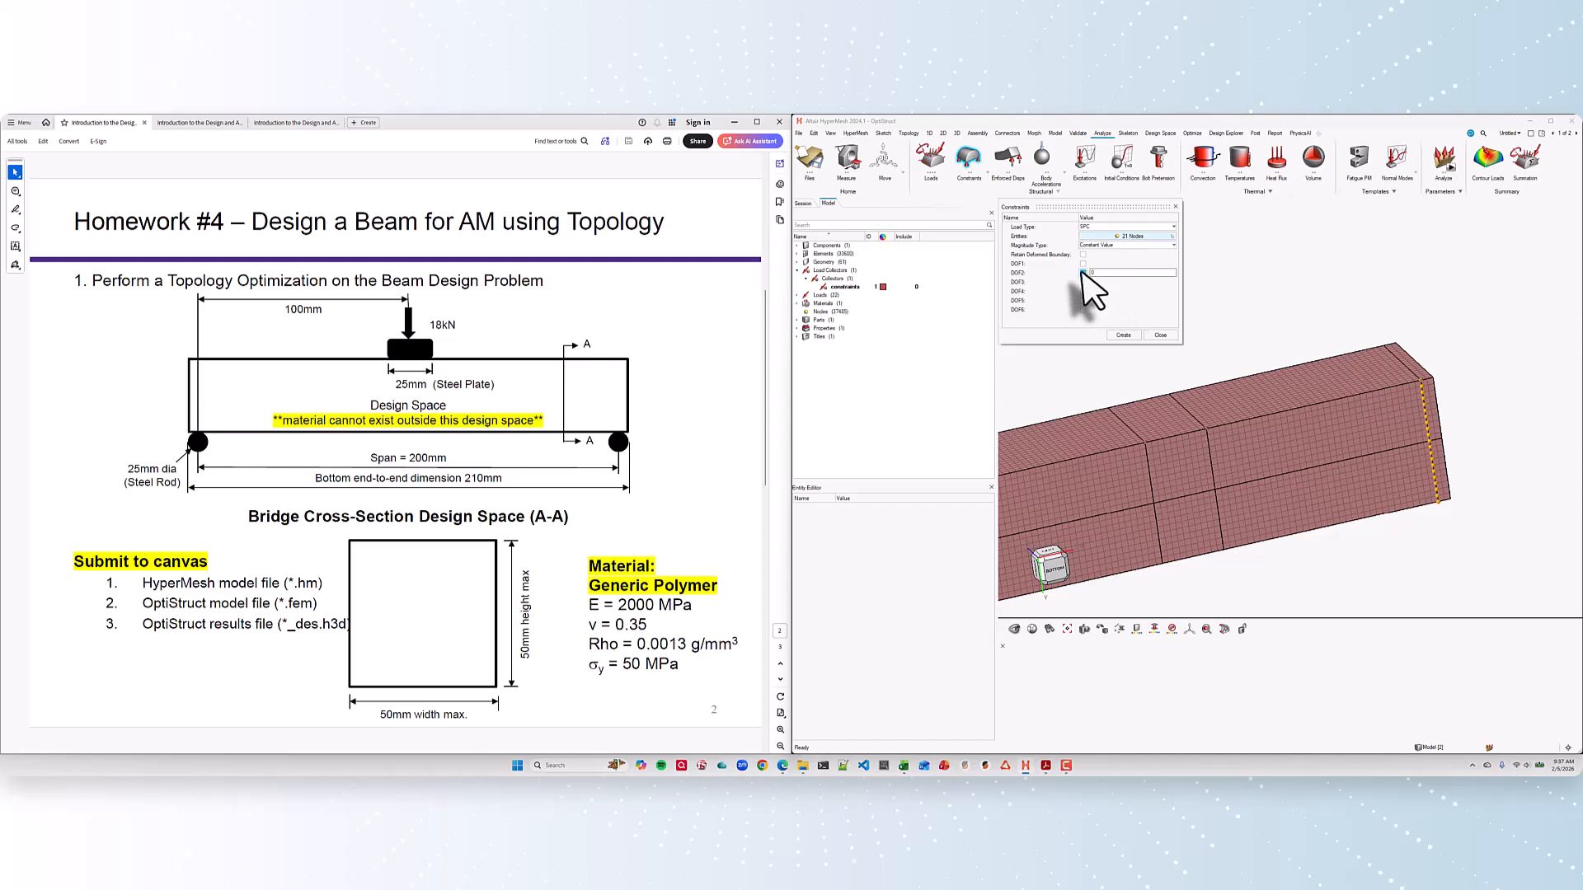
left_click(1121, 335)
middle_click_drag(1173, 444, 1385, 512)
scroll(1430, 449, "up", 5)
middle_click_drag(1431, 449, 1402, 495)
scroll(1368, 462, "up", 5)
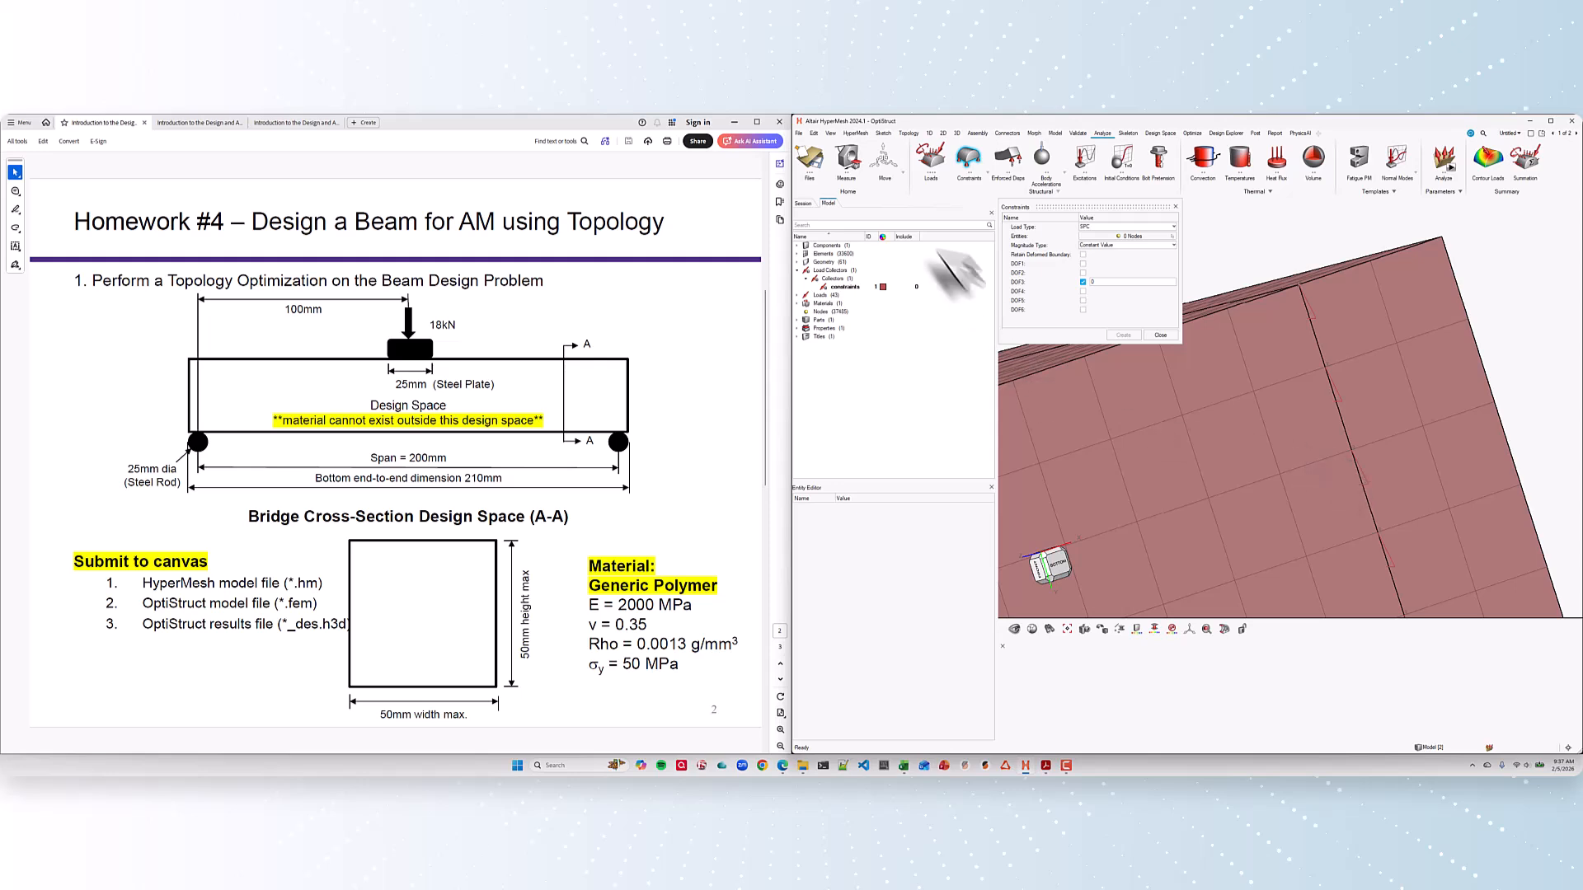
left_click(1158, 335)
Step: Expand the components in the model tree and set the design_space component's colour to purple
left_click(796, 246)
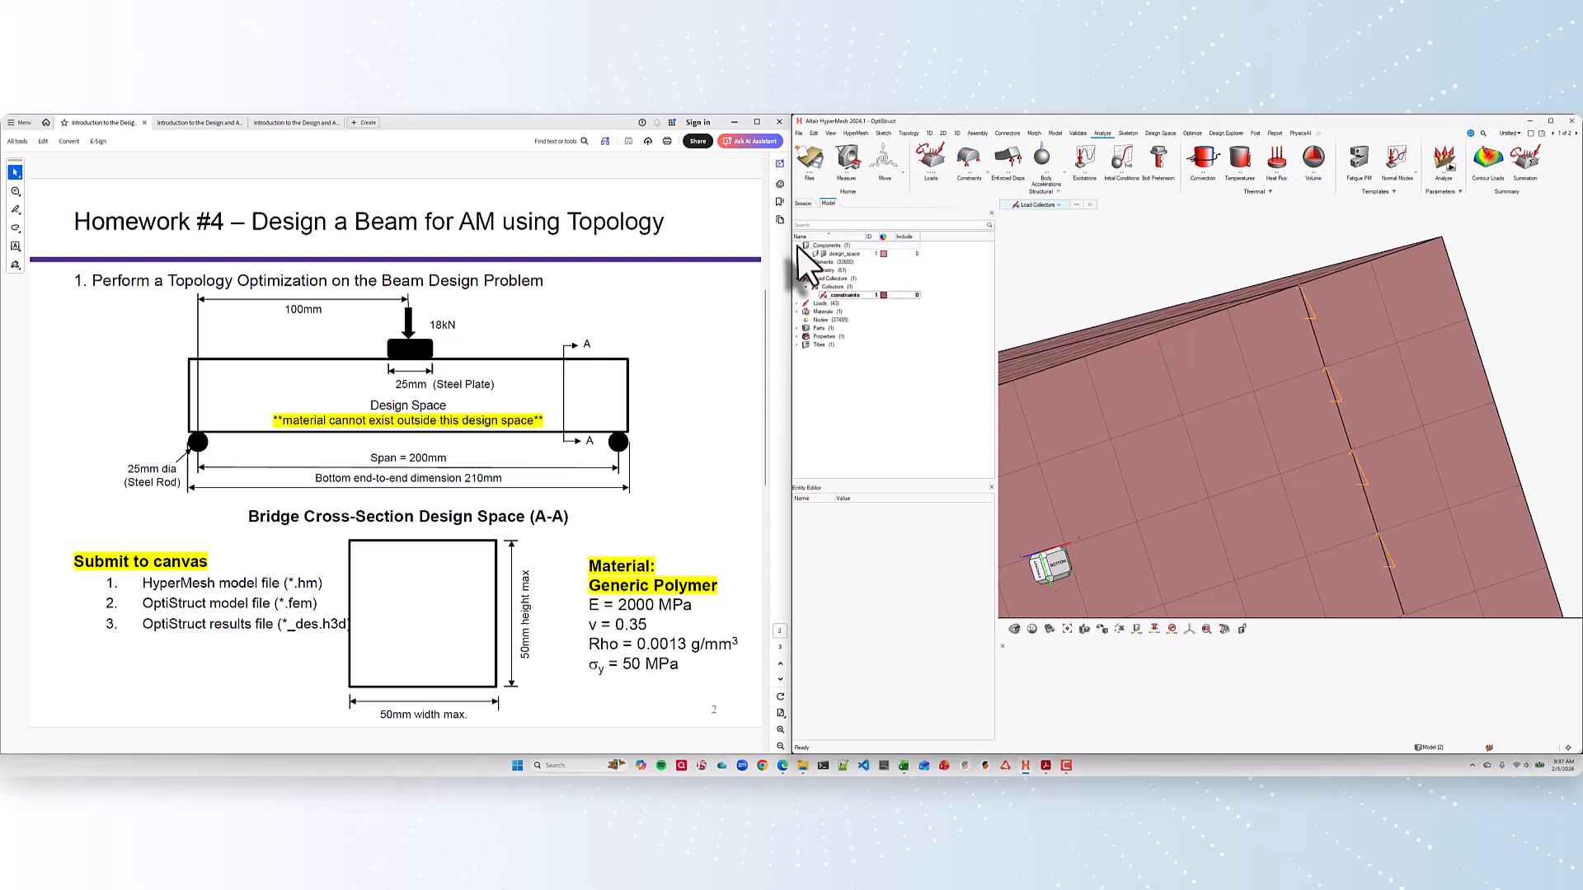
left_click(883, 254)
left_click(947, 285)
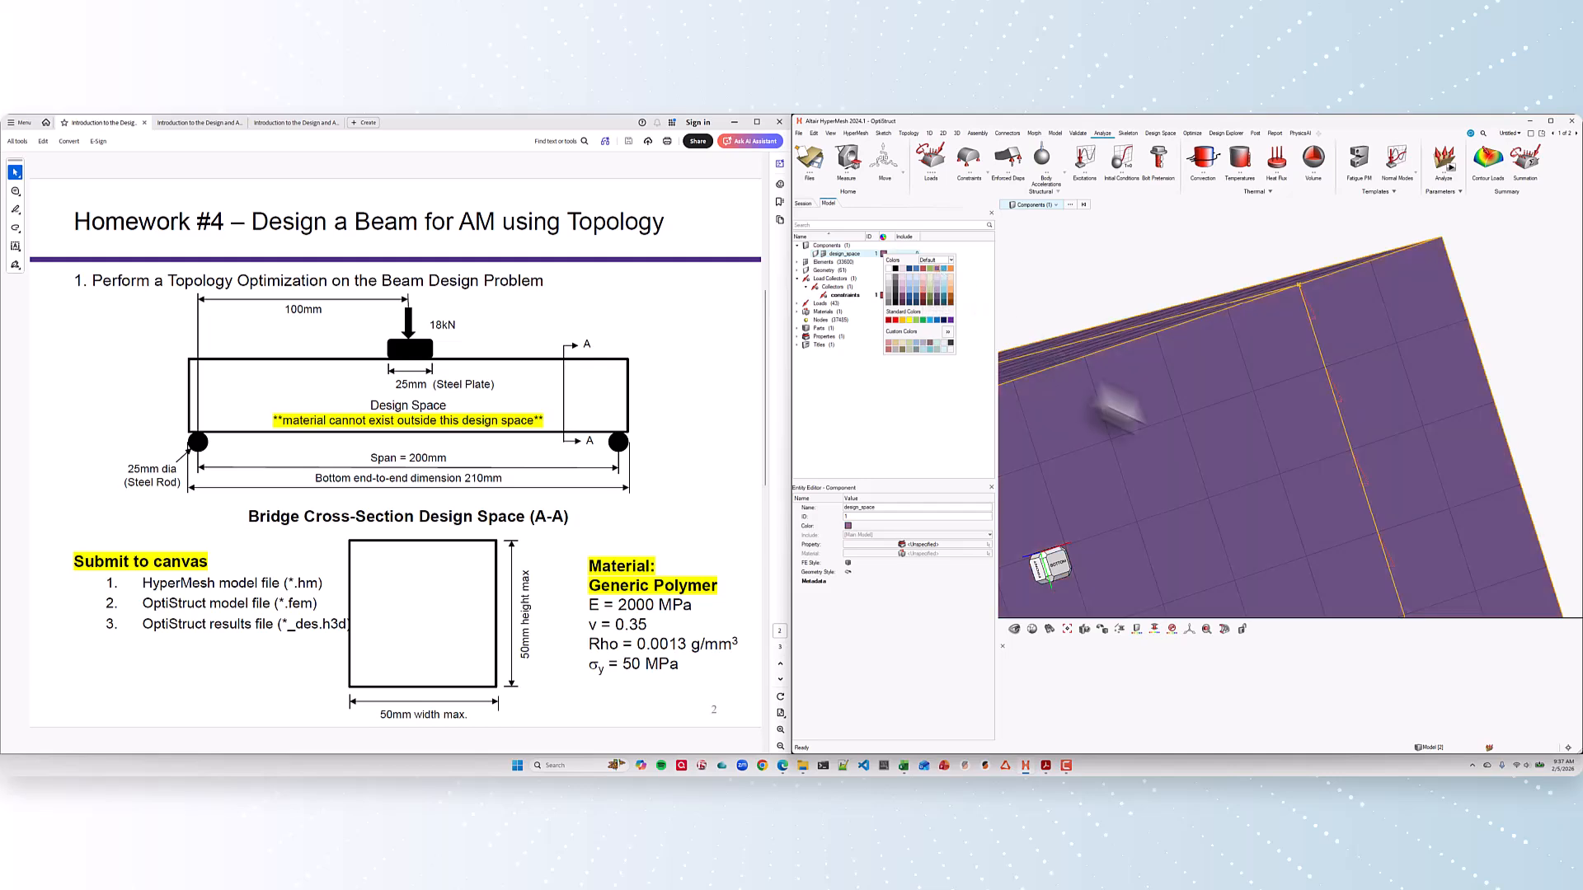
left_click_drag(1498, 459, 1517, 527, "ctrl")
scroll(1372, 451, "up", 5)
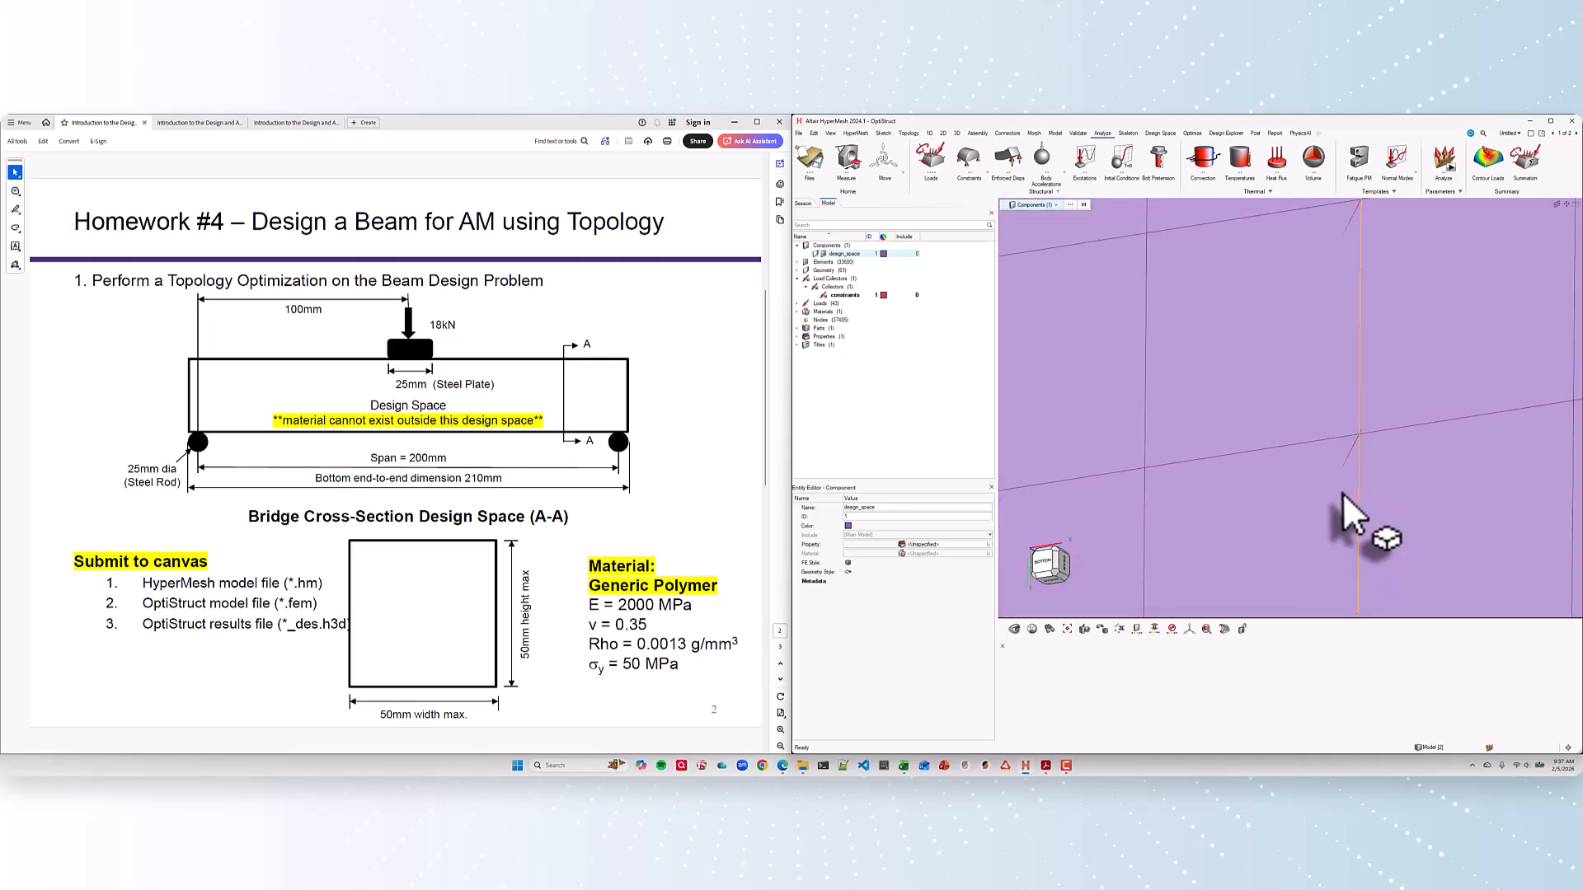
Step: Display the beam's elements as wireframe and hide the design_space geometry to examine the constraints at both supports
left_click(1103, 630)
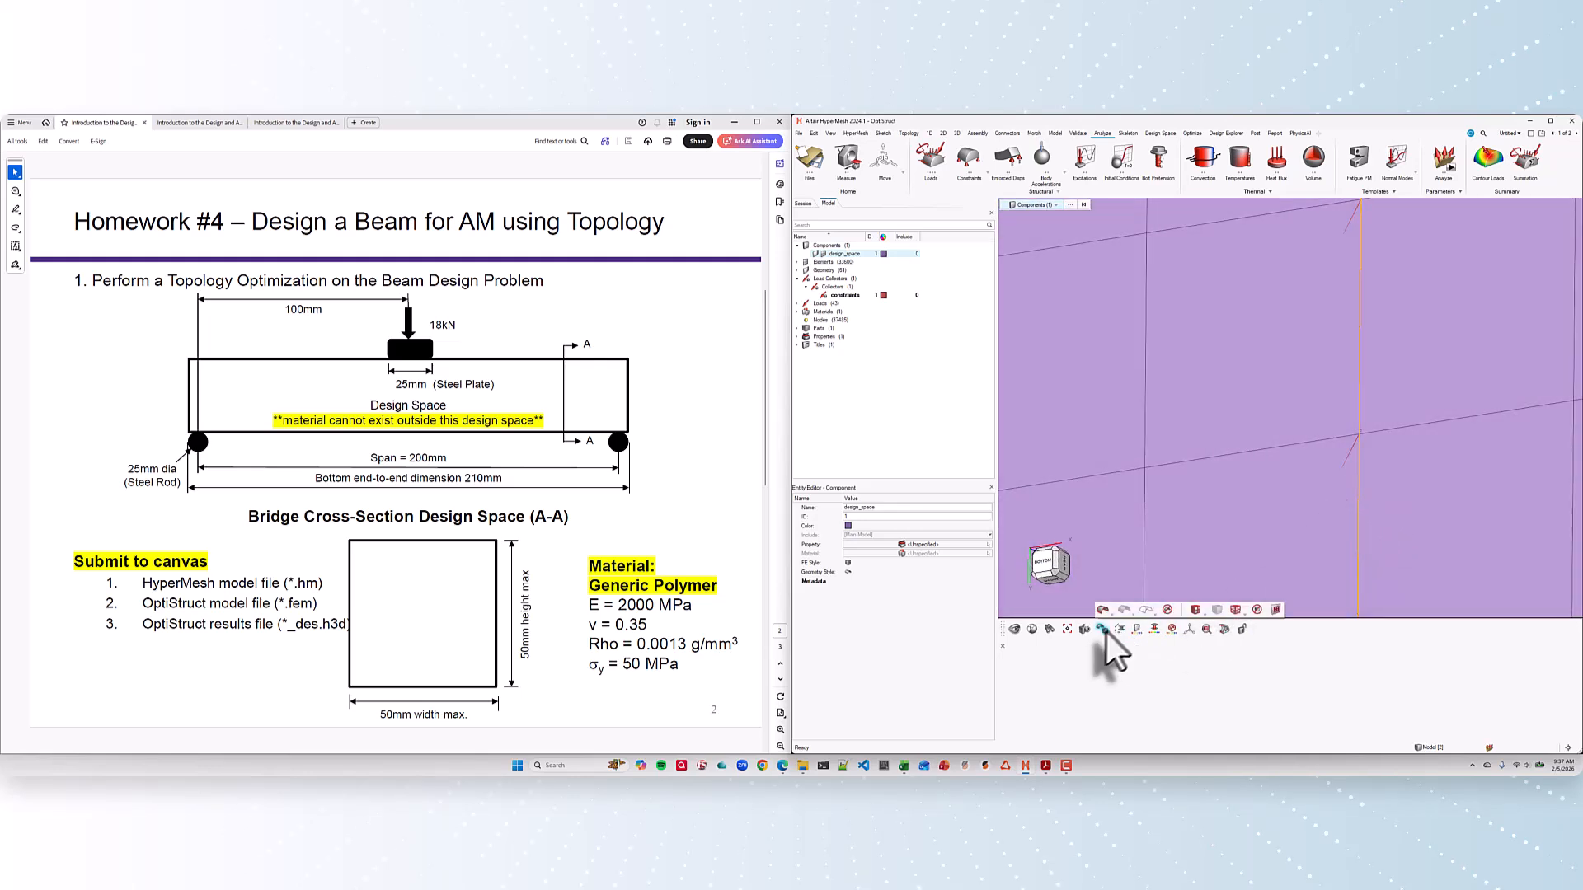
left_click(1216, 611)
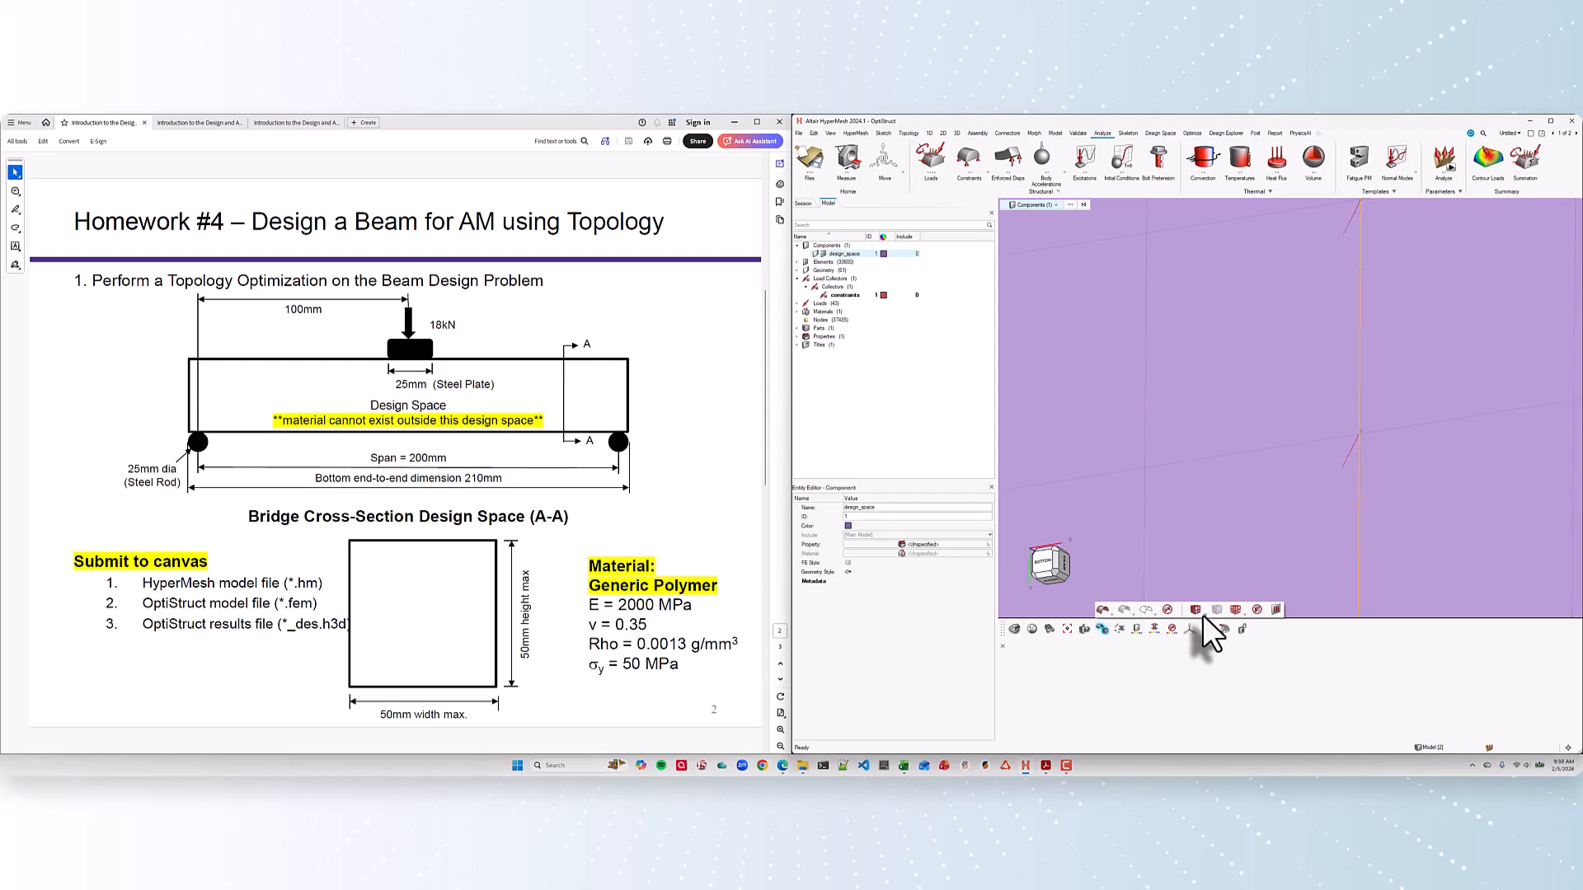
left_click(1241, 614)
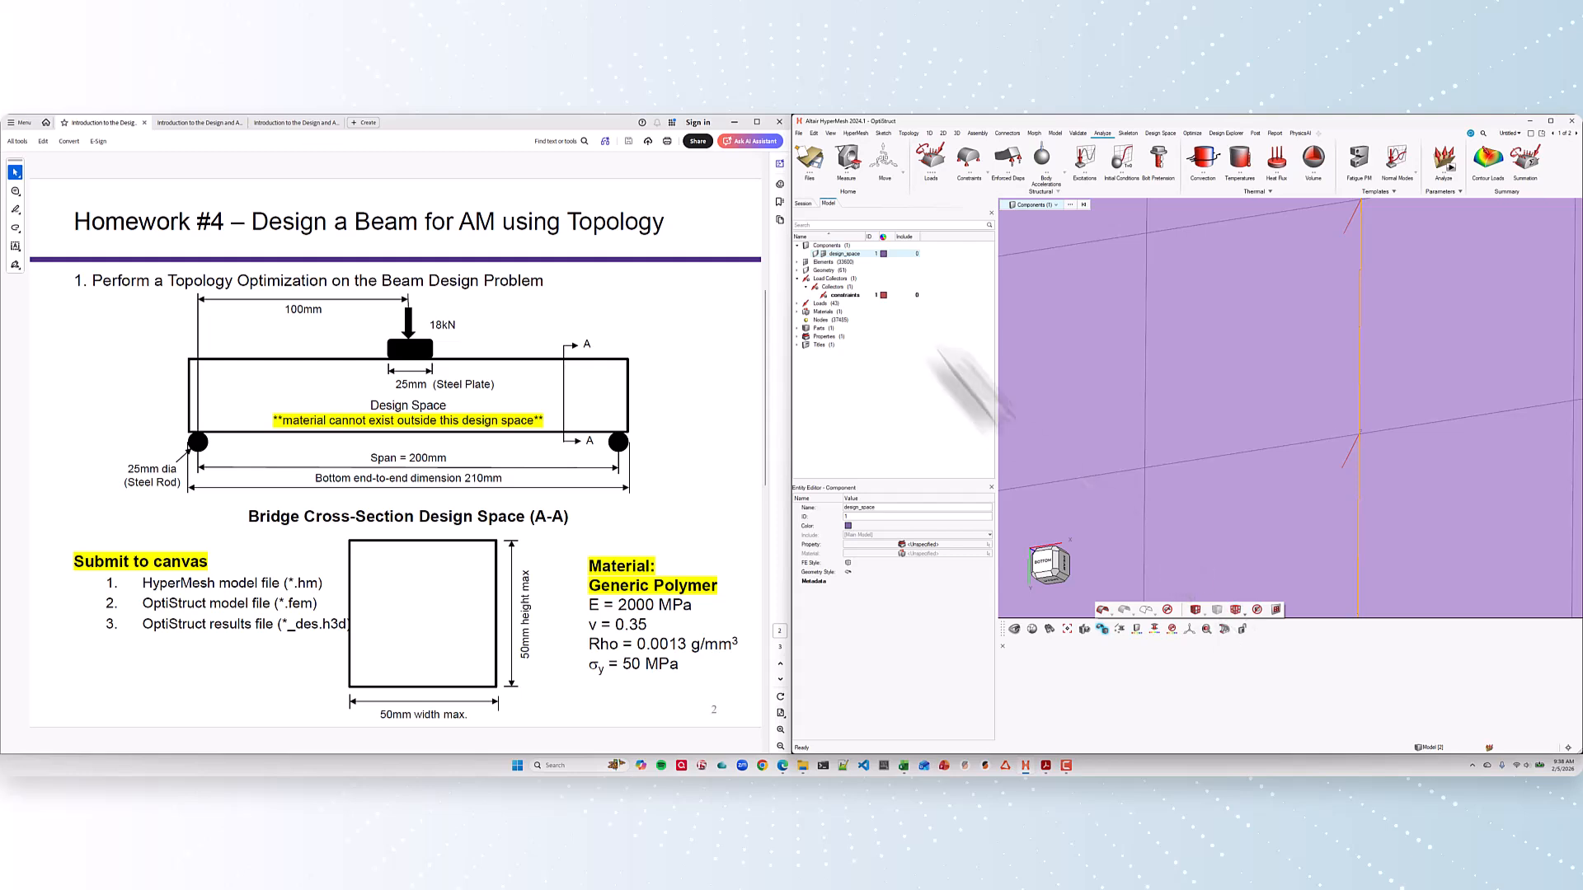
right_click(818, 256)
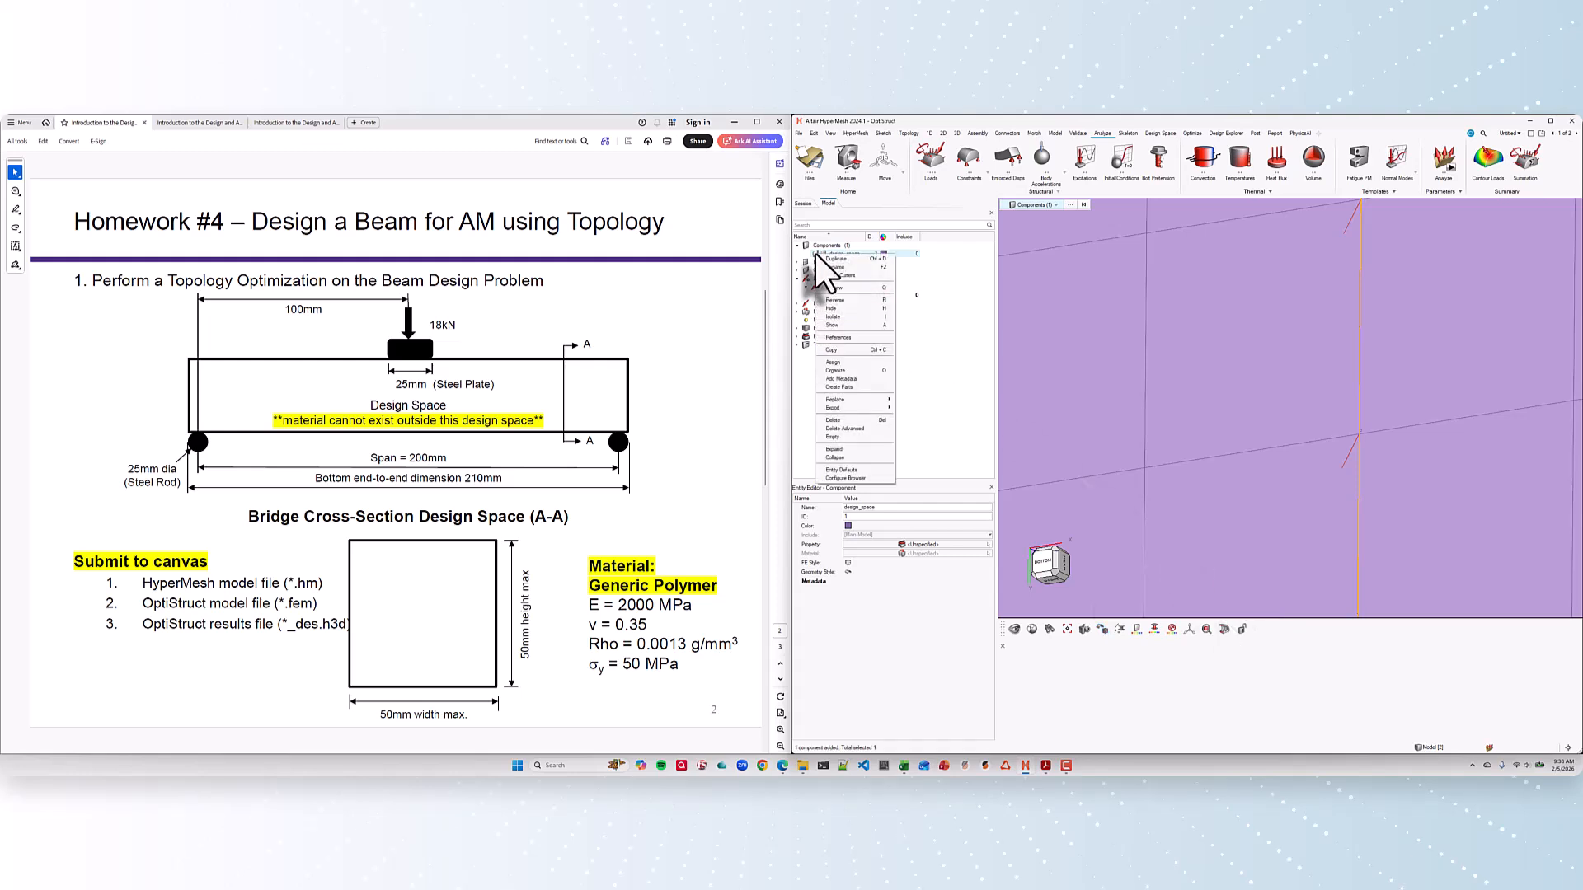
left_click(979, 437)
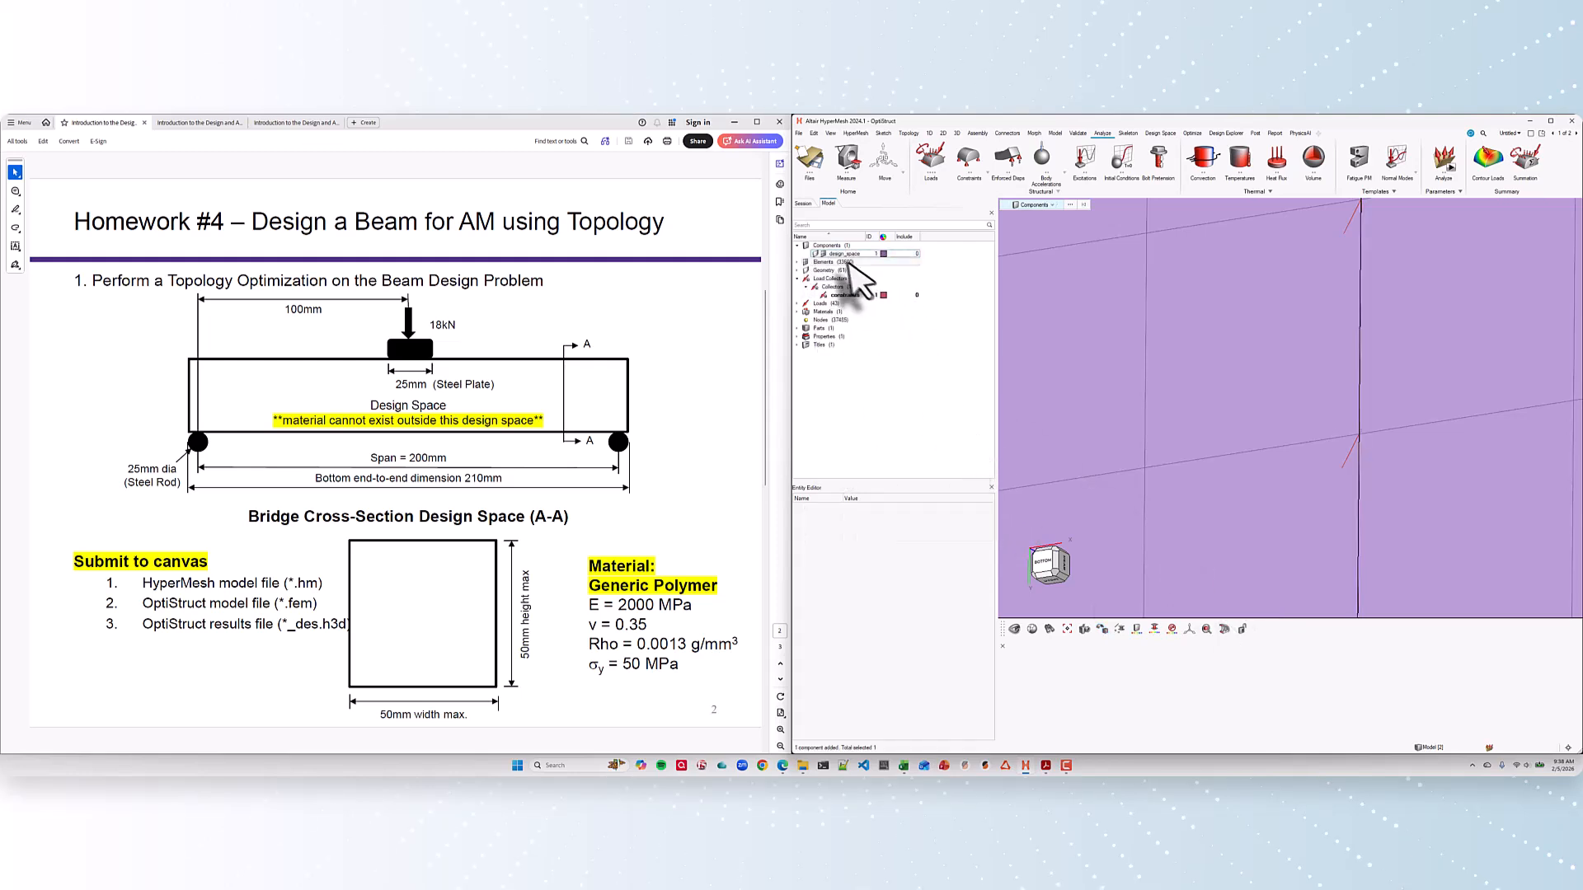
left_click(815, 254)
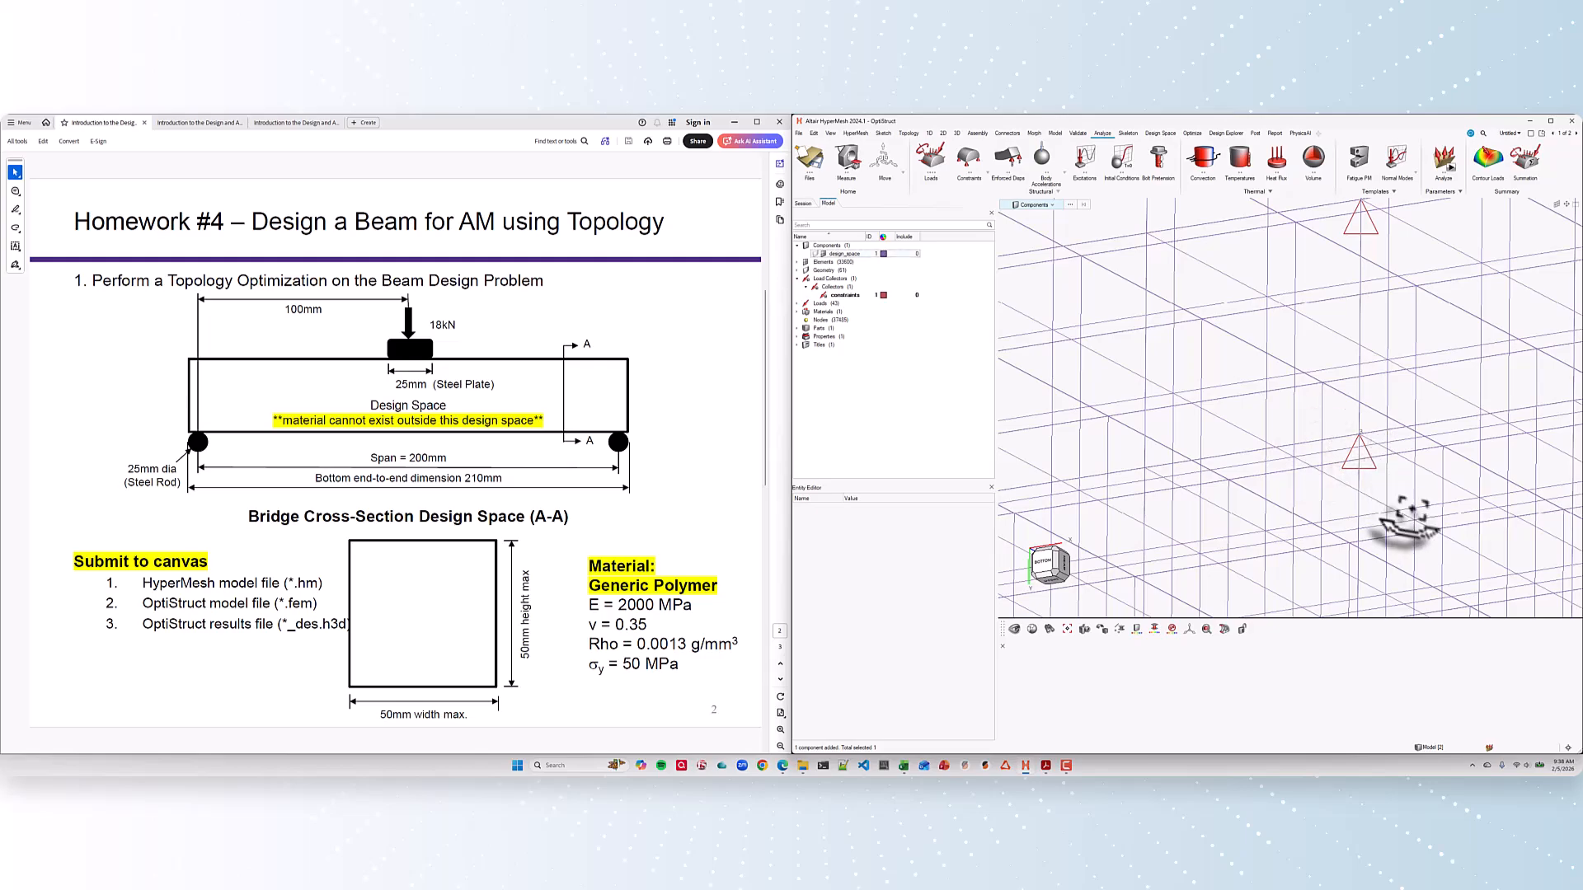
middle_click_drag(1406, 513, 1421, 512)
scroll(1374, 478, "down", 10)
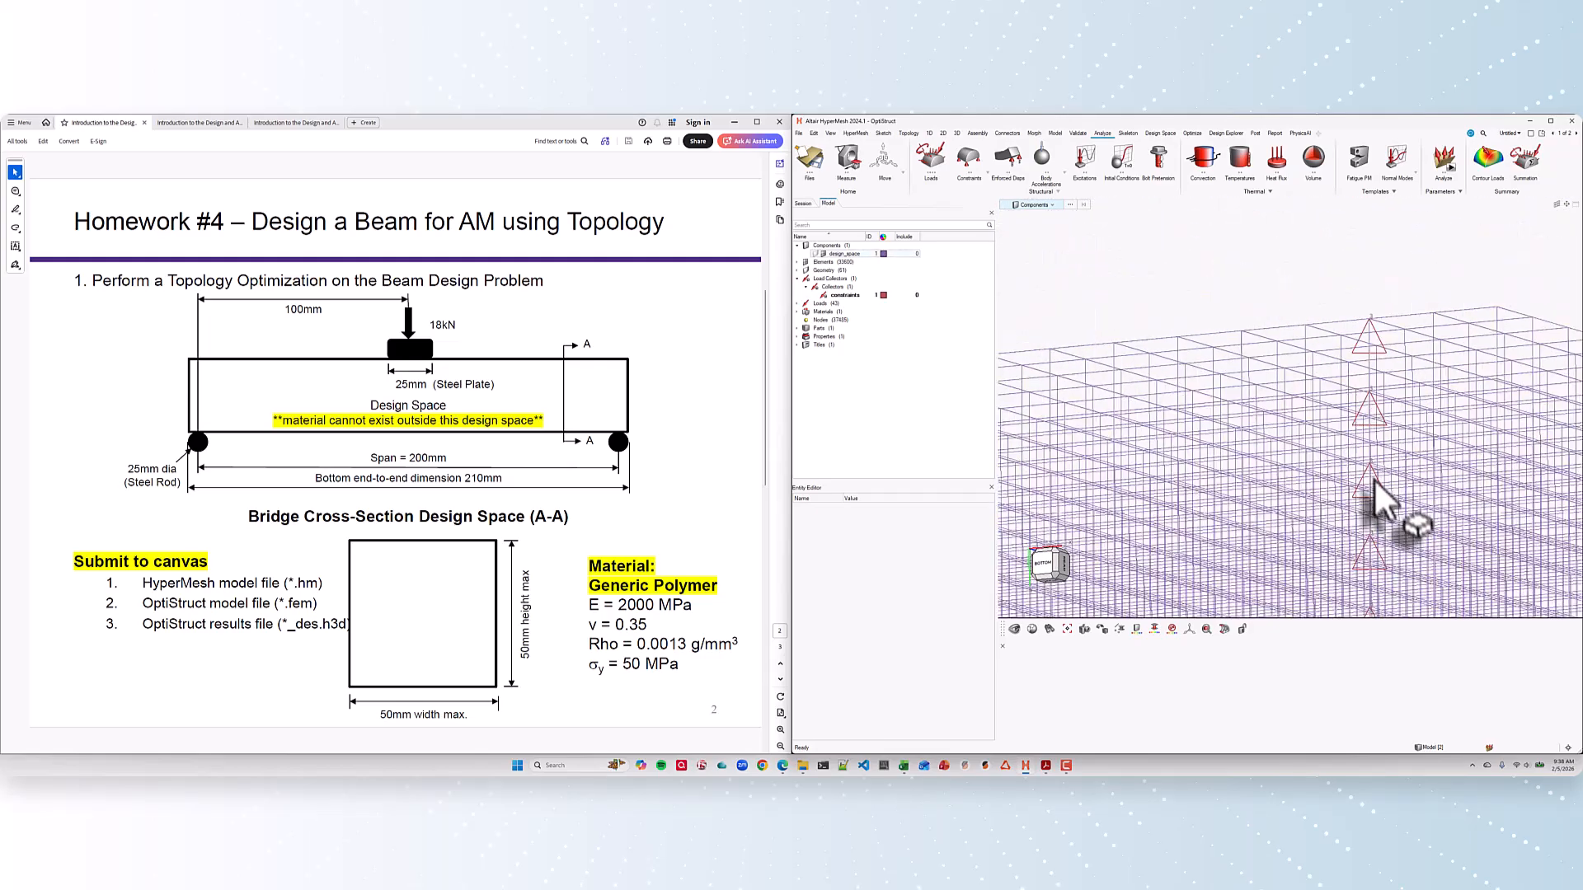
middle_click_drag(1355, 378, 1336, 462)
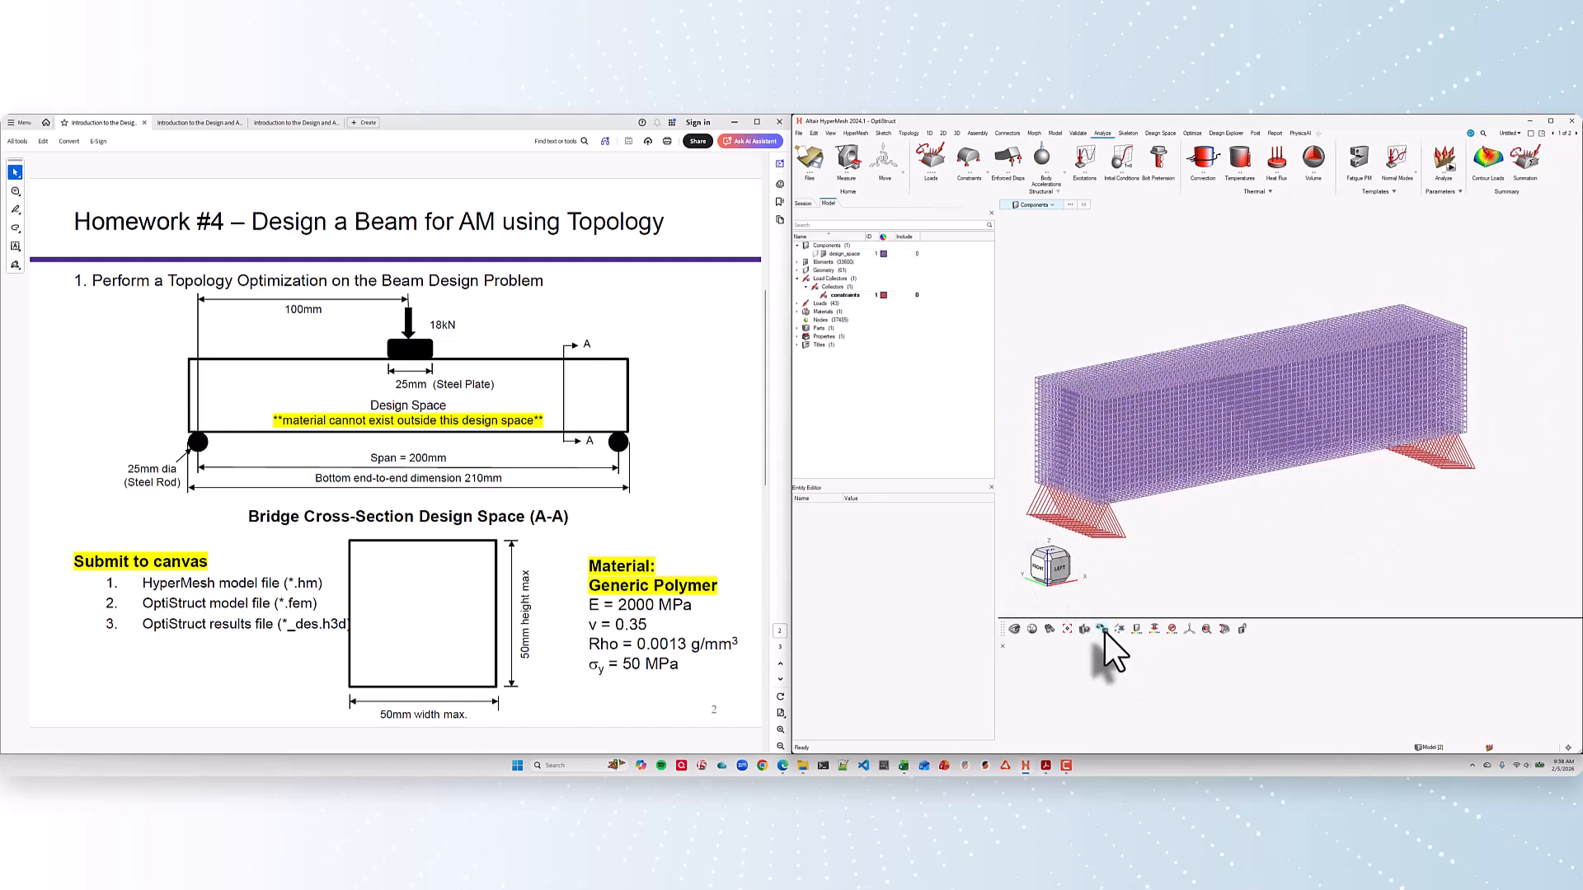
Step: Return the elements to shaded display with mesh lines and show the design_space geometry again
mouse_move(1103, 630)
left_click(1195, 610)
right_click_drag(1287, 567, 1307, 553)
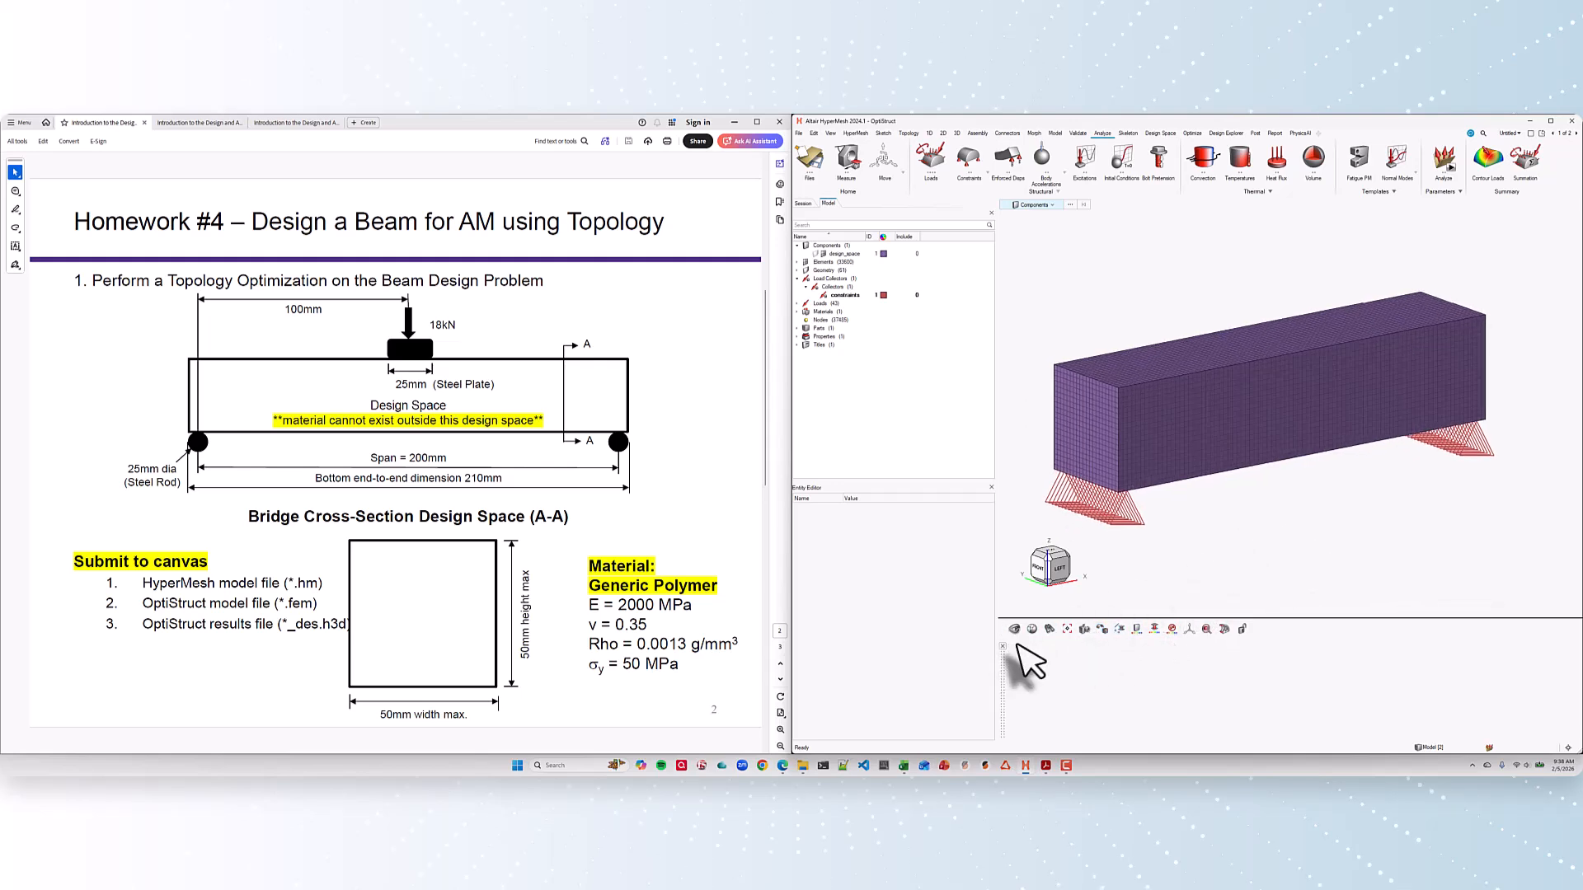
left_click(821, 255)
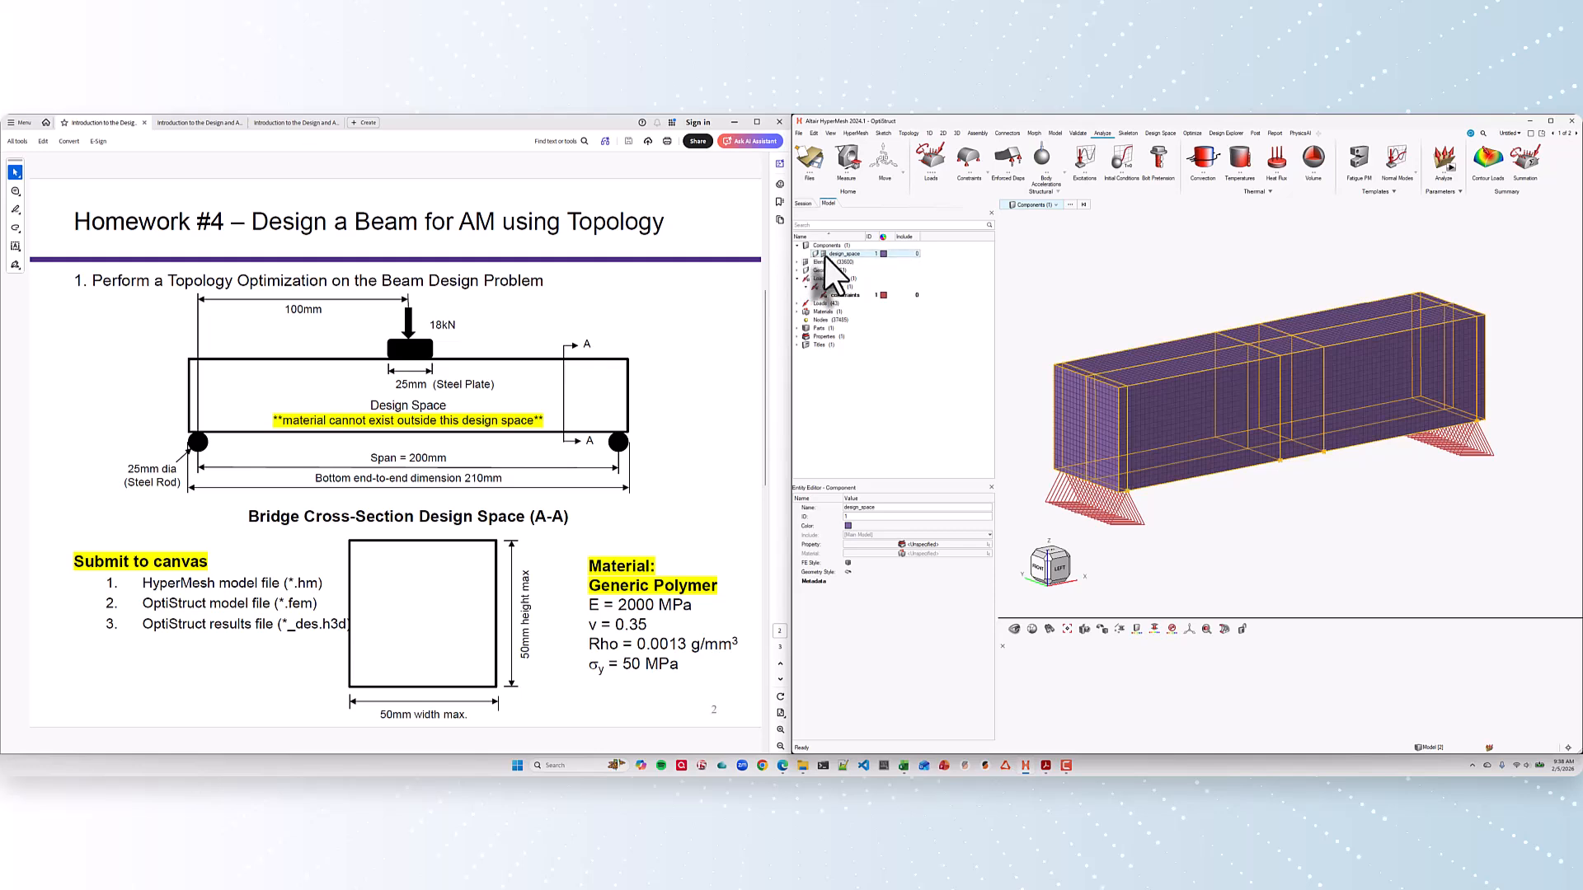
left_click(823, 254)
left_click(1021, 247)
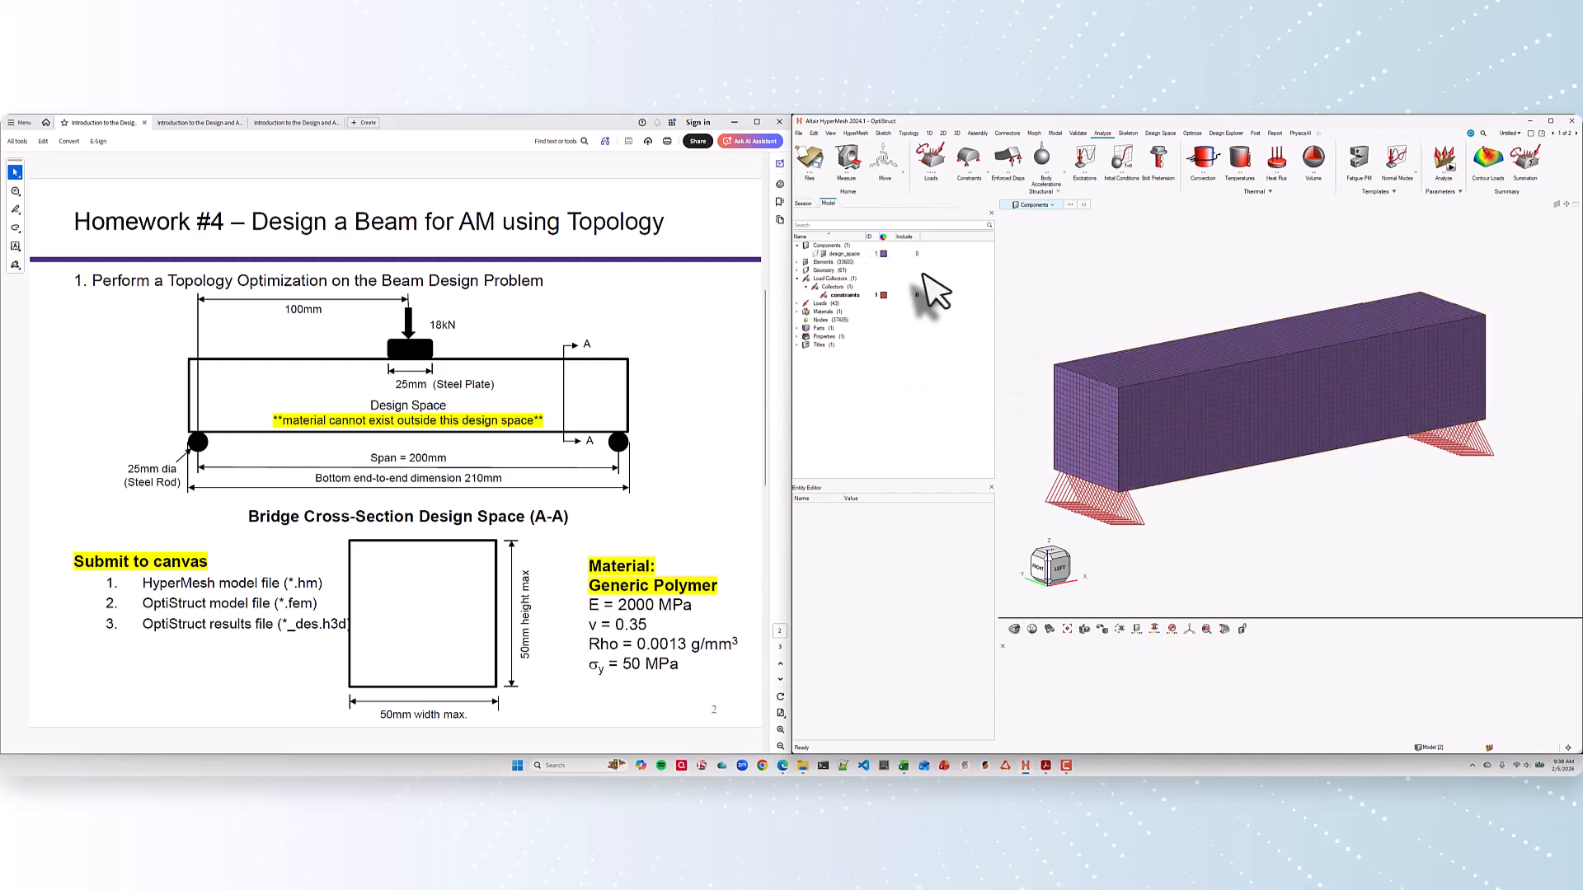
left_click(816, 253)
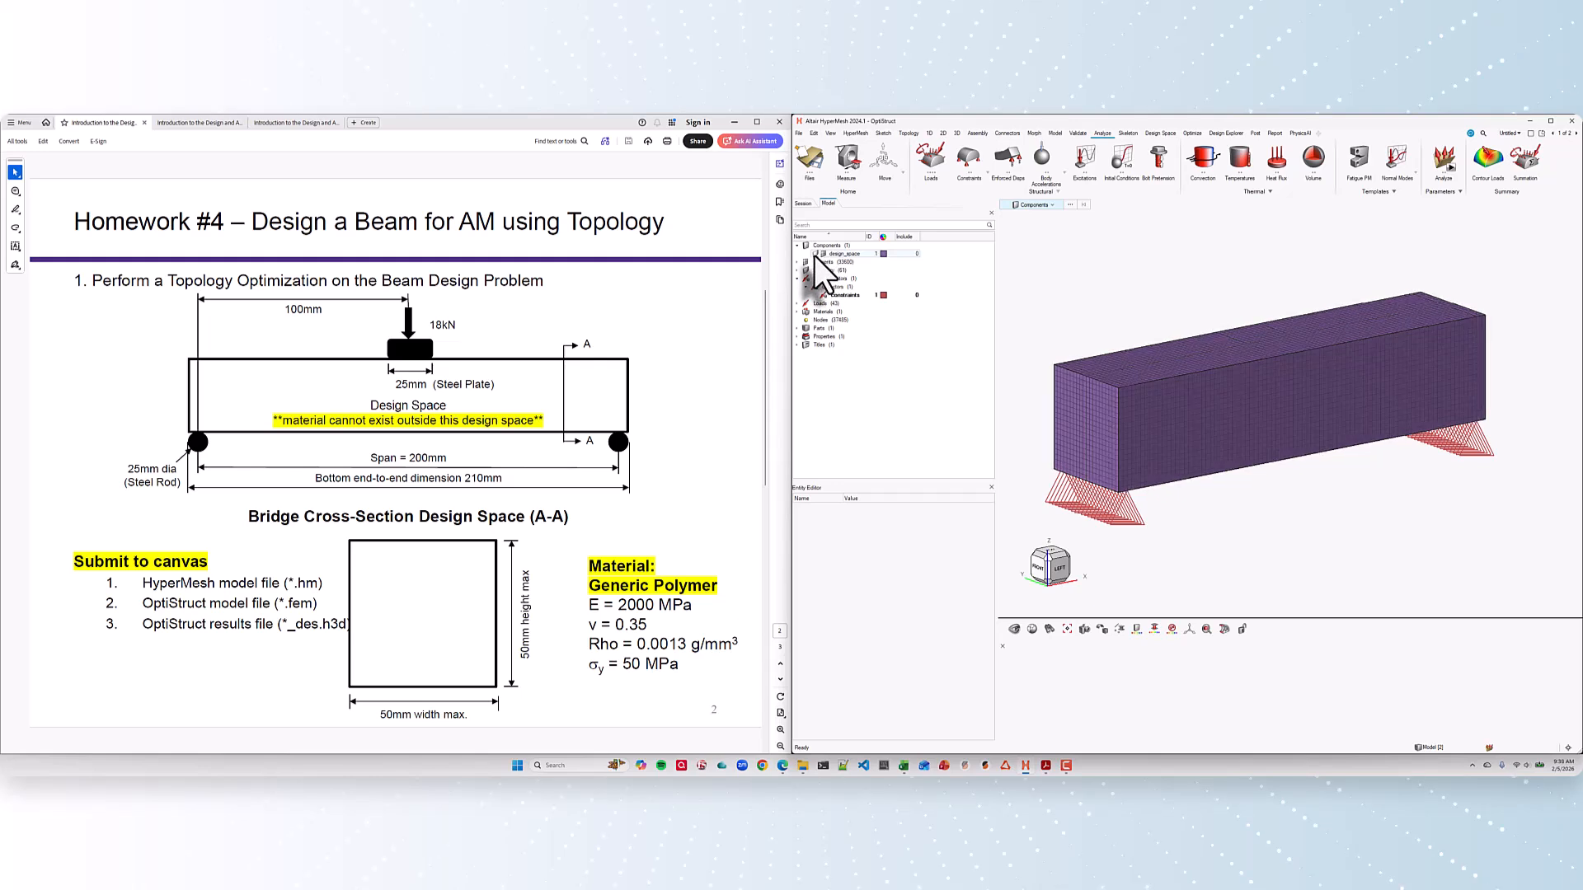
right_click_drag(1106, 279, 1113, 286)
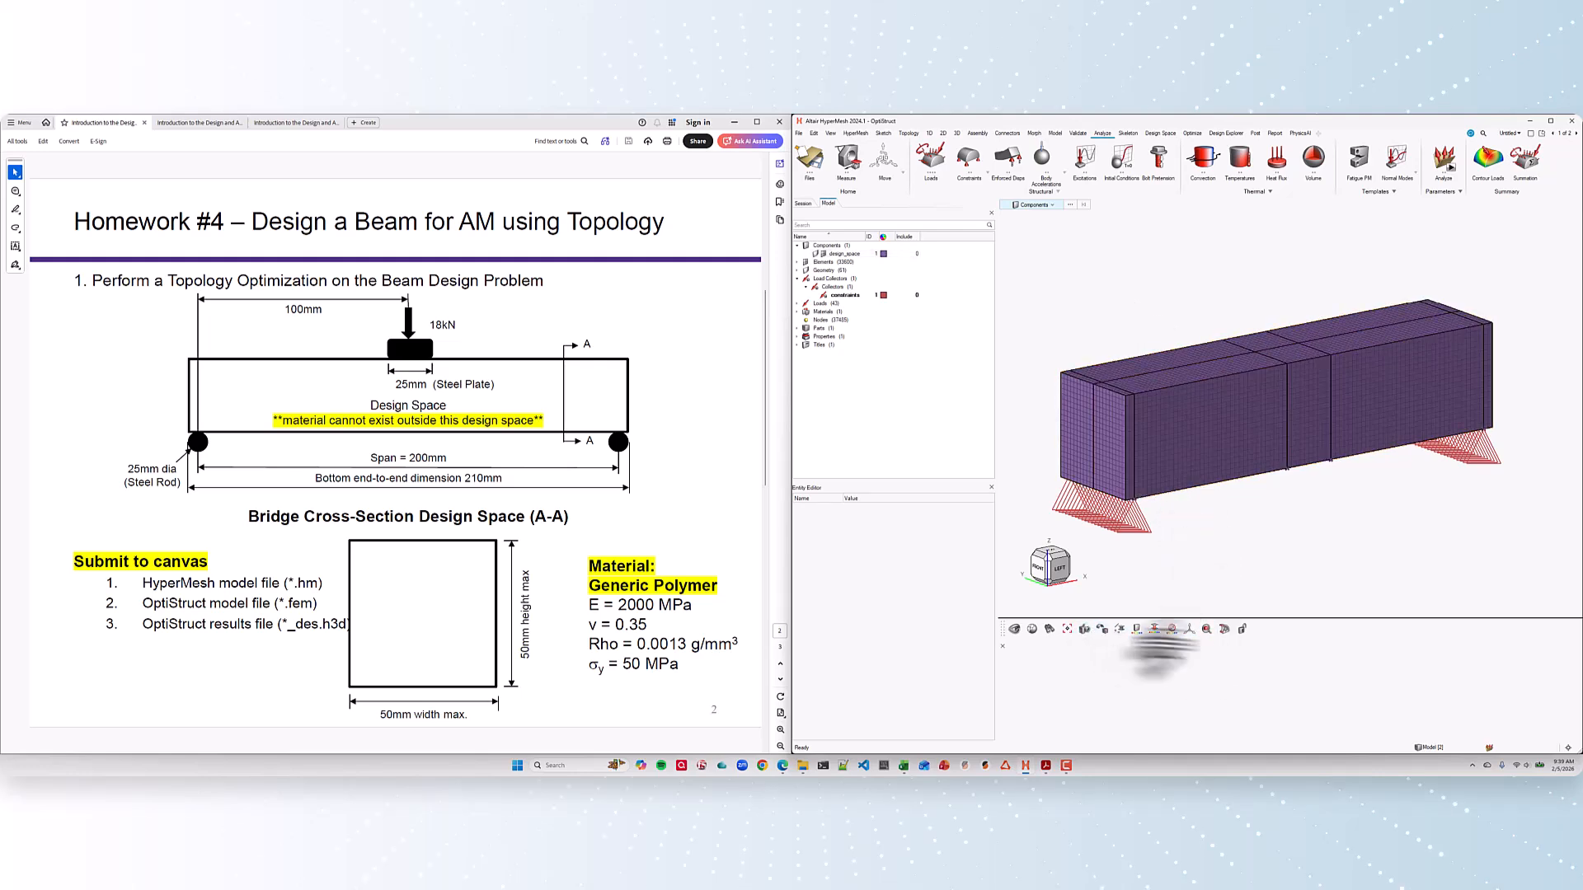
scroll(1276, 528, "up", 2)
right_click_drag(1262, 539, 1286, 547)
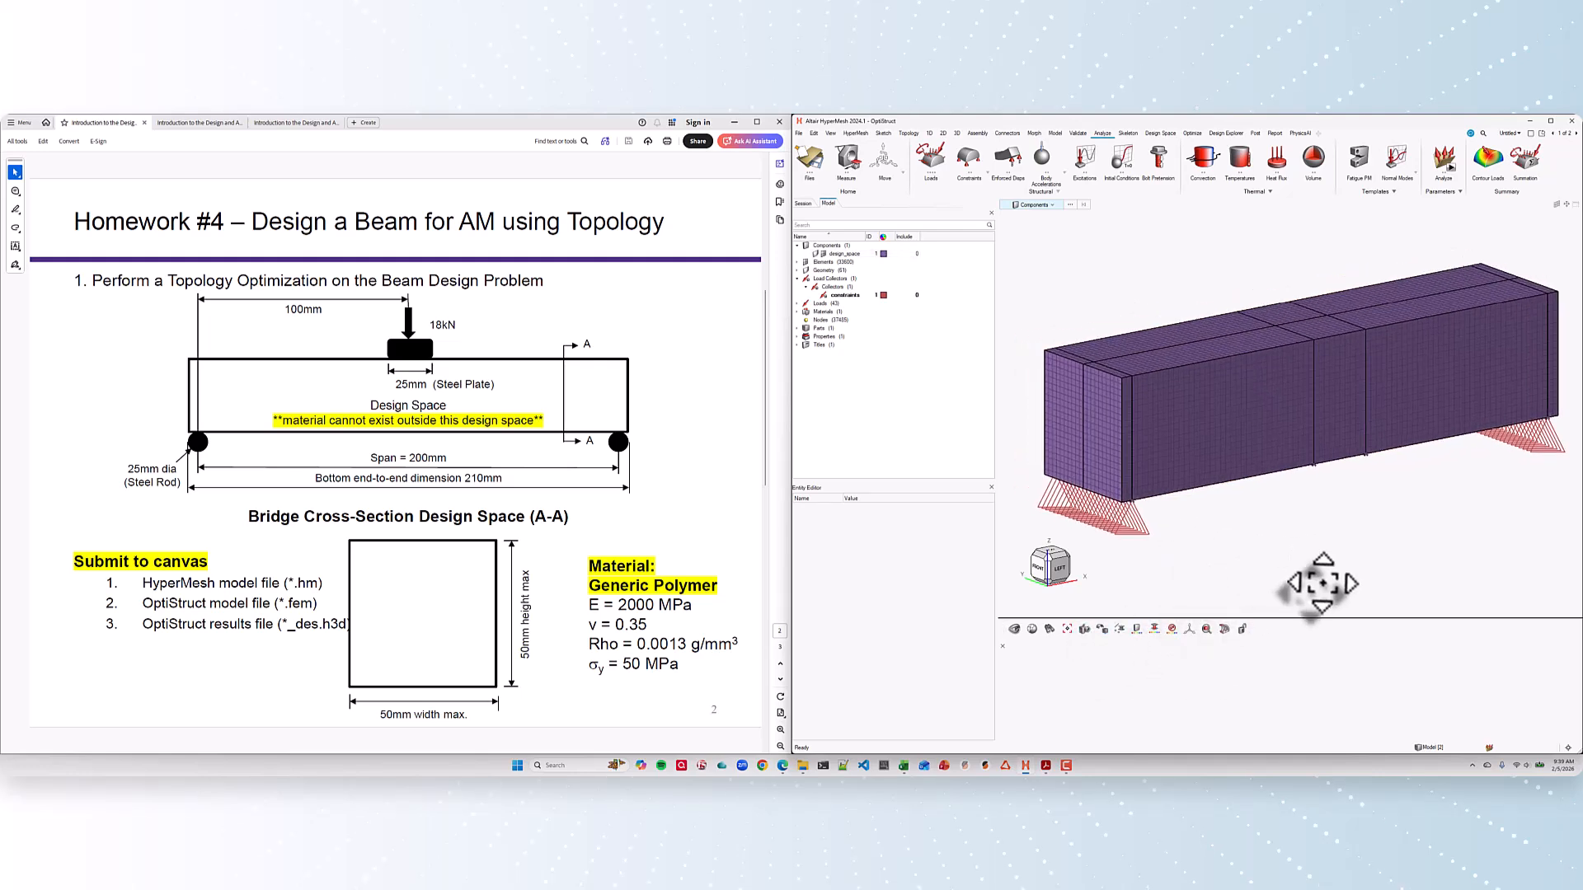
scroll(1286, 547, "down", 2)
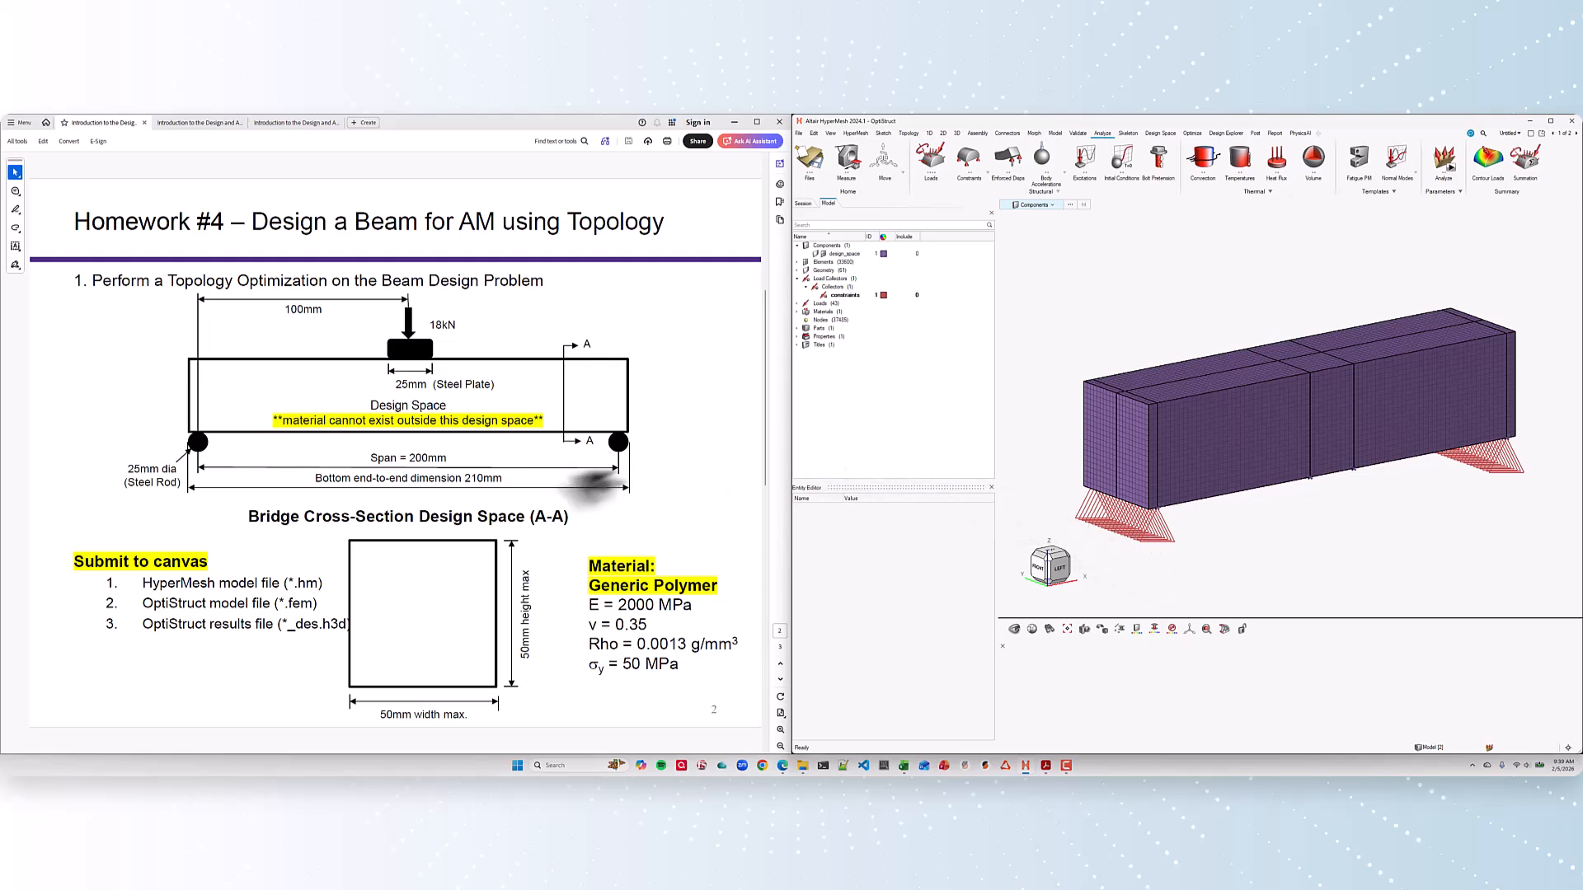
Step: Bring up the Linear Analysis Process slide and review the Create Boundary Conditions item with its constraints and forces entries
left_click(200, 123)
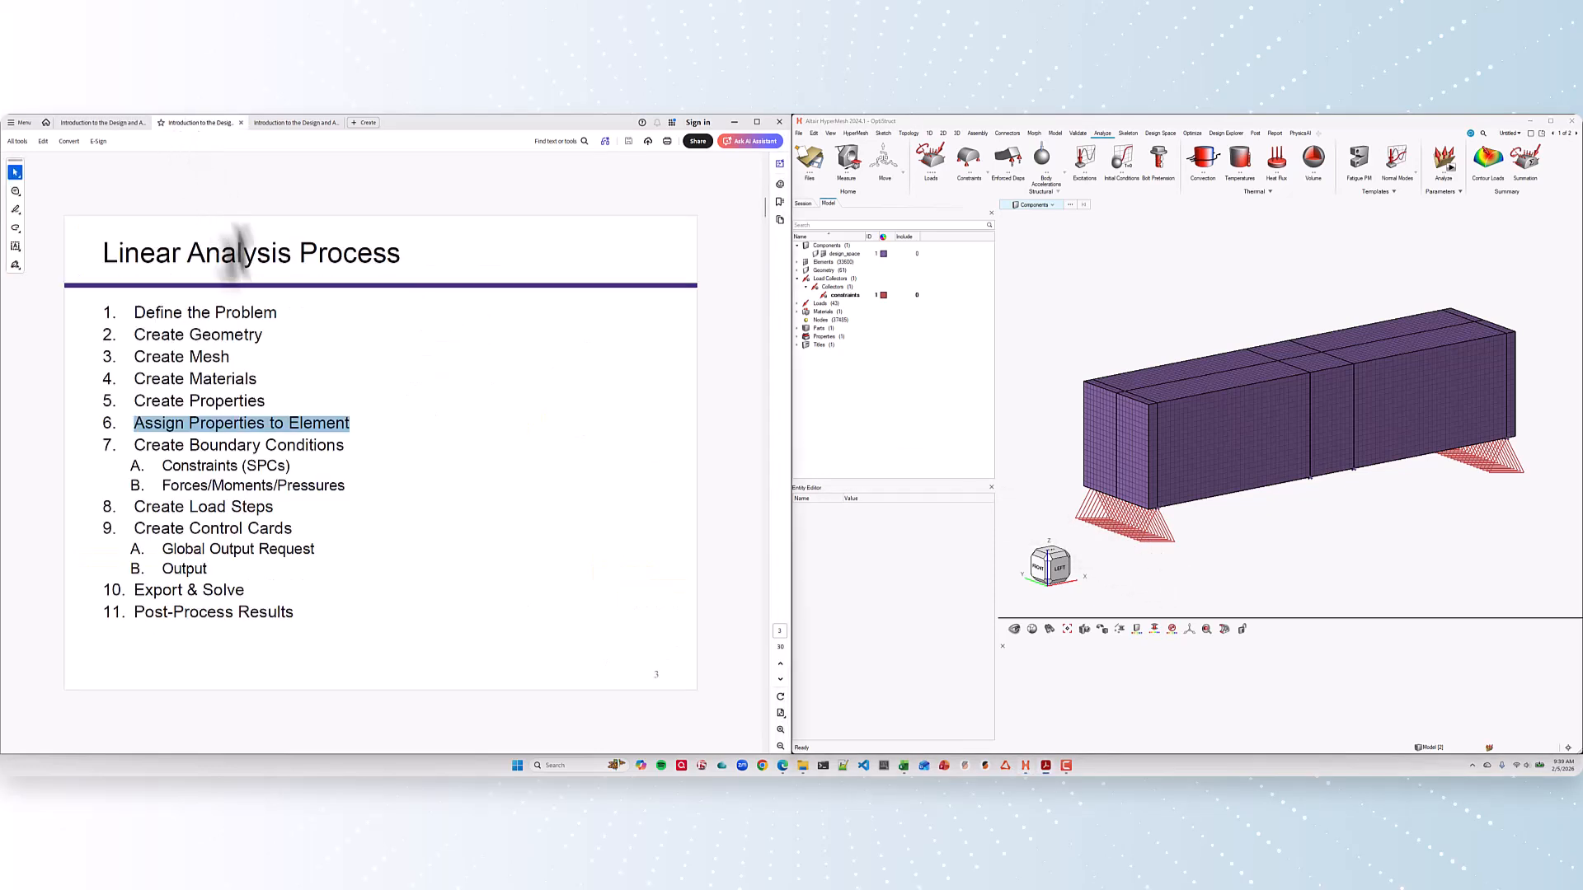
left_click_drag(136, 447, 342, 488)
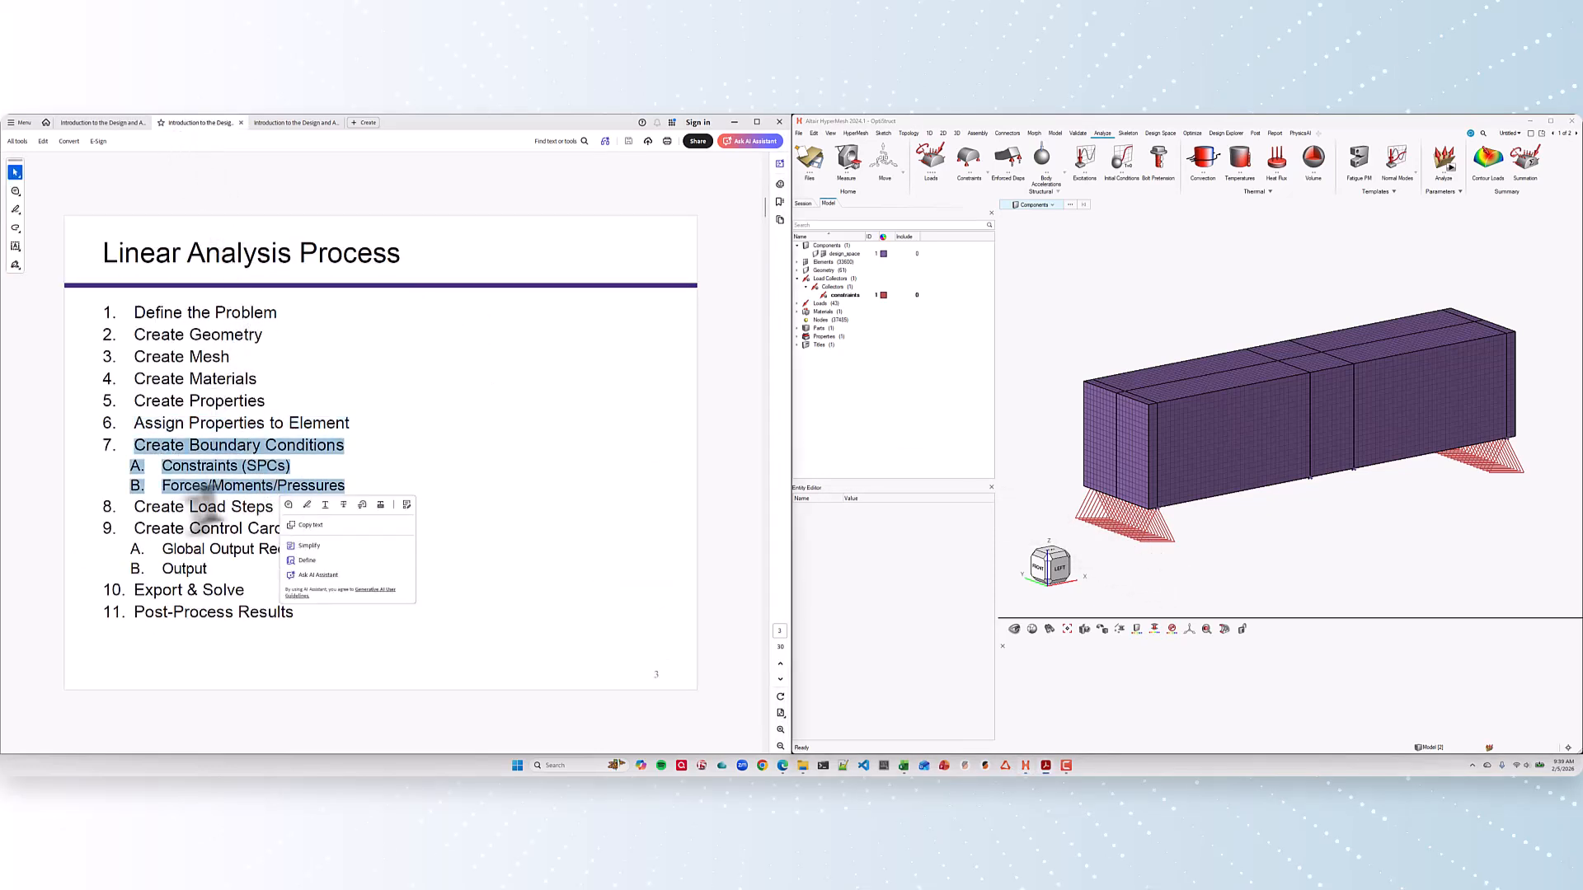
left_click(185, 510)
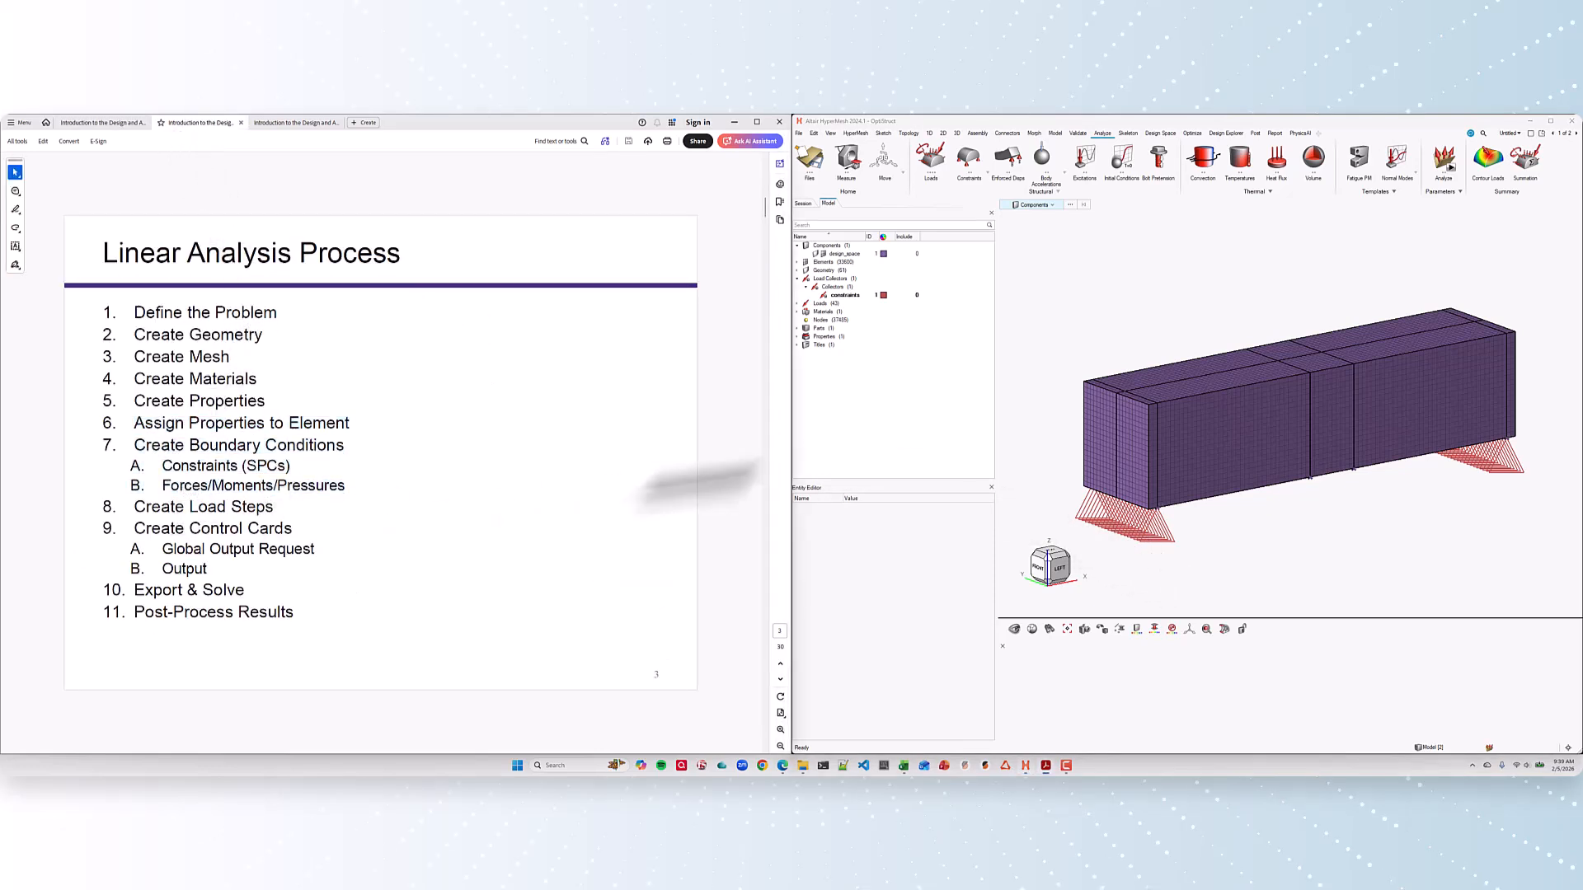
Step: Create a new load collector in the model and name it loads
left_click(831, 288)
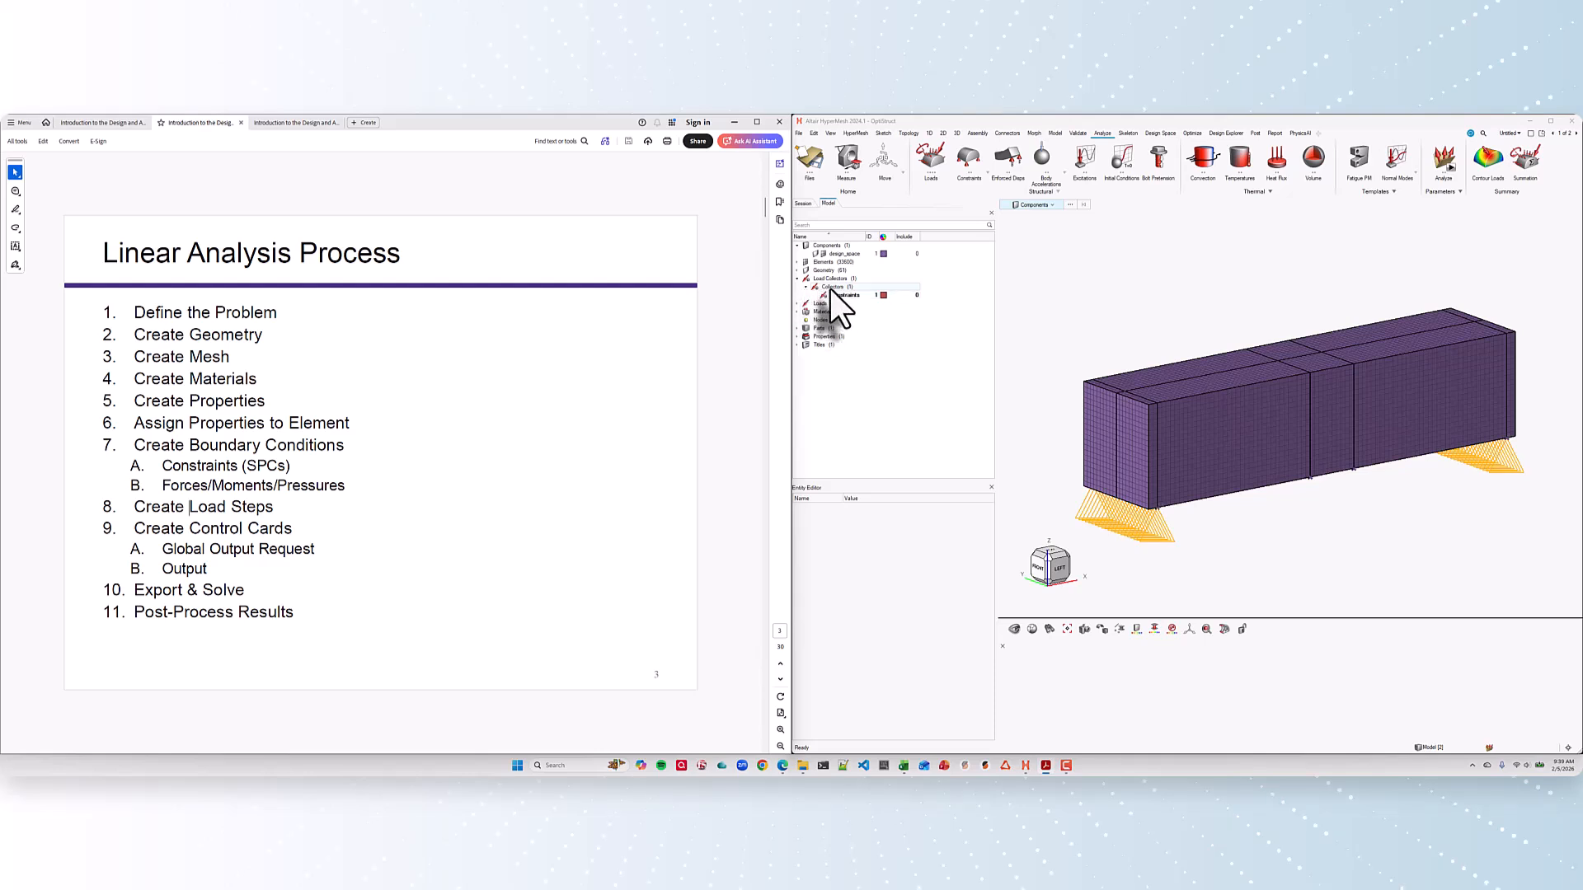
right_click(839, 378)
mouse_move(859, 381)
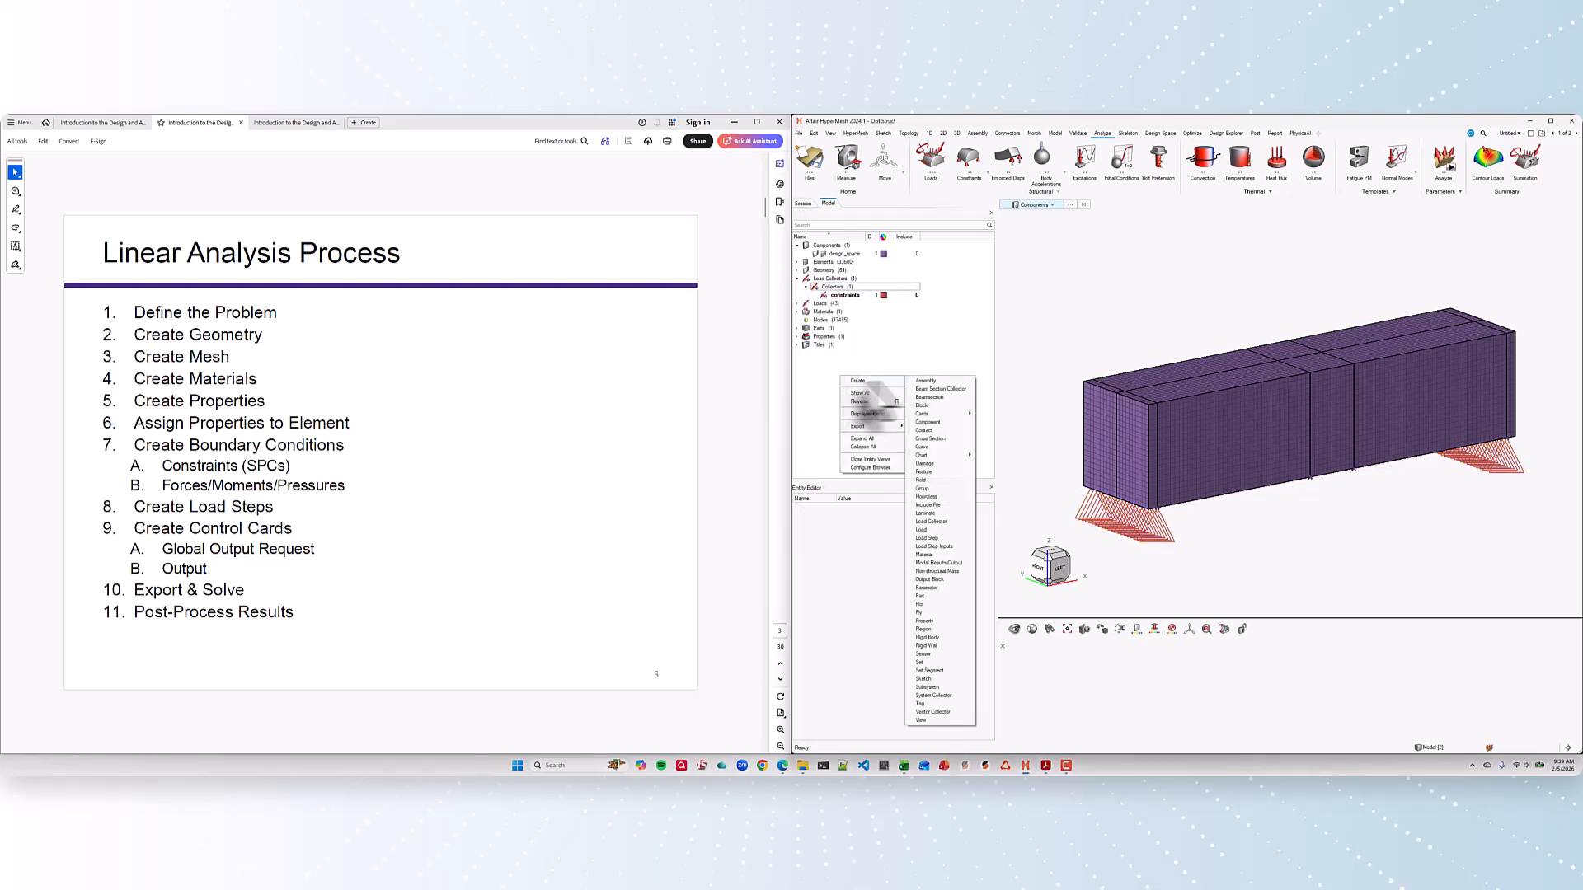
left_click(928, 521)
type("f")
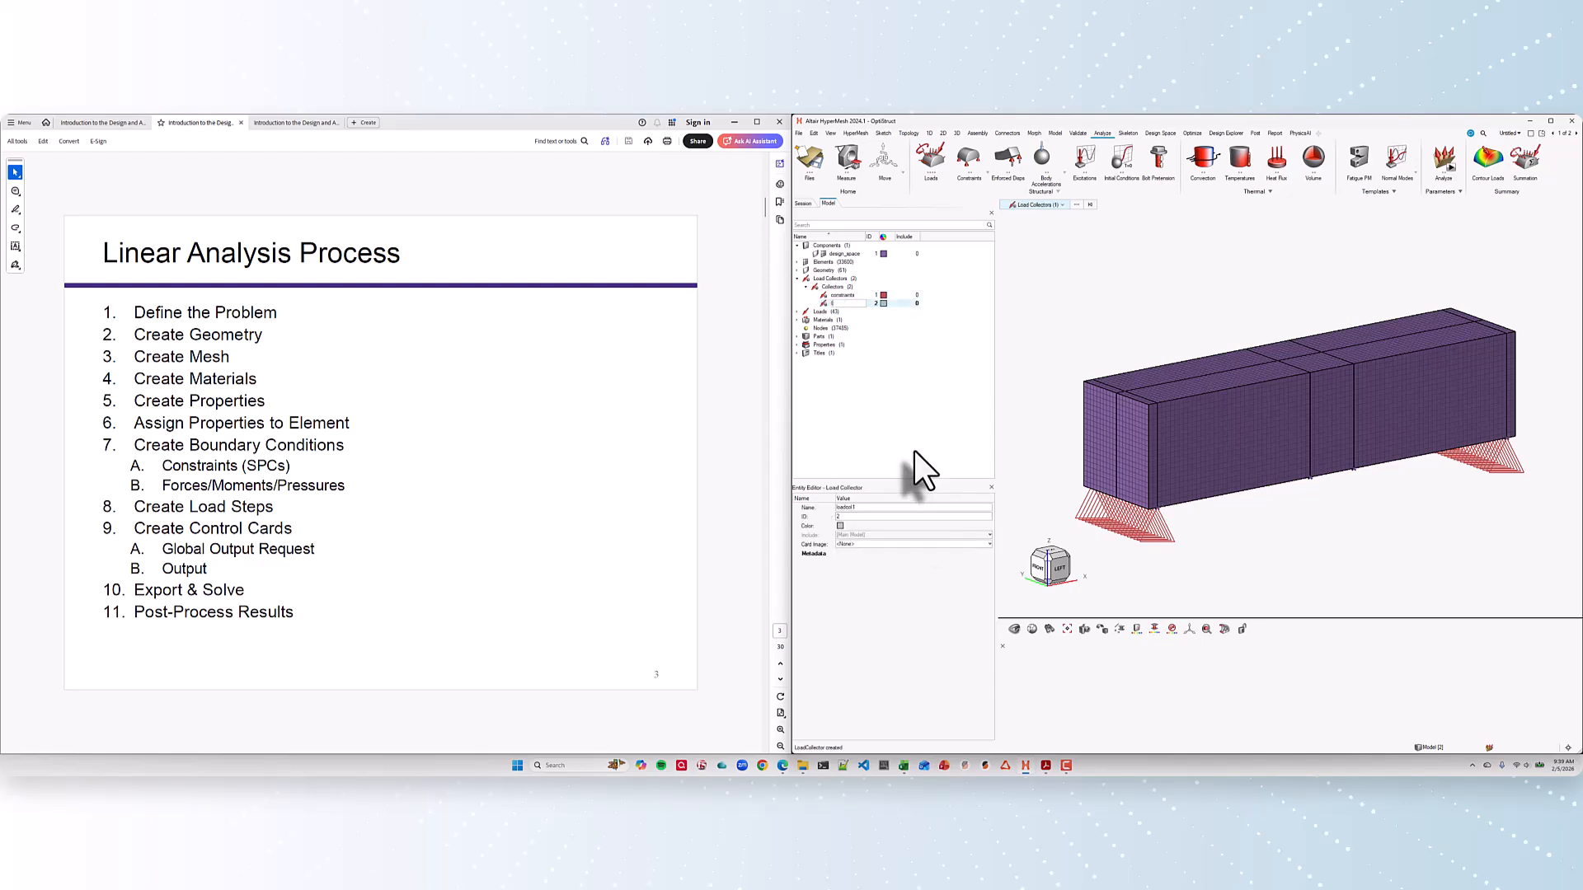
type("oads")
key("Return")
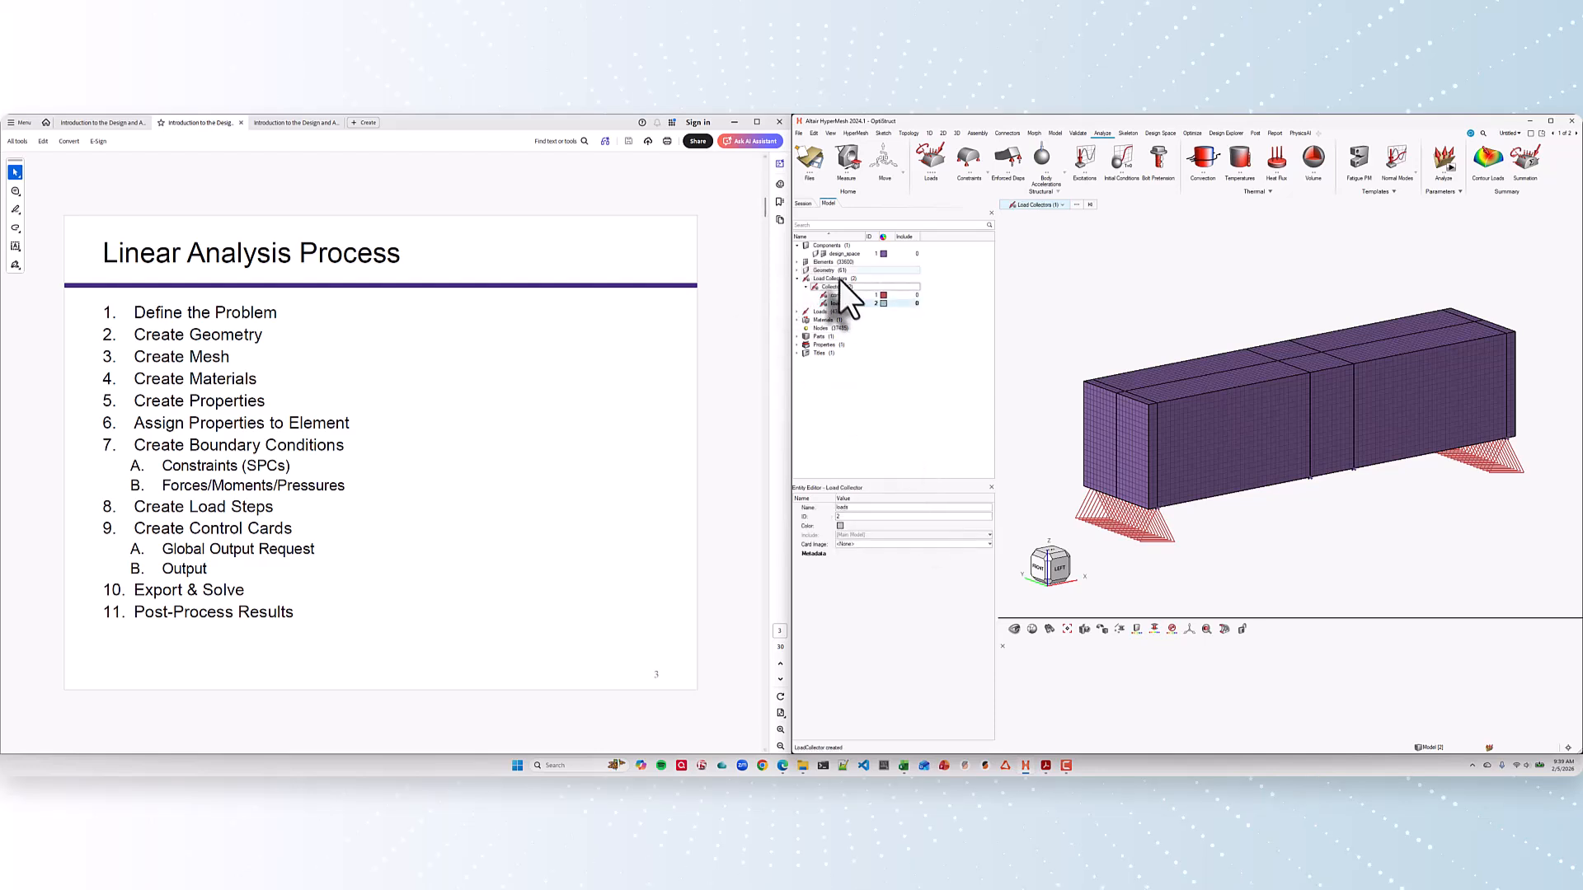
Step: Set the loads collector's colour to light blue
left_click(884, 304)
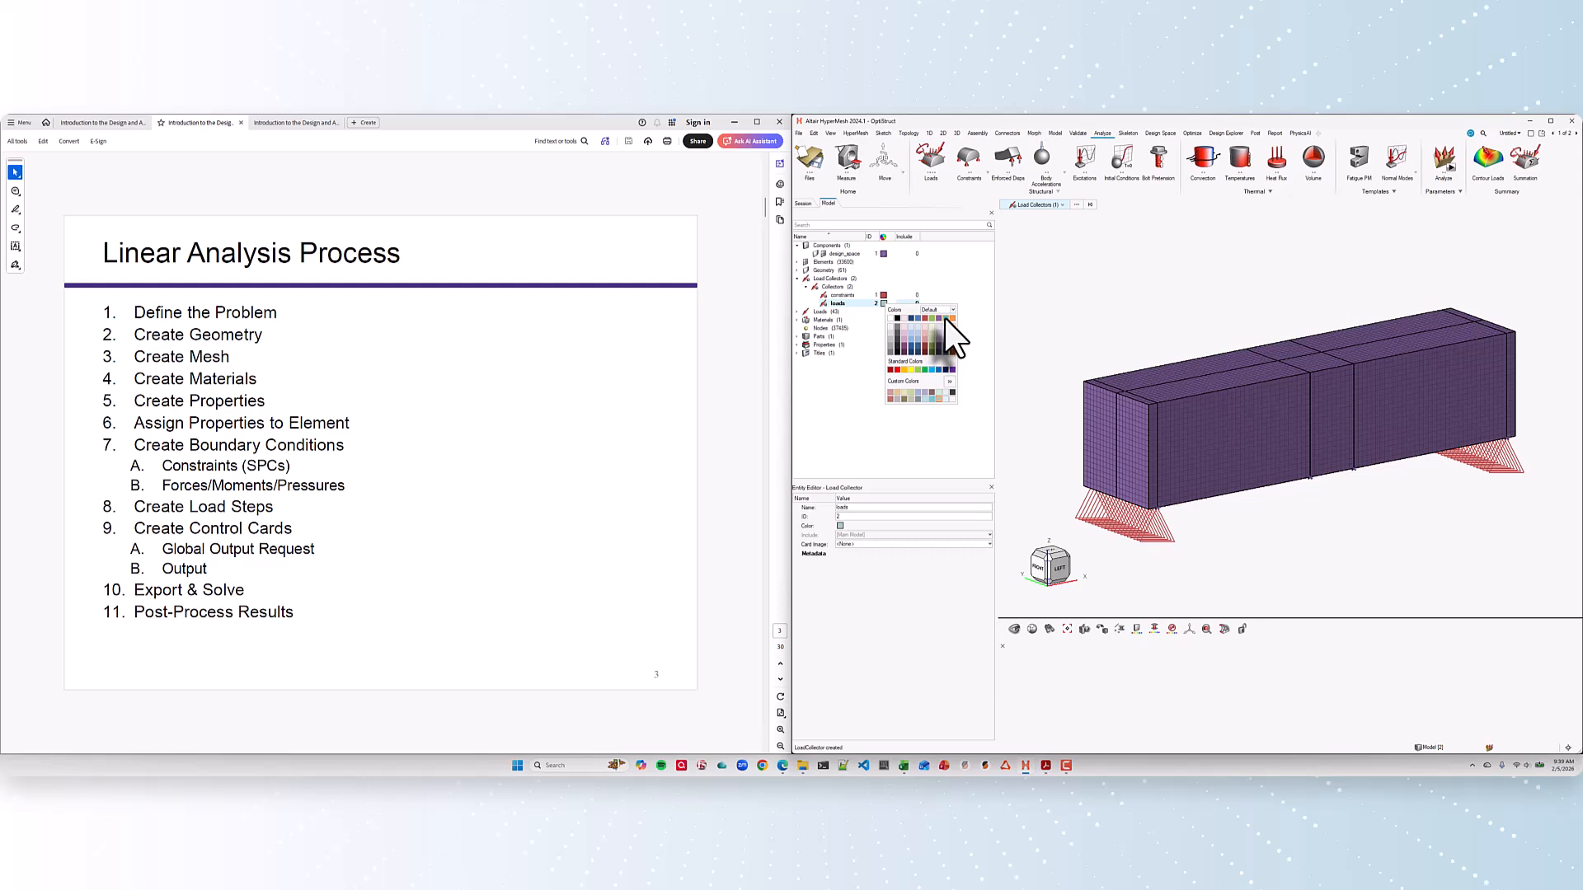
left_click(946, 319)
left_click(854, 385)
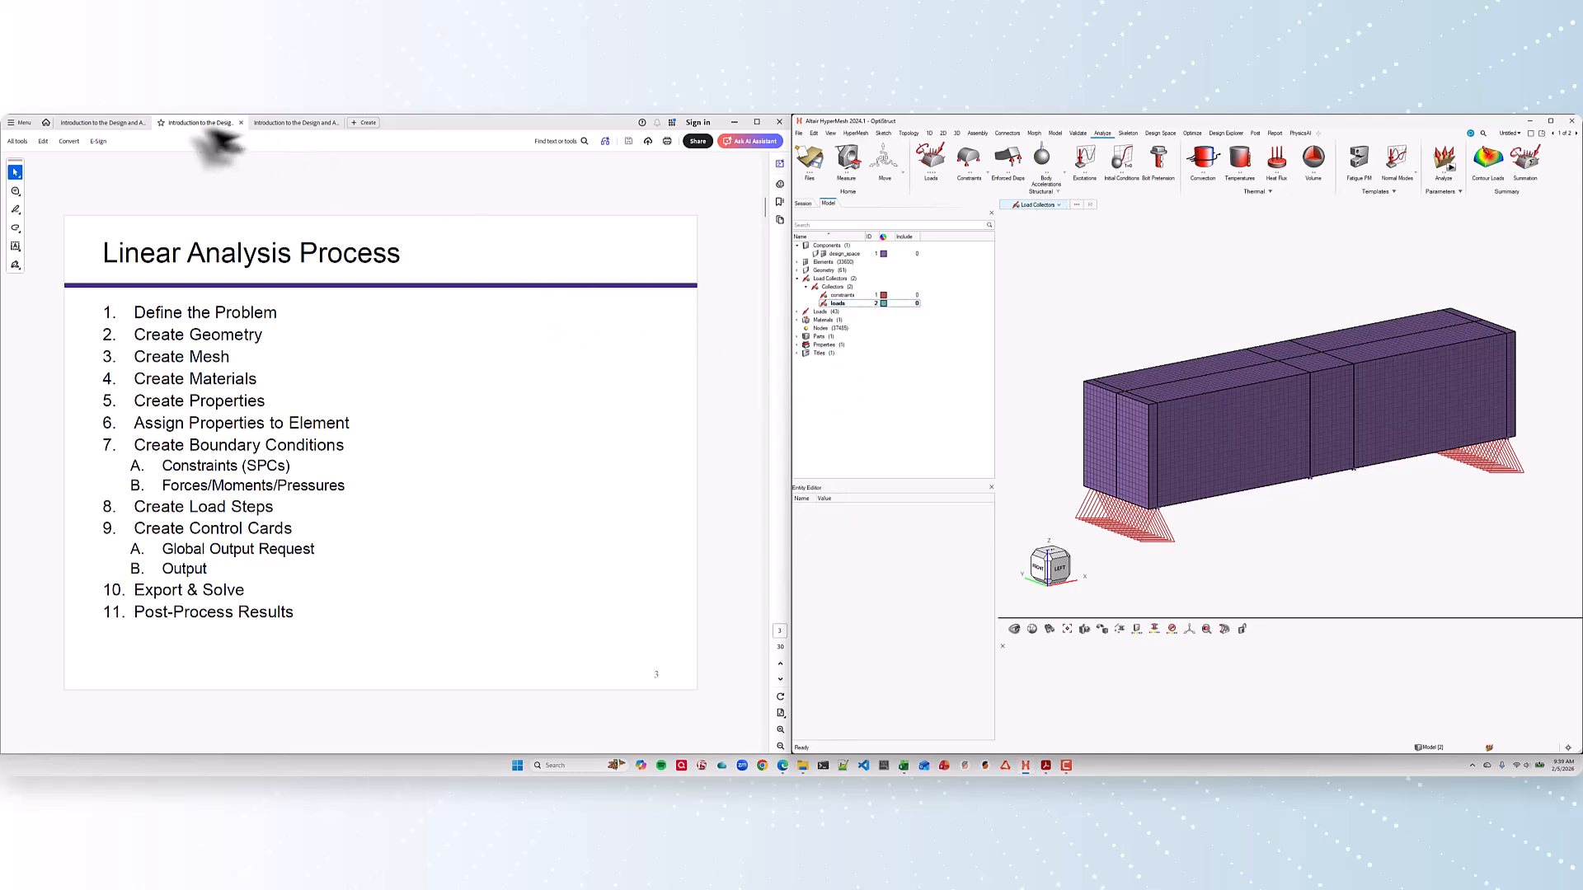
Step: Bring up the Homework #4 beam problem slide and review the 18 kN load applied over the 25 mm steel plate
left_click(103, 122)
middle_click_drag(1393, 584, 1434, 589)
right_click_drag(1426, 597, 1446, 596)
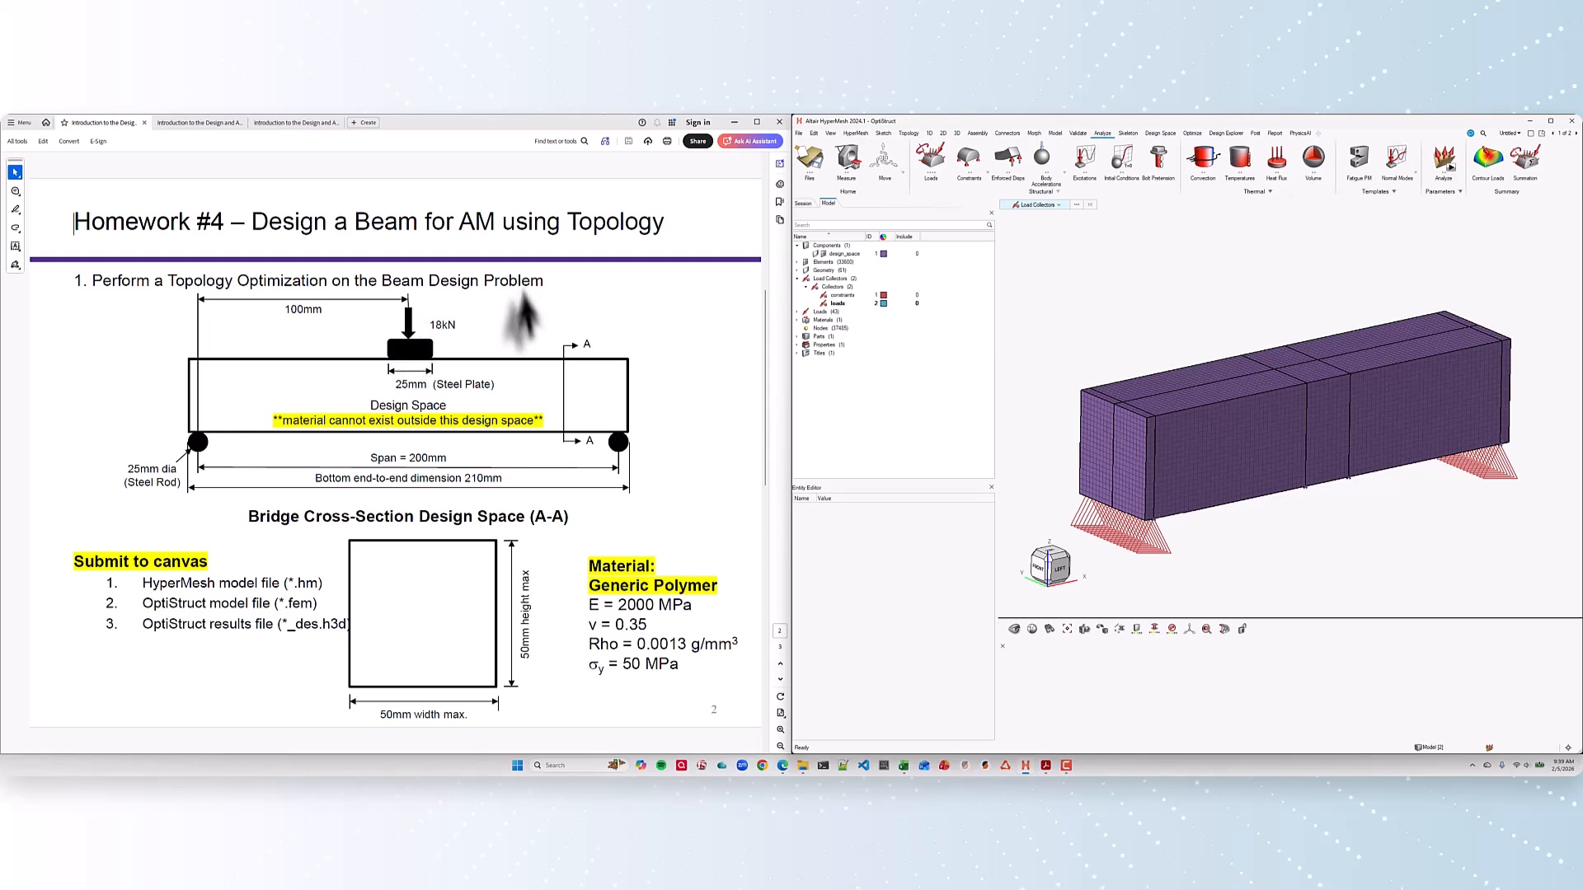
Step: Create a constant pressure load of magnitude 14.4 on the two middle top faces of the beam under the steel plate
left_click(927, 161)
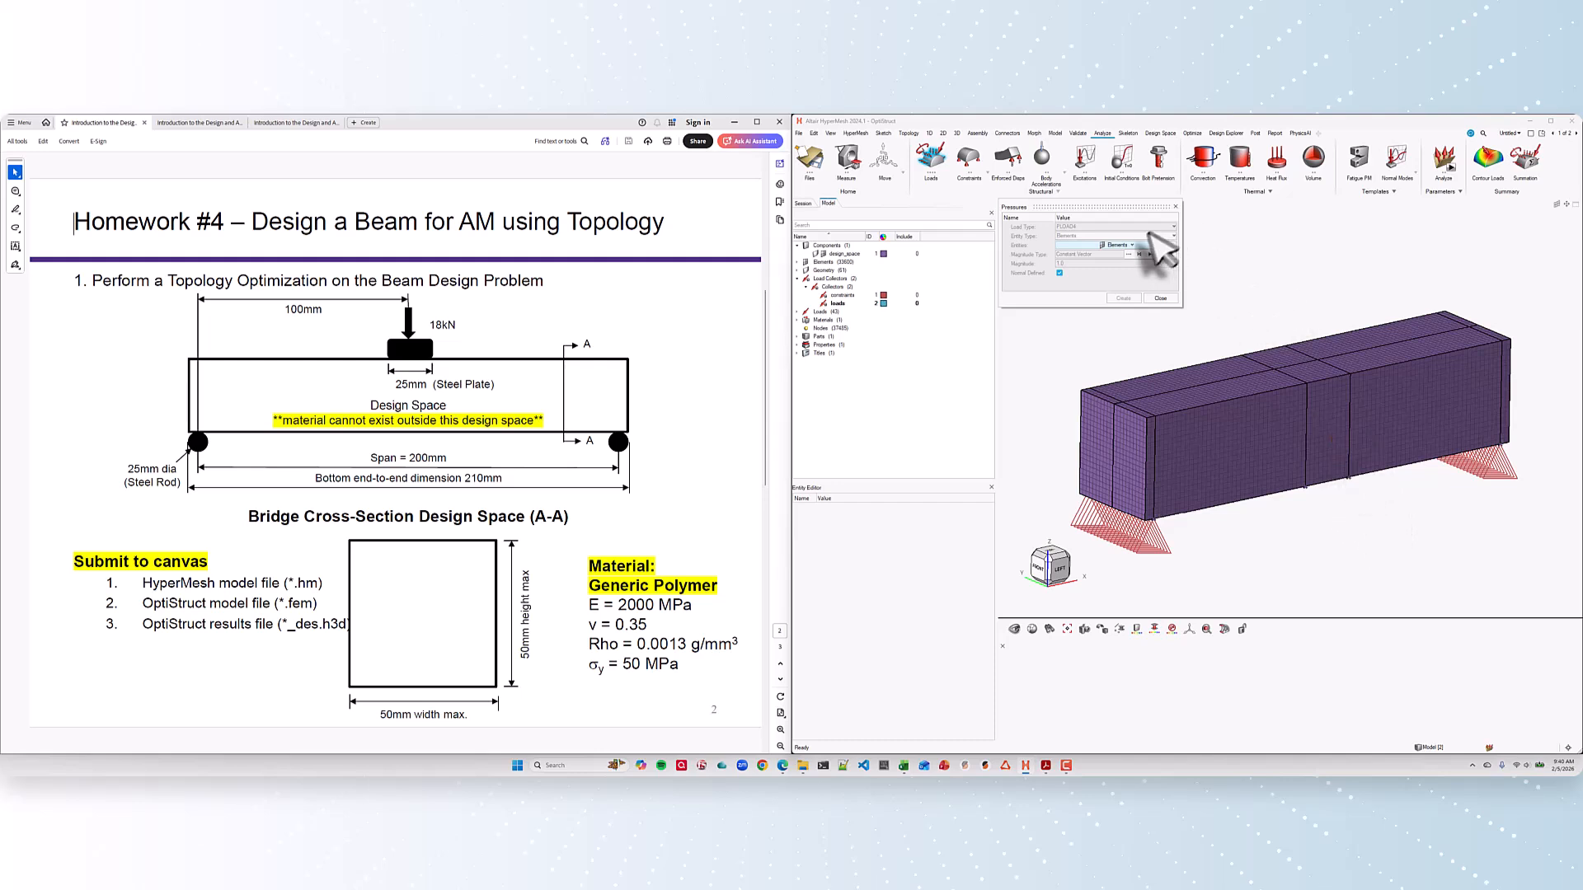
left_click(1132, 245)
left_click(1076, 254)
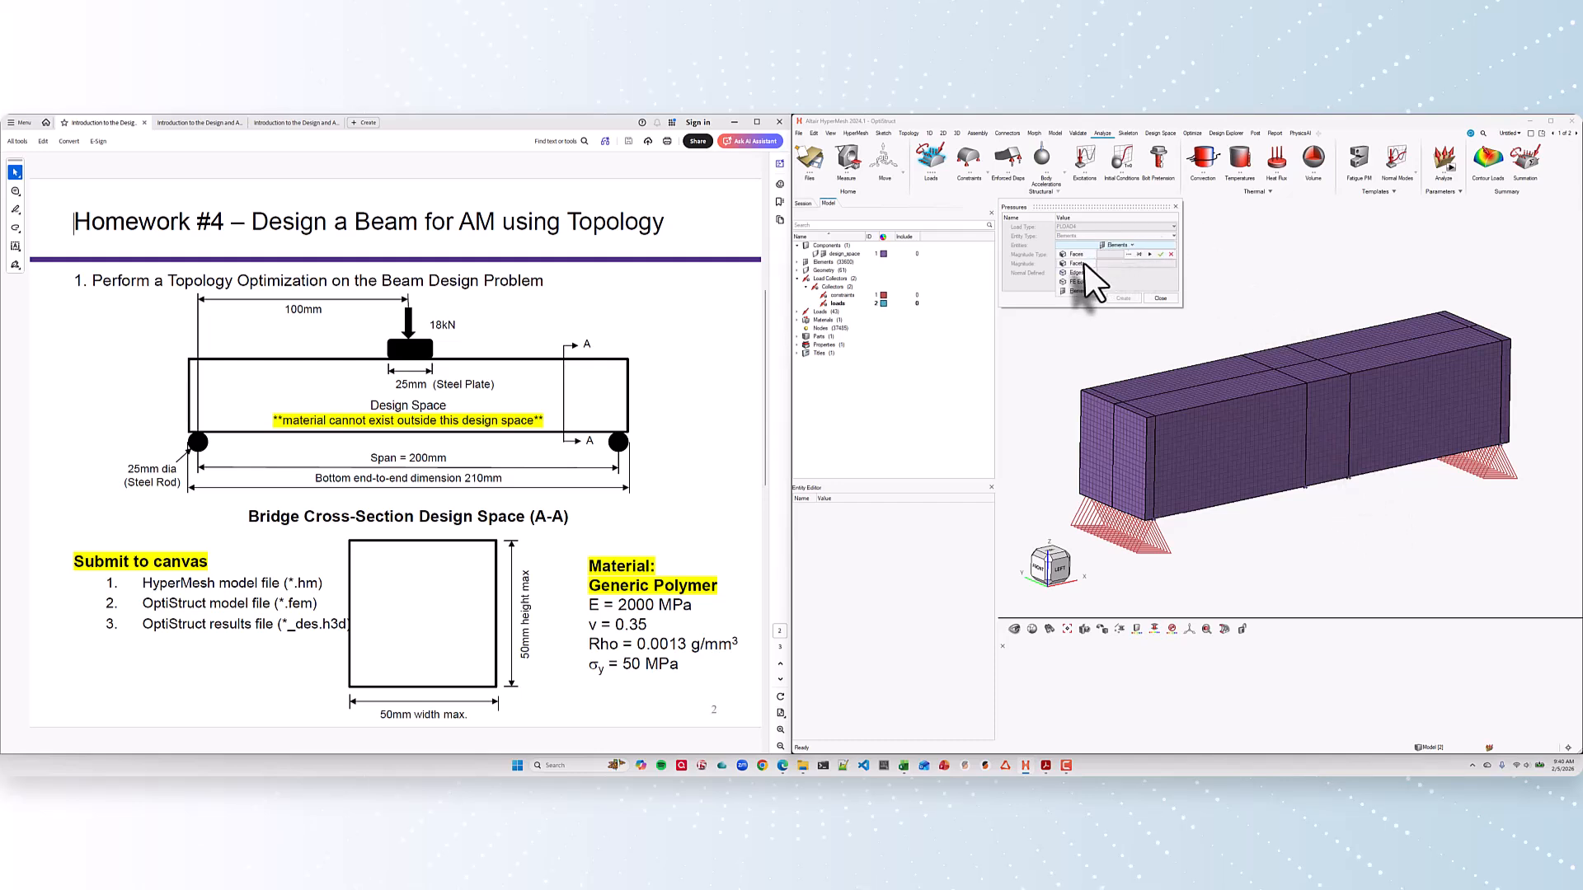
left_click(1287, 361)
left_click(1306, 373)
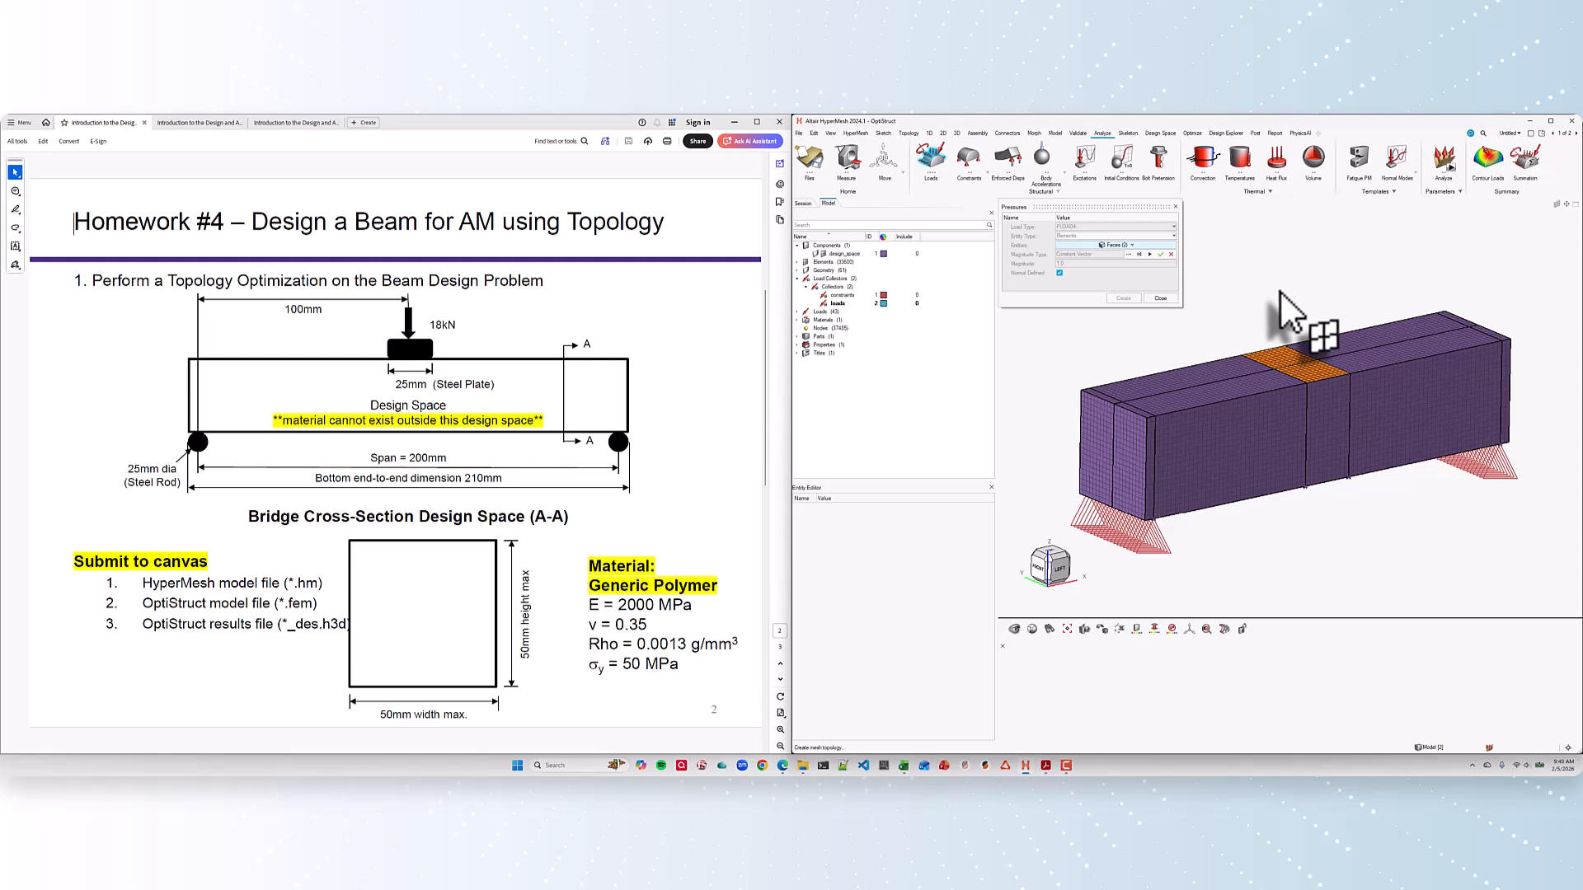
left_click(1161, 254)
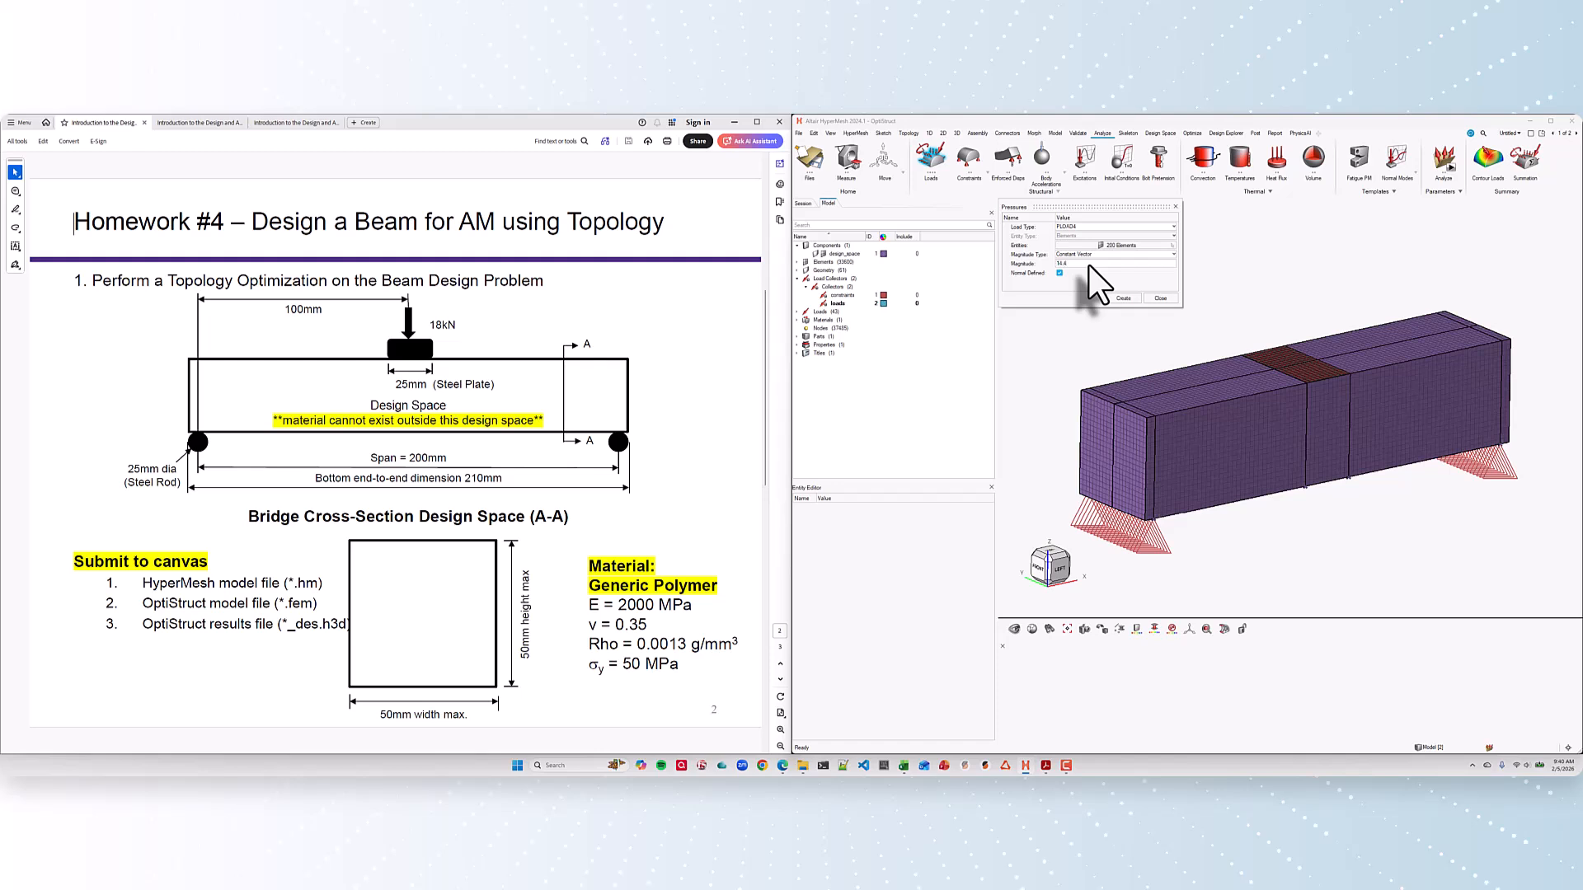
left_click(1123, 299)
left_click(1158, 299)
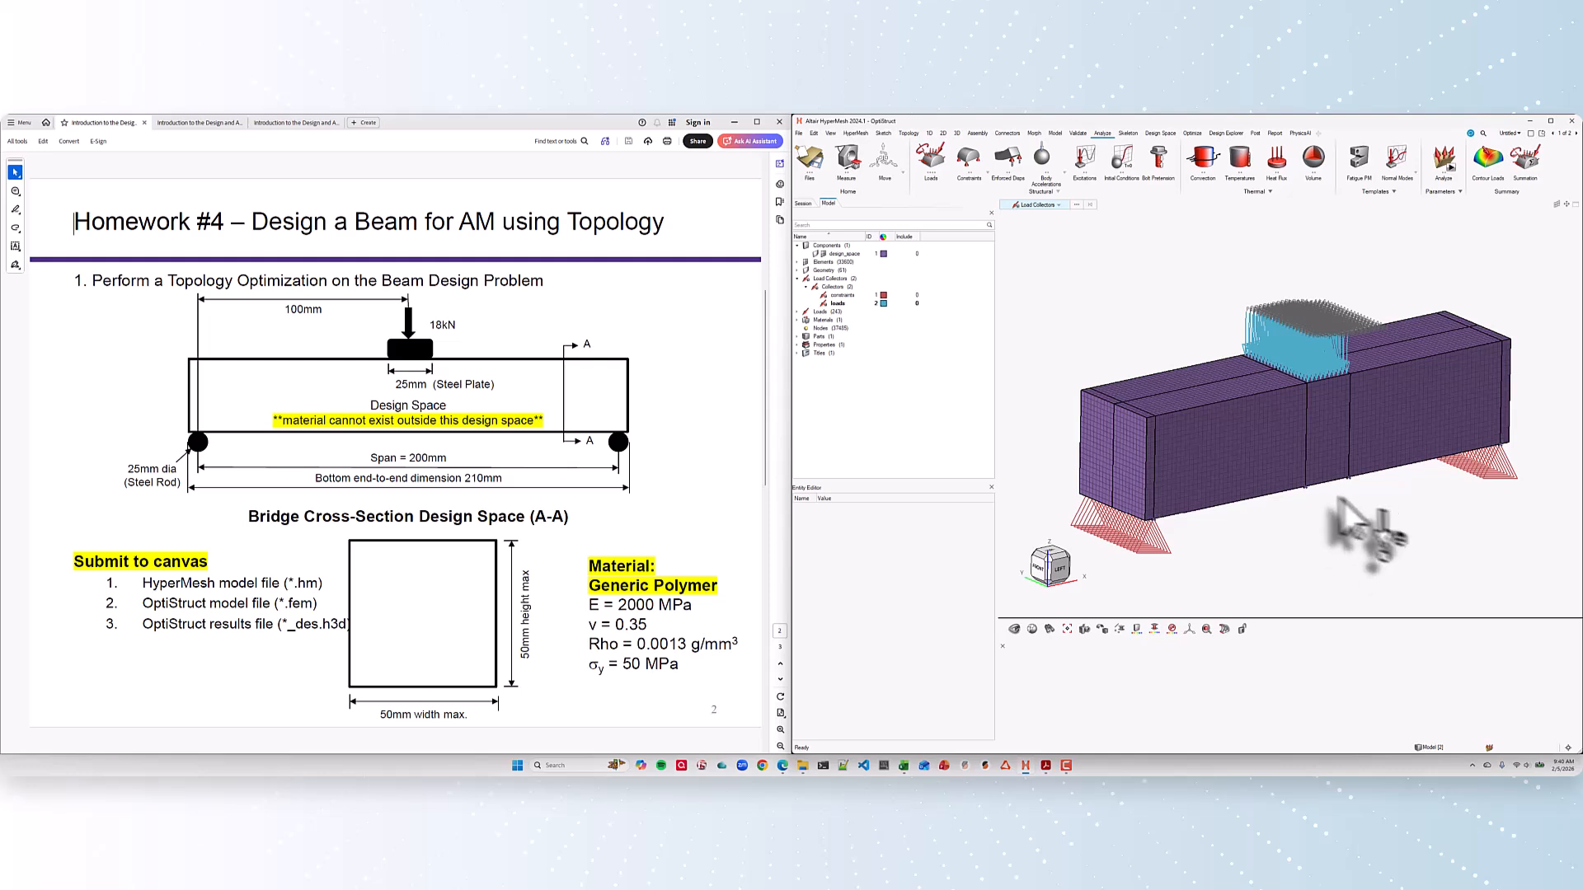
Step: Inspect the pressure arrows on top of the beam, then select all of those pressure loads and delete them
scroll(1317, 384, "up", 2)
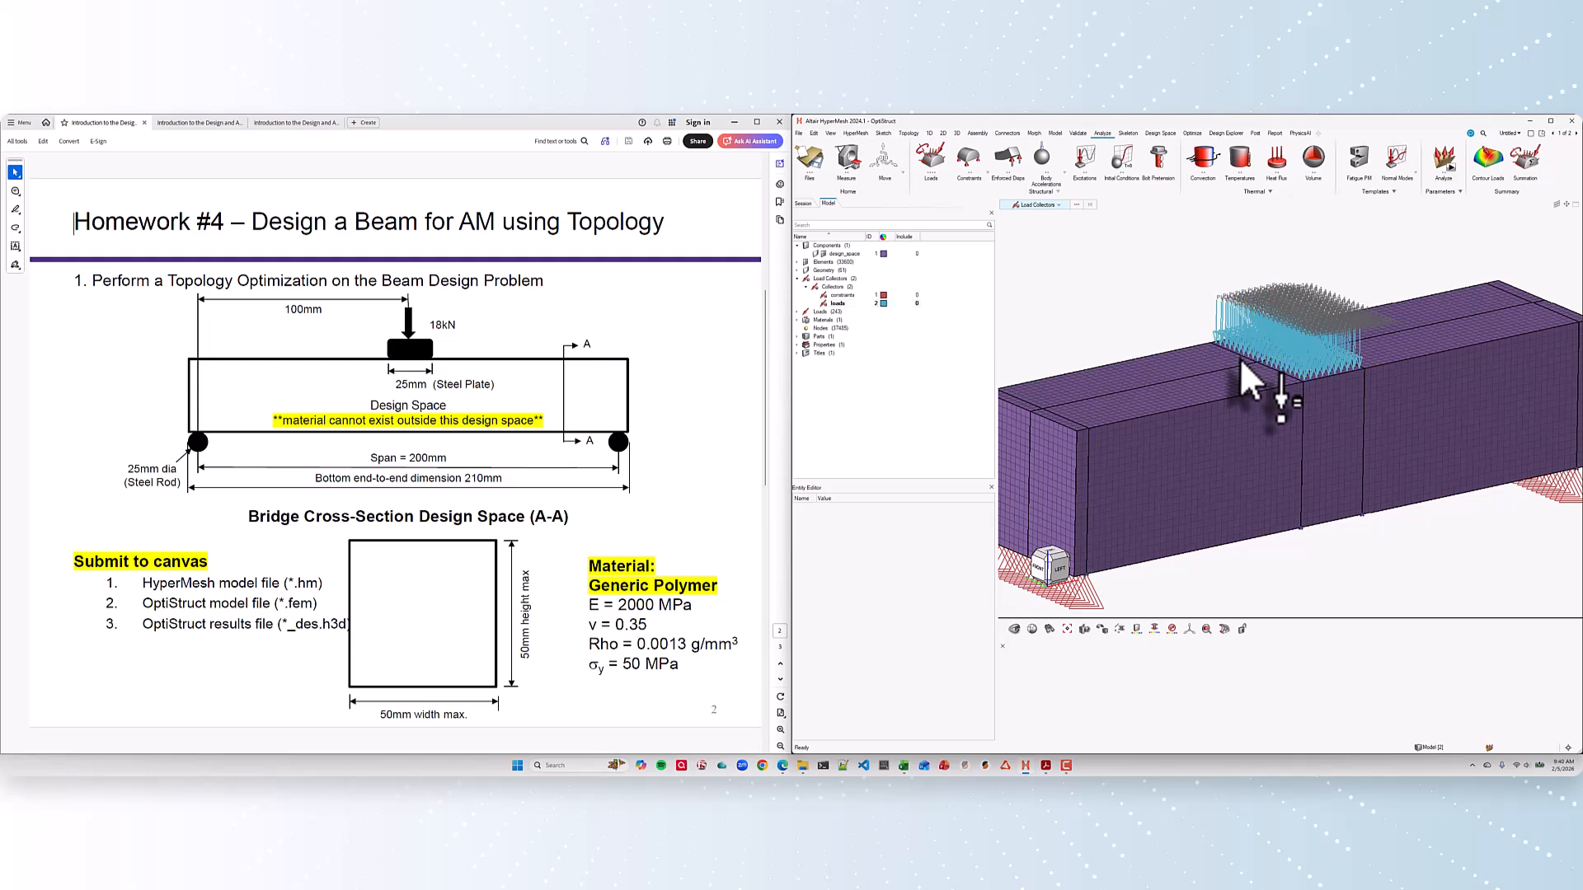
scroll(1240, 359, "down", 1)
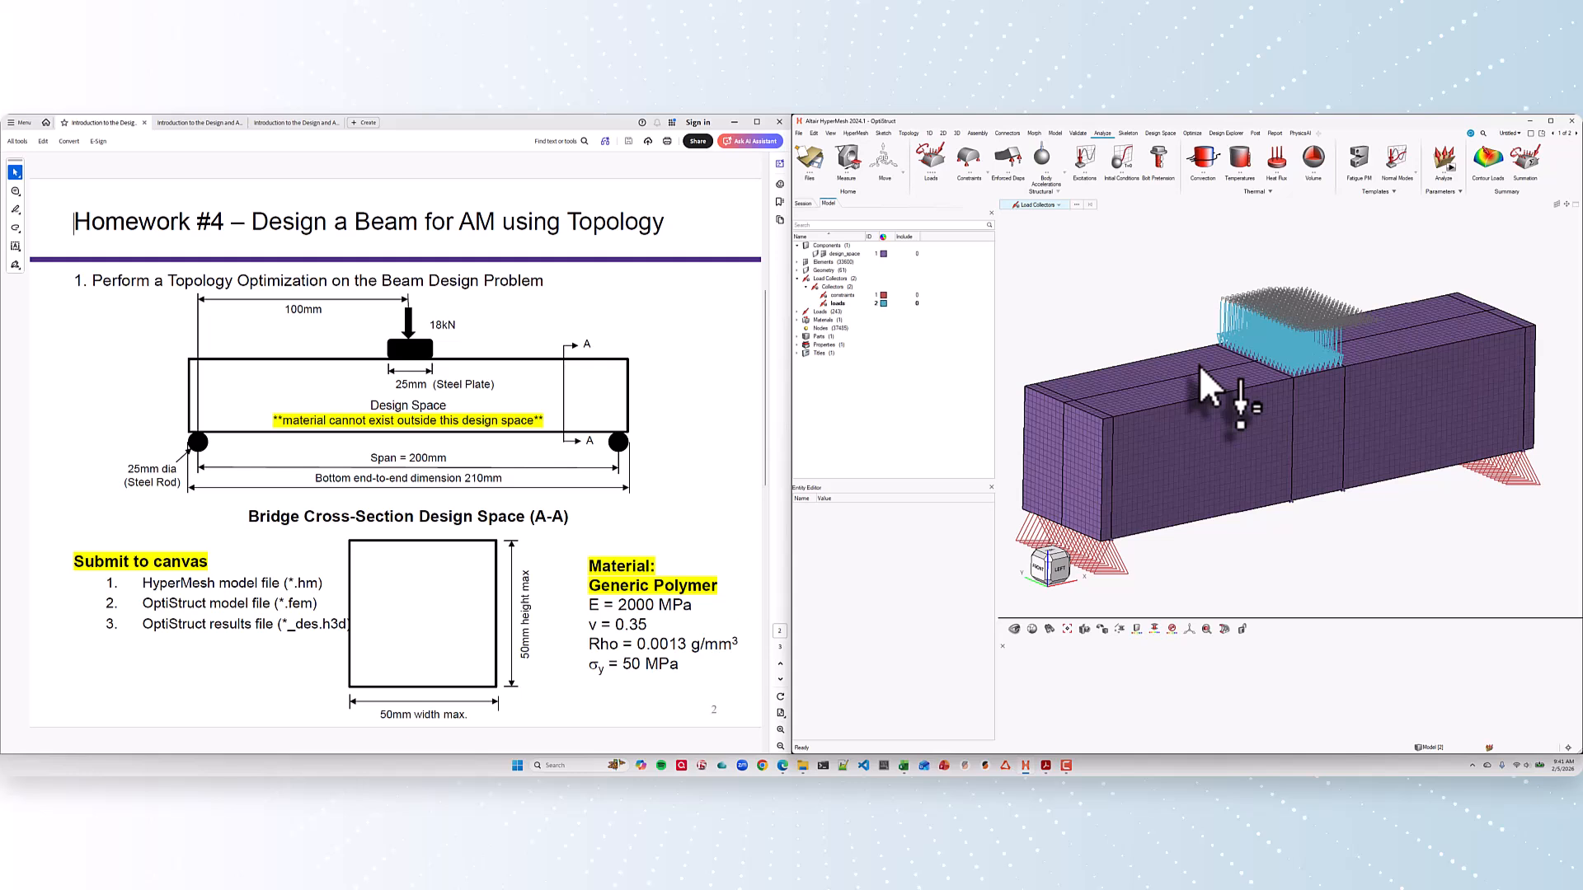
right_click_drag(1149, 317, 1151, 313)
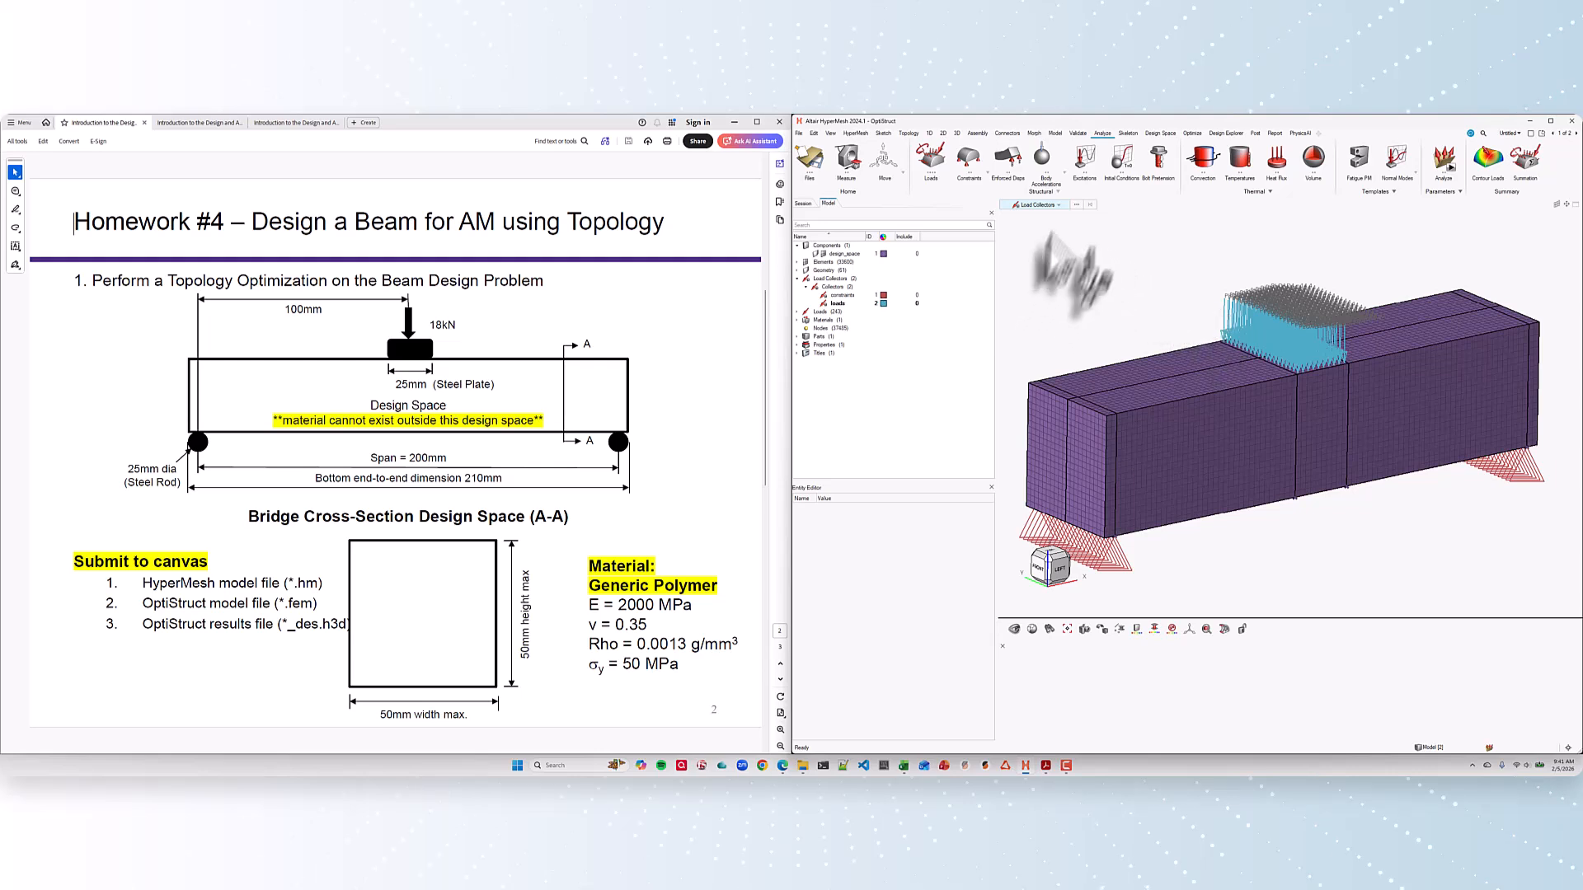
left_click(1060, 206)
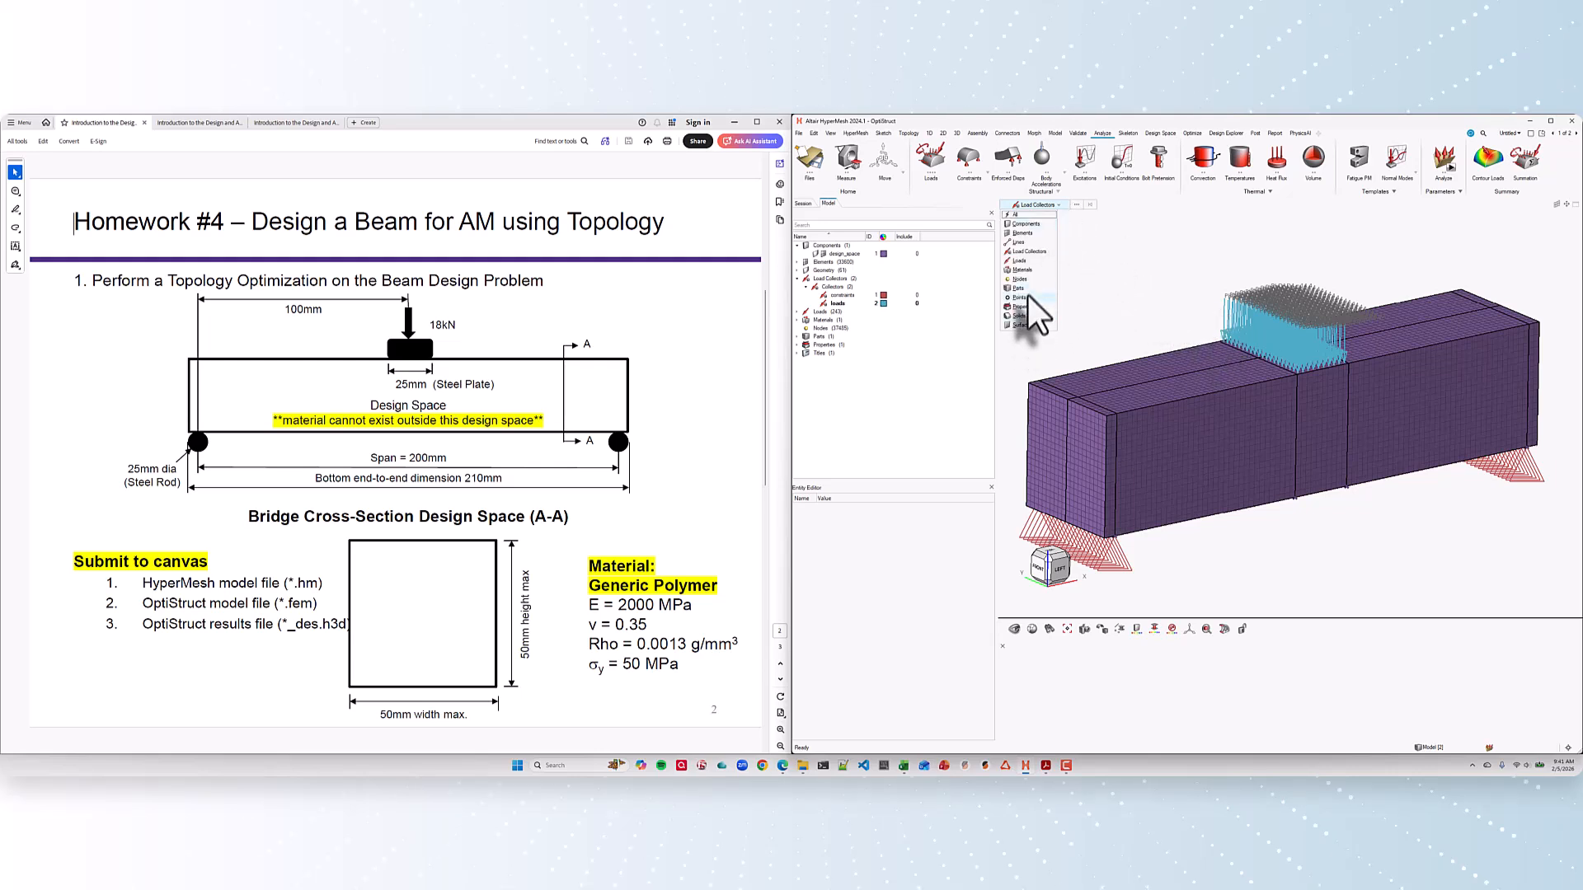
left_click(1020, 260)
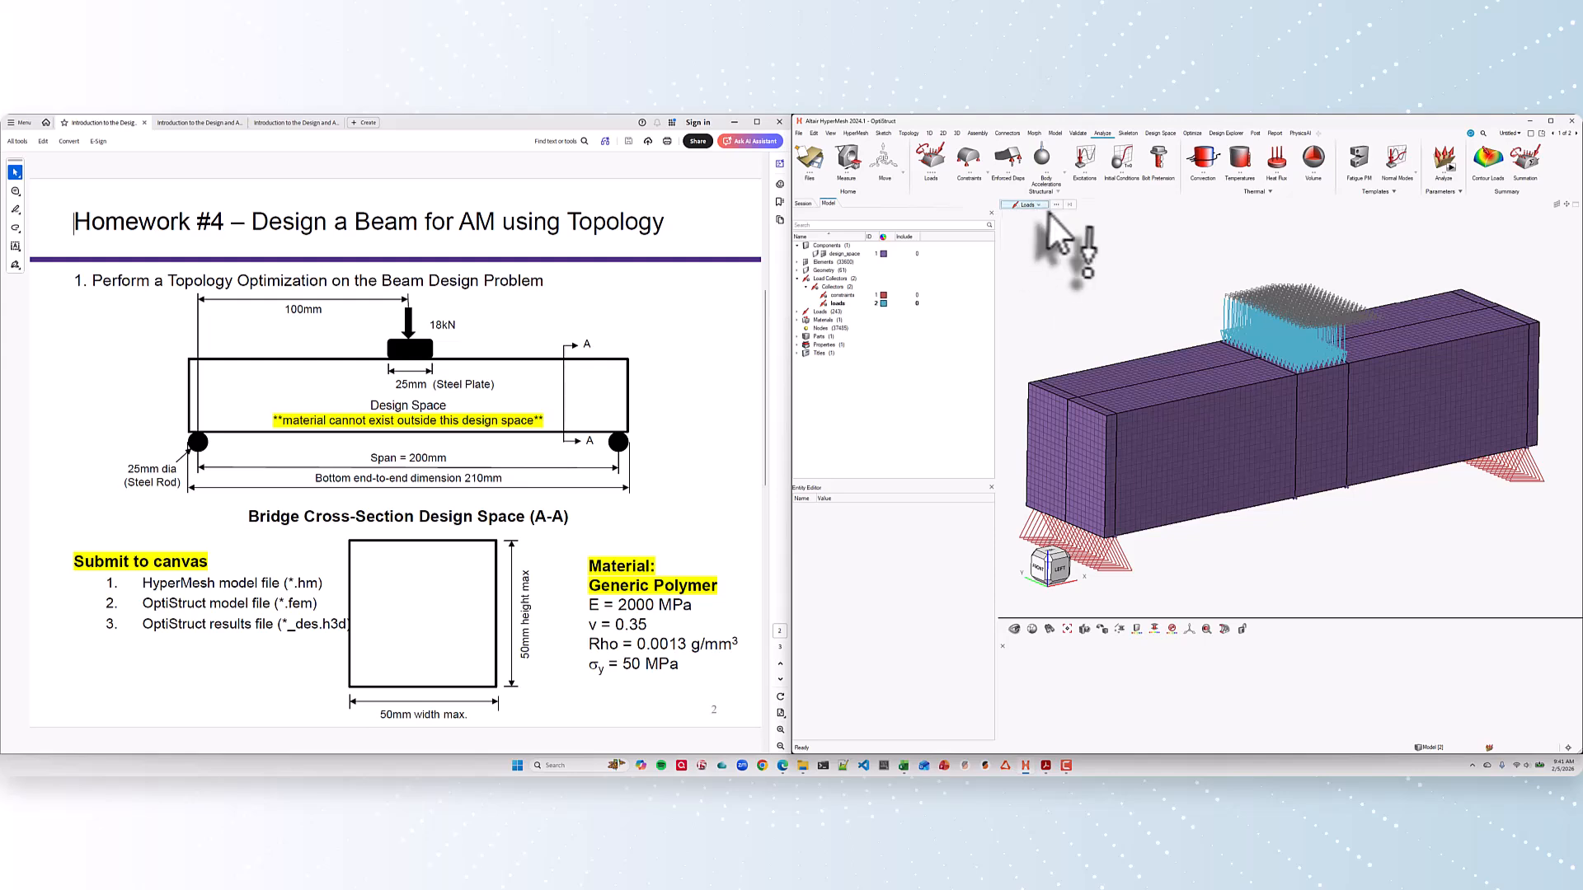
left_click_drag(1179, 243, 1360, 431)
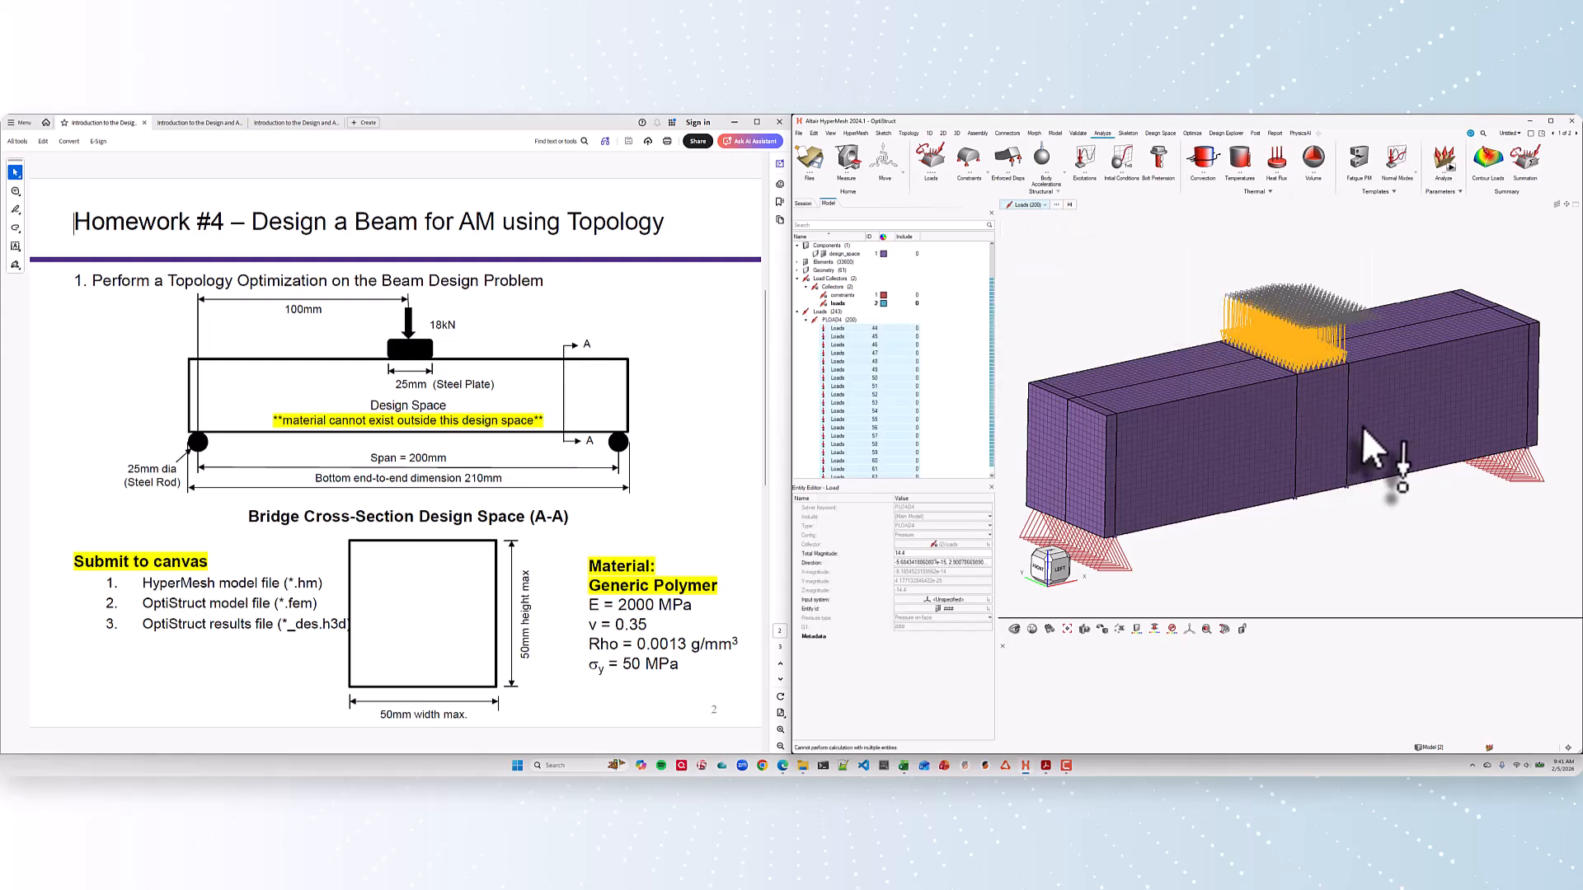
mouse_move(1401, 486)
middle_mouse_down()
mouse_move(1410, 397)
mouse_move(1426, 521)
mouse_move(1399, 482)
middle_mouse_up()
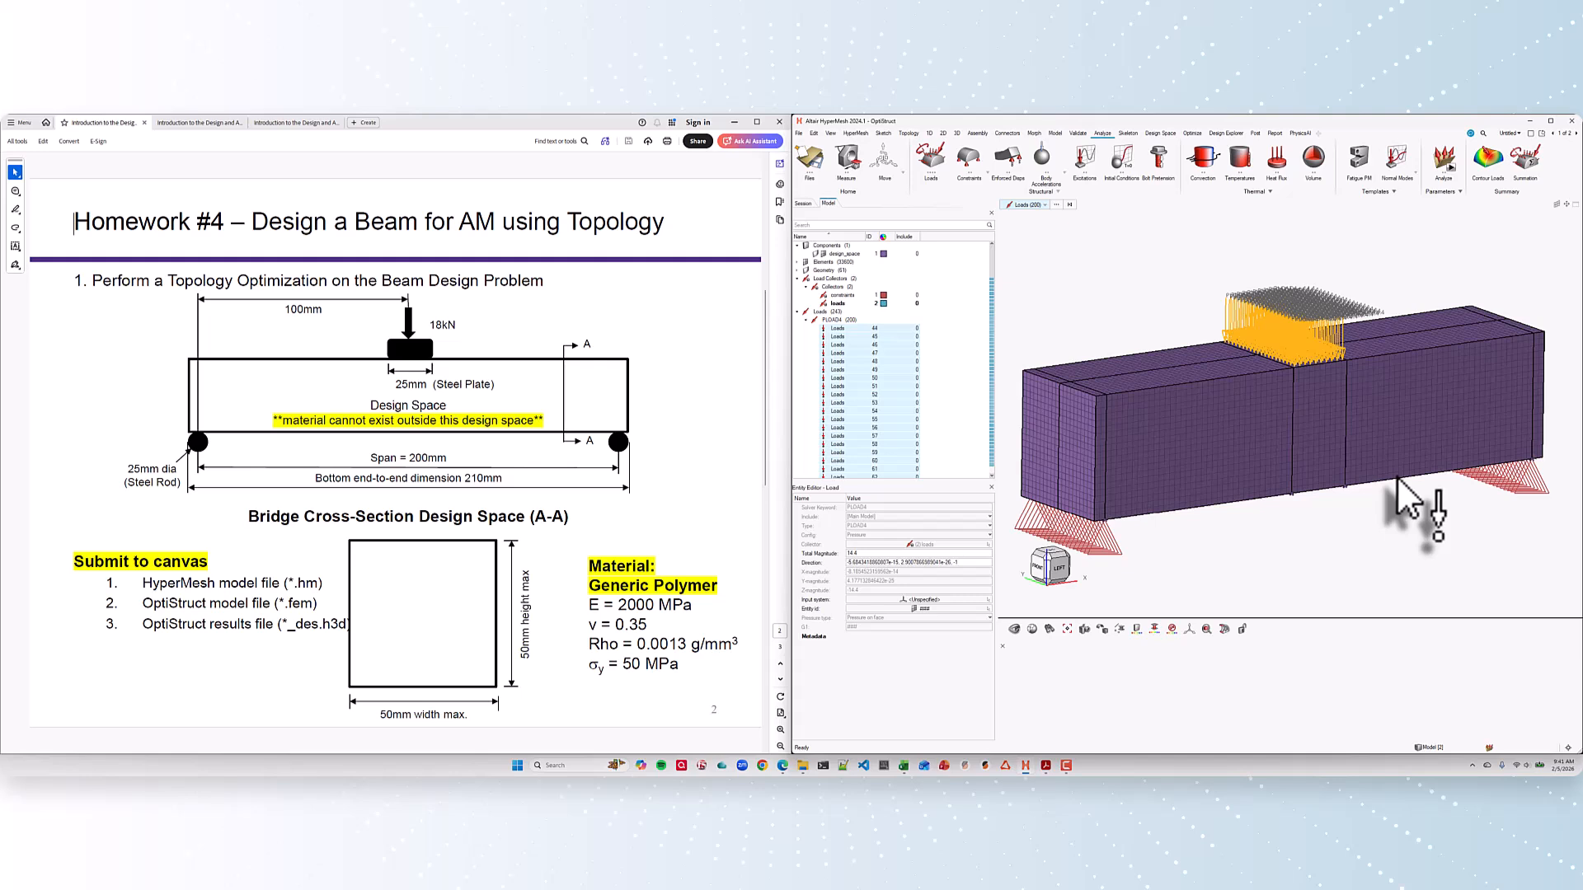
key("Delete")
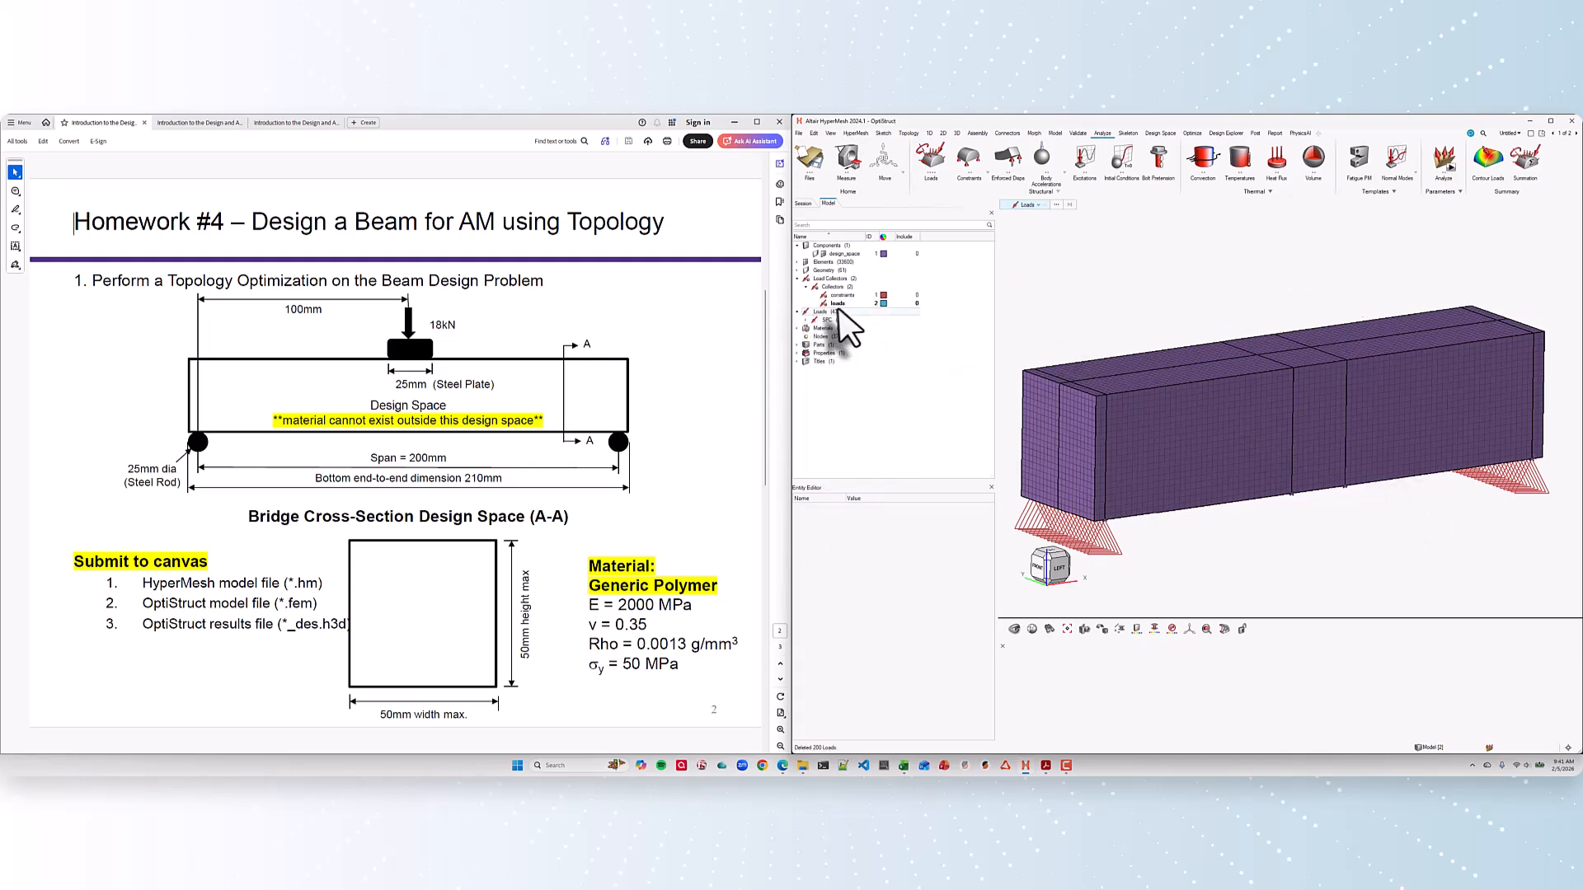
Step: Start a force load and select by path the inner nodes of the beam's top centreline across the plate area, excluding both end nodes
right_click_drag(1222, 508, 1224, 498)
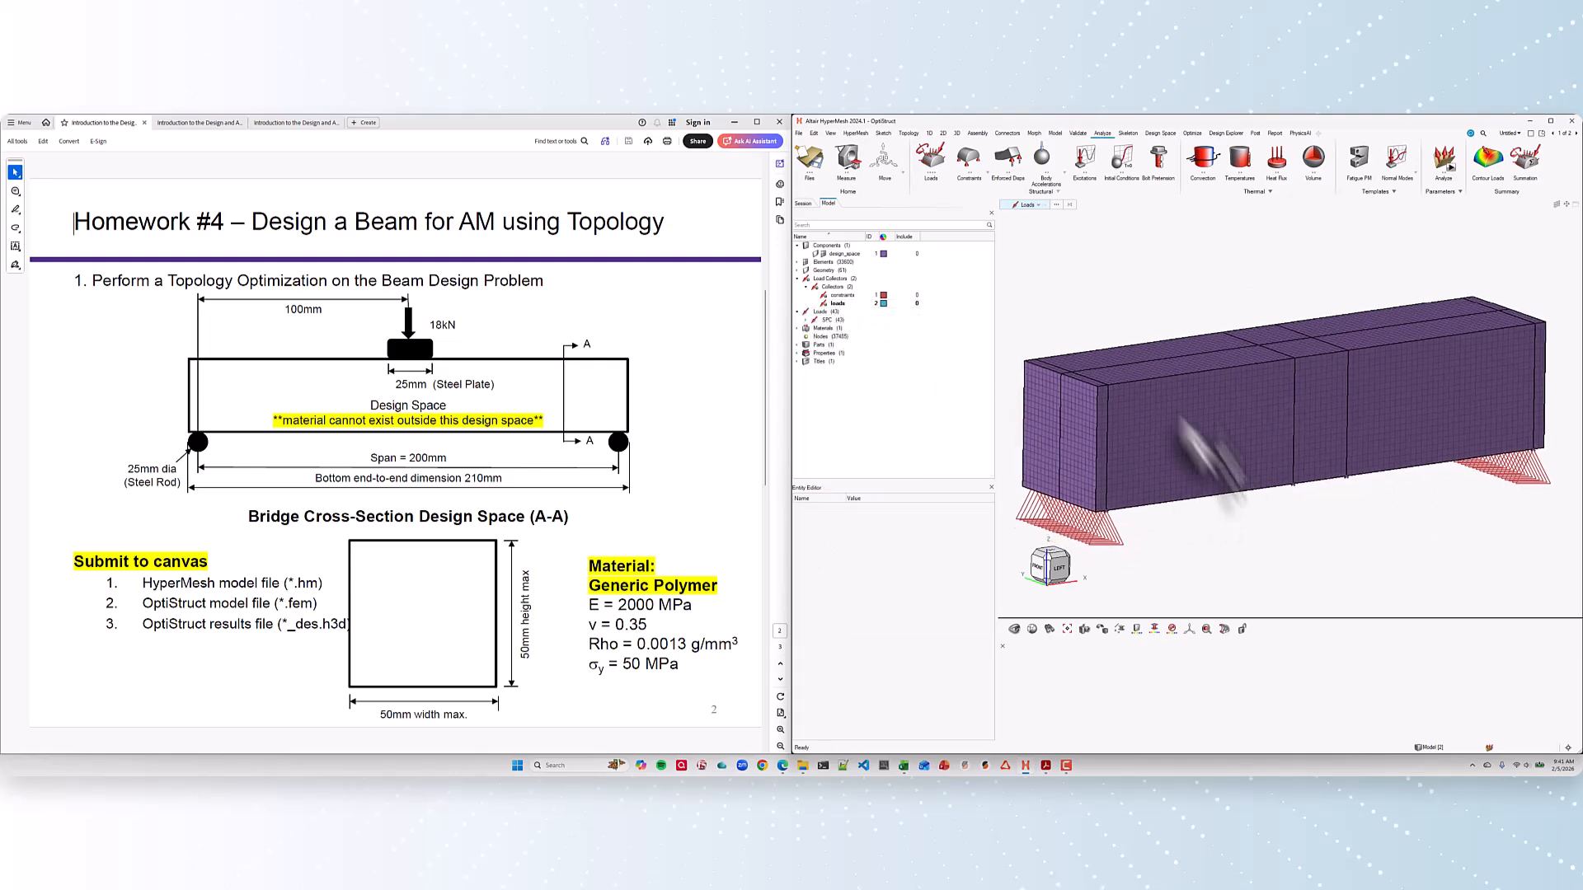
left_click(940, 157)
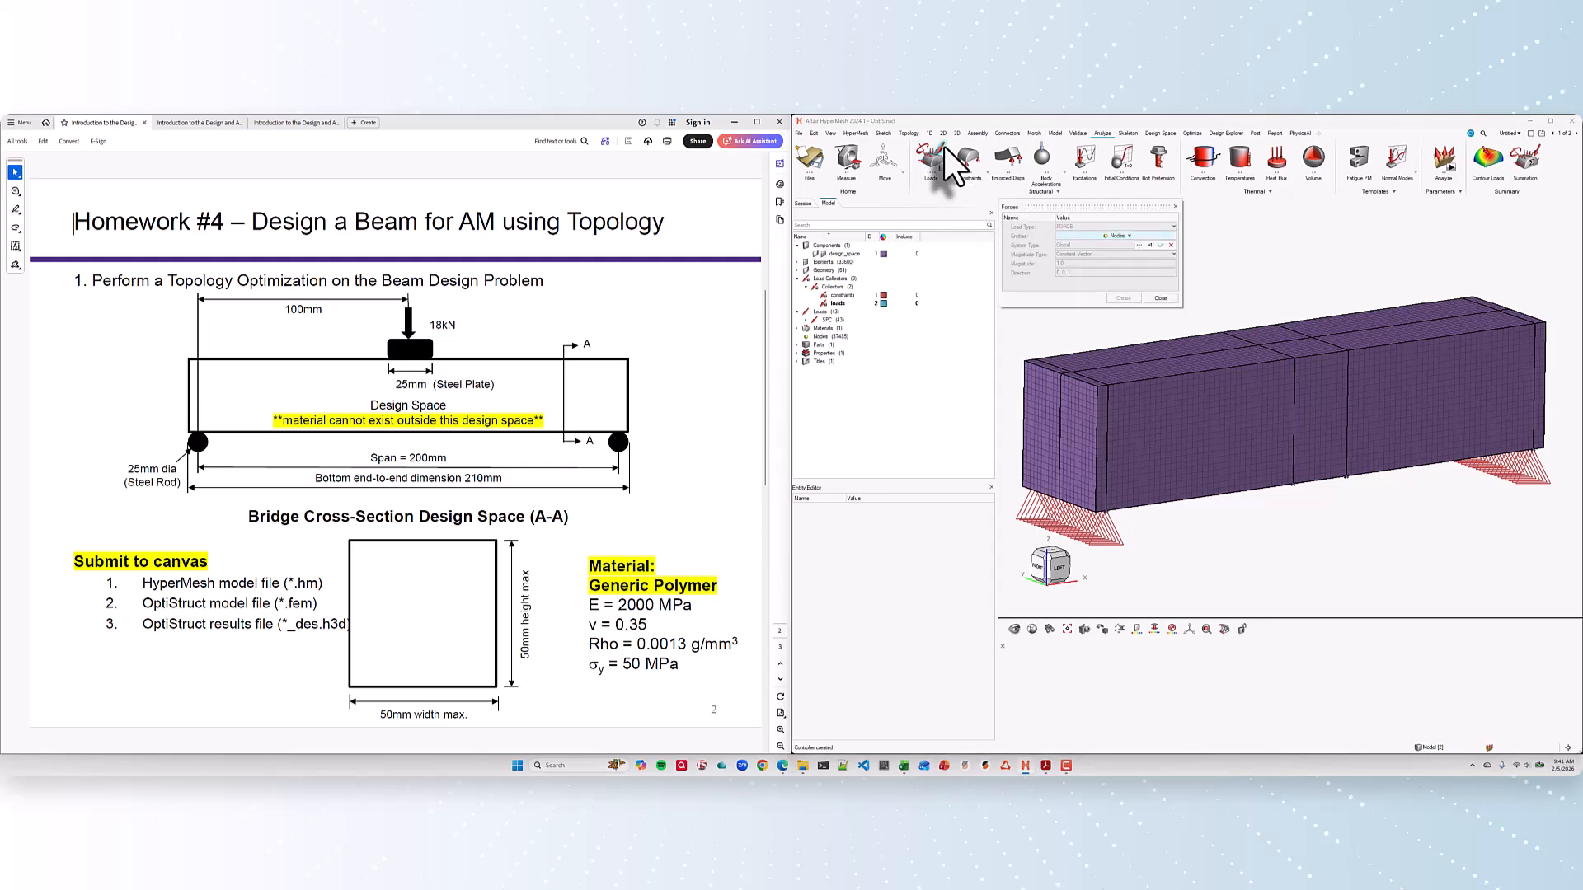
middle_click_drag(1388, 512, 1391, 522)
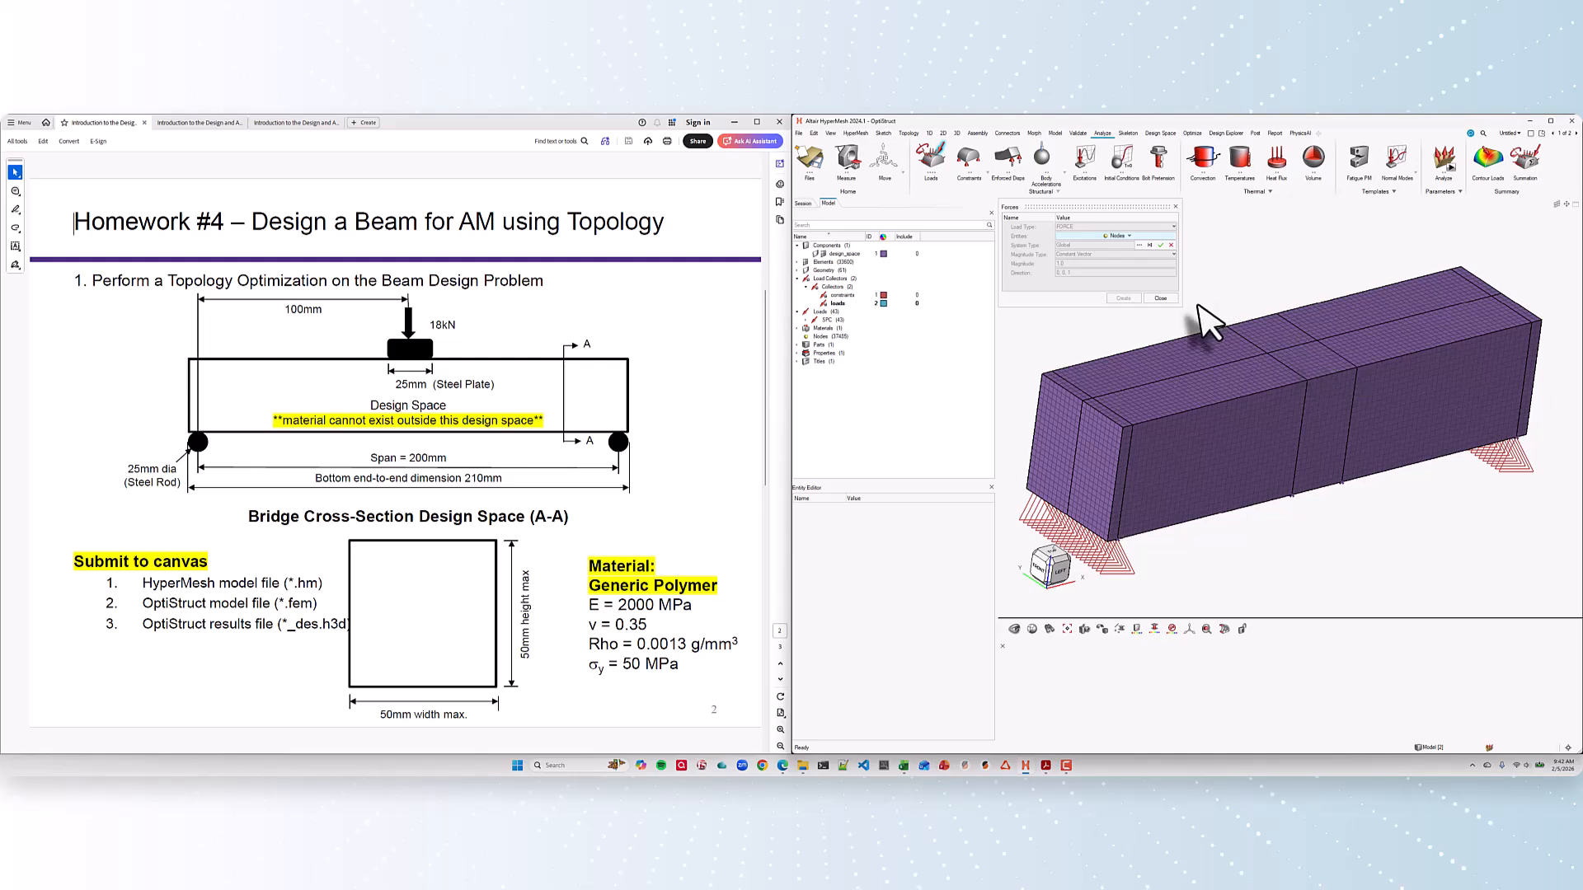
left_click(1140, 245)
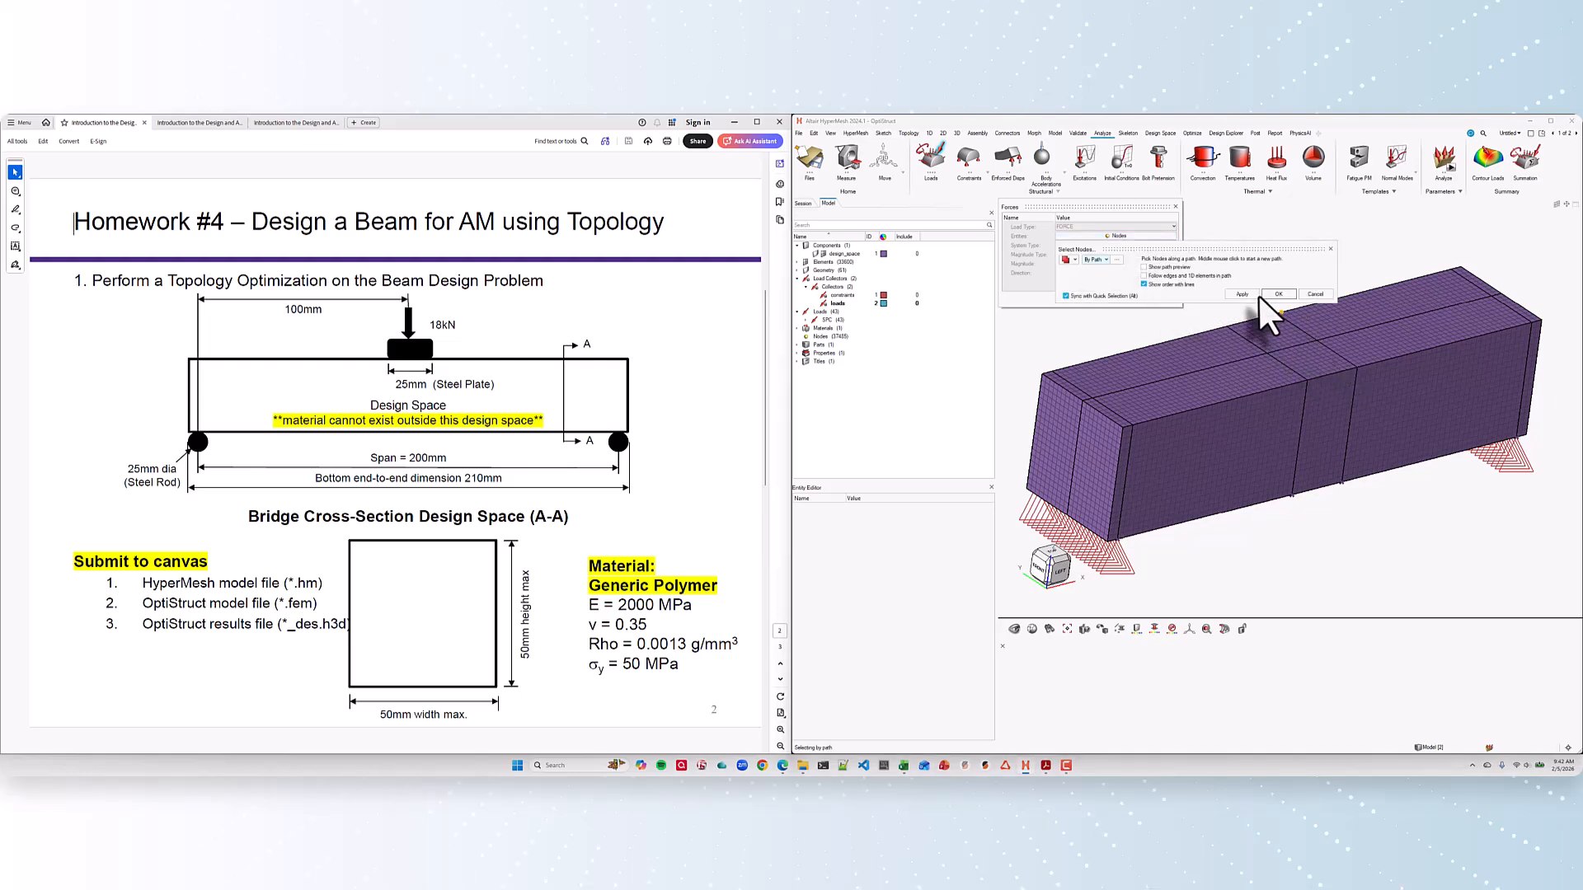
left_click_drag(1248, 245, 1359, 205)
scroll(1286, 404, "up", 5)
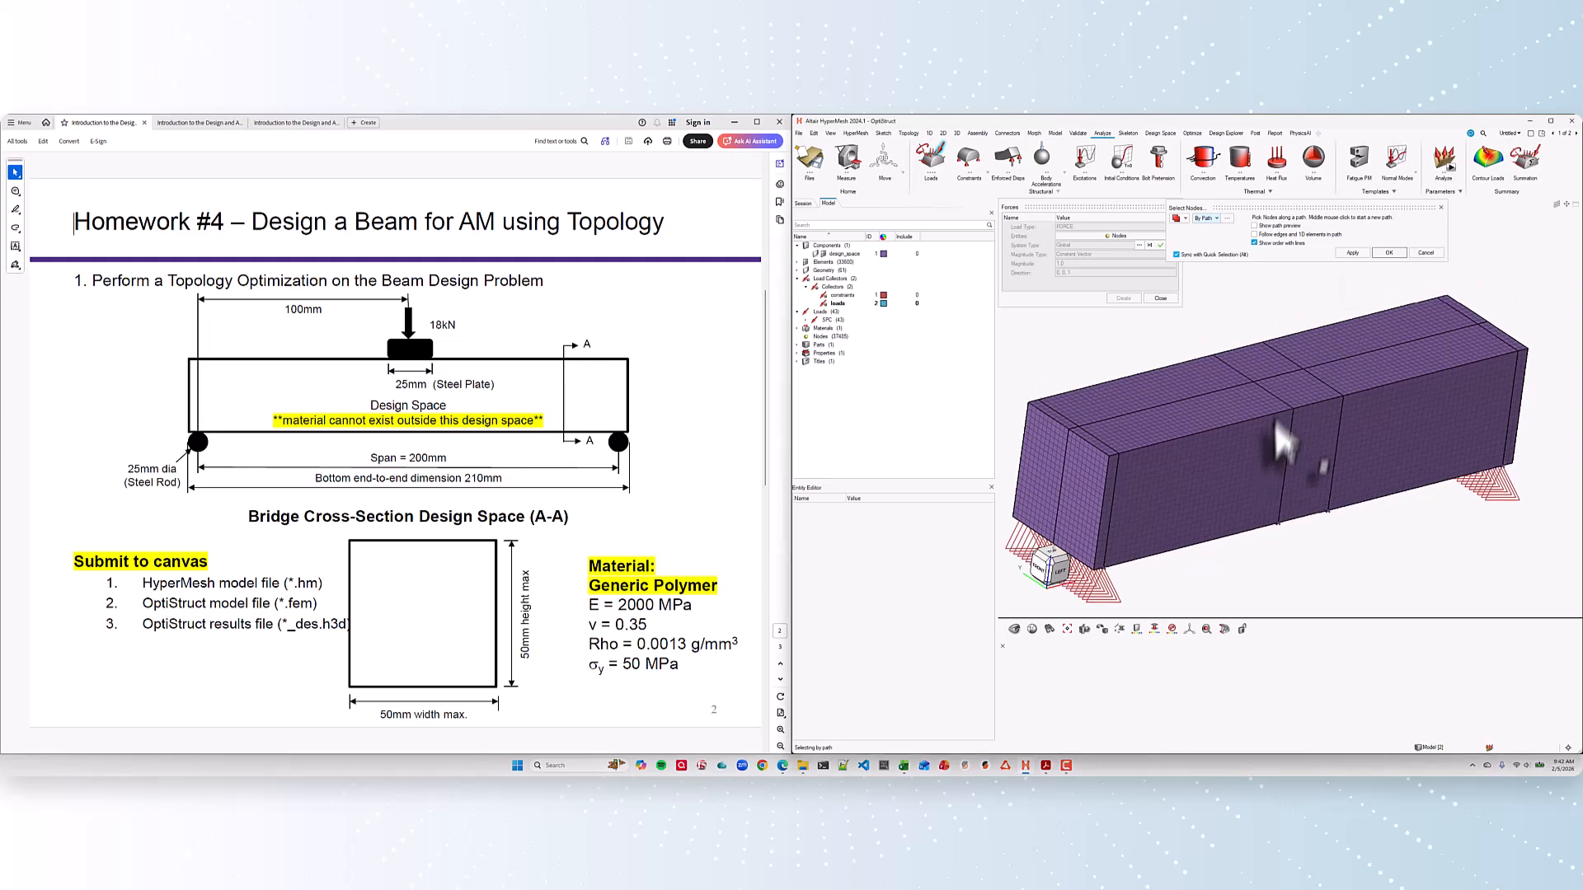
scroll(1277, 400, "down", 2)
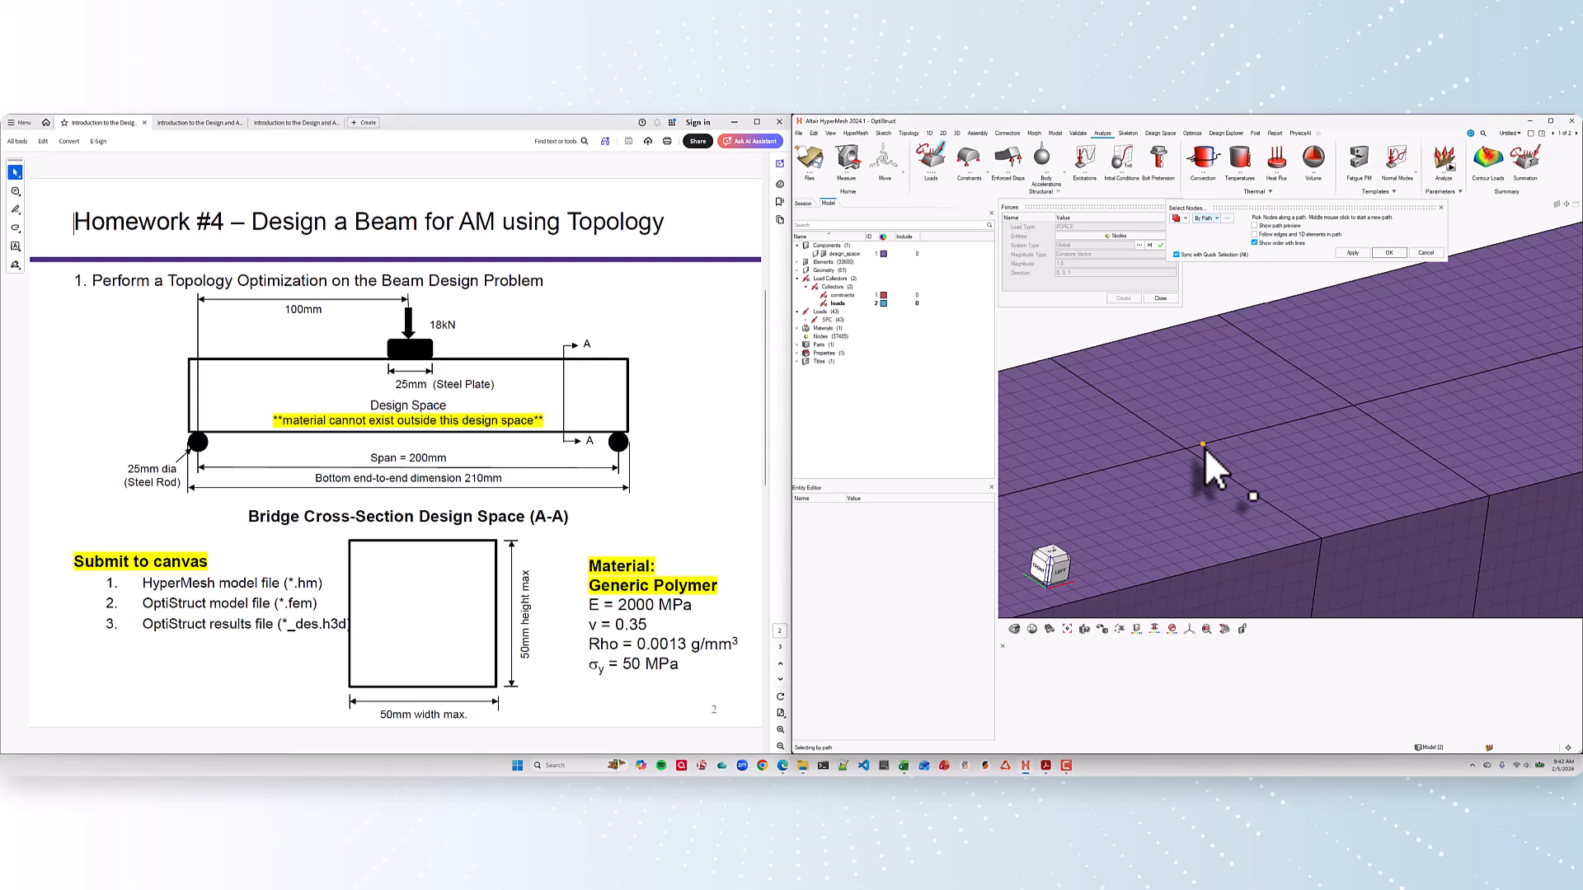
left_click(1203, 446)
left_click(1333, 411)
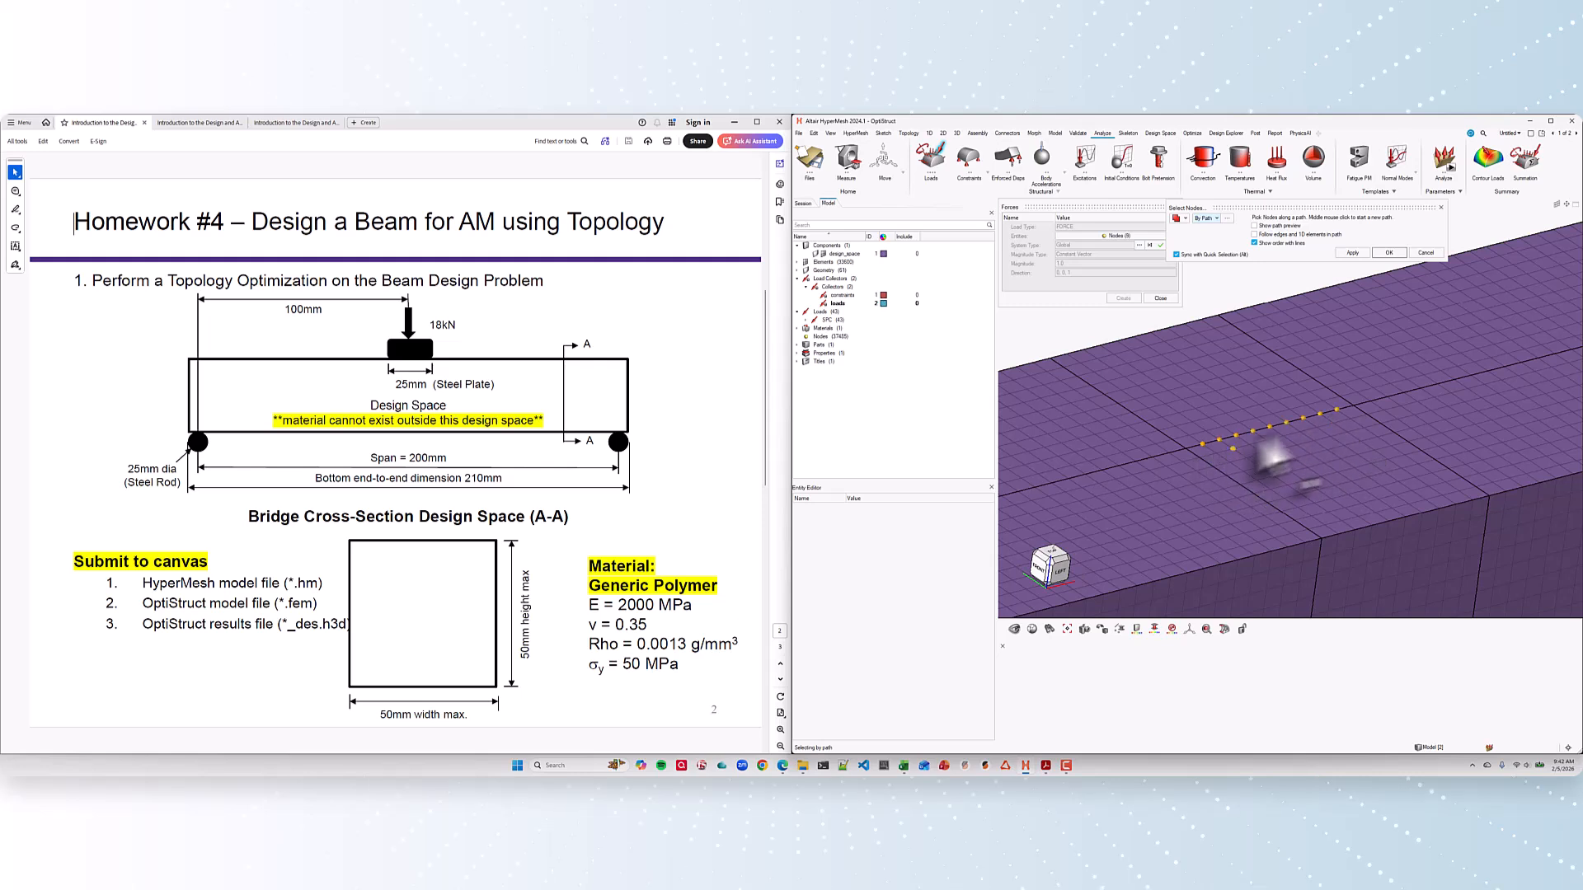
left_click(1388, 252)
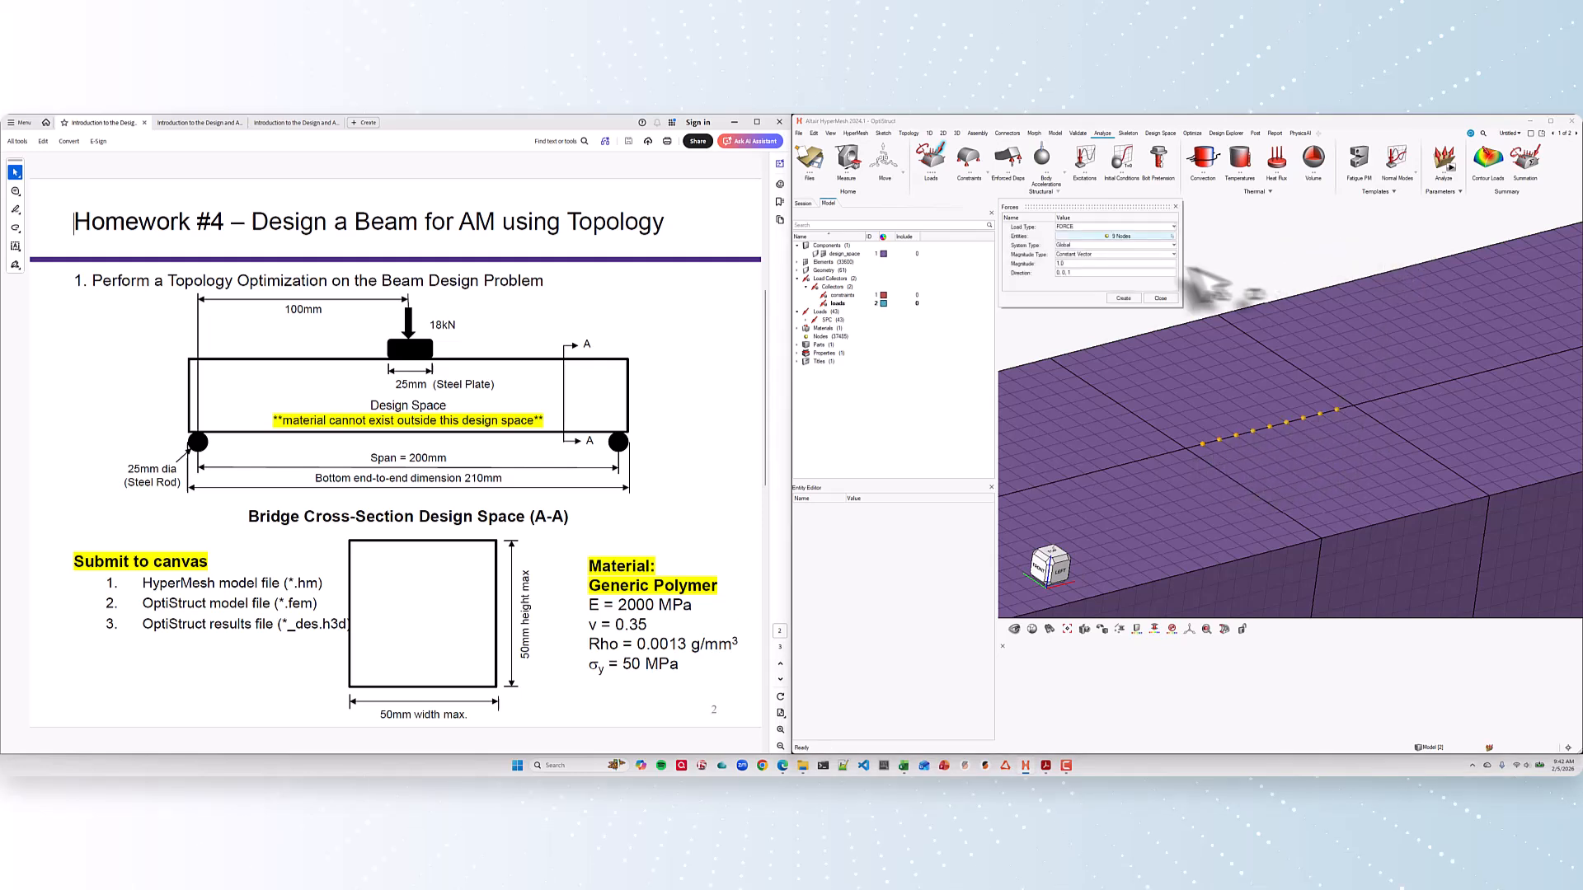
Step: Create forces of magnitude 1800 with direction 0, 0, -1 on the selected centreline nodes
left_click(1089, 264)
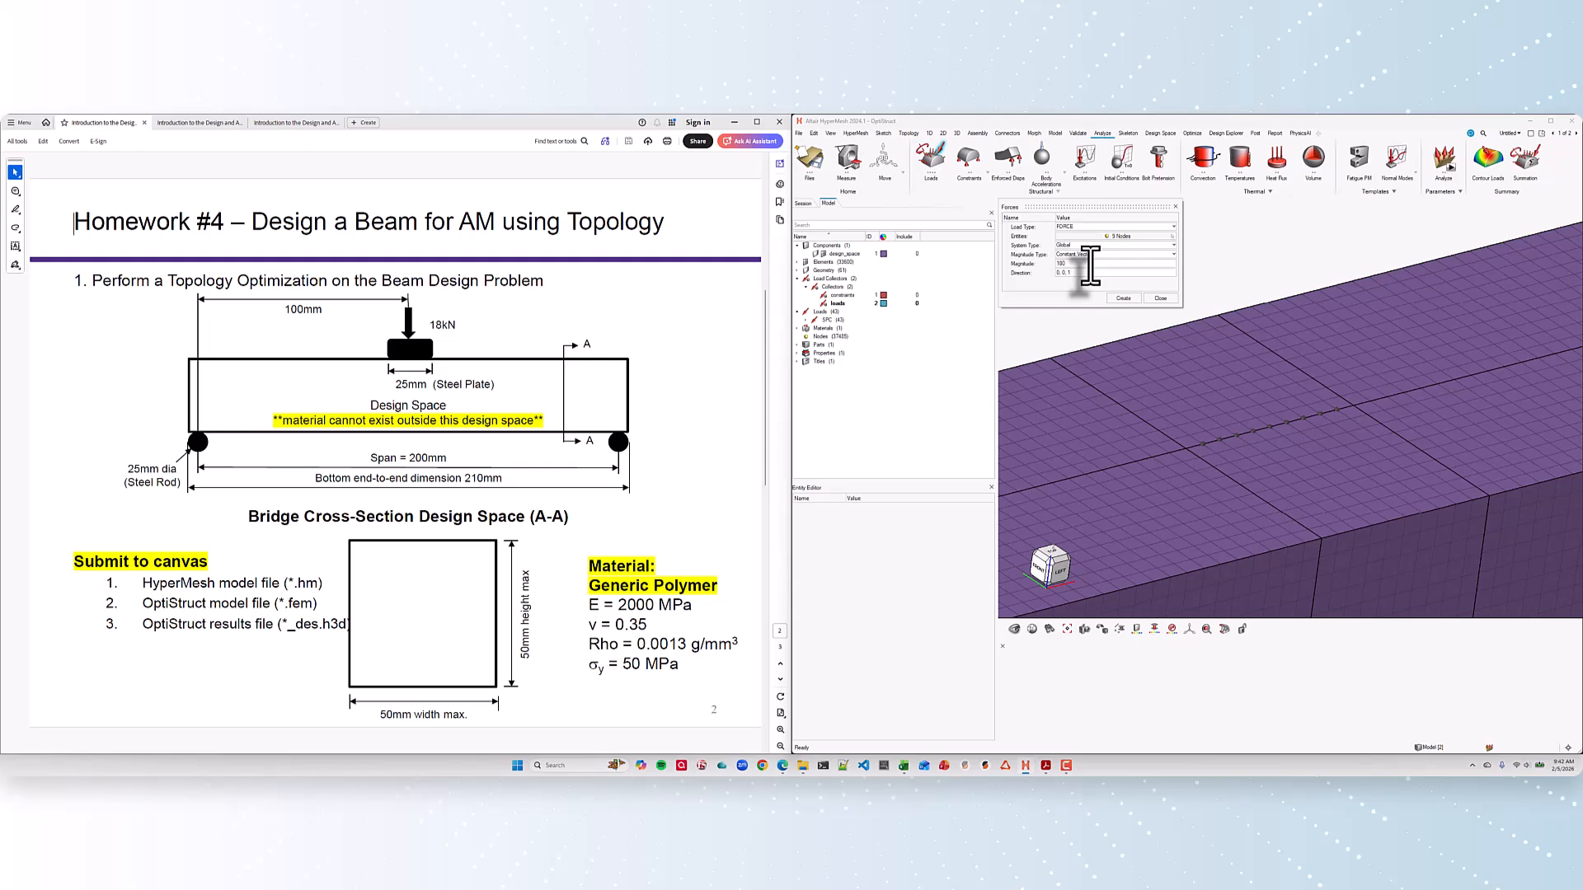
left_click(1079, 273)
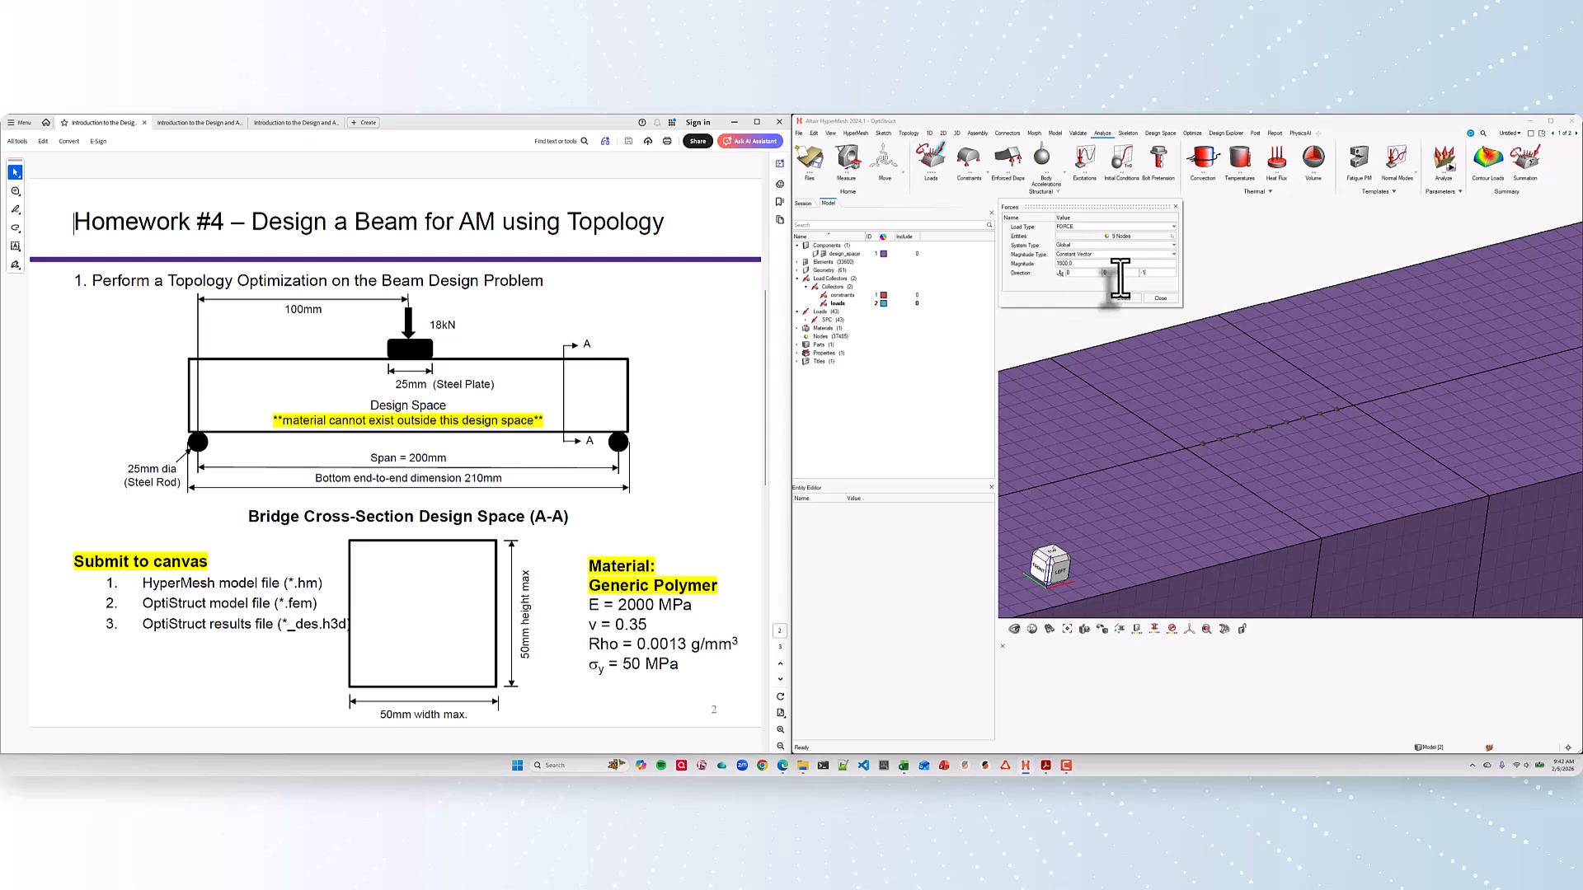
left_click(1127, 298)
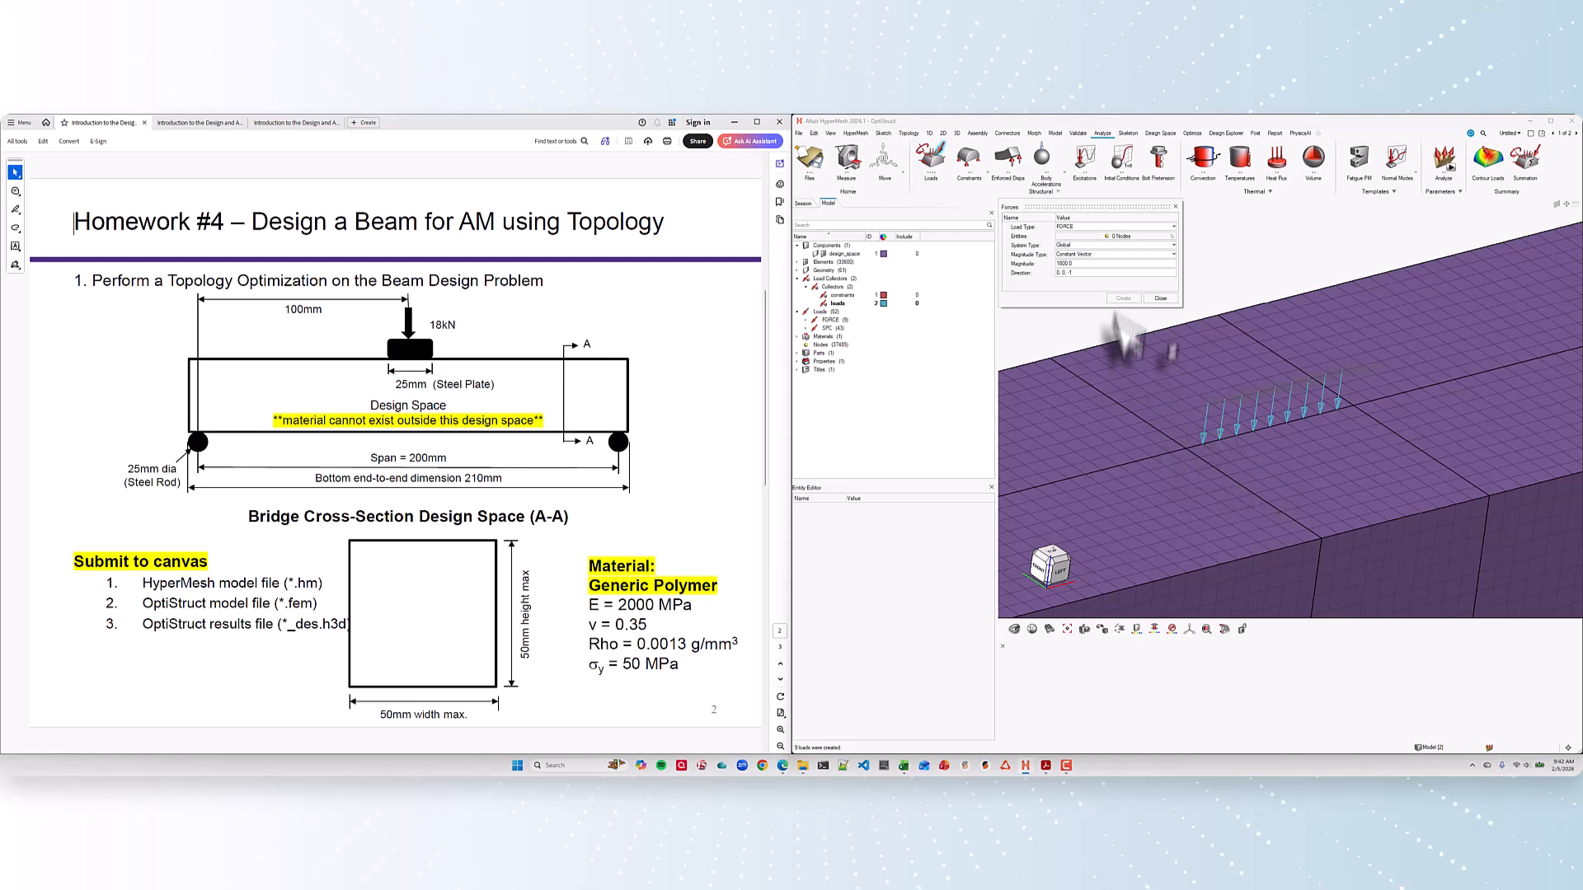
Step: Create forces of magnitude 900 with direction 0, 0, -1 on the two end nodes of the loaded top centreline, and close the force tool
left_click(1145, 235)
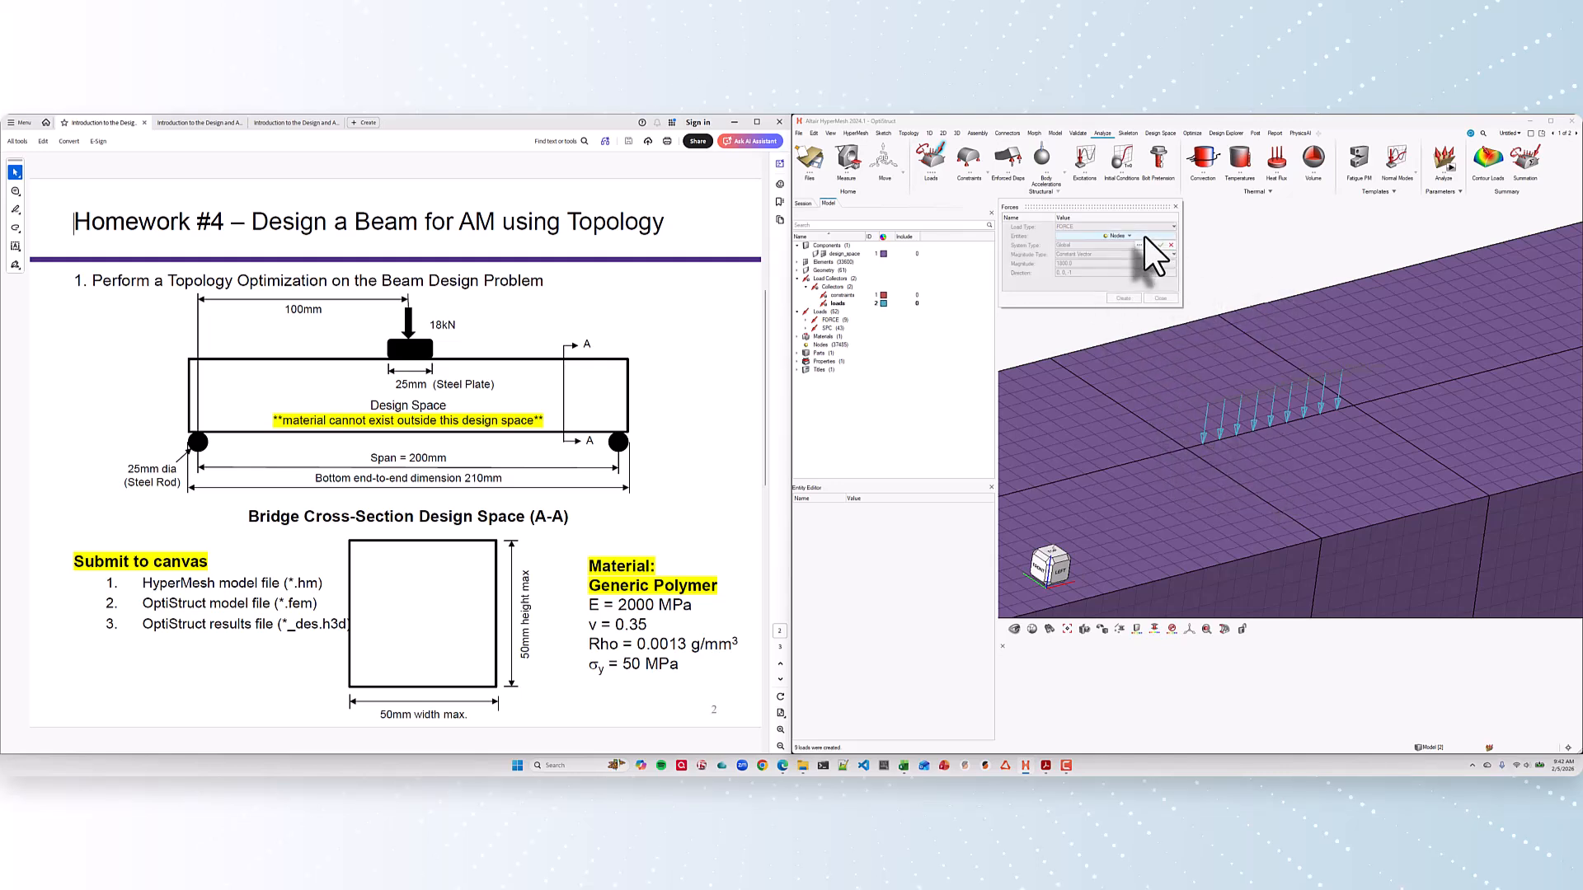
left_click(1185, 447)
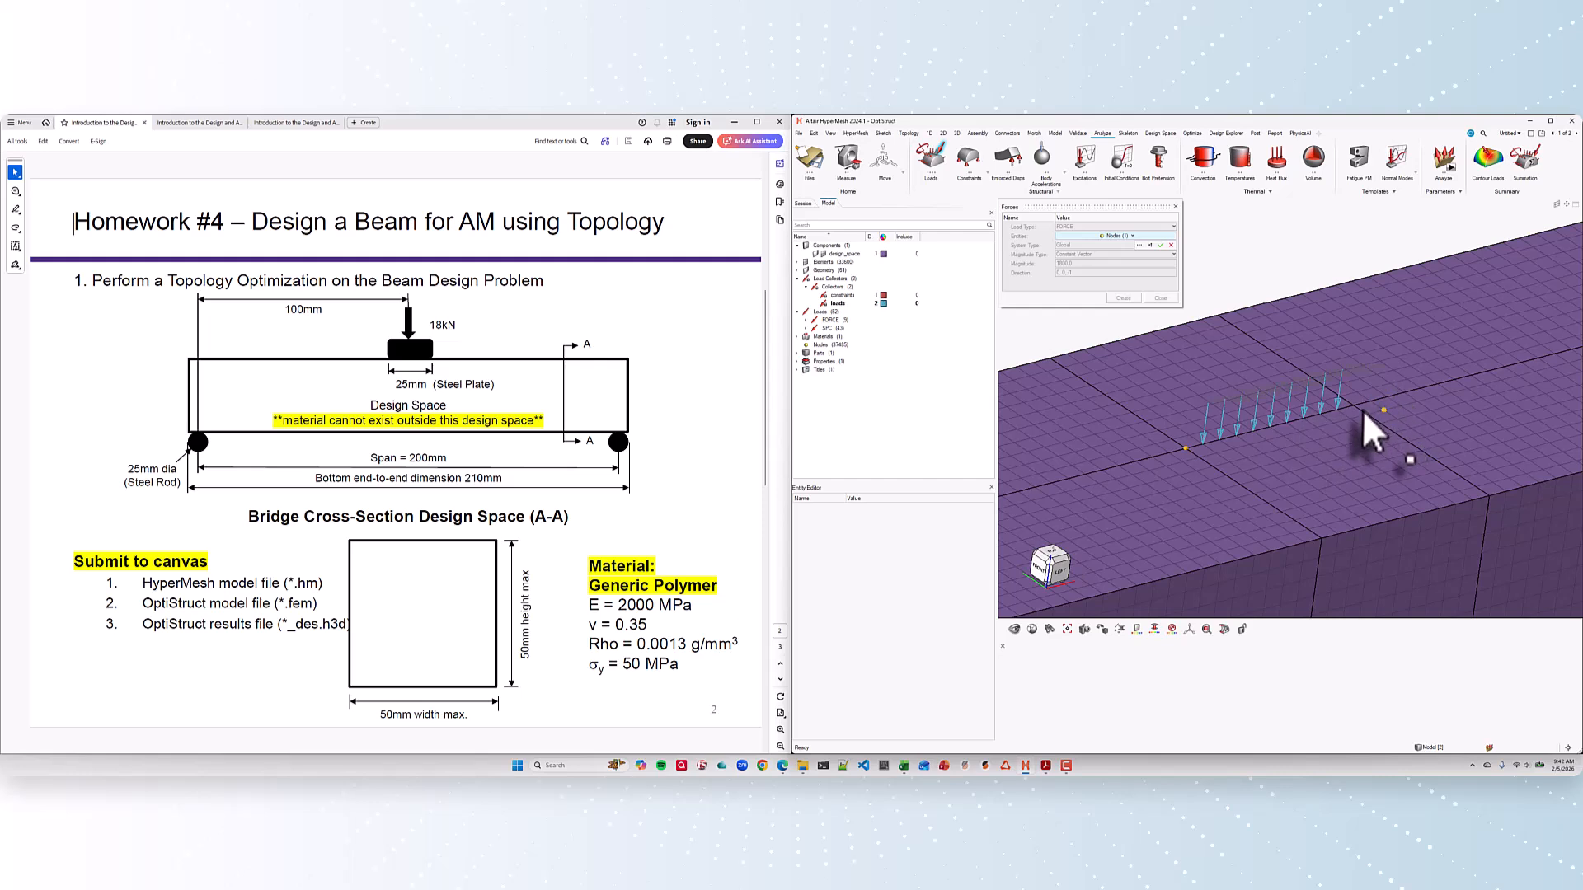
left_click(1355, 405)
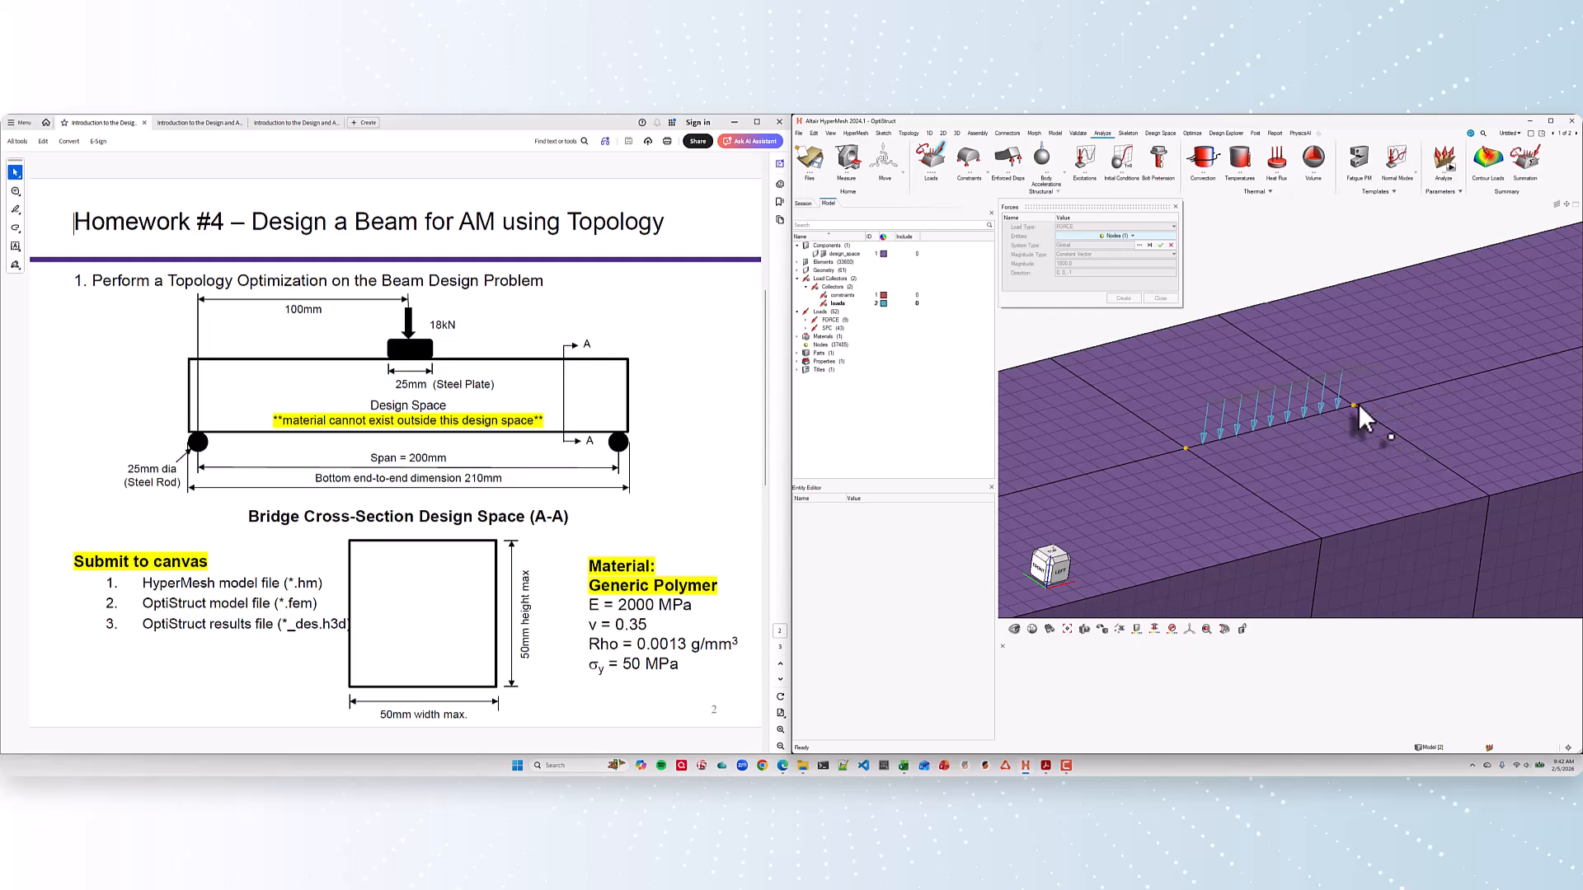
left_click(1161, 245)
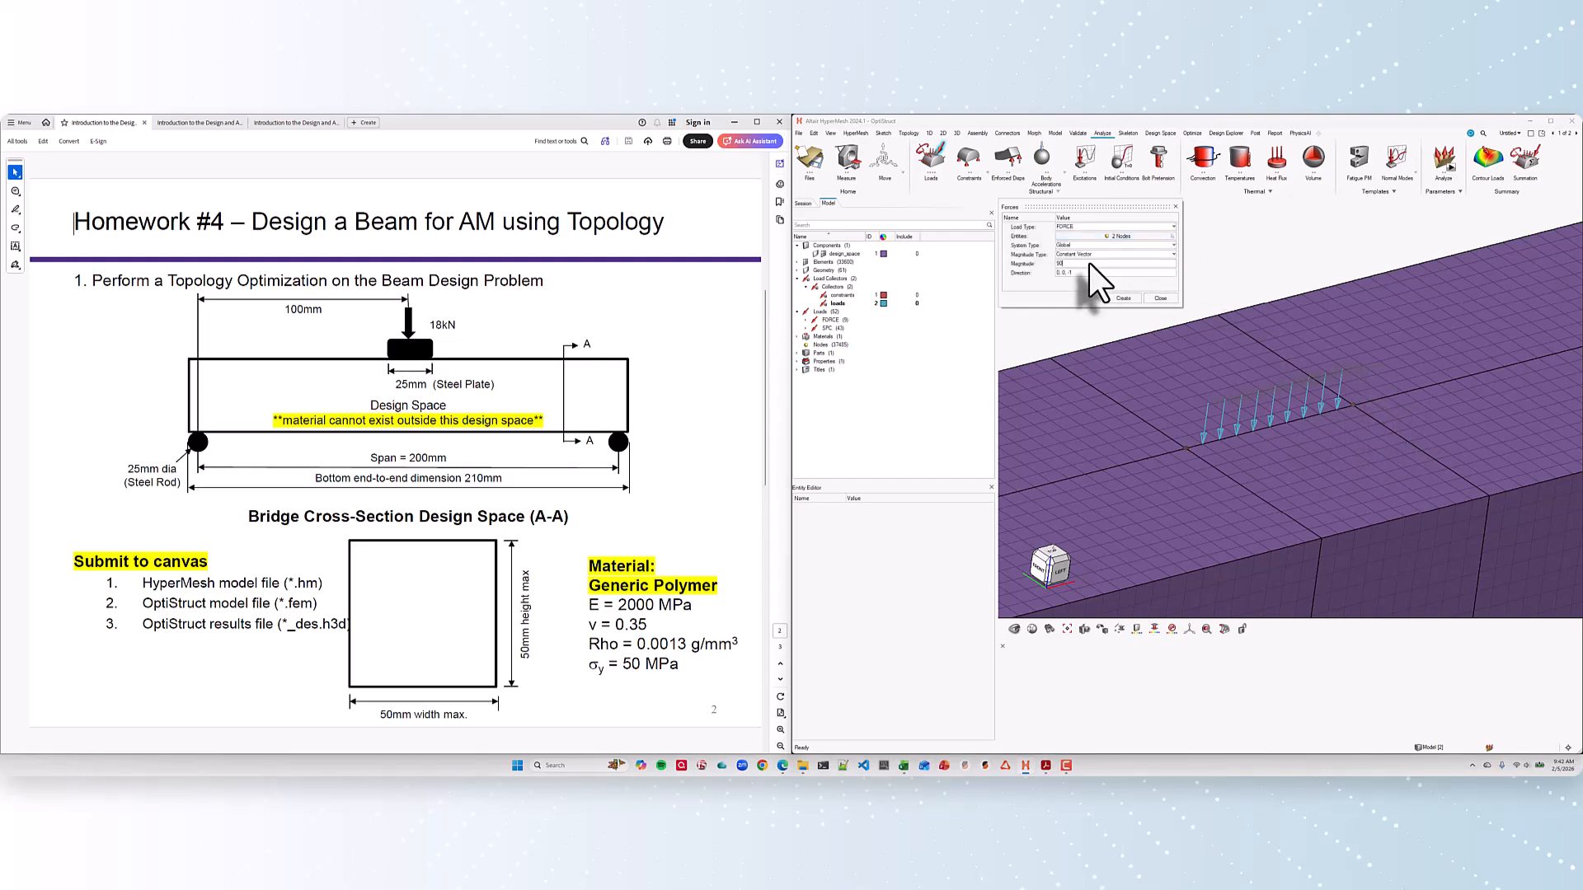
left_click(1123, 298)
scroll(1200, 471, "down", 5)
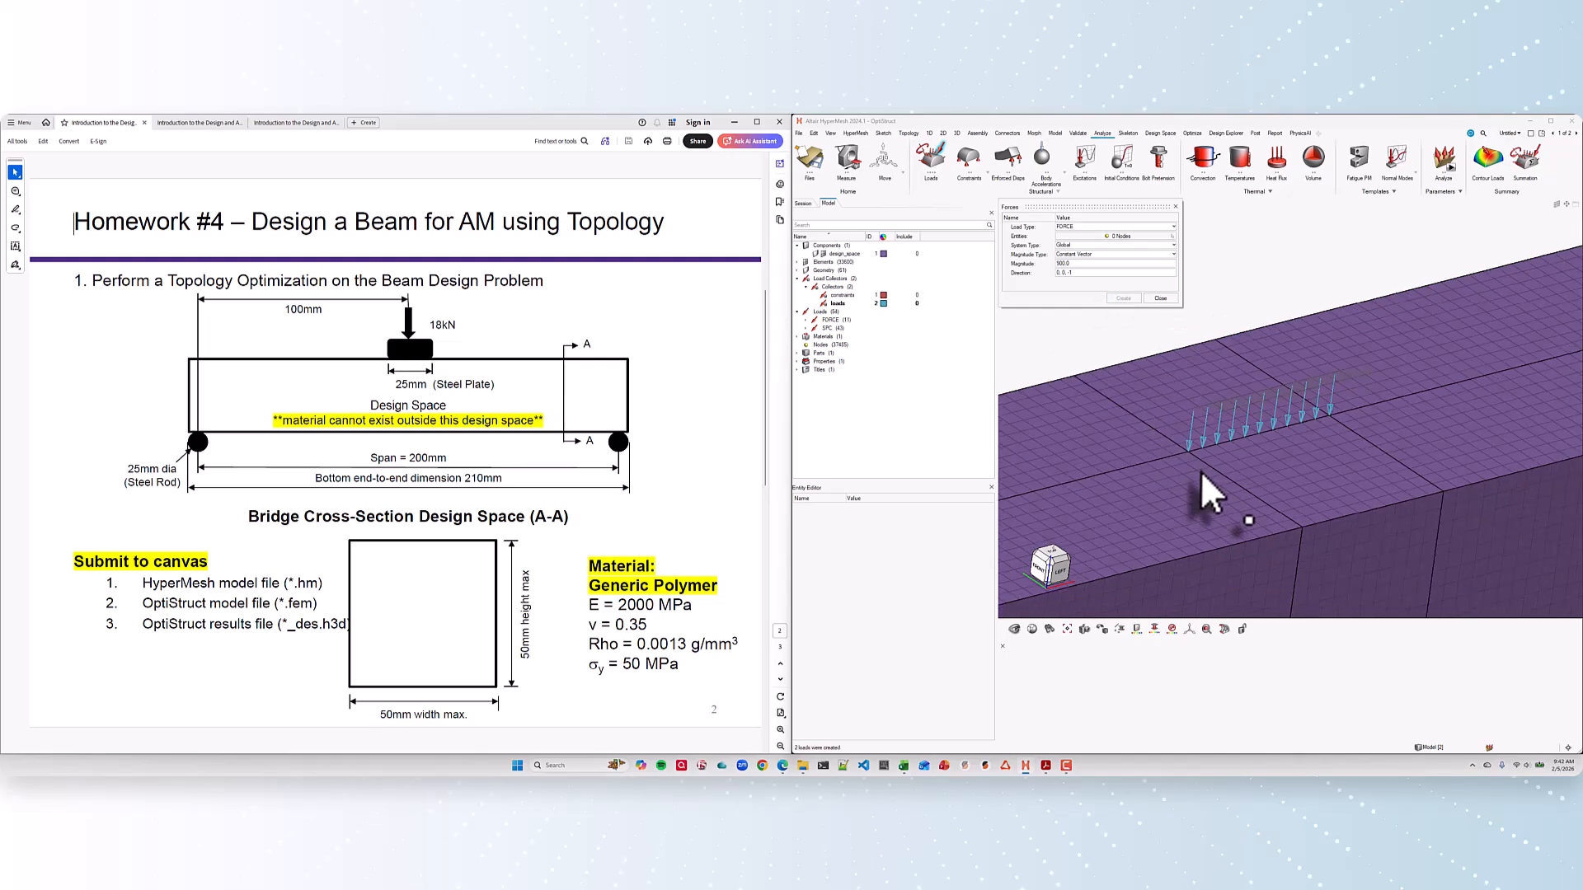
right_click_drag(1325, 527, 1346, 431)
middle_click_drag(1442, 536, 1430, 521)
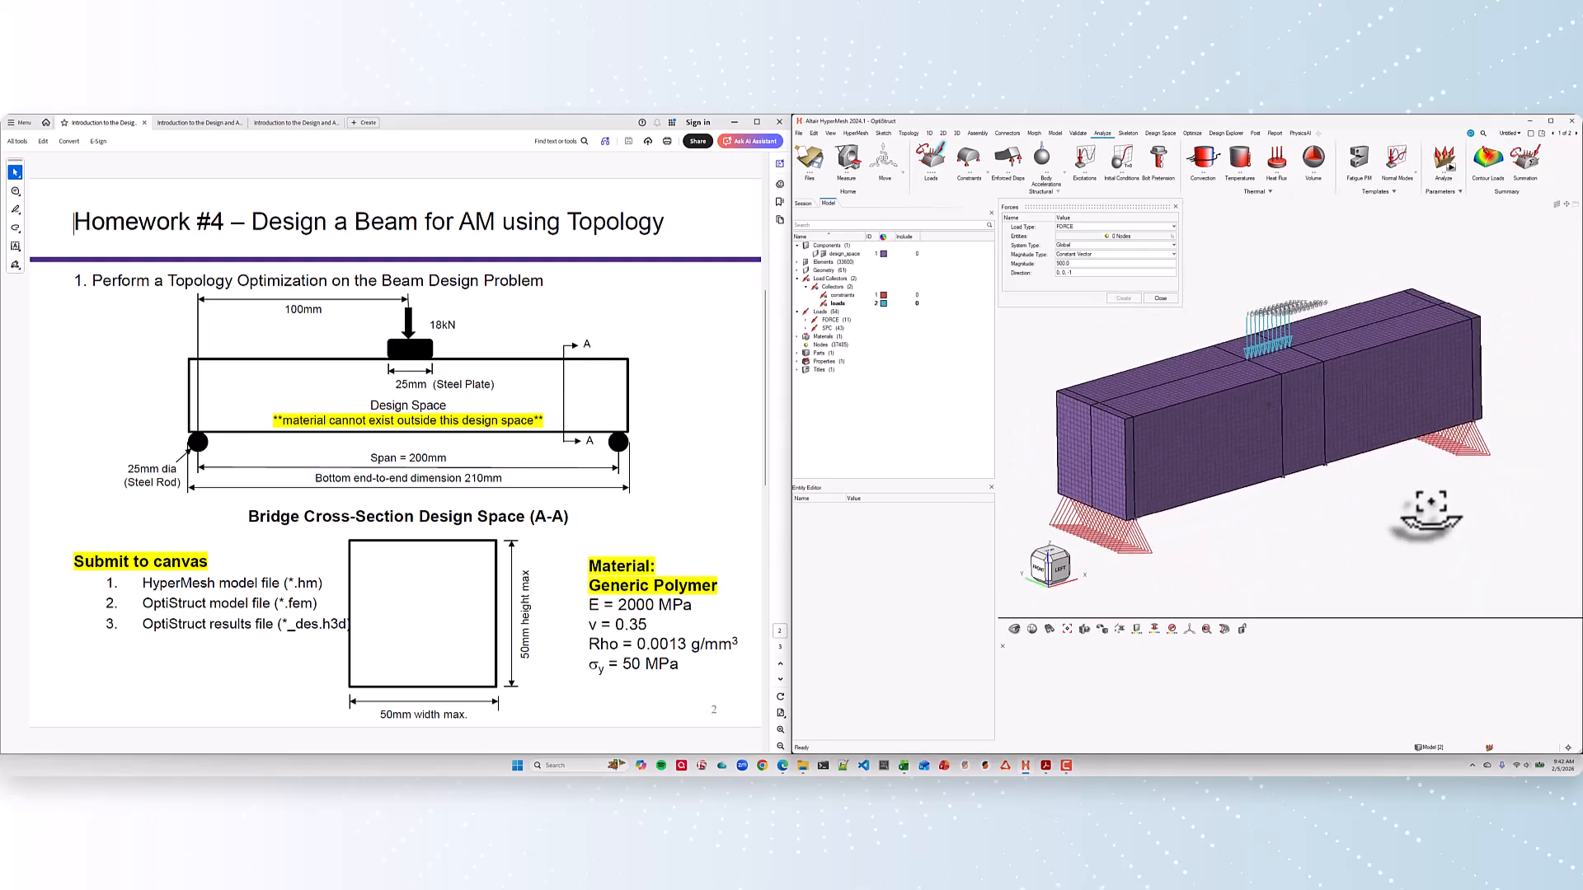
left_click(1166, 302)
left_click(1162, 298)
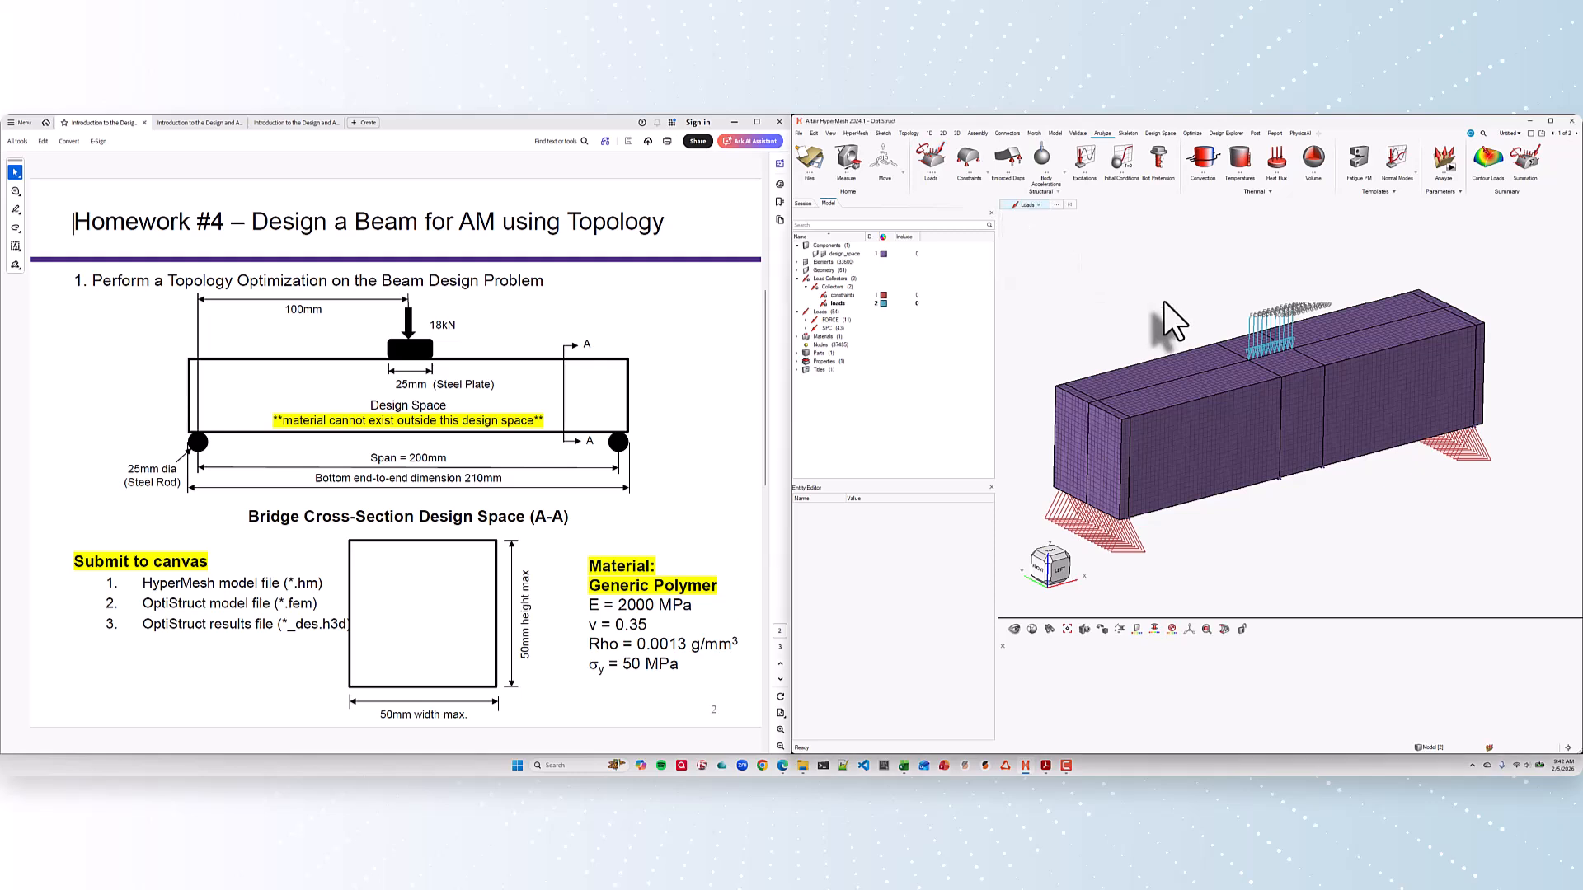
right_click_drag(1212, 416, 1251, 450)
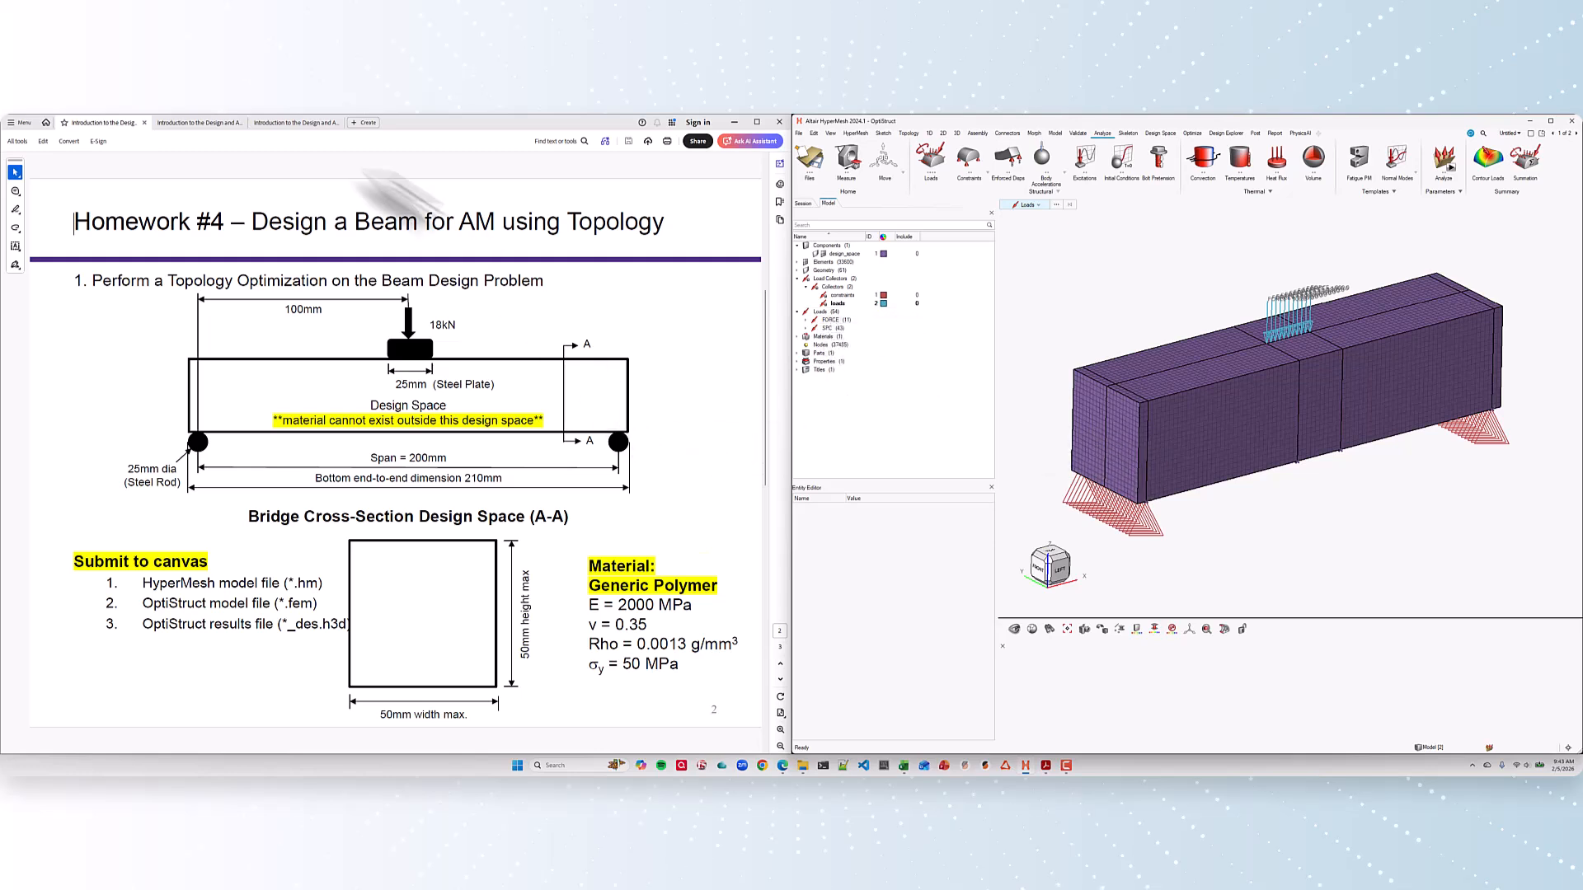
Step: Consult the Linear Analysis Process slide for the load step stage, then create a load step named bending
left_click(200, 123)
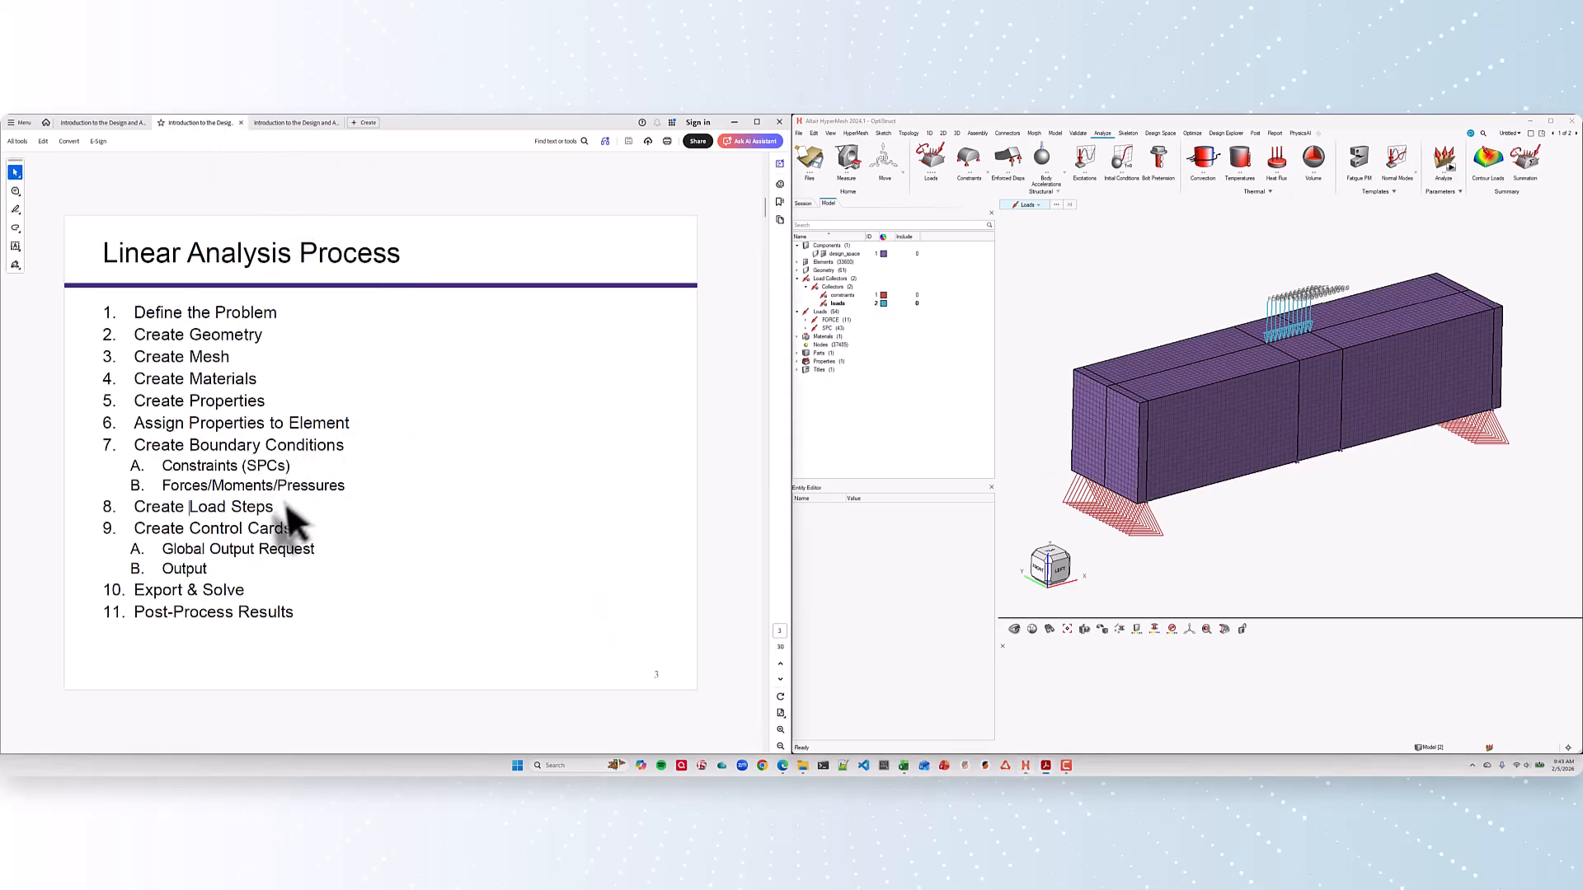
left_click_drag(190, 507, 273, 508)
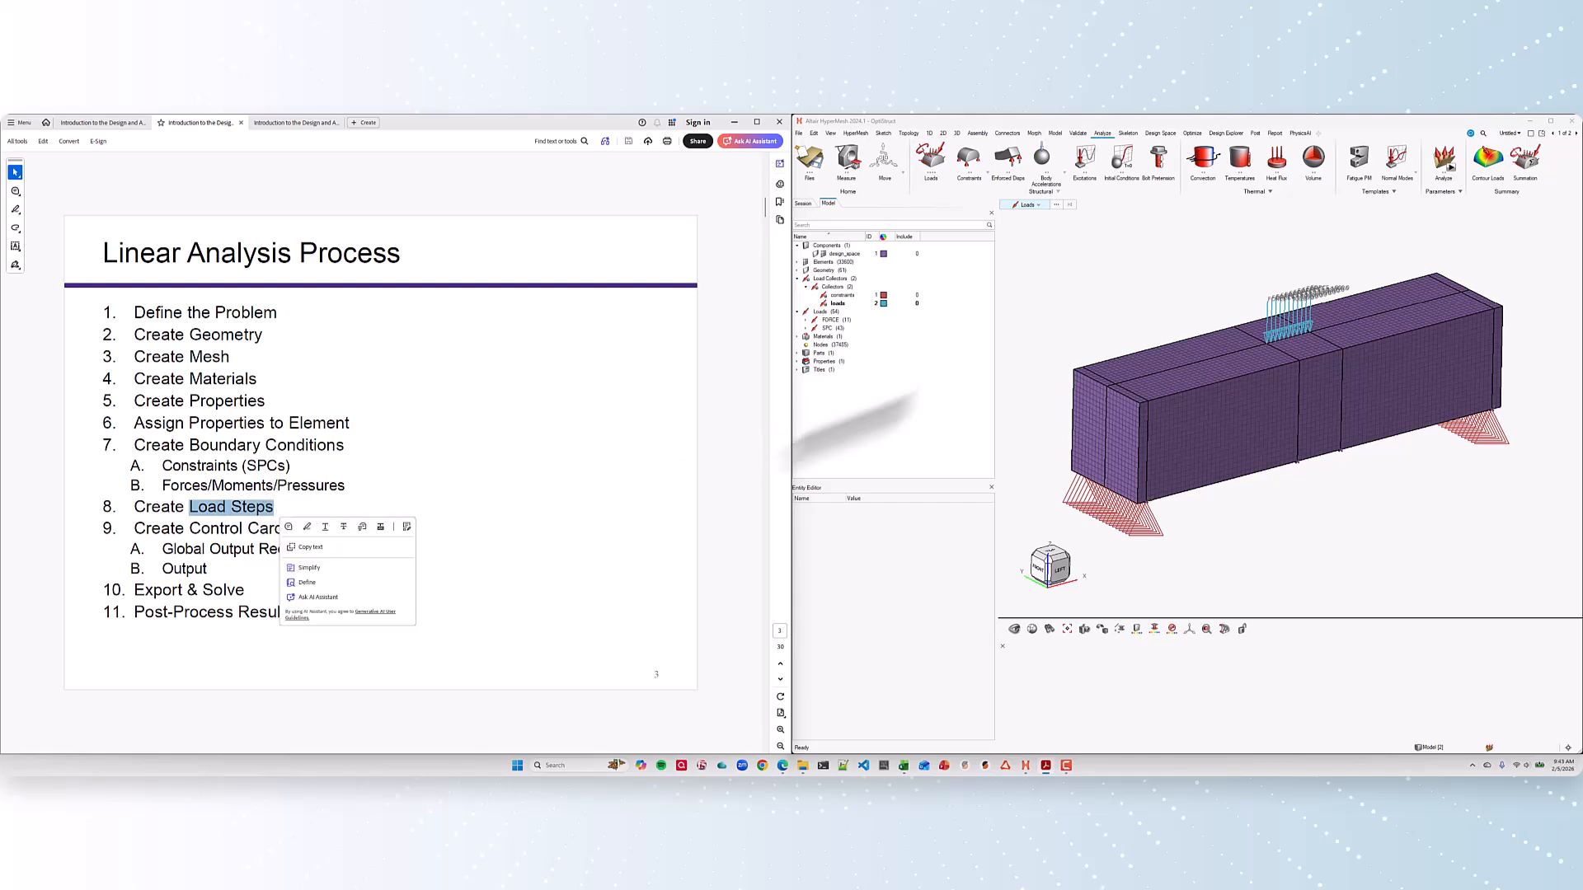
left_click(843, 396)
right_click(842, 395)
mouse_move(874, 400)
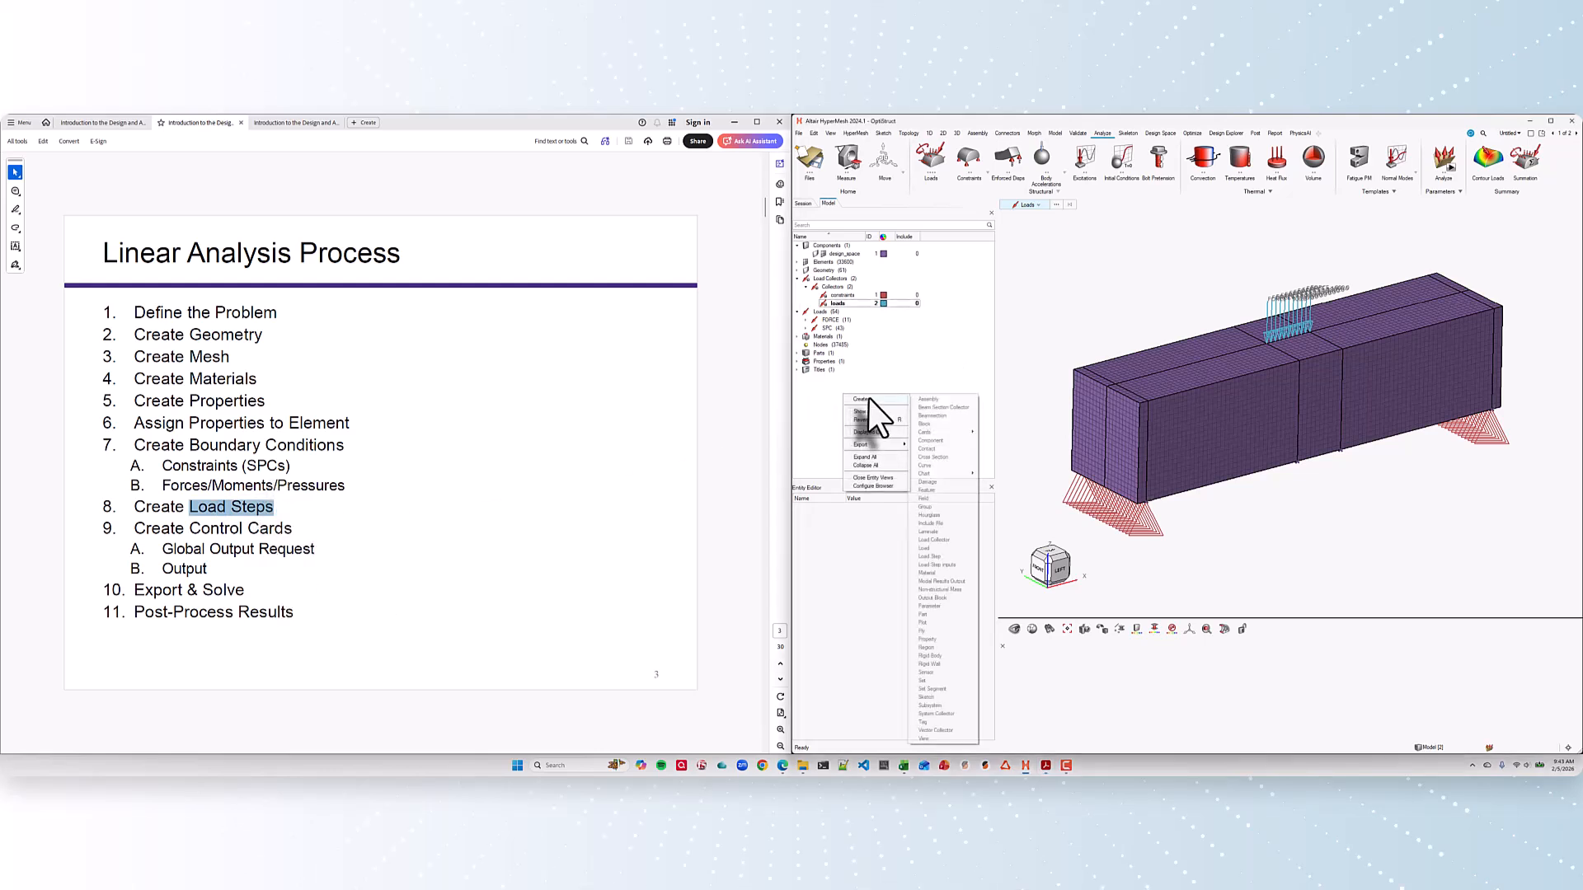
left_click(929, 556)
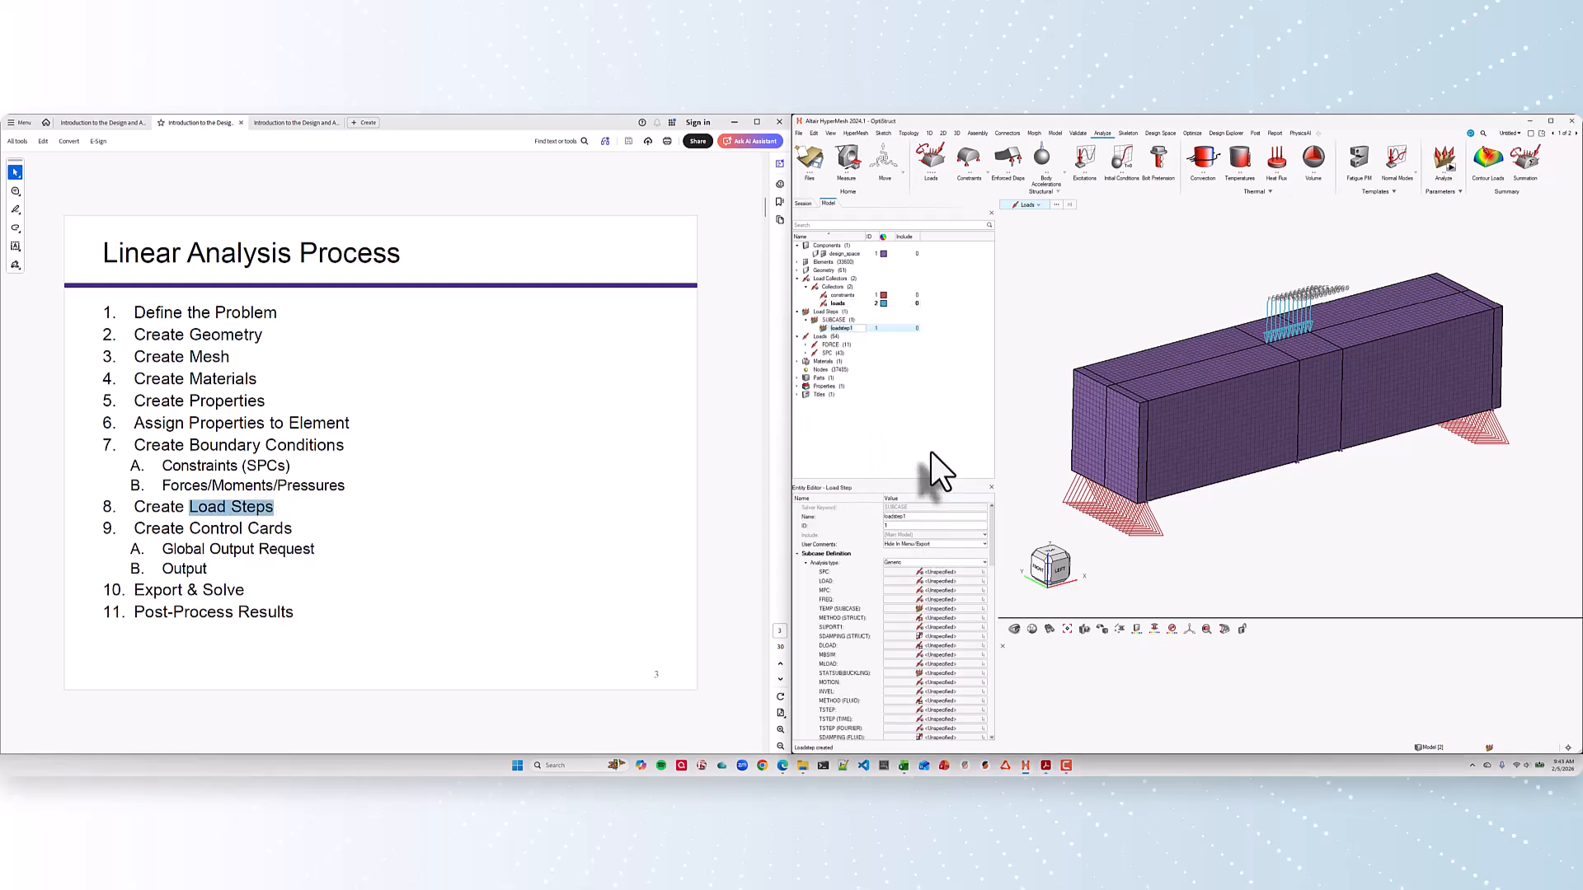
type("bending")
key("Return")
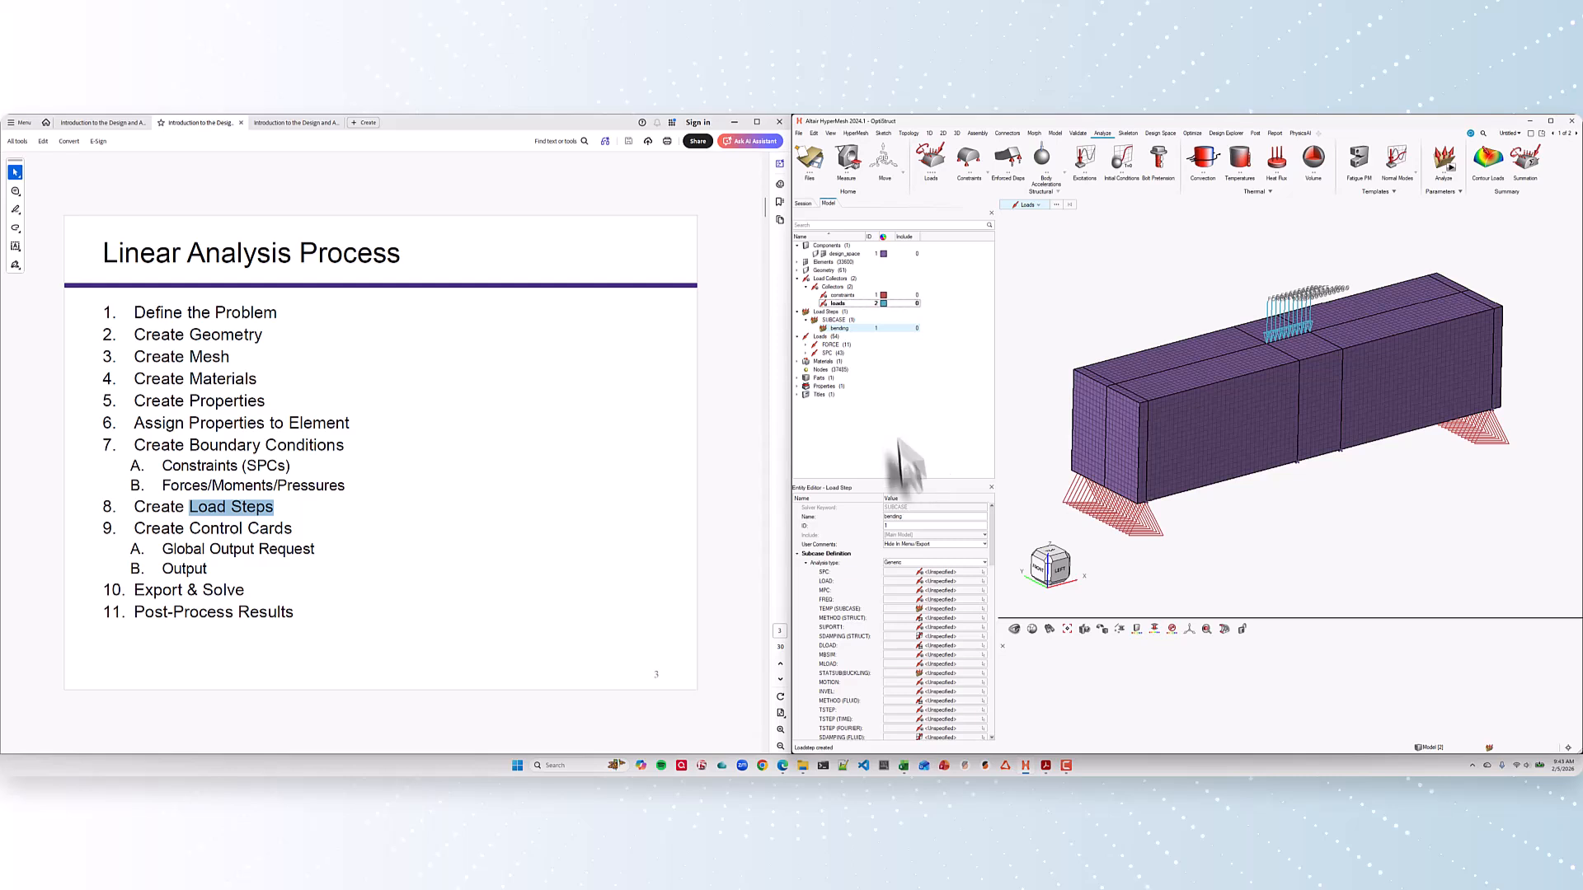
Step: Define the bending load step as Linear Static, with the constraints collector as its SPC and the loads collector as its LOAD
left_click(919, 564)
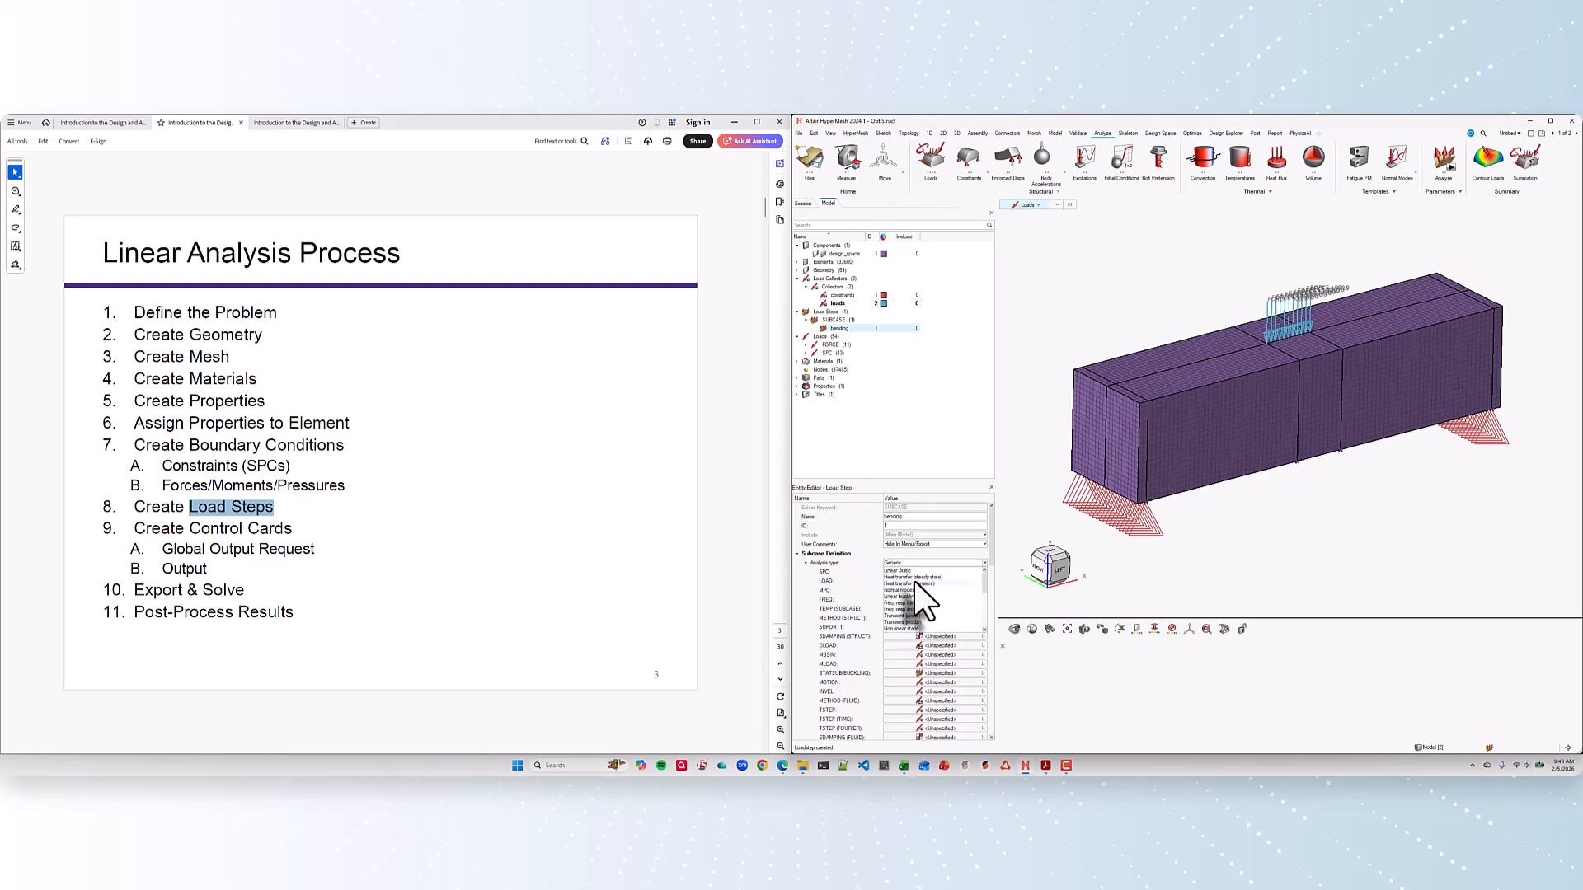
left_click(905, 572)
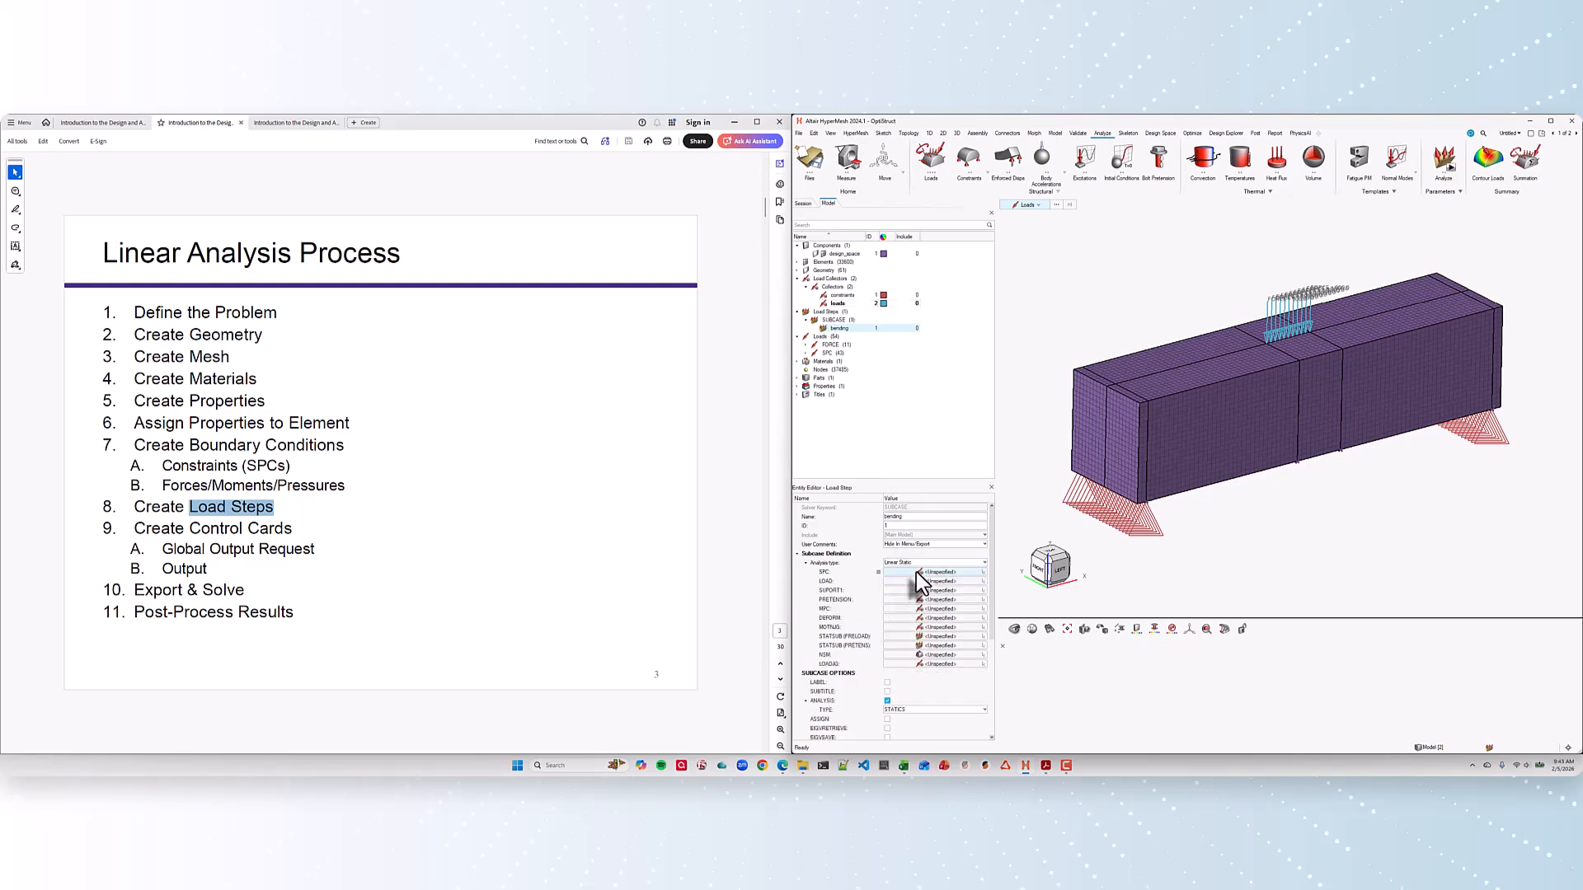
left_click(918, 572)
left_click(952, 581)
left_click(916, 617)
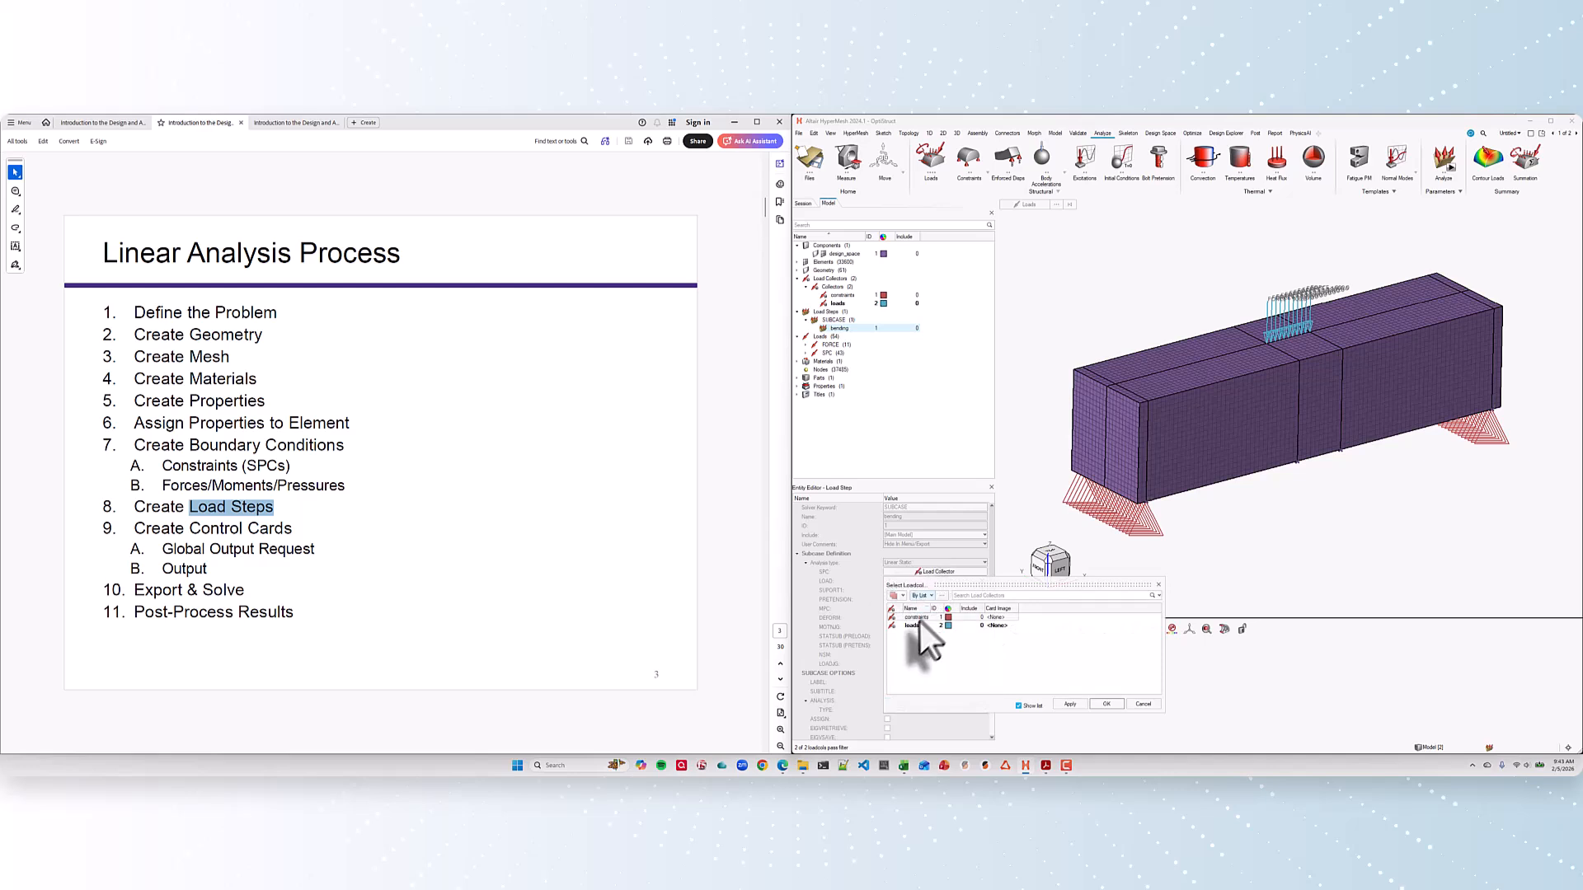
left_click(1106, 704)
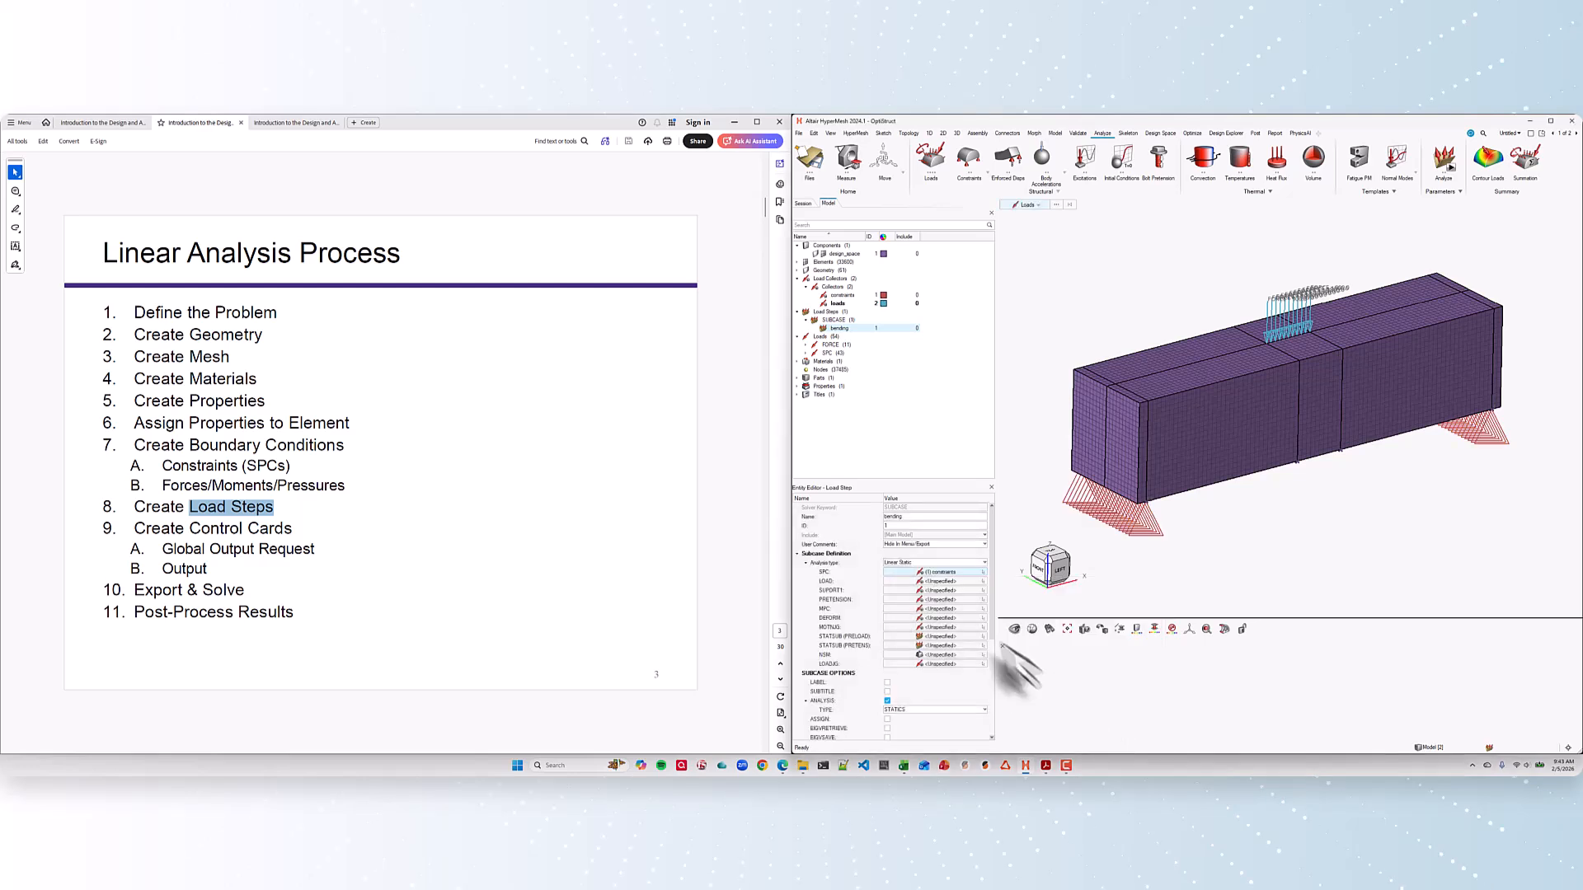
left_click(938, 582)
left_click(949, 590)
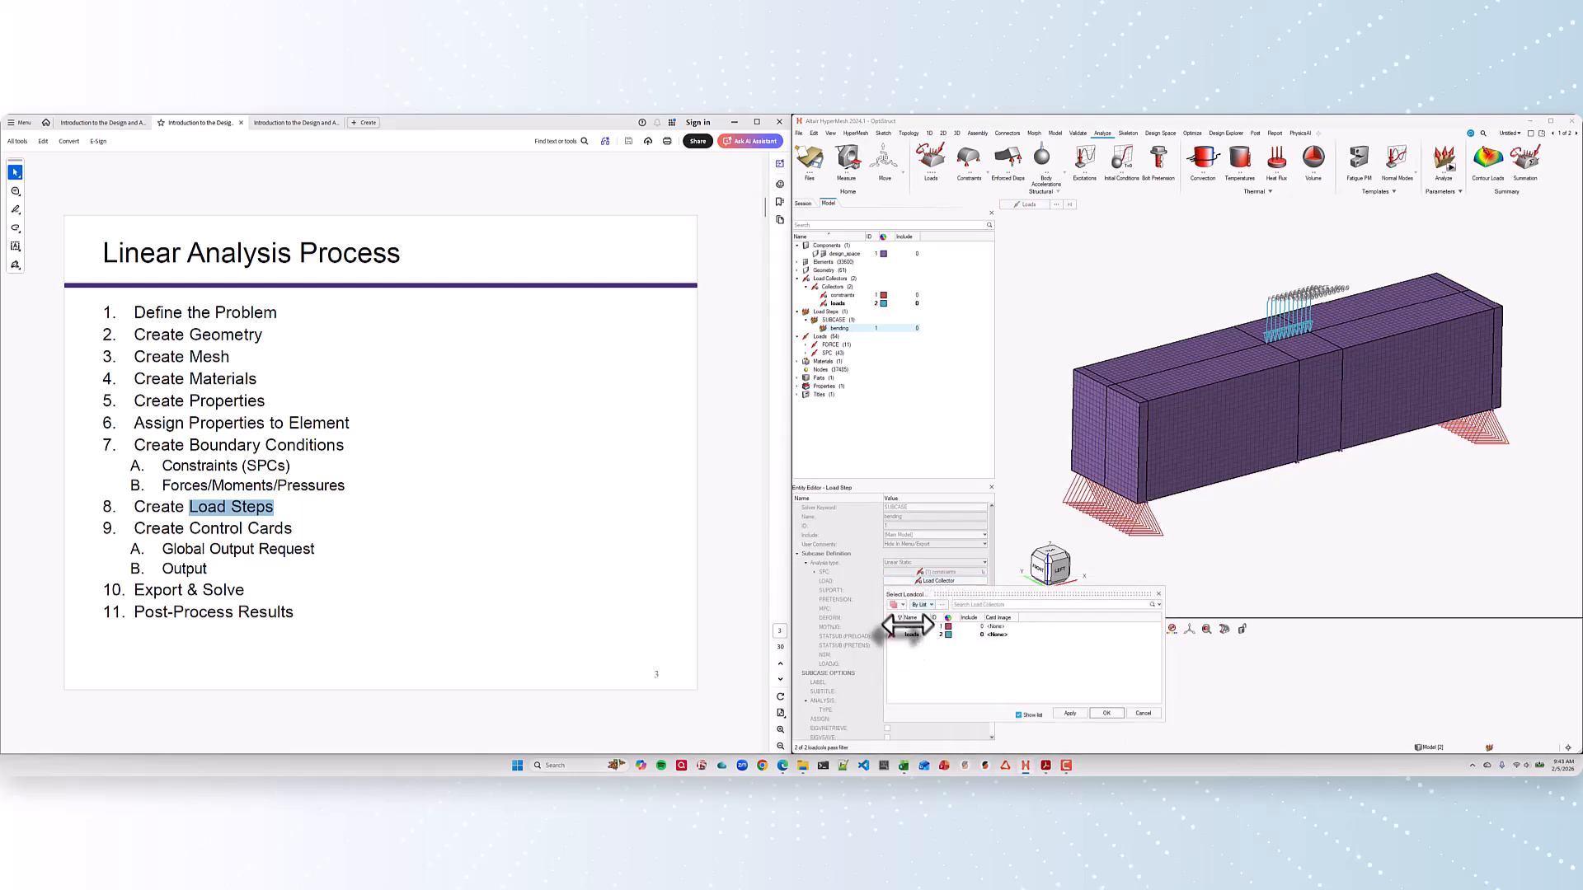
left_click(1105, 713)
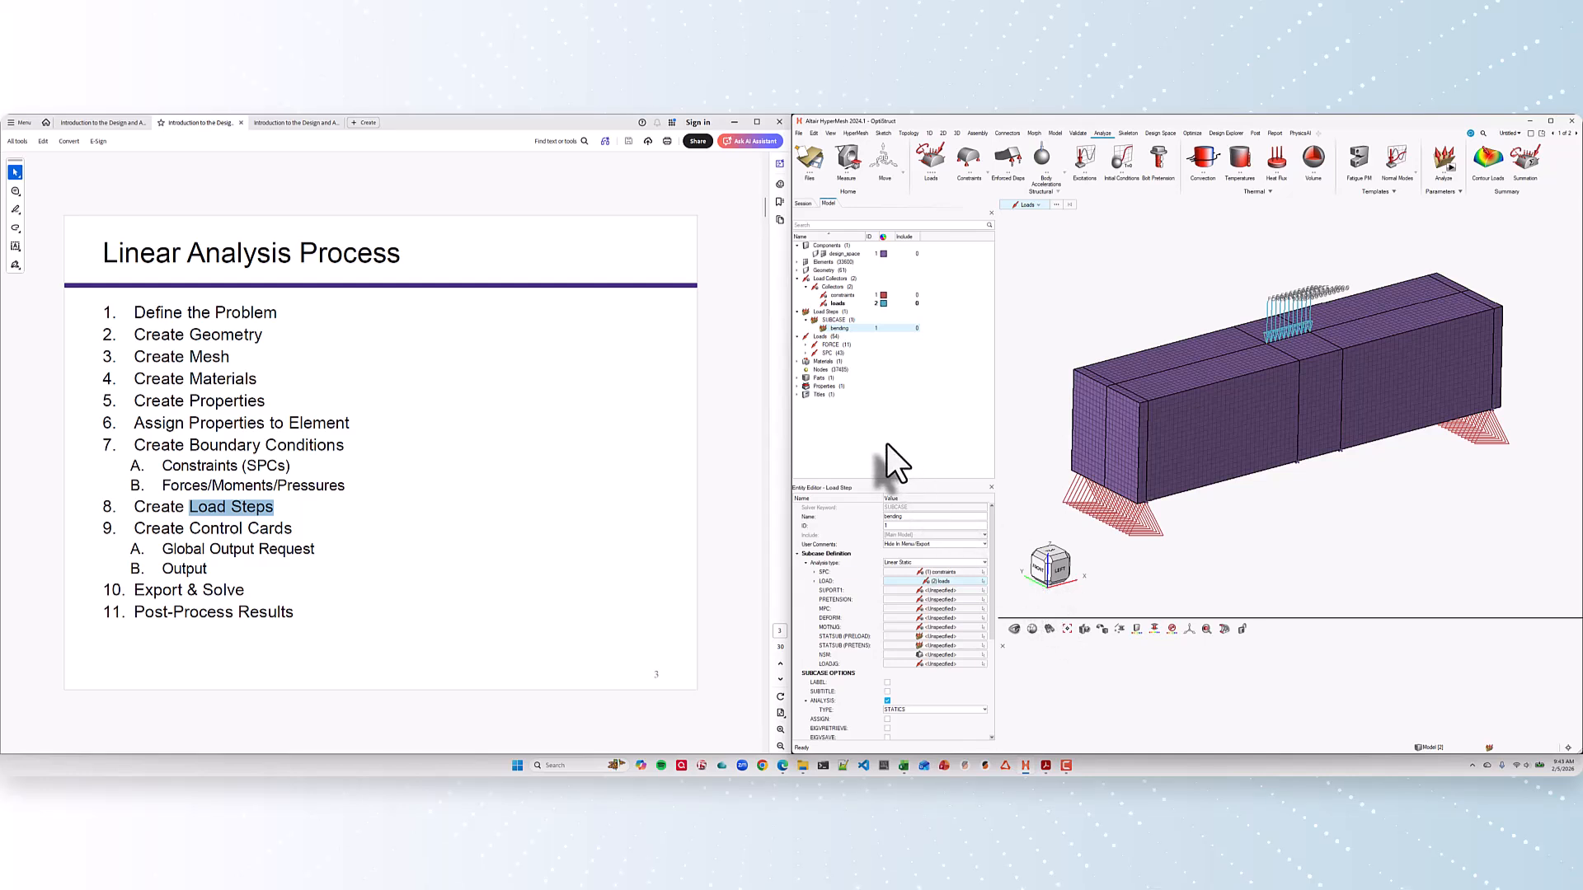
left_click(865, 452)
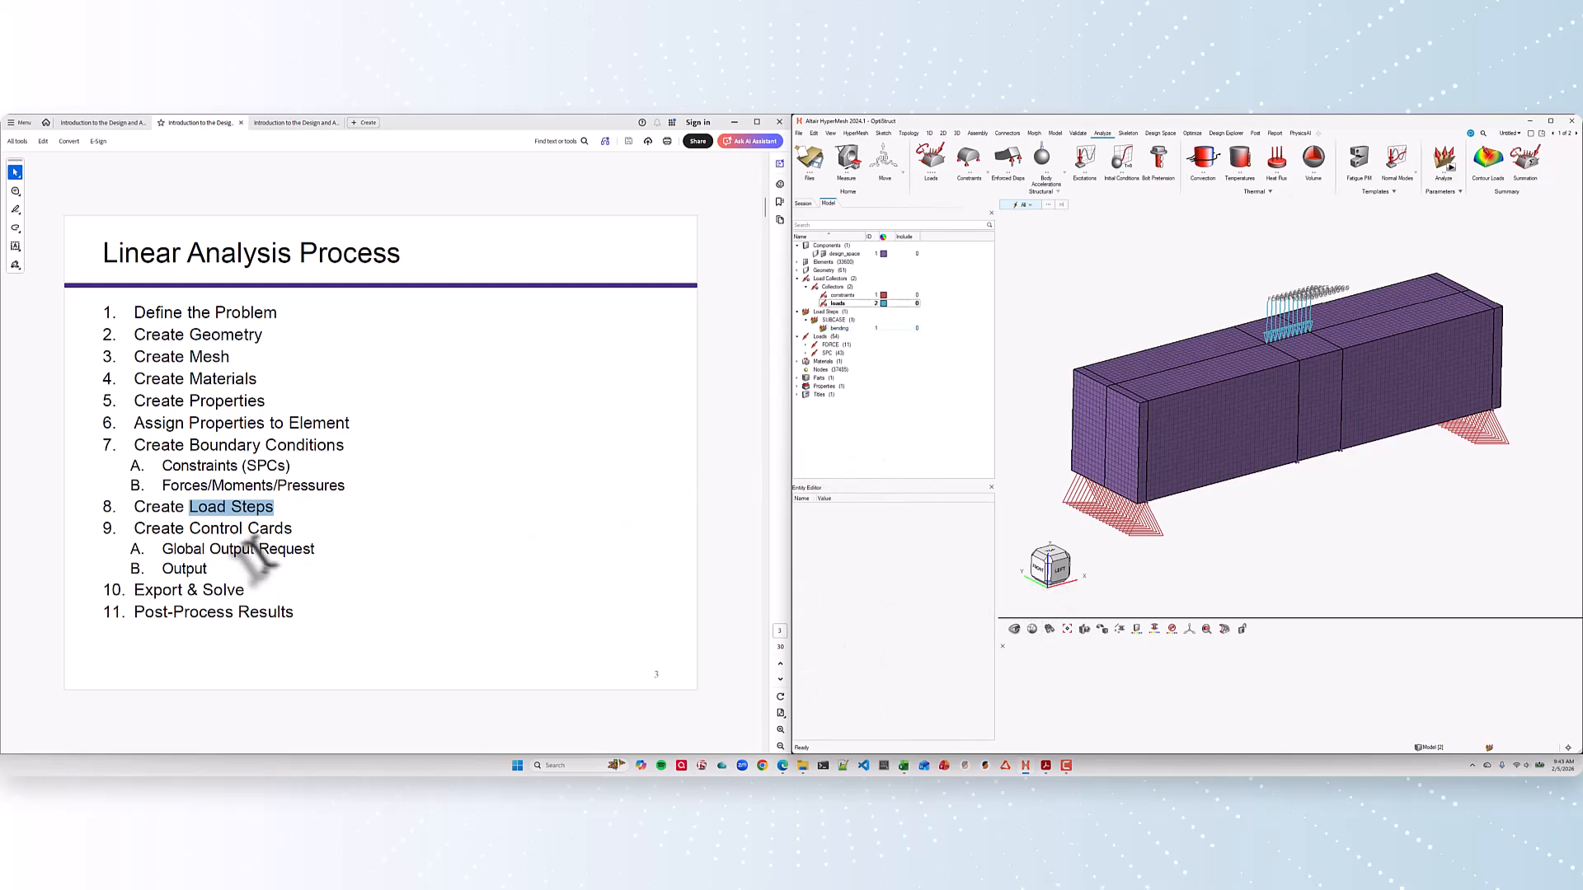
Step: Check the control card items on the process slide, then create a GLOBAL_OUTPUT_REQUEST control card
left_click_drag(134, 528, 292, 528)
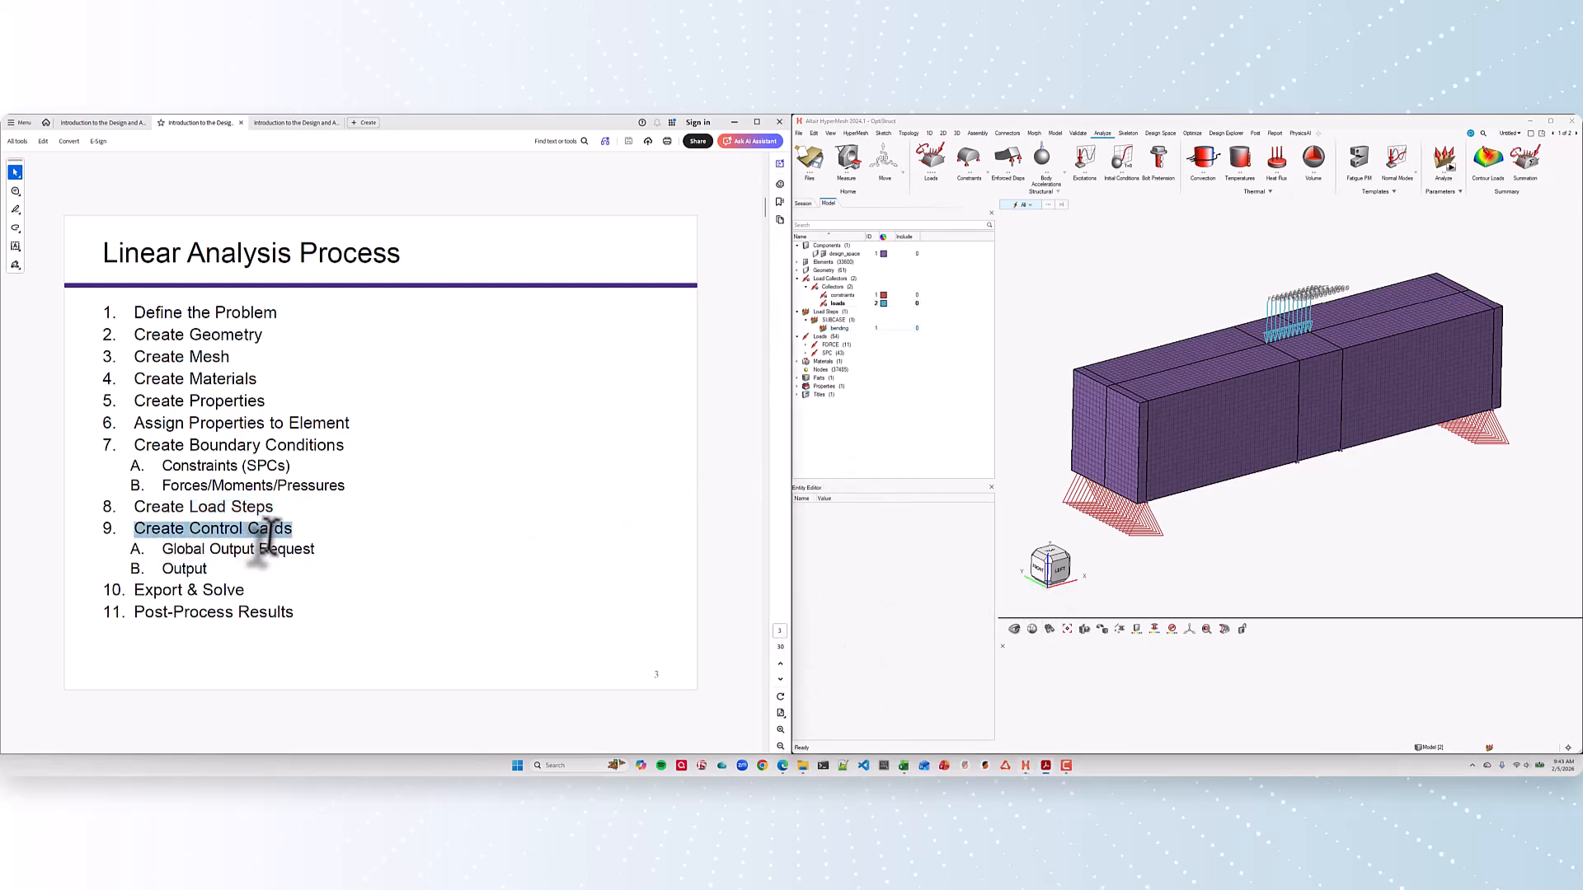
left_click_drag(163, 549, 274, 548)
left_click(203, 568)
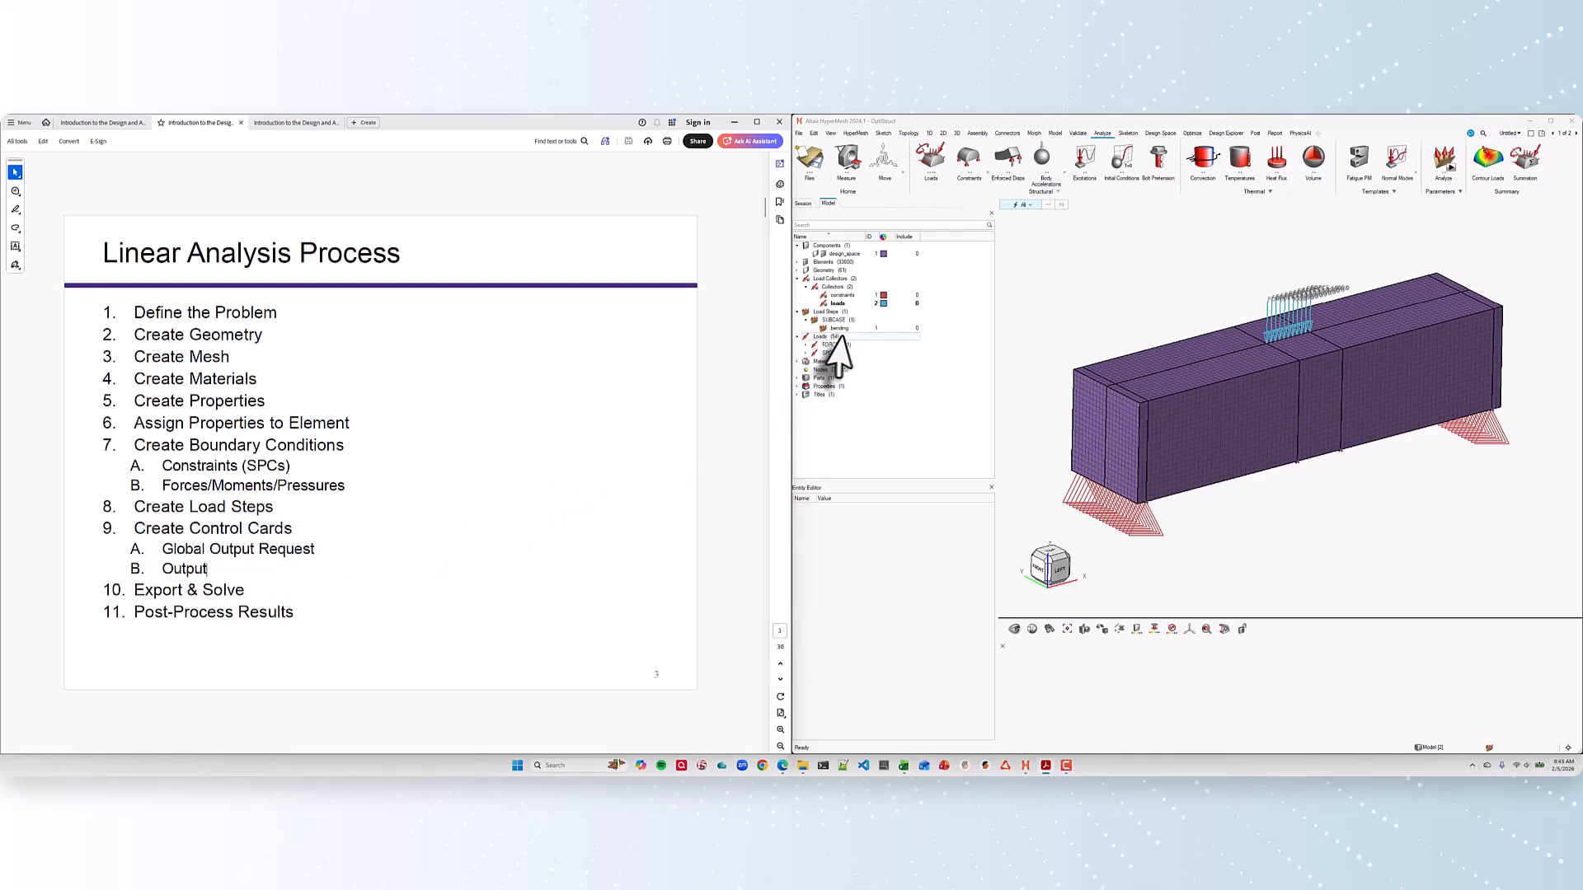
right_click(849, 408)
mouse_move(868, 413)
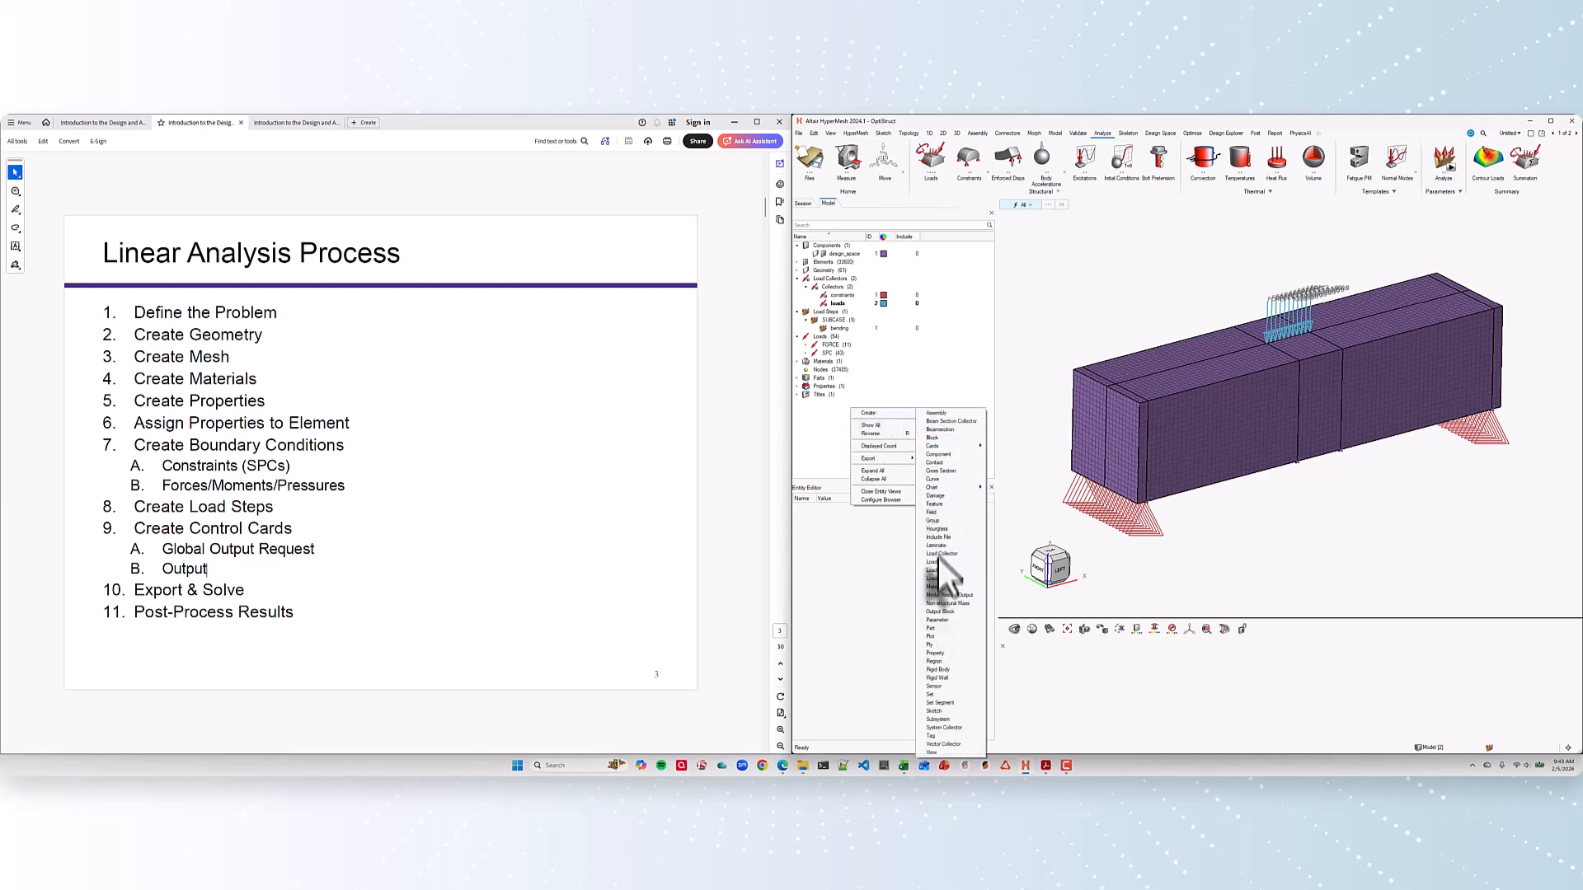
mouse_move(935, 446)
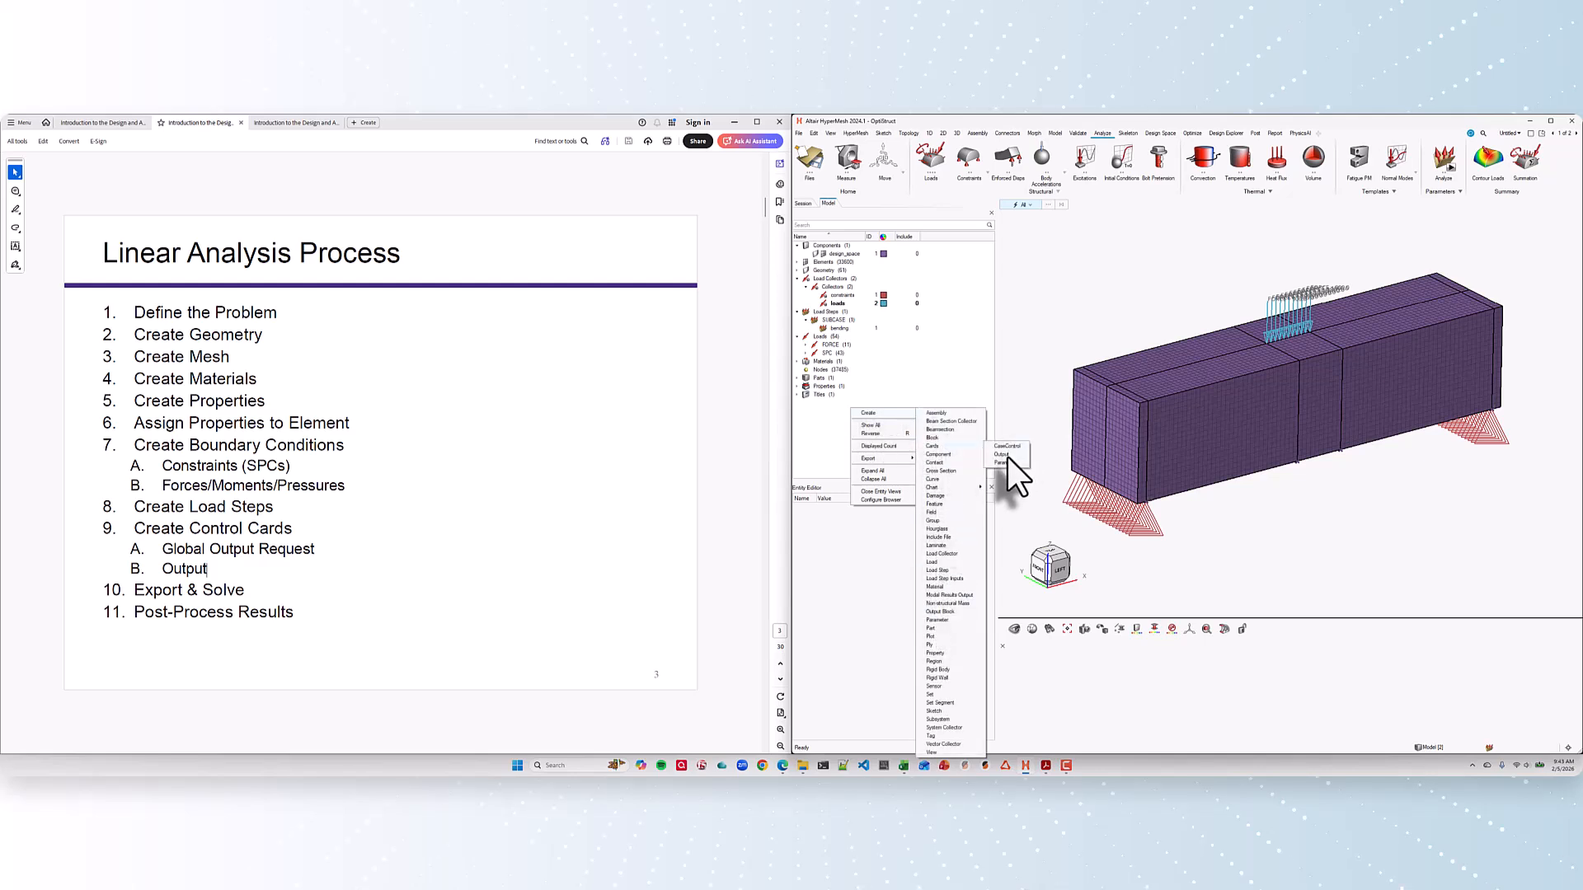
left_click(1008, 446)
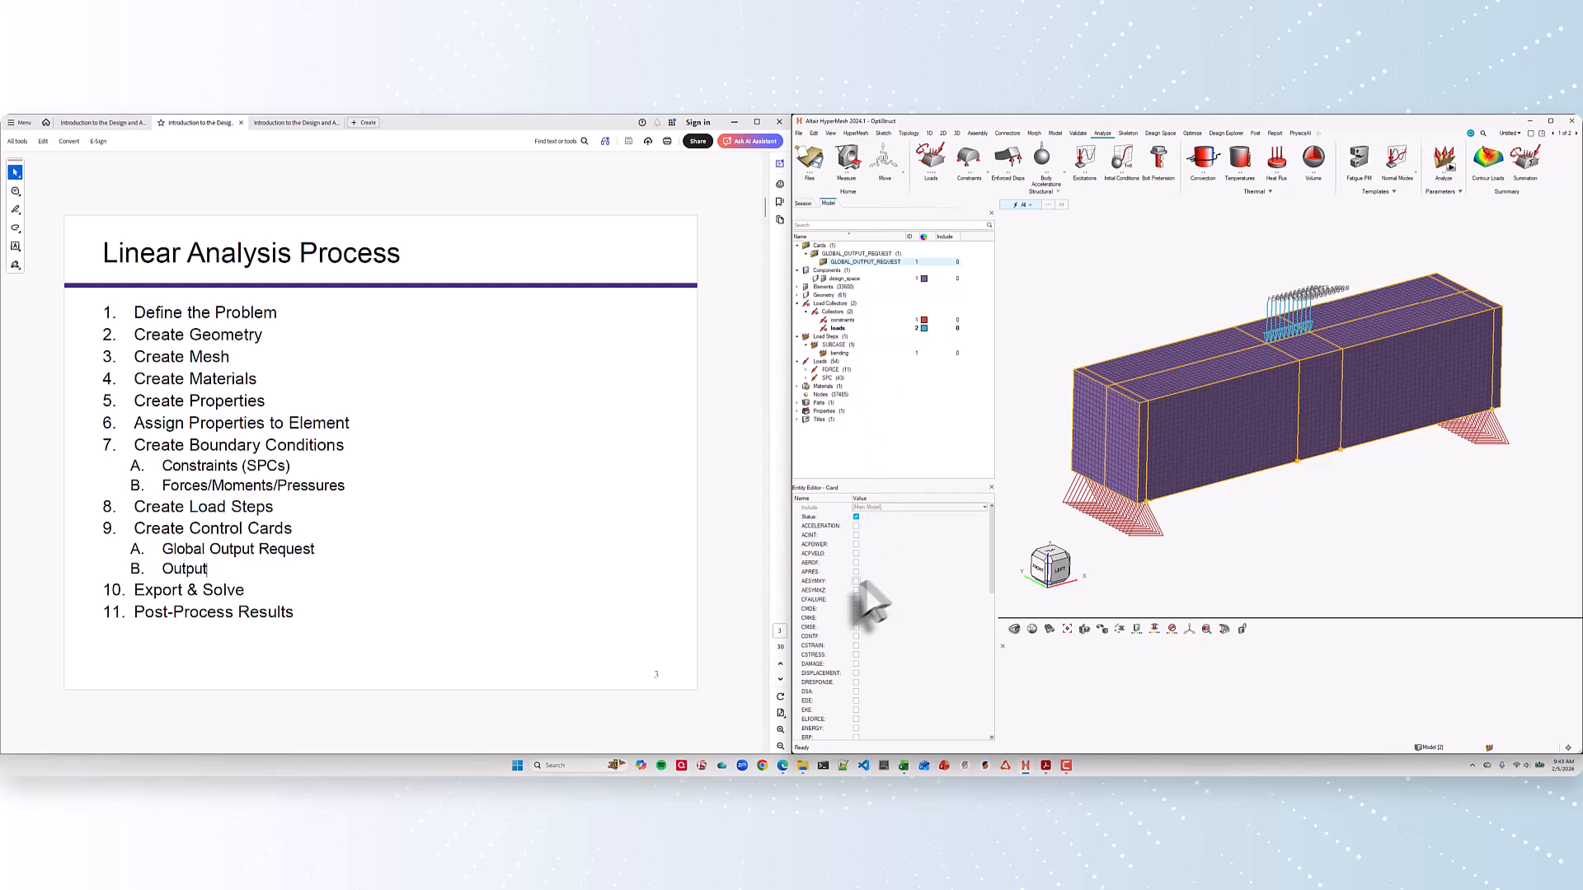
Step: Enable the DISPLACEMENT, STRAIN and STRESS results in the global output request card
left_click(896, 673)
scroll(902, 664, "down", 10)
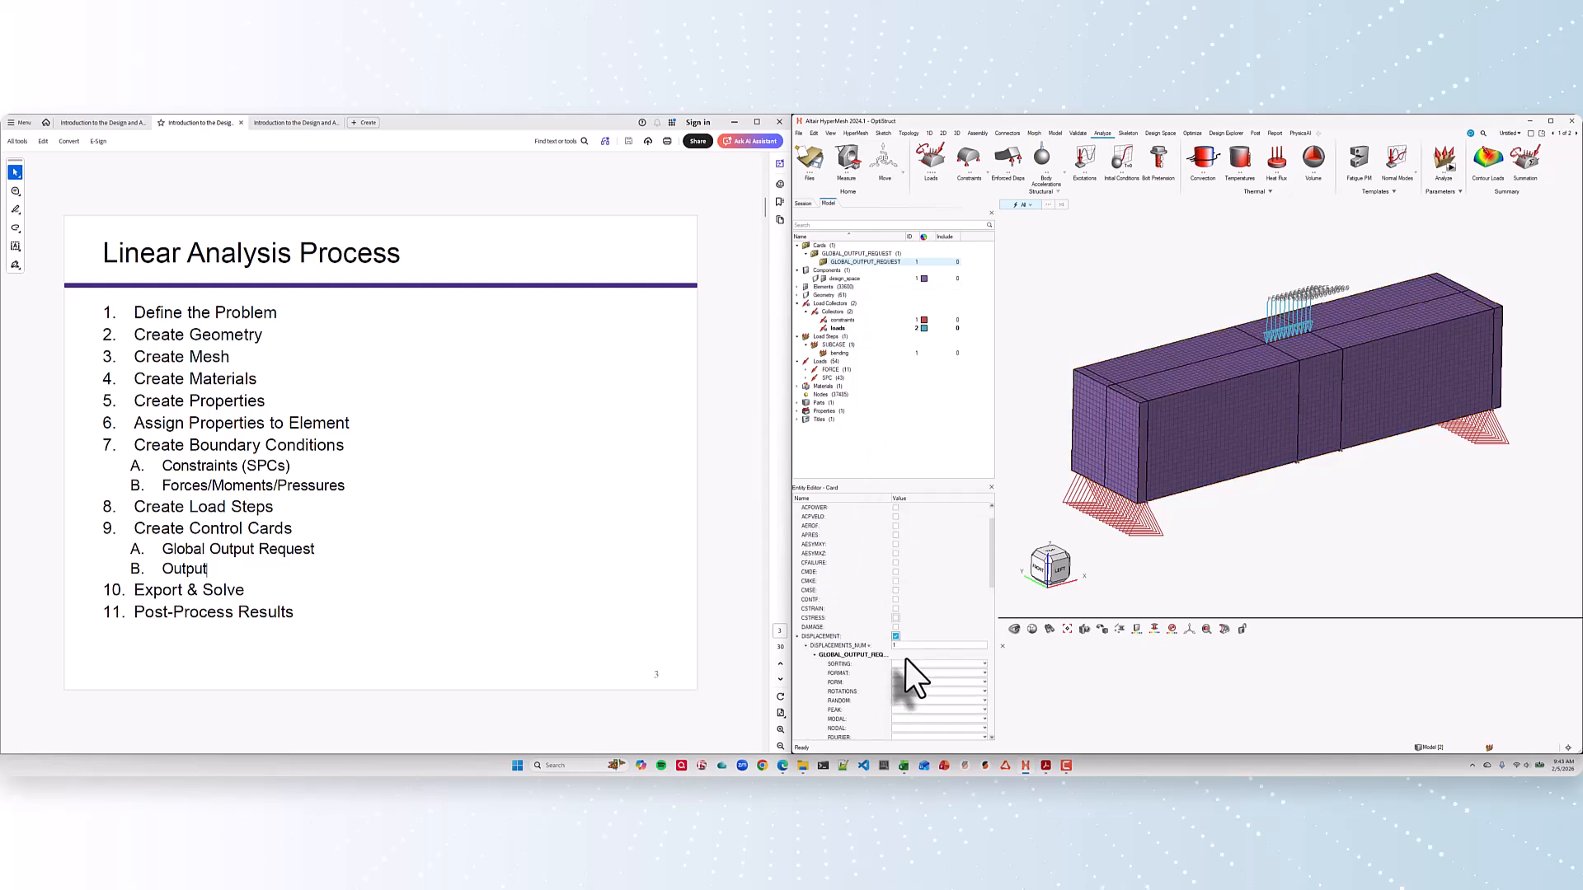
scroll(902, 664, "down", 5)
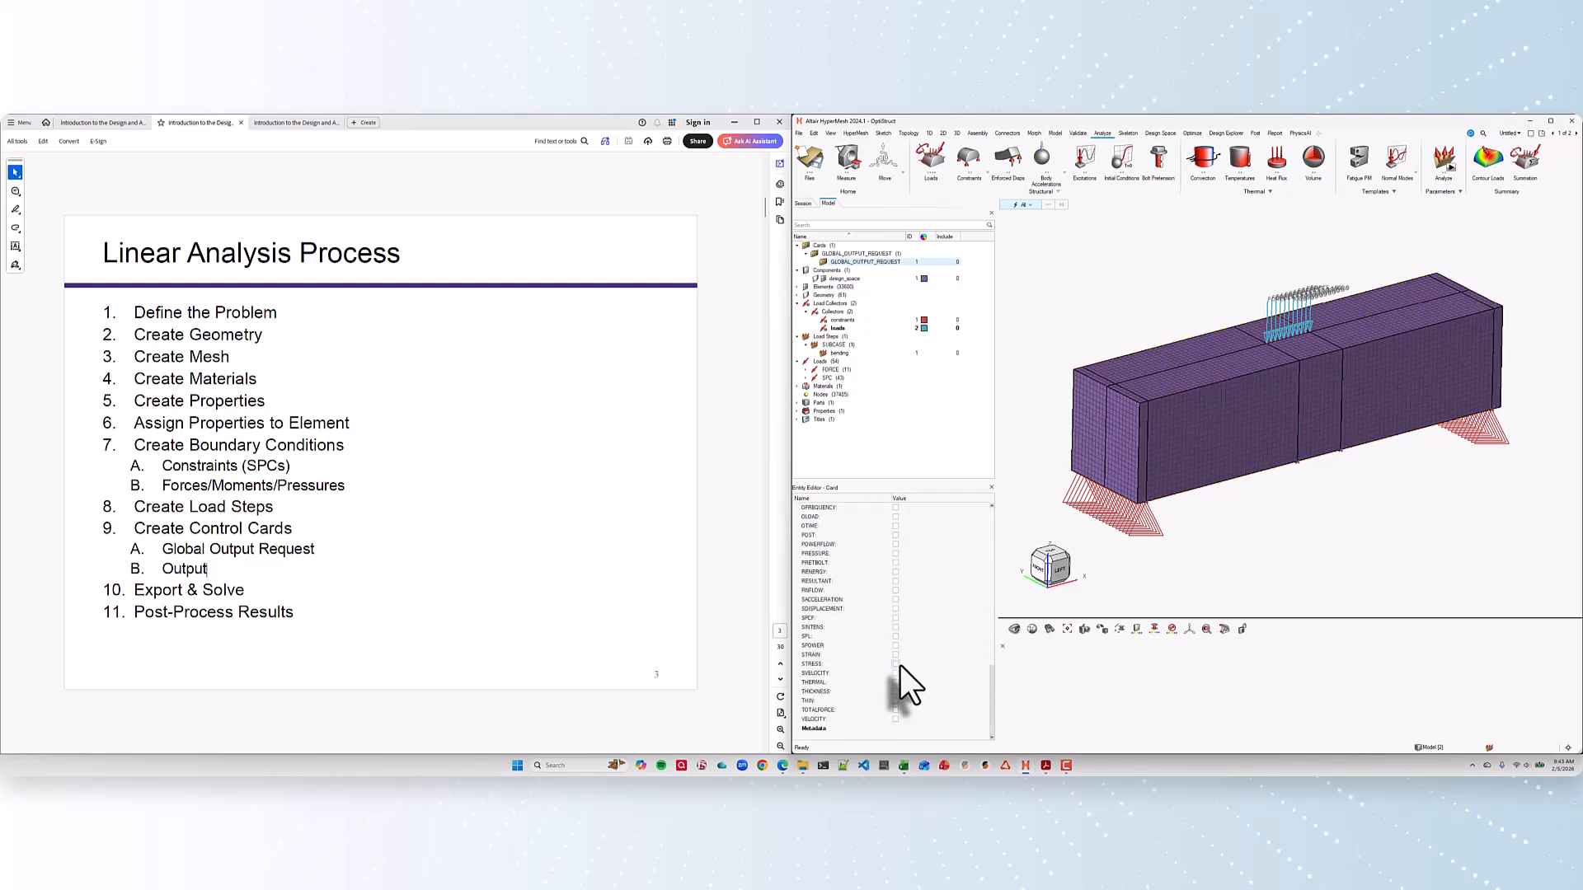
left_click(896, 664)
scroll(907, 670, "down", 3)
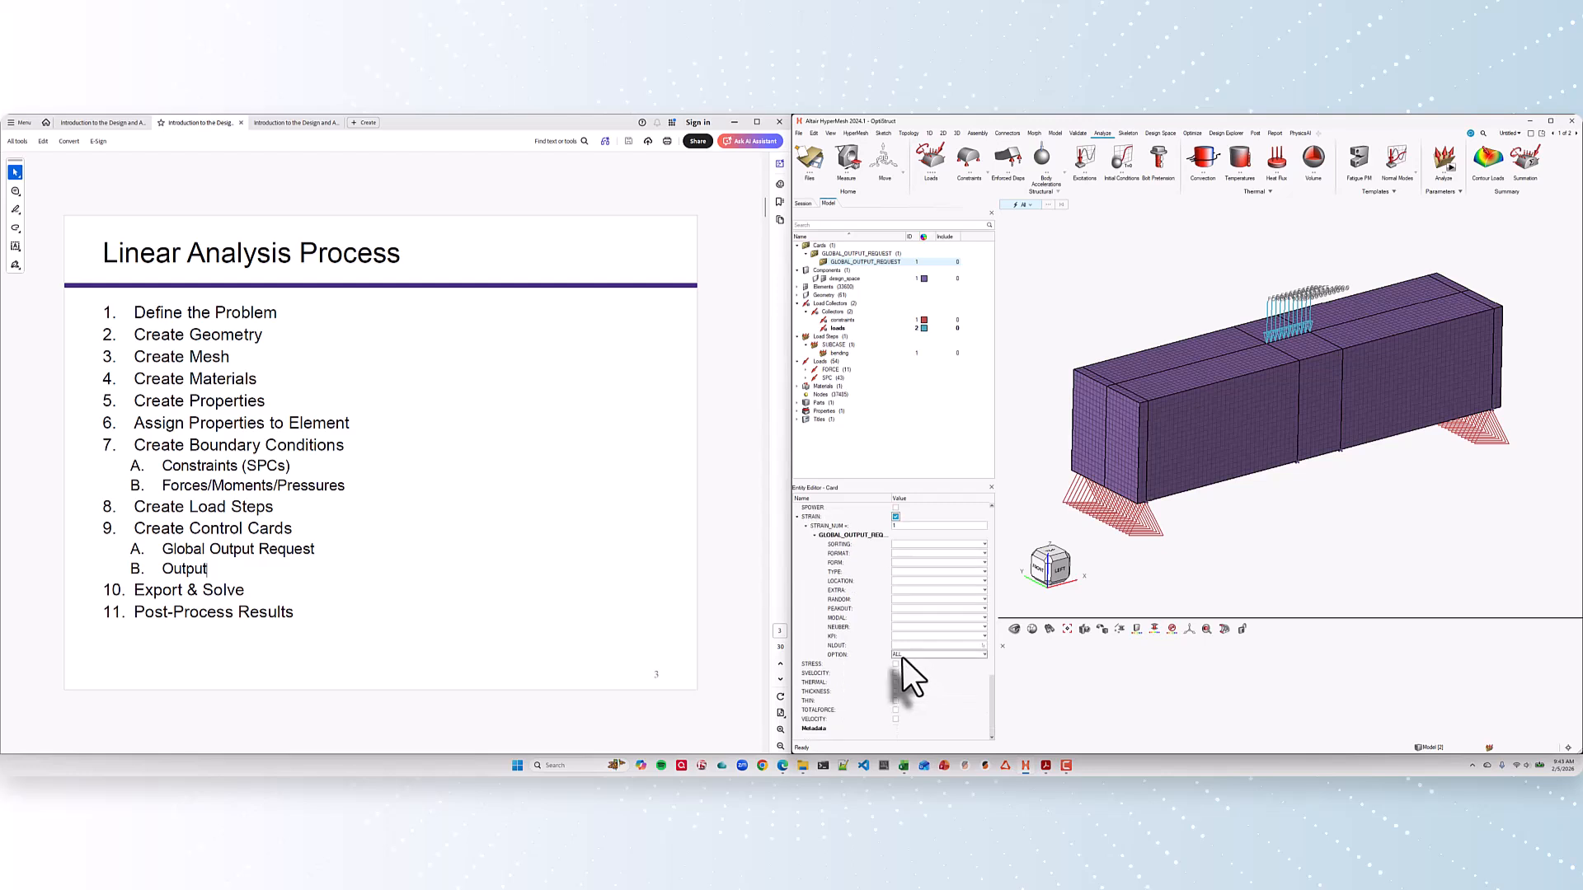
left_click(896, 664)
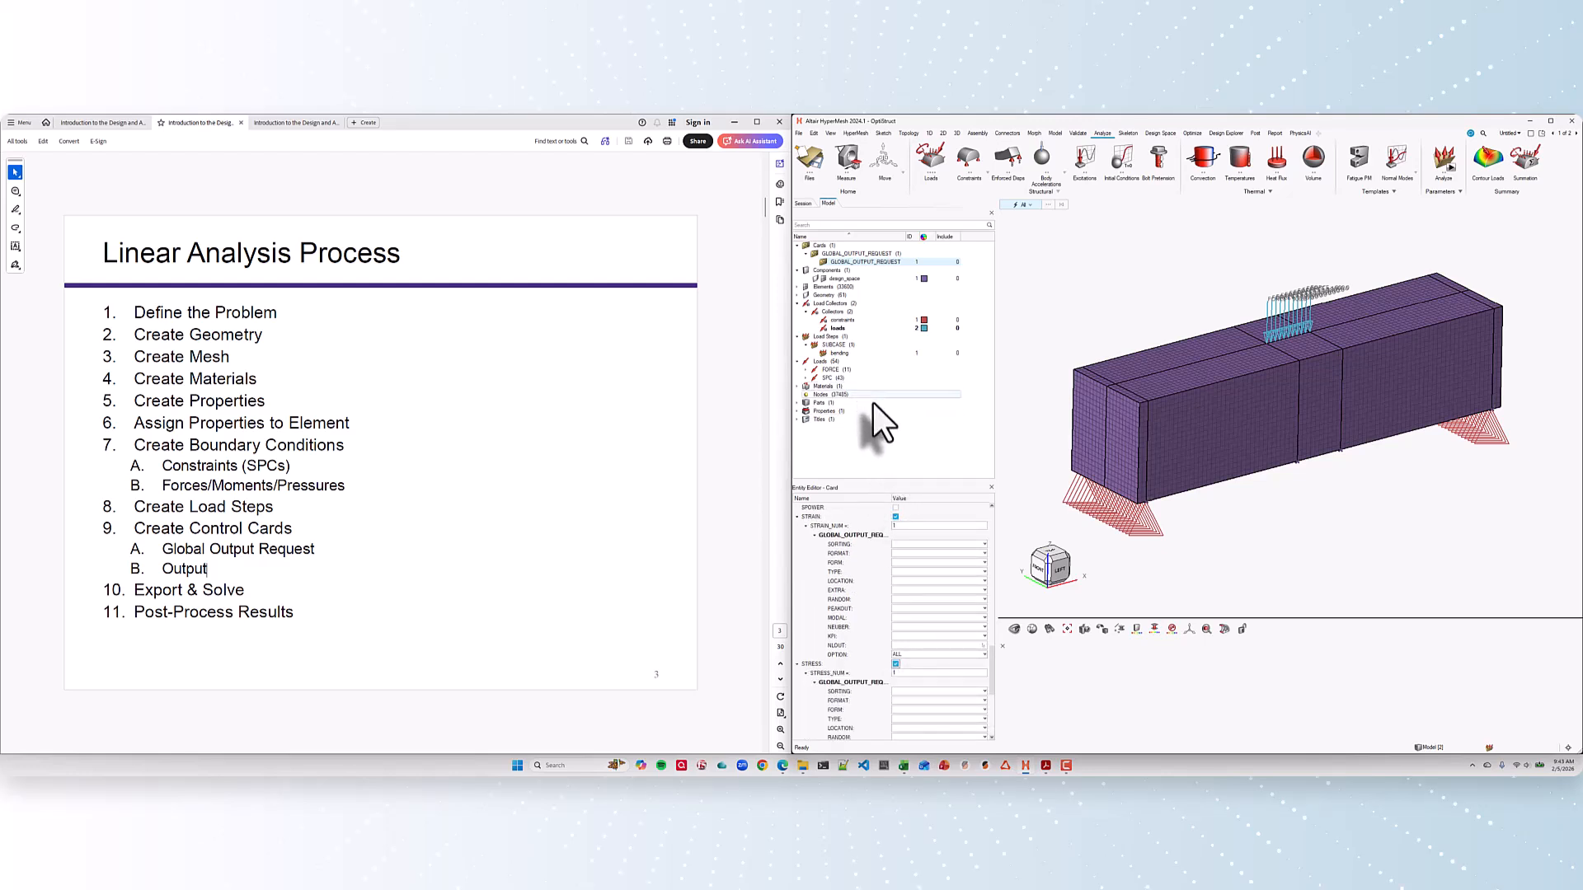
Step: Create an OUTPUT control card with its keyword set to H3D, completing the control card items on the process slide
left_click(823, 245)
right_click(824, 245)
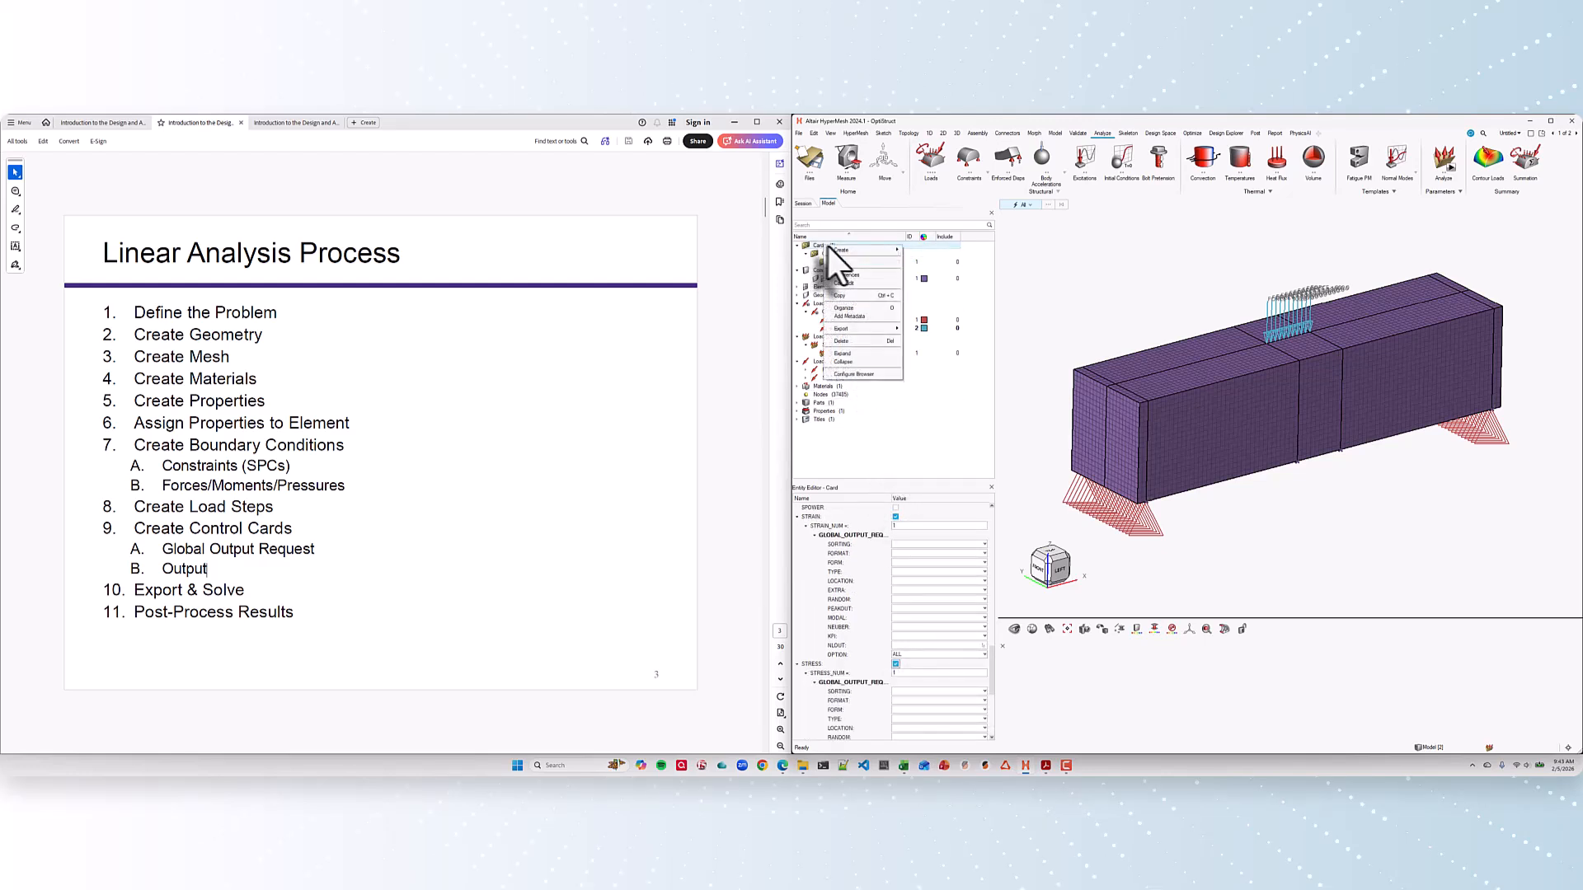
mouse_move(839, 251)
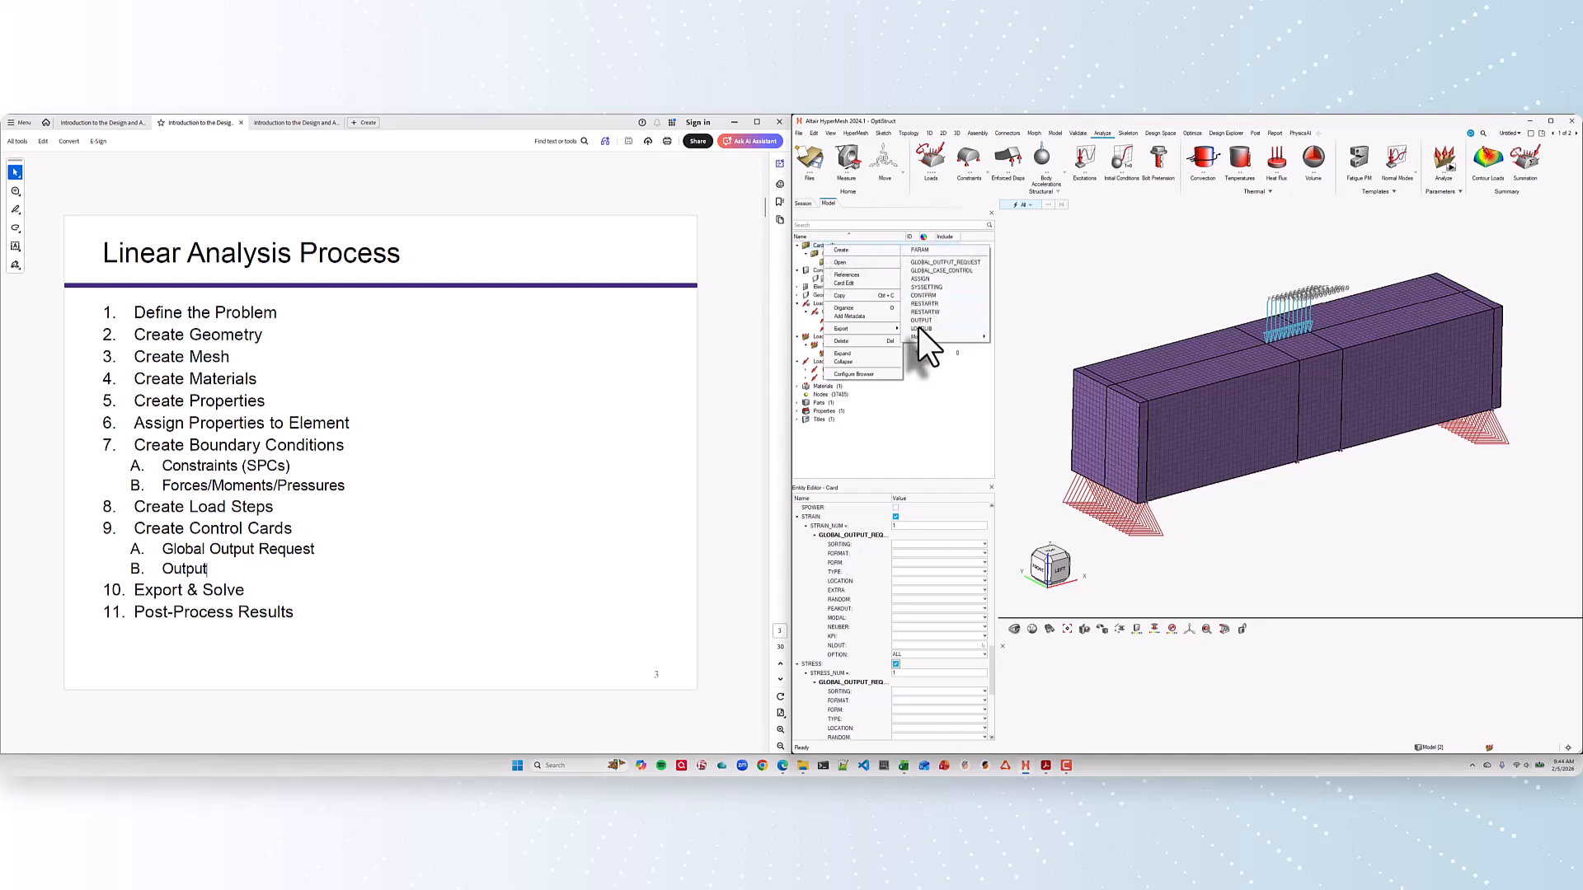
left_click(918, 321)
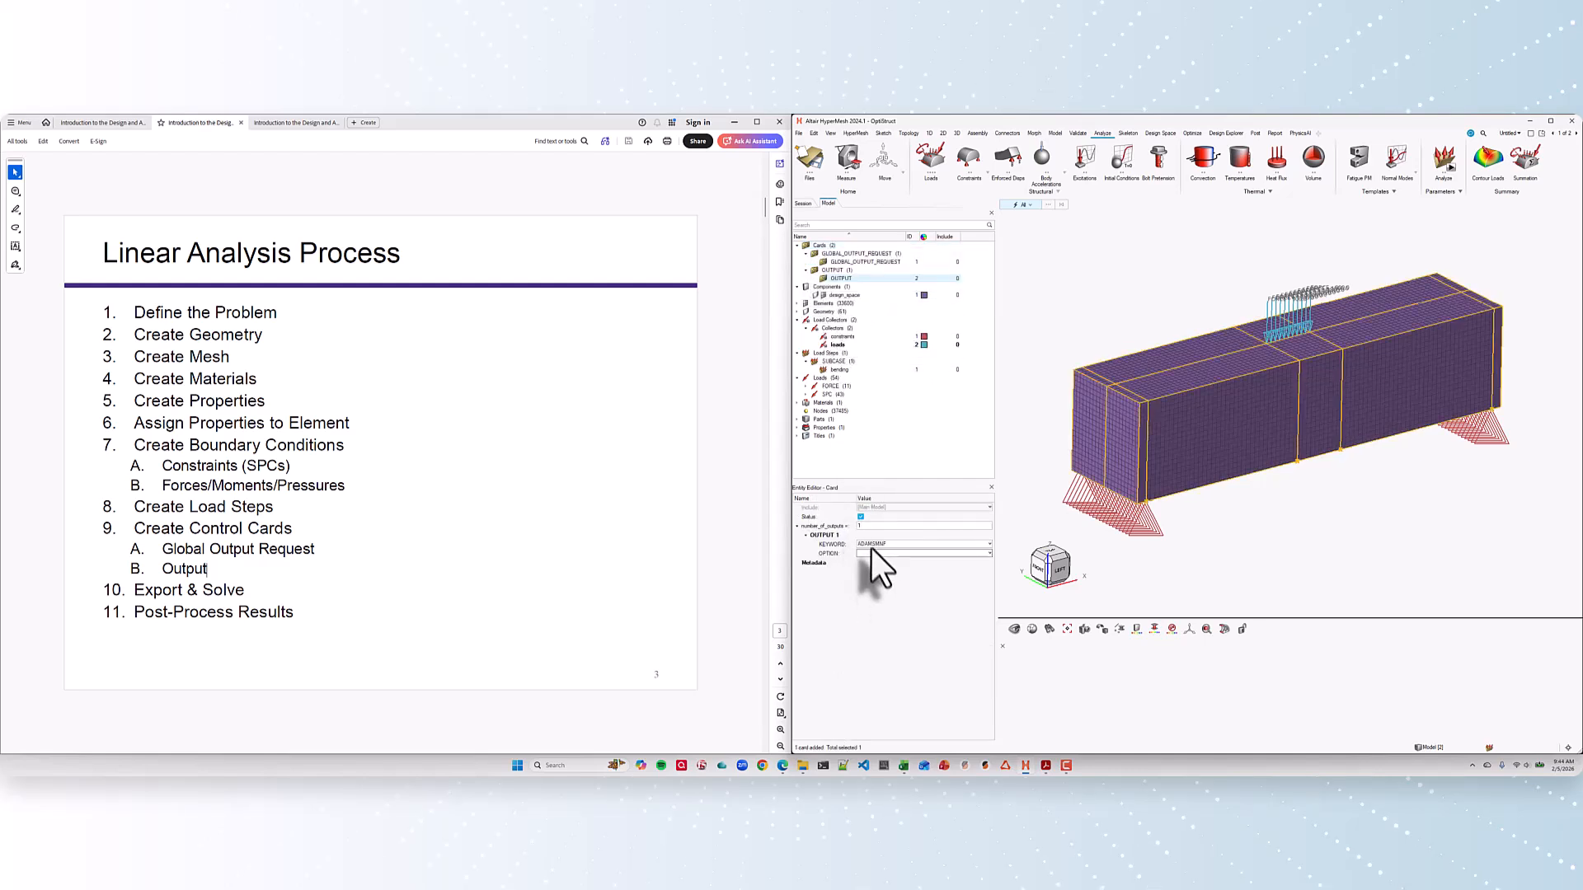
left_click(870, 543)
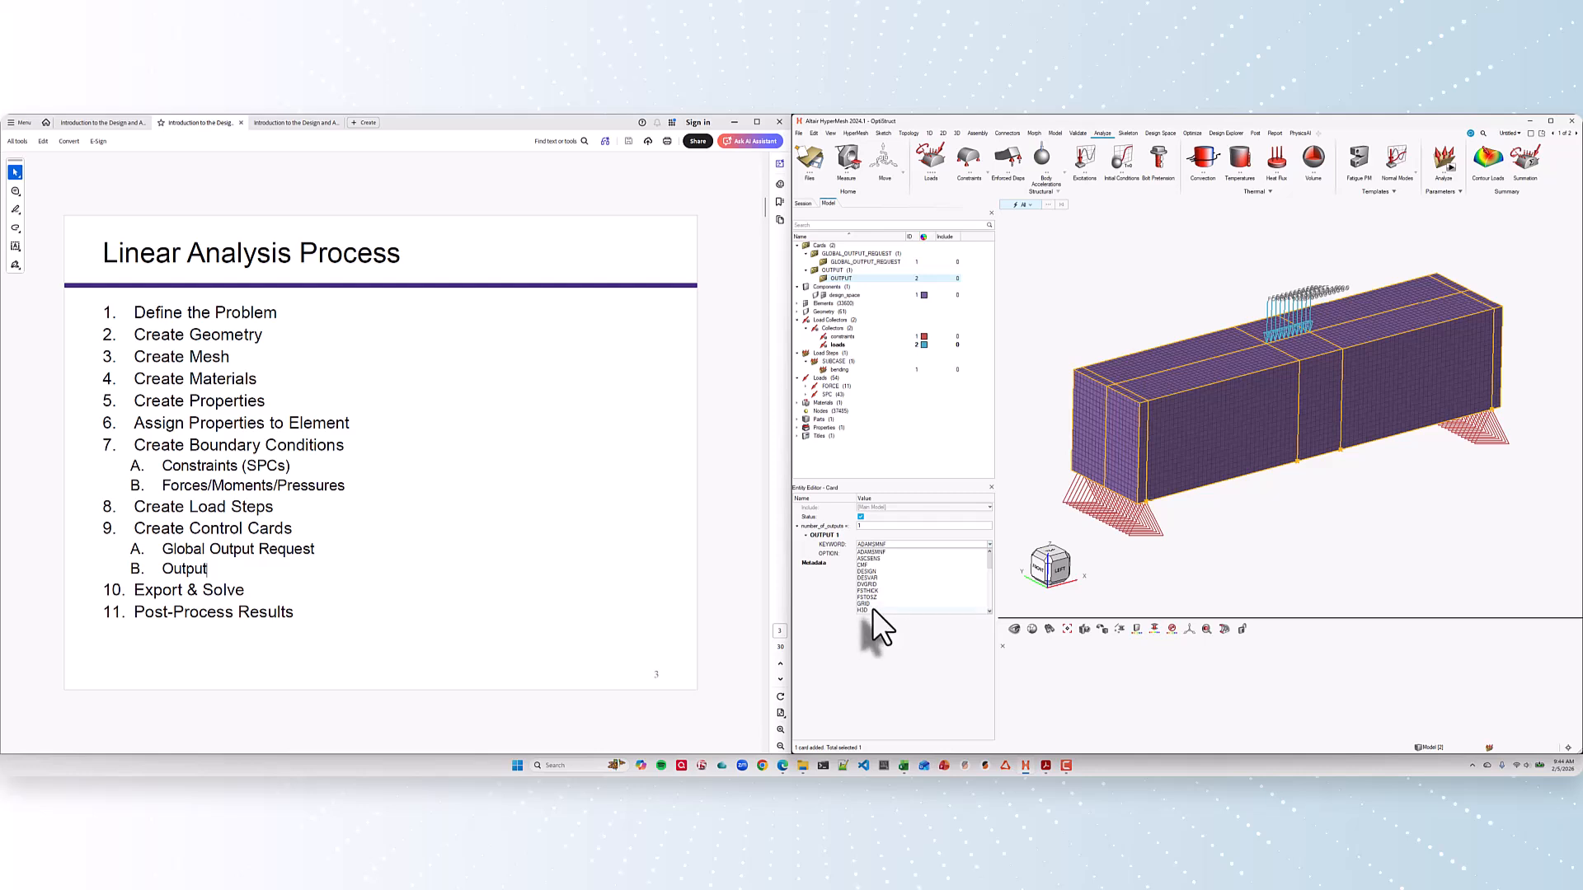
left_click(872, 611)
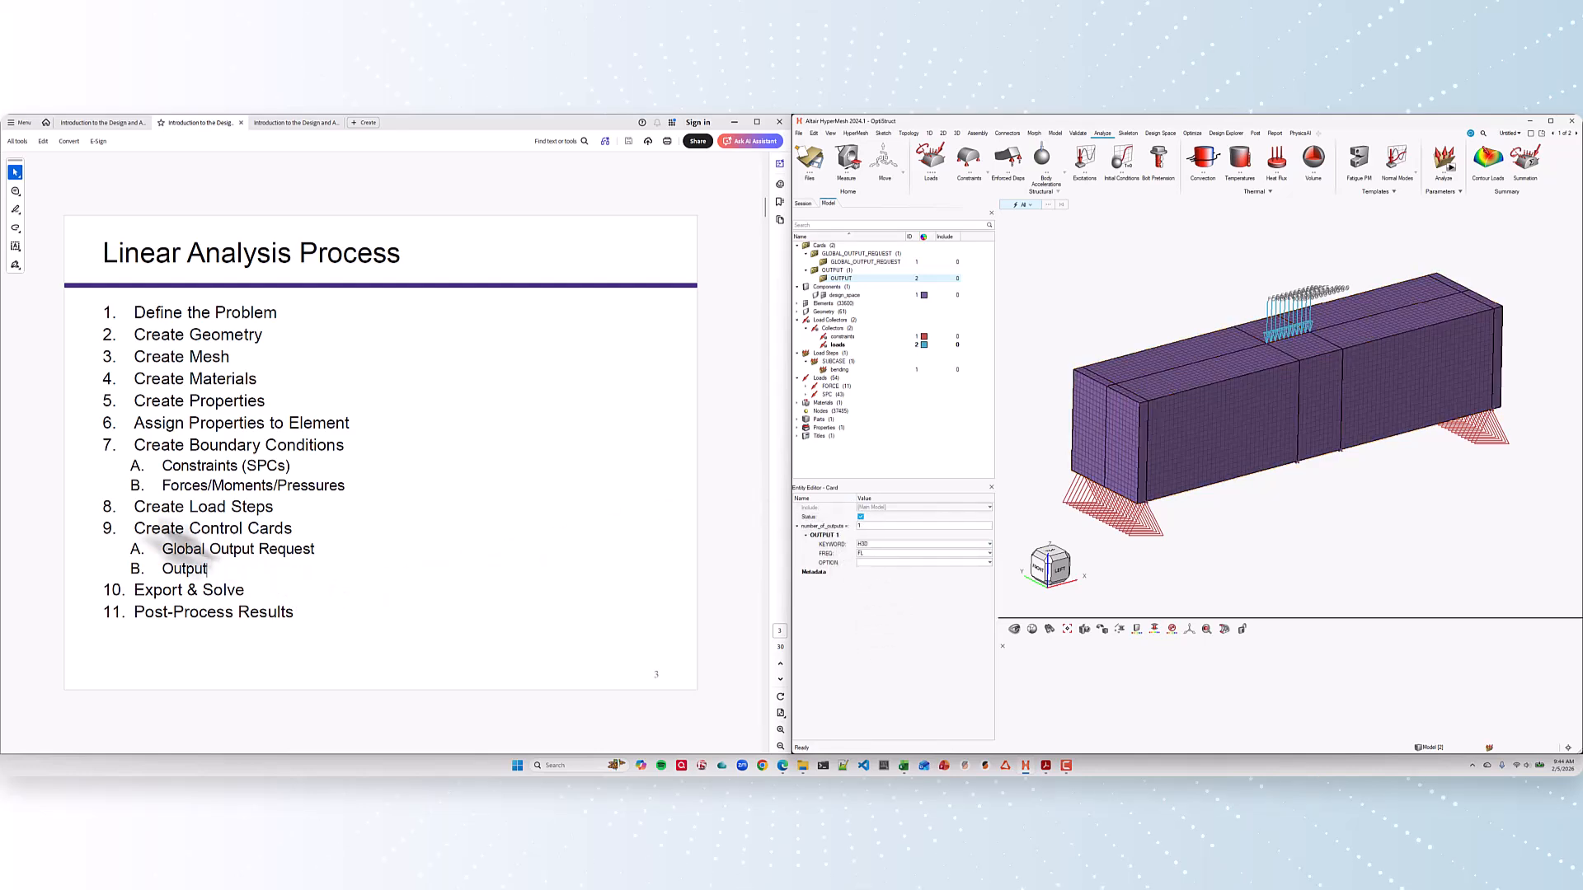
left_click_drag(132, 528, 176, 584)
left_click(165, 588)
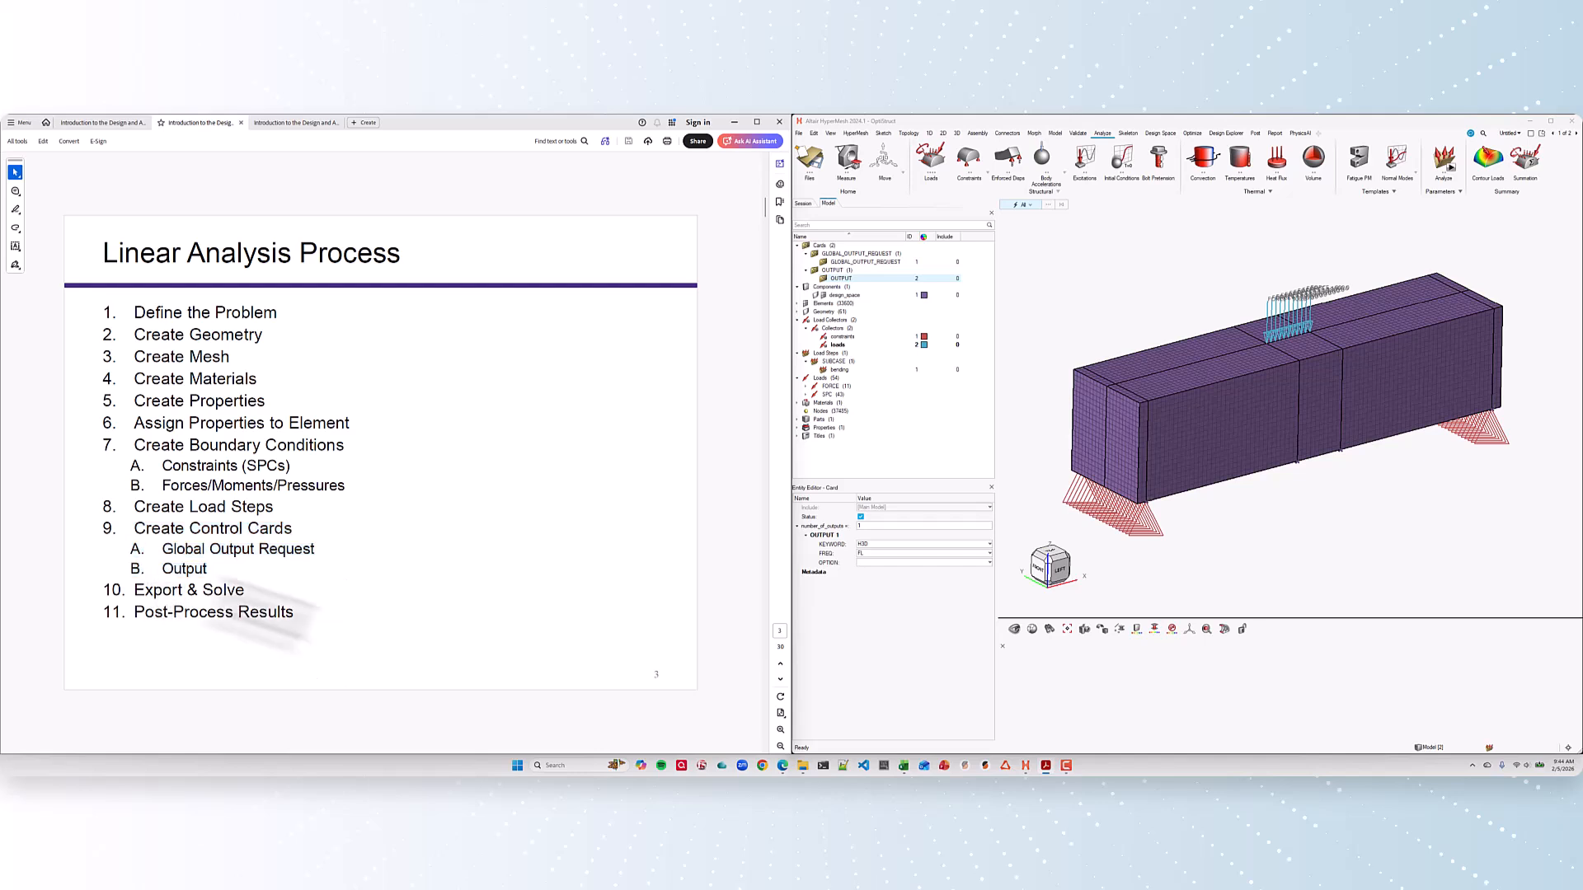
Step: Save the model under the file name demo_hw4_analysis.hm in the demo folder on the Desktop
left_click(798, 132)
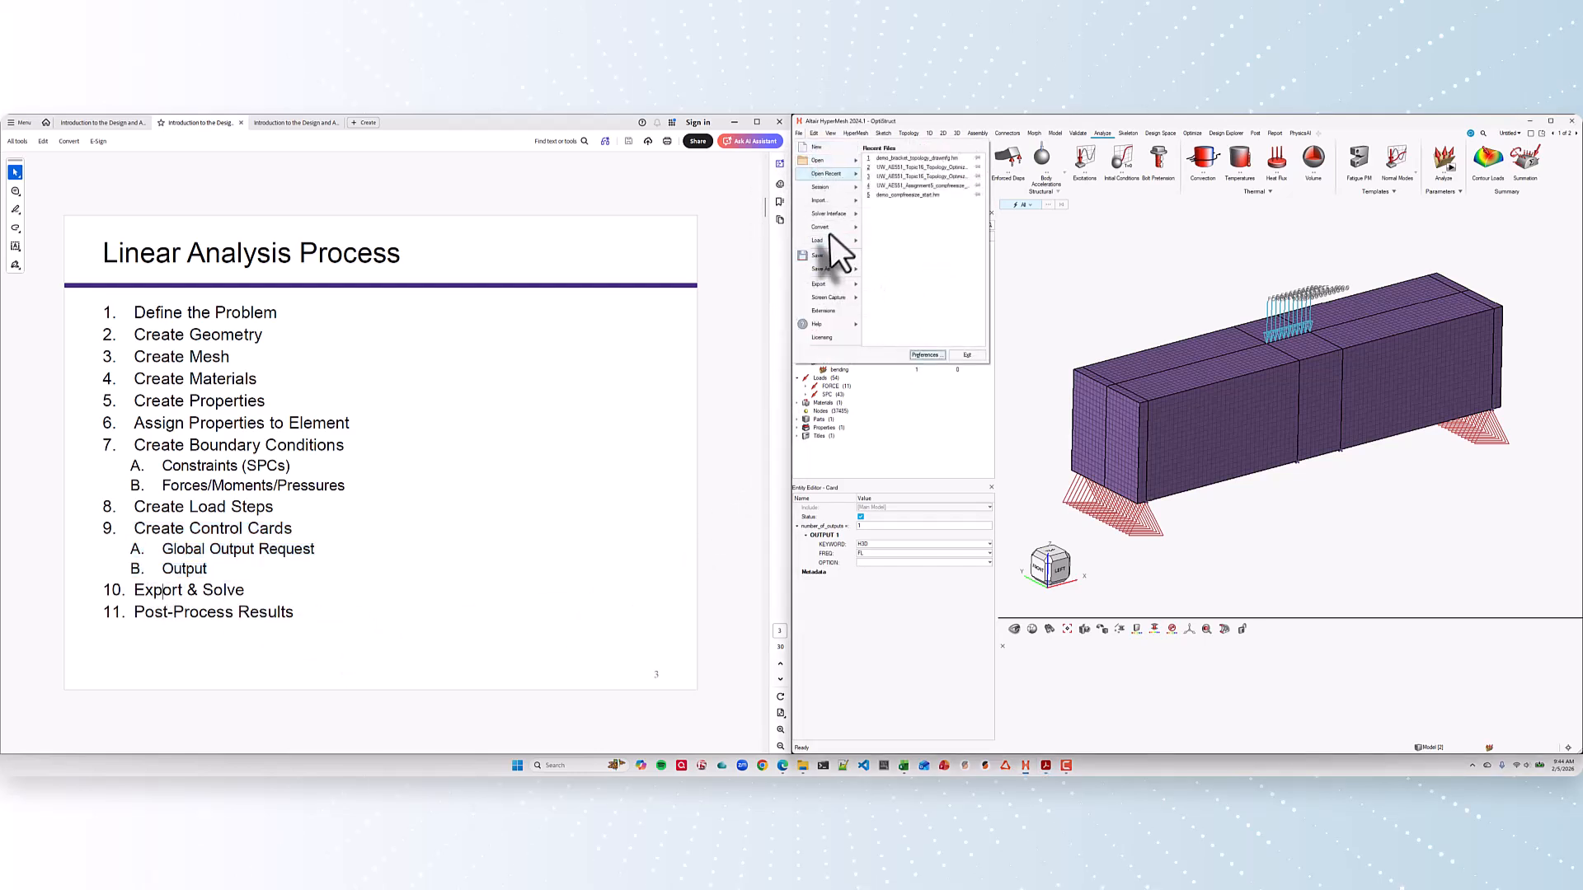
mouse_move(829, 270)
left_click(902, 162)
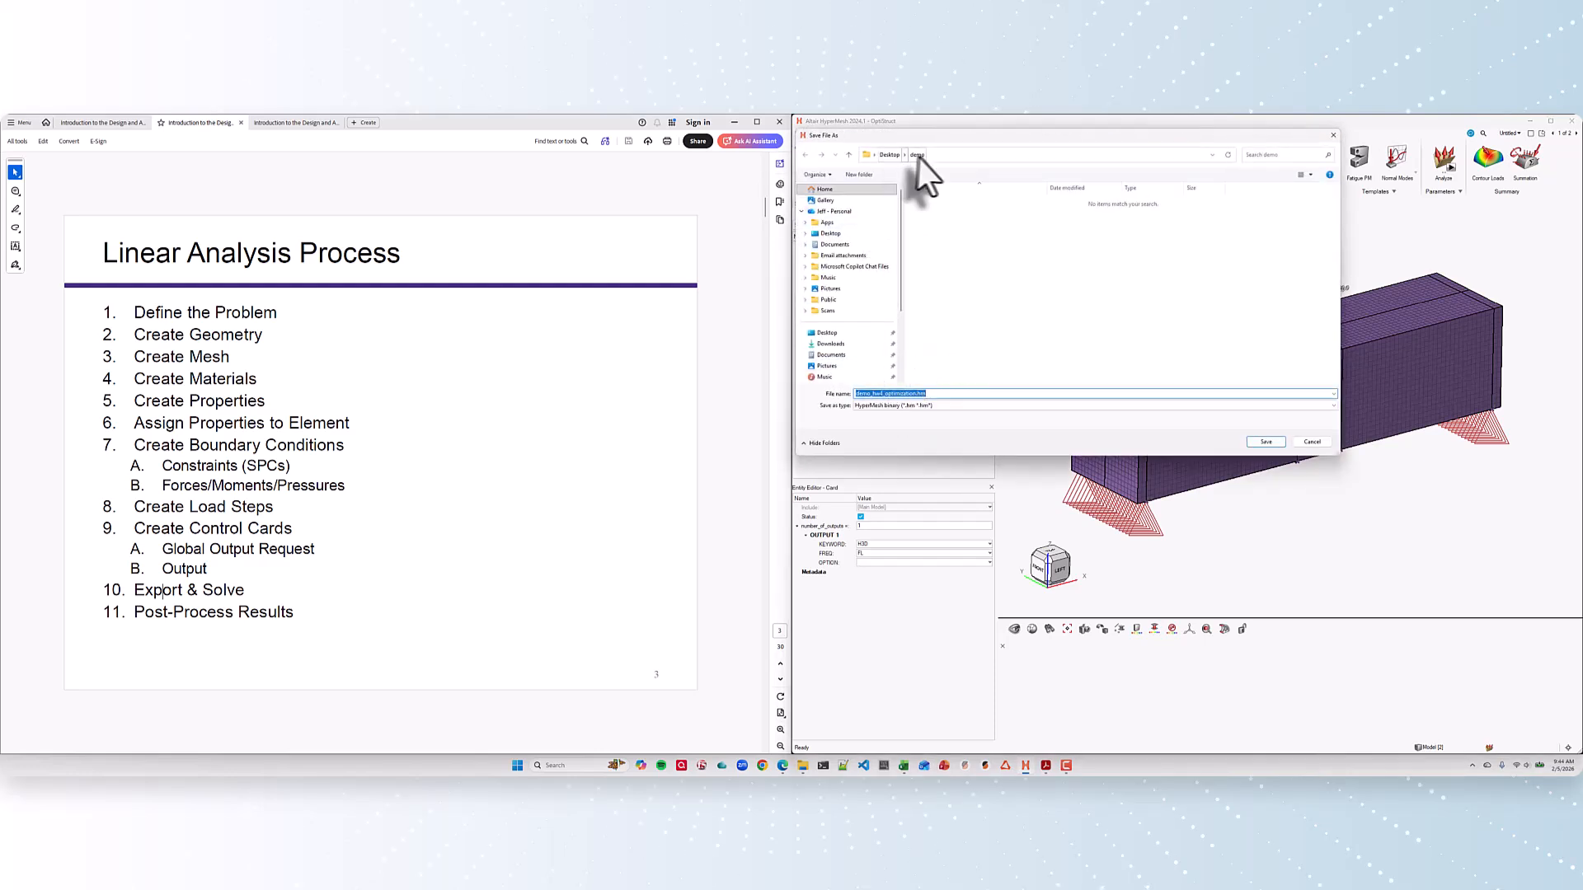
left_click(876, 394)
left_click_drag(883, 394, 913, 394)
type("analysis")
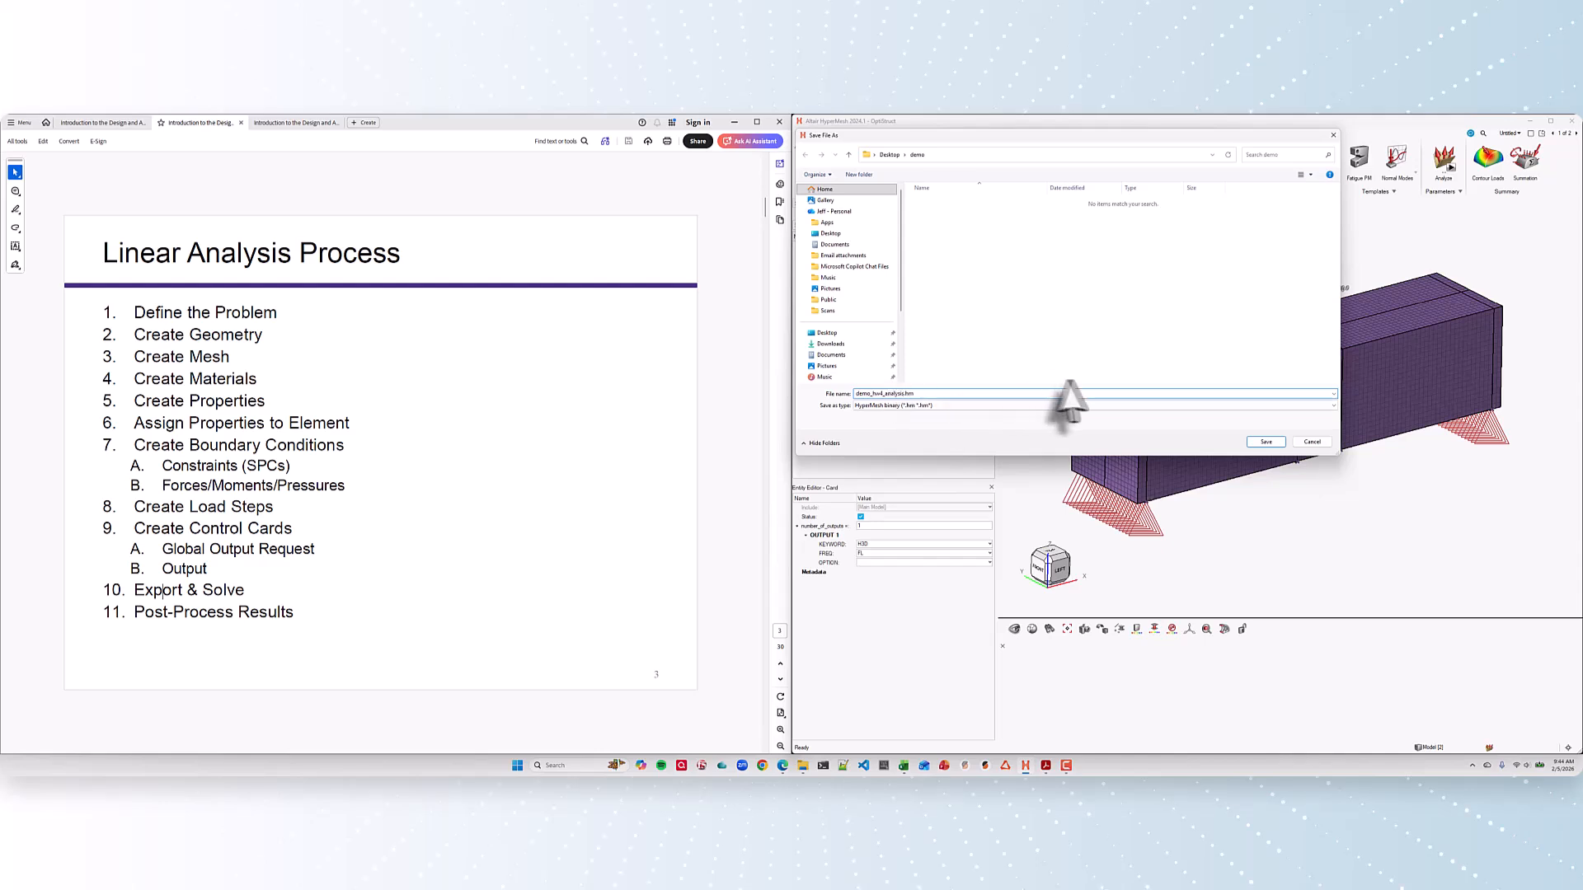
left_click(1266, 441)
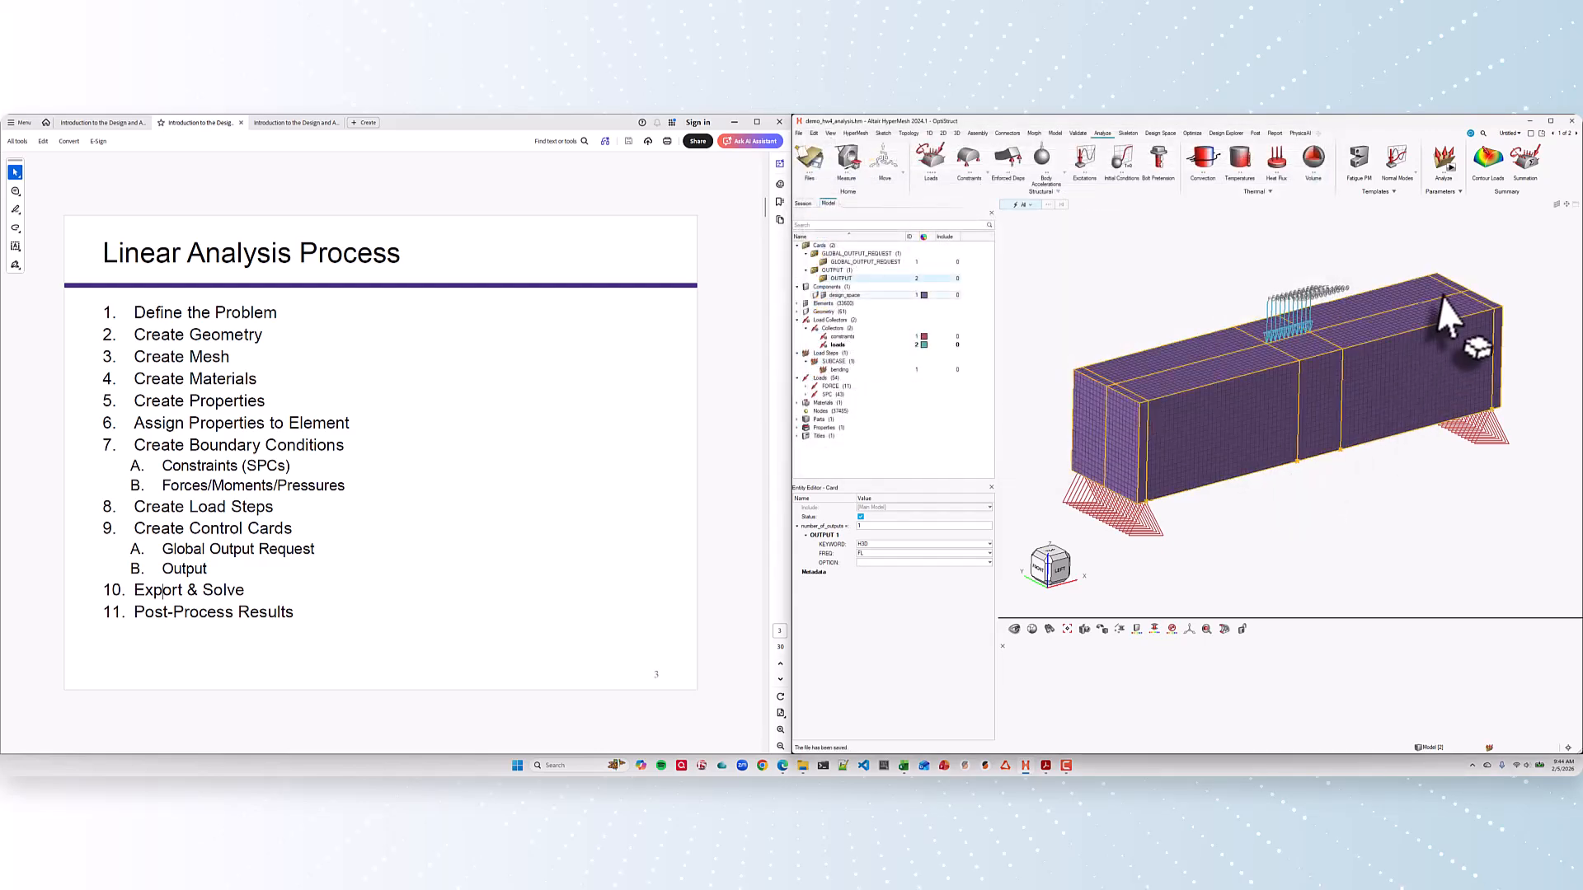
Step: Export the model for analysis as the OptiStruct solver deck demo_hw4_analysis.fem with the default export options
left_click(1449, 168)
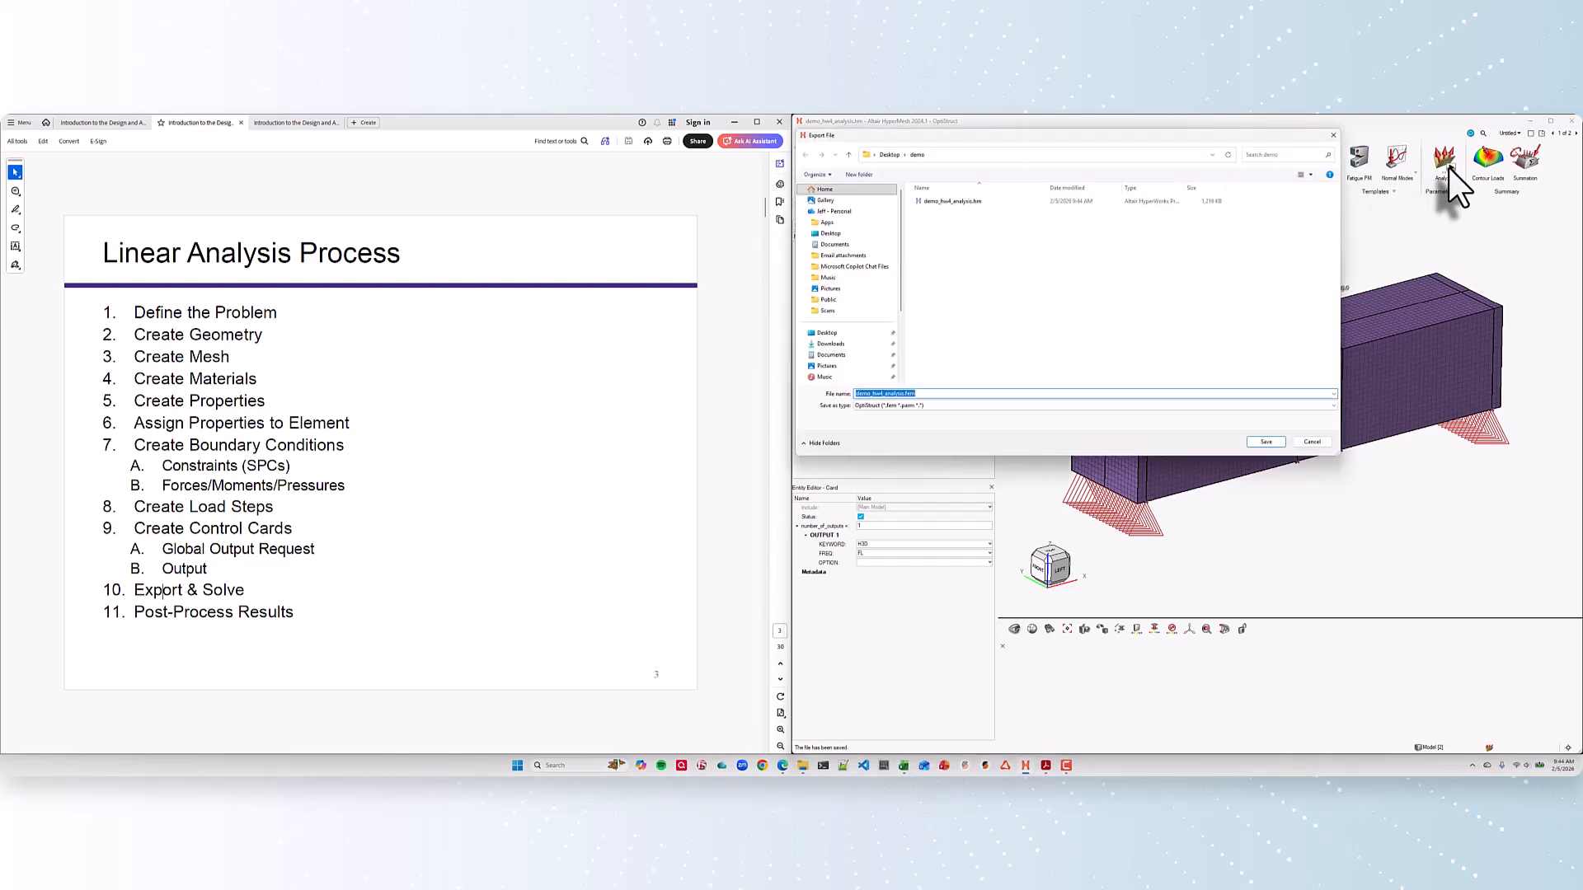
left_click(1266, 442)
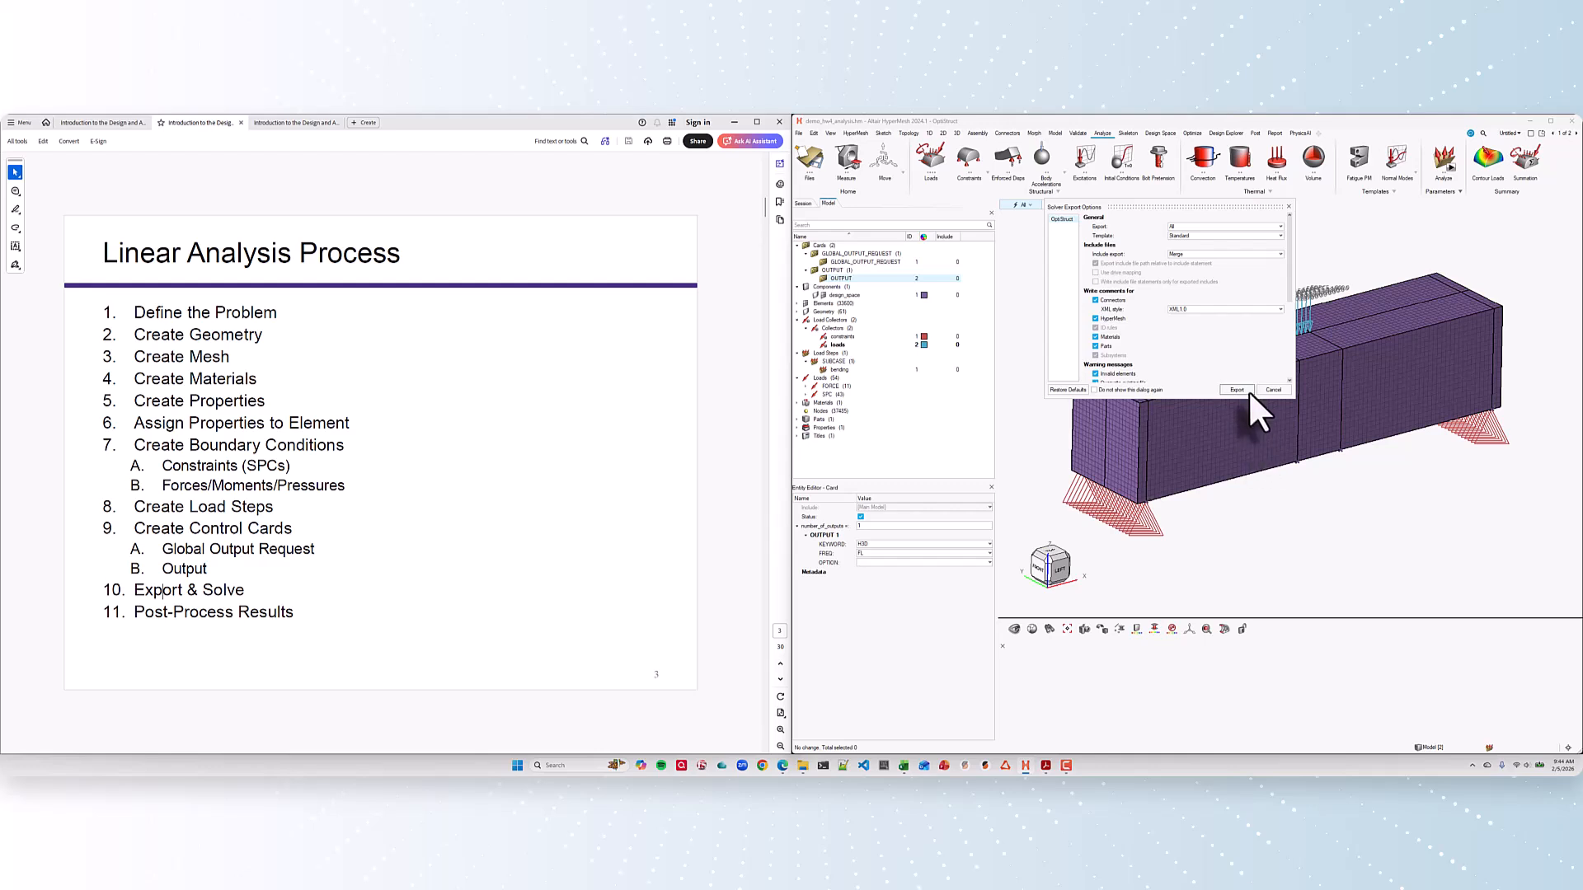
left_click(1242, 389)
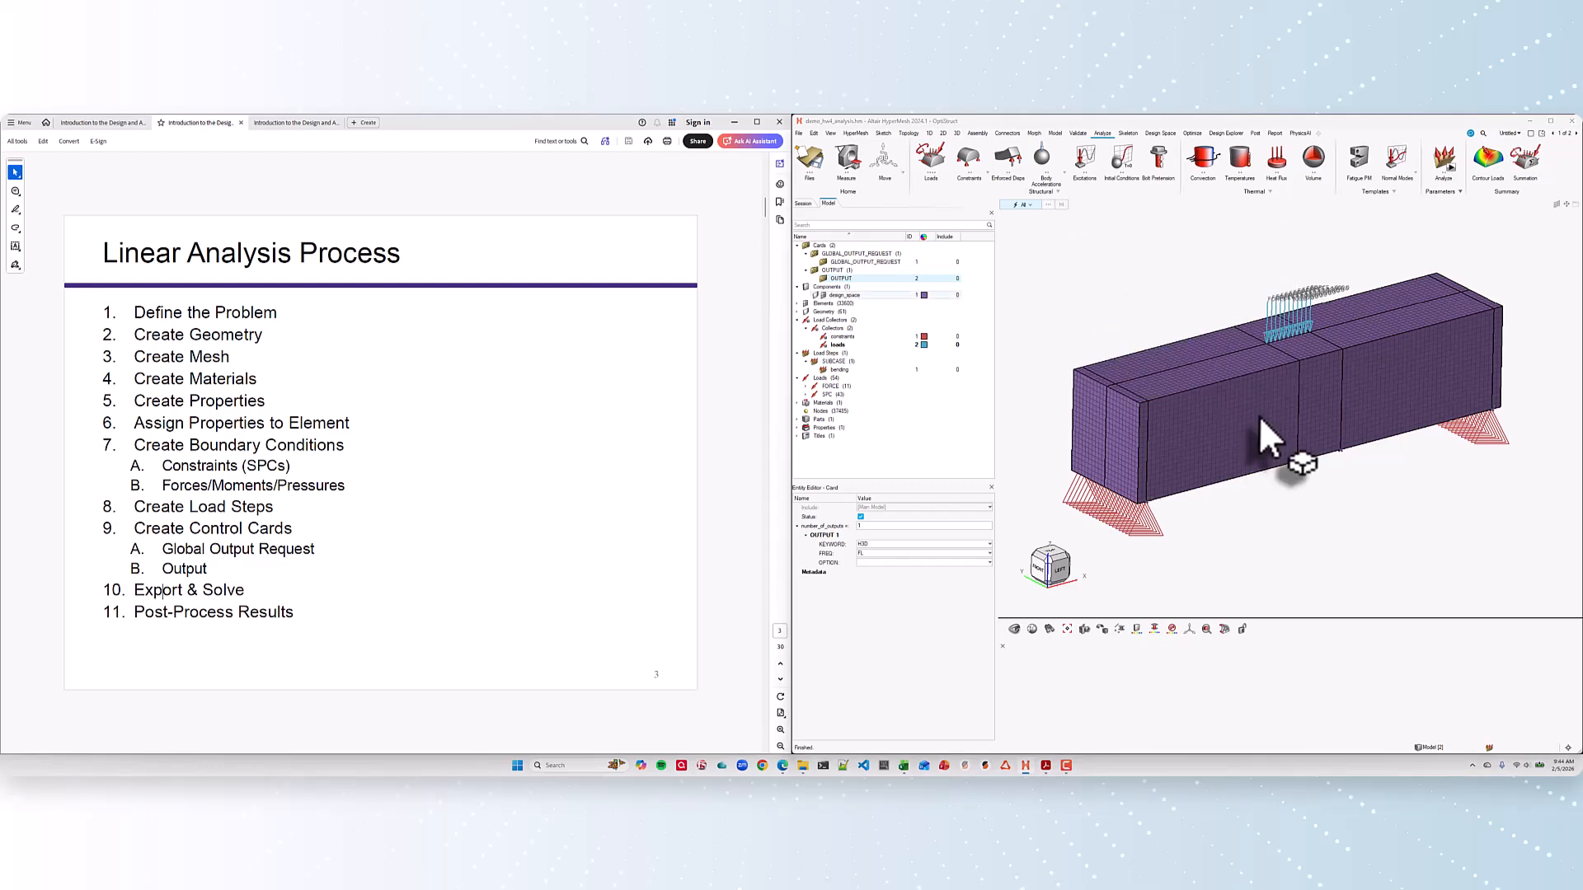
Step: Run the OptiStruct analysis of demo_hw4_analysis.fem, and close the solver view and compute console once the job completes
left_click(1223, 309)
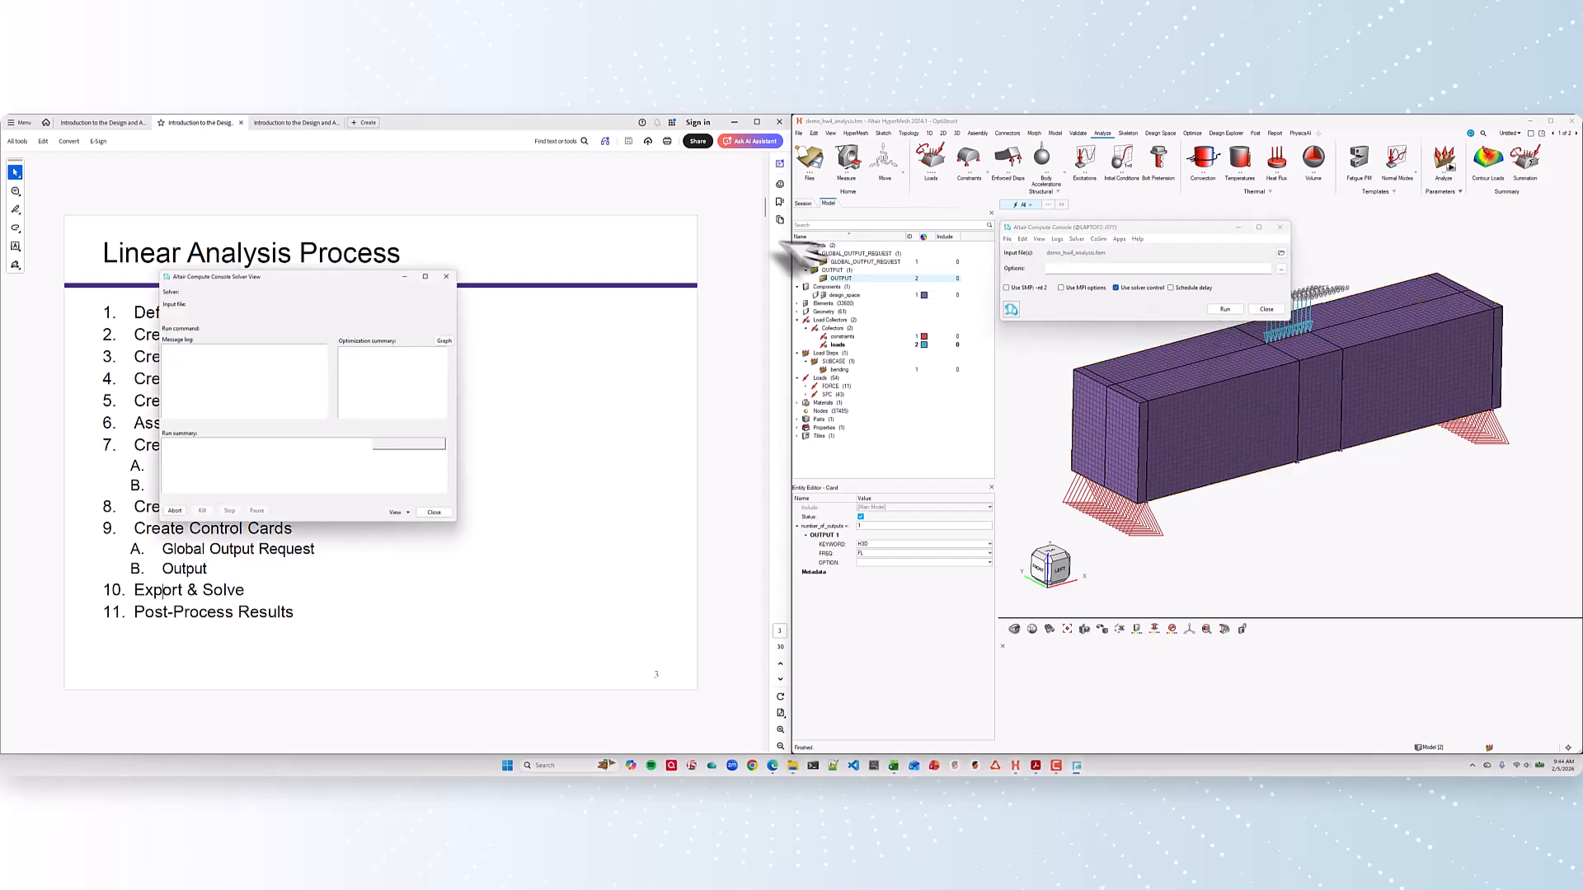
left_click_drag(1225, 338, 1194, 333)
left_click_drag(1298, 582, 1435, 704)
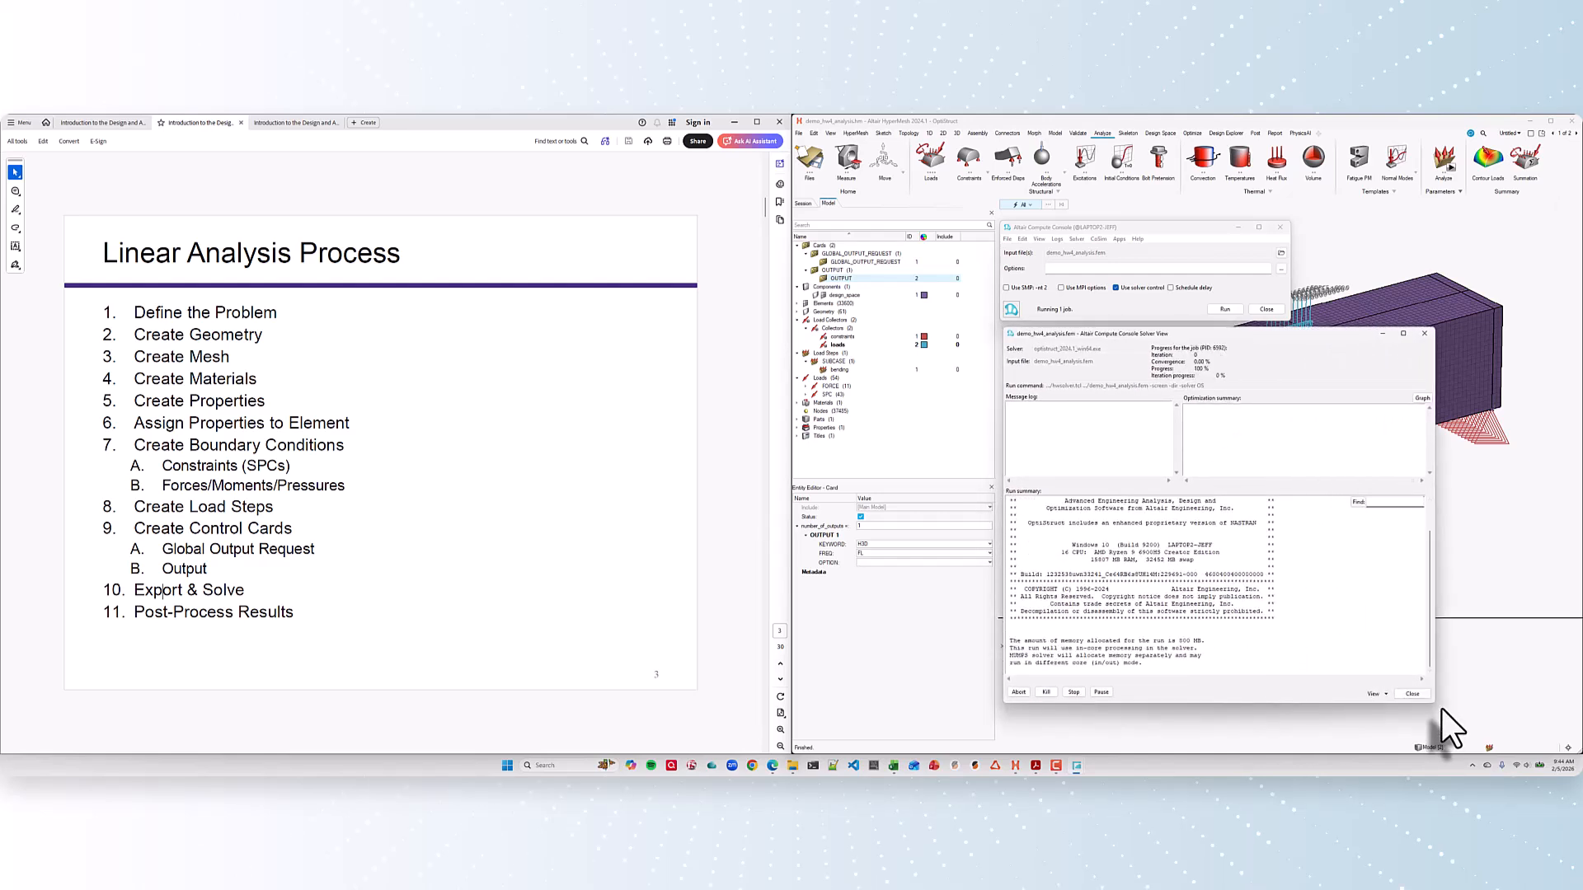
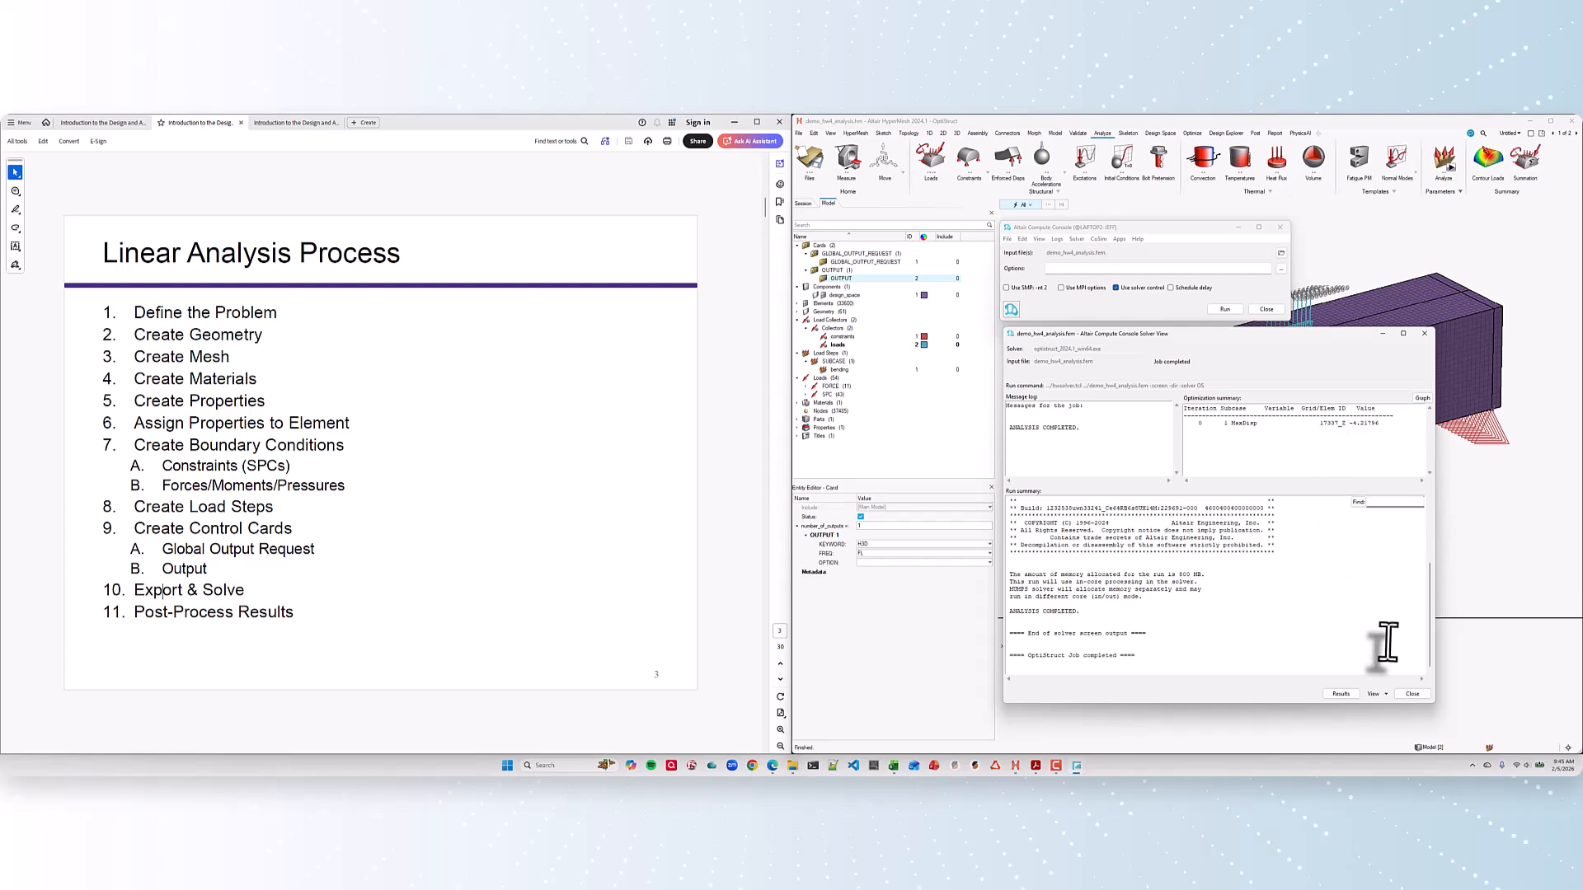
left_click(1412, 695)
left_click(1274, 306)
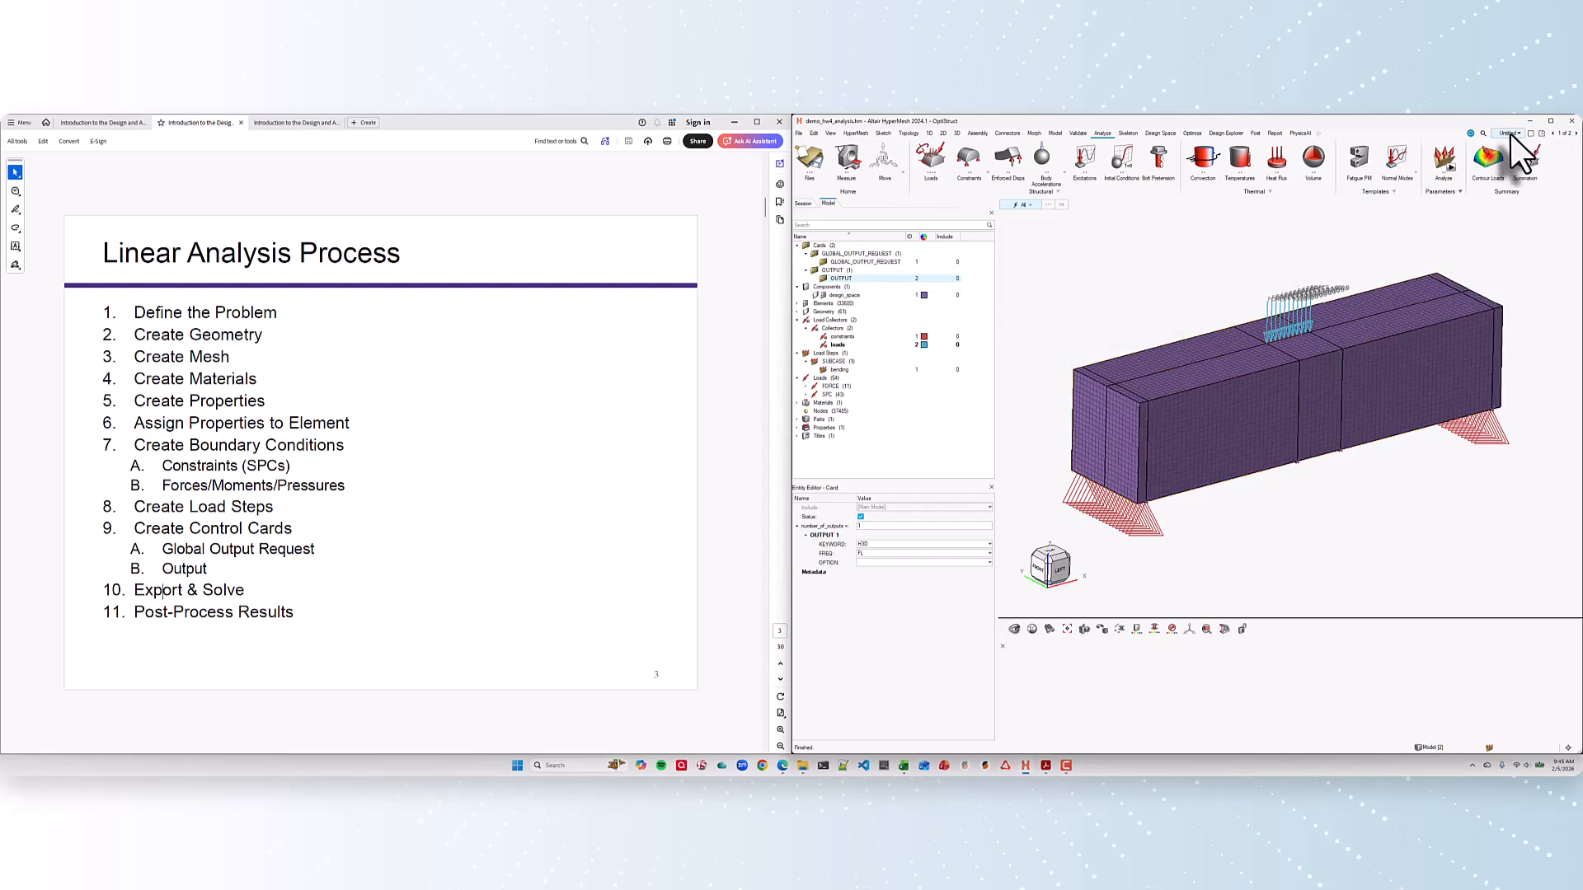
Step: Switch to the HyperView page and load demo_hw4_analysis.h3d as both model and results
left_click(1575, 133)
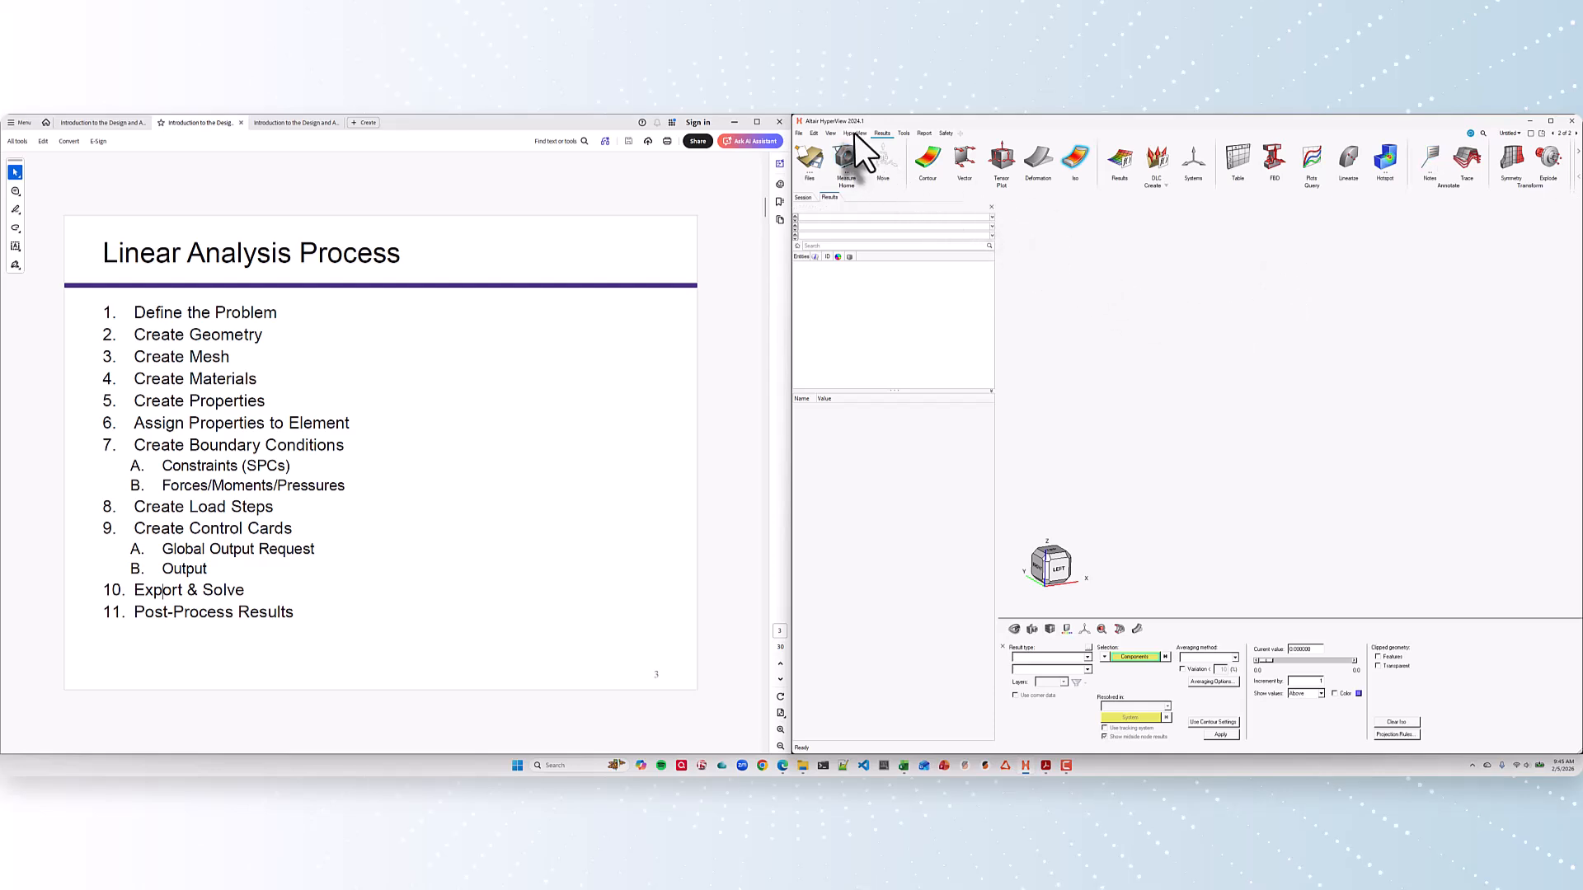
left_click(810, 159)
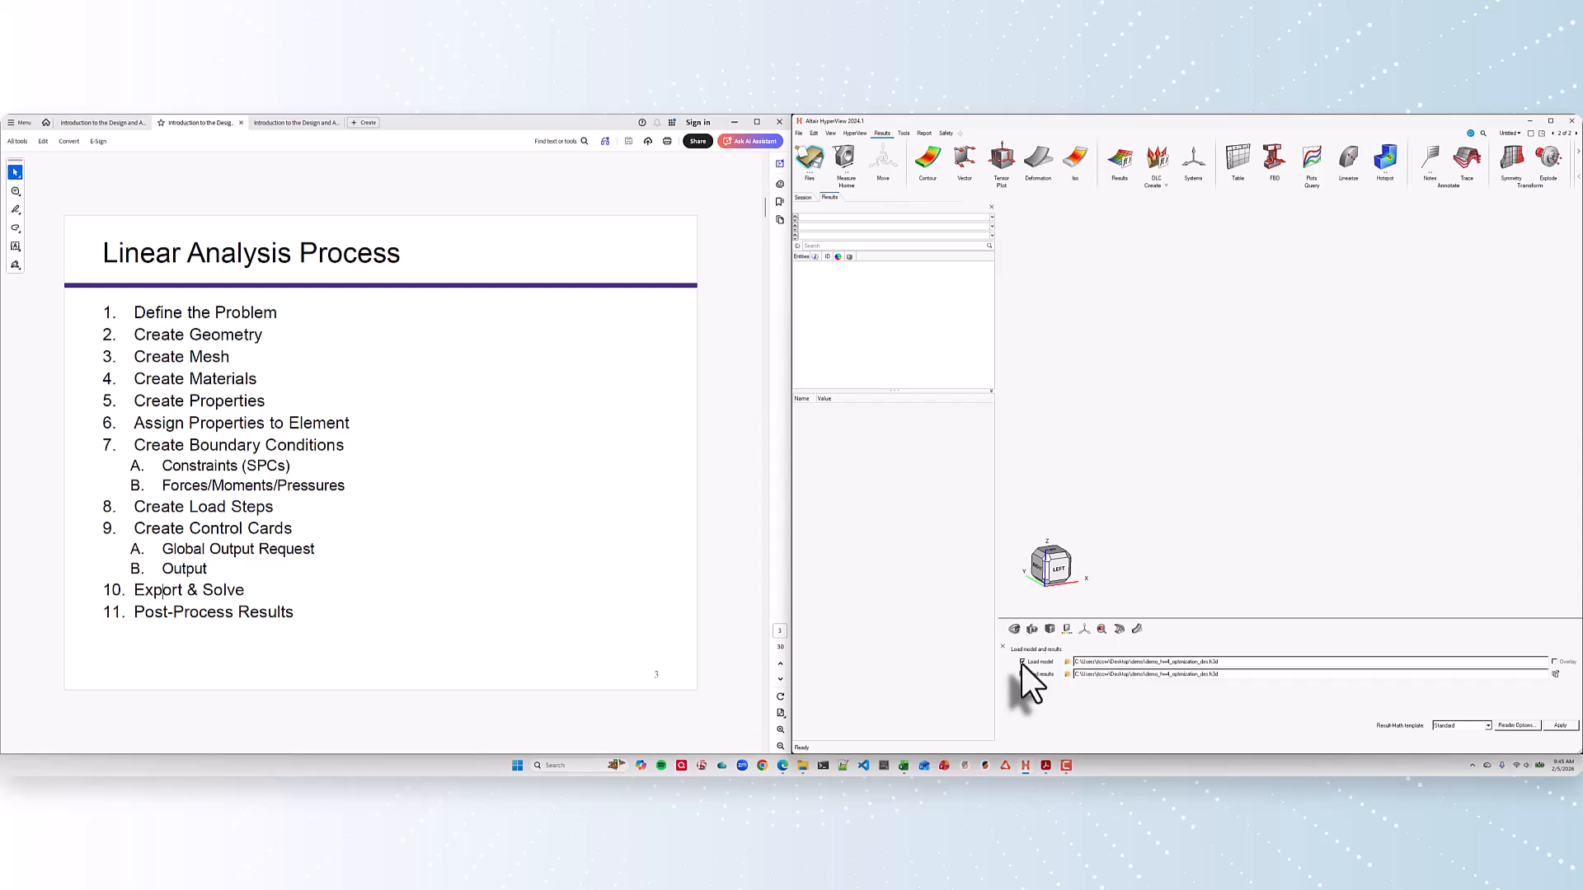
left_click(1067, 662)
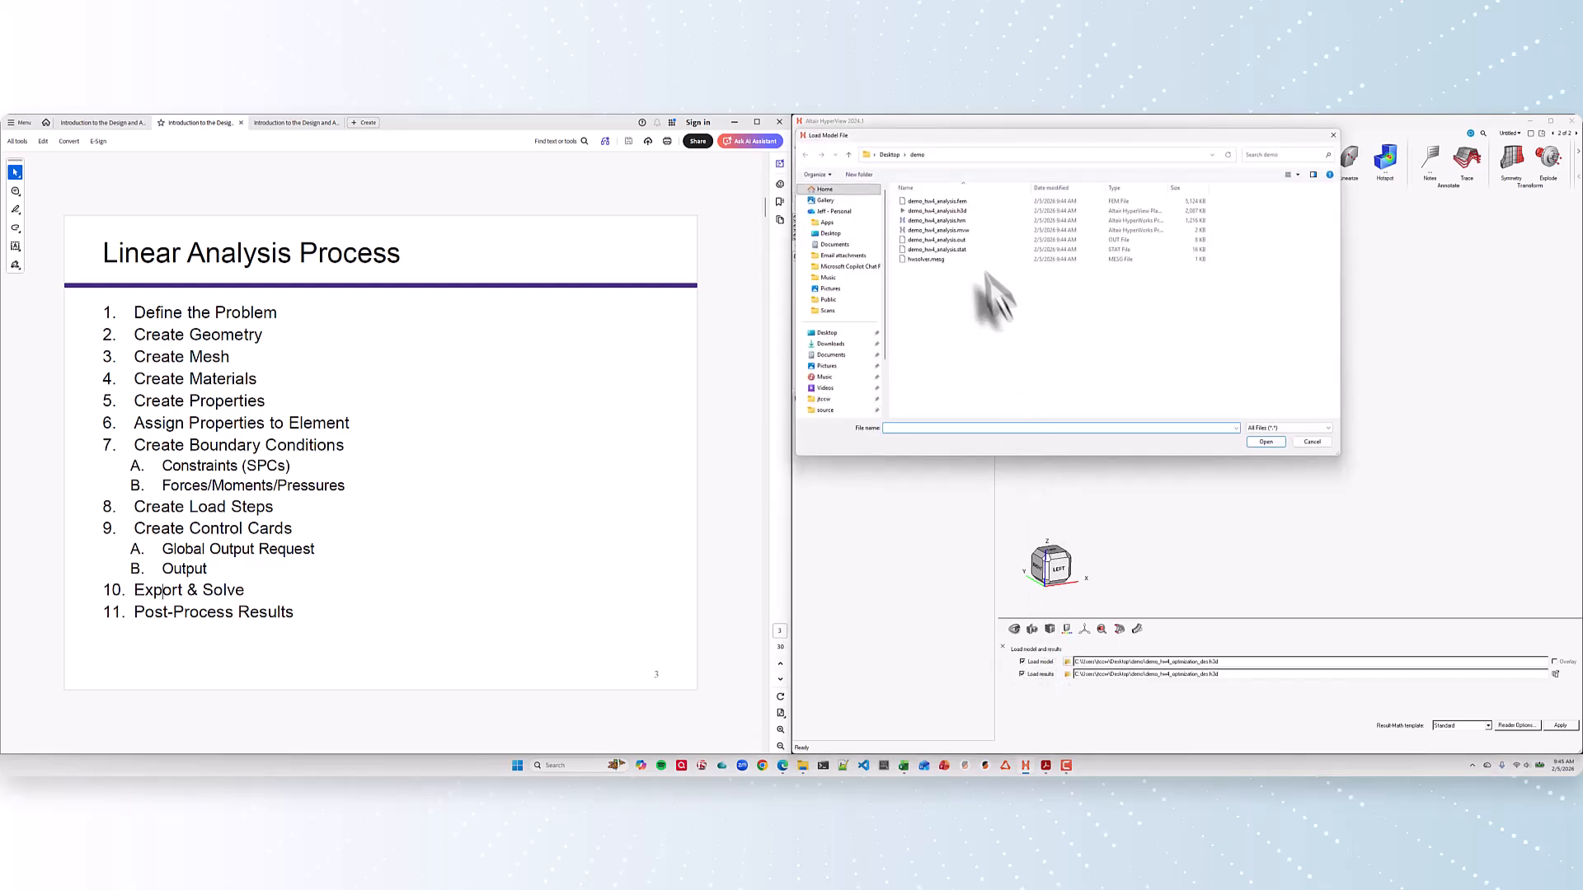
left_click(948, 211)
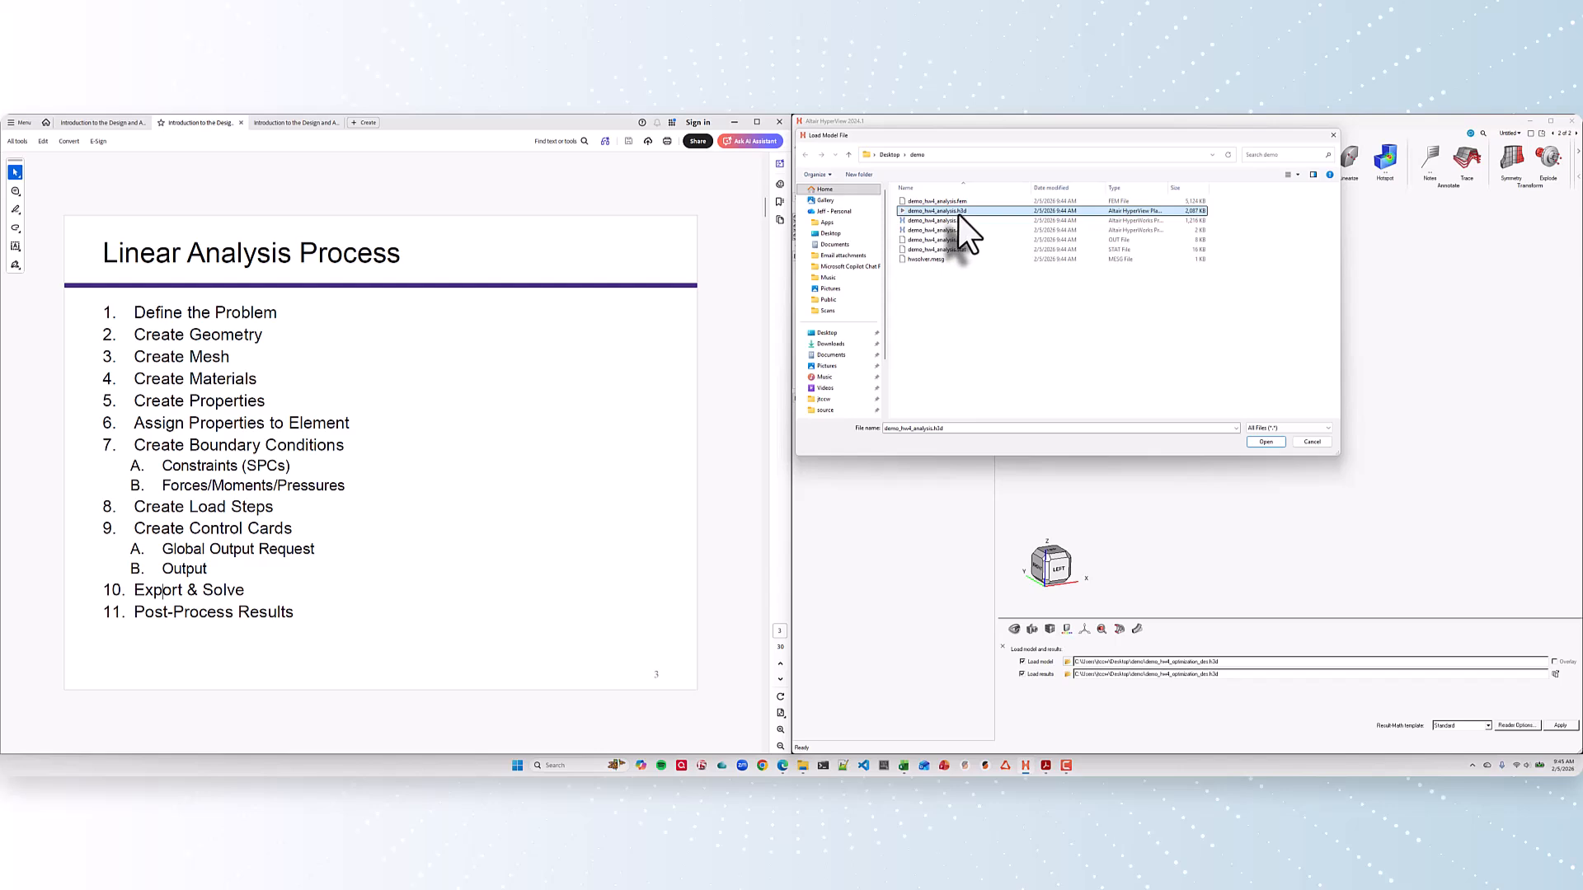
left_click(1265, 443)
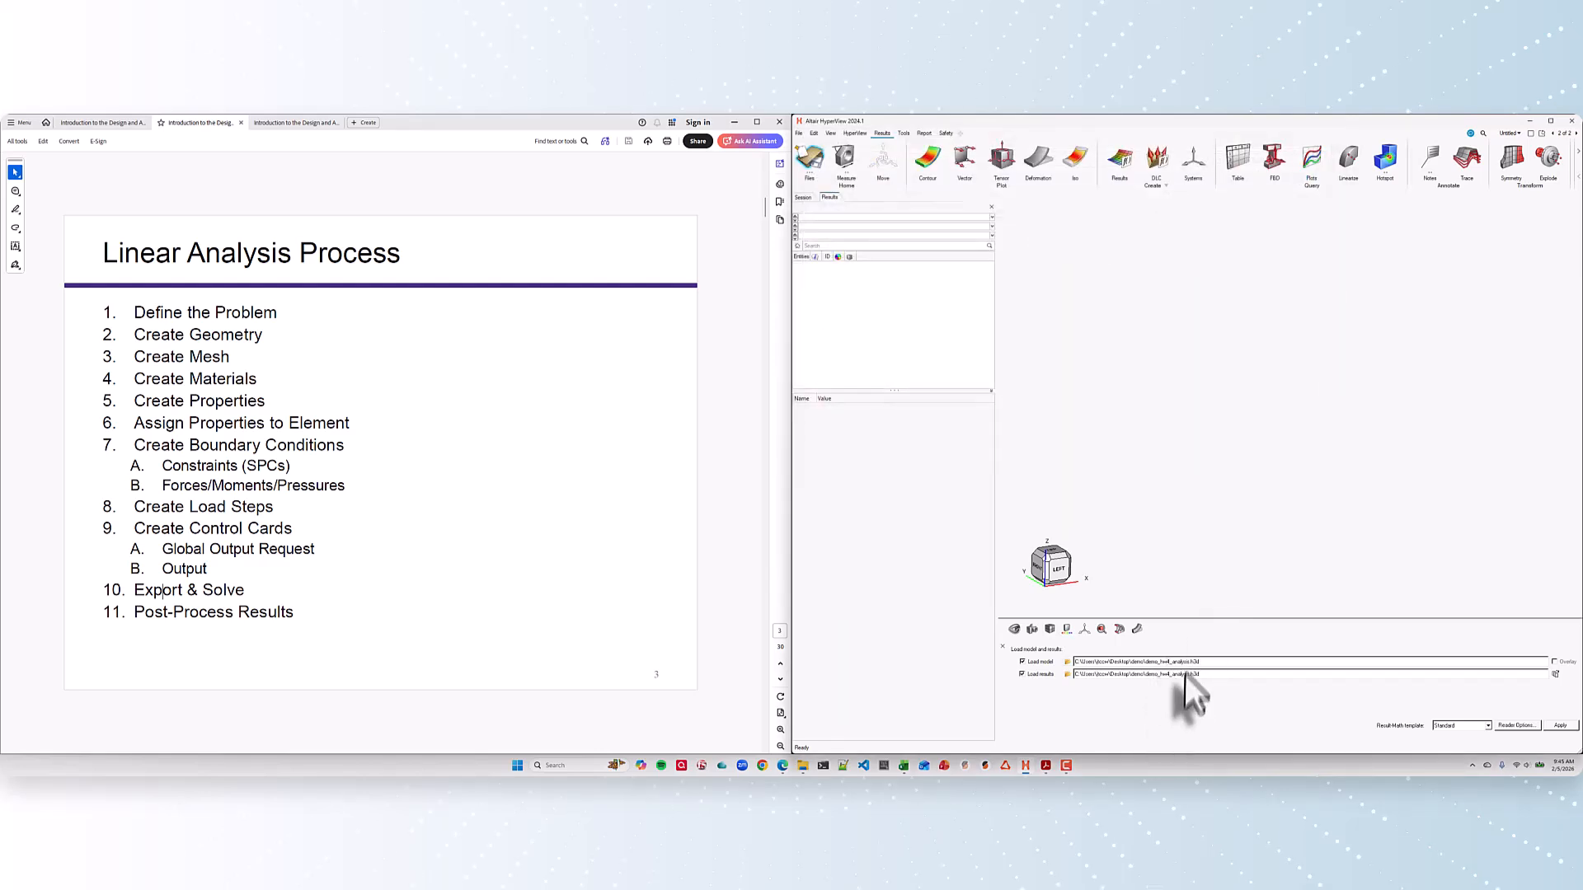
left_click(1558, 726)
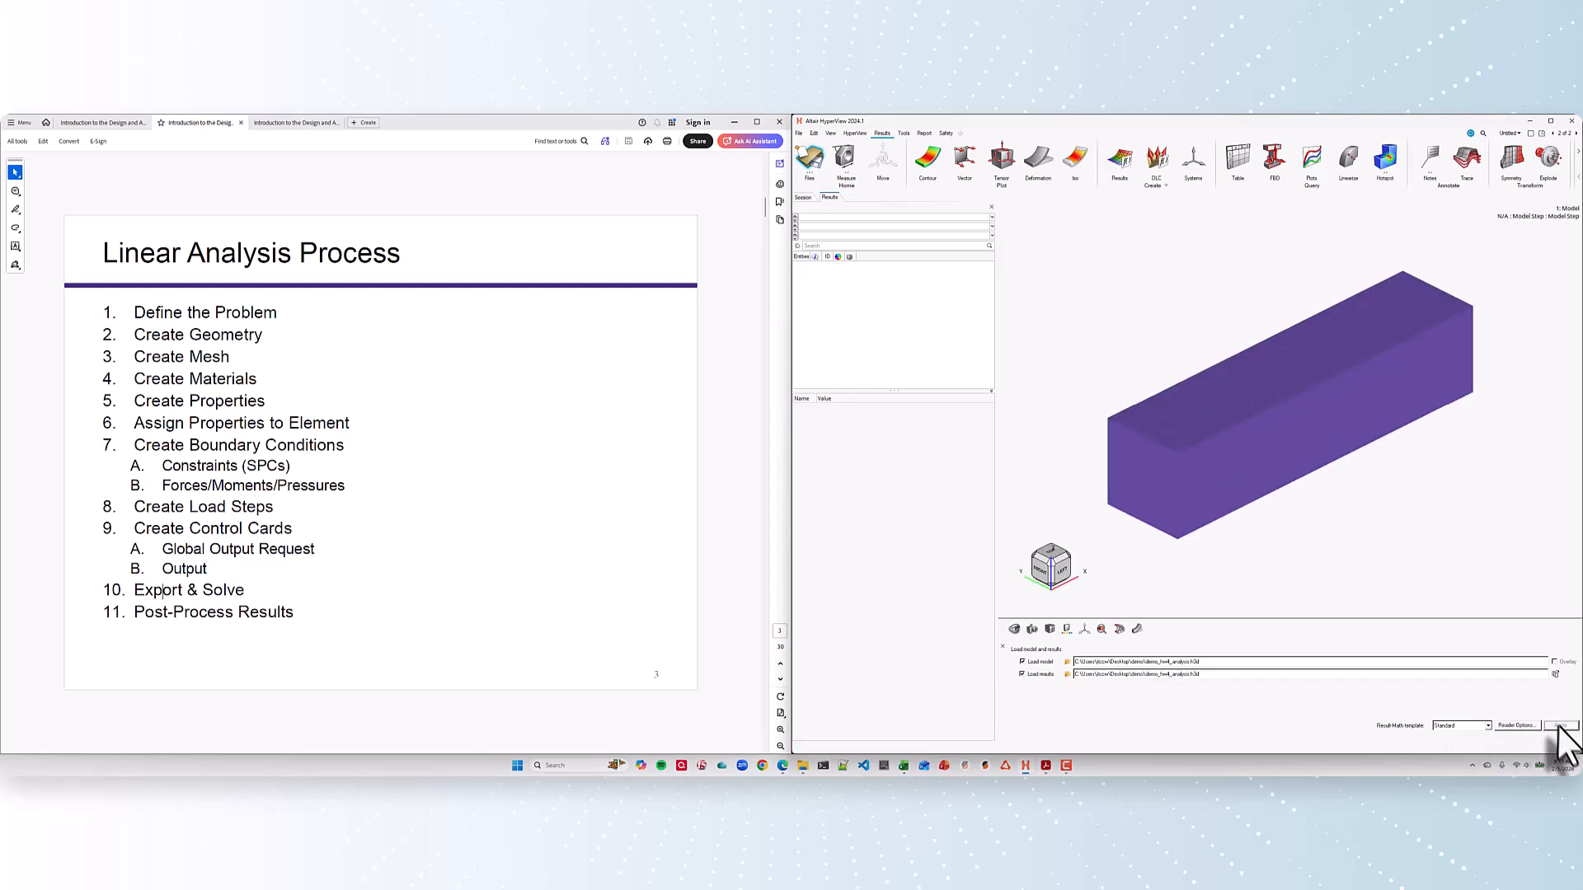
Step: Contour the beam with the displacement magnitude result for the bending subcase
left_click(1054, 613)
mouse_move(1220, 525)
right_mouse_down()
mouse_move(1226, 495)
mouse_move(1253, 493)
right_mouse_up()
scroll(1350, 464, "down", 3)
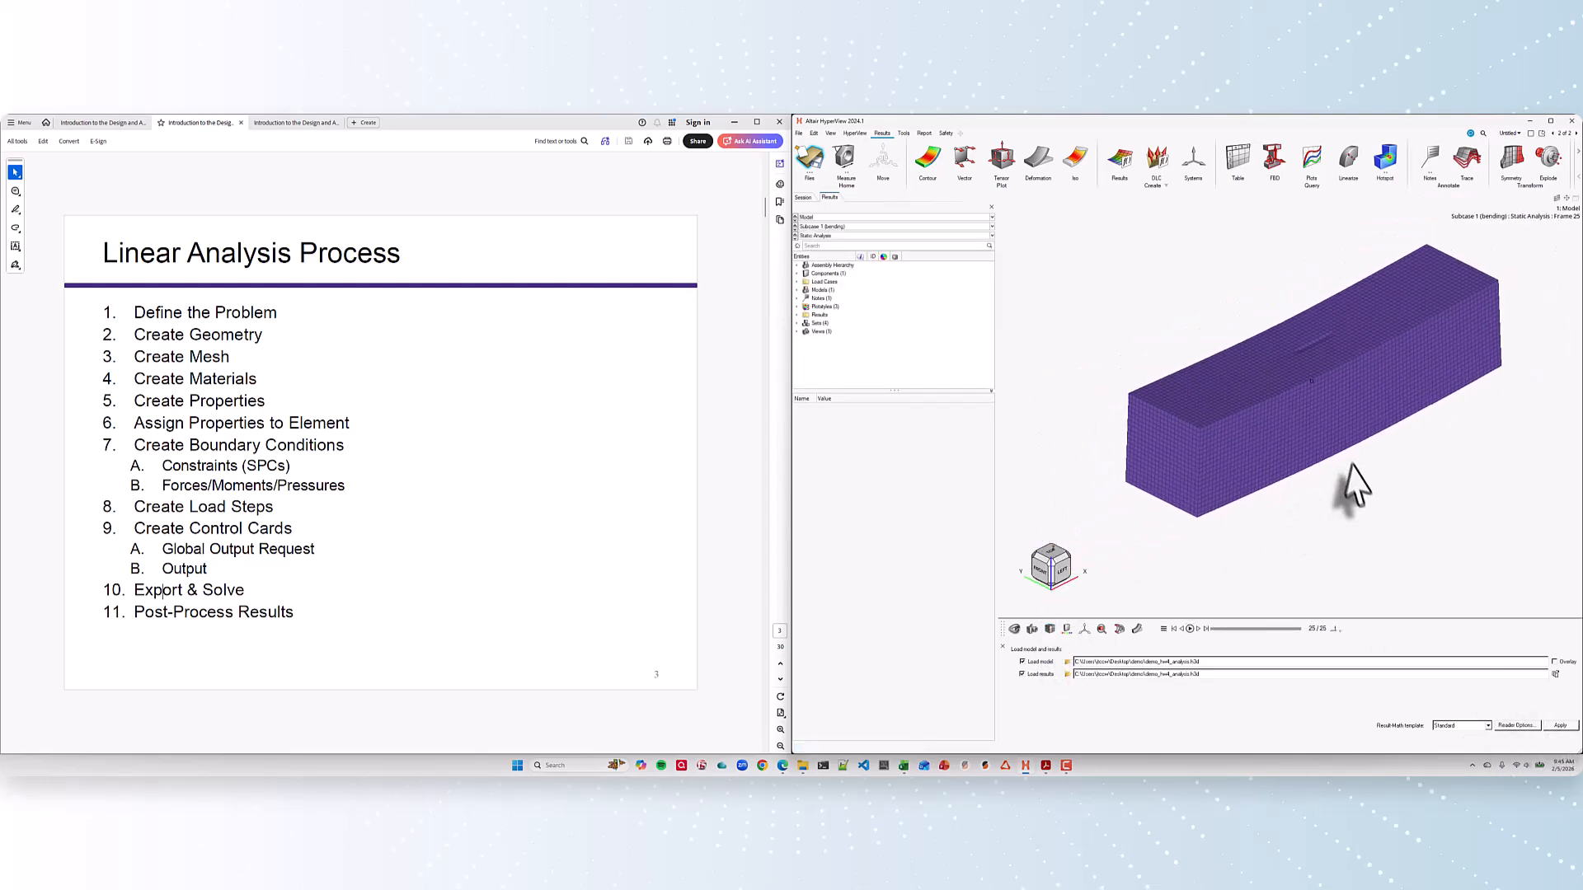
middle_click_drag(1350, 467, 1355, 524)
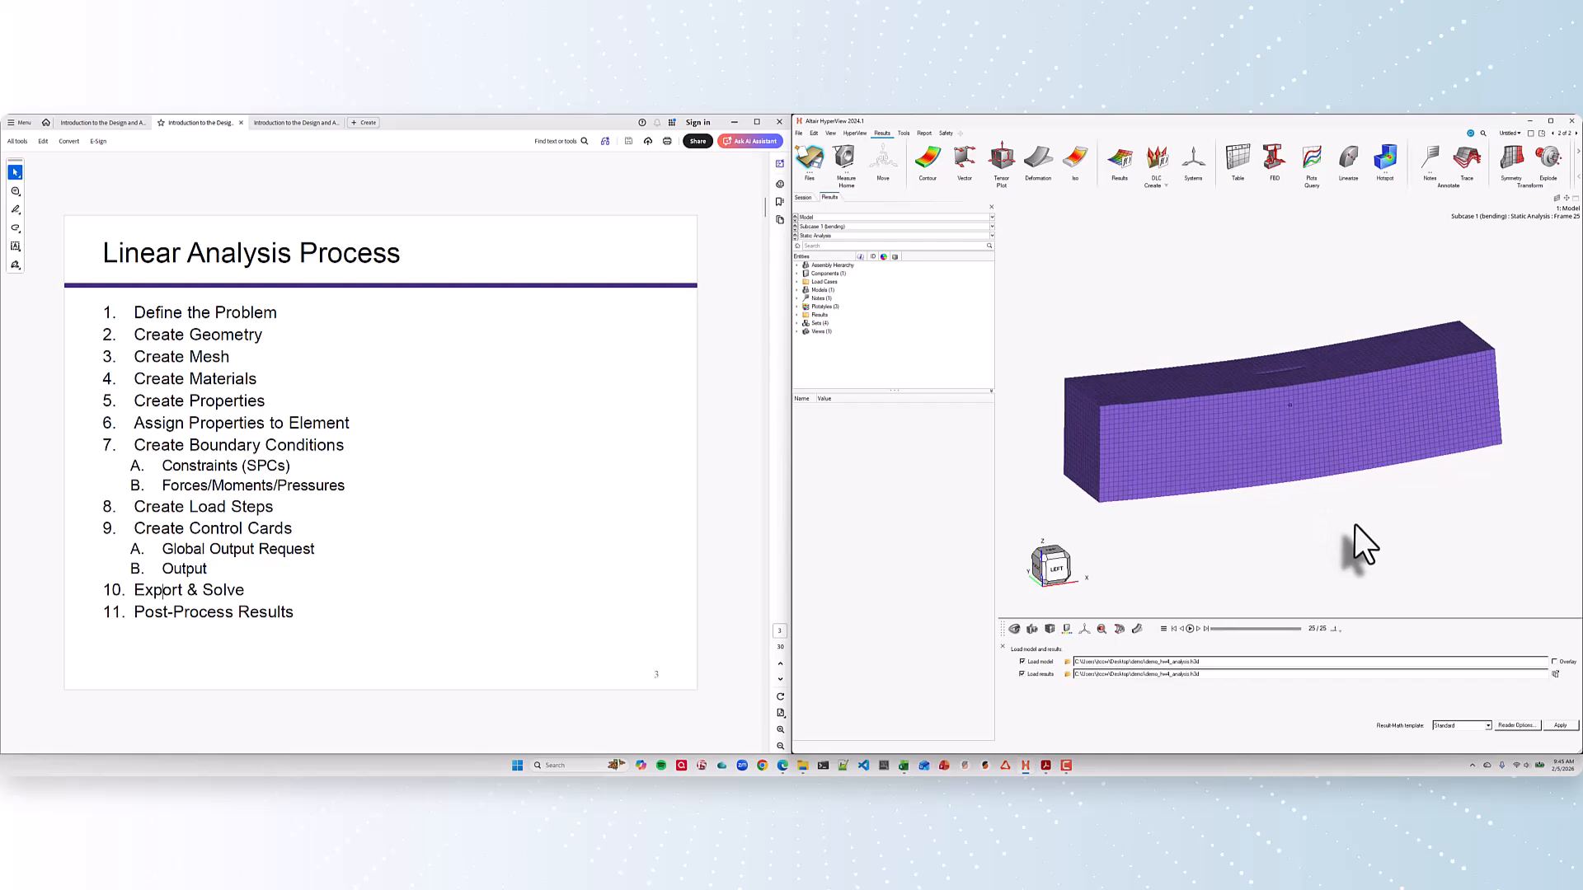
left_click(797, 315)
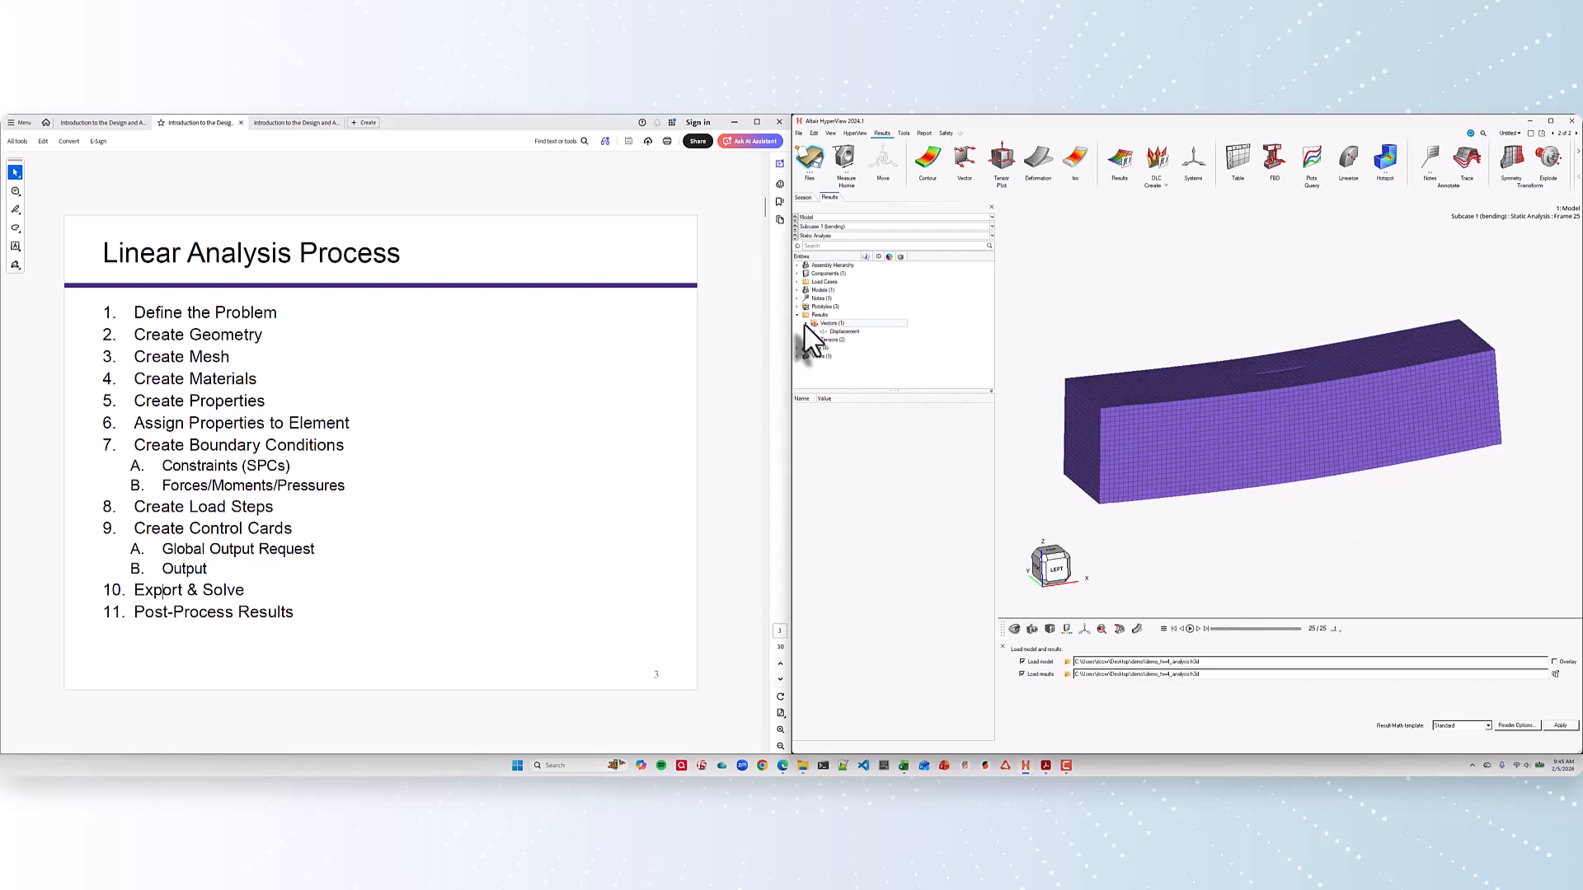
left_click(814, 332)
left_click(829, 340)
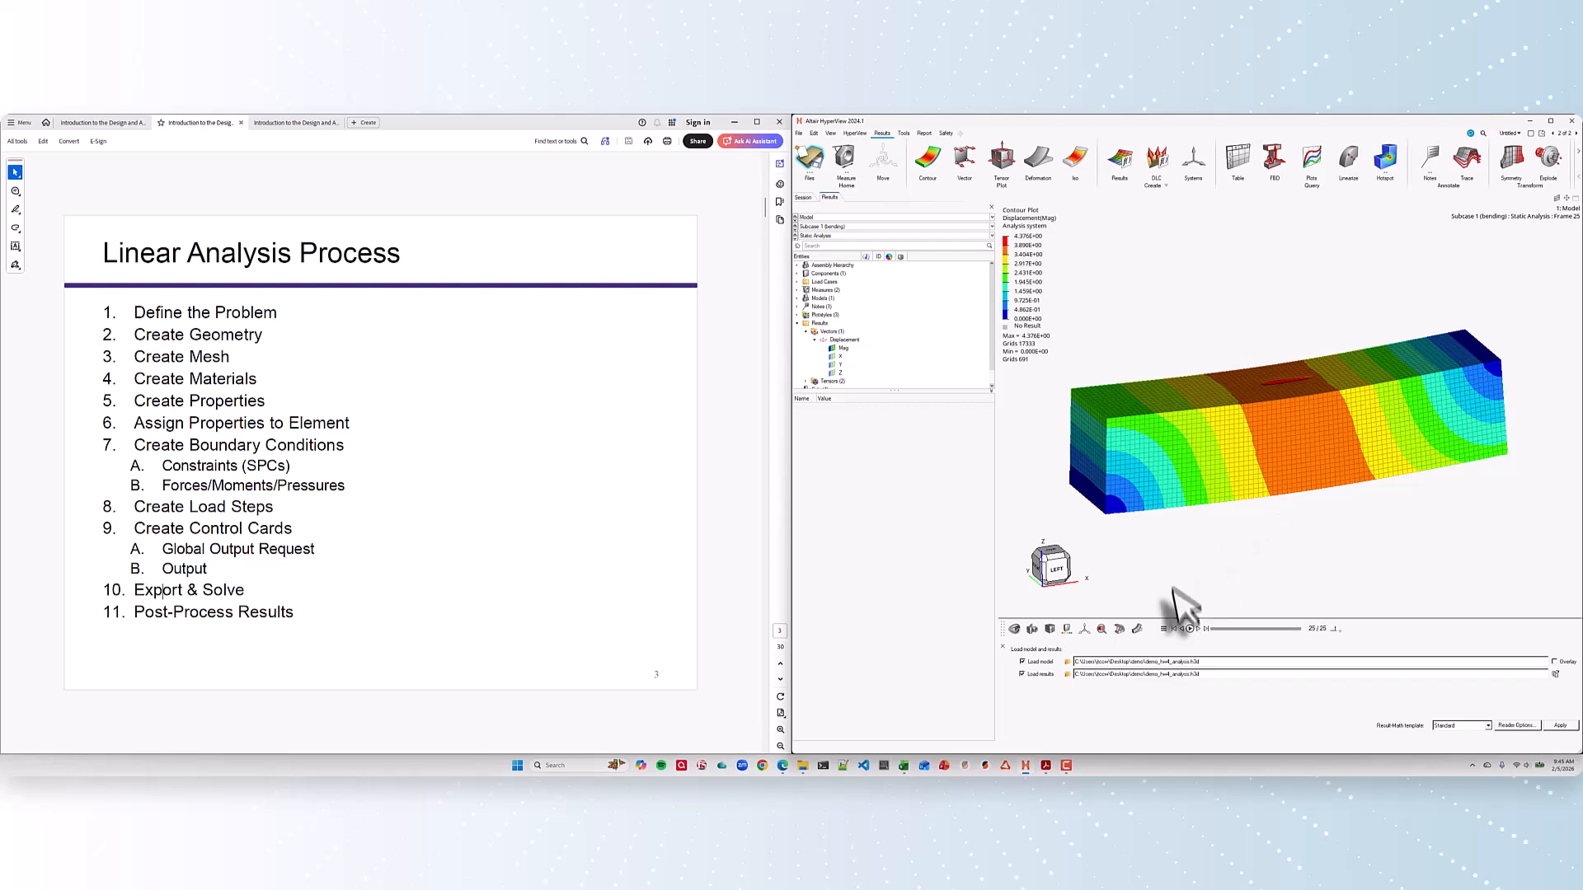
Step: Show the undeformed shape as Features and set the deformation scale factor to 3
left_click(1041, 161)
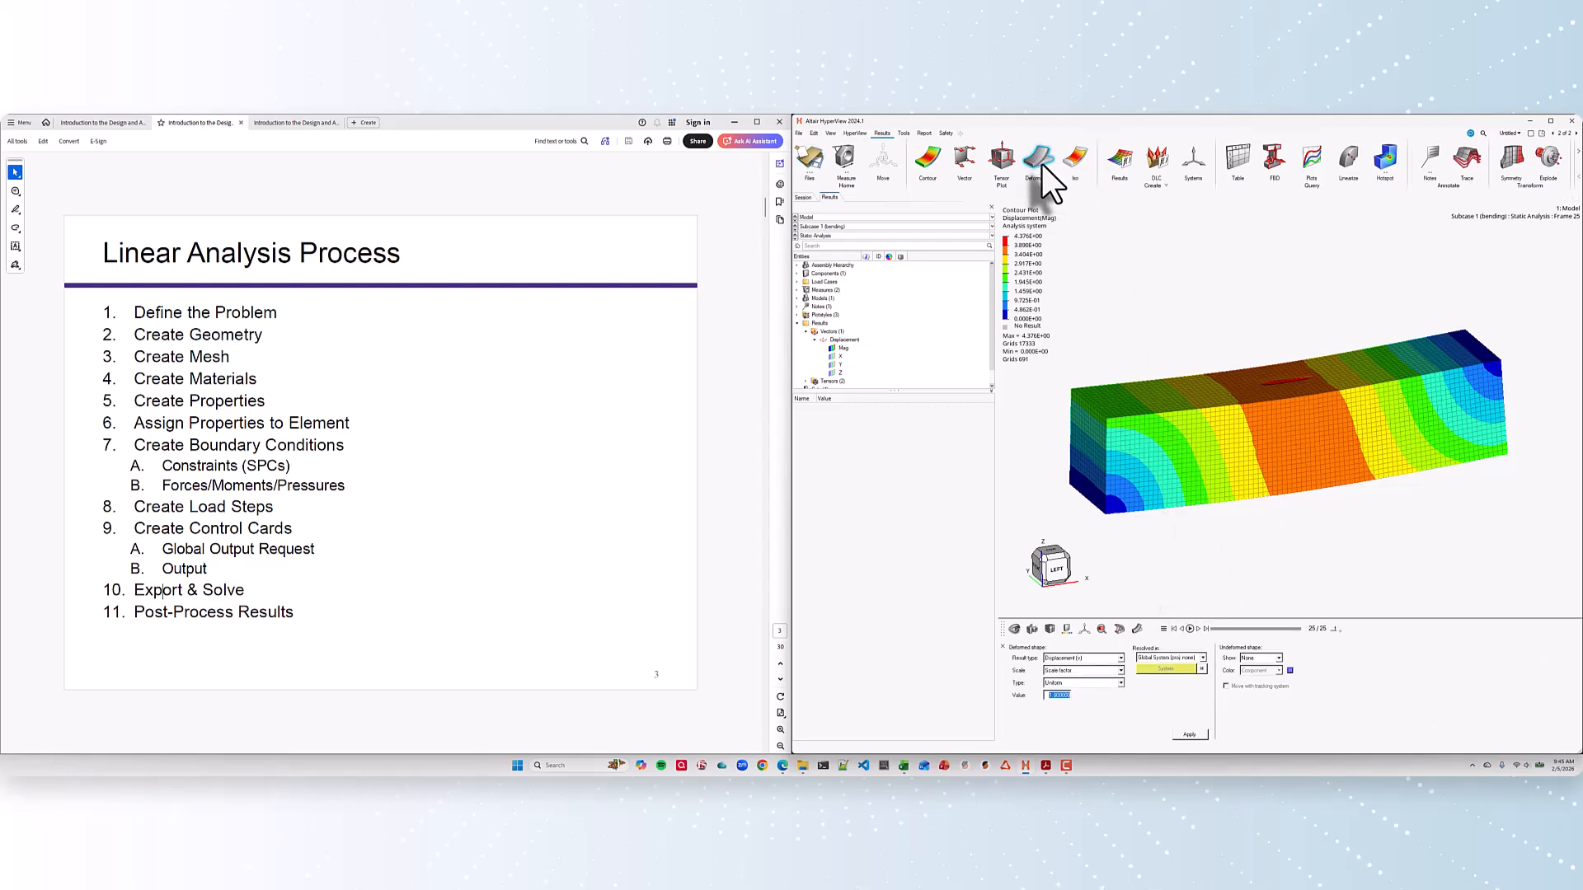
left_click(1278, 659)
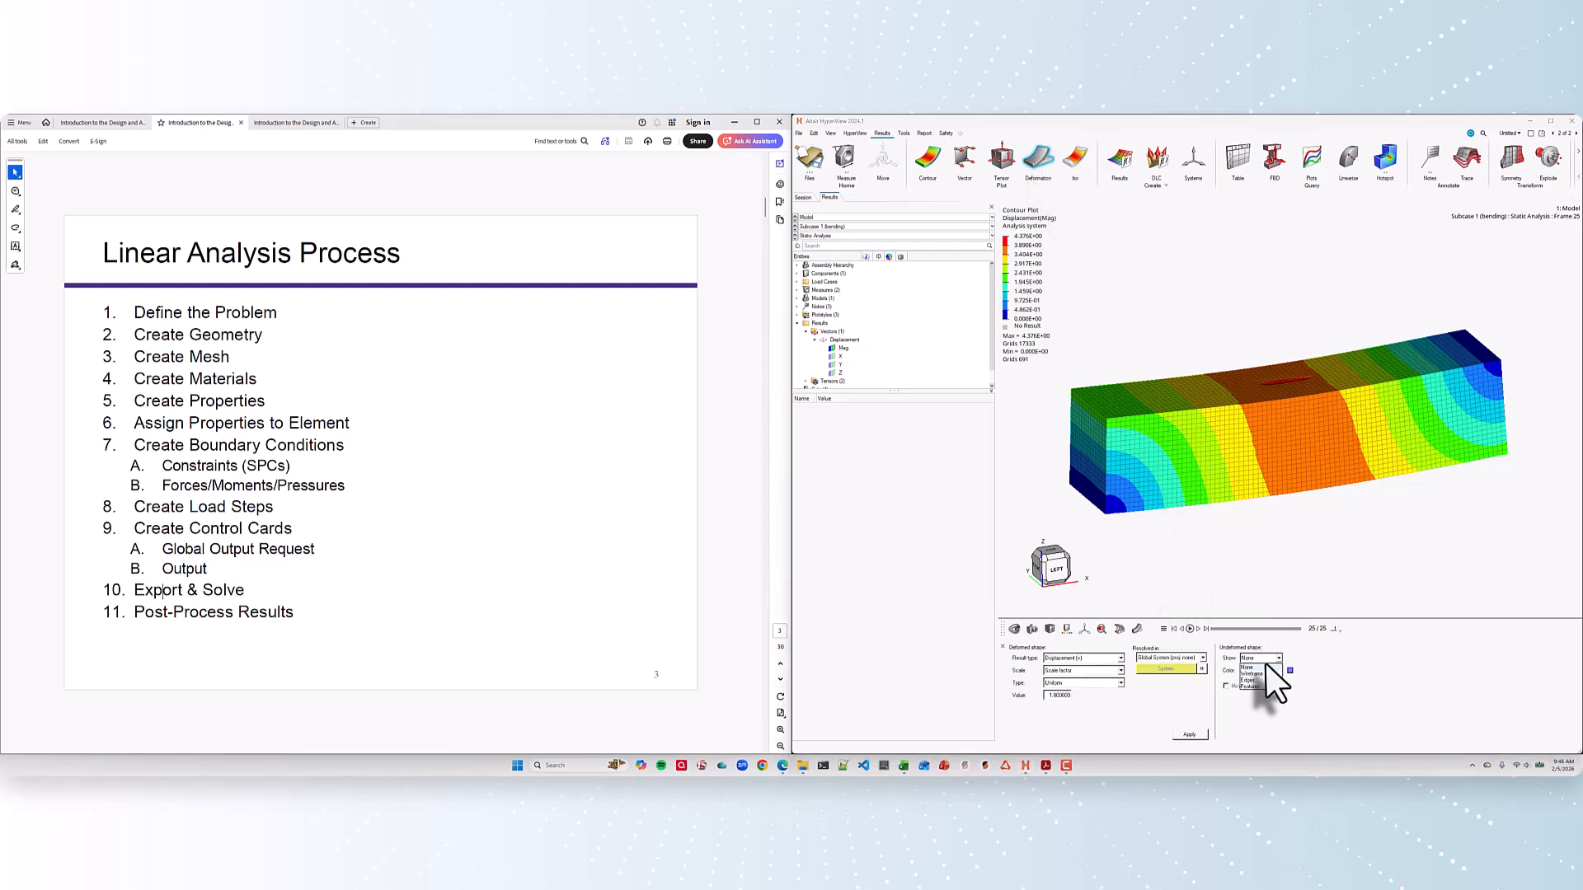
left_click(1254, 688)
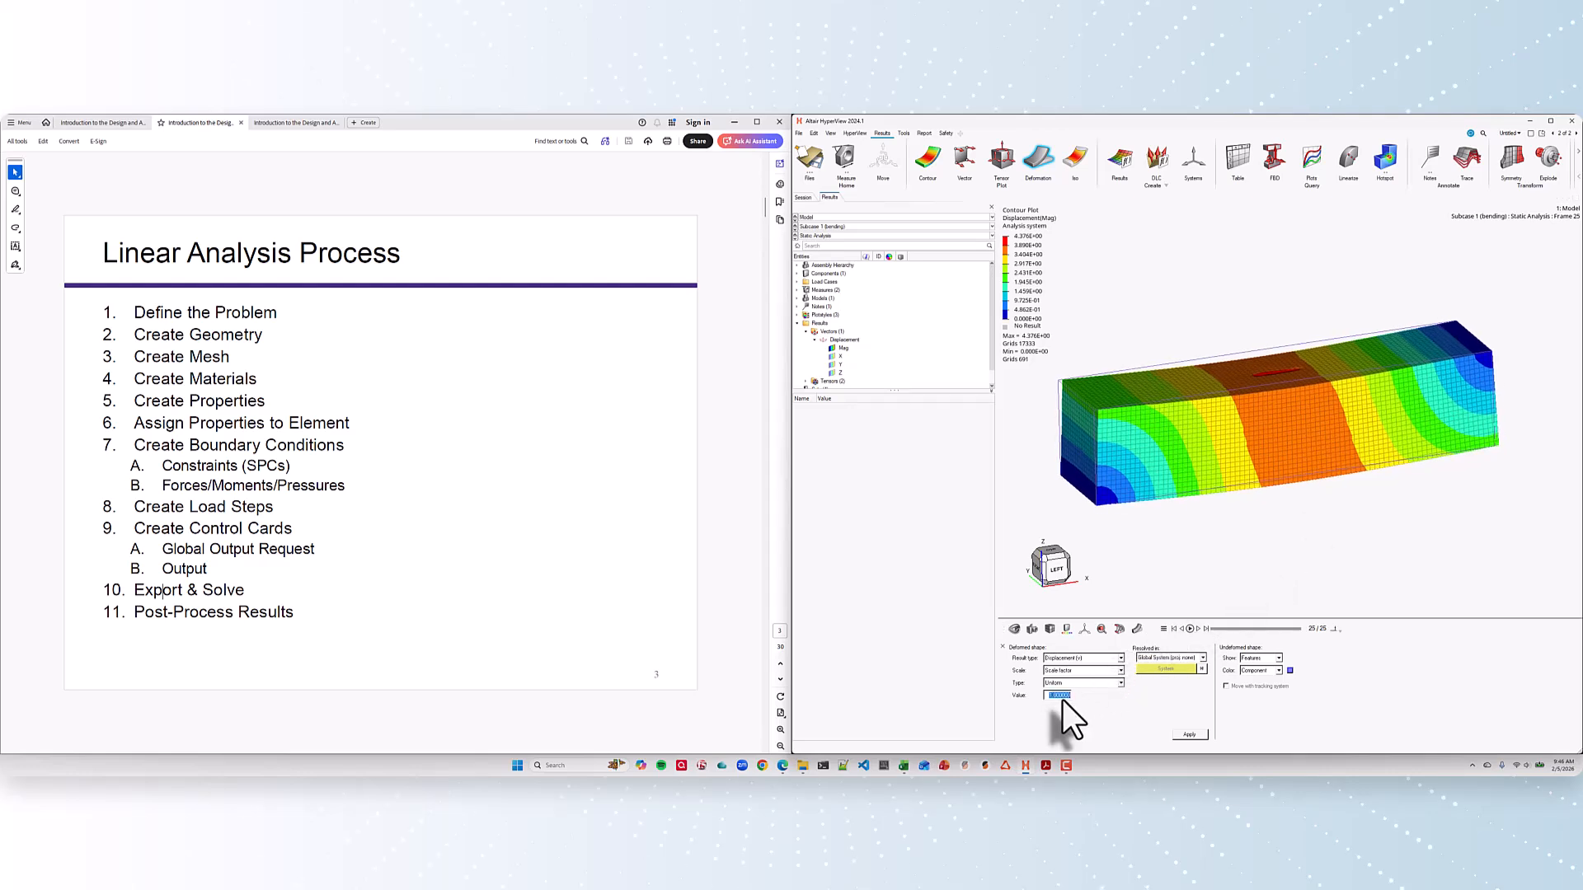
type("3")
key("Return")
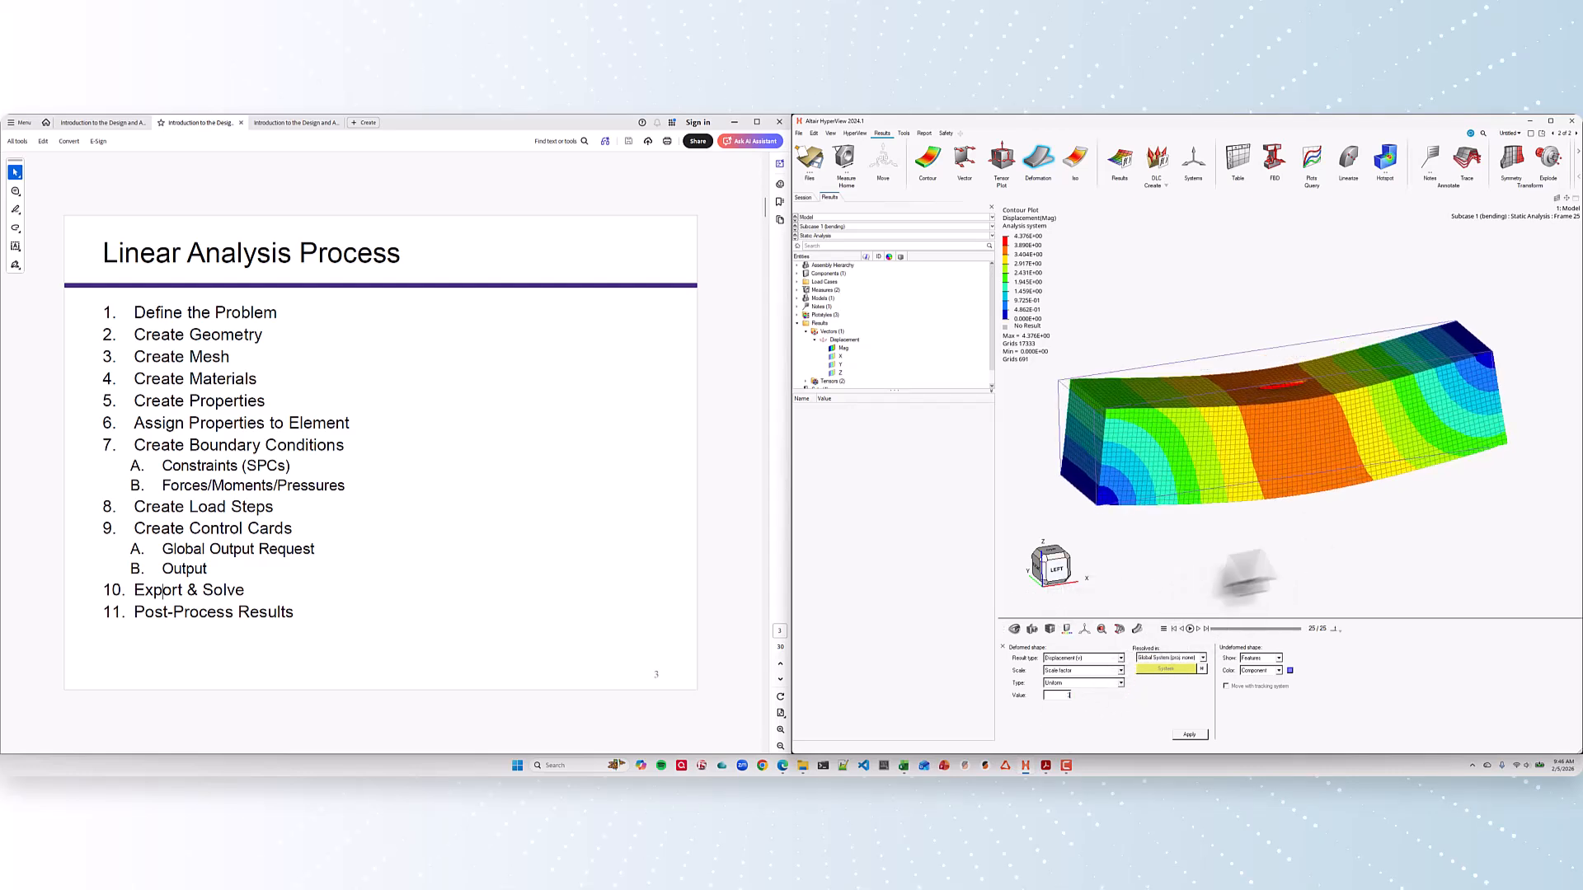
Step: Animate the bending deformation and examine how the beam's lower corners move at both supported ends
middle_click_drag(1345, 493, 1317, 472)
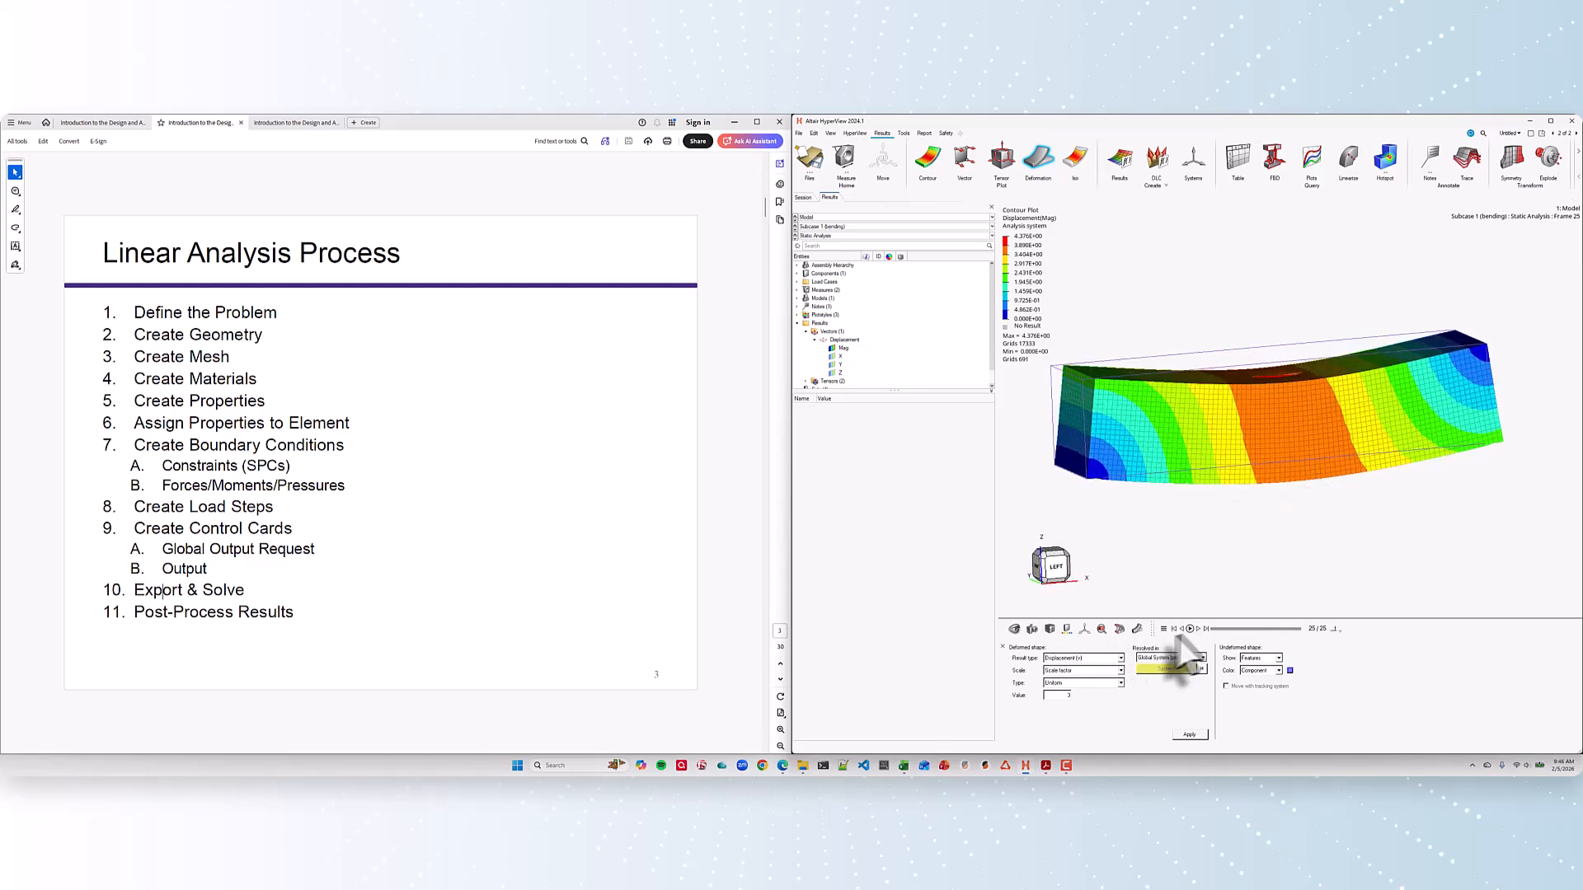
left_click(1190, 629)
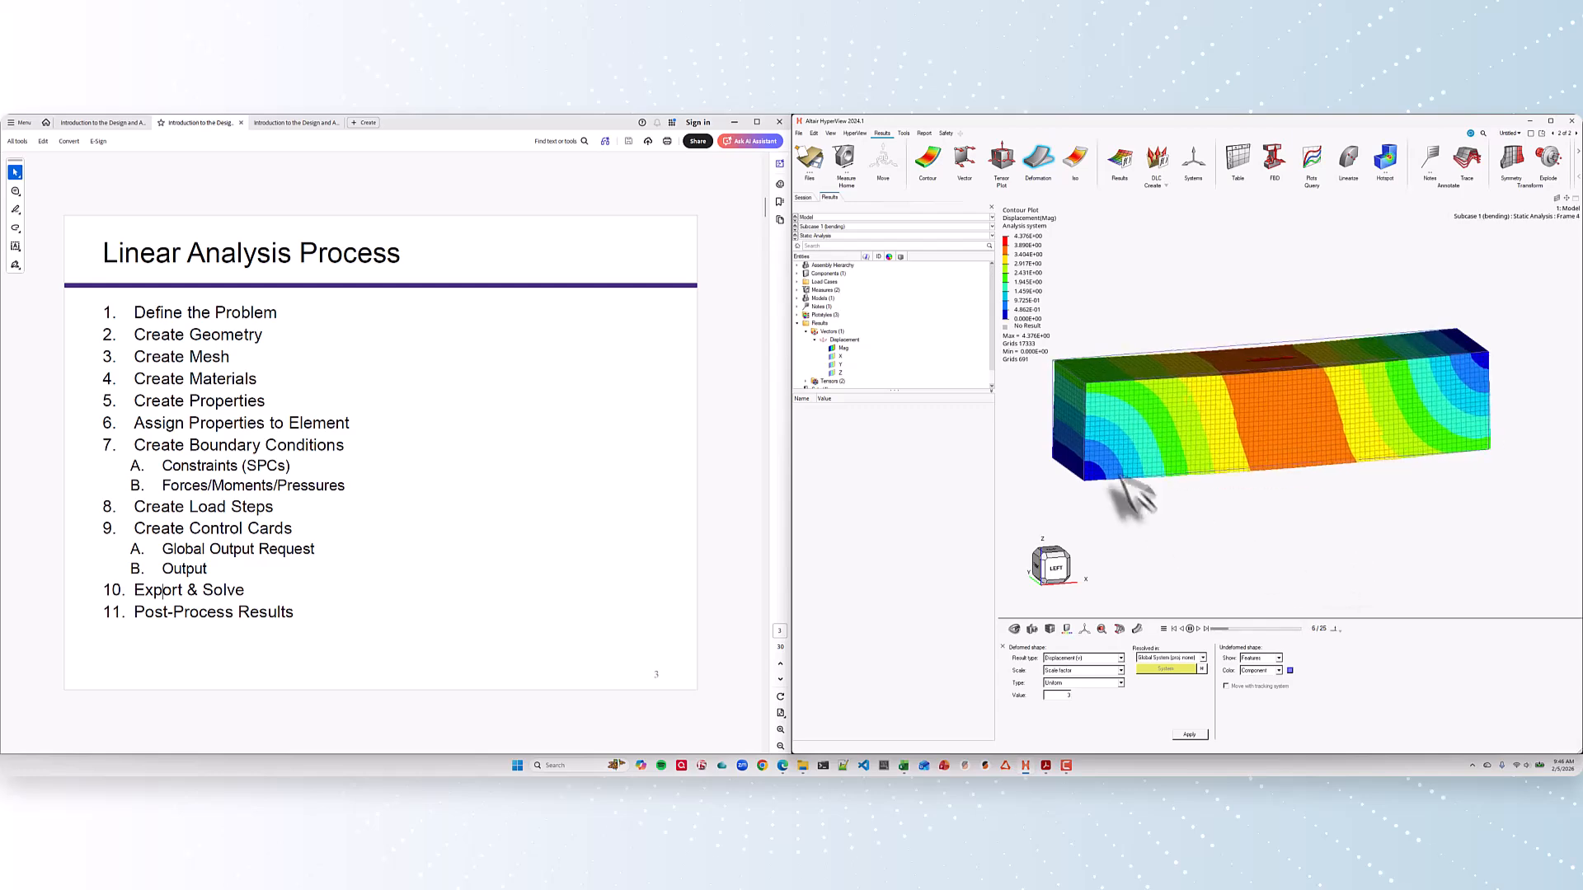
scroll(1104, 499, "up", 5)
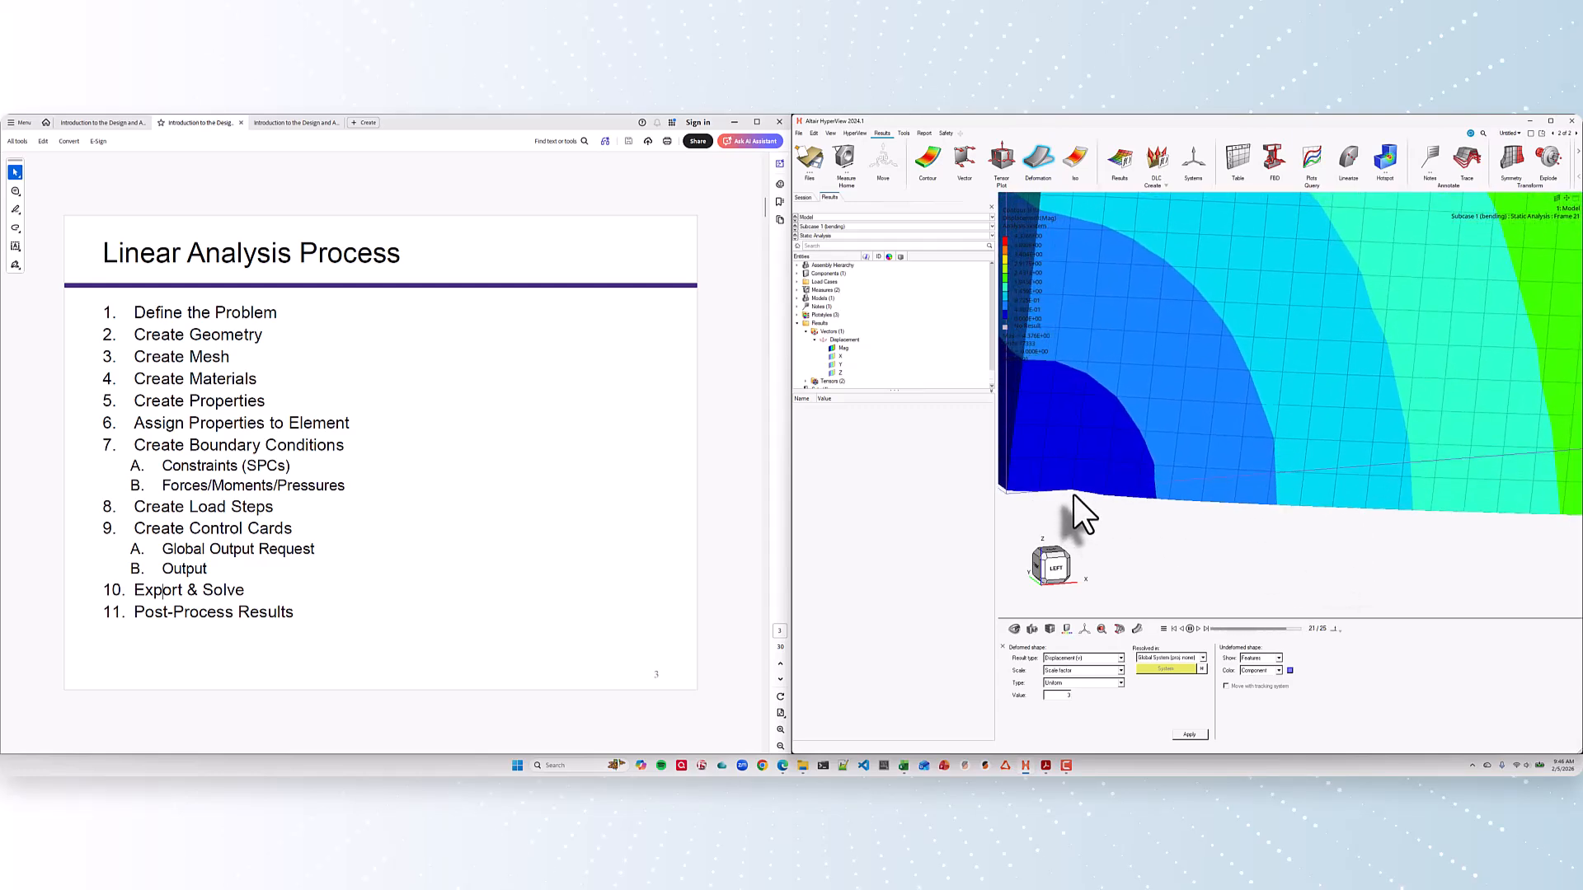
scroll(1075, 494, "down", 5)
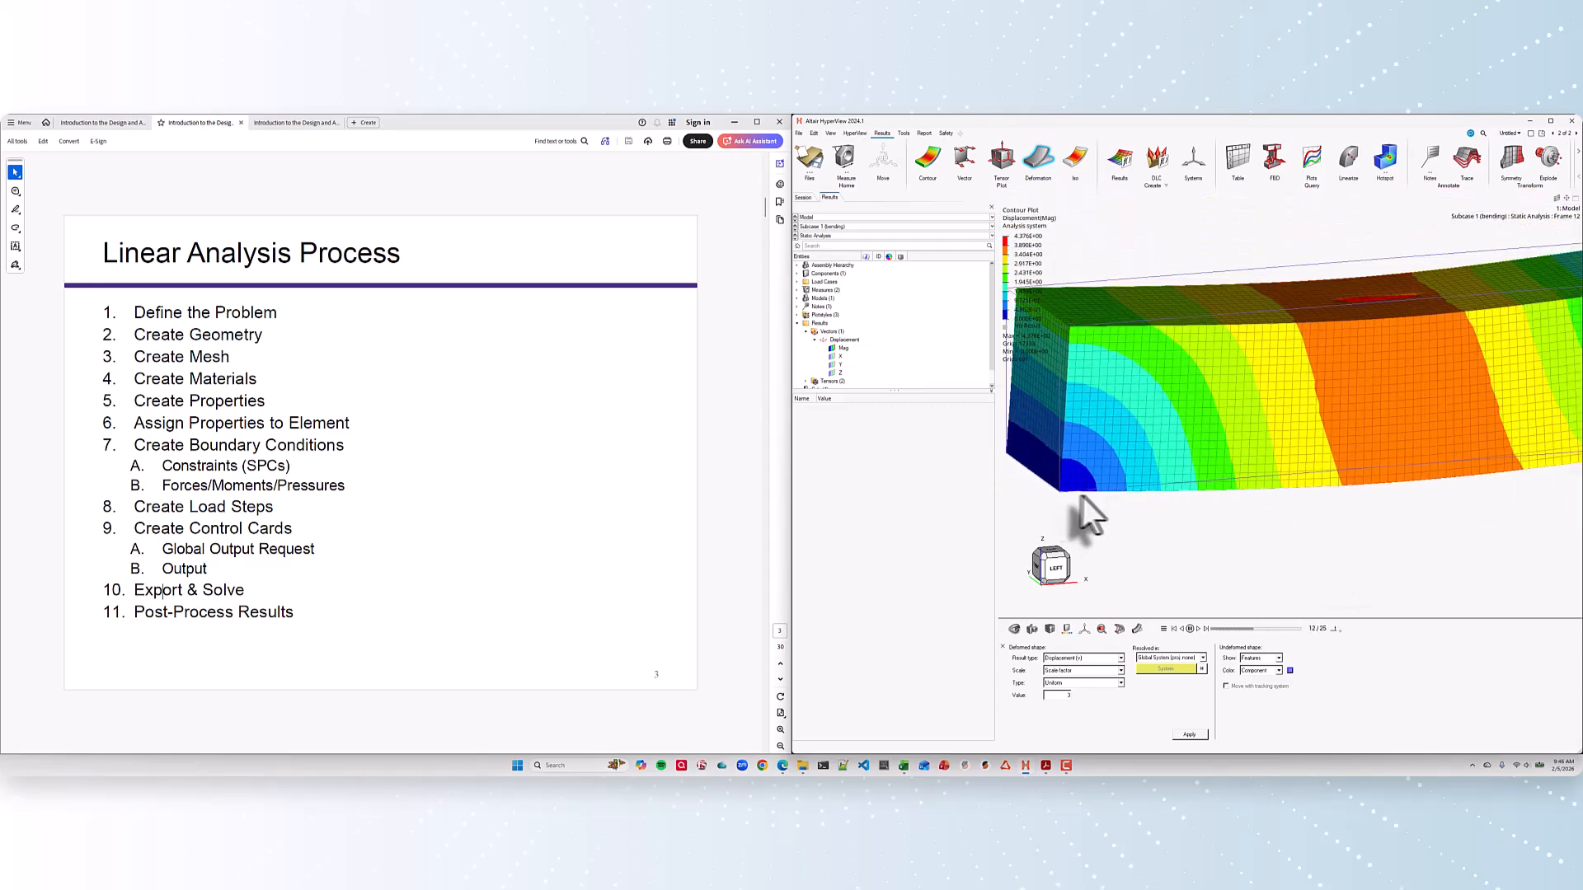
scroll(1355, 480, "up", 5)
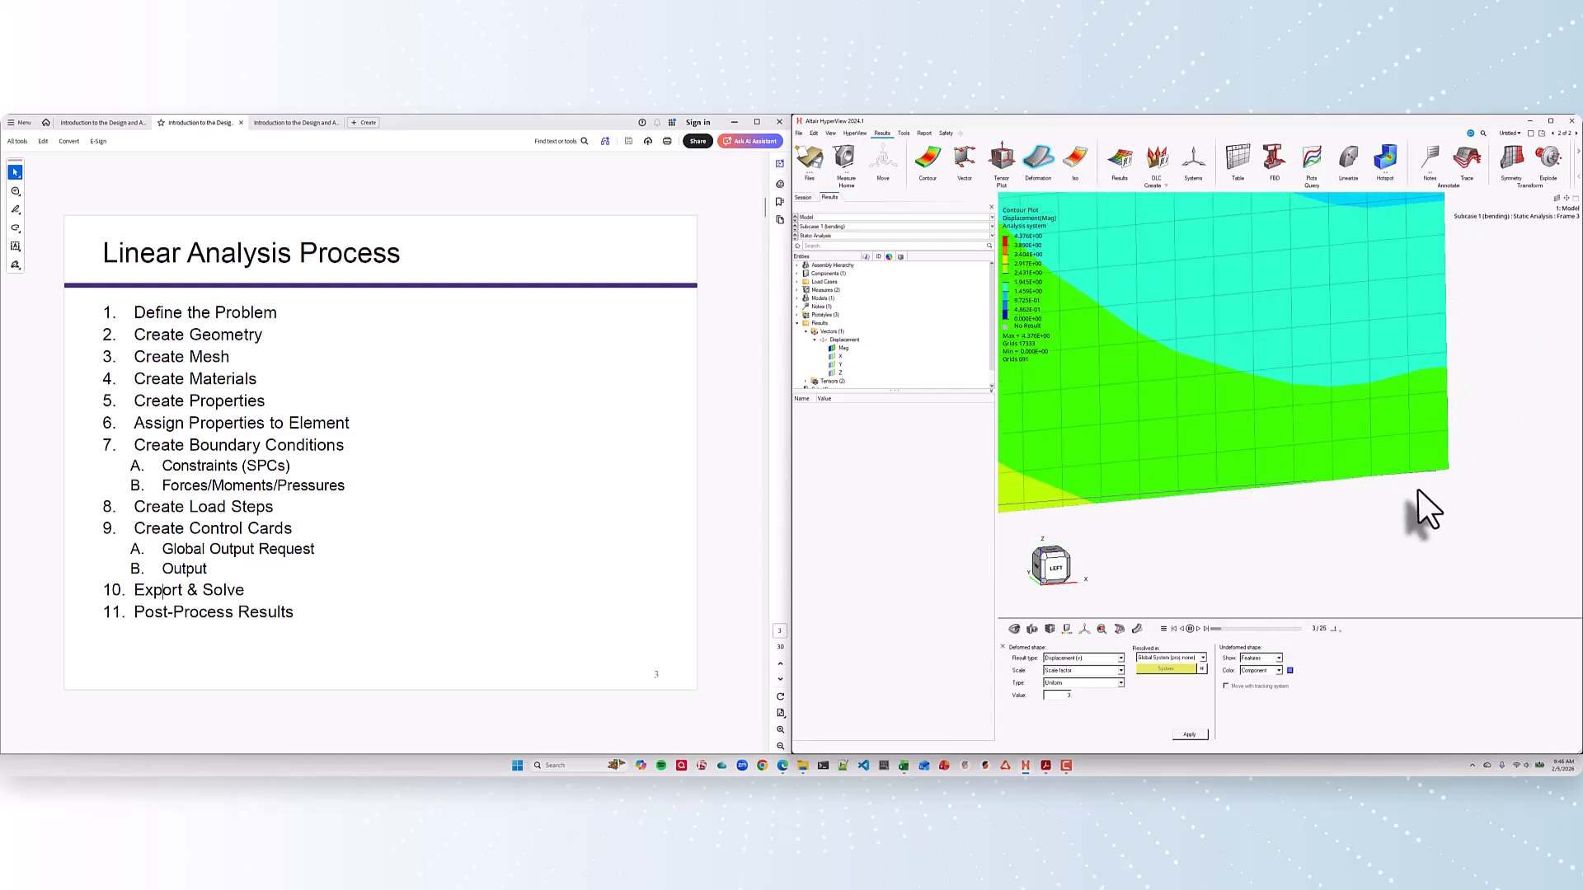
scroll(1393, 507, "down", 5)
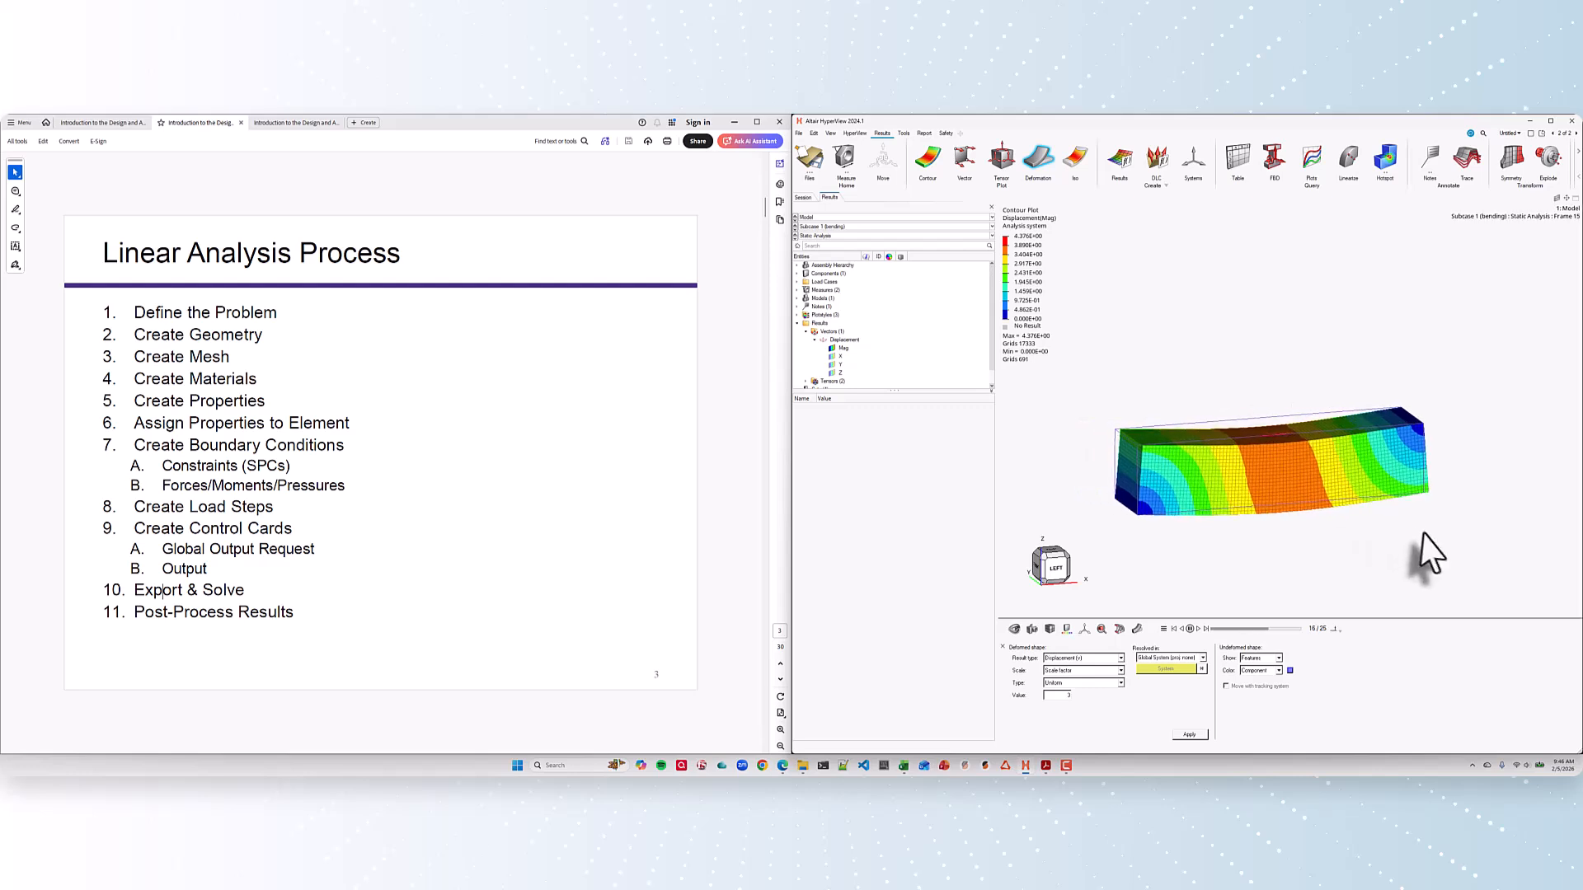
Step: Examine the animated displacement contour on the beam's end face from the front, close up at the lower supported edge
middle_click_drag(1144, 524, 1124, 580)
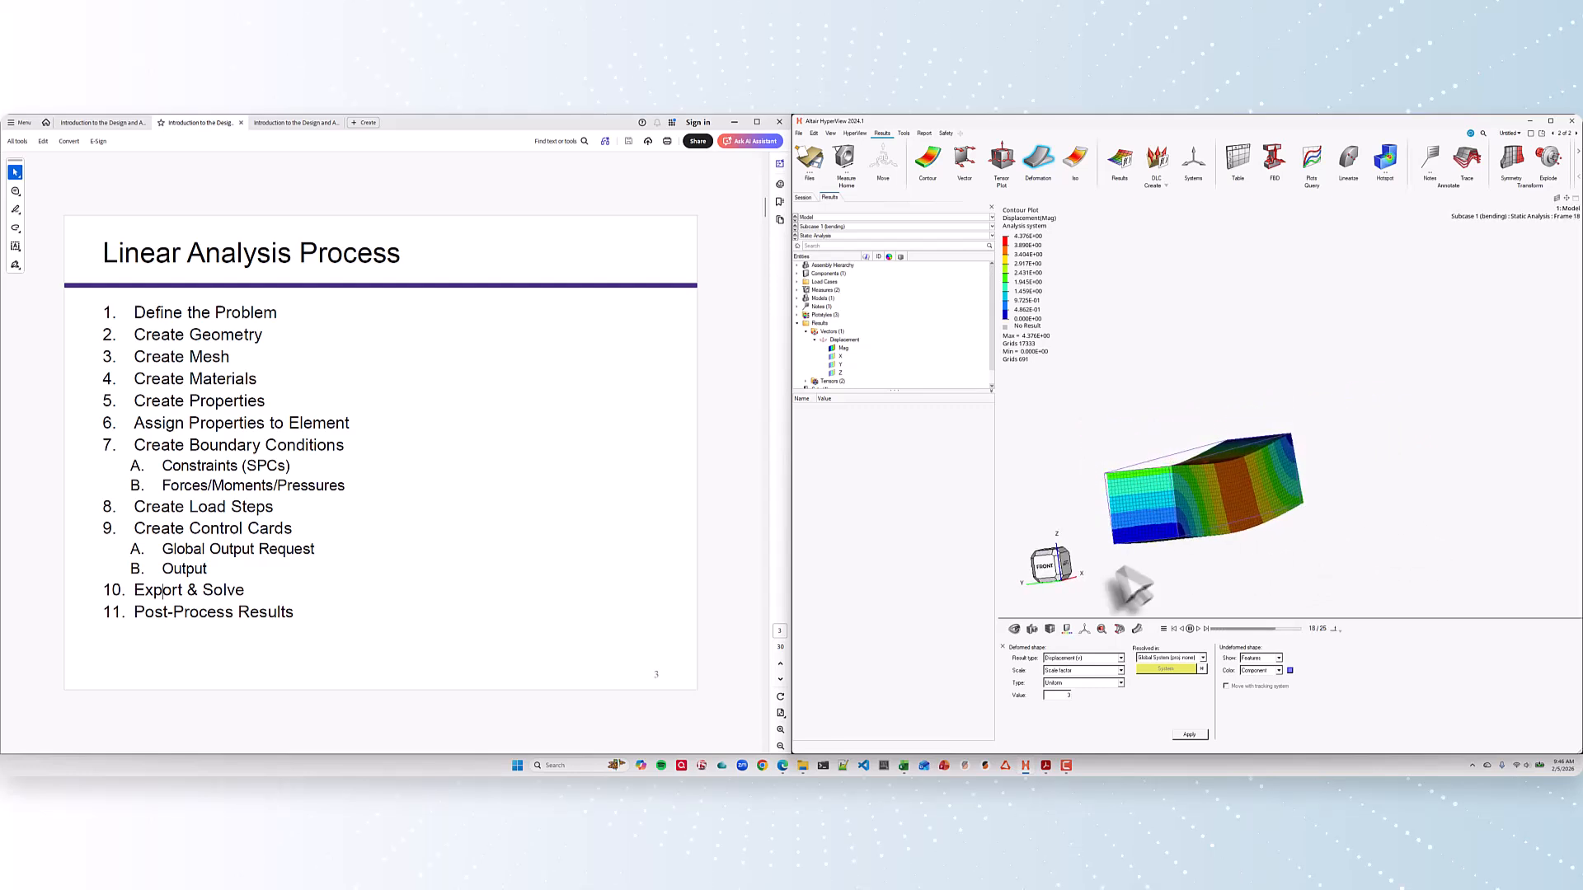
left_click(1045, 567)
scroll(1221, 417, "down", 6)
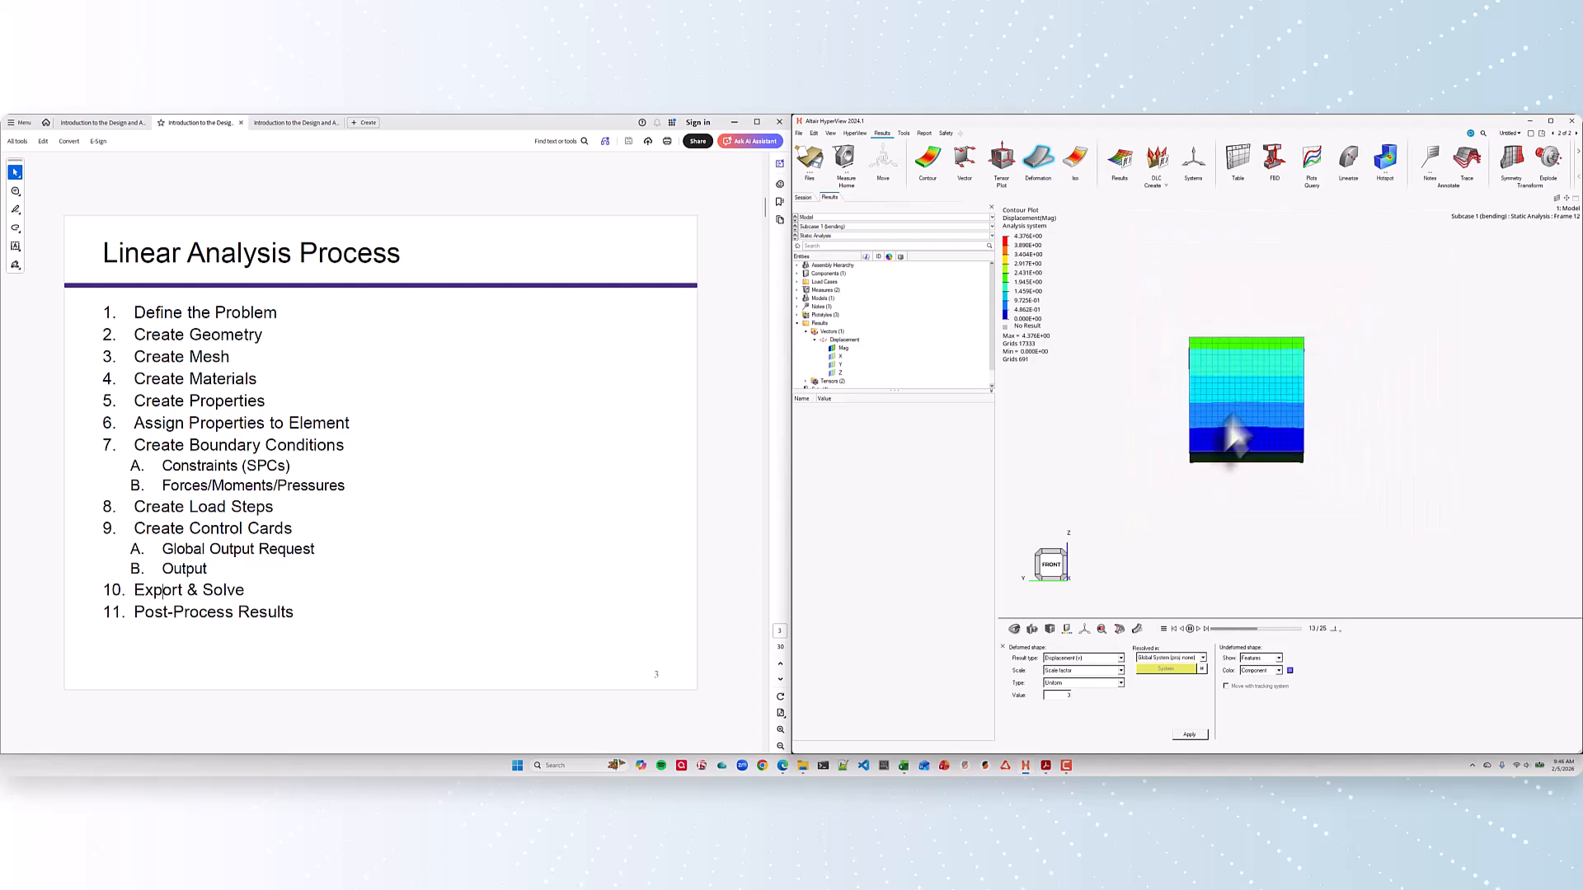
scroll(1219, 407, "up", 8)
scroll(1215, 403, "up", 3)
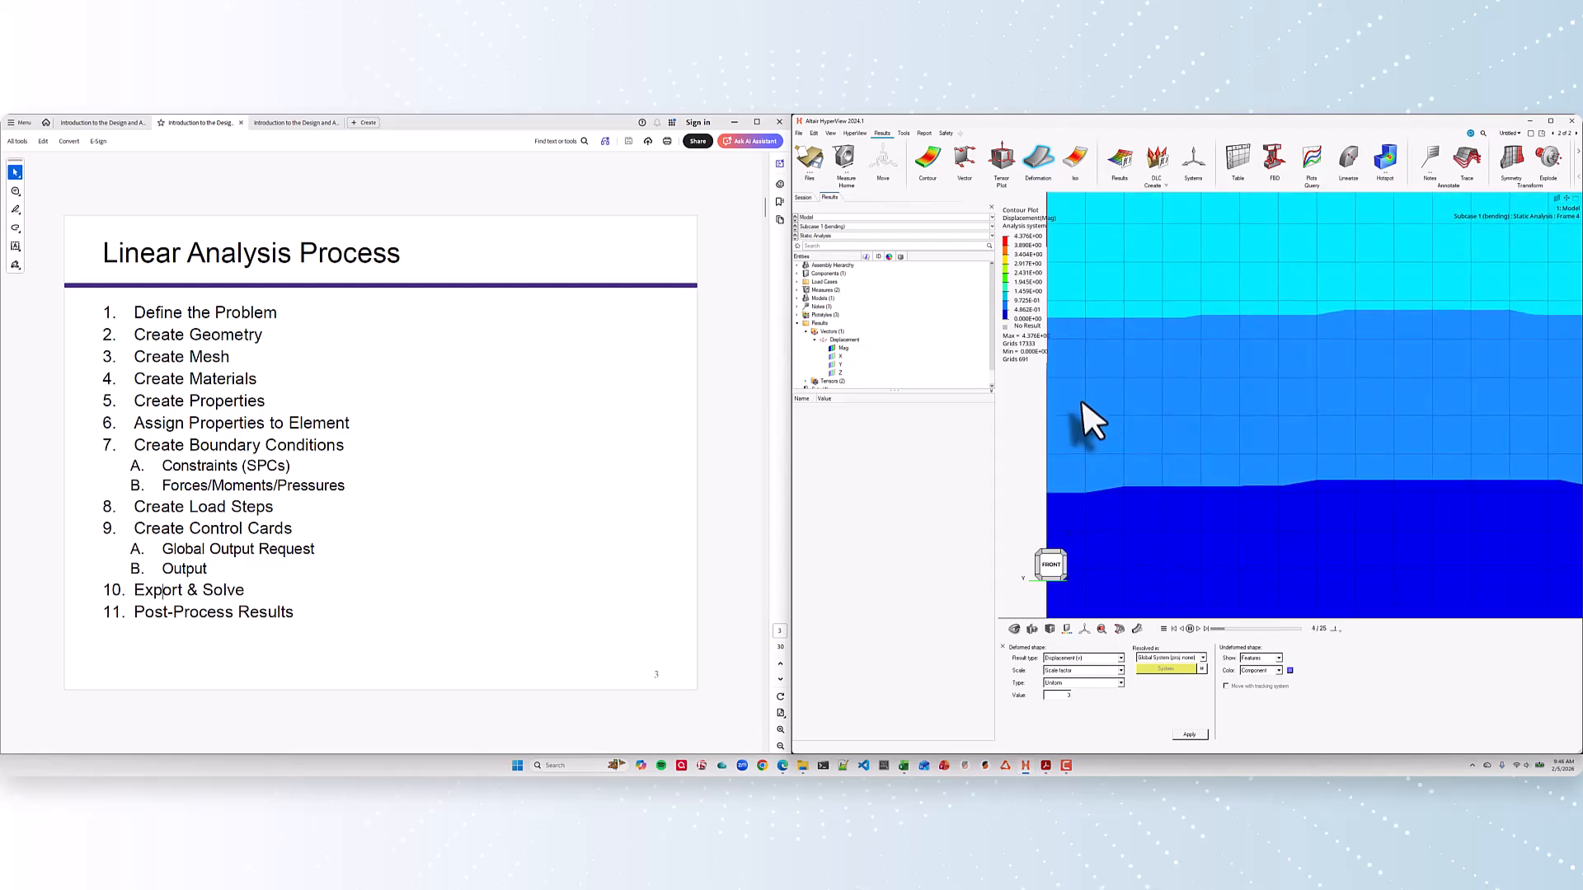
scroll(1074, 398, "up", 5)
mouse_move(1069, 398)
right_mouse_down()
mouse_move(1195, 433)
mouse_move(1239, 230)
right_mouse_up()
right_click_drag(1264, 523, 1270, 303)
right_click_drag(1224, 573, 1223, 425)
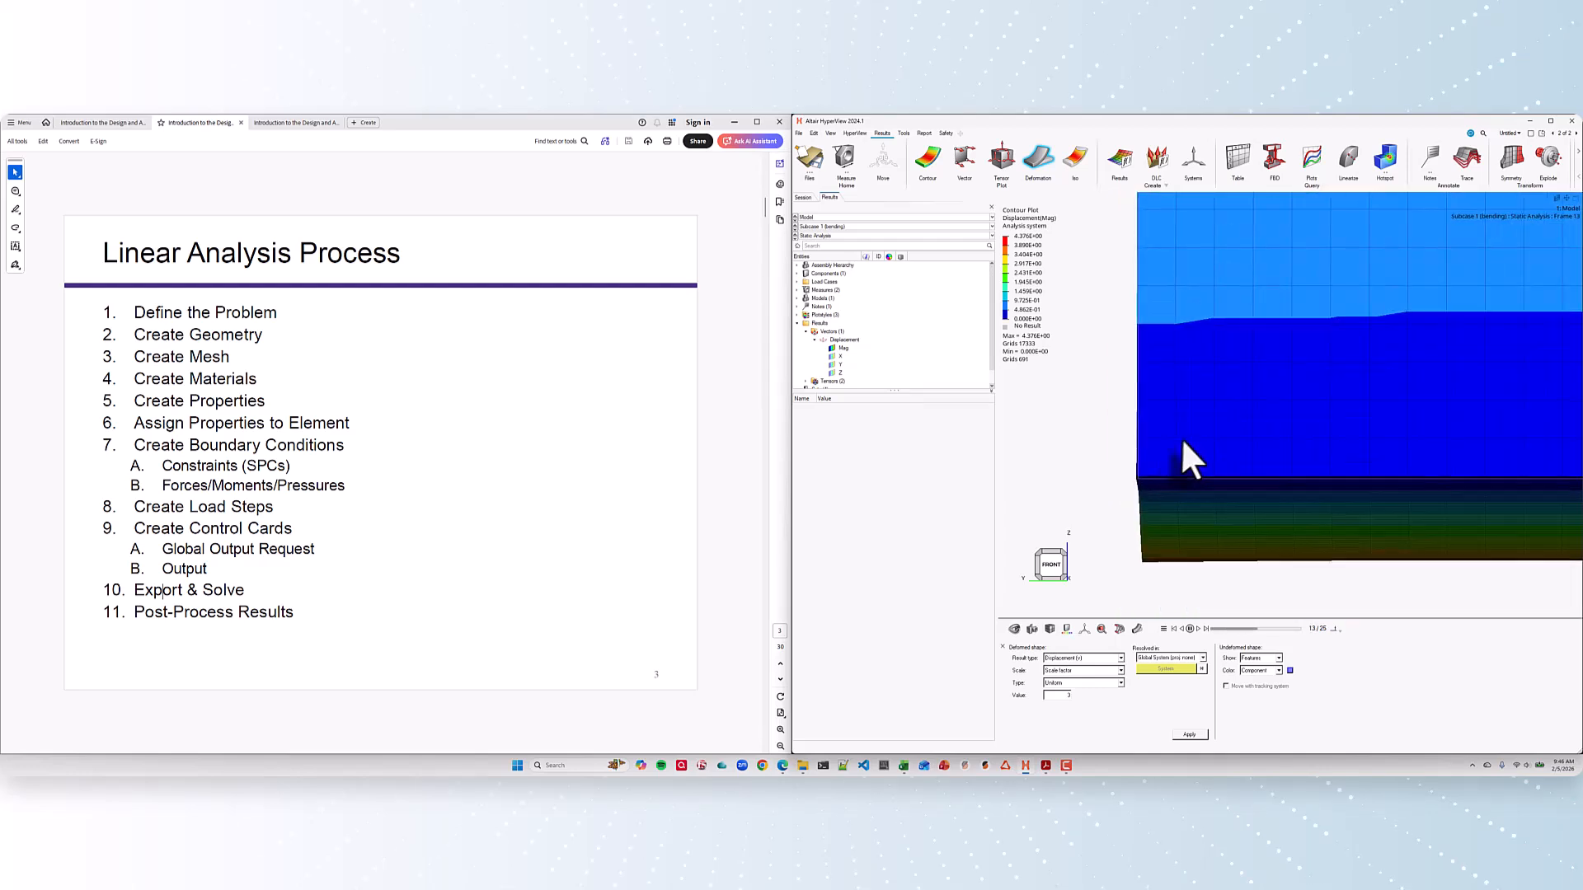
Step: Examine the animated displacement contour and bending shape over the whole beam in a three-dimensional view
middle_click_drag(1223, 424, 1310, 549)
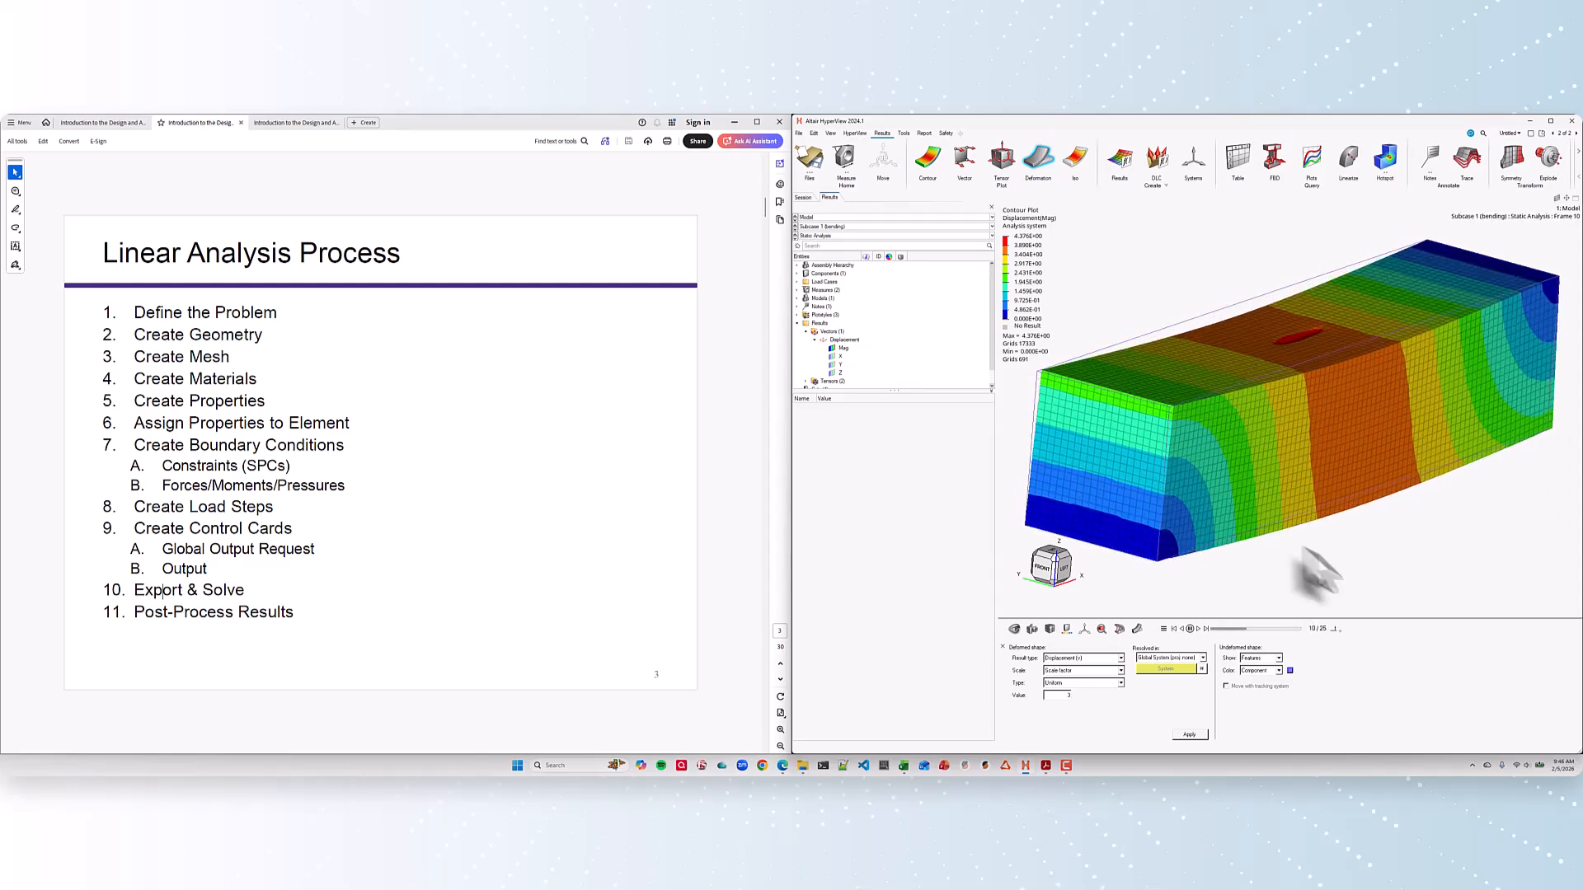
scroll(1276, 544, "down", 2)
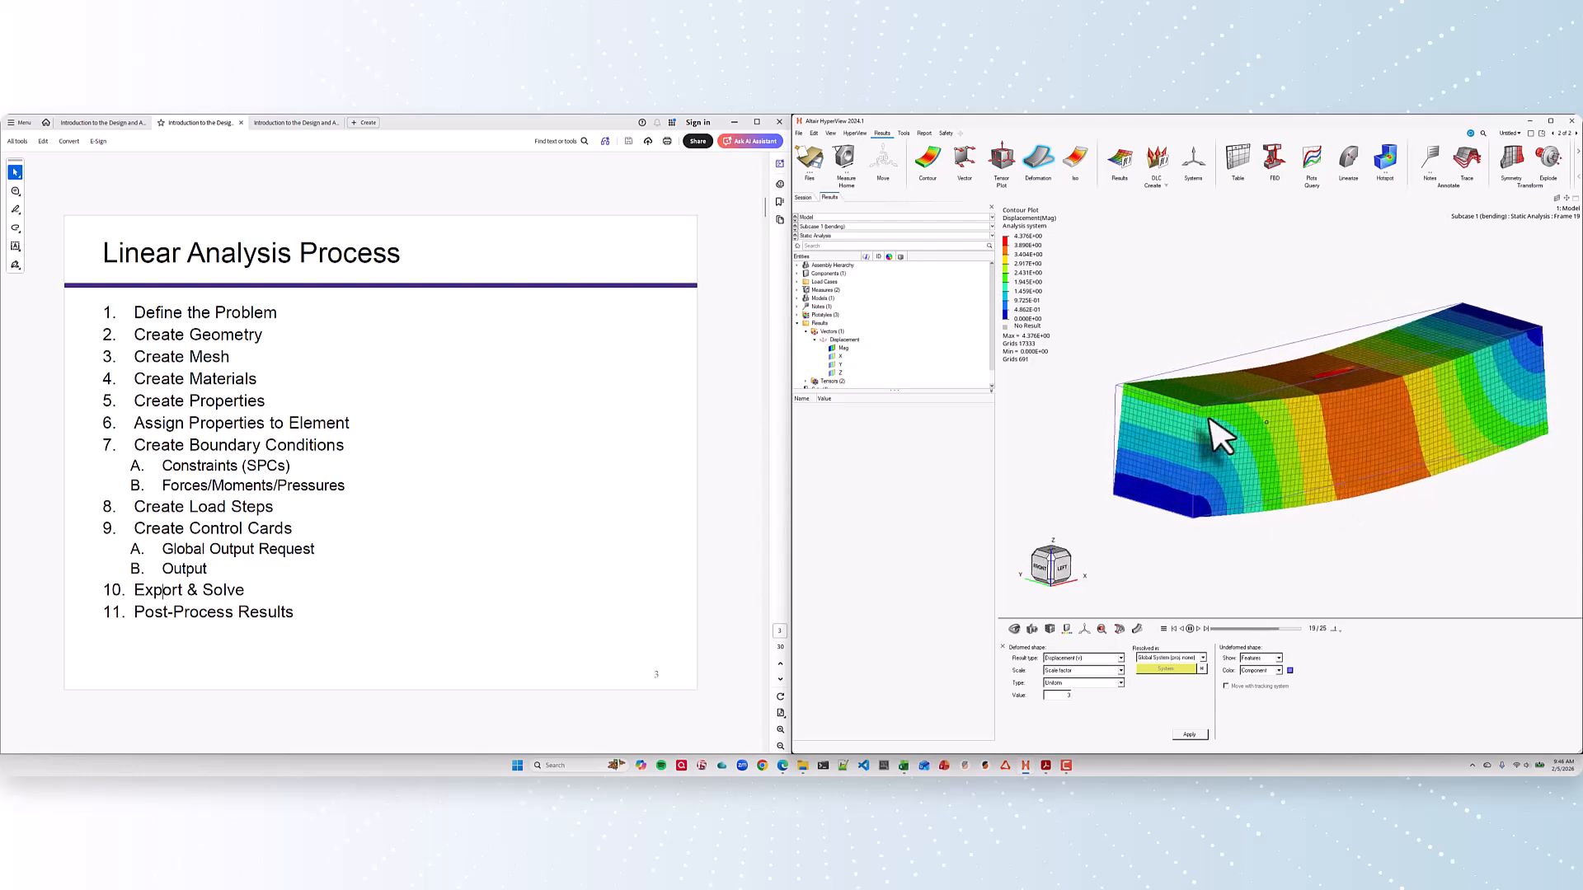
middle_click_drag(1227, 419, 1232, 439)
right_click_drag(1322, 512, 1270, 508)
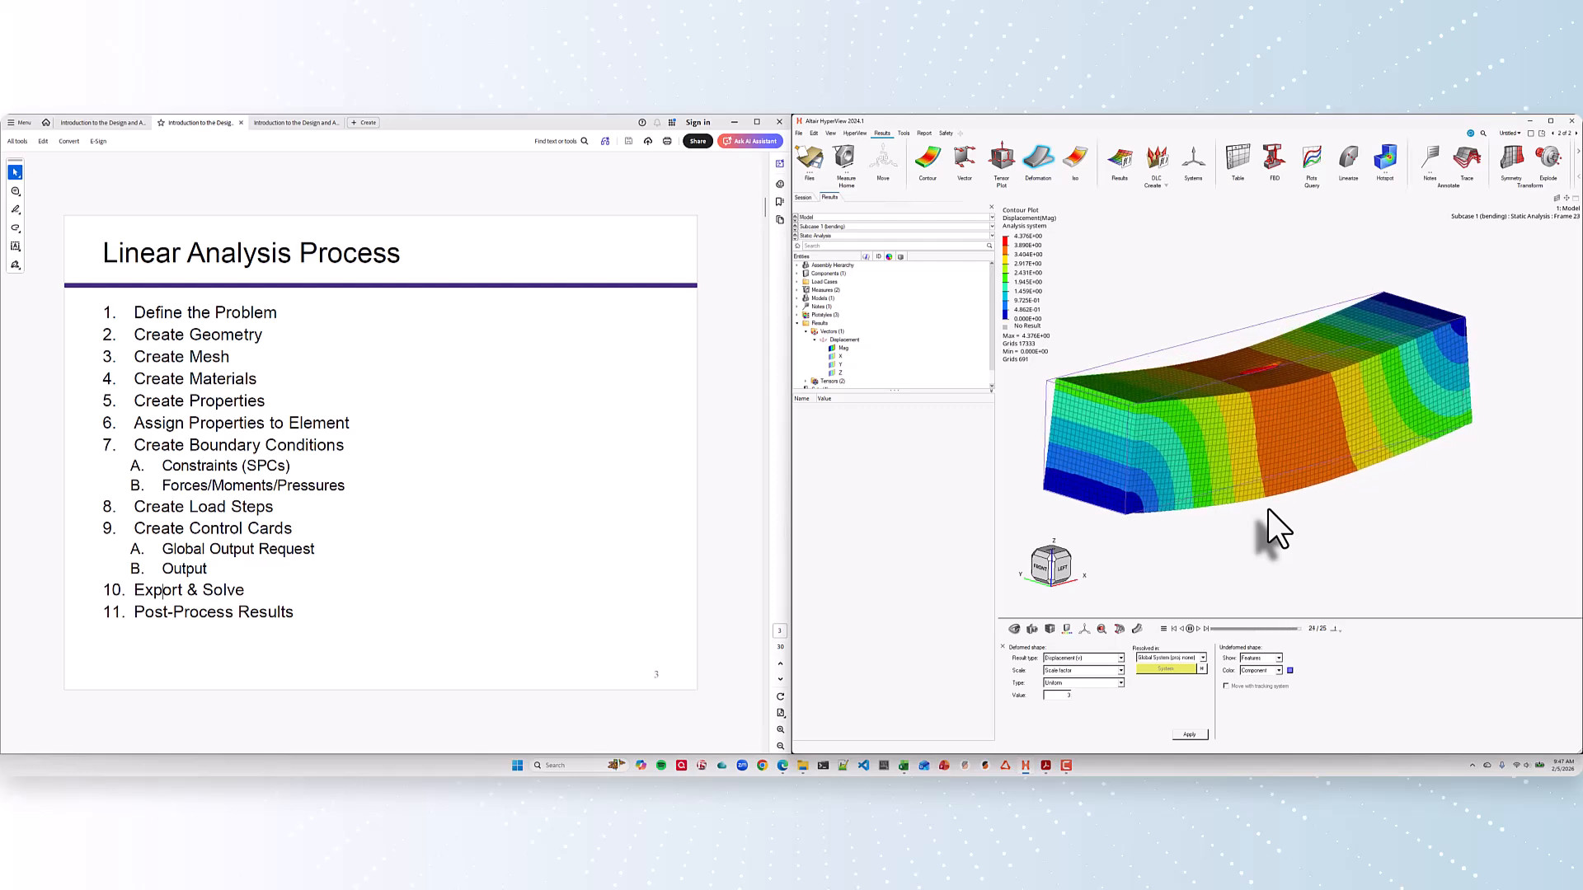
right_click_drag(1283, 521, 1312, 531)
middle_click_drag(1368, 524, 1349, 530)
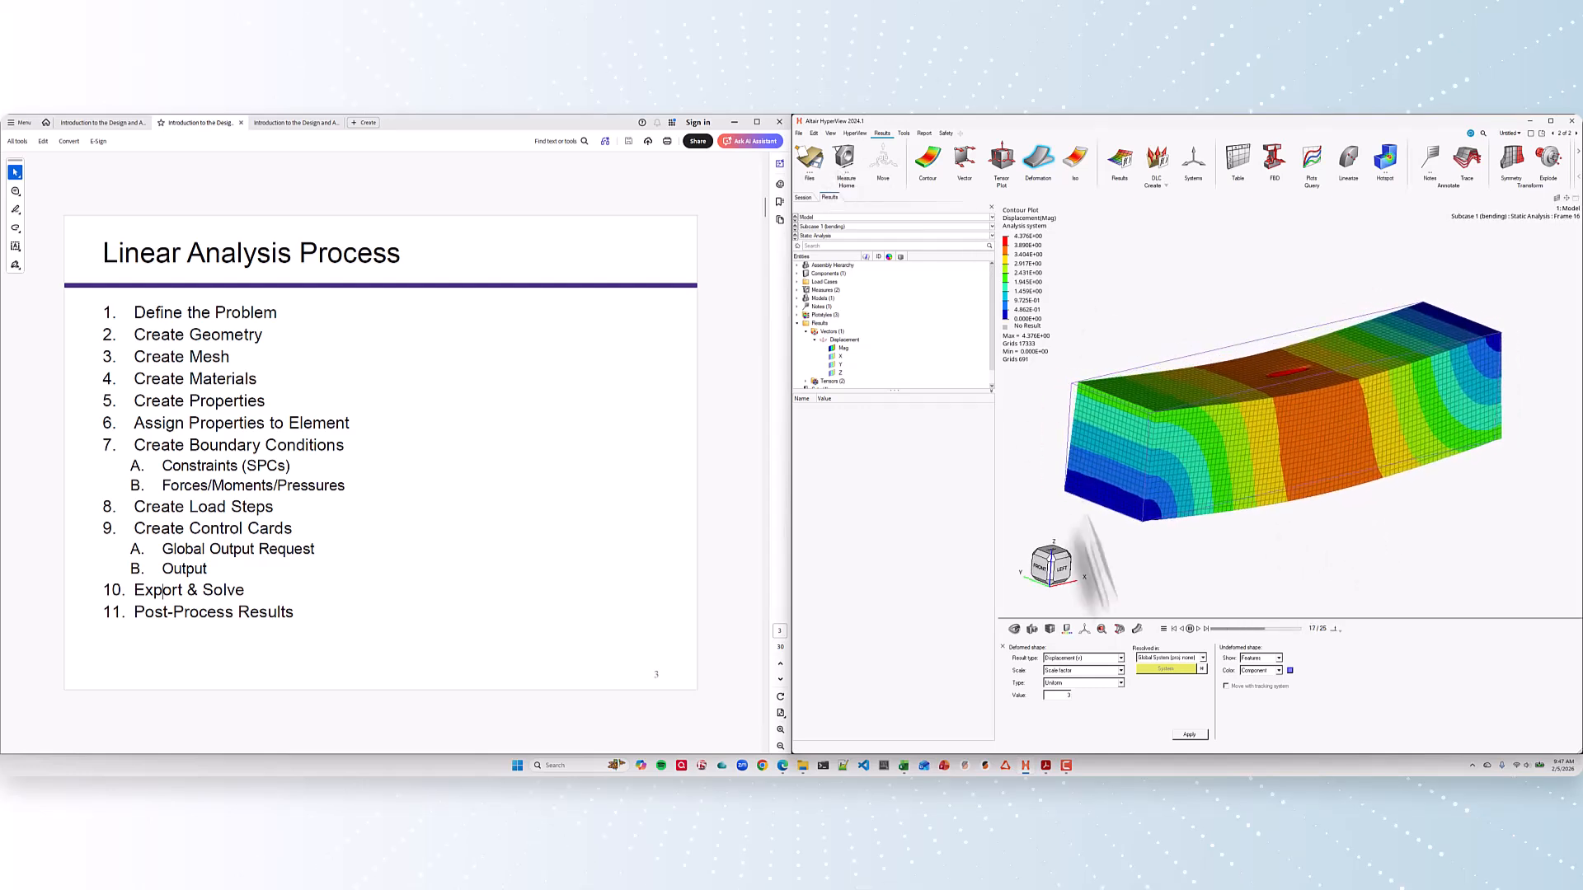
Step: Stop the deformation animation and inspect the beam at the final frame
left_click(1199, 631)
left_click(1199, 630)
left_click(1189, 629)
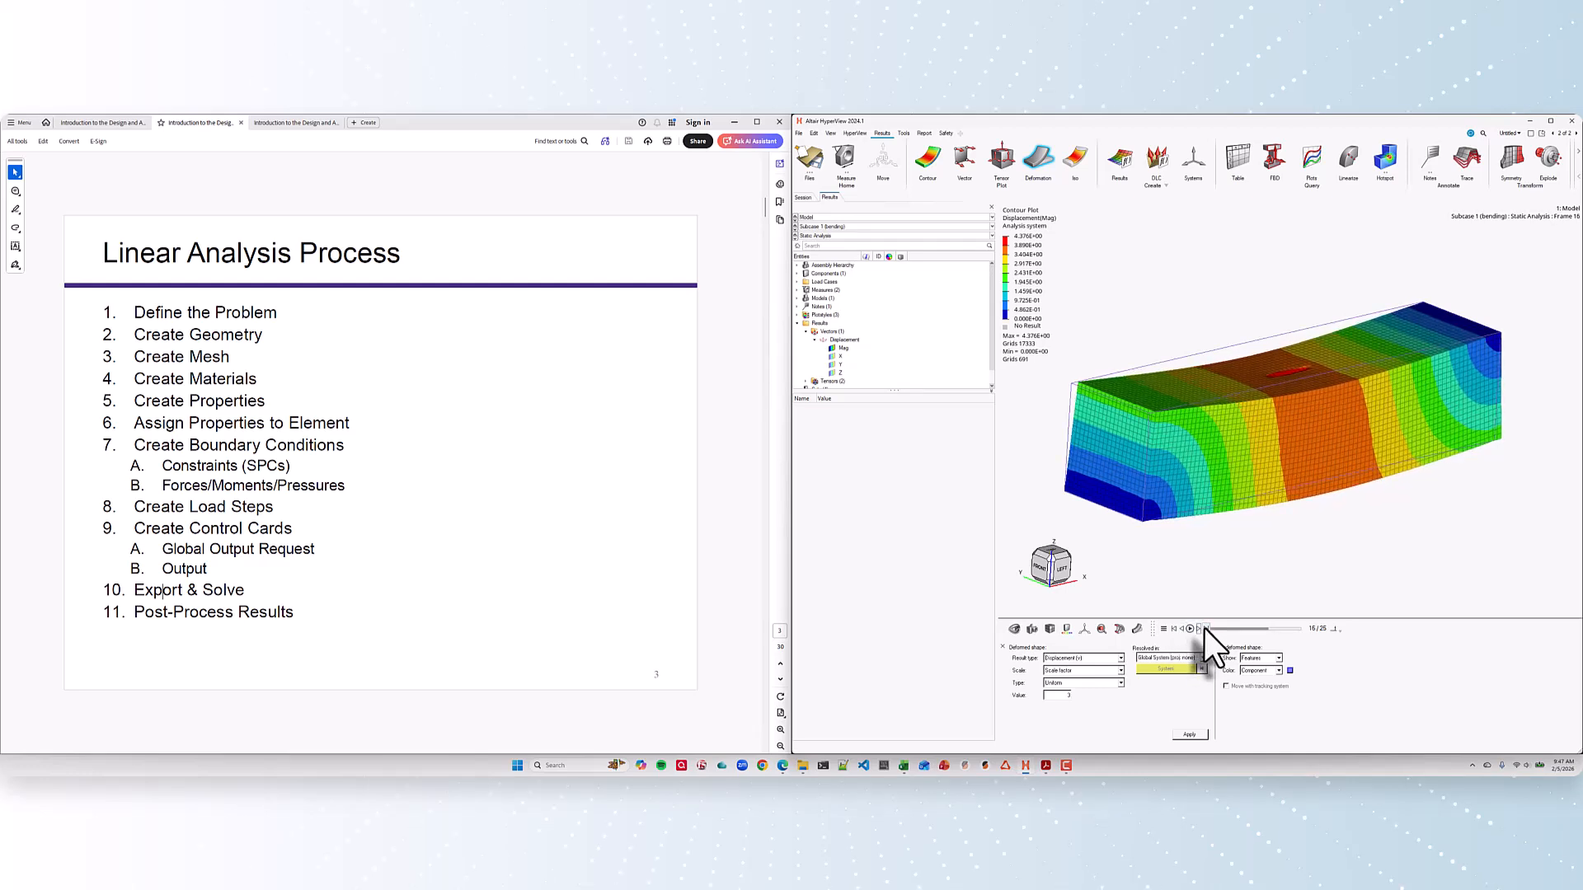
left_click(1205, 628)
right_click_drag(1339, 585, 1340, 583)
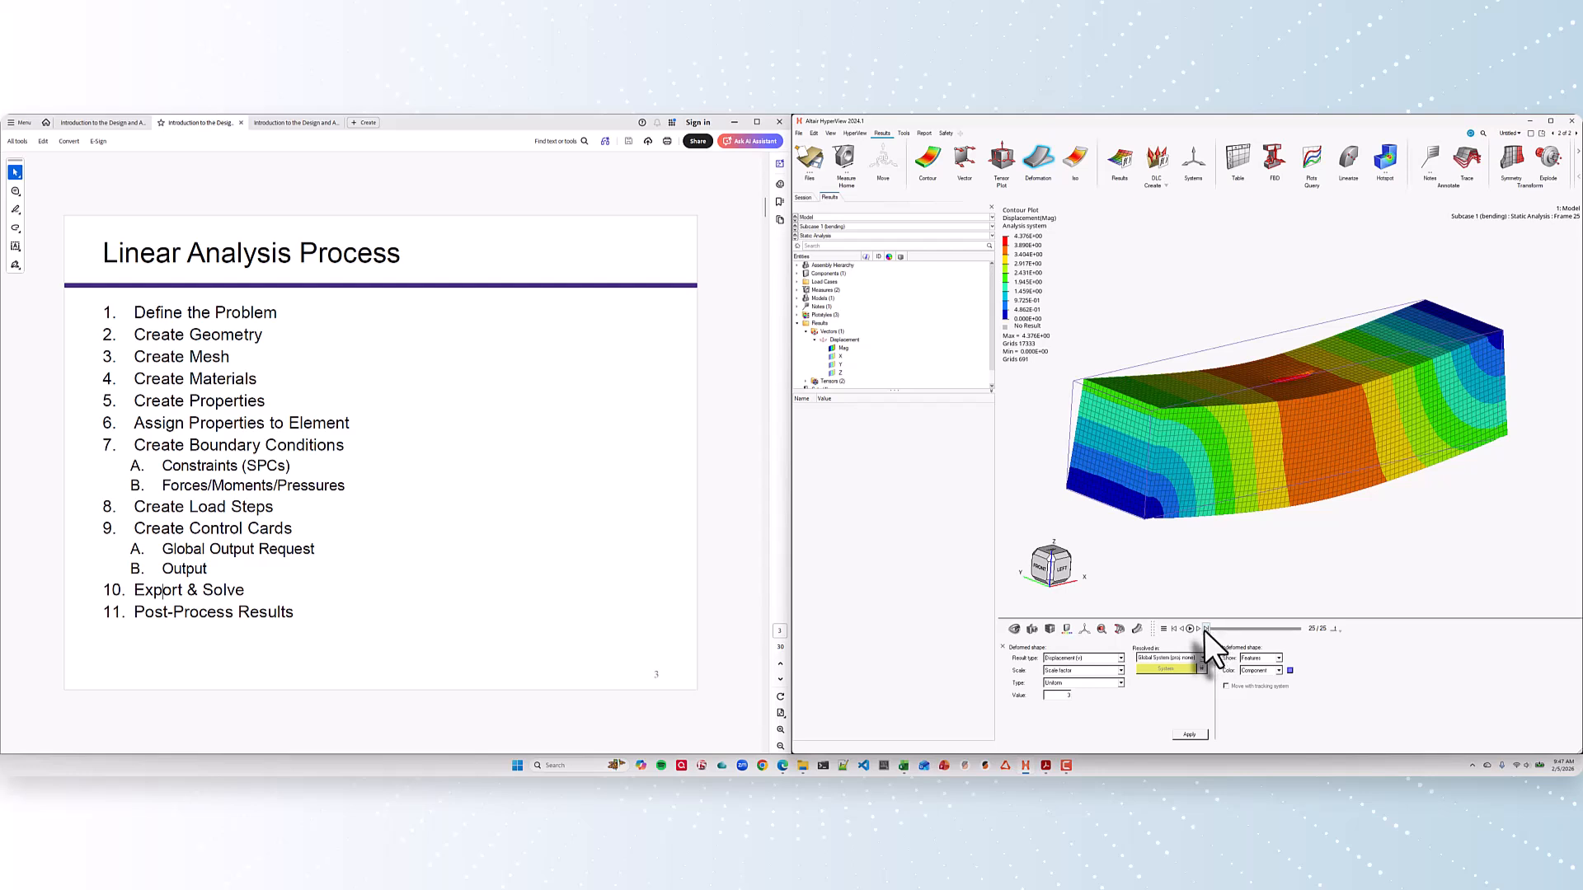
middle_click_drag(1322, 563, 1386, 577)
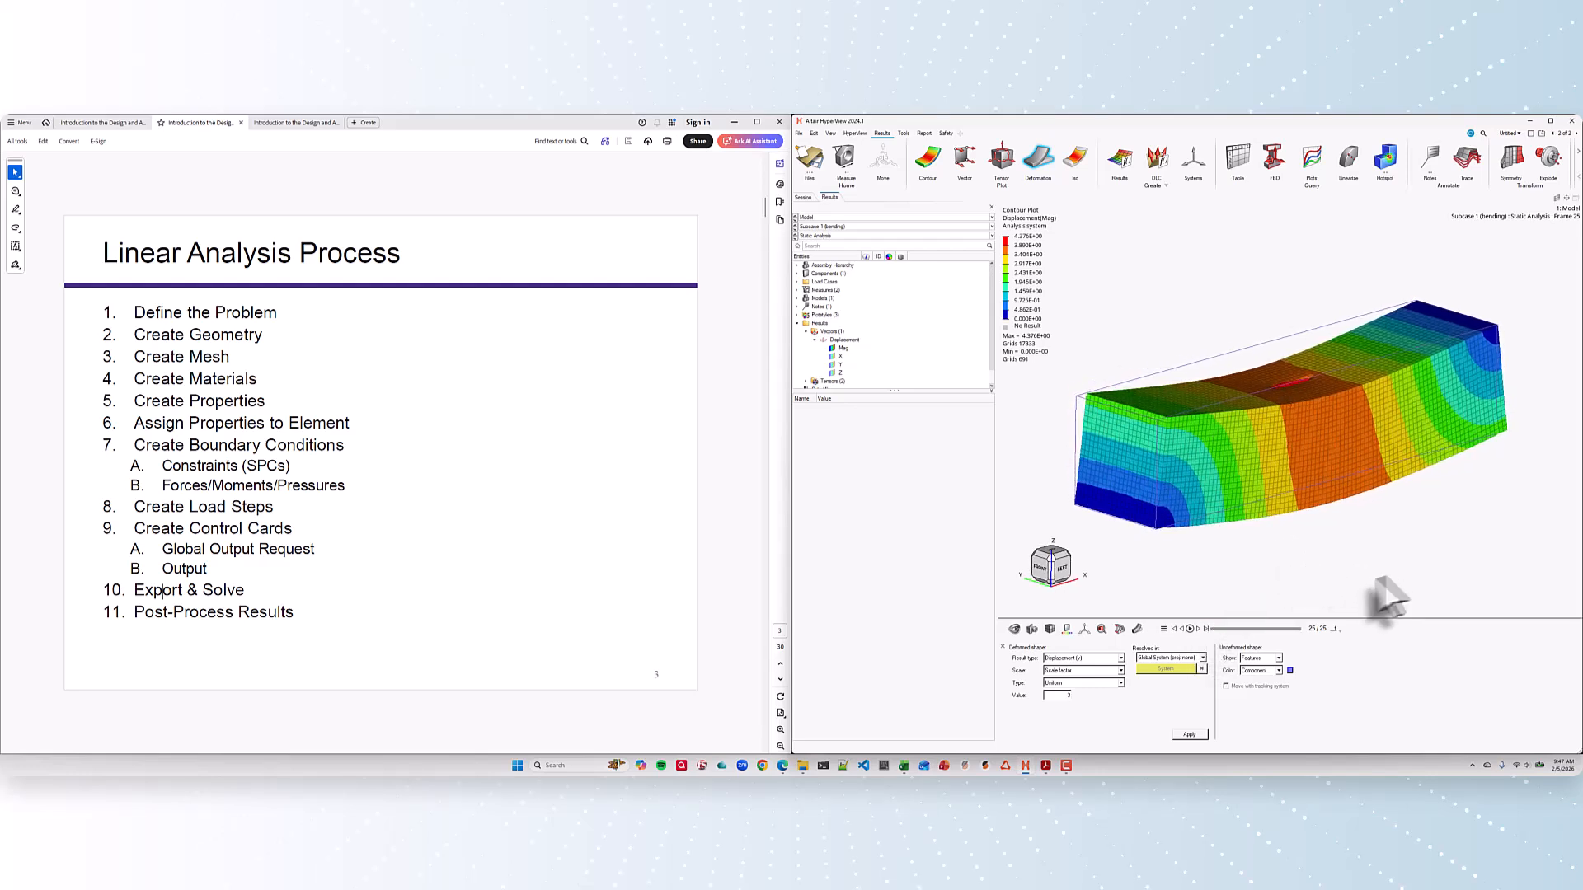
Step: Discard the loaded result model from the HyperView window and return to the beam model in HyperMesh
left_click(806, 158)
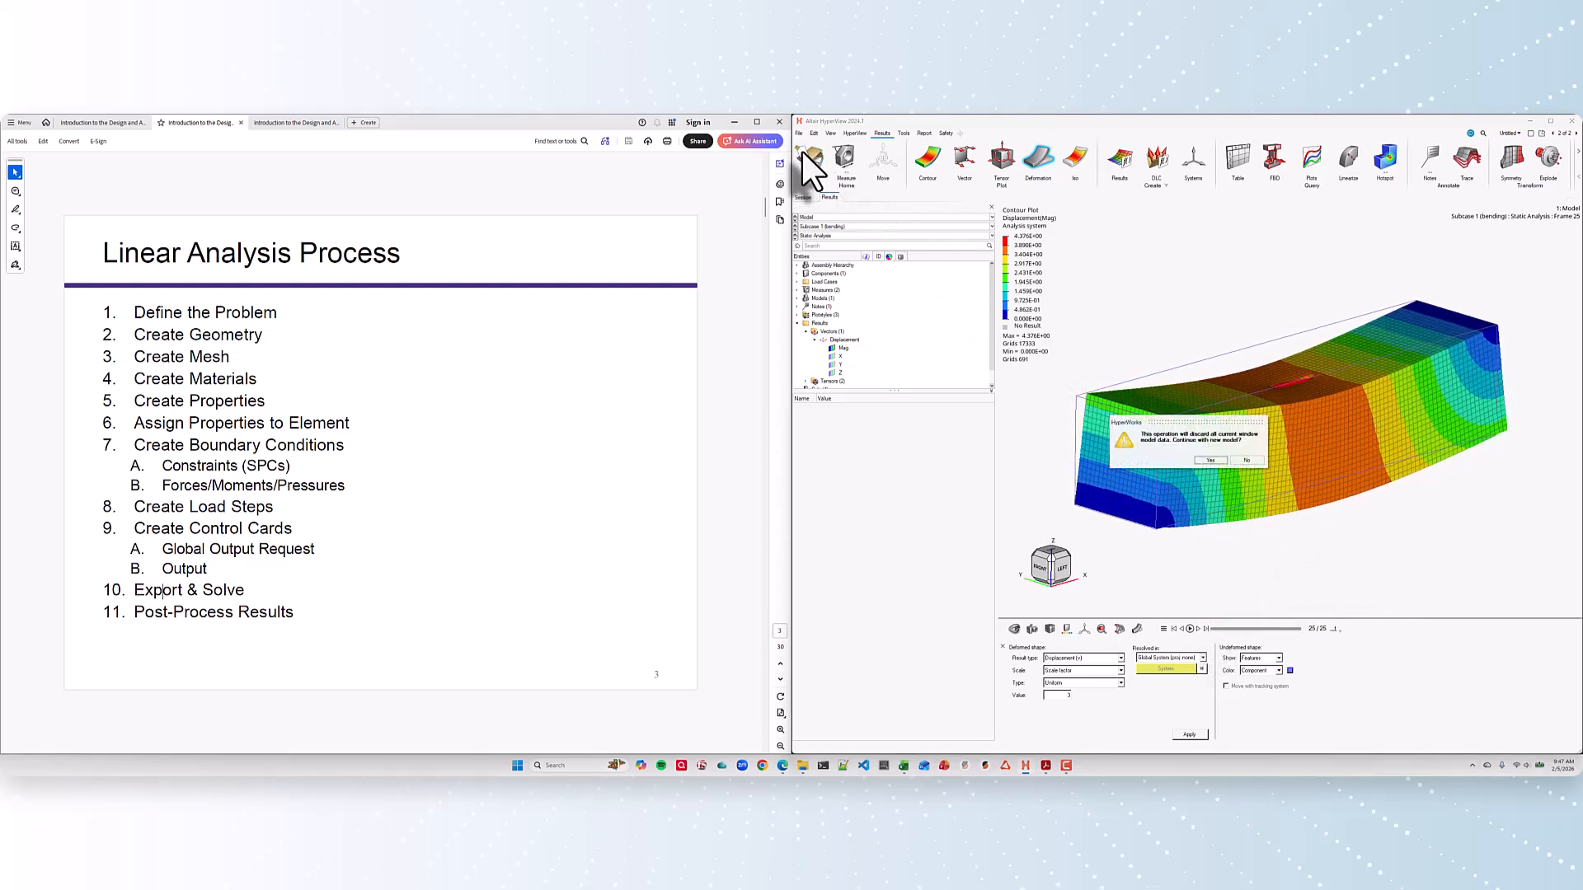
left_click(1208, 460)
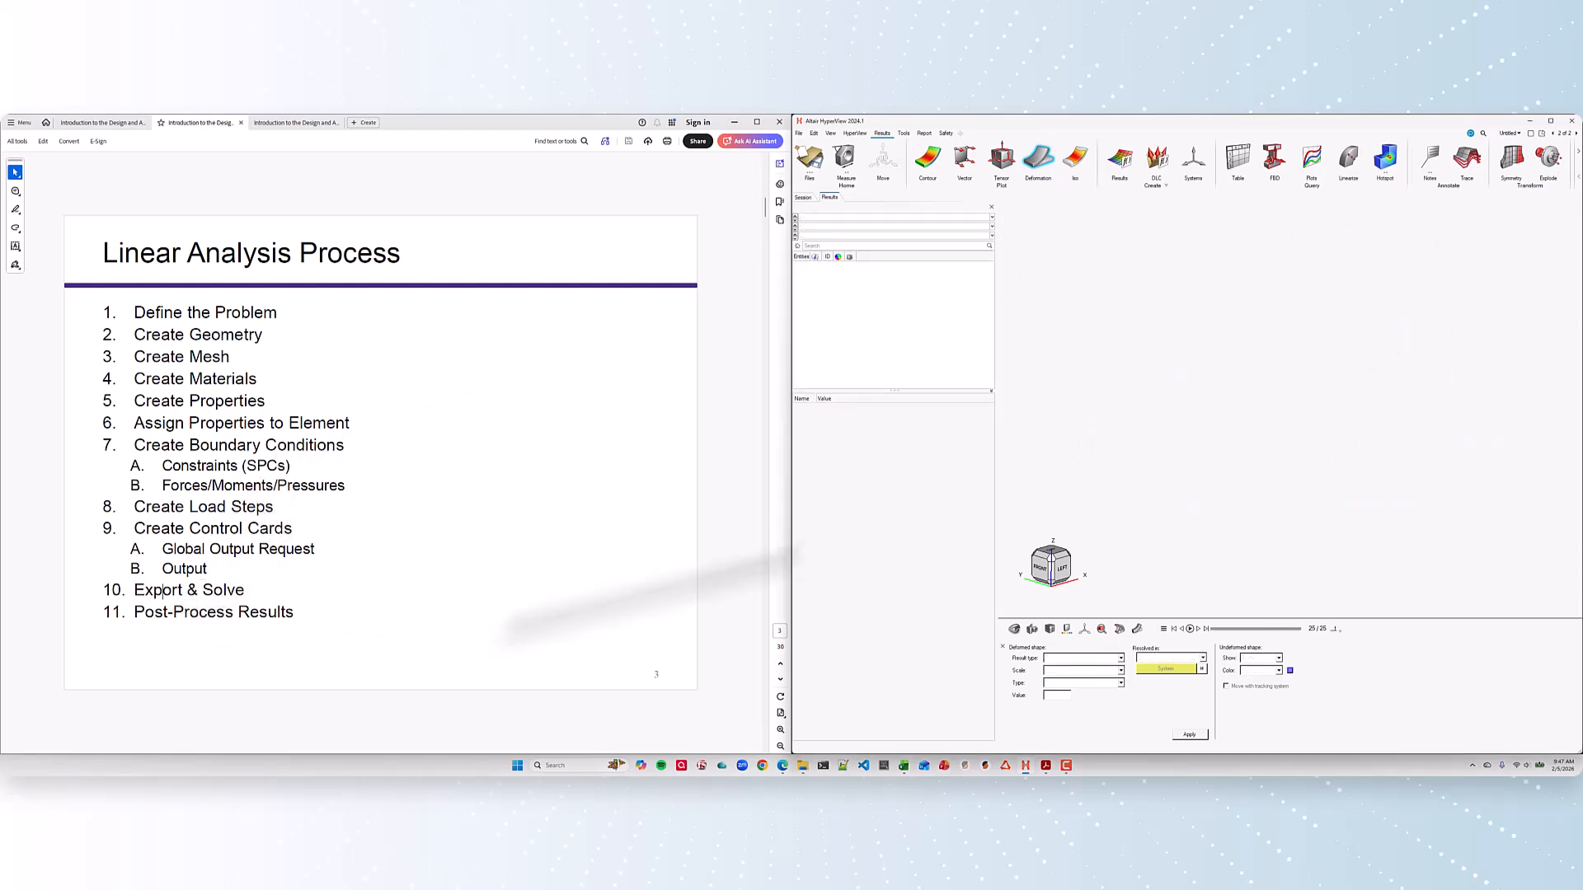
left_click(1554, 133)
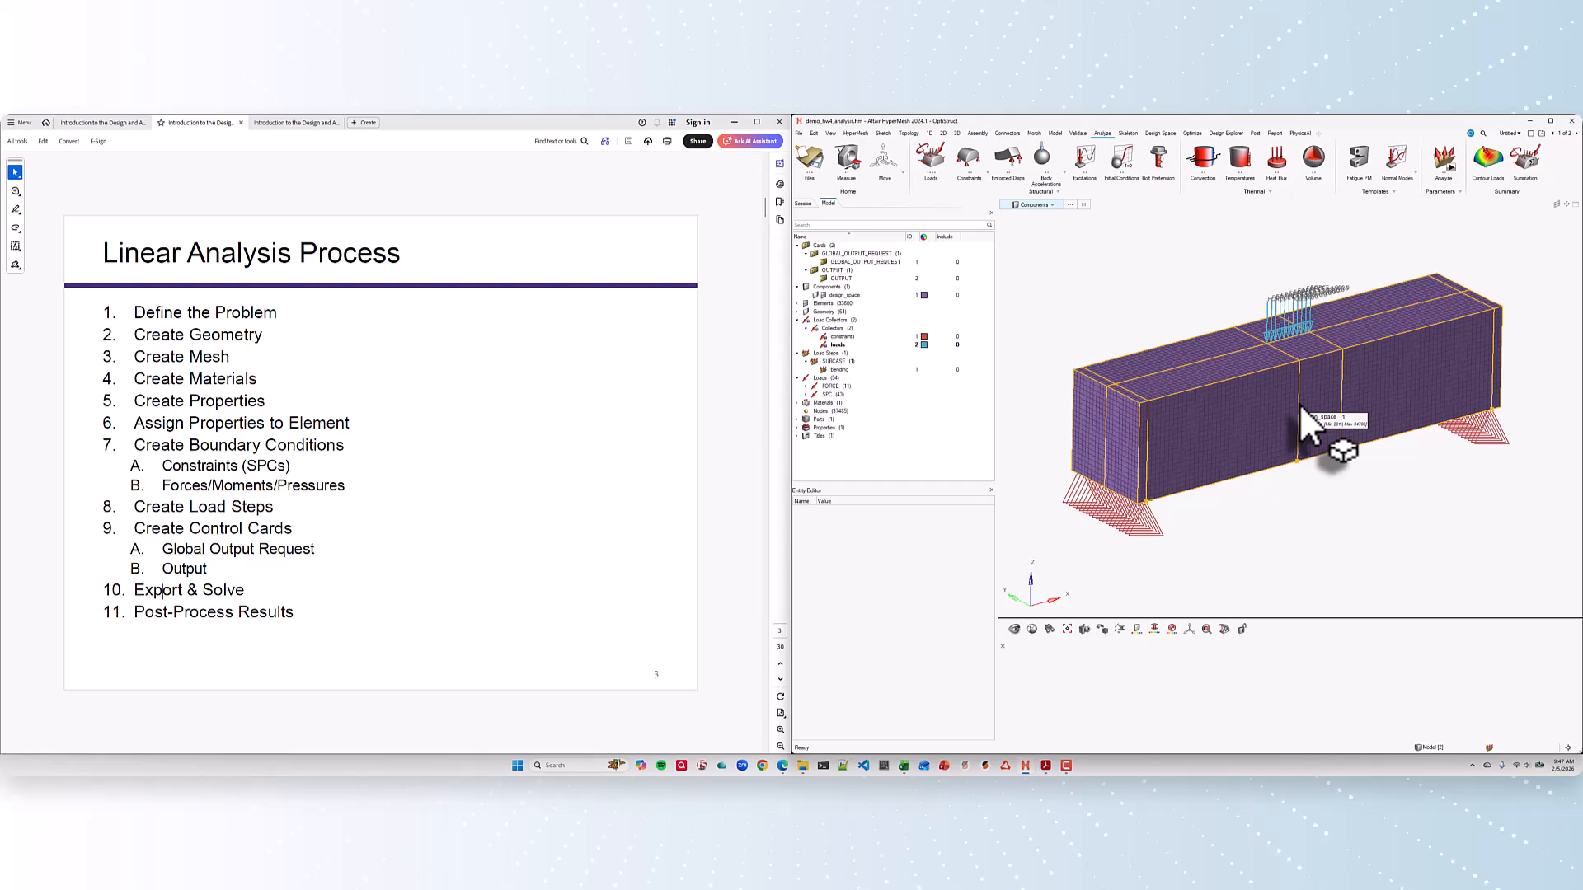
Step: Bring up the Topology Optimization Process slide in the PDF reader and compare it with the Linear Analysis Process slide
left_click(300, 120)
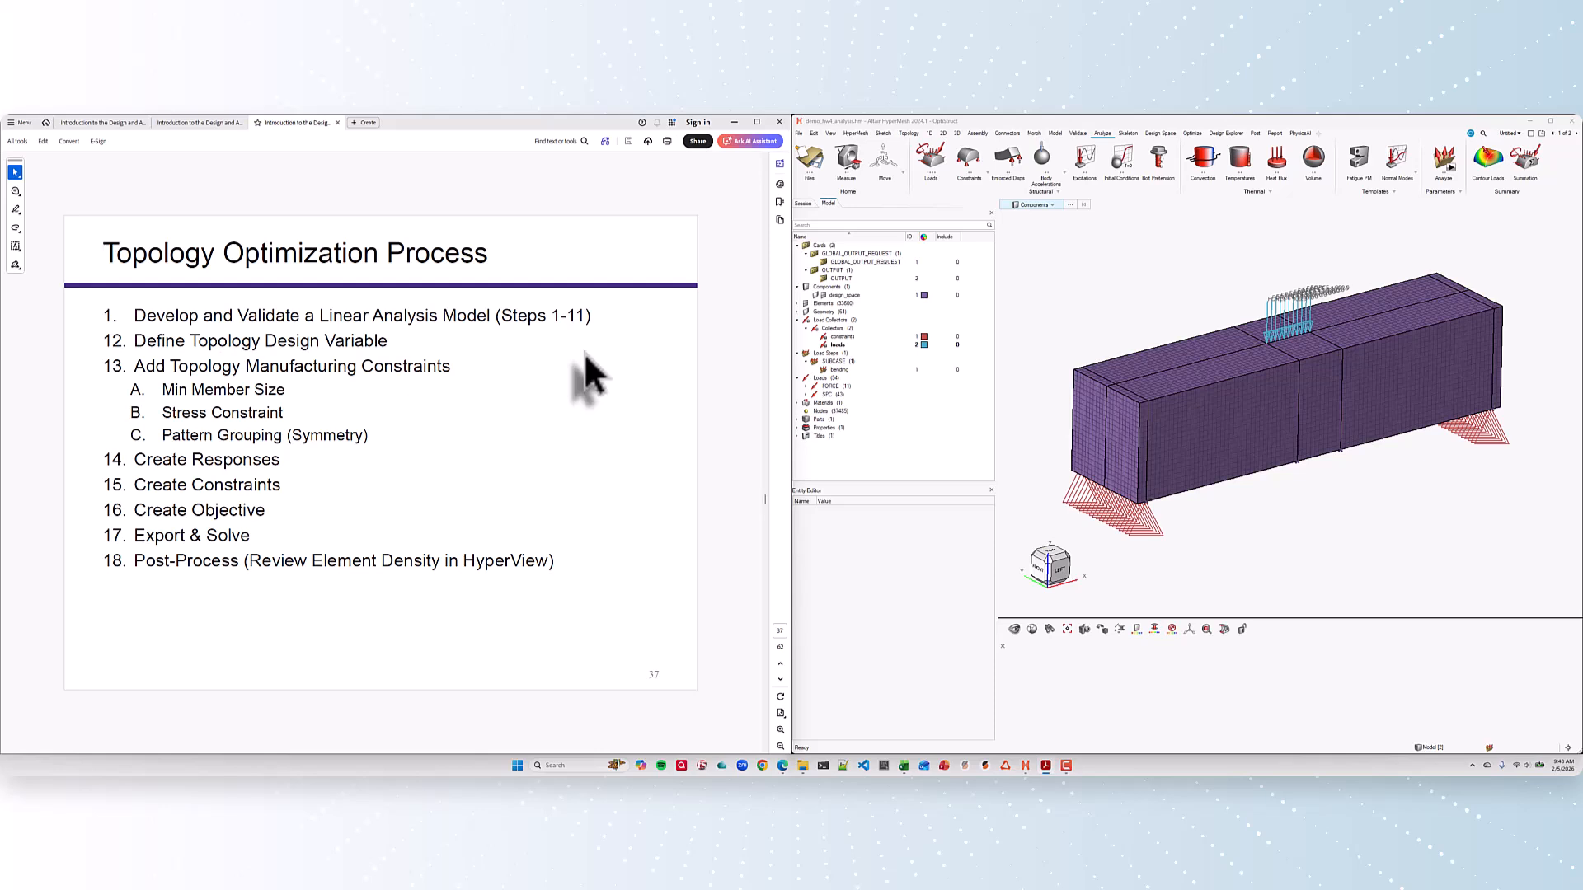
left_click(212, 117)
left_click(272, 120)
left_click(224, 120)
left_click(280, 119)
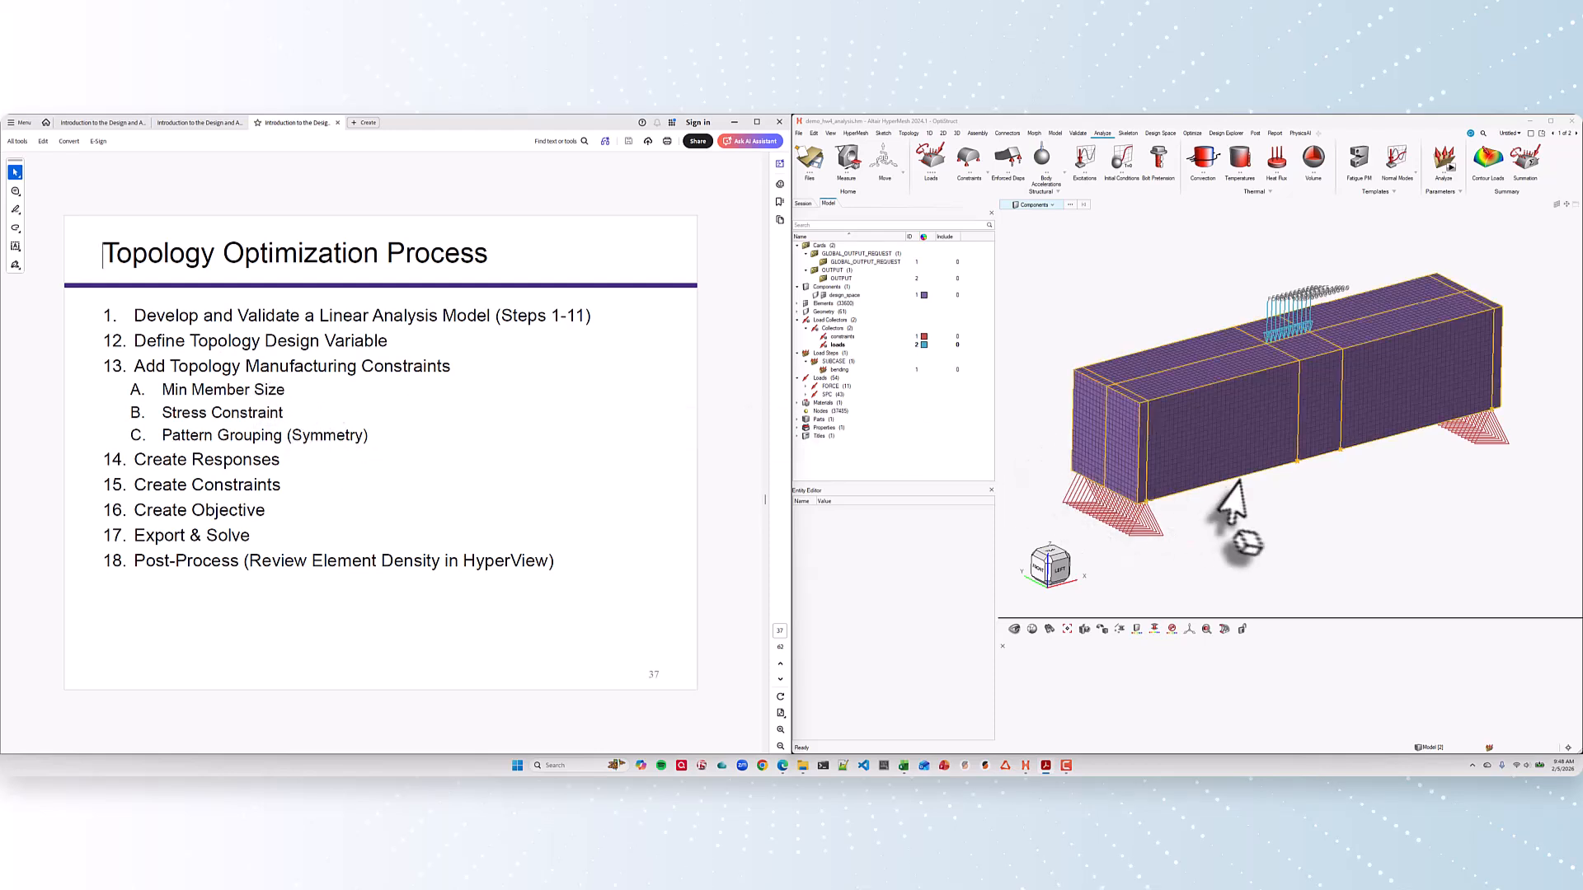
right_click_drag(1262, 525, 1266, 528)
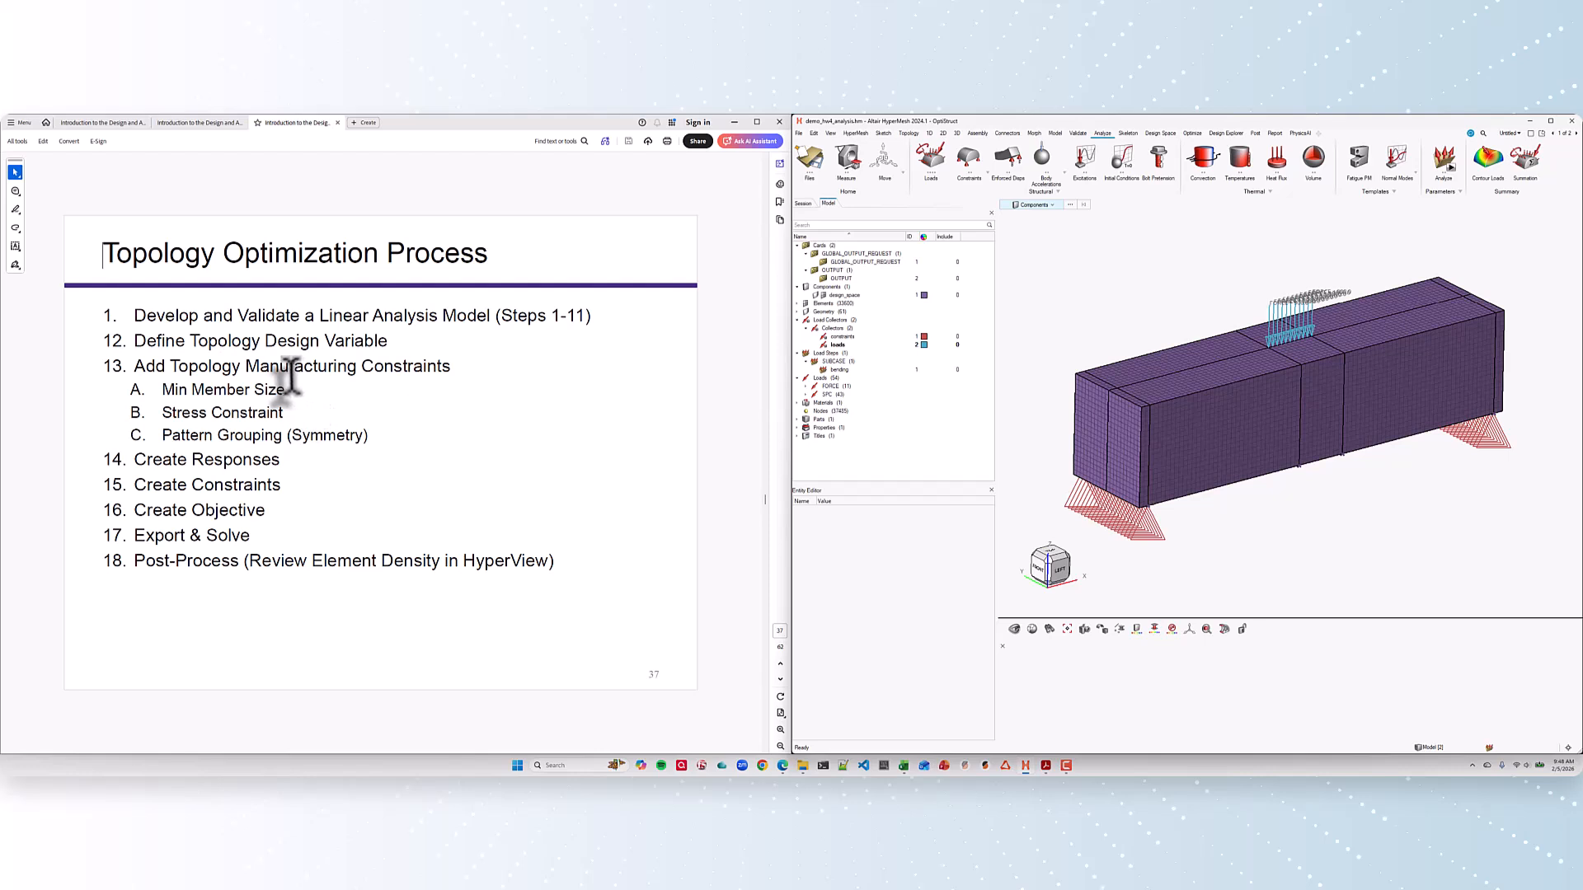
Step: Review the slide's steps for the design variable, manufacturing constraints, responses, constraints and objective
left_click_drag(265, 341, 398, 348)
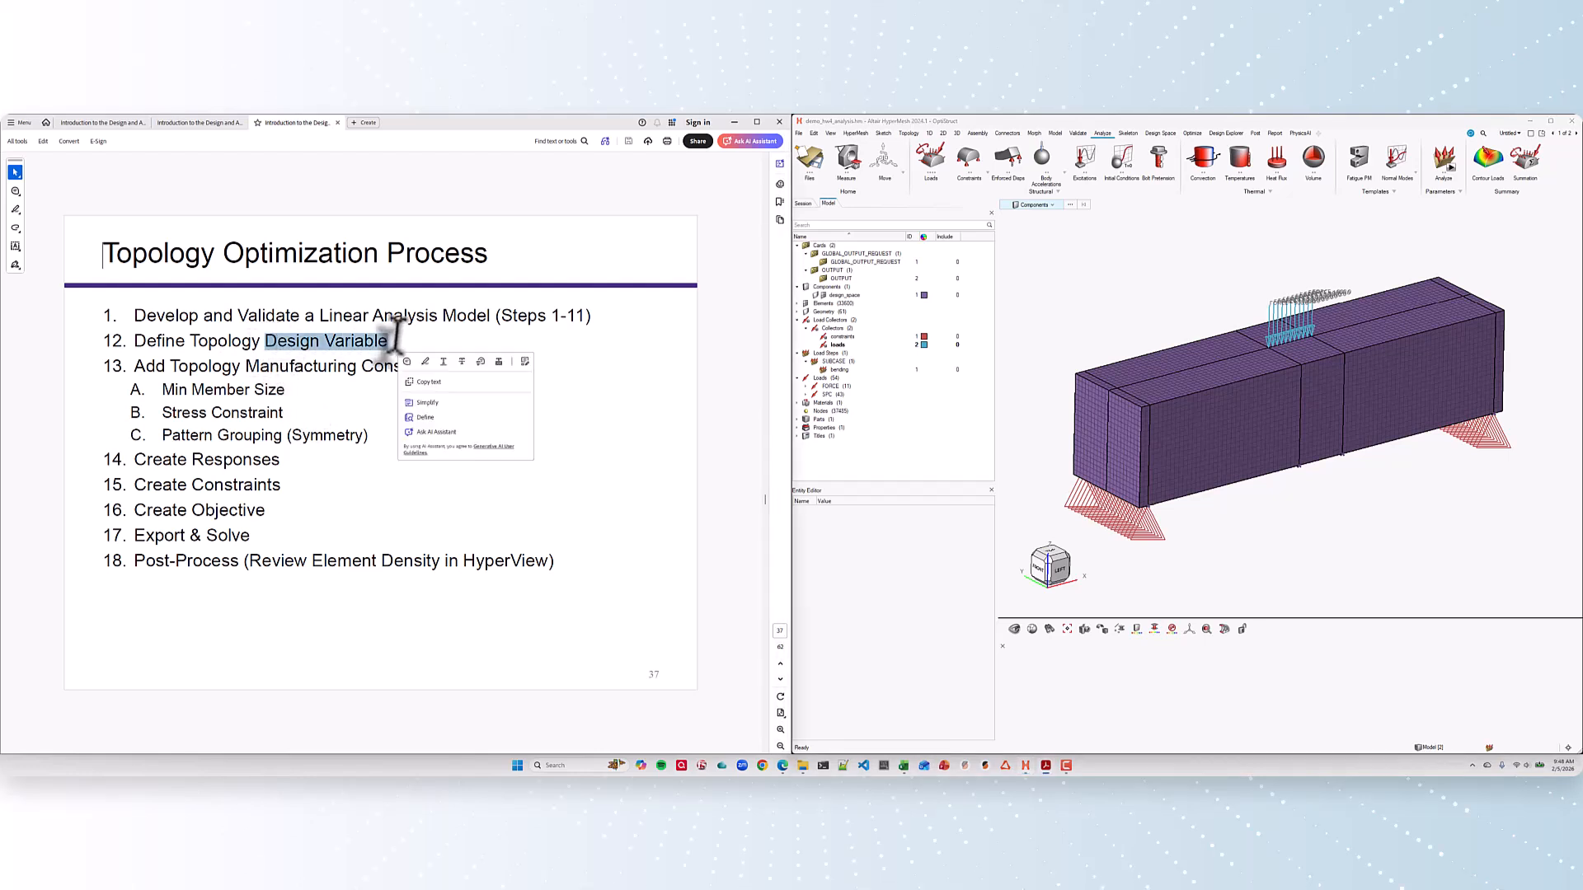
left_click(361, 362)
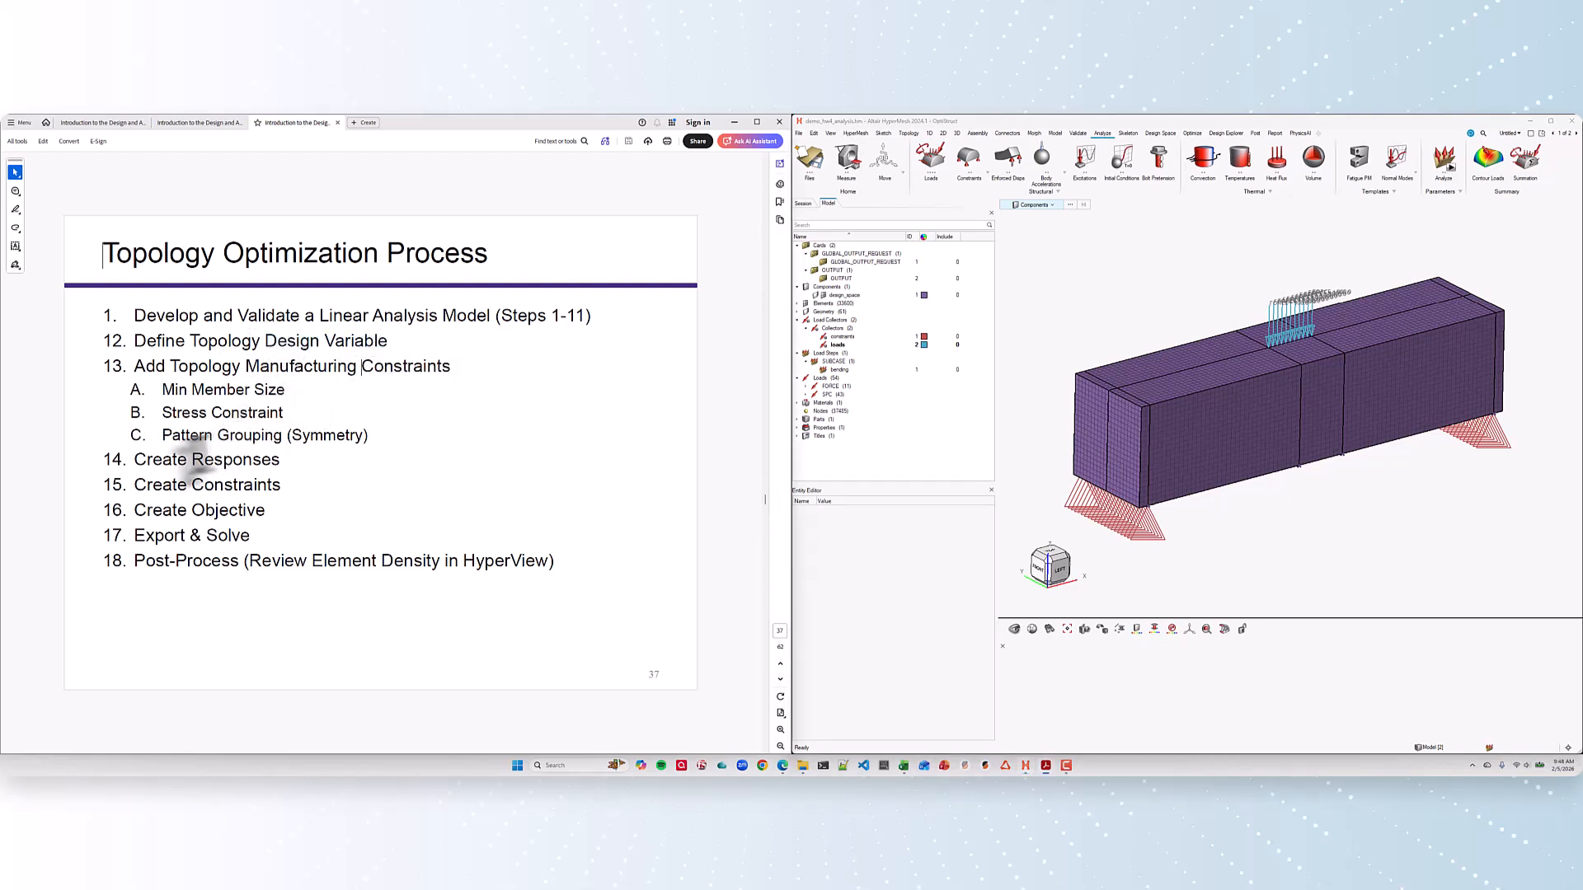
left_click_drag(192, 459, 279, 485)
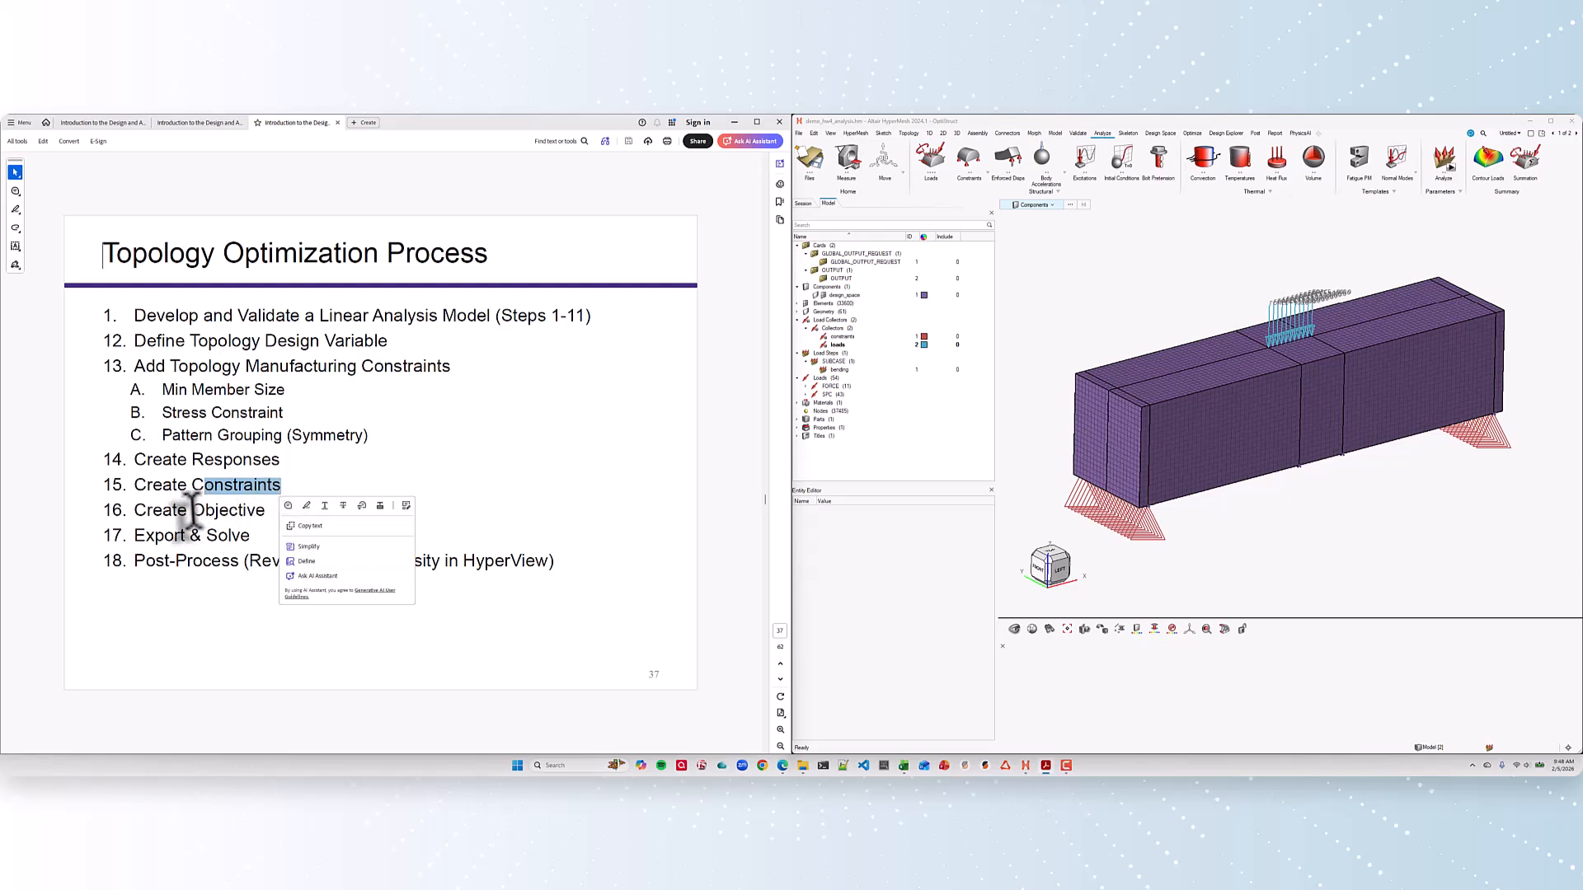
left_click_drag(192, 510, 261, 511)
left_click(254, 510)
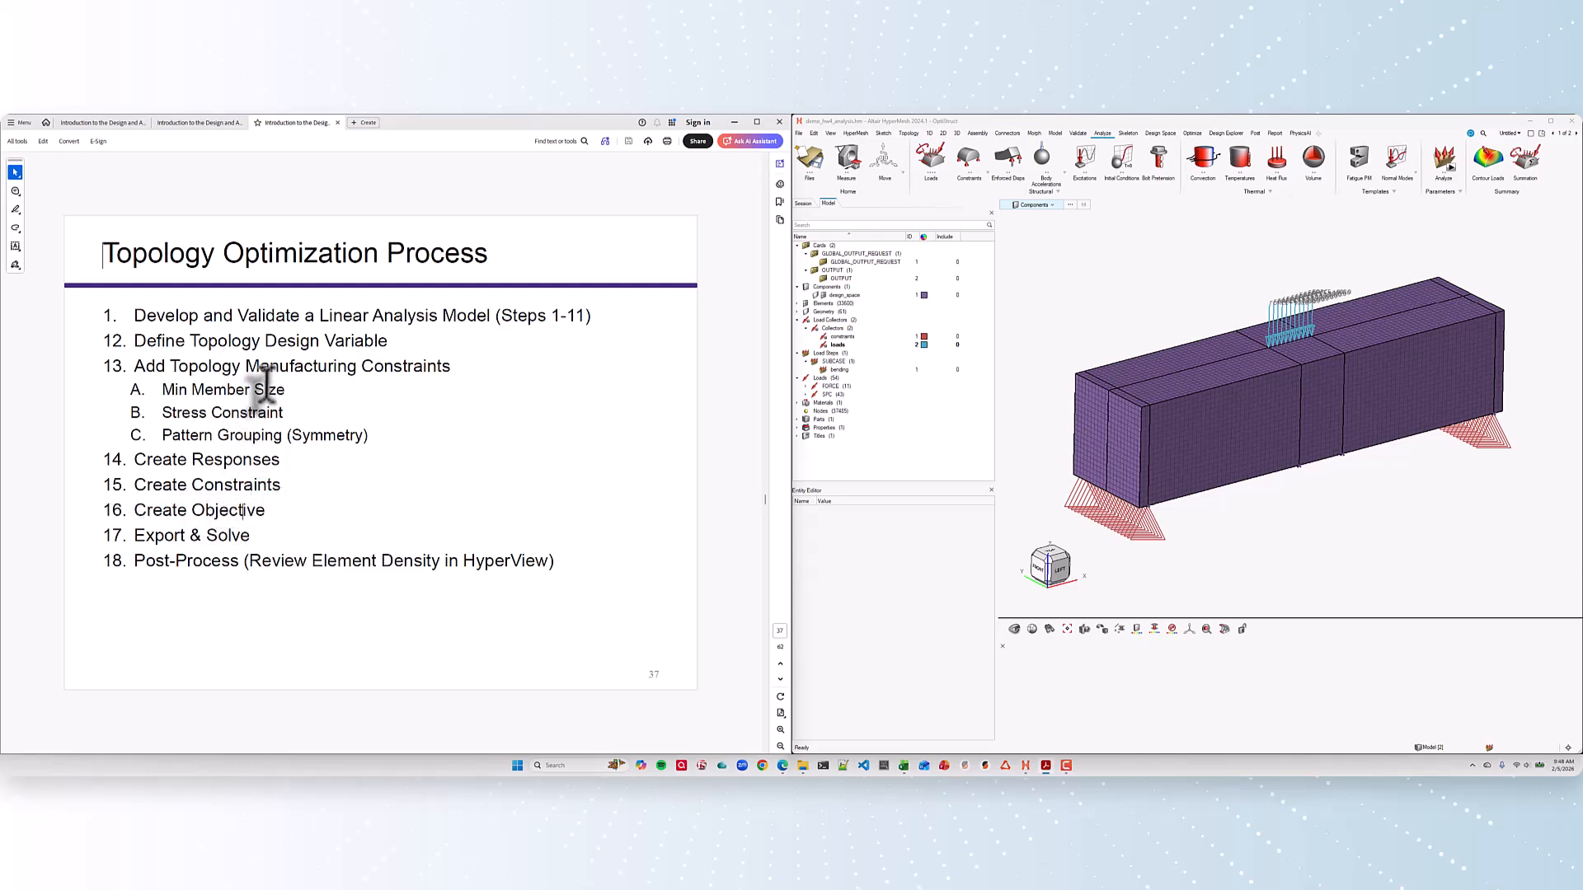
left_click_drag(245, 366, 451, 366)
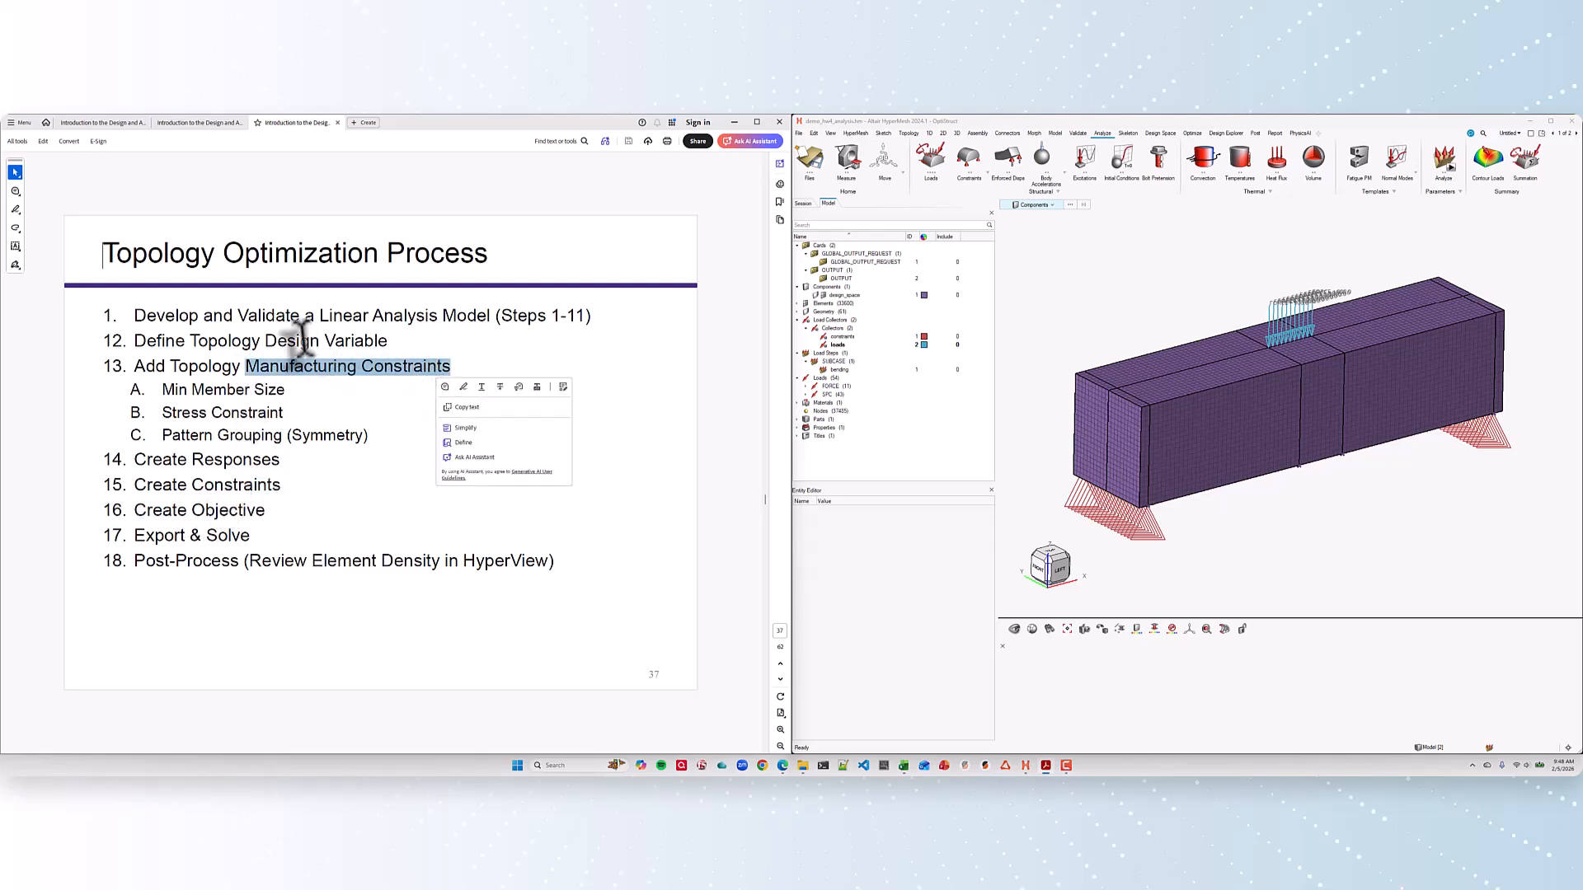
left_click_drag(265, 340, 388, 341)
left_click(346, 360)
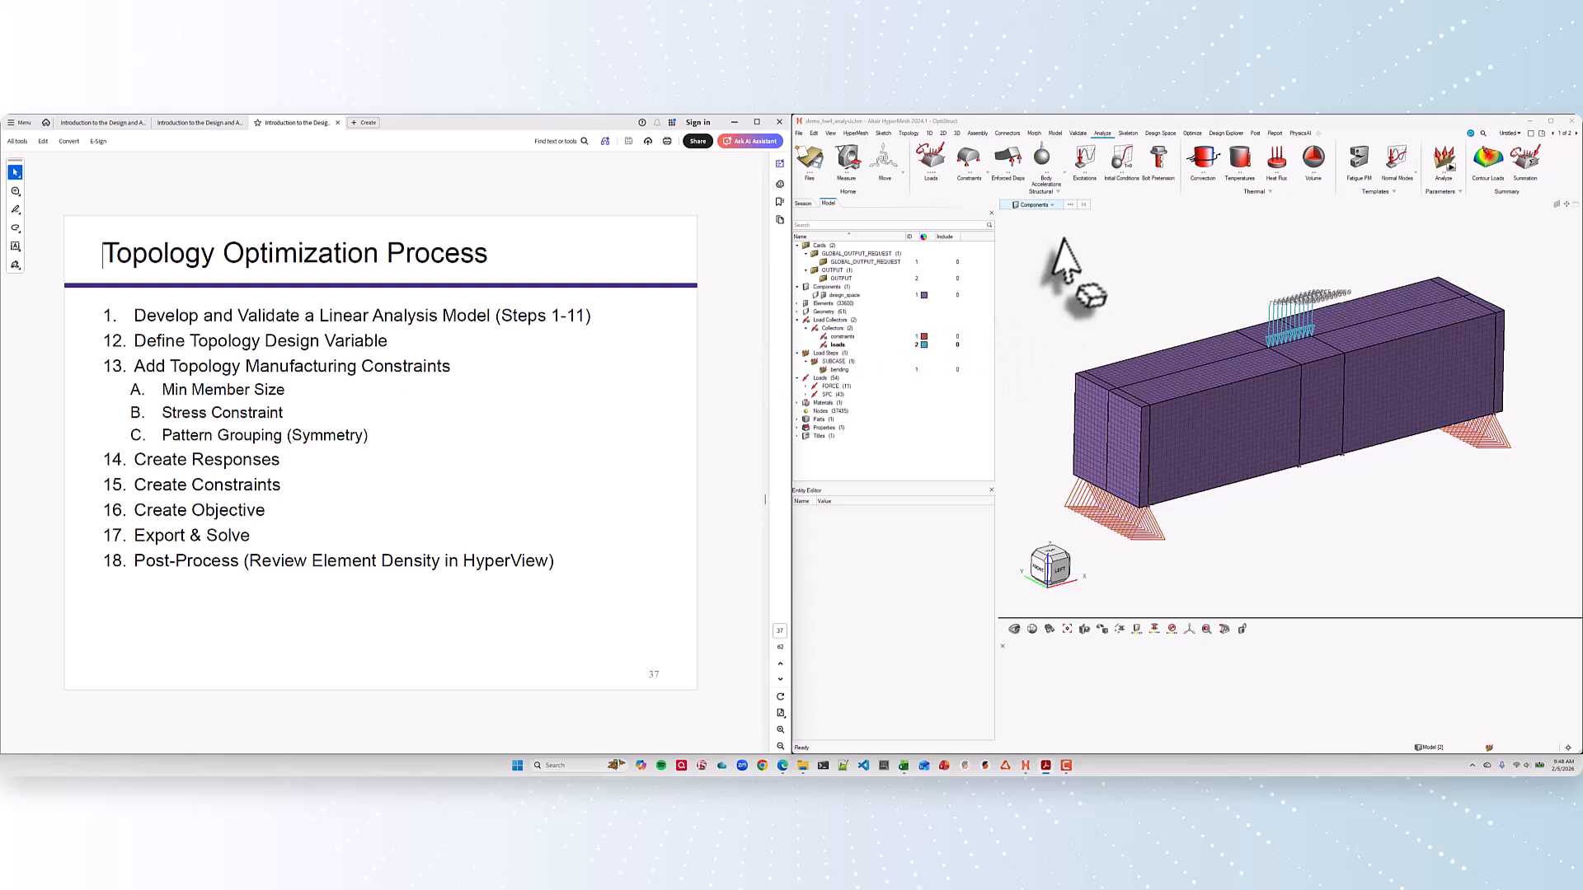
Step: Create a topology design variable named topo with property type PSOLID and assign the beam's solid property to it
left_click(1192, 132)
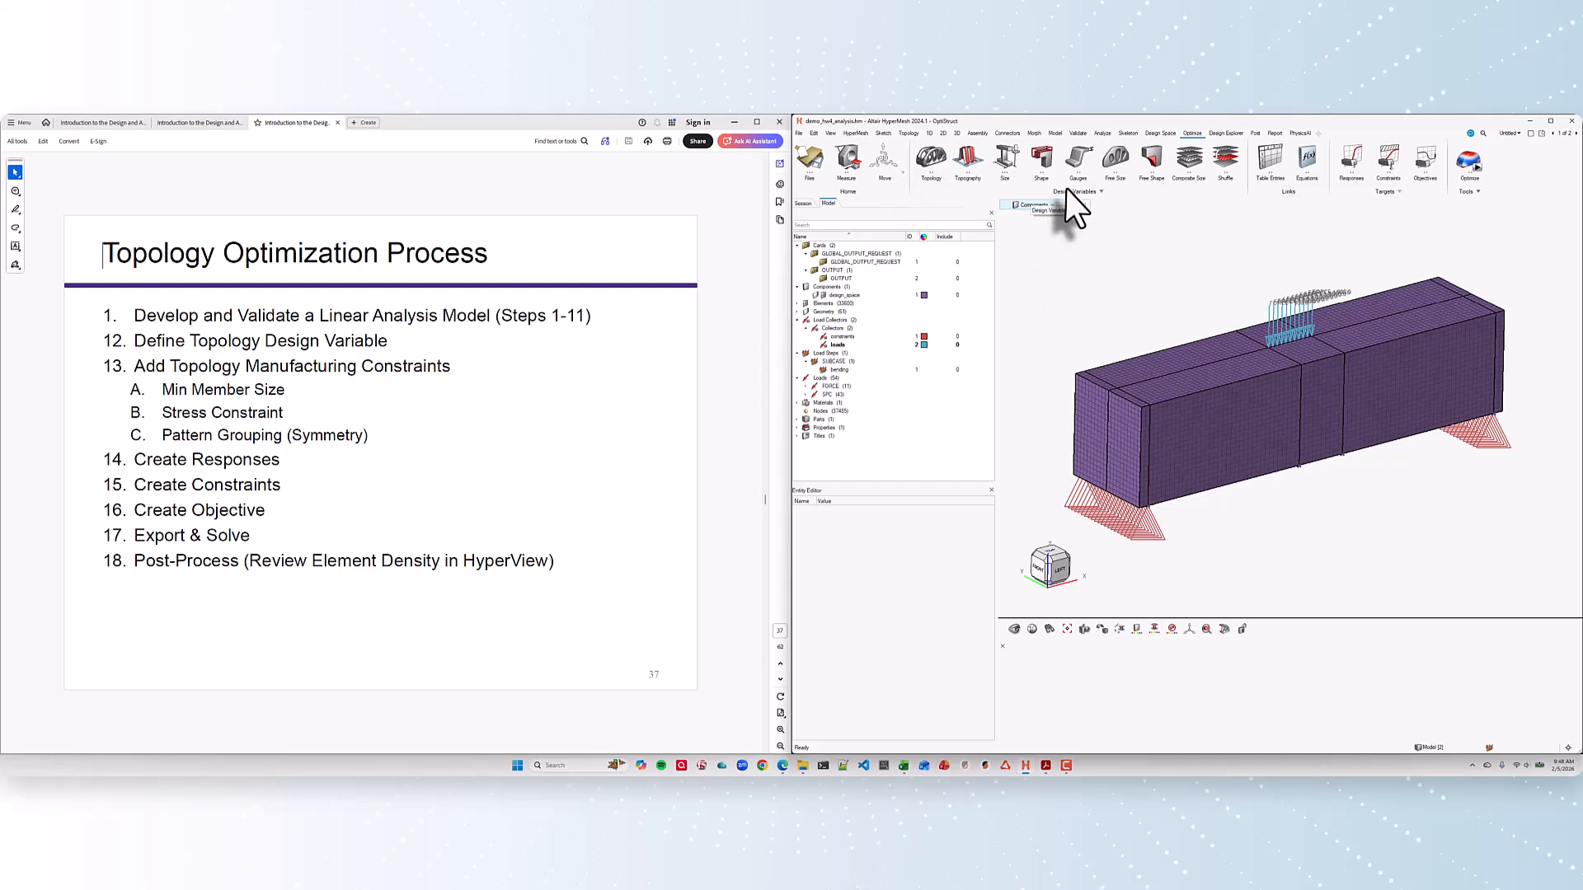
left_click(921, 159)
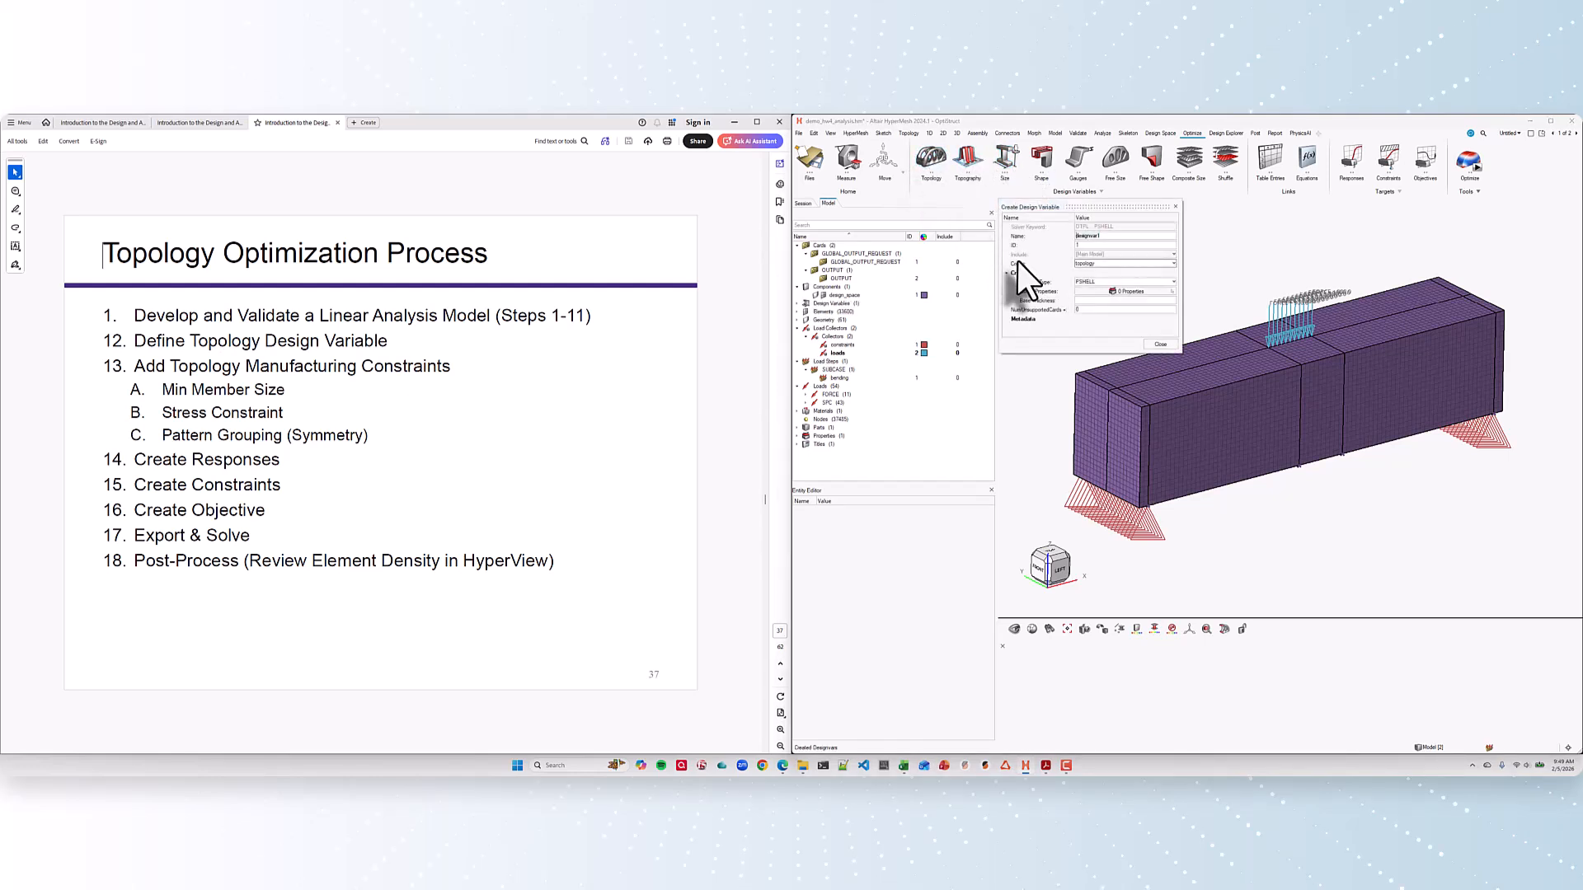
type("topo")
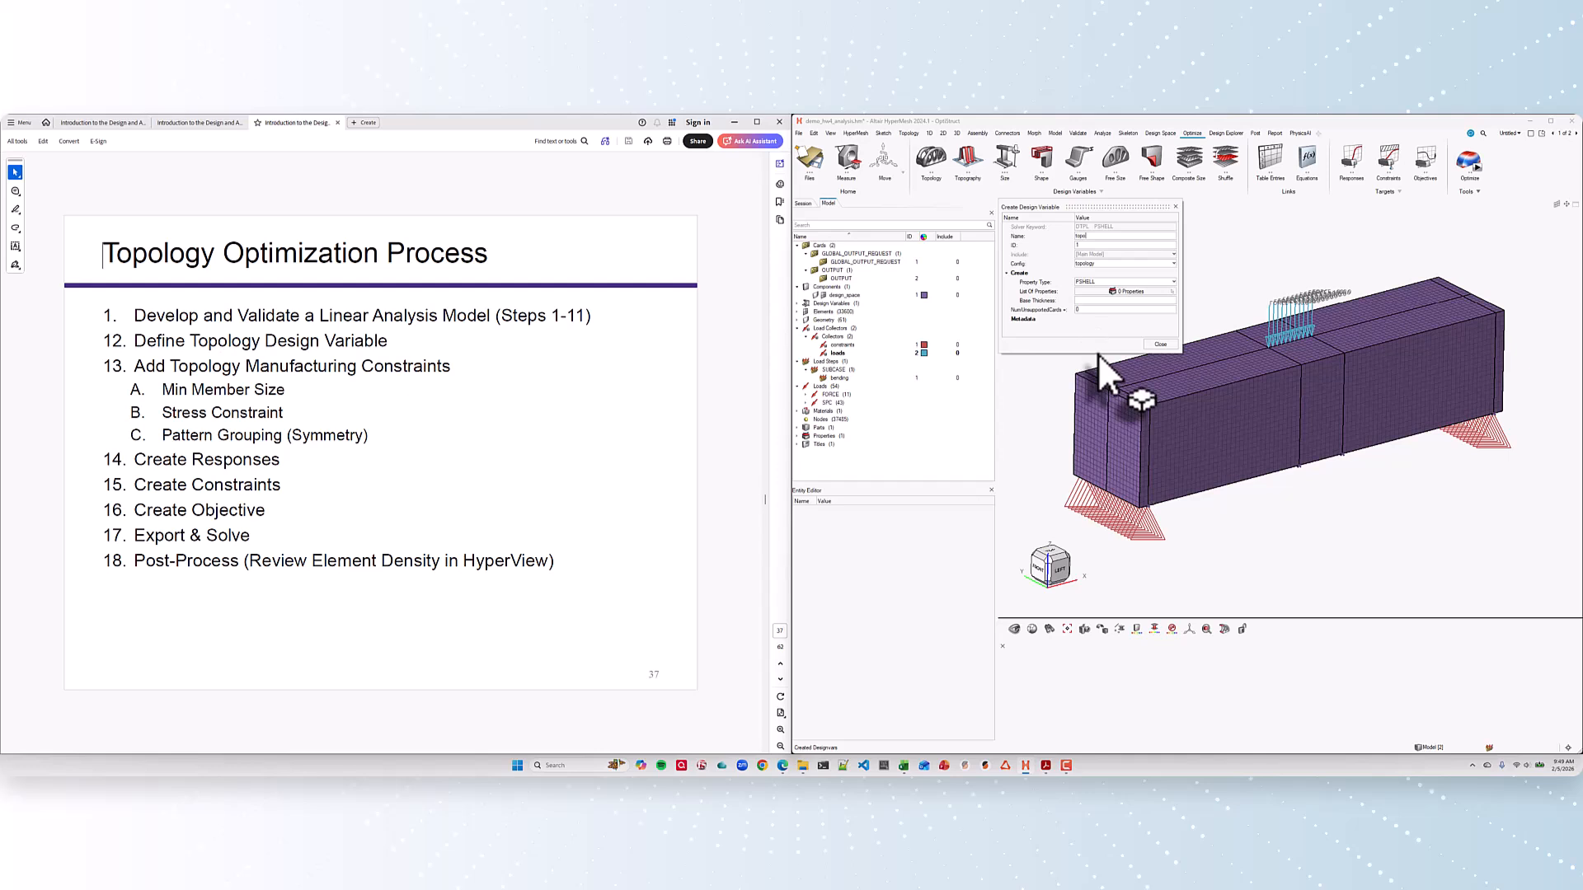
left_click_drag(1097, 352, 1096, 458)
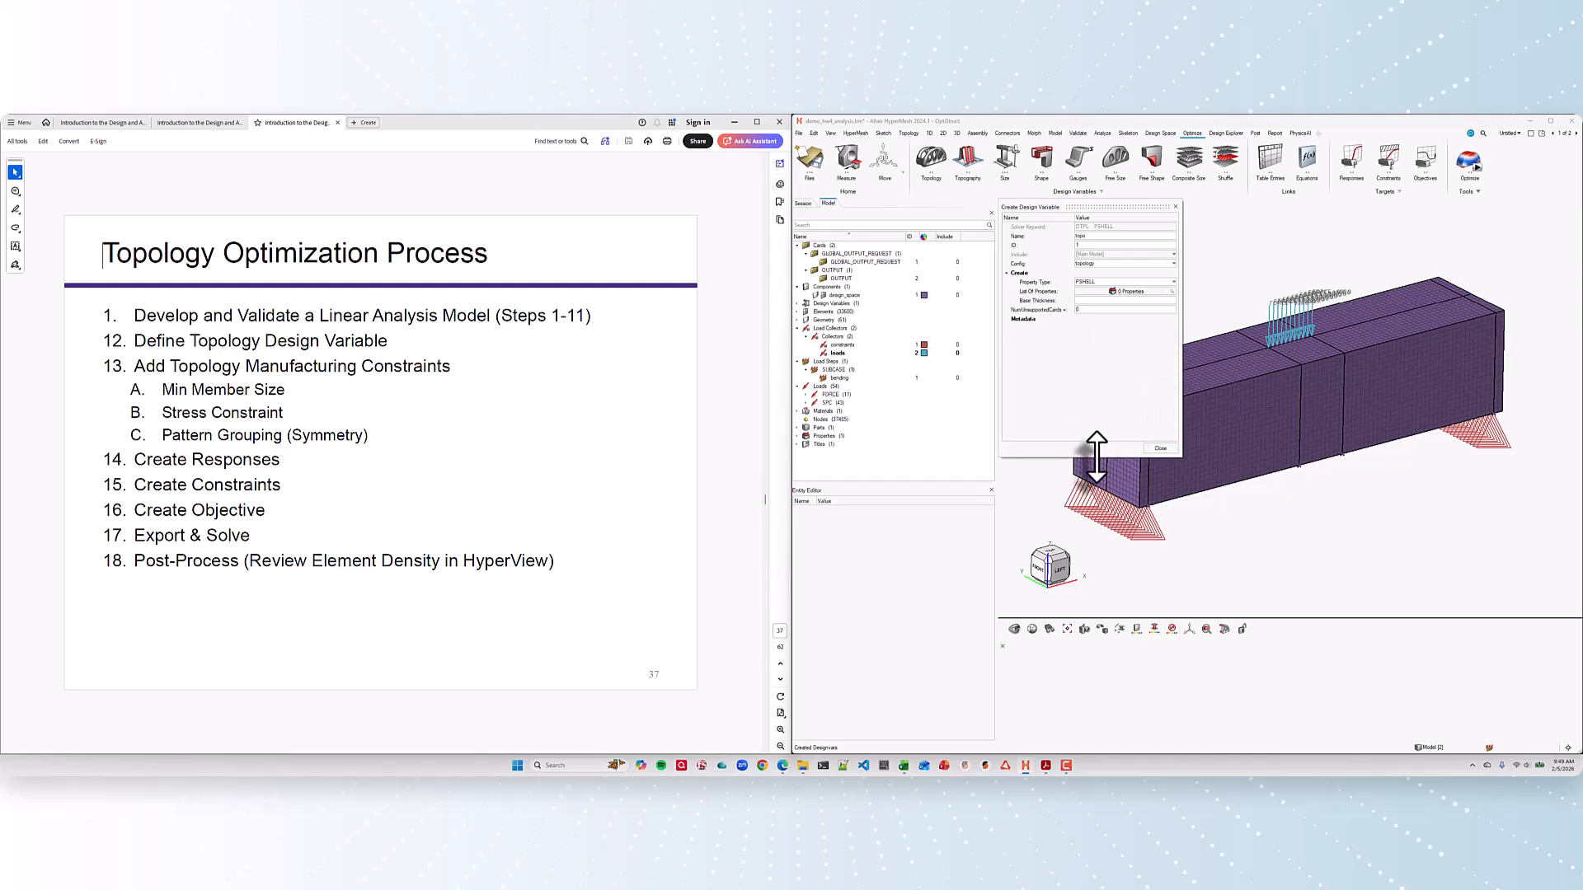
left_click(1096, 282)
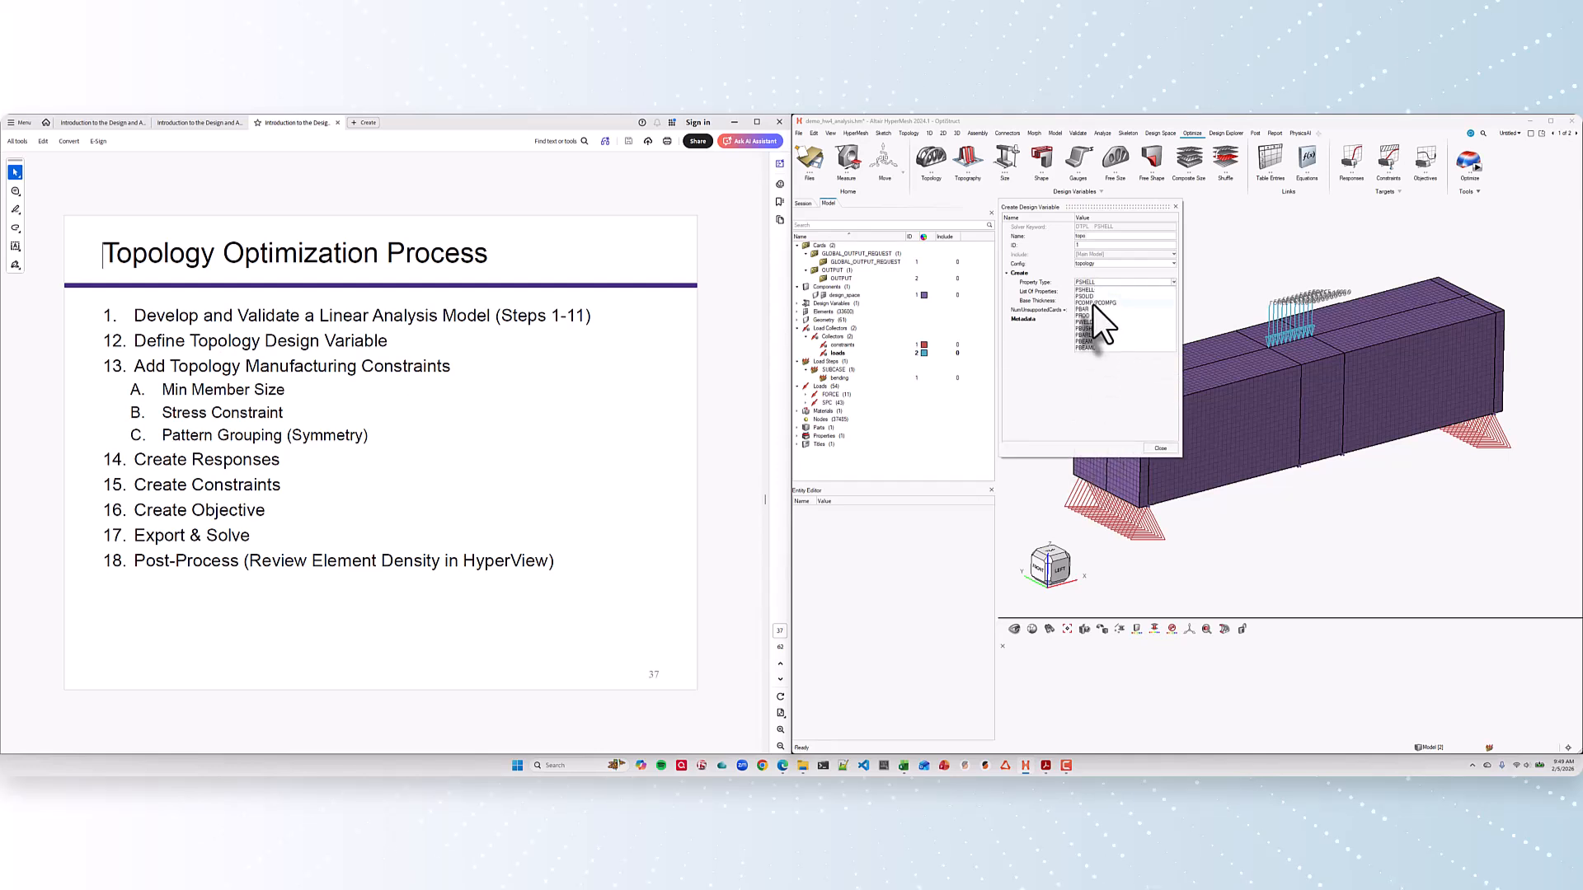
left_click(1090, 296)
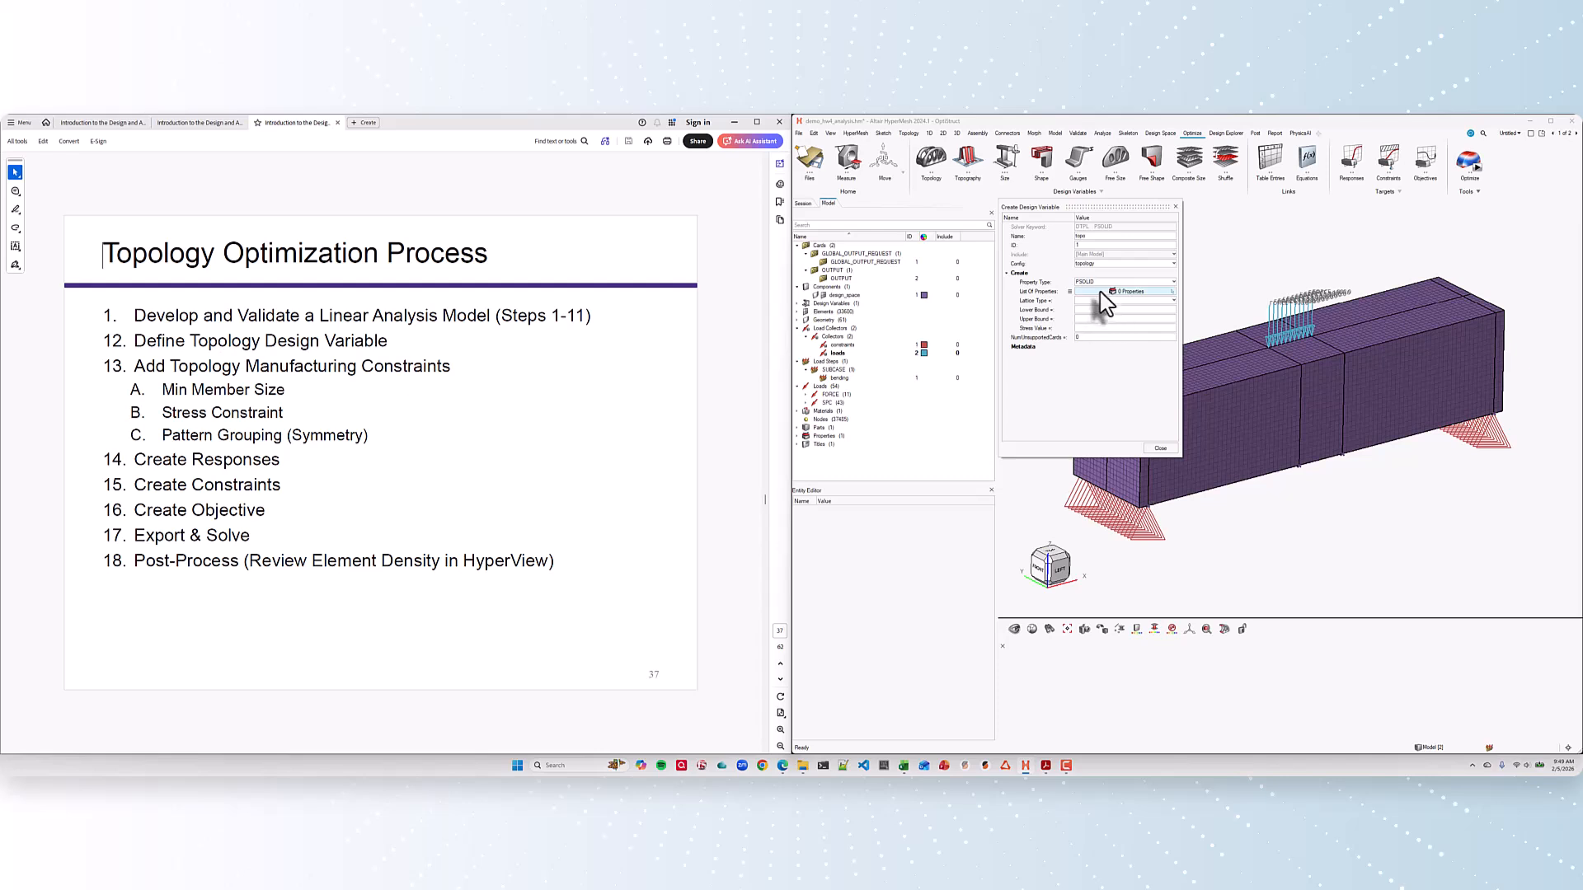
left_click(1102, 293)
left_click(1138, 300)
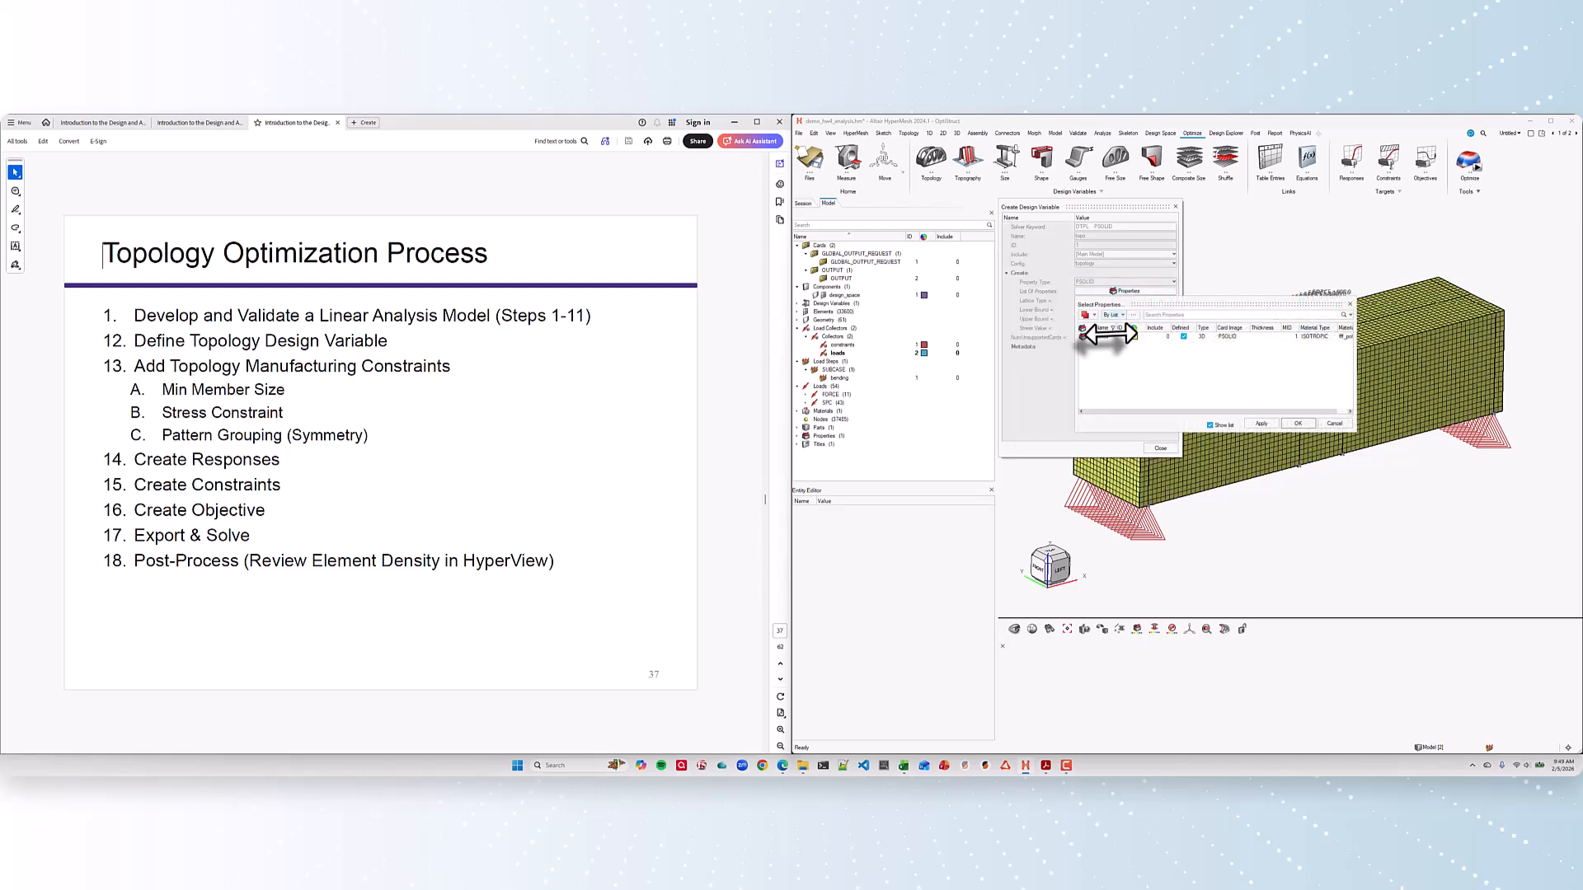
left_click(1298, 423)
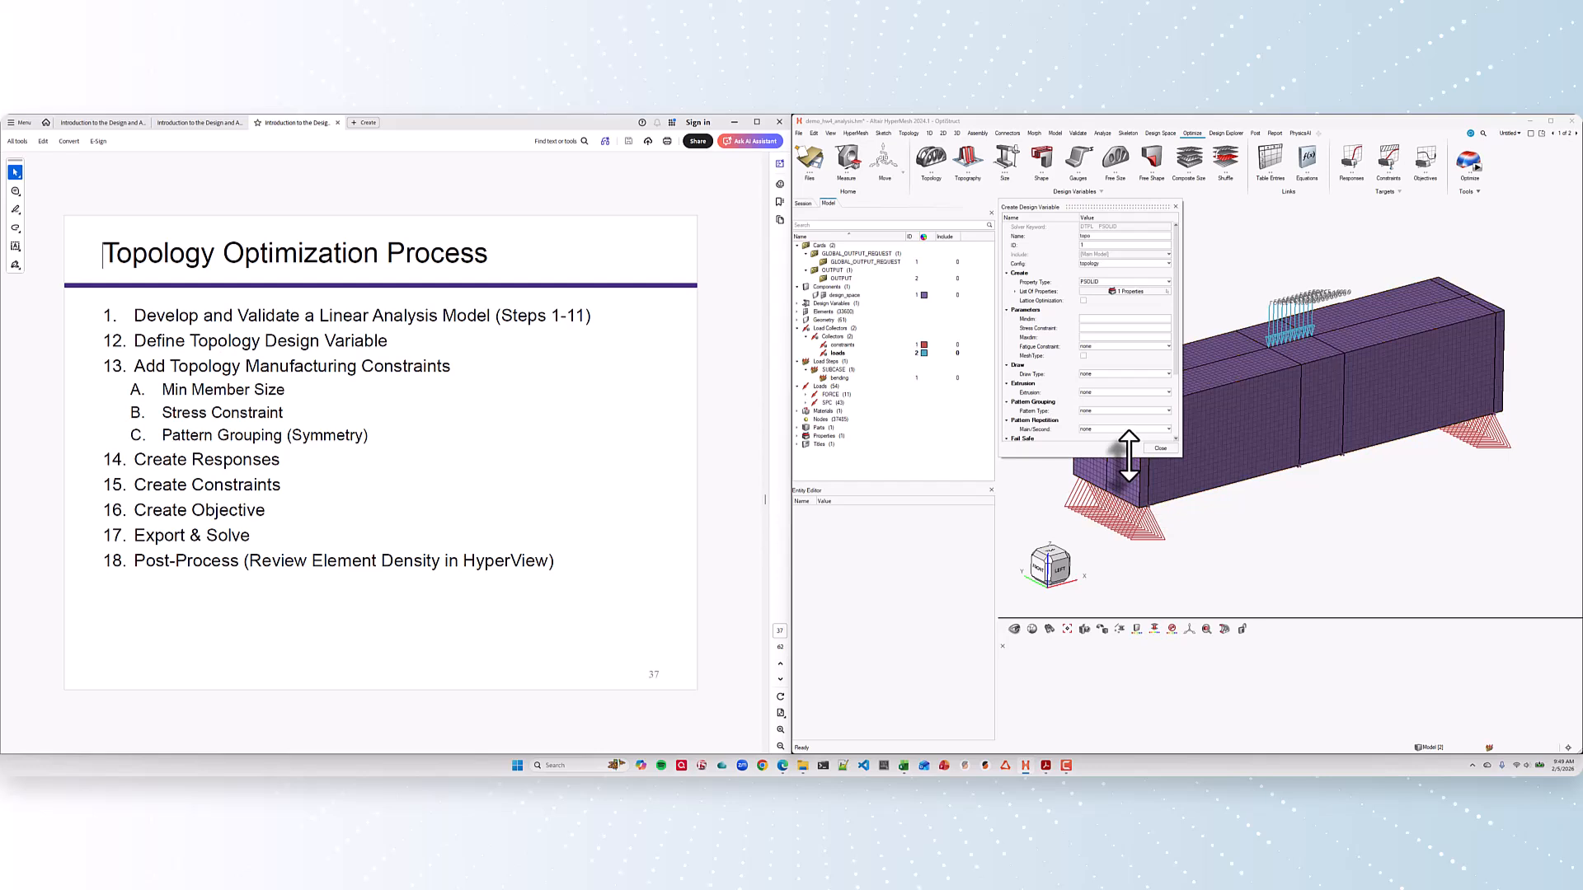
Step: Enlarge the design variable dialog to show all its parameters and set the draw type to split
left_click_drag(1133, 453, 1133, 536)
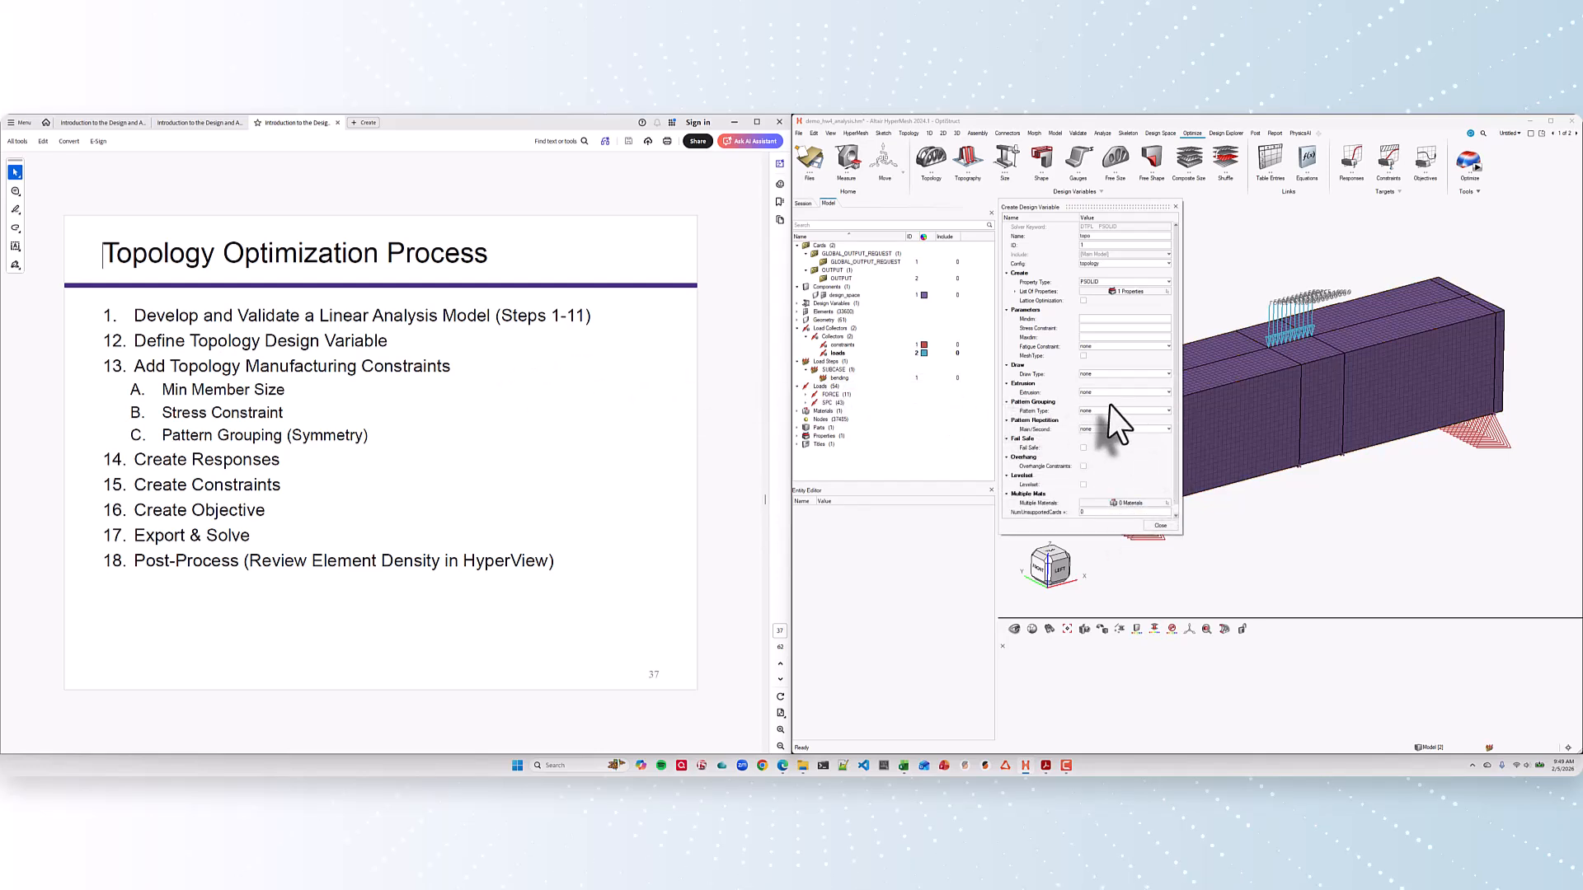
right_click_drag(1245, 443, 1322, 425)
scroll(1337, 422, "down", 2)
scroll(1323, 423, "down", 2)
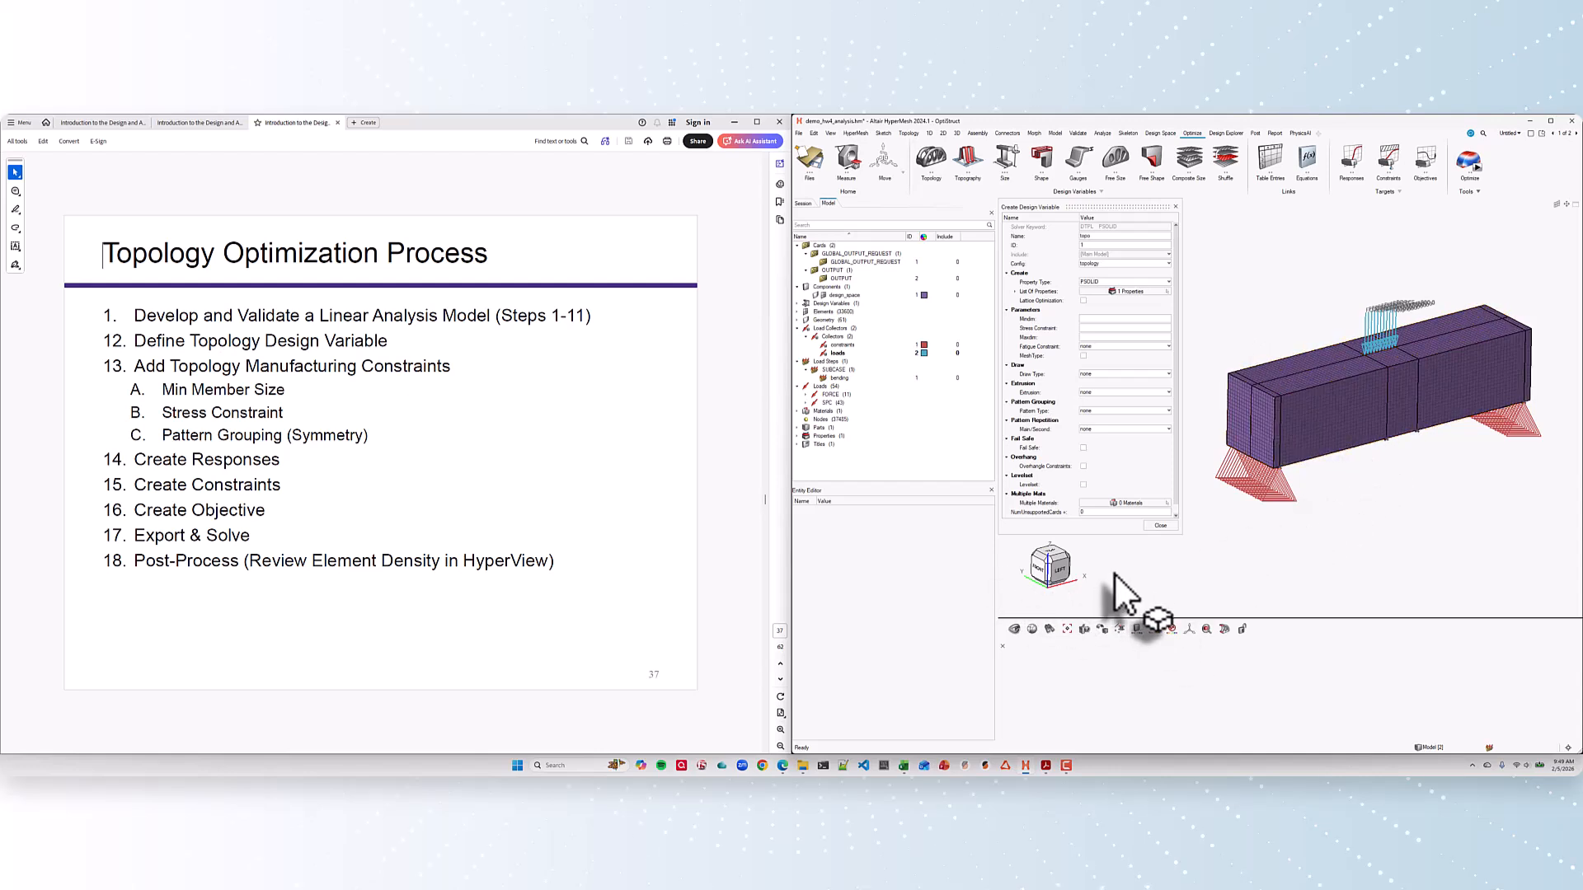
left_click(1104, 376)
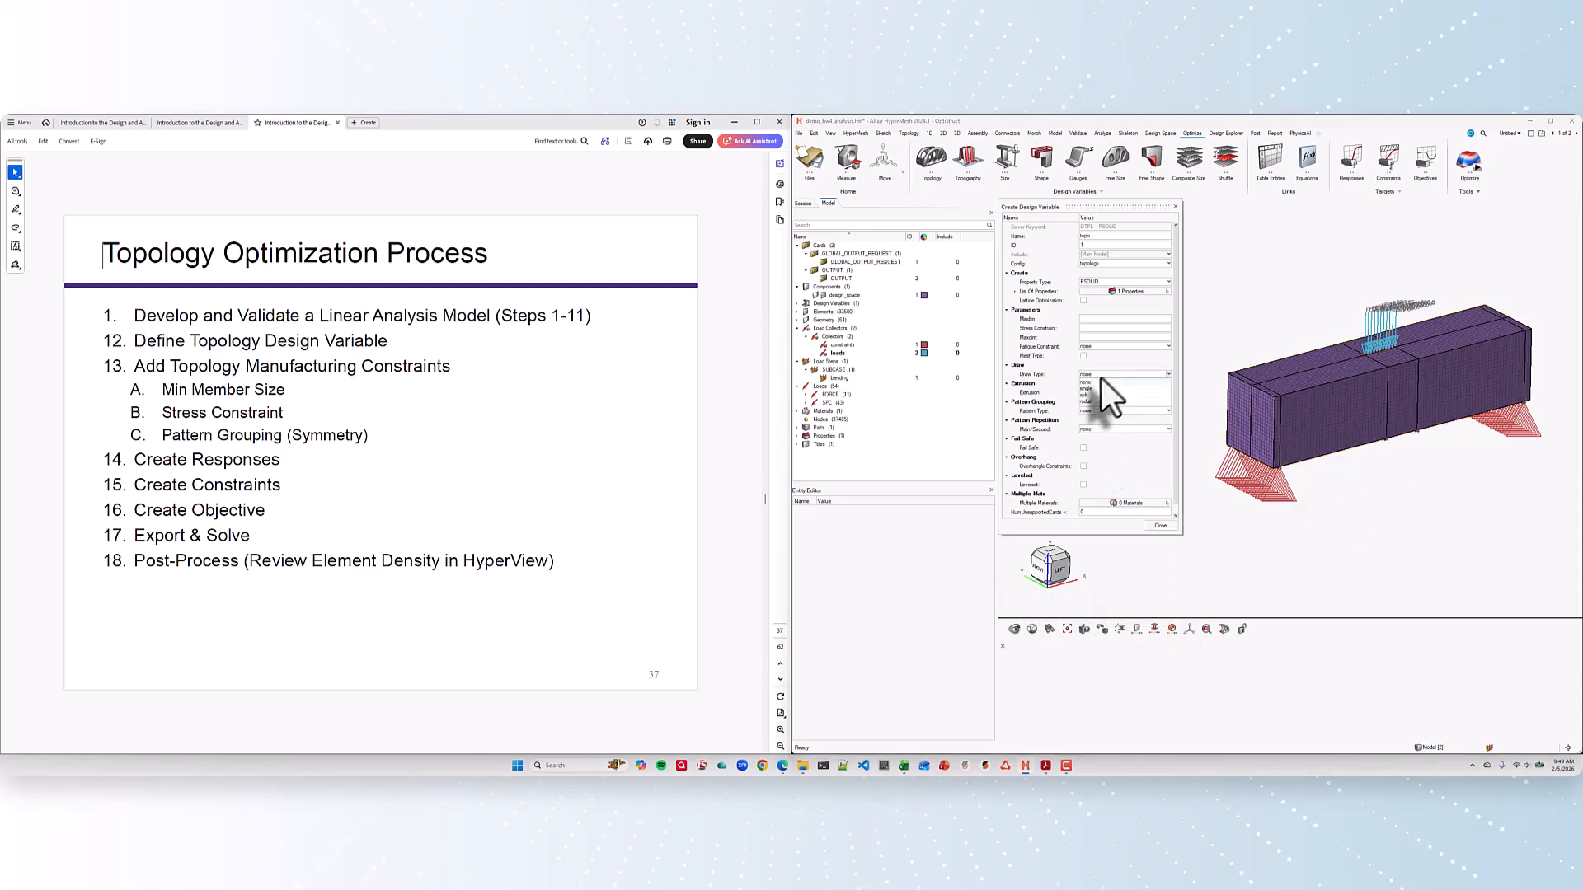
left_click(1094, 394)
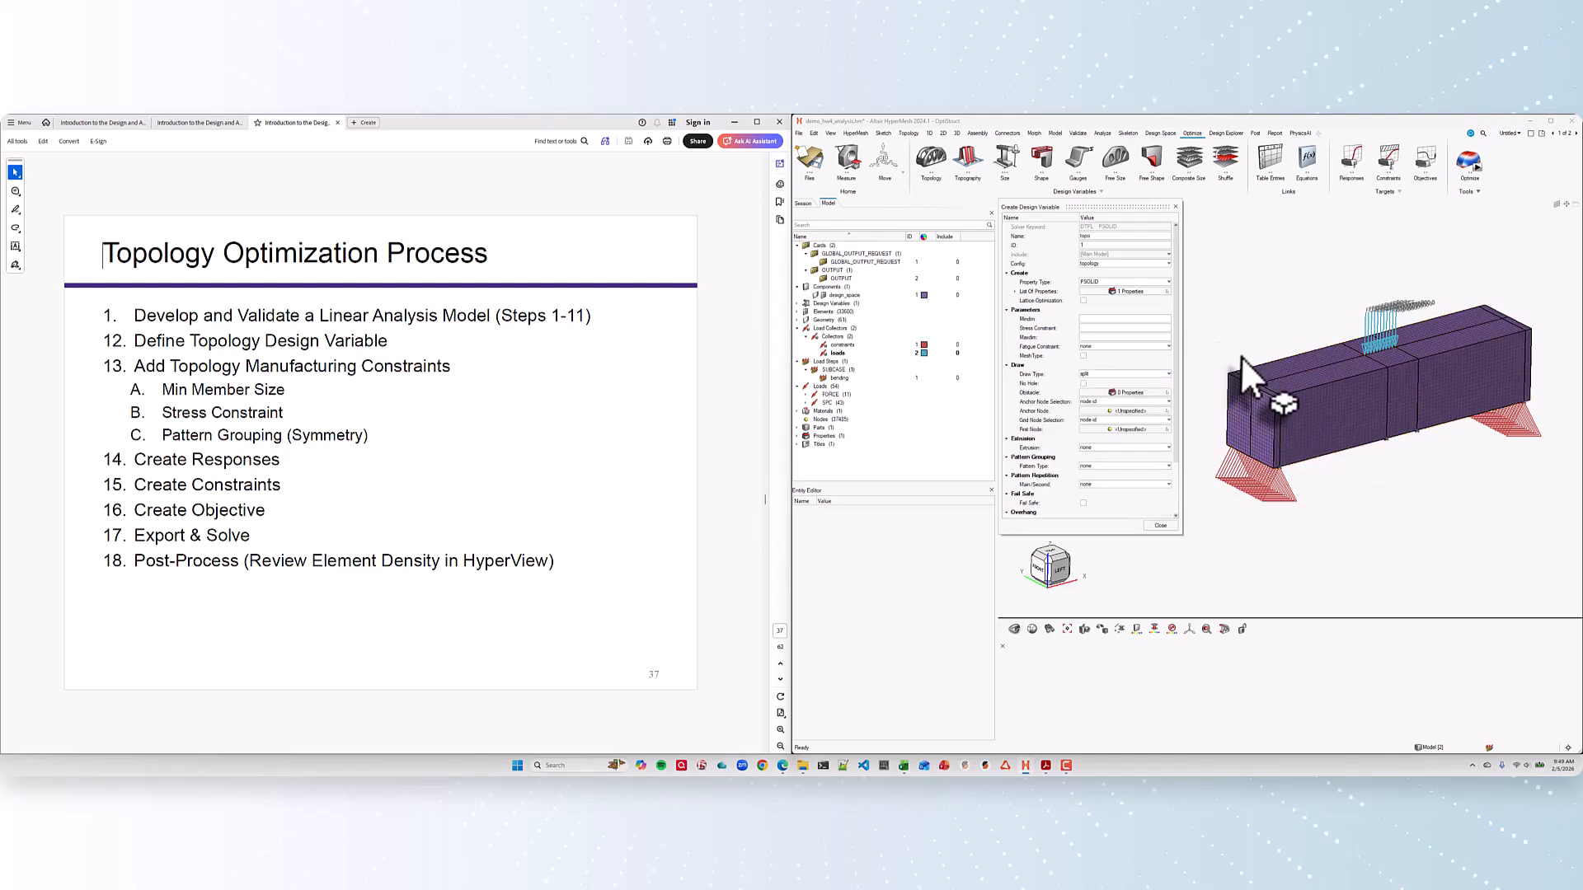
Step: Assign the node at the middle of the near end face's lower edge as the split draw's anchor node
left_click(1137, 413)
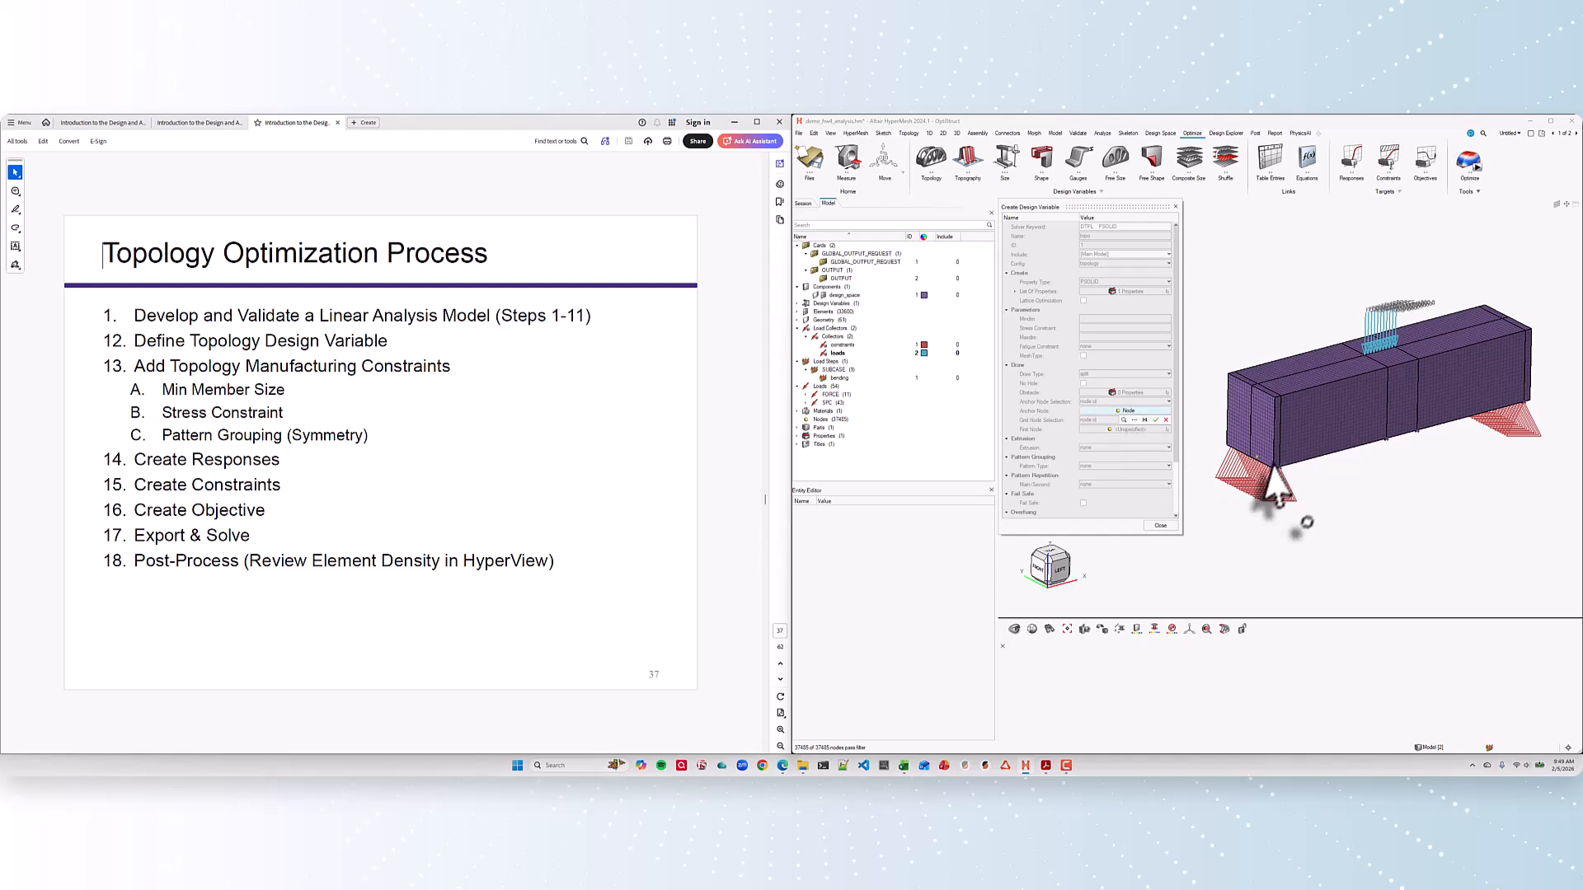
scroll(1267, 441, "up", 5)
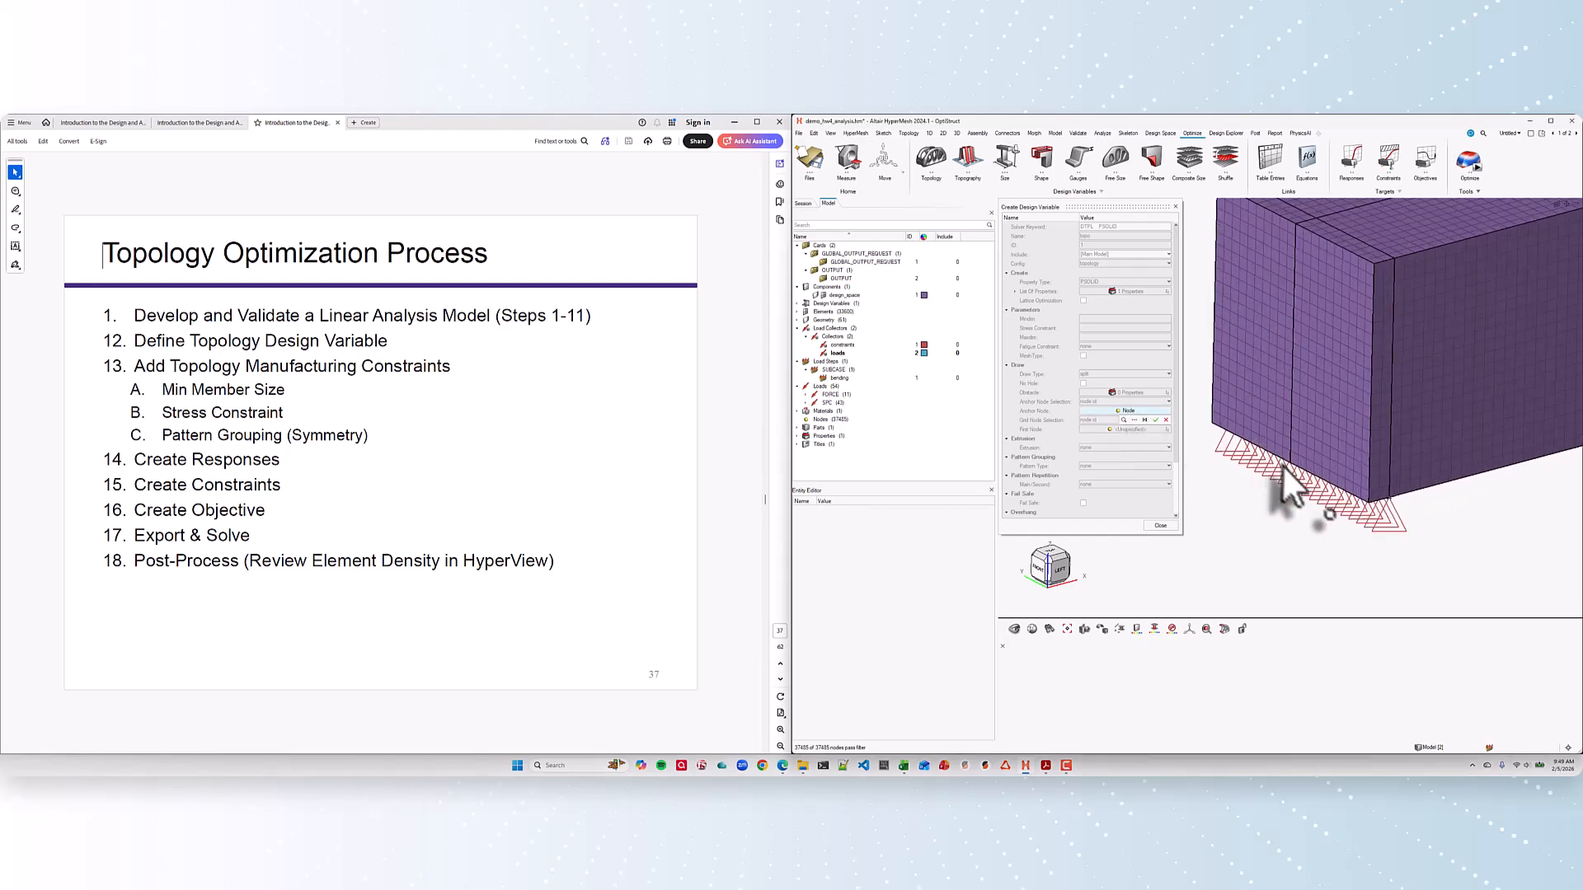
left_click(1289, 464)
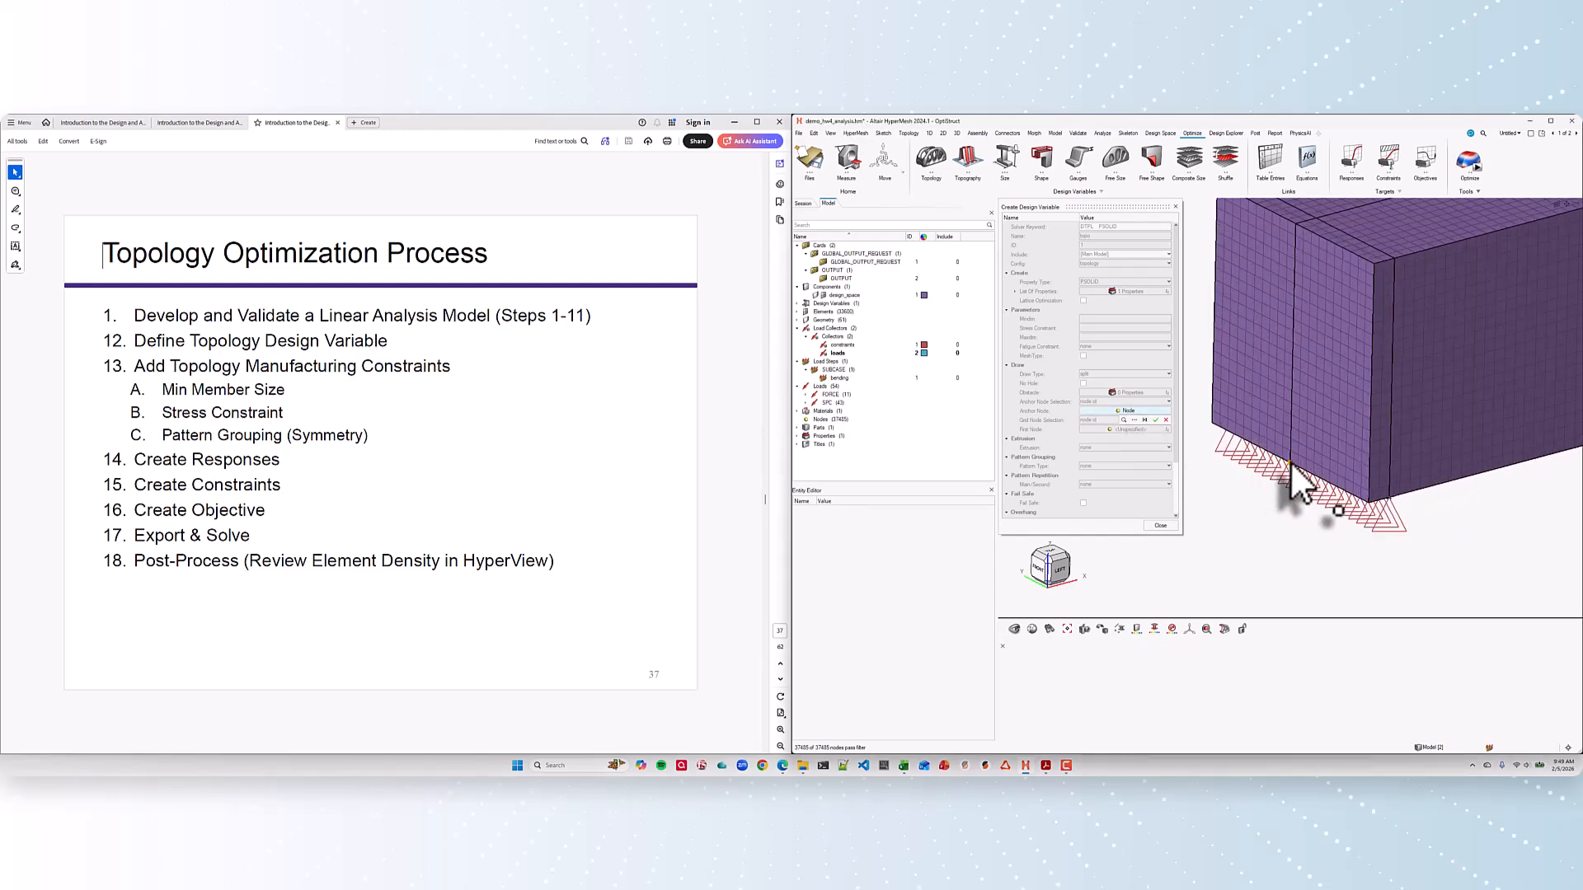
left_click(1156, 419)
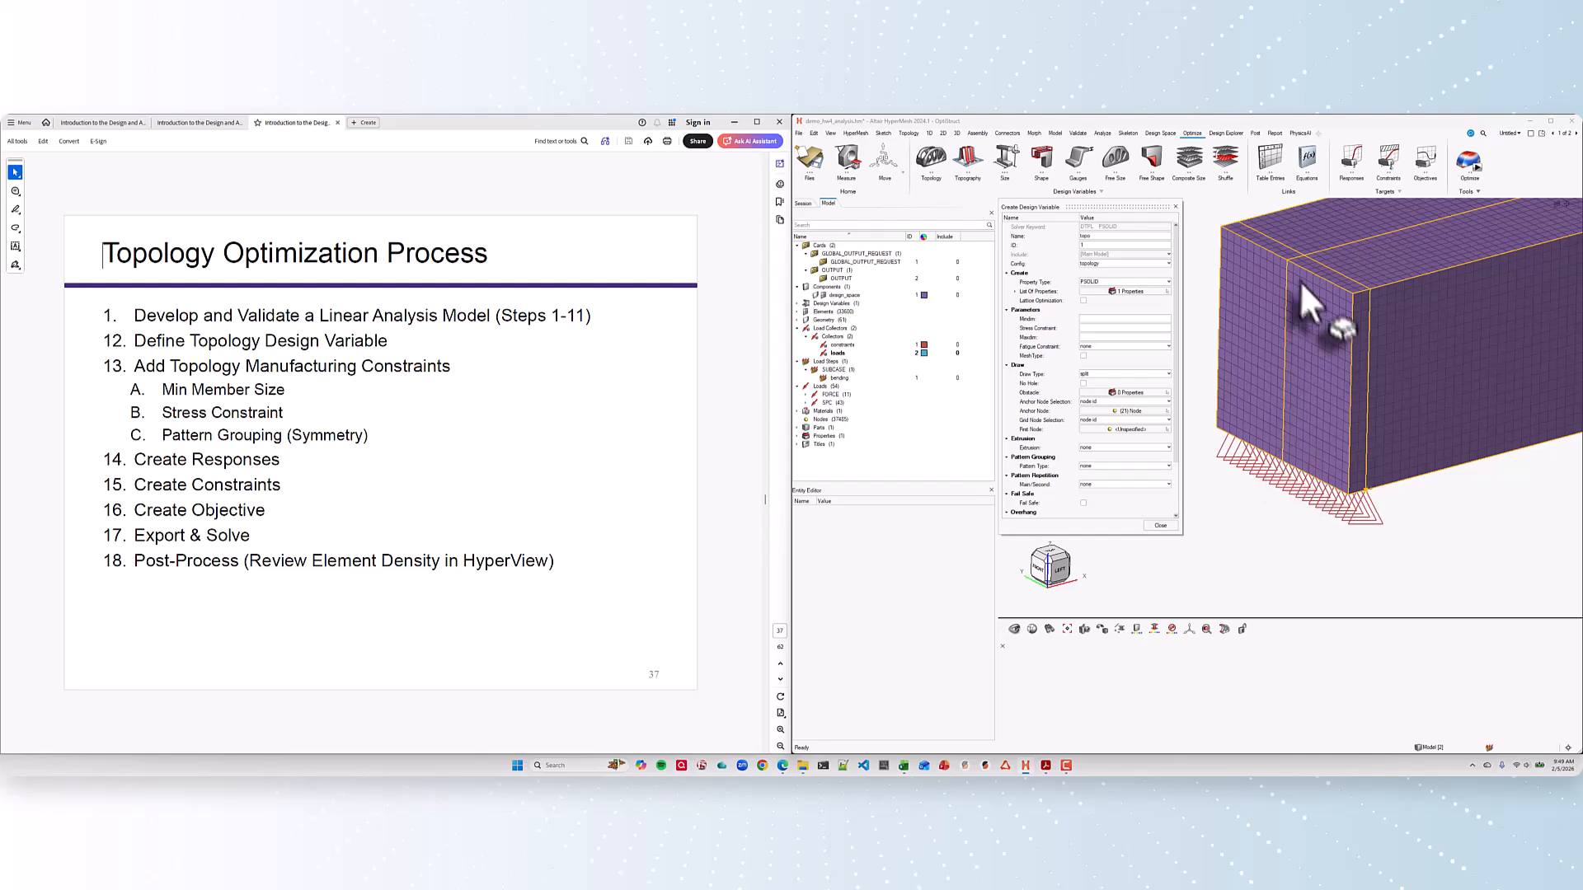
Step: Assign the near end face's lower corner node, away from the visible long side, as the split draw's first node and finish the design variable
left_click(1131, 429)
left_click(1216, 428)
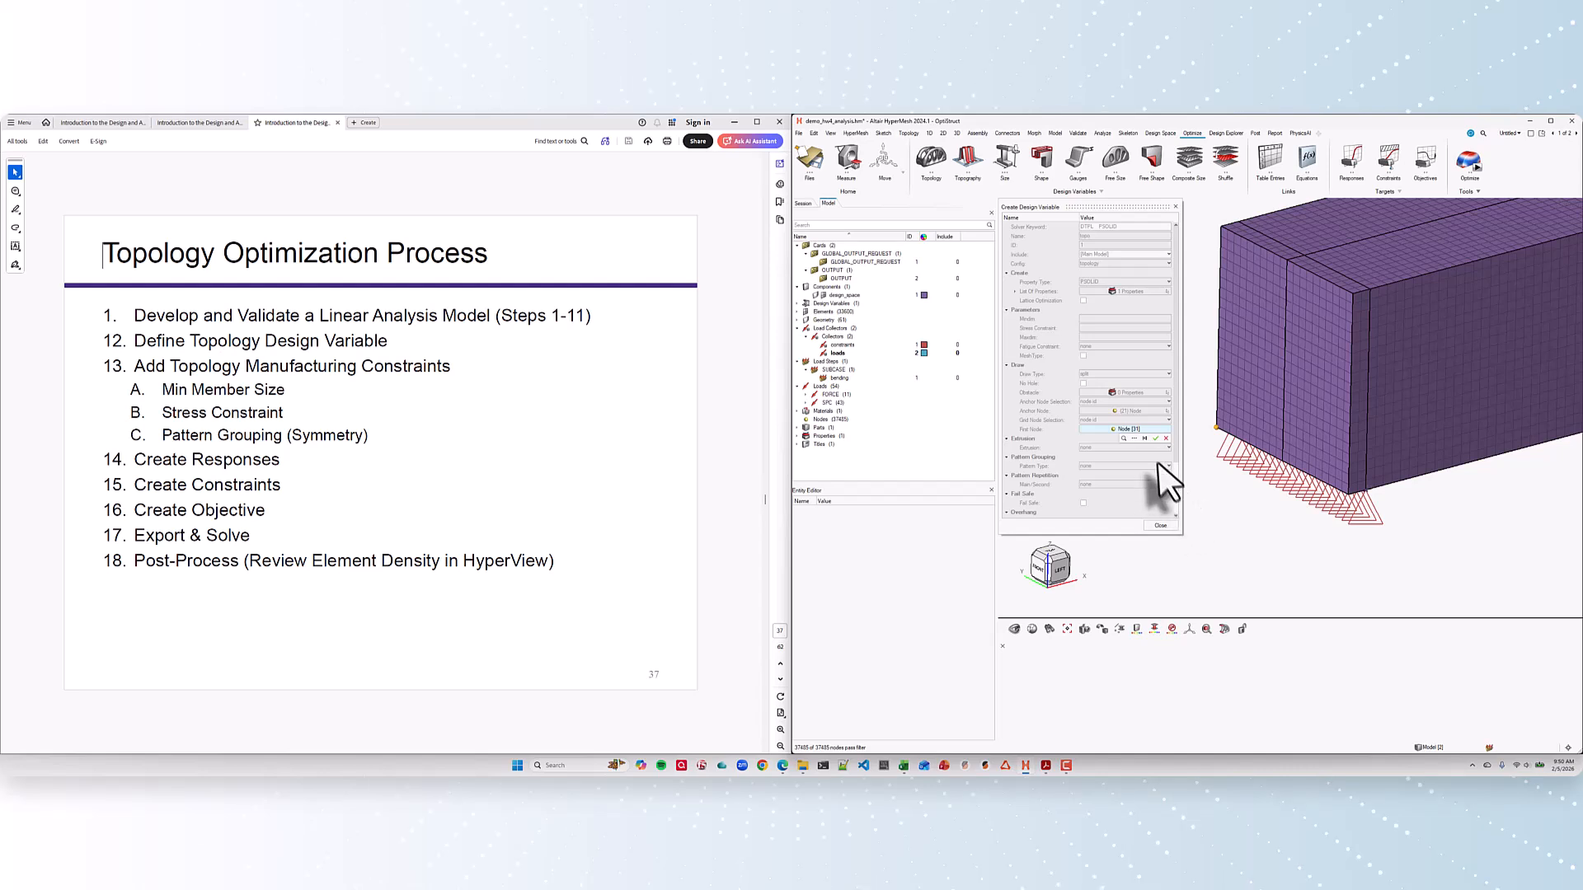
left_click(1154, 438)
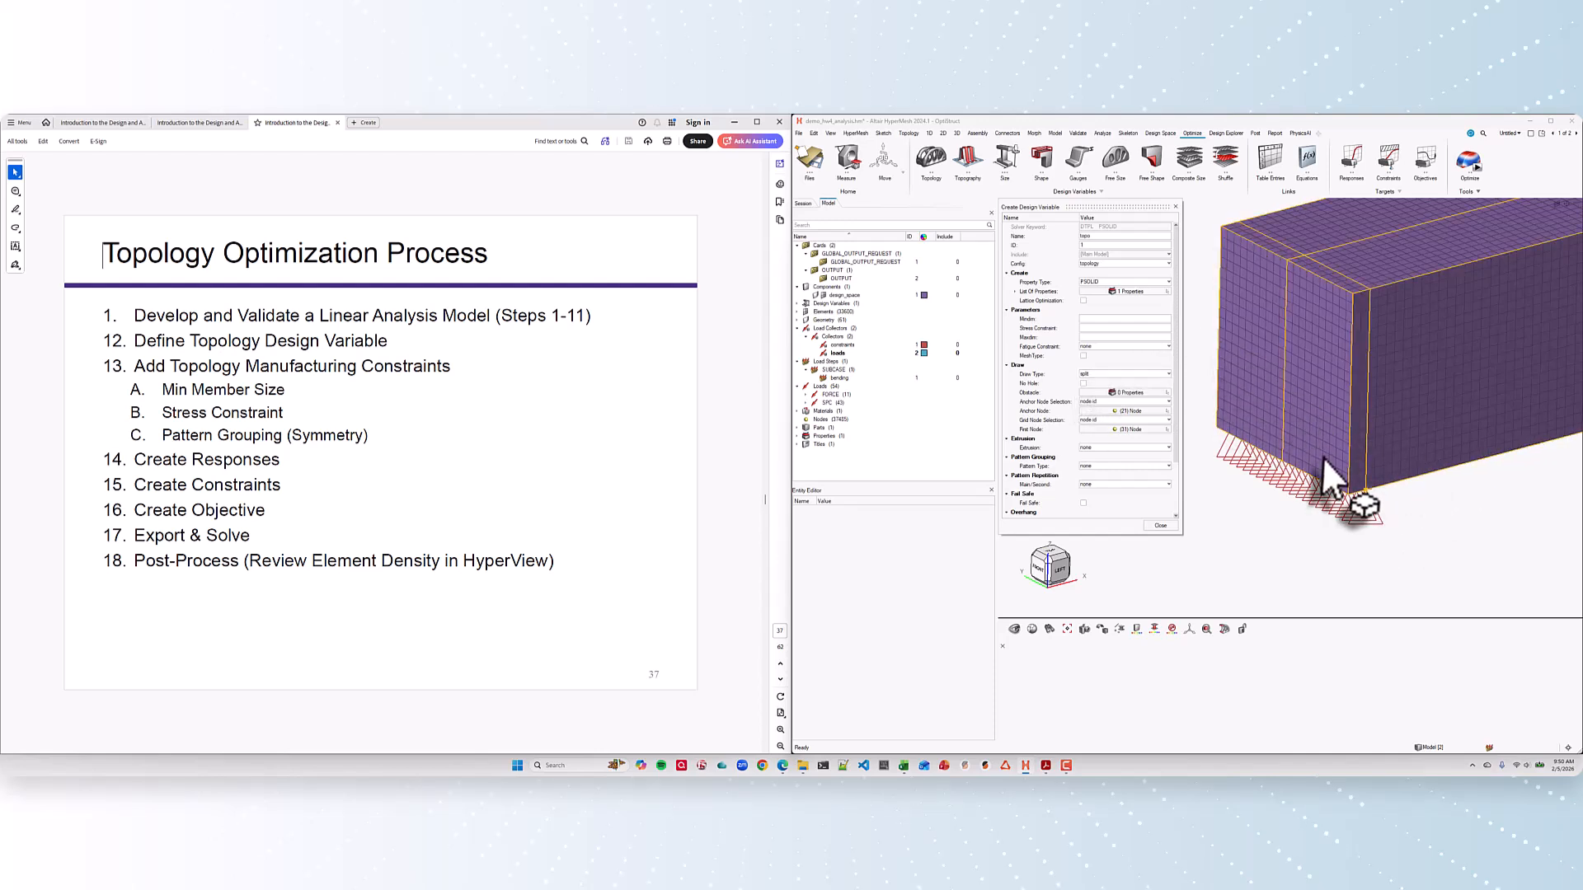
scroll(1320, 456, "down", 4)
middle_click_drag(1299, 483, 1191, 531)
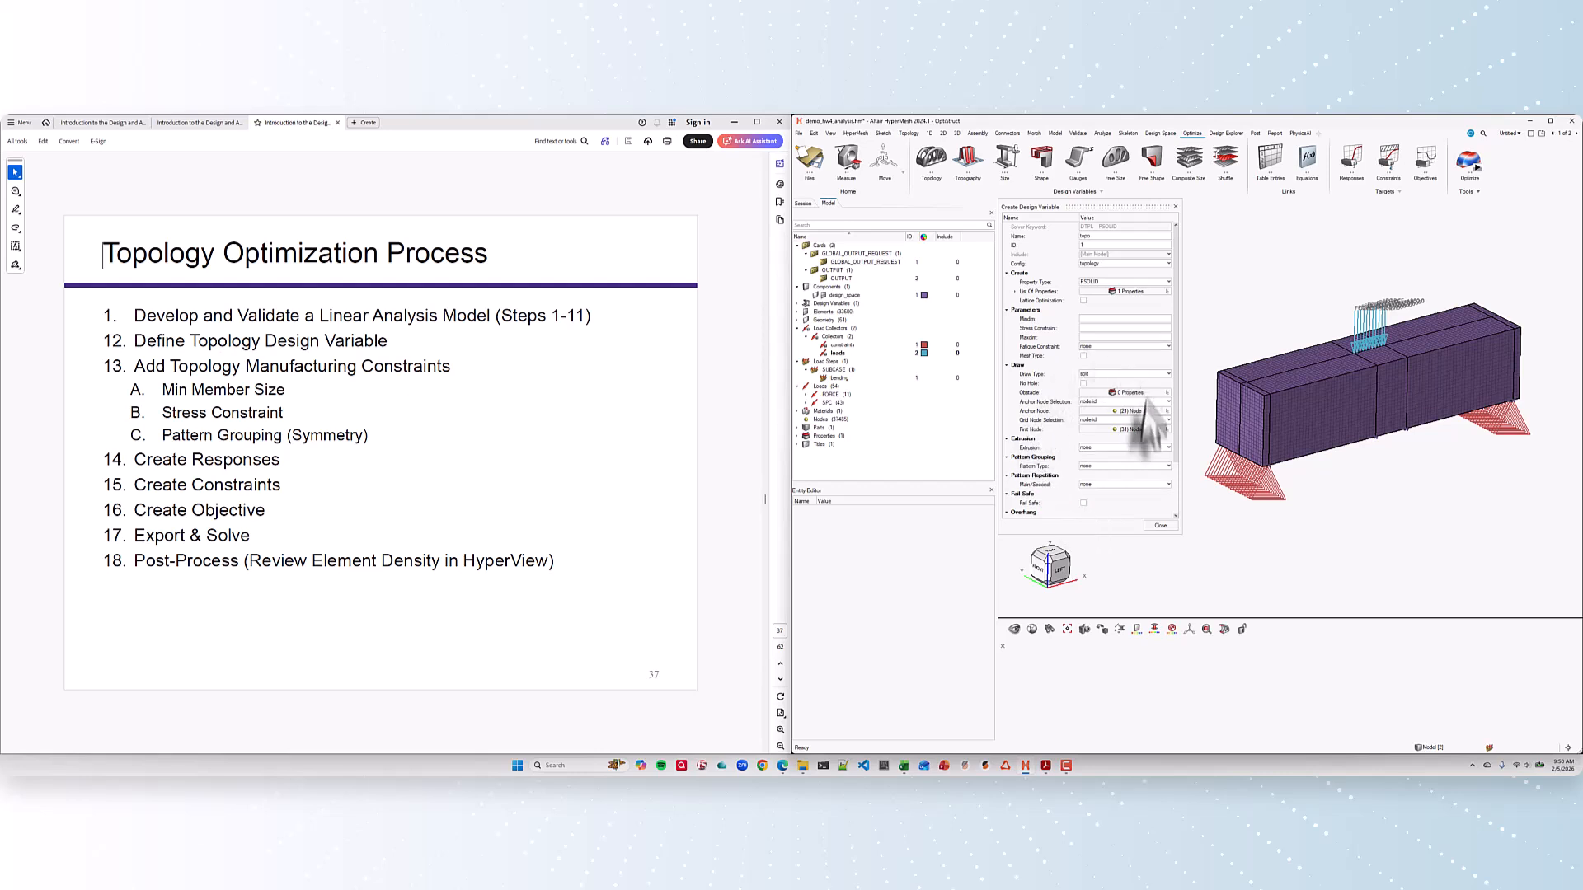
mouse_move(1075, 394)
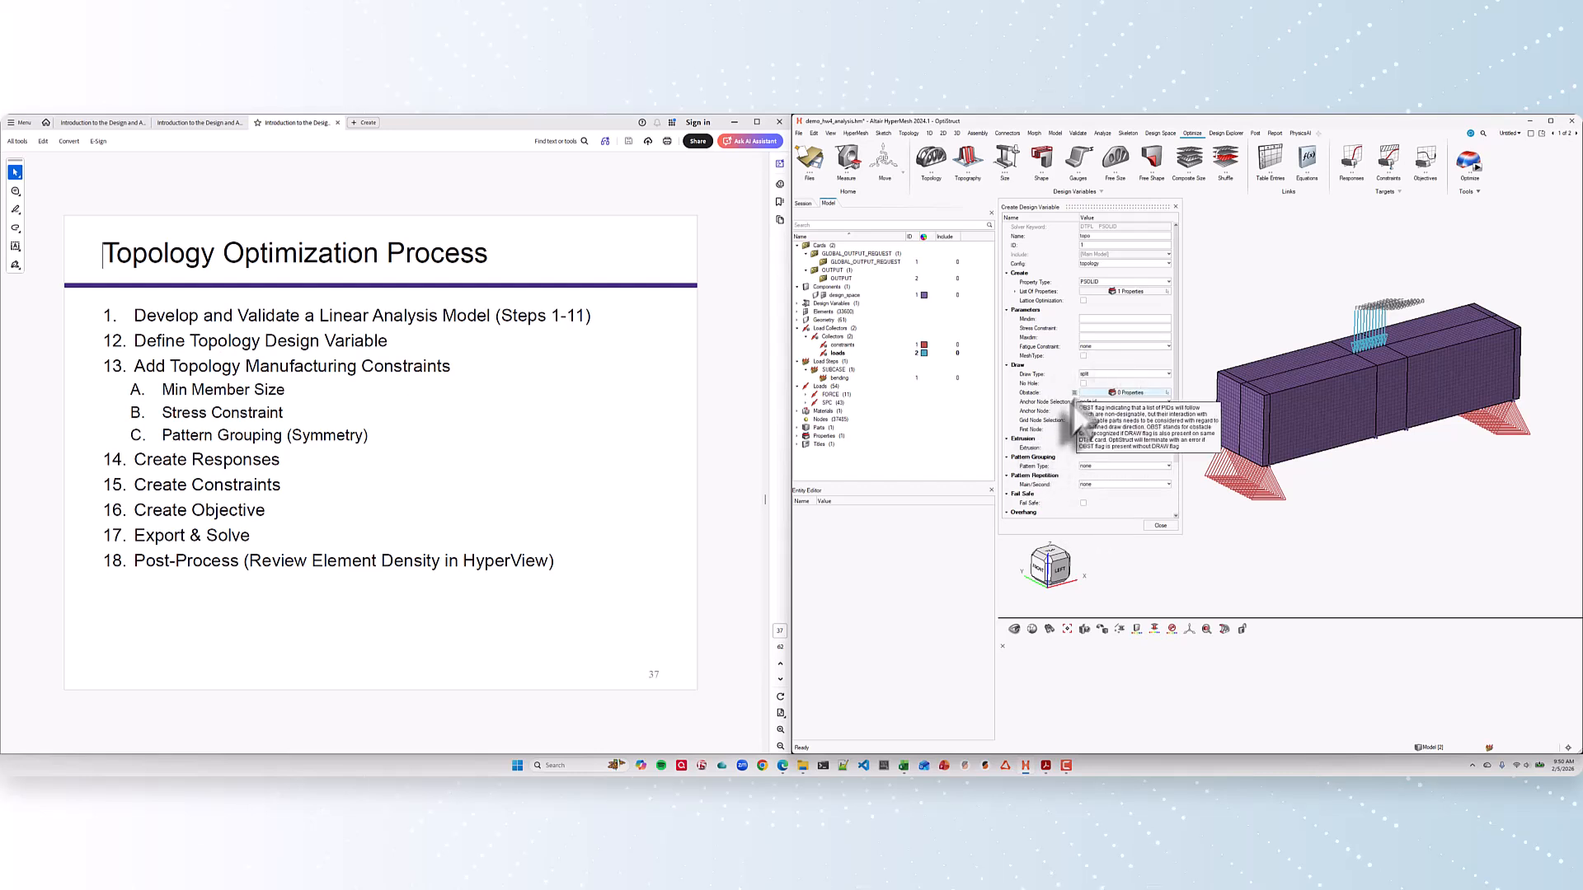
left_click(1088, 467)
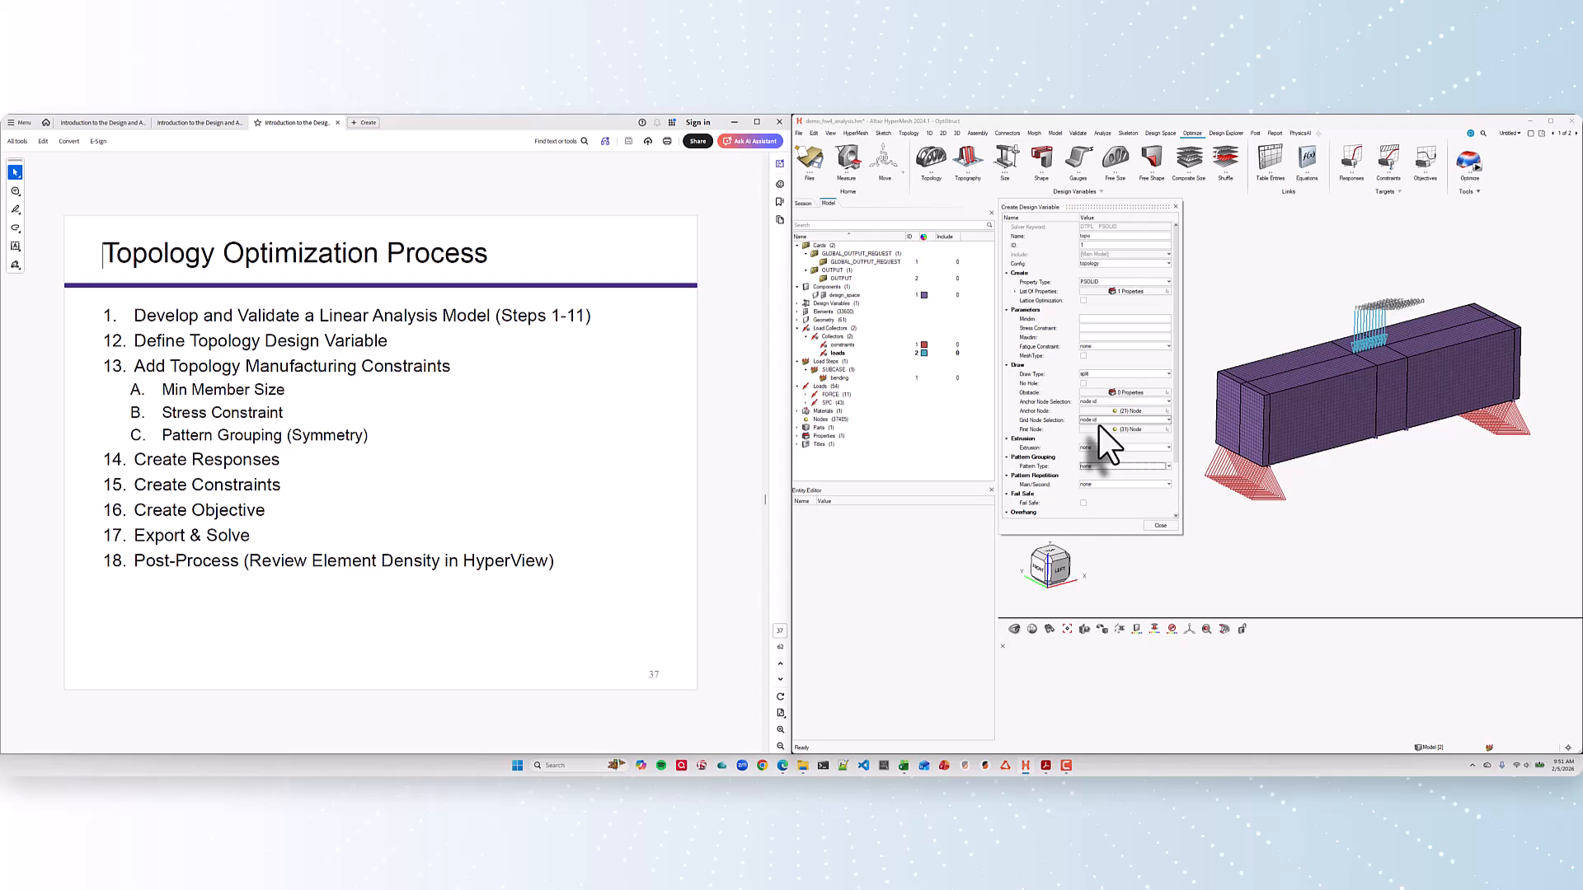
left_click(1160, 526)
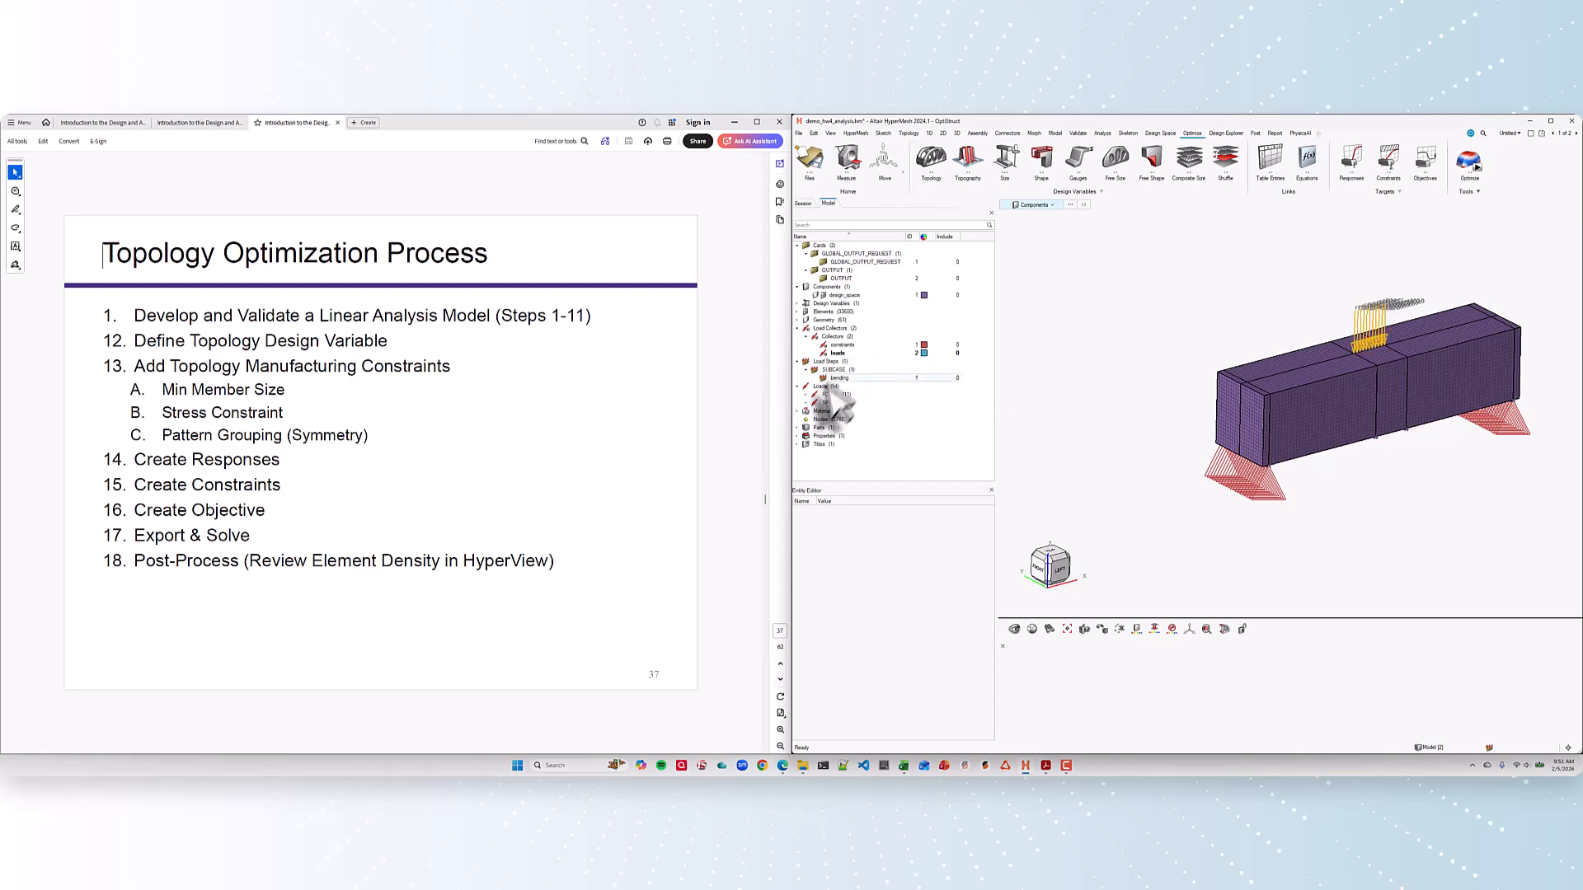
Step: Collapse the whole model tree and expand the design variables down to the topo entry
right_click(857, 470)
left_click(877, 541)
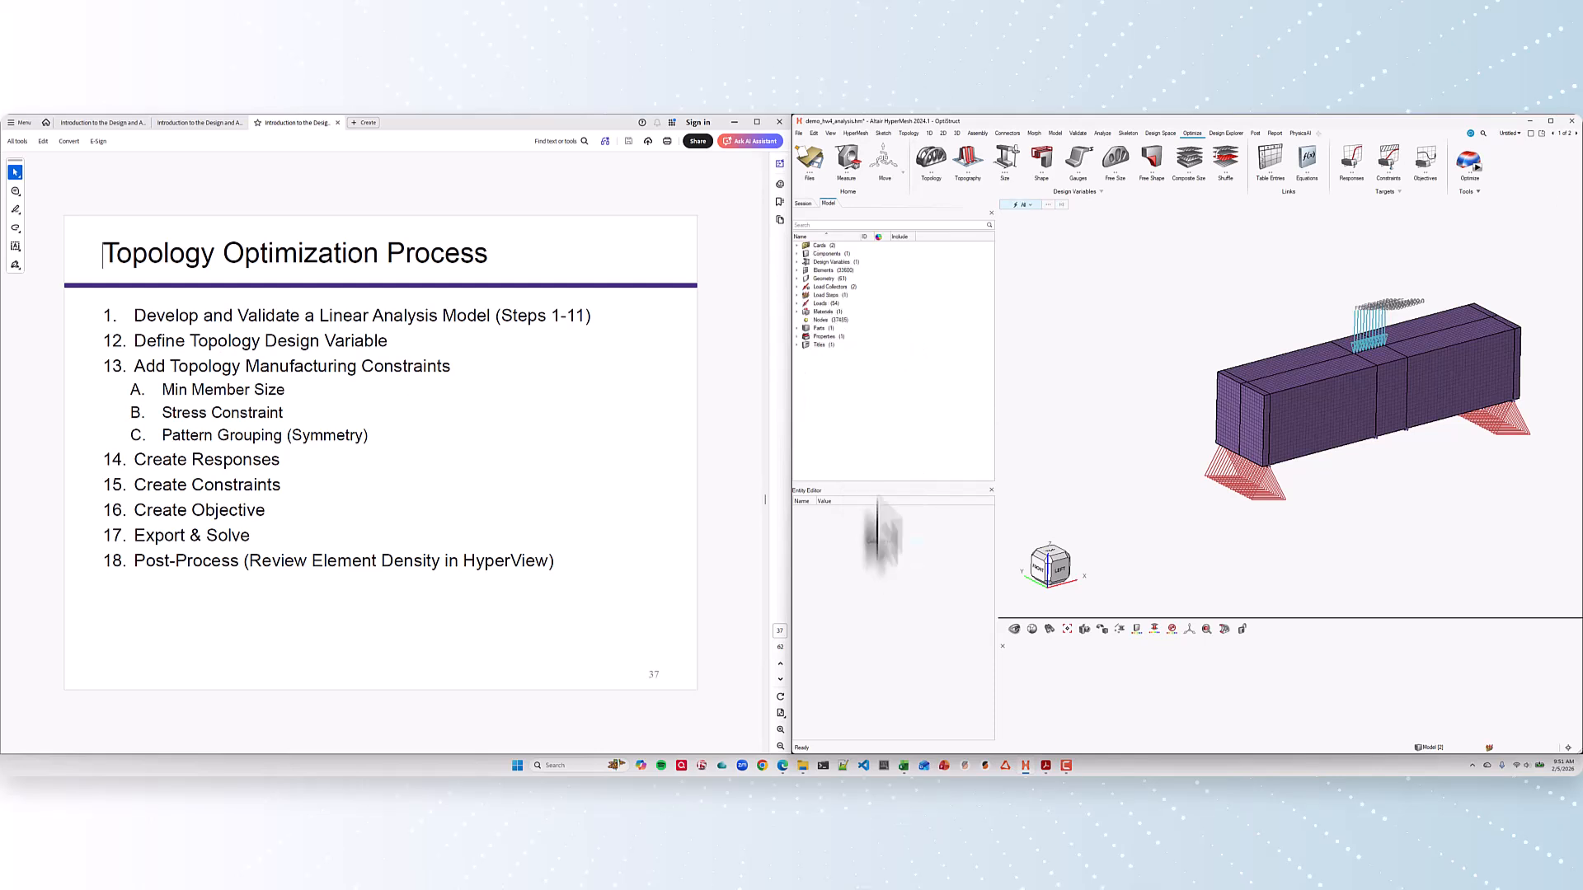
left_click(796, 262)
left_click(805, 270)
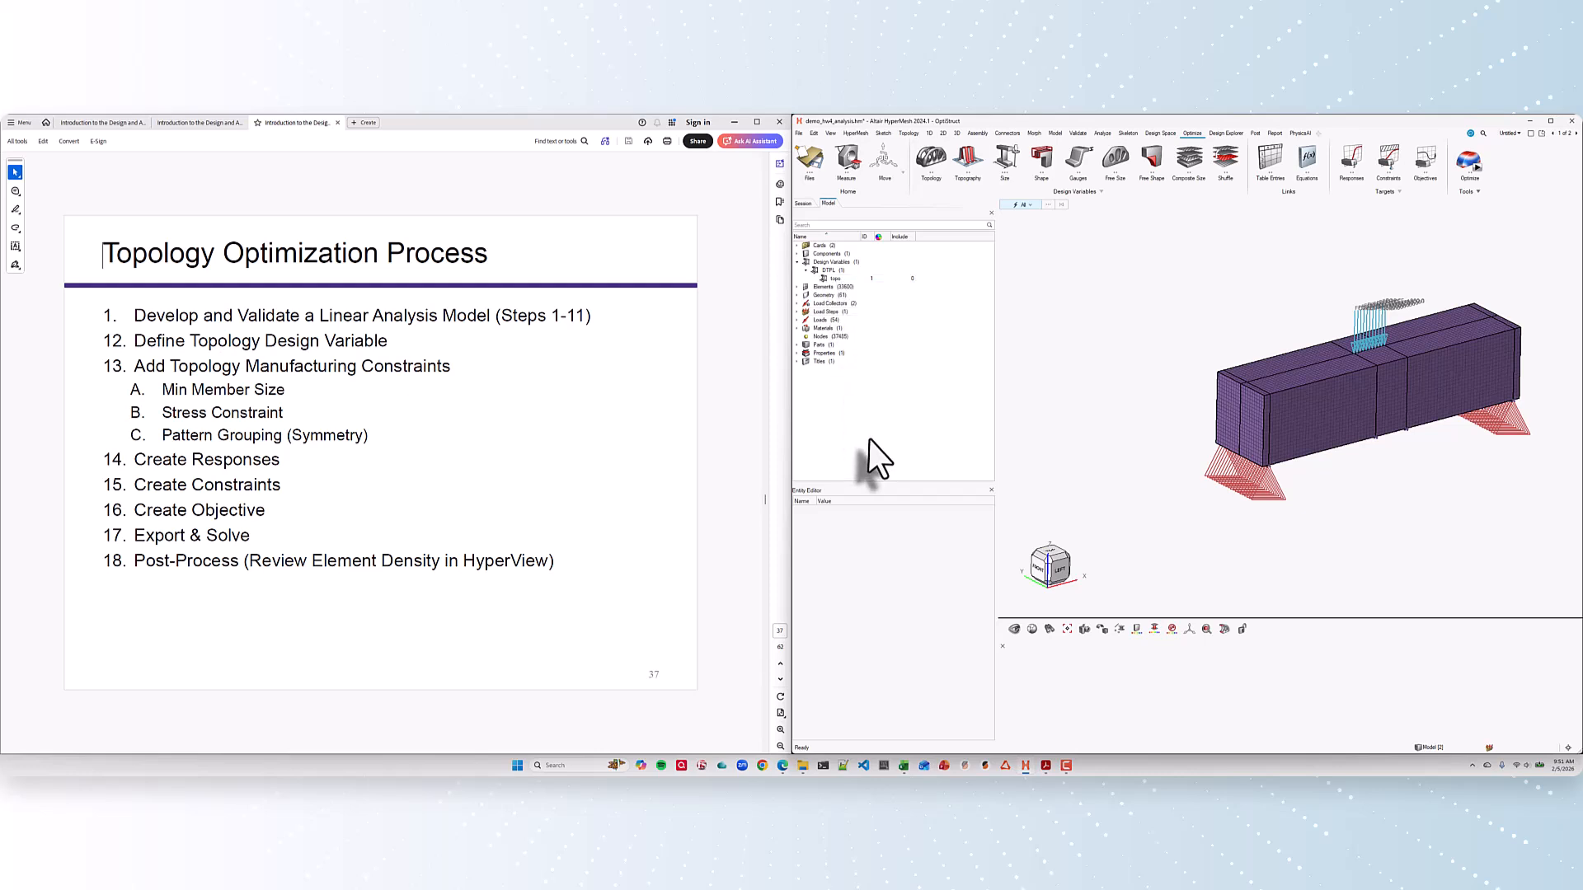
Step: Create an optimization response named volumefrac with response type volumefrac and expand the optimization responses in the model tree
left_click(1352, 157)
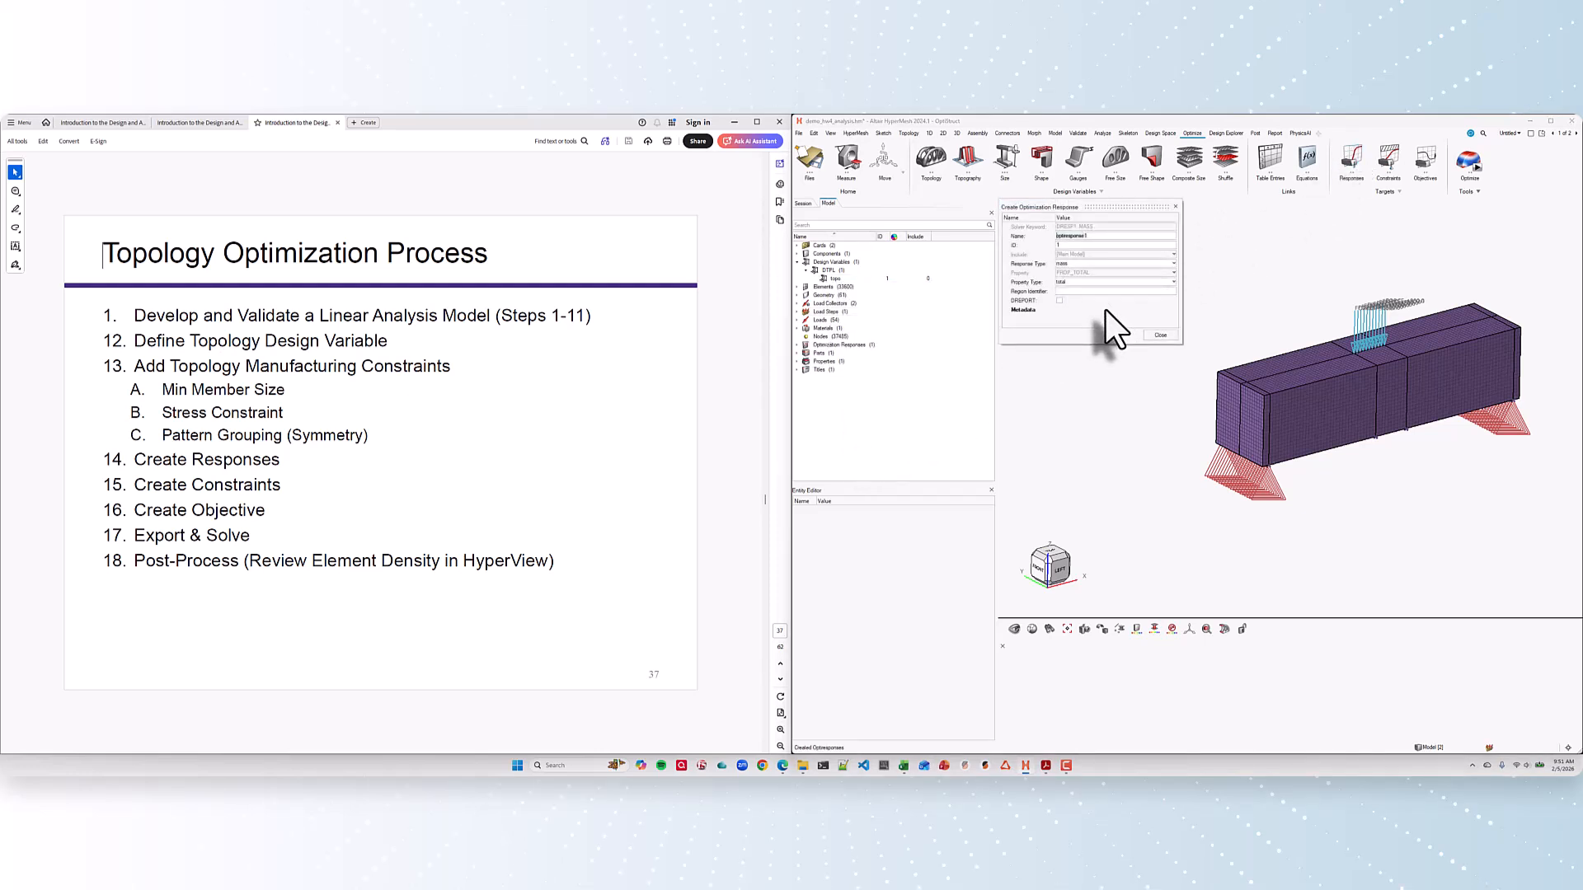
type("volumefrac")
left_click(1087, 265)
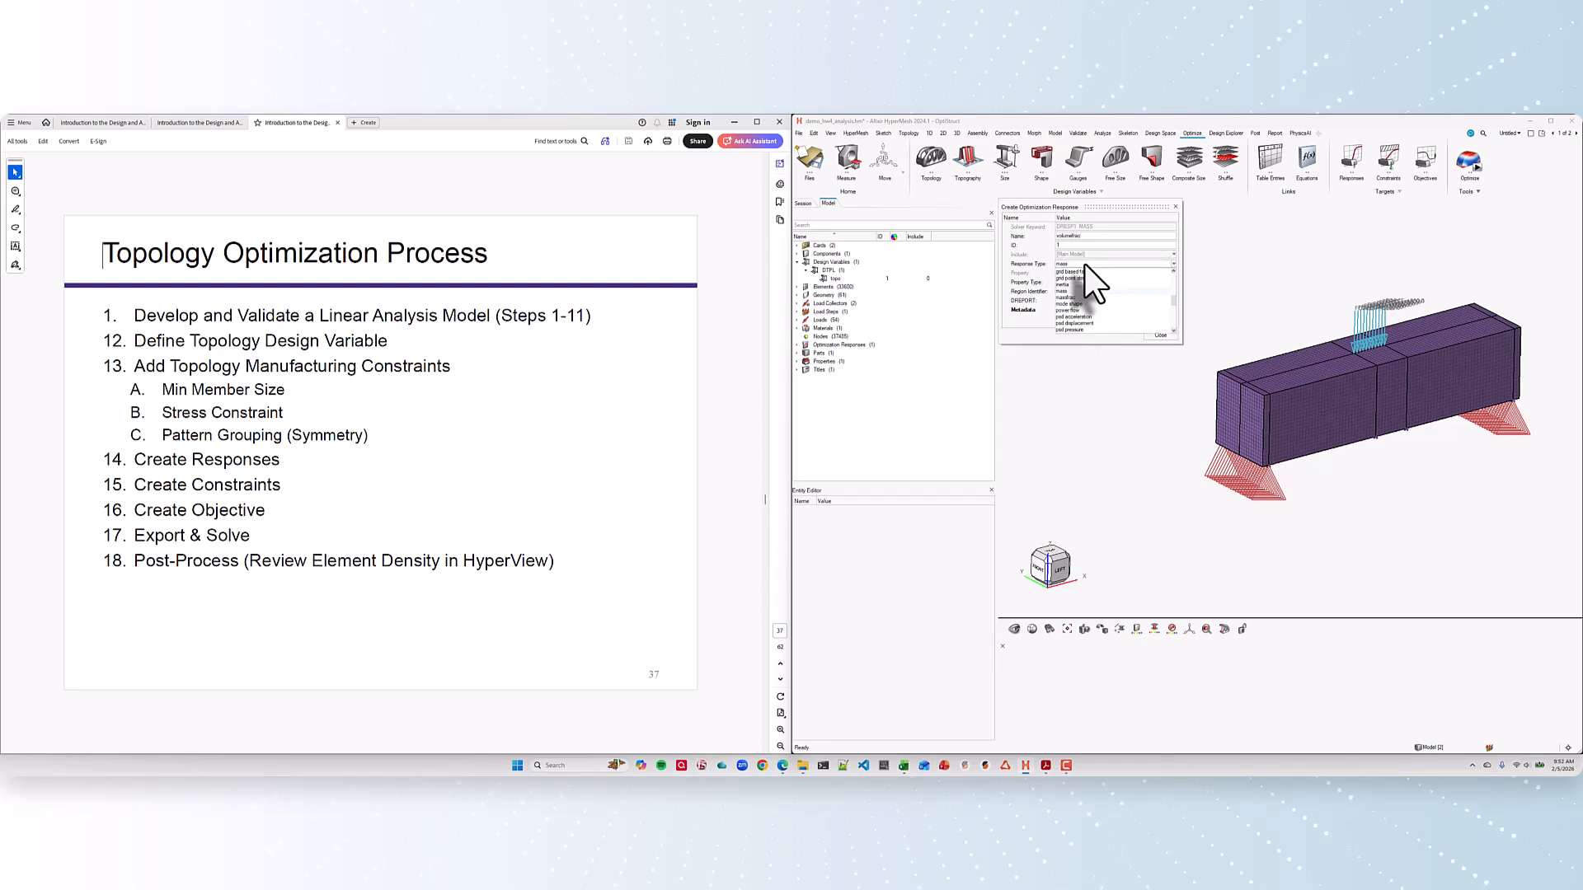
scroll(1085, 272, "down", 5)
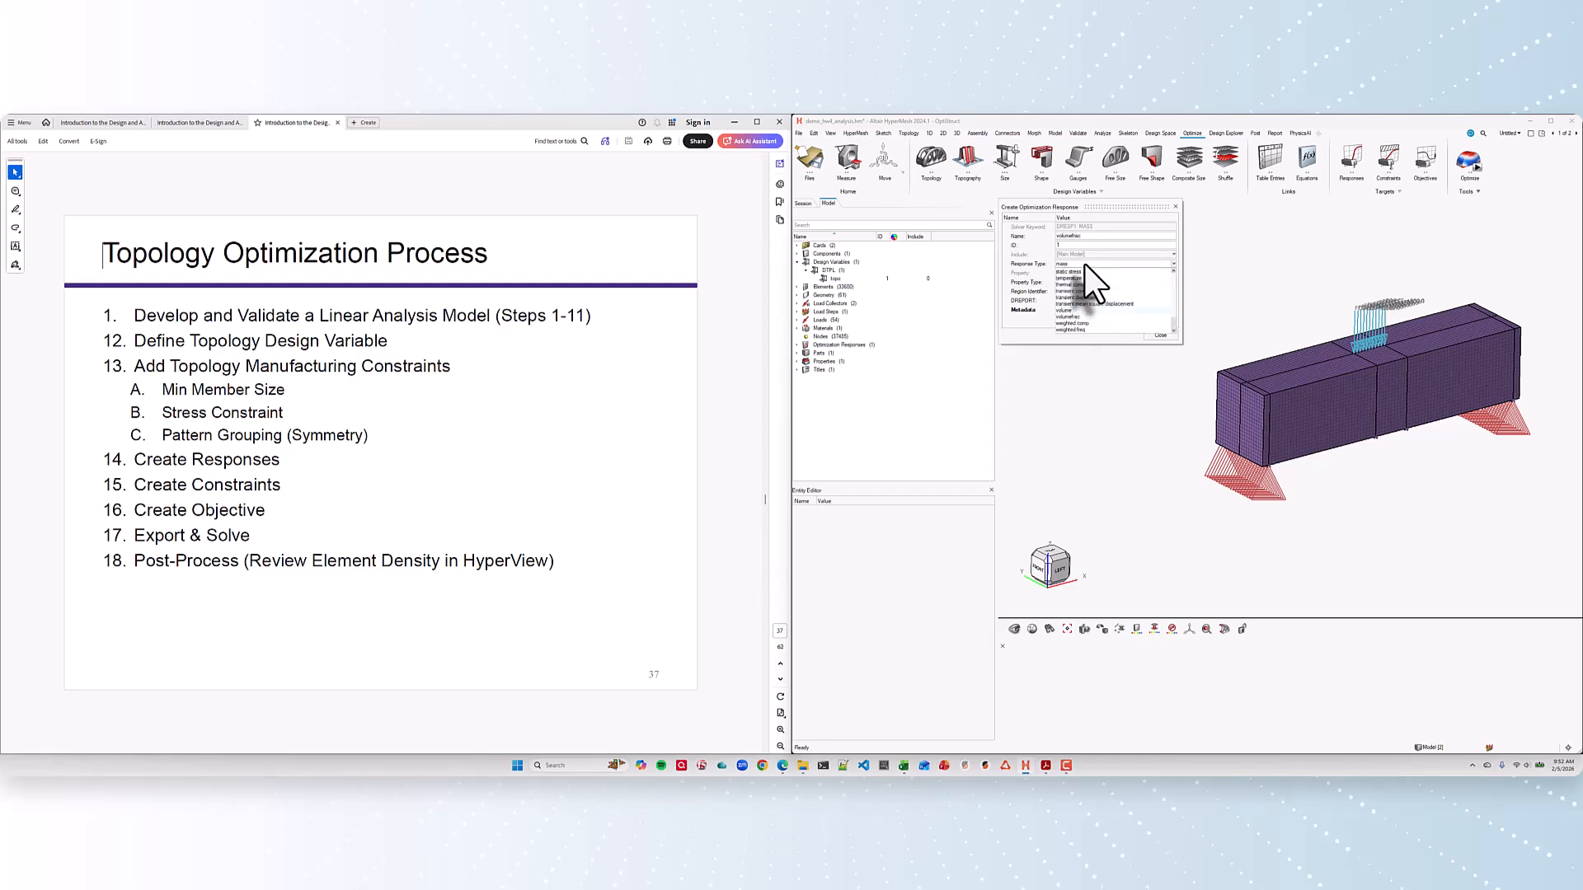
left_click(1067, 317)
left_click(1162, 335)
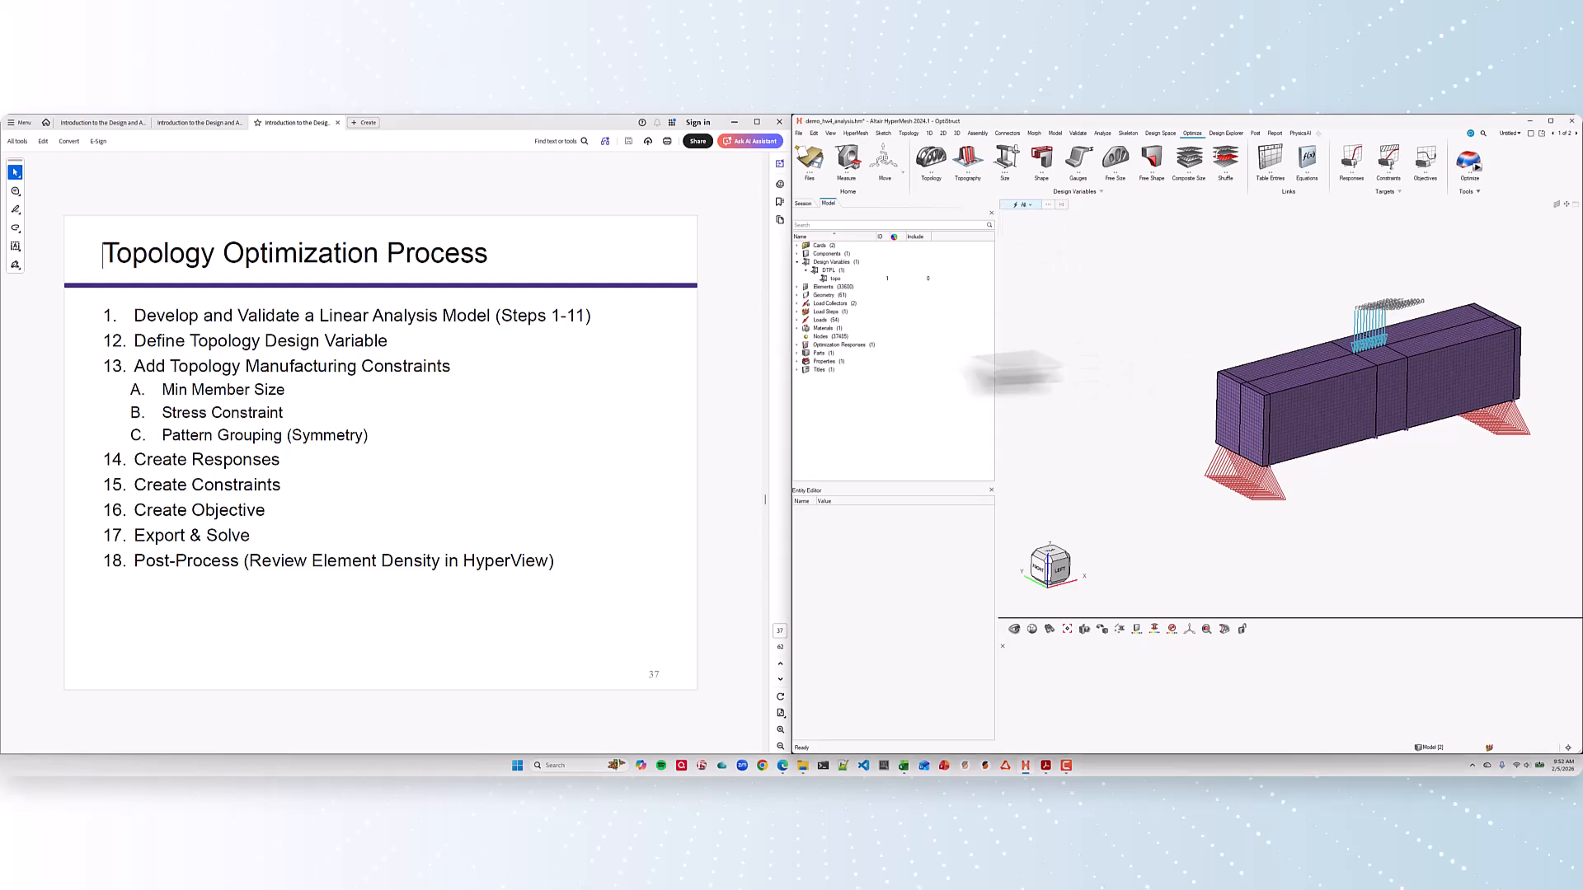
left_click(797, 346)
left_click(806, 353)
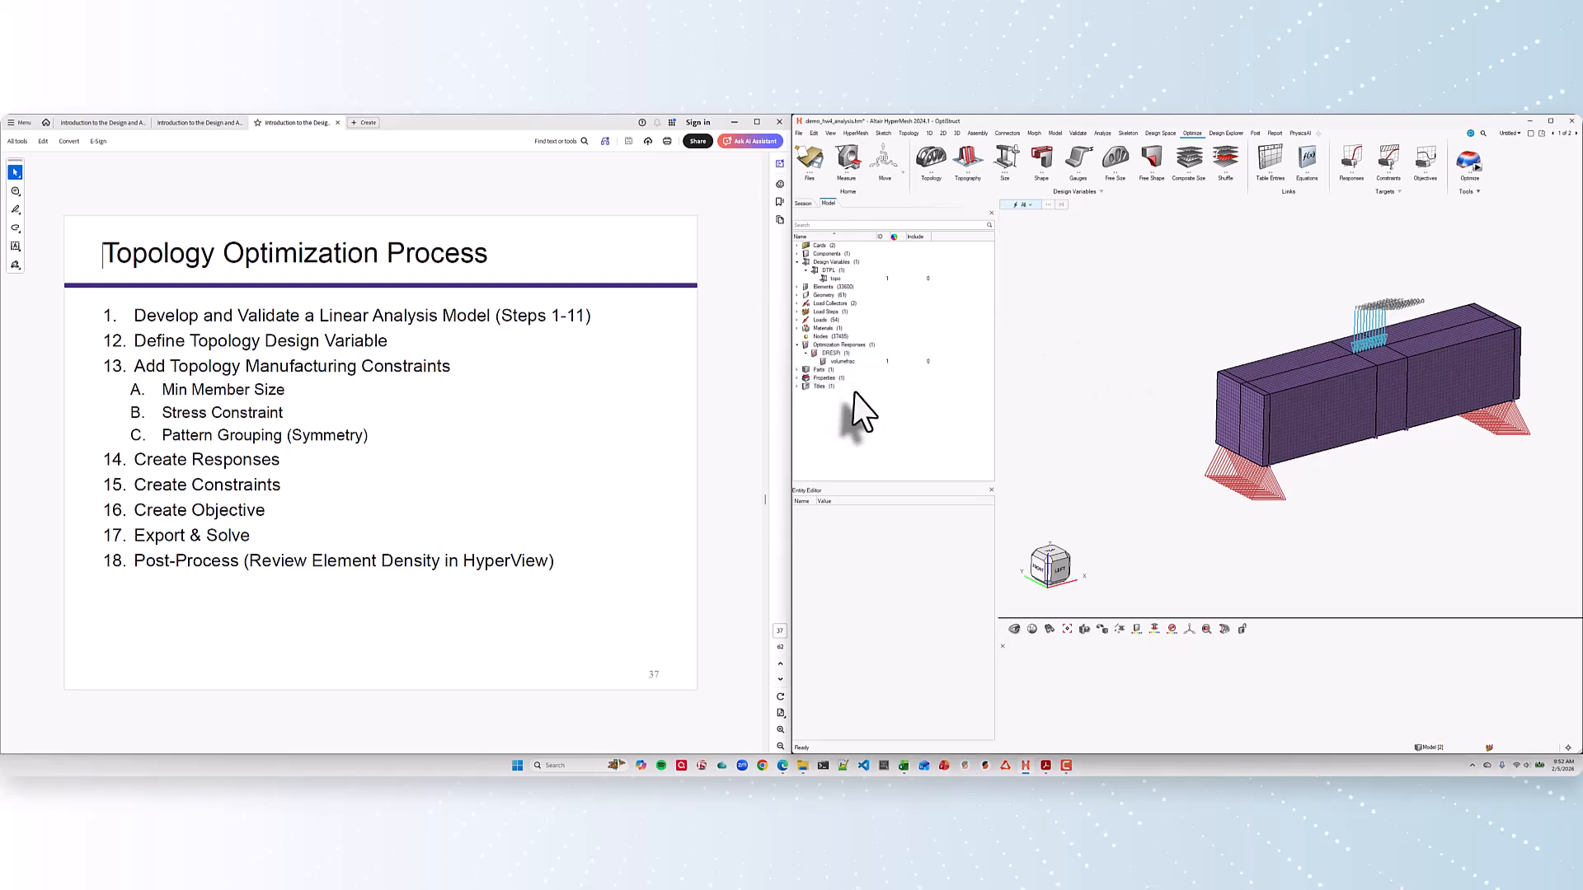
Step: Create a second optimization response named compliance with response type compliance
left_click(1350, 159)
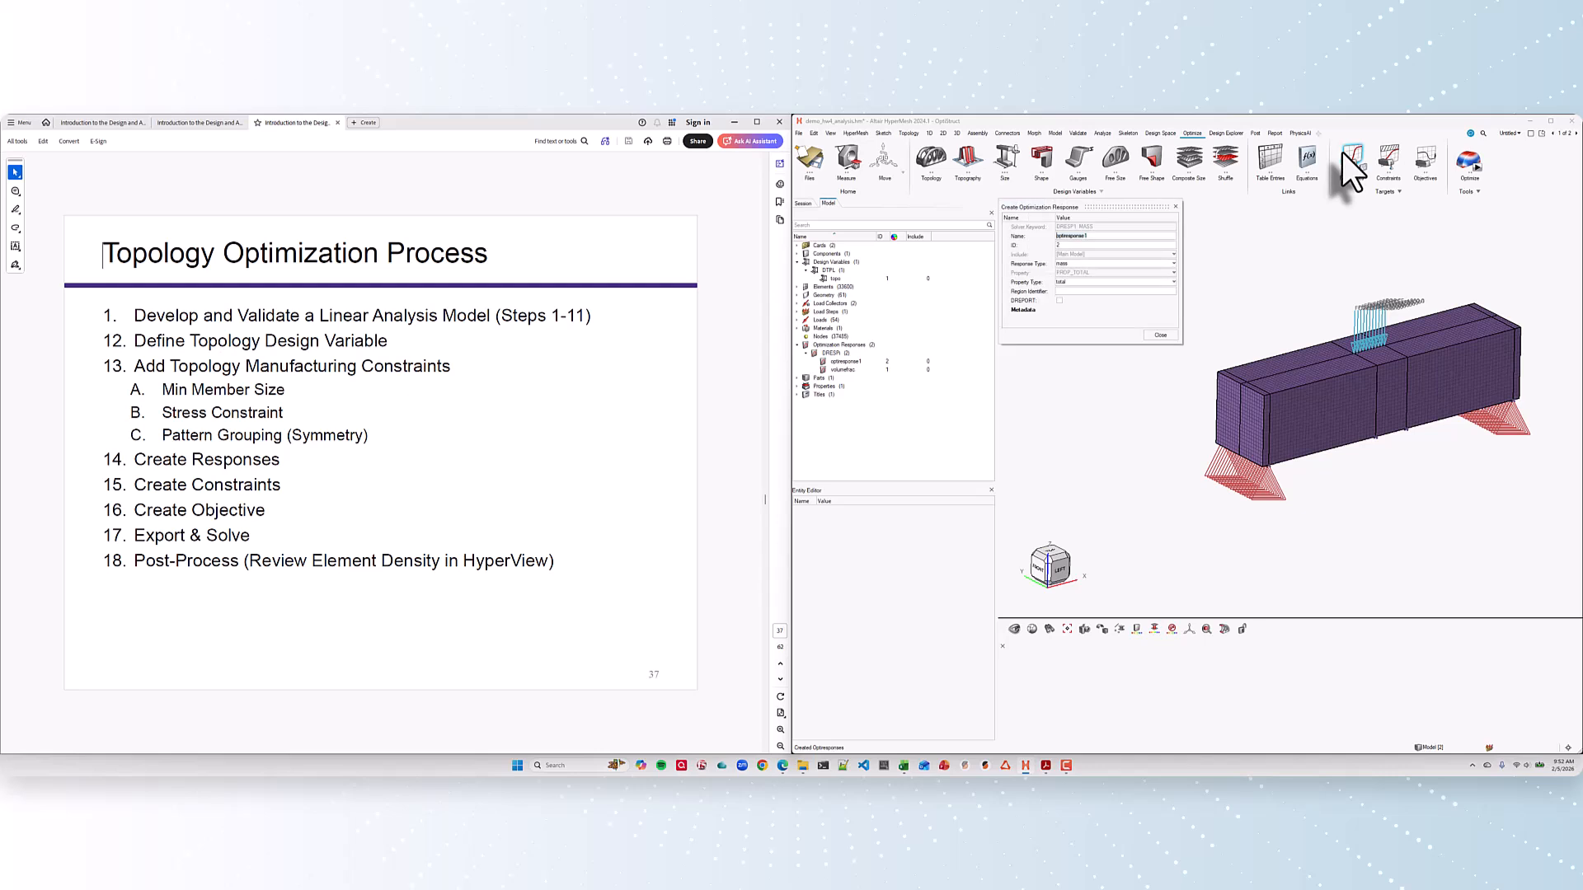
type("compliance")
left_click(1086, 265)
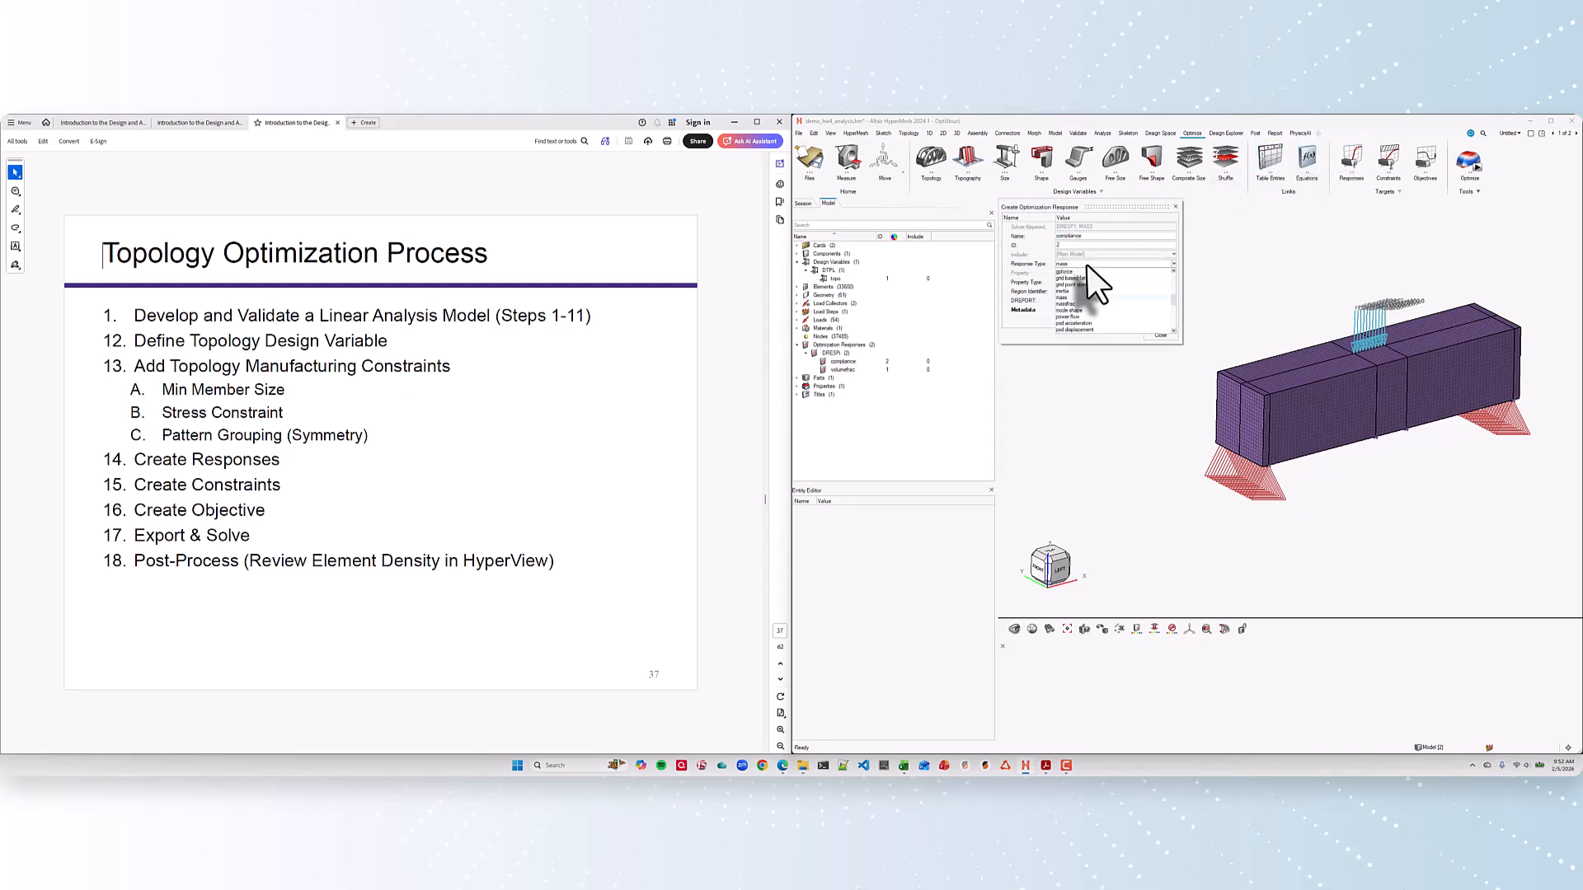
left_click(1066, 298)
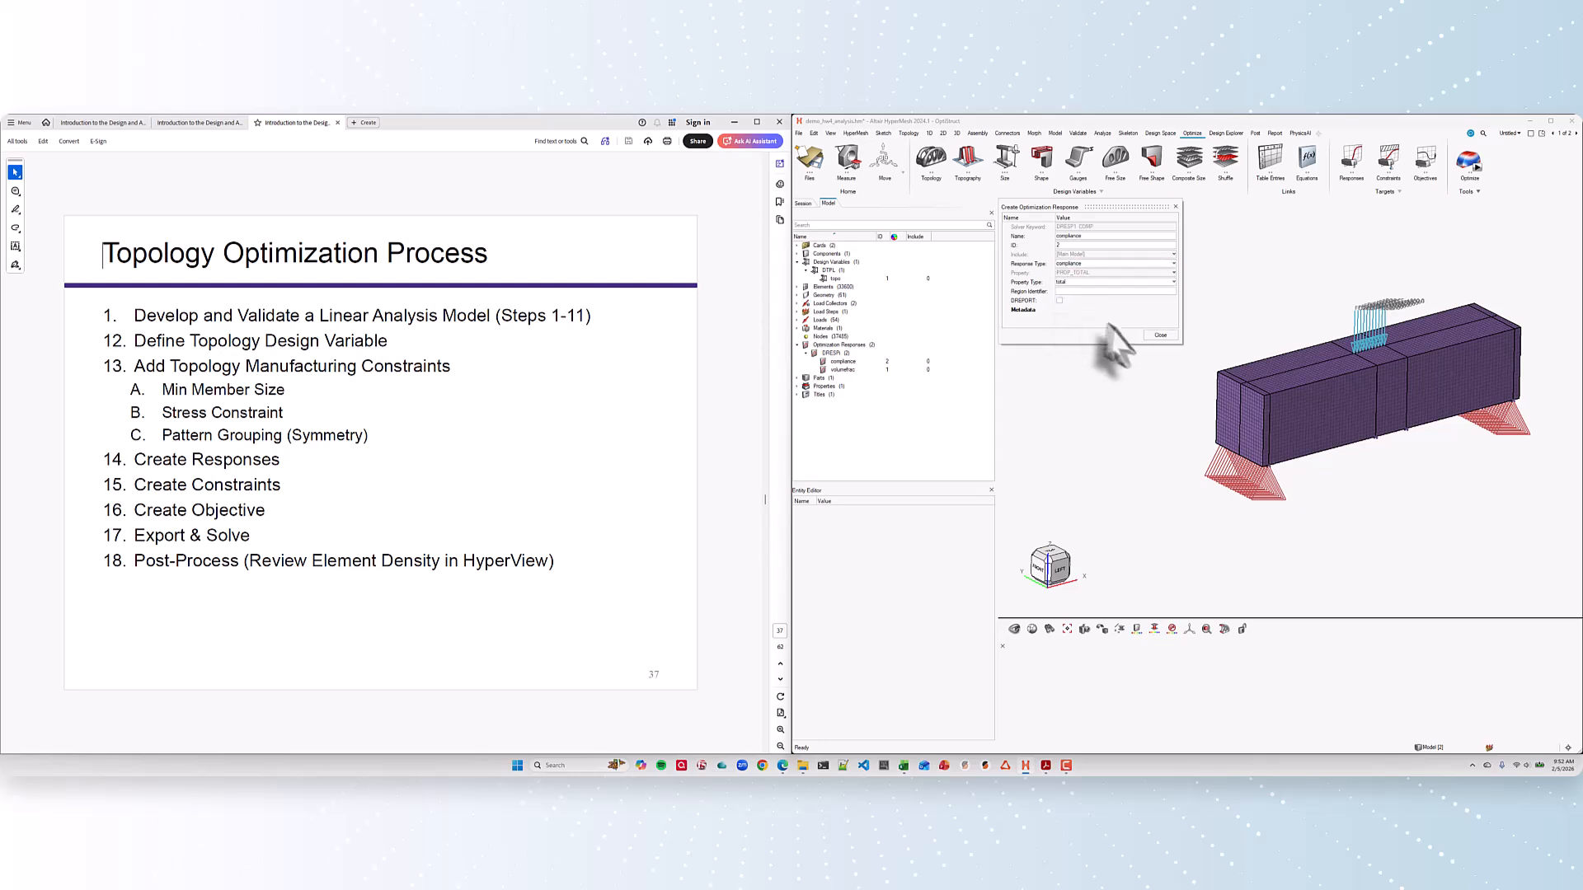
left_click(1160, 335)
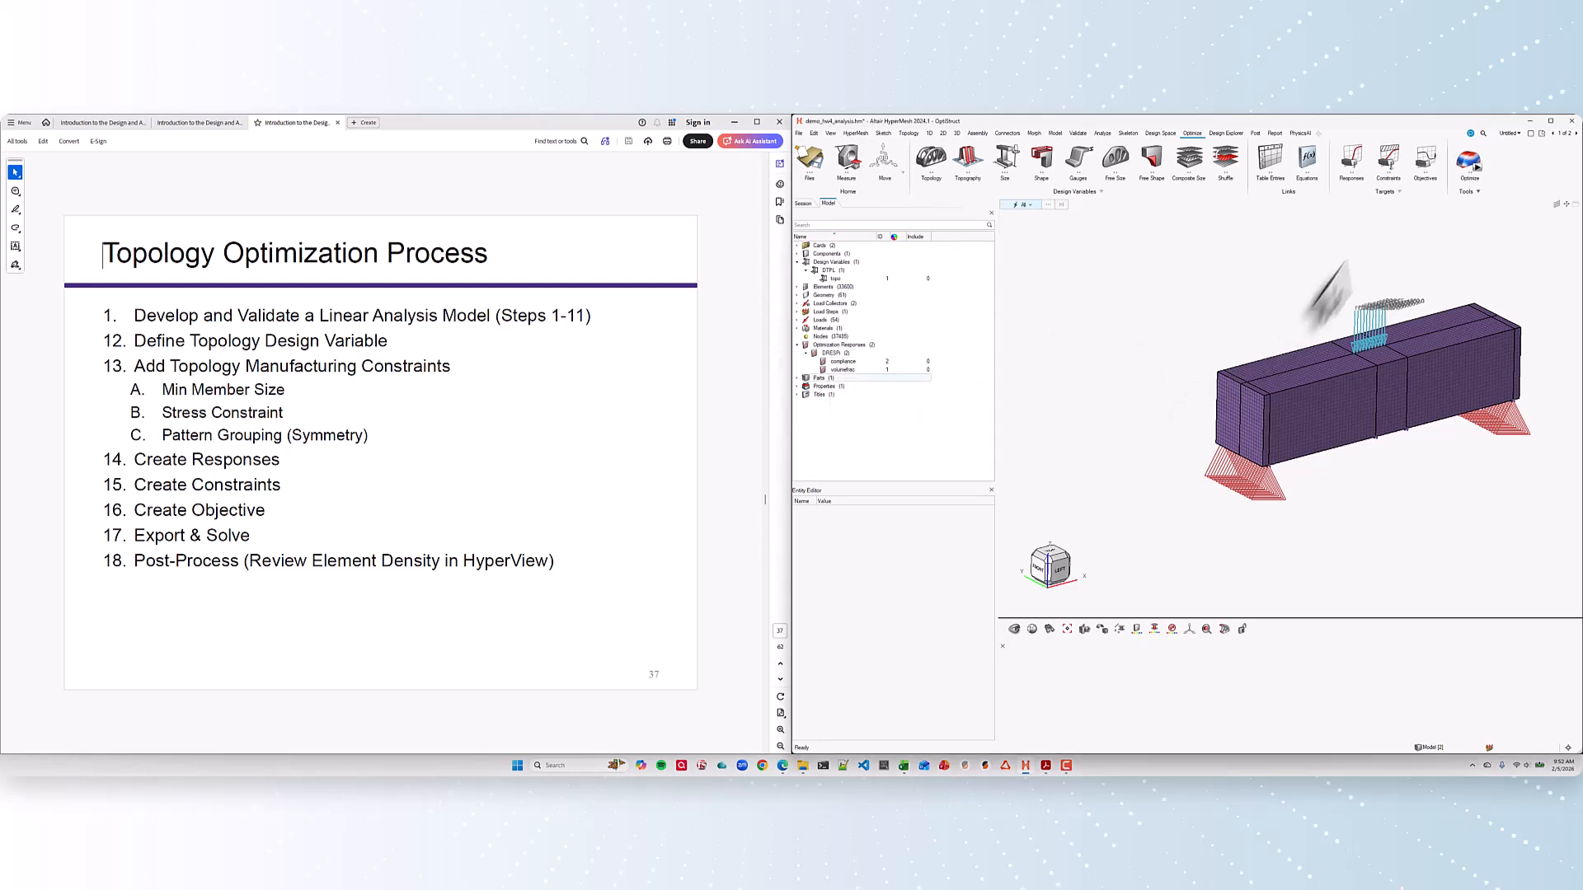
Step: Create an optimization constraint named volumefrac on the volumefrac response with an upper bound of 0.3, and expand it in the model tree
left_click(1390, 157)
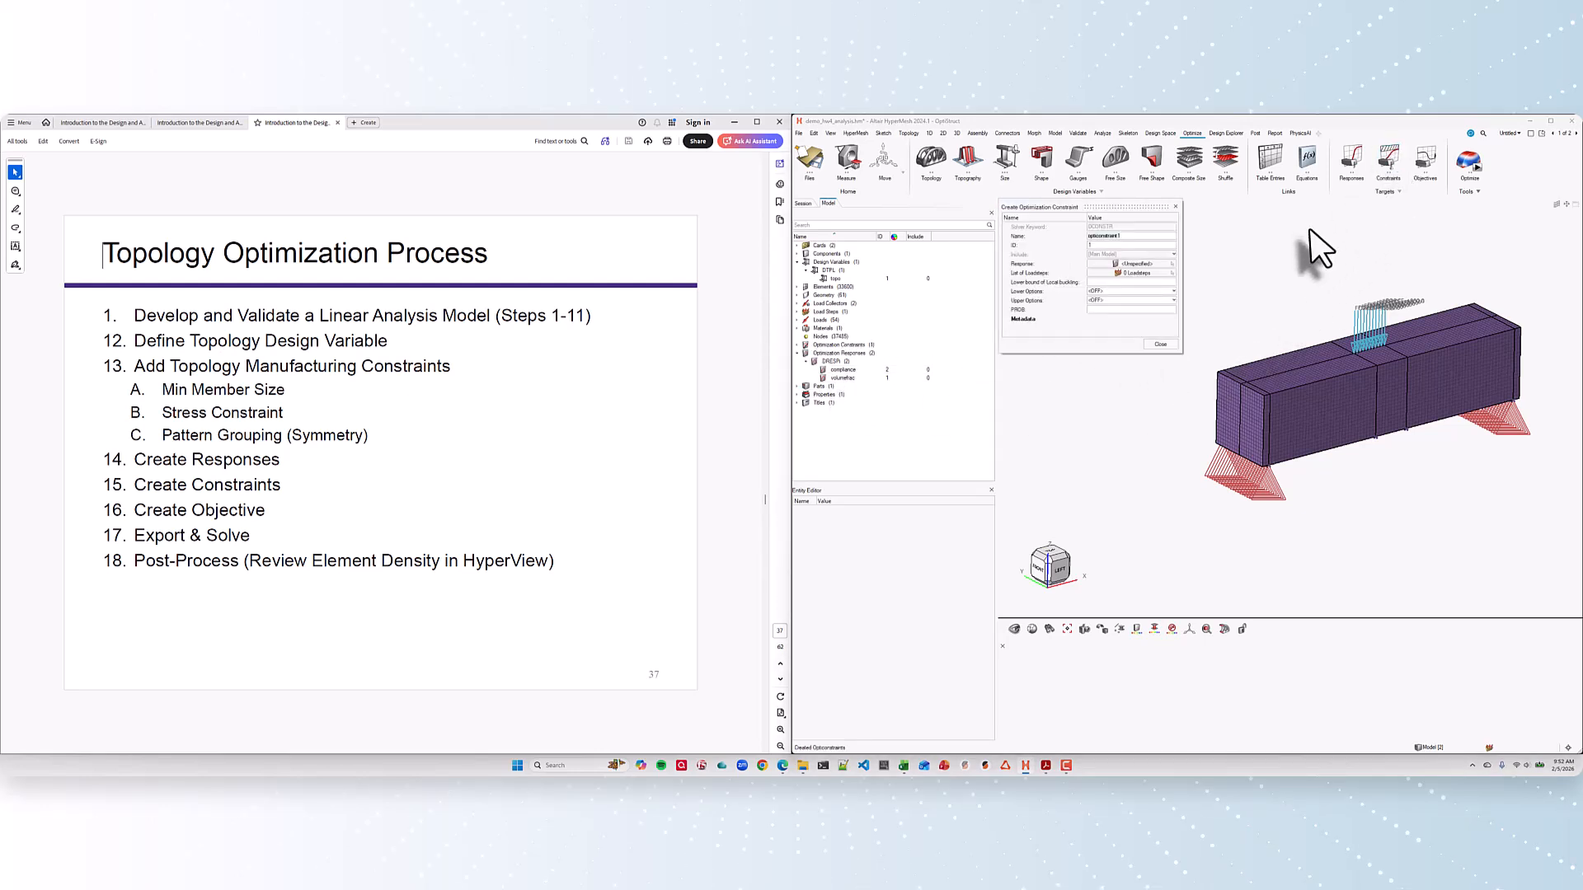
type("volumefrac")
left_click(1150, 264)
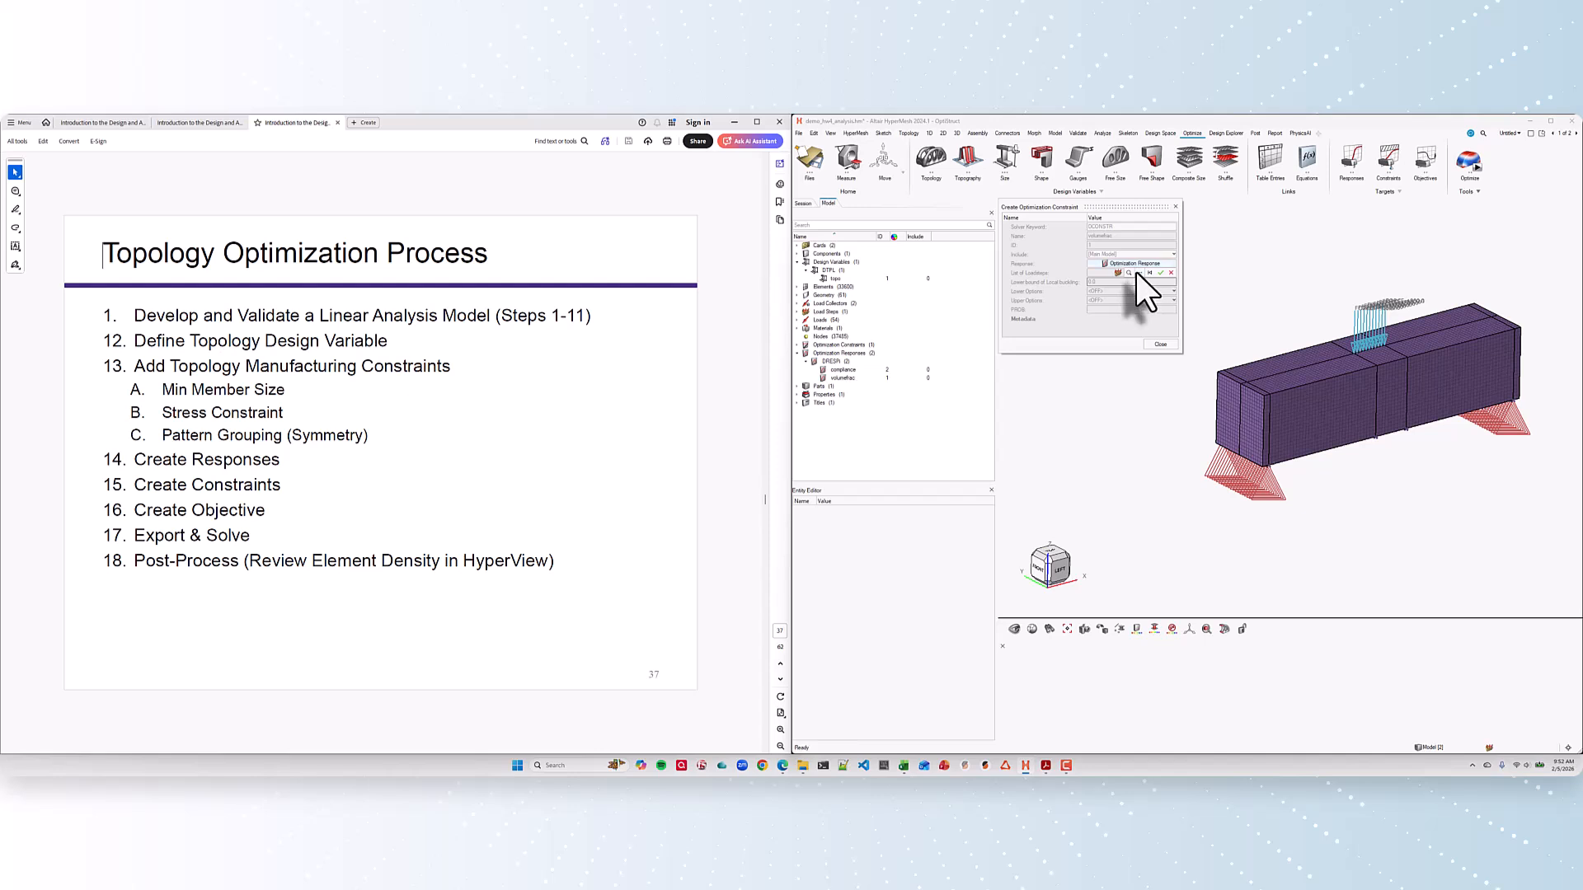
left_click(1135, 264)
left_click(1120, 308)
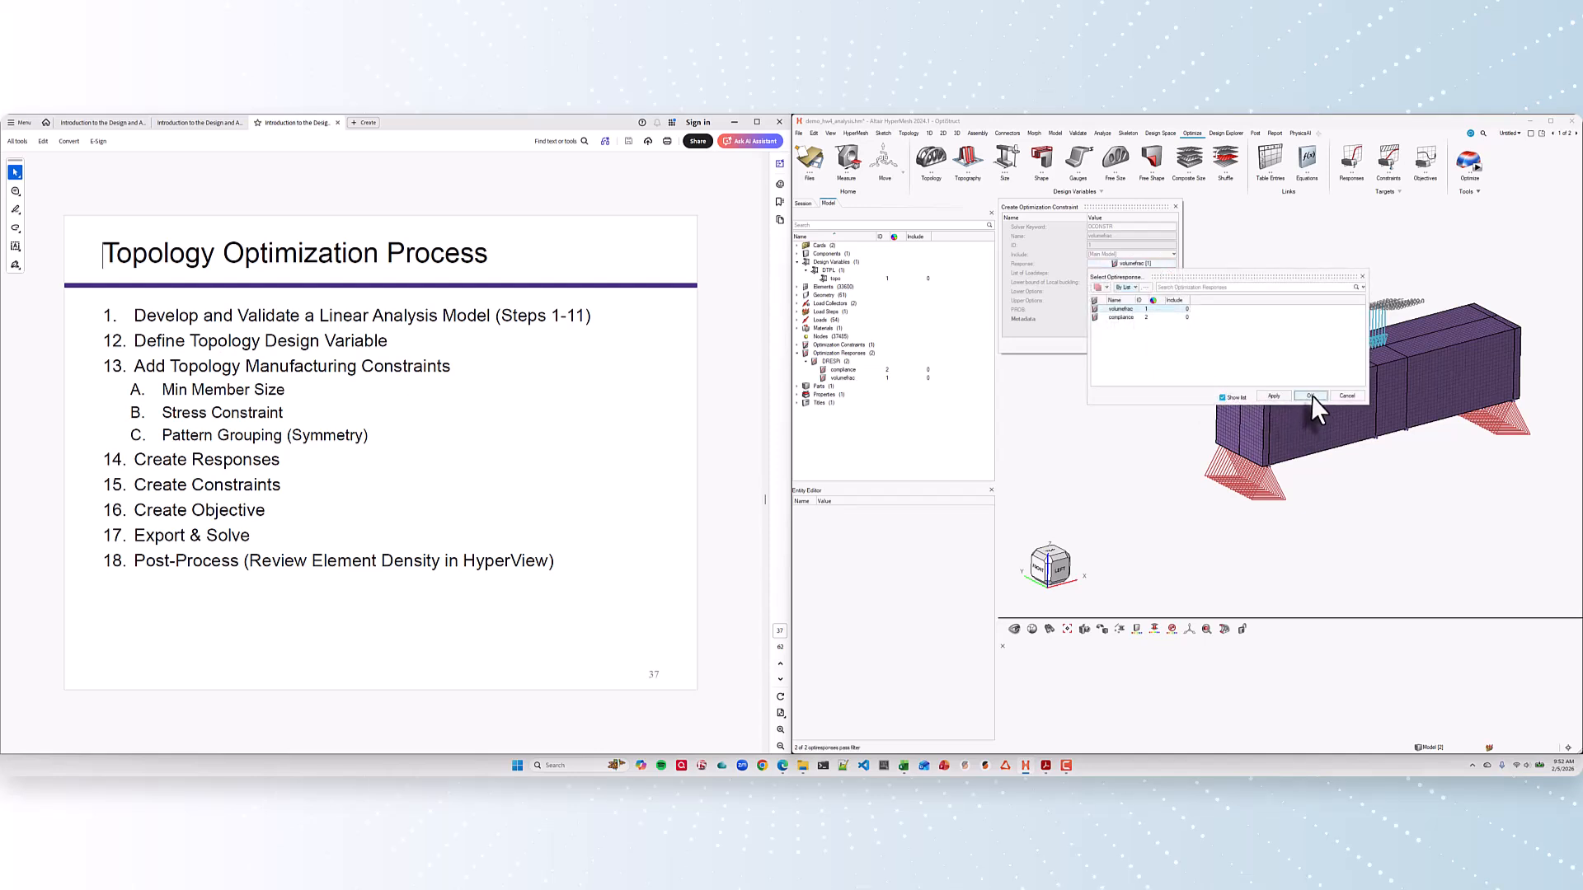
left_click(1310, 396)
left_click(1072, 282)
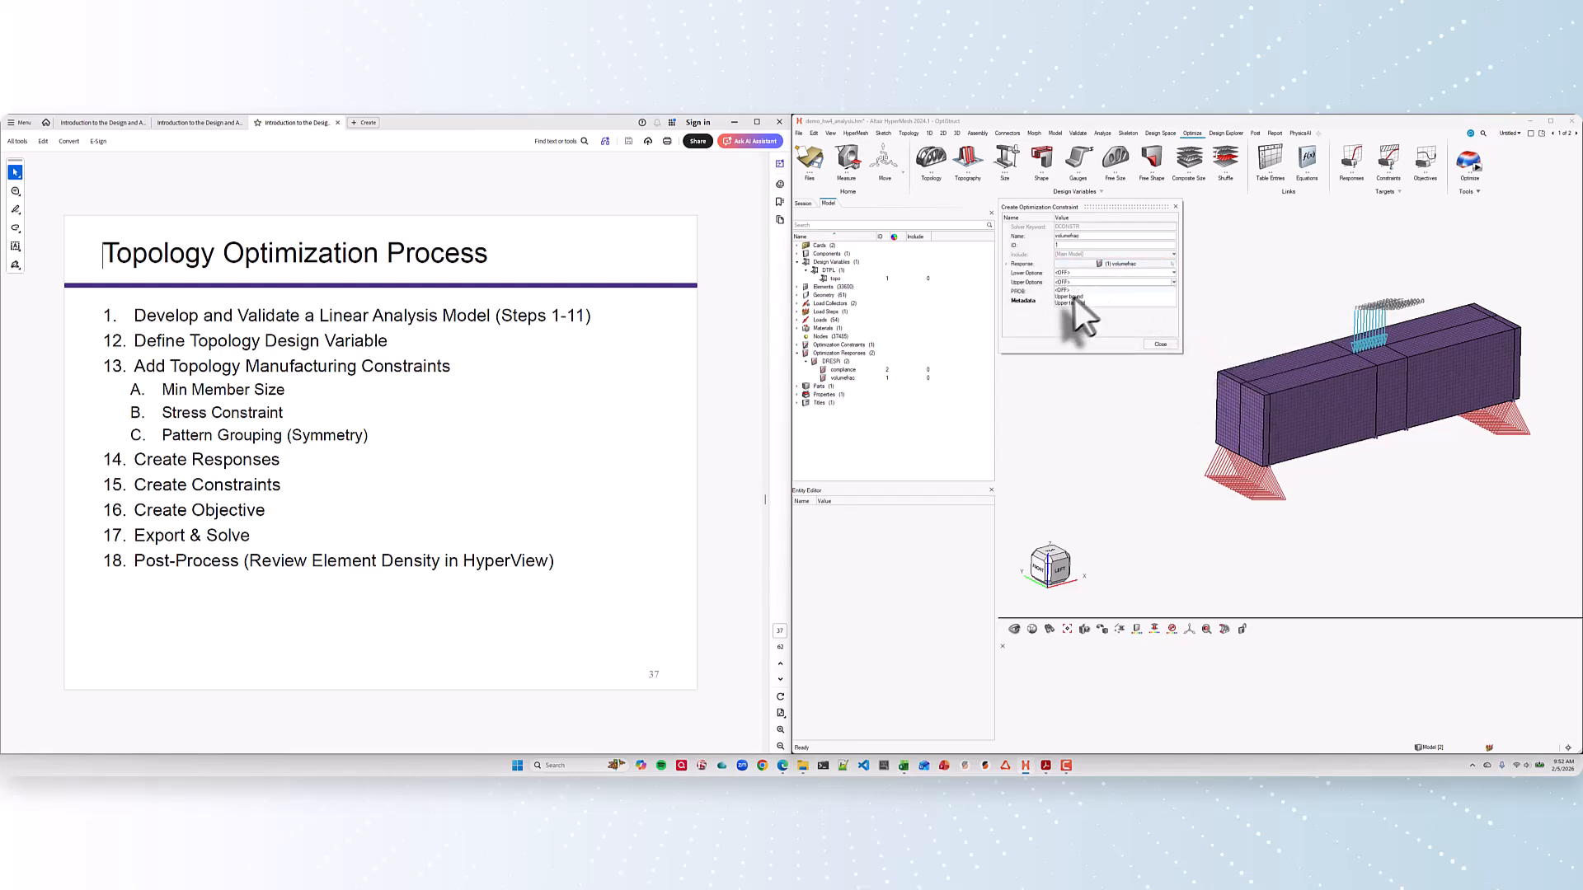
left_click(1071, 296)
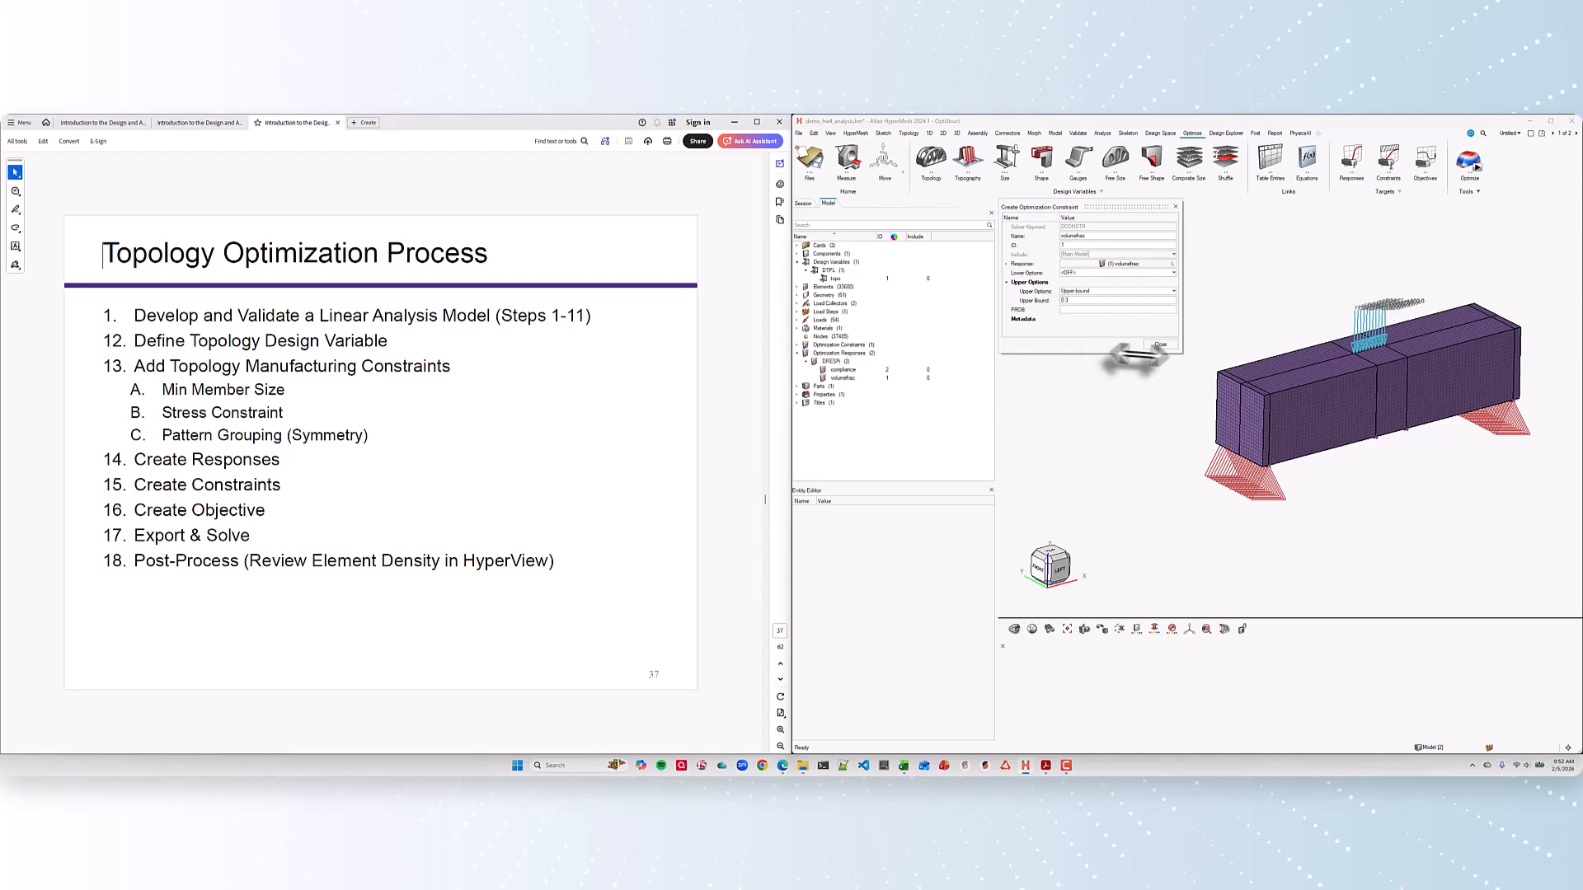
left_click(1158, 344)
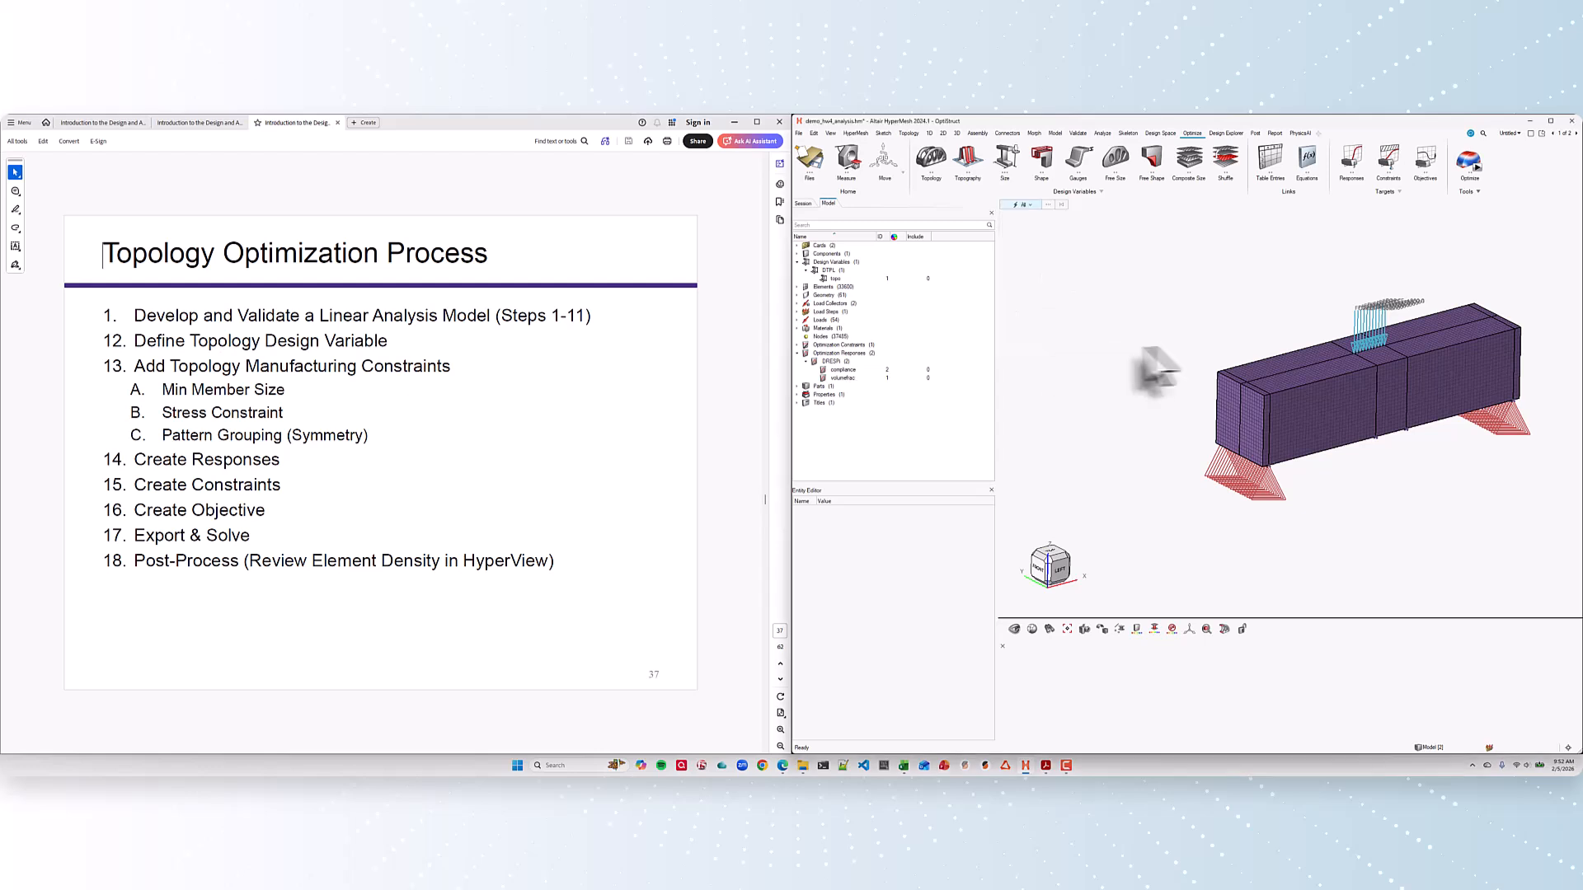
left_click(797, 345)
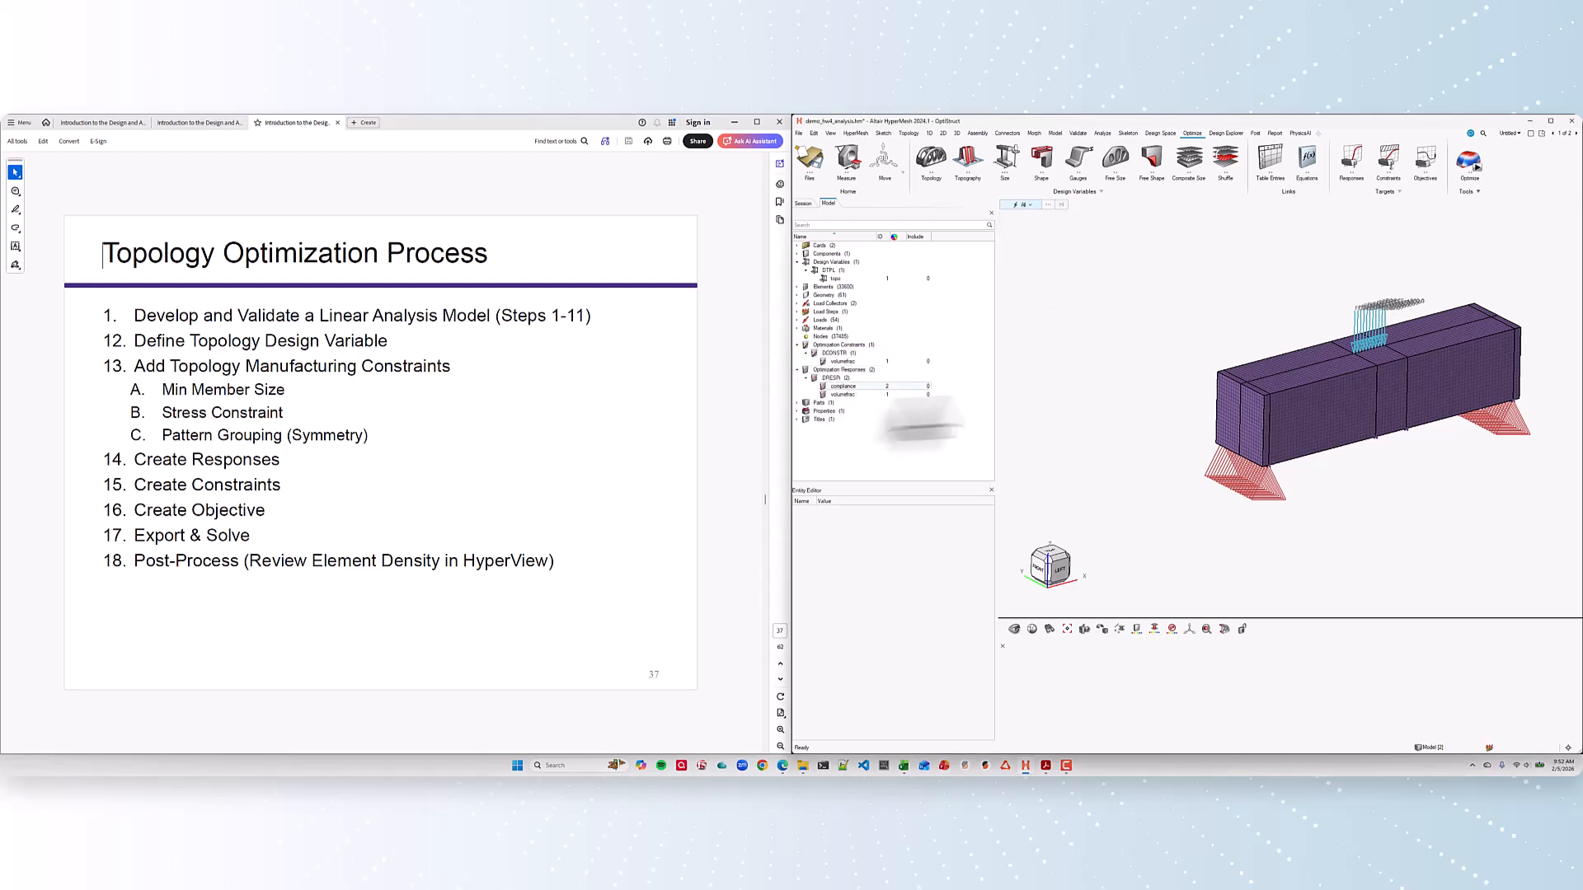
Step: Create a minimize objective named min_compliance using the compliance response and the bending load step, and expand it in the model tree
left_click(1421, 161)
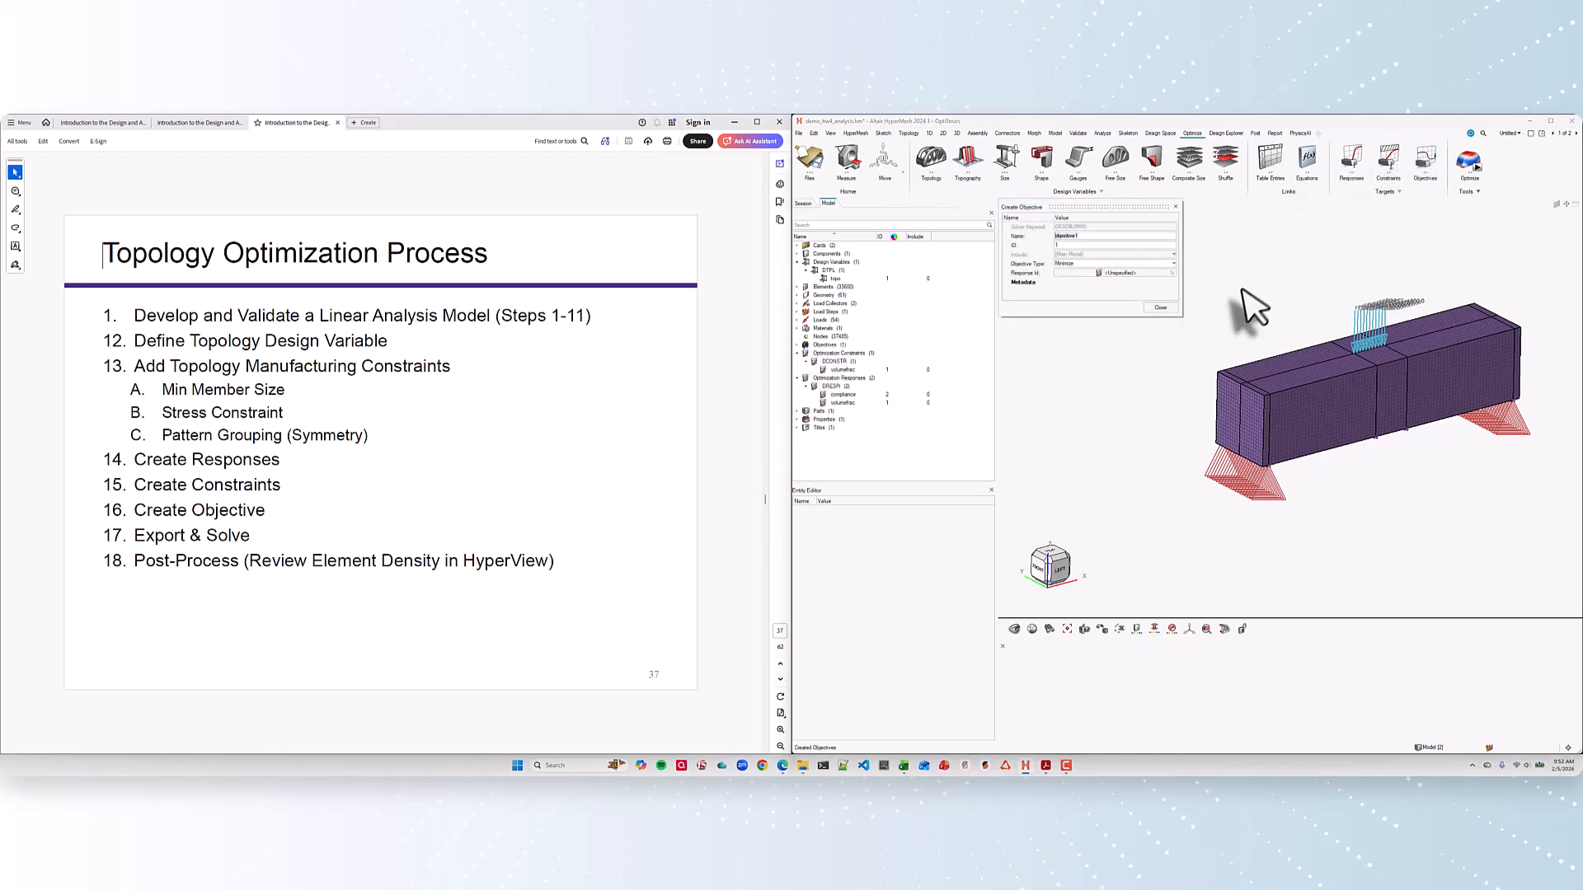
type("min_compliance")
left_click(1078, 273)
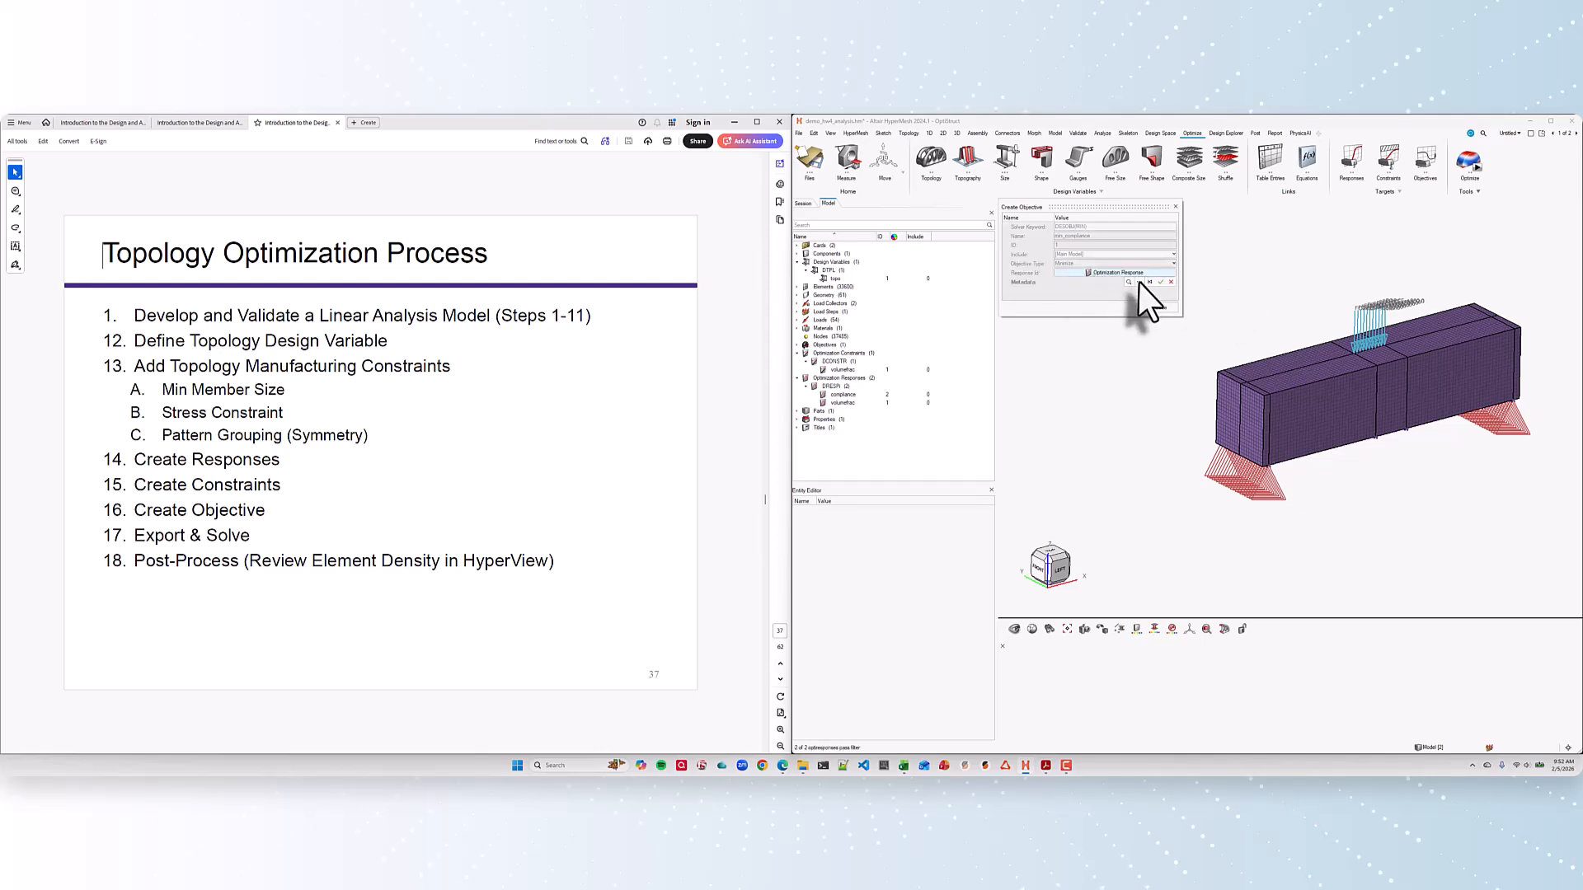
left_click(1138, 274)
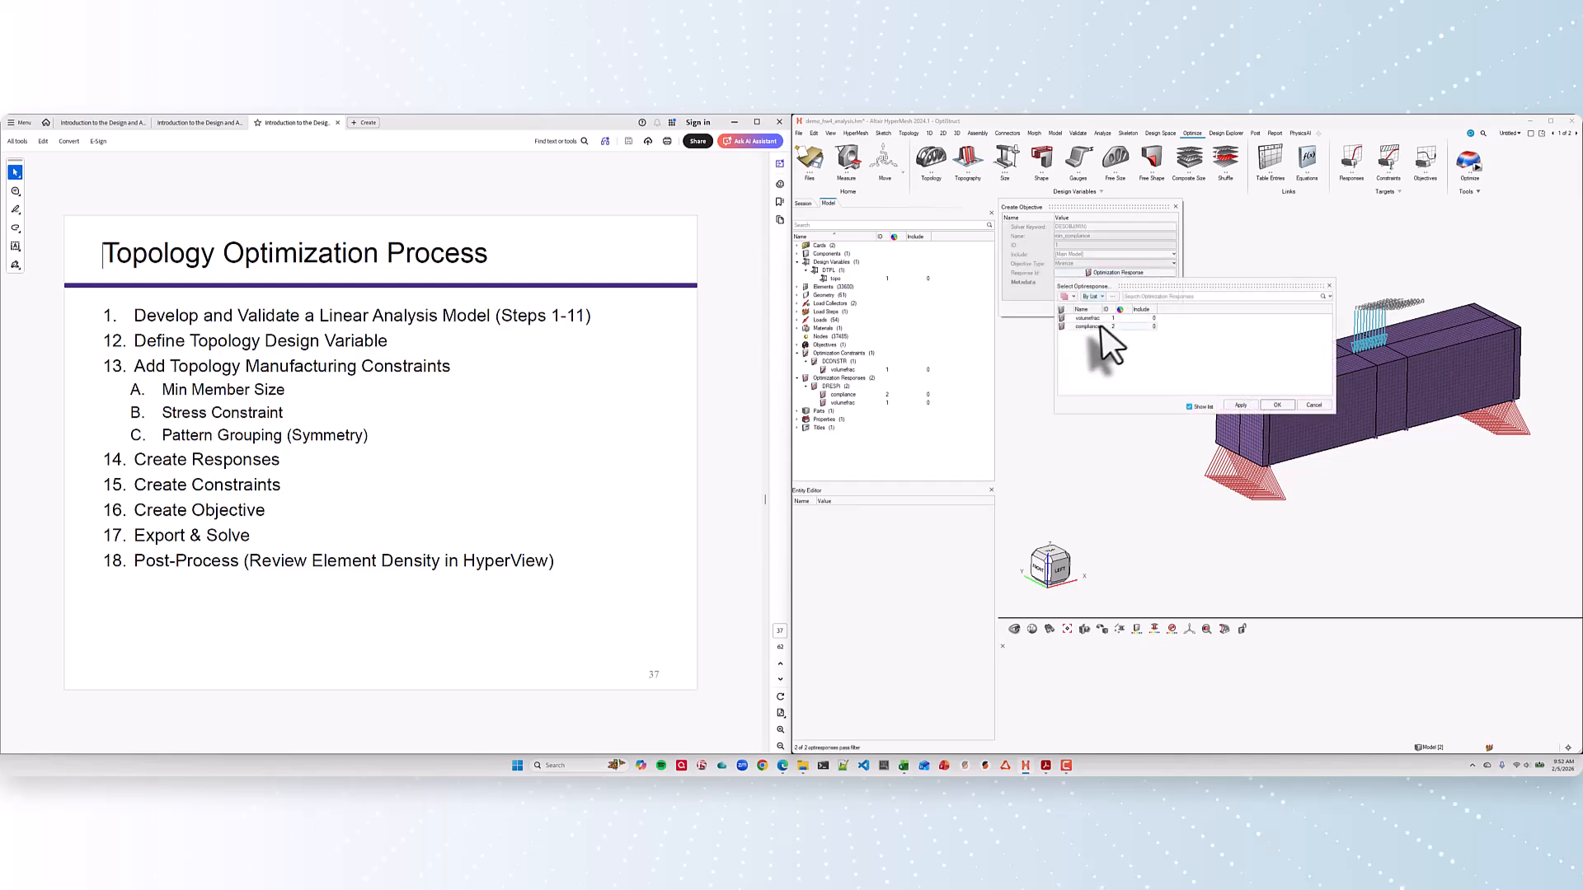
left_click(1276, 405)
left_click(1110, 283)
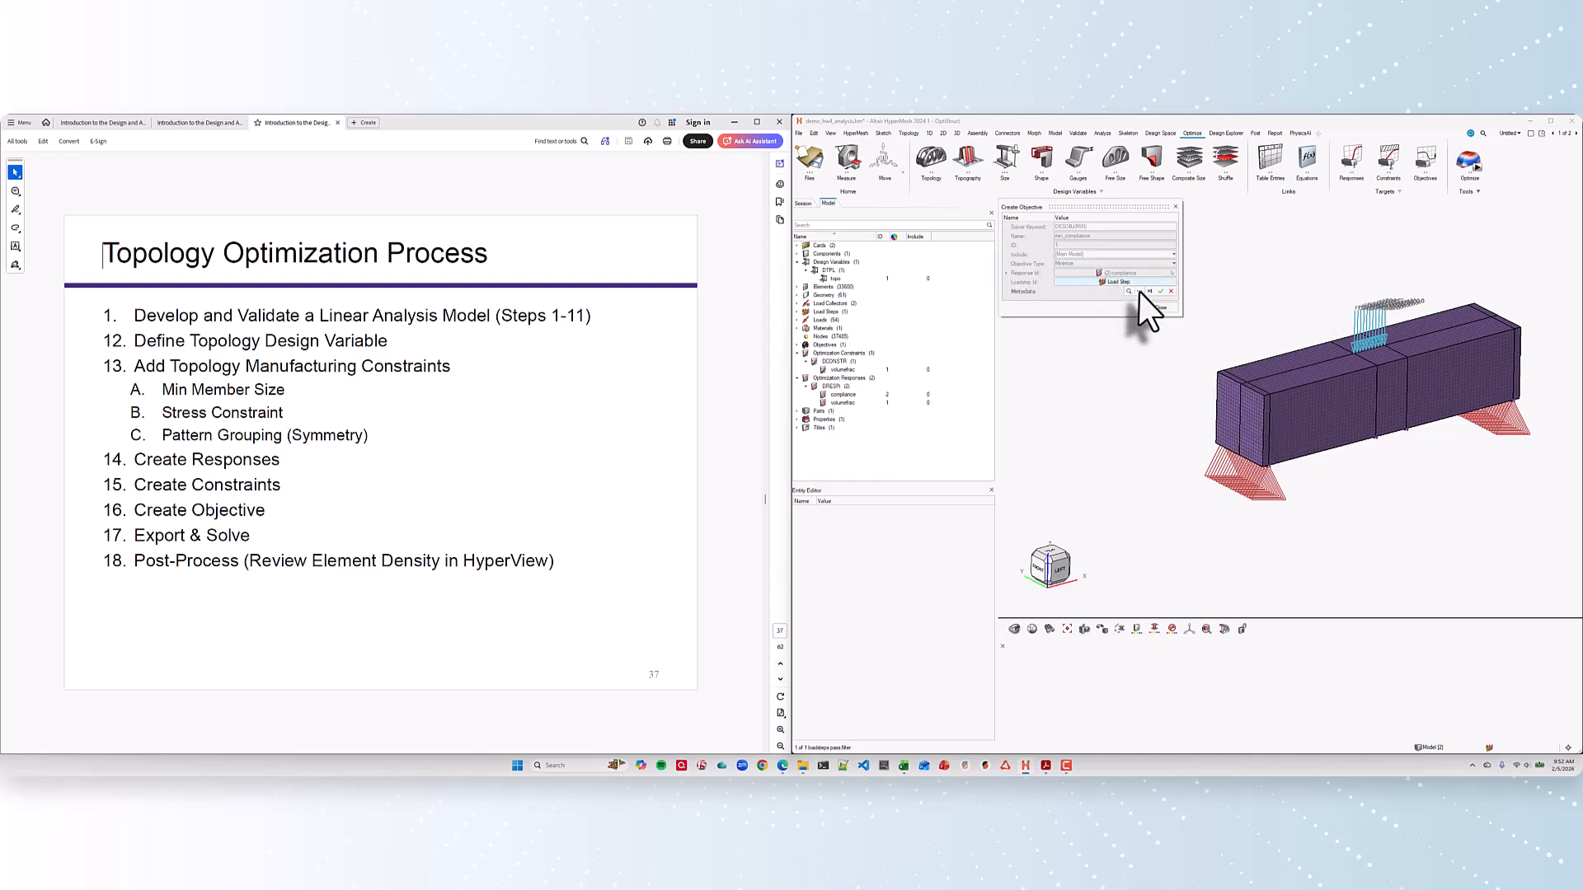
left_click(1138, 286)
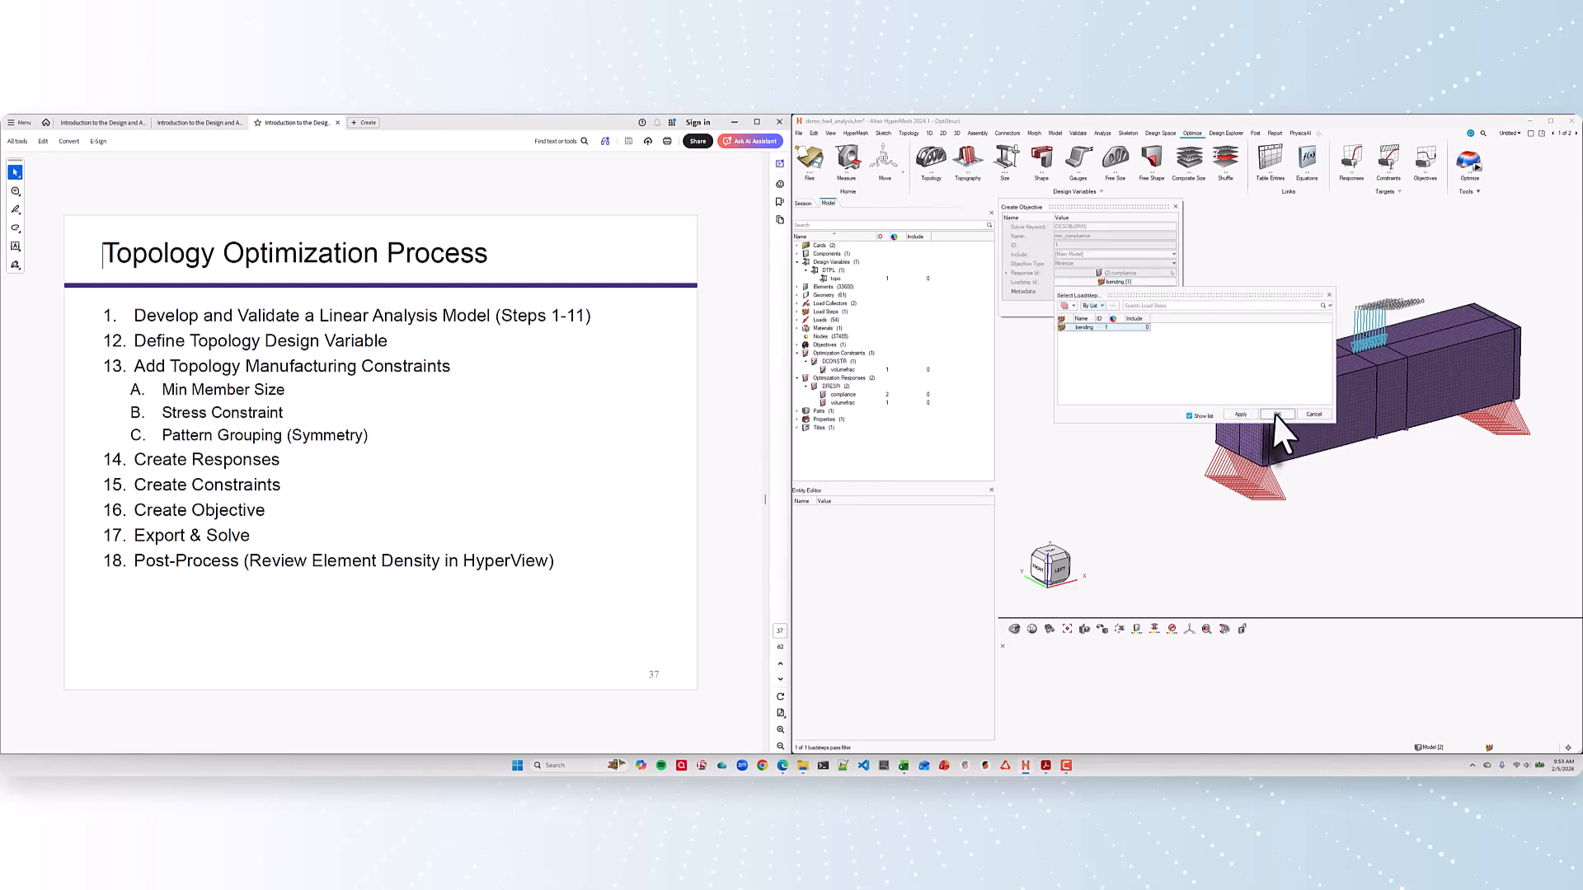
left_click(1276, 413)
left_click(1160, 308)
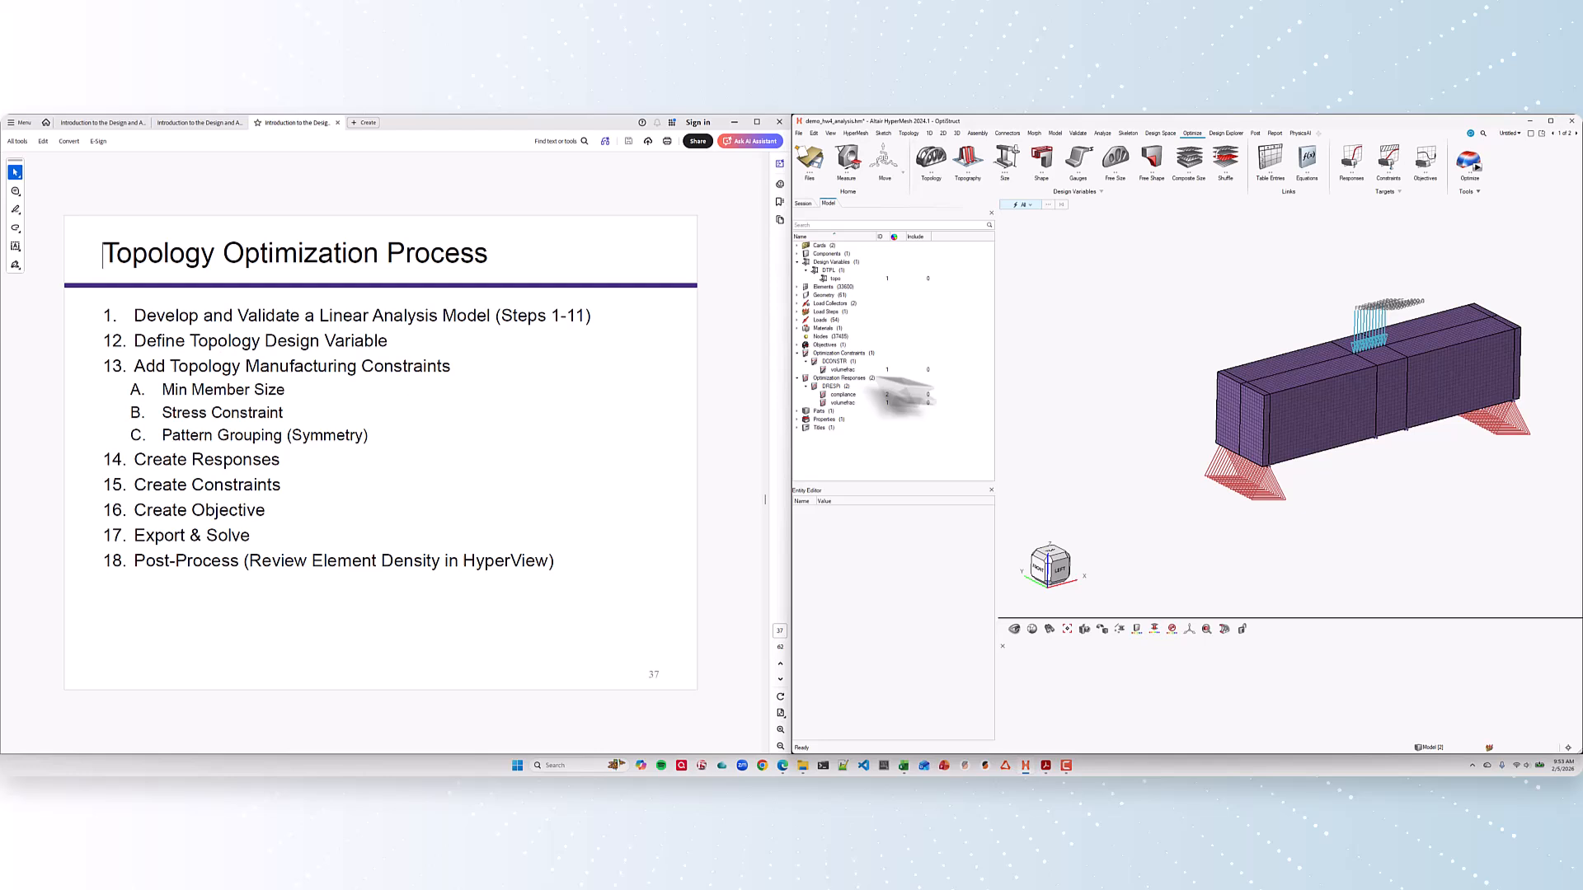
left_click(807, 353)
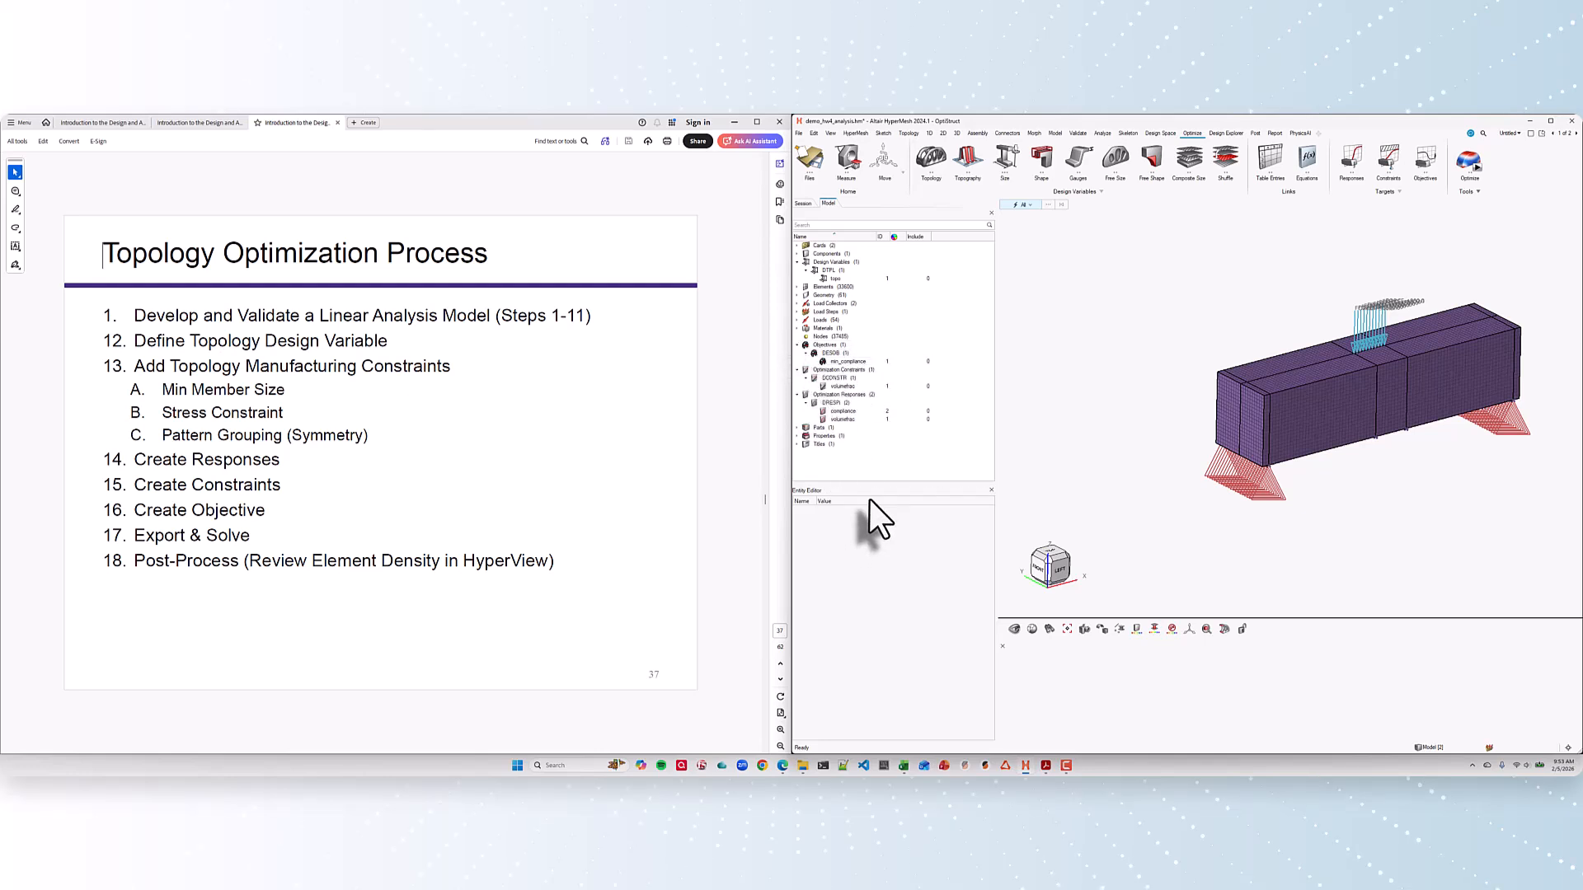
Step: Save the HyperMesh model under the new name demo_hw4_optimization_draw_split in the demo folder
left_click(800, 133)
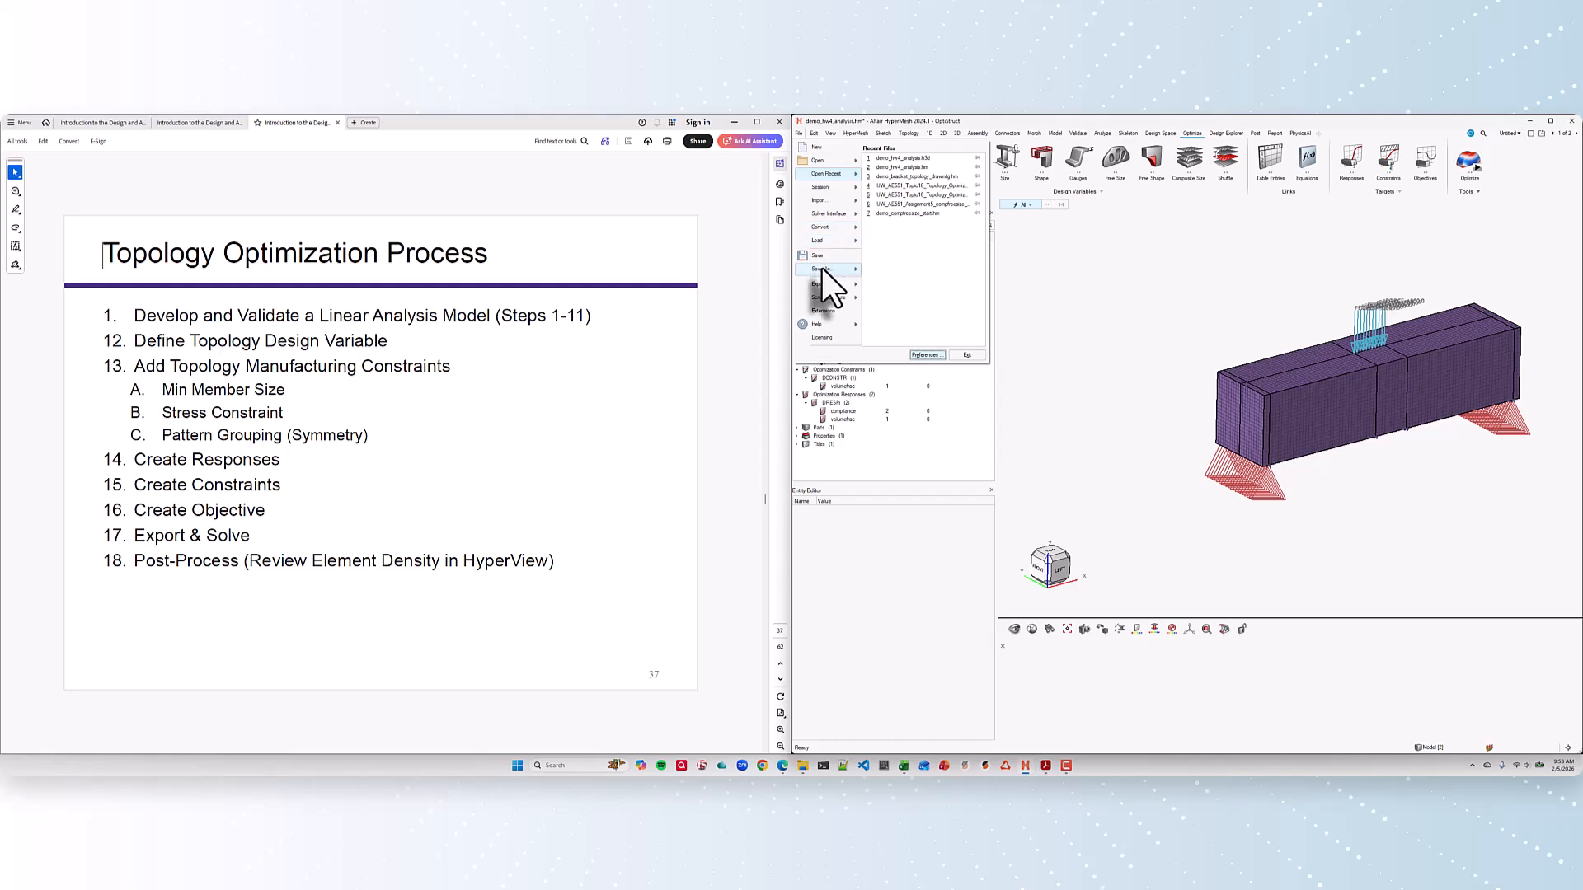
mouse_move(823, 269)
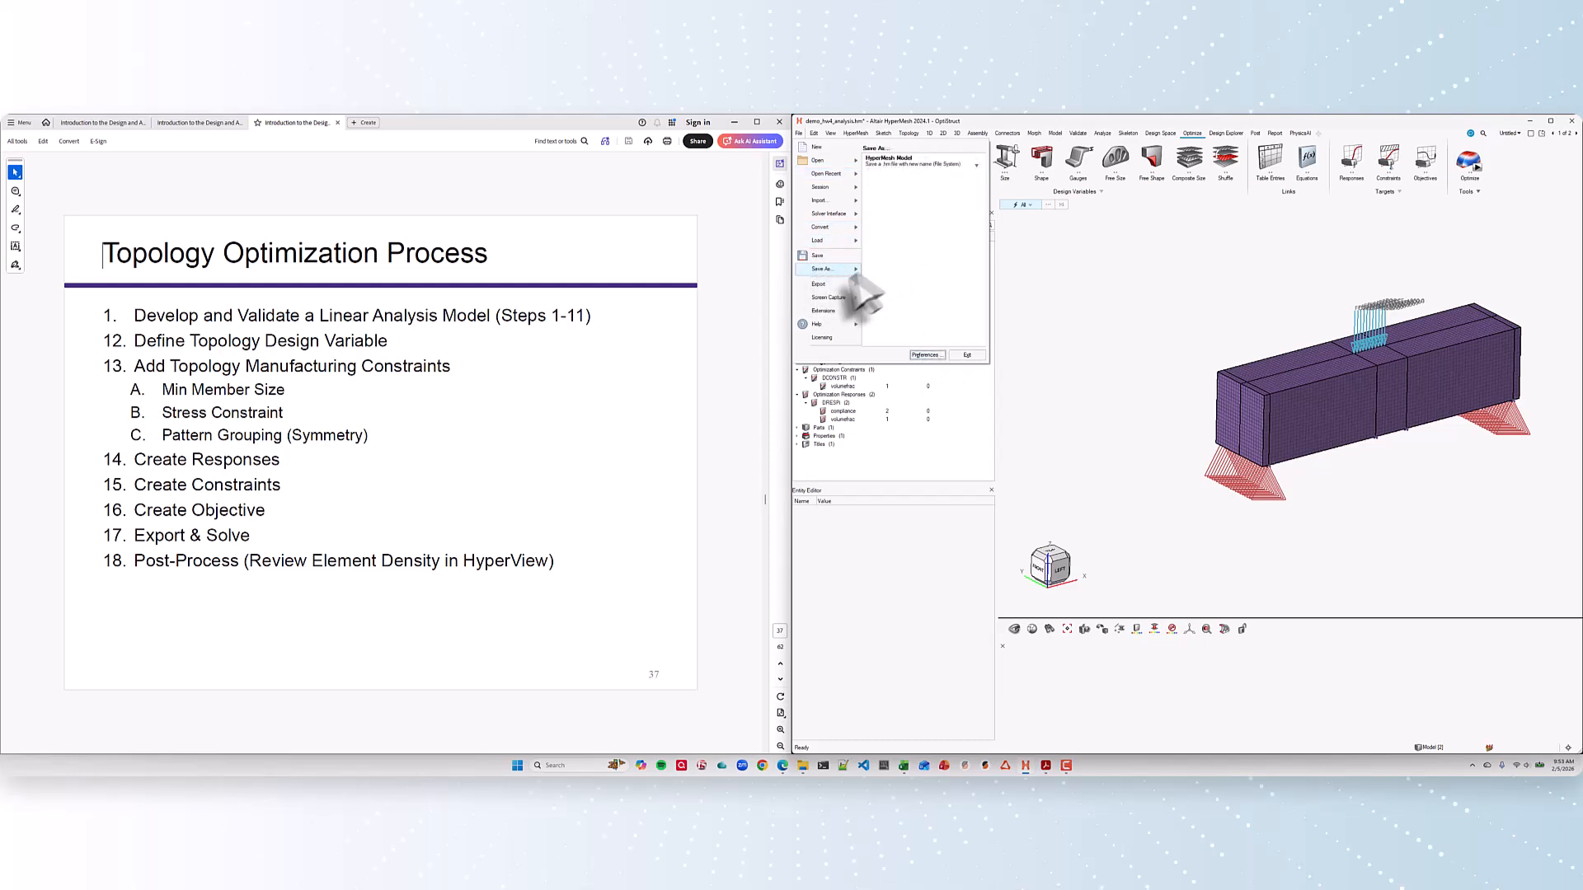
left_click(884, 159)
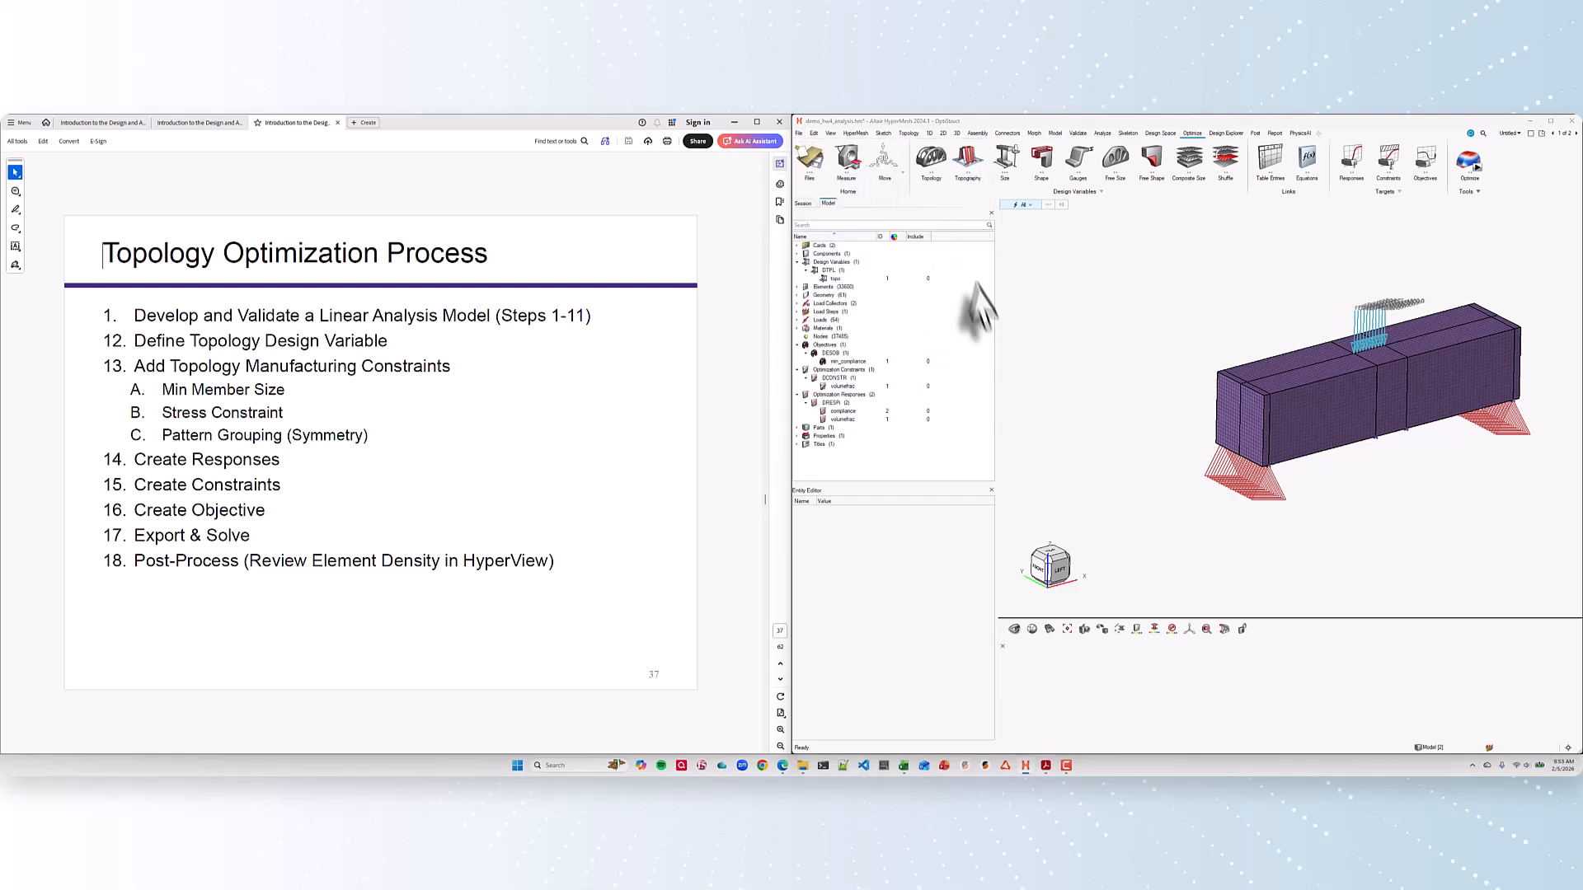
left_click(887, 394)
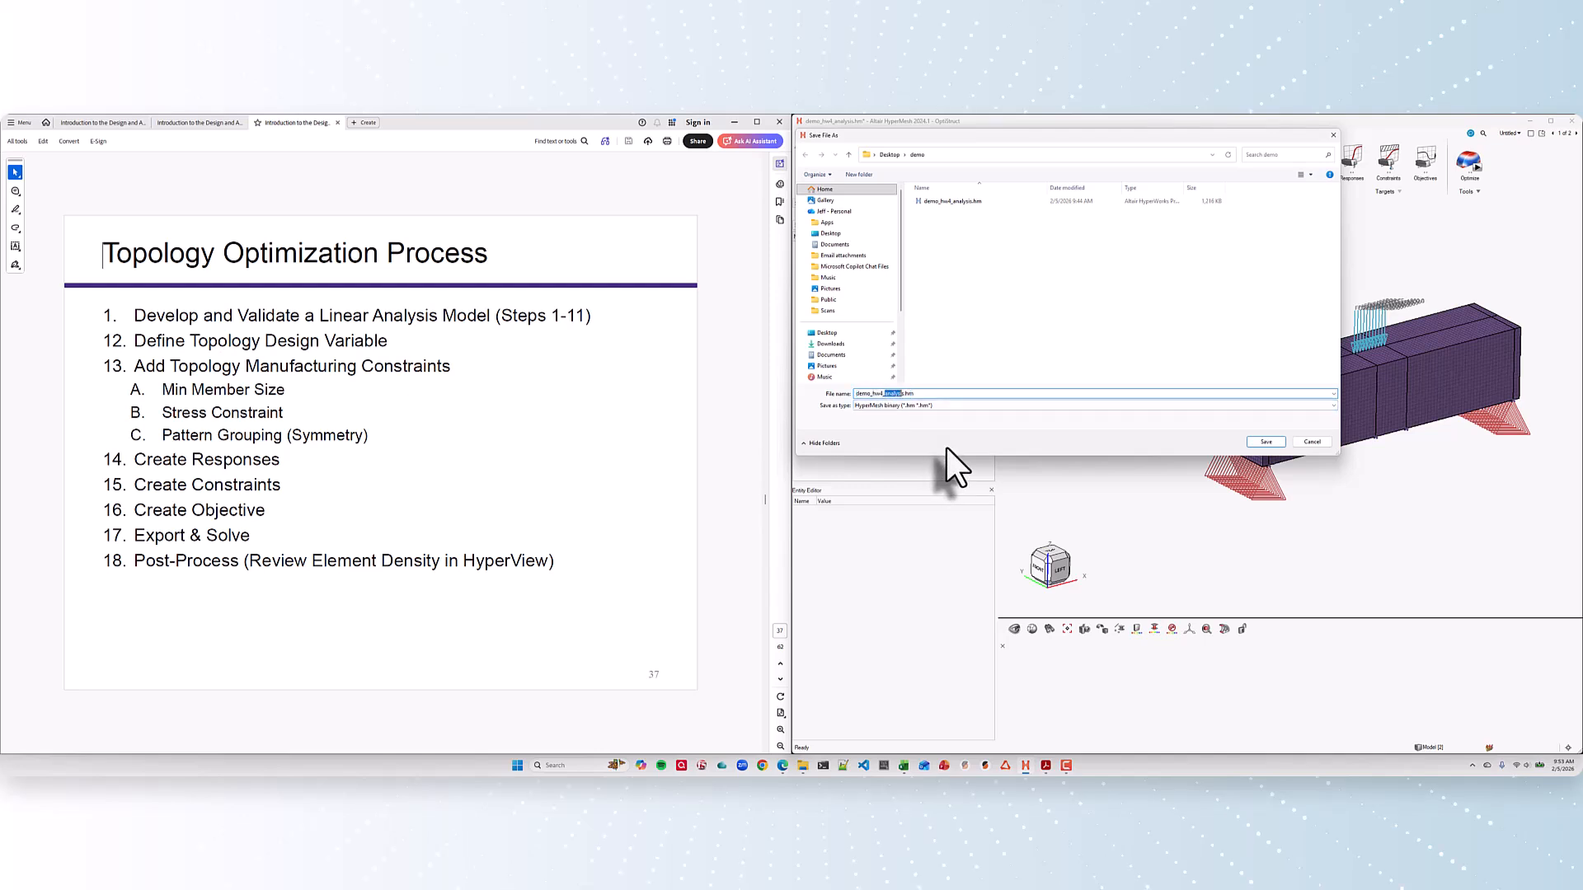
type("optimm")
key("BackSpace")
type("ization_draw_split")
key("Return")
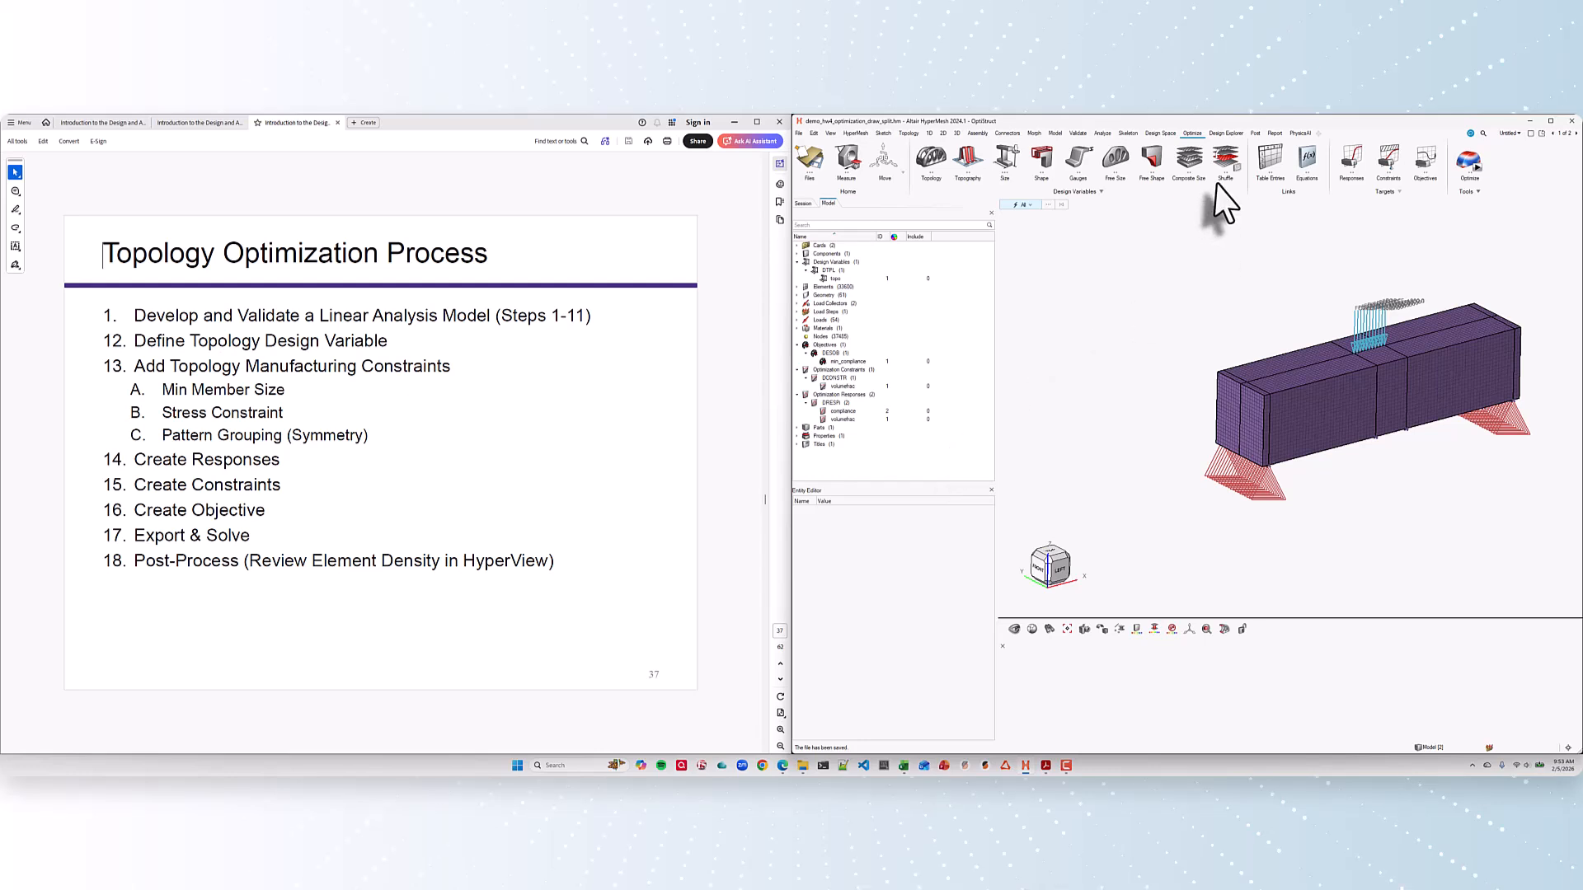
Step: Export the OptiStruct deck as demo_hw4_optimization_draw_split.fem, run the optimization, and move and enlarge the solver view window
scroll(1261, 429, "up", 5)
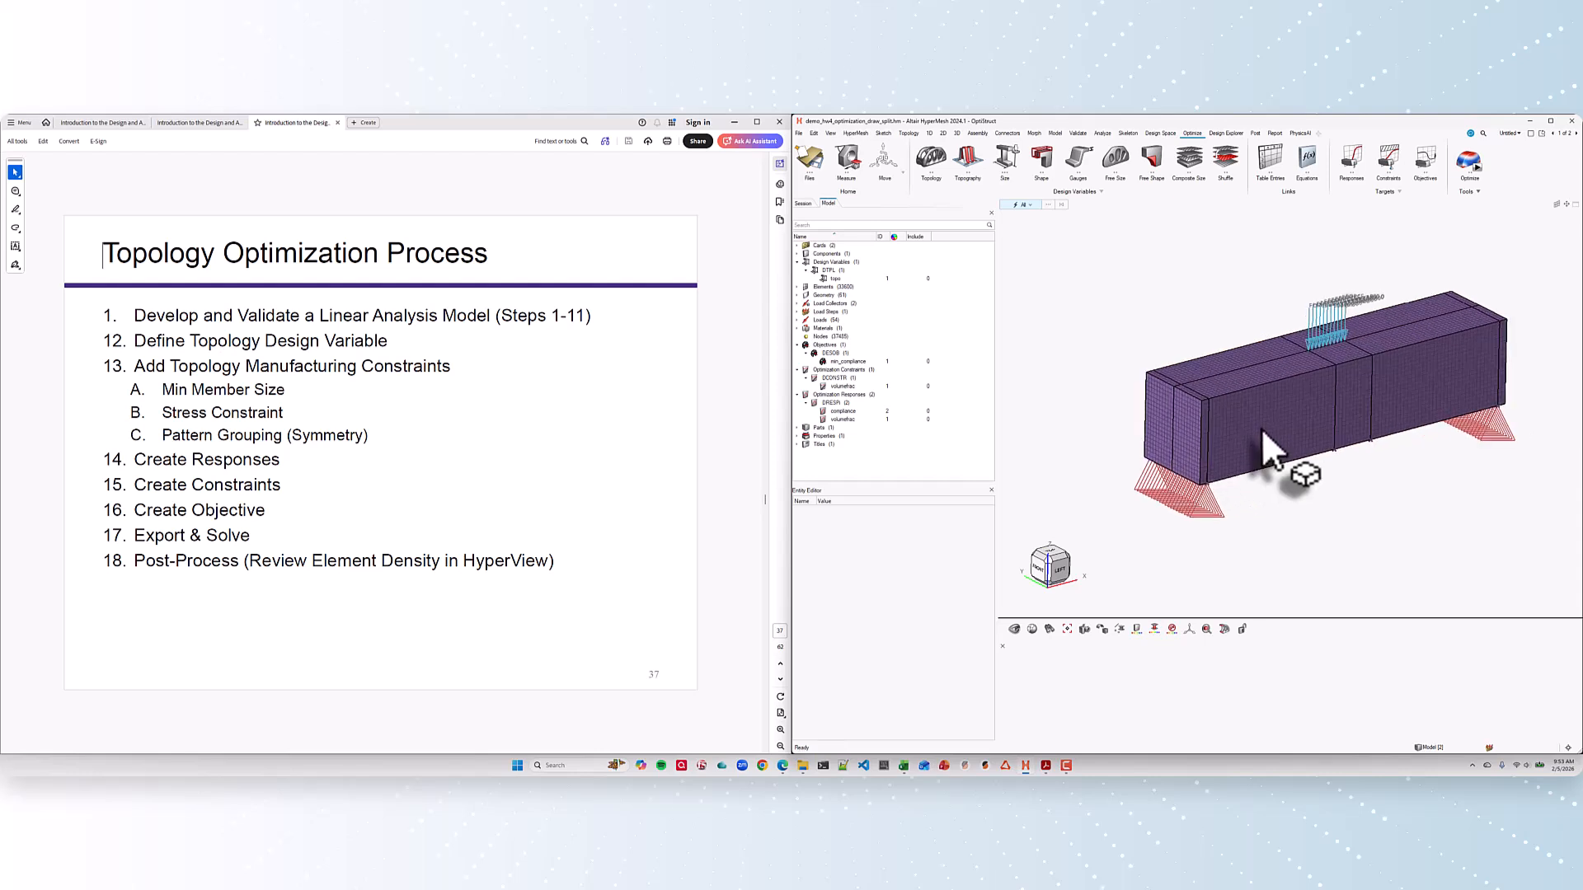
scroll(1229, 455, "down", 3)
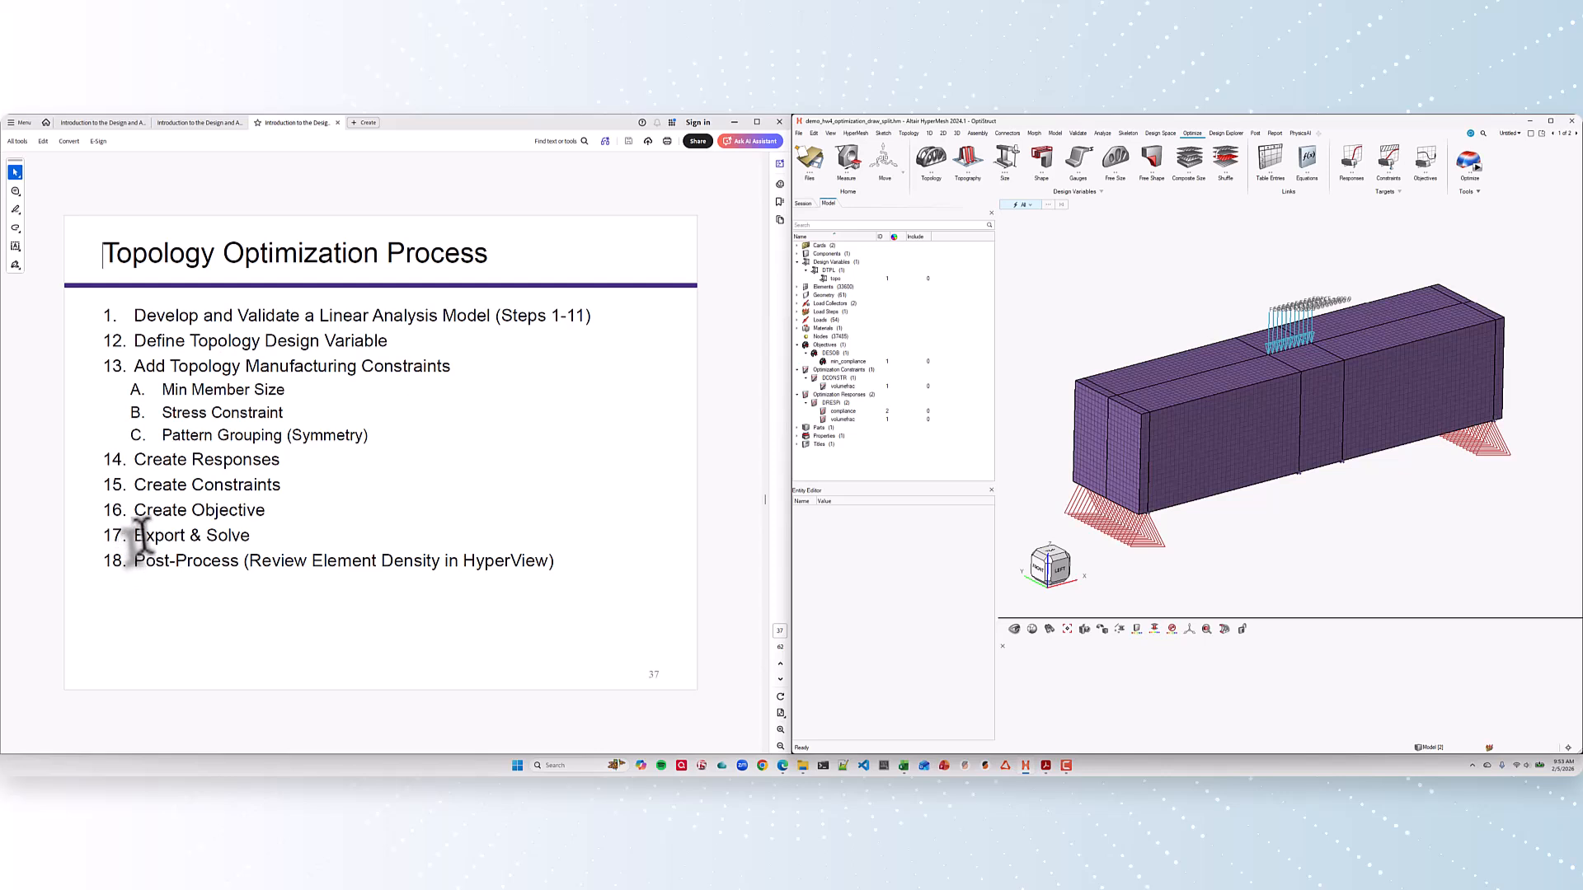
left_click(193, 556)
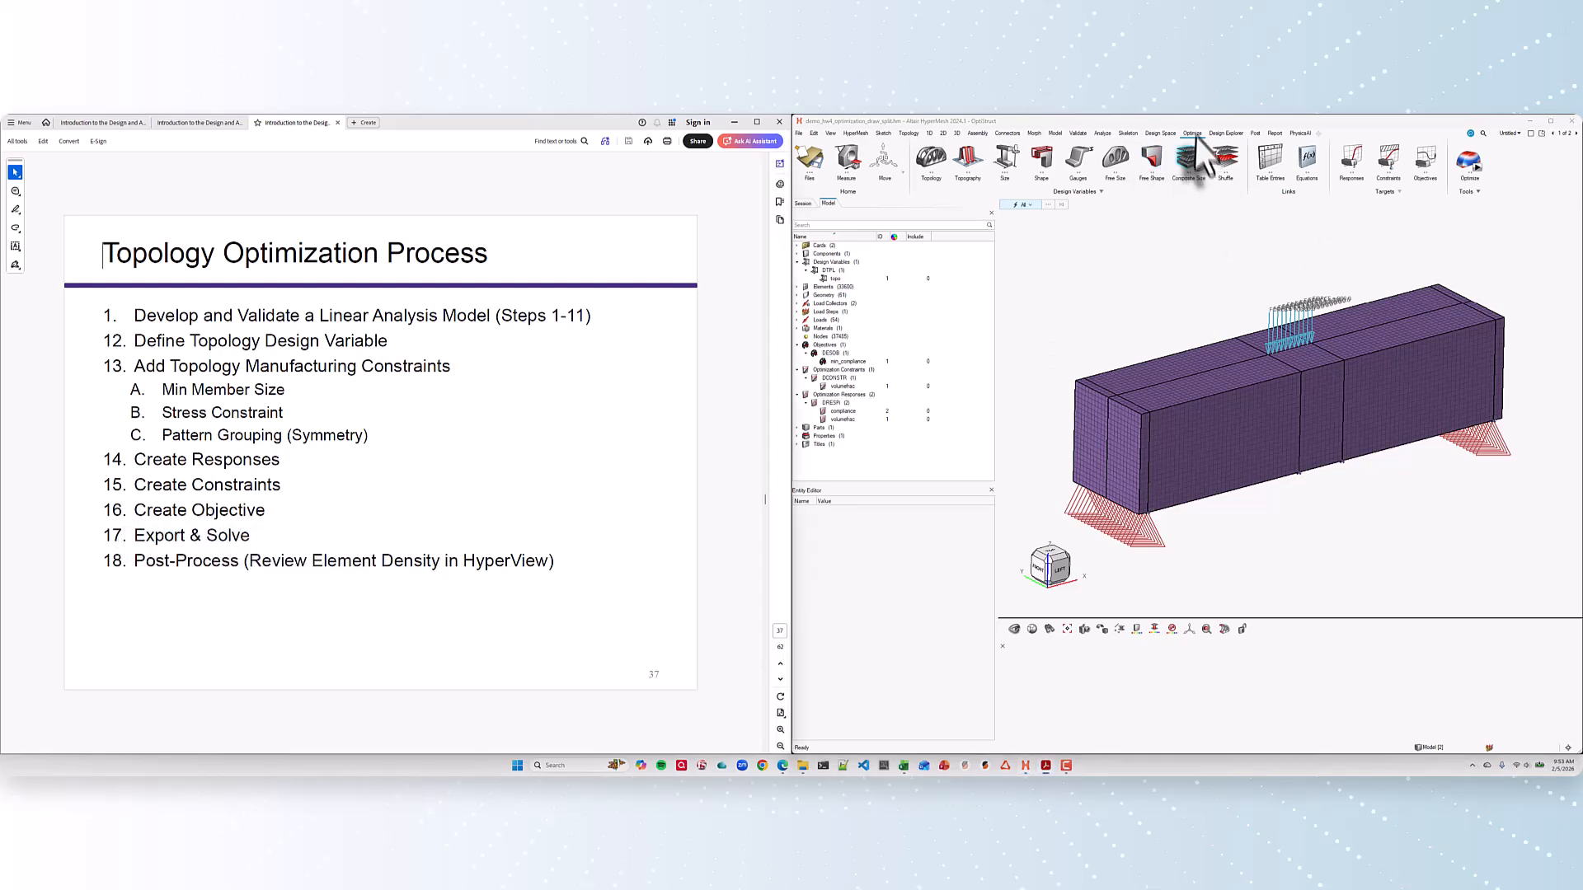
left_click(1477, 168)
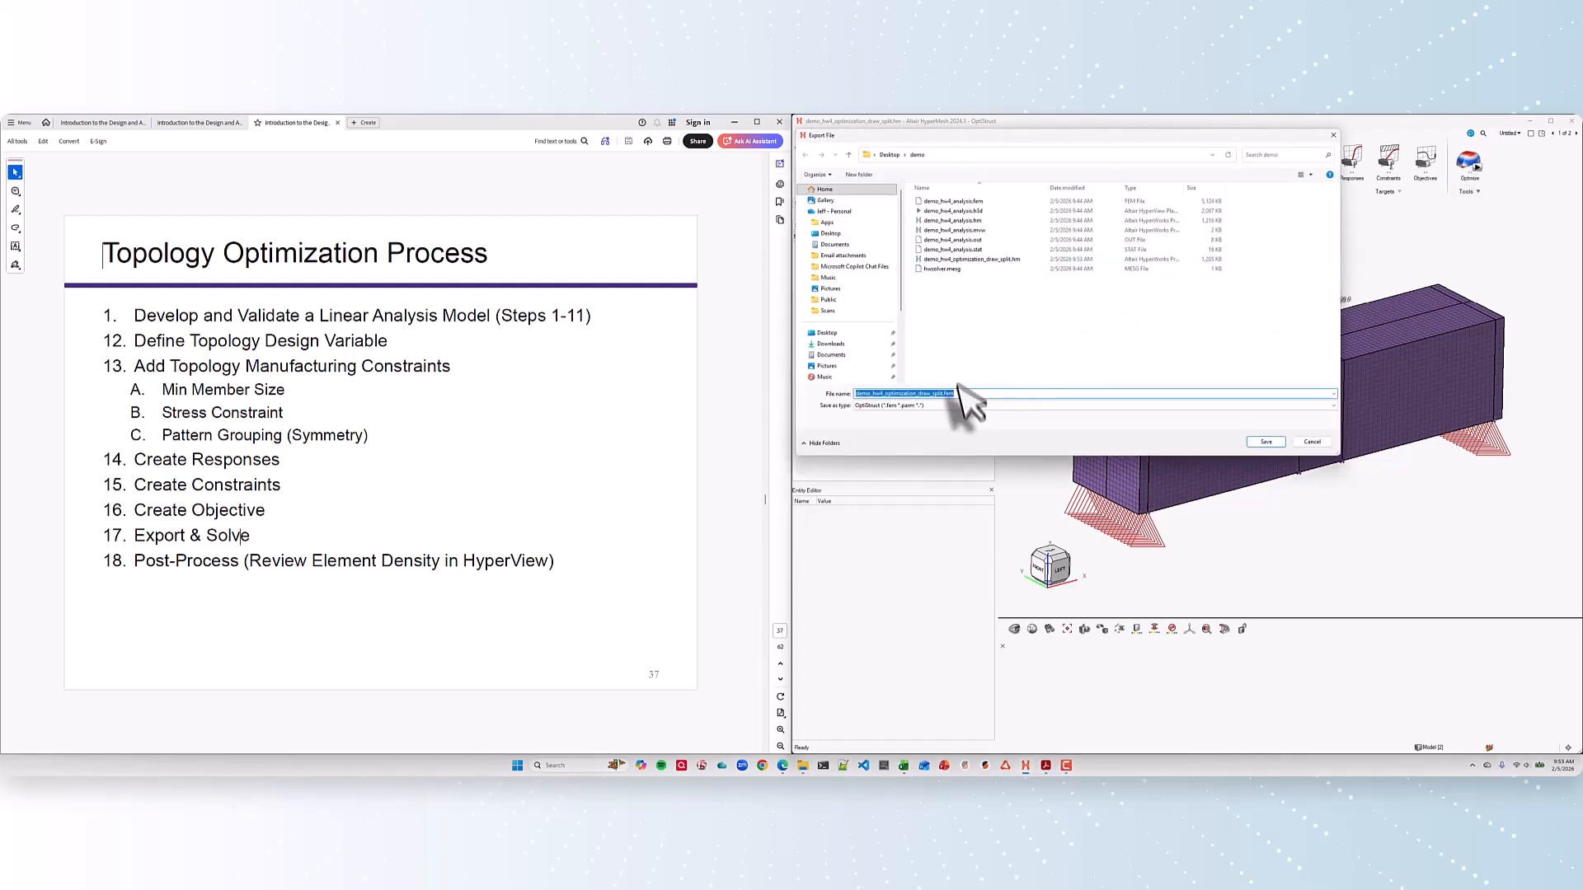
left_click(1265, 442)
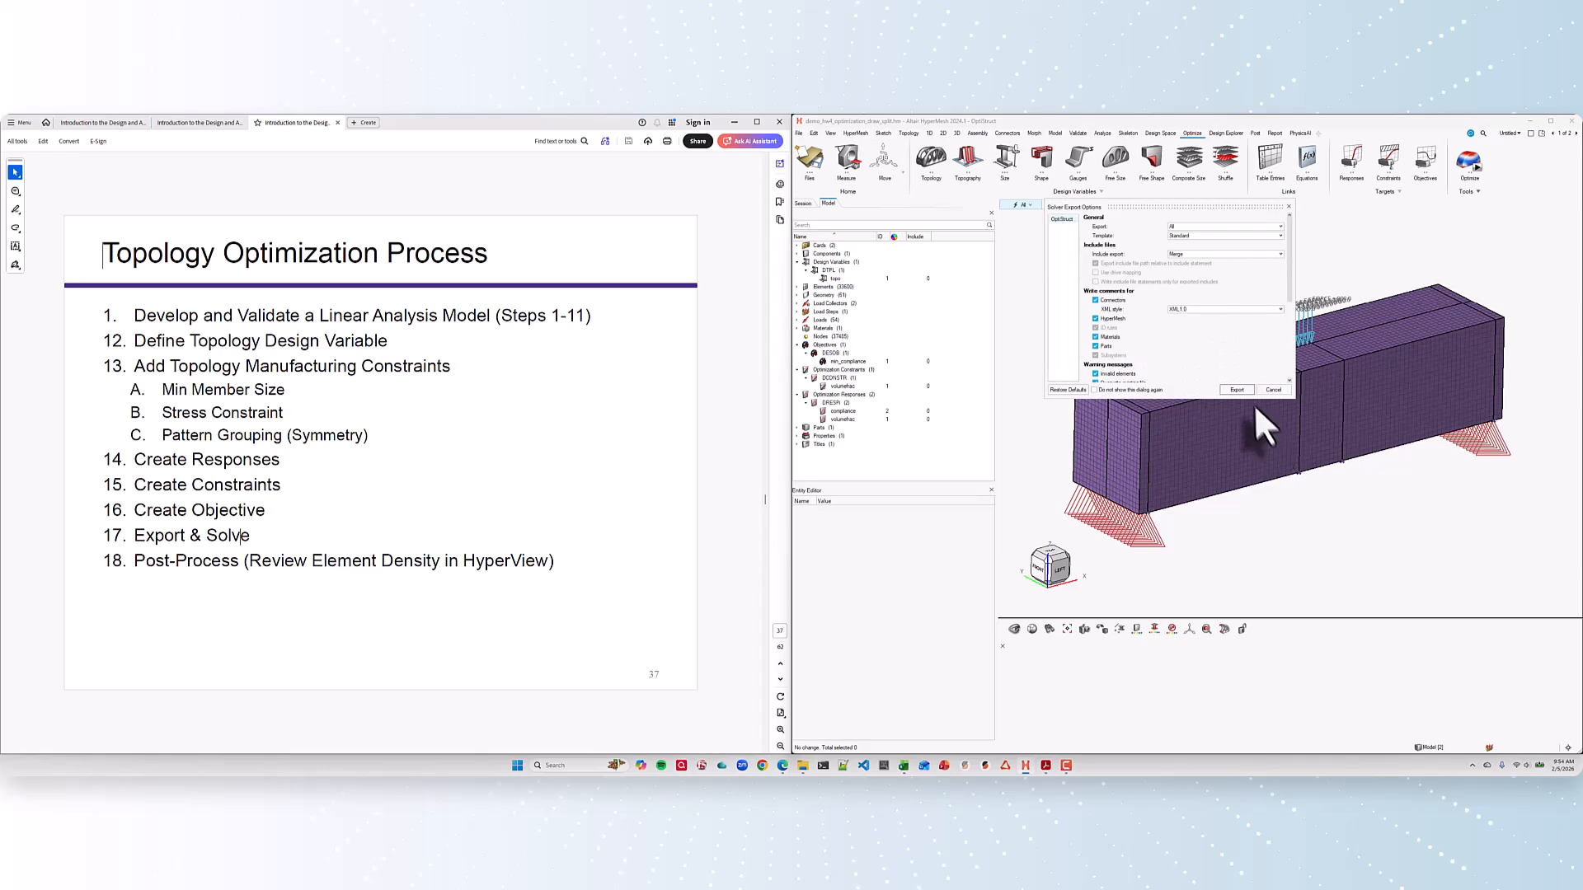
left_click(1244, 388)
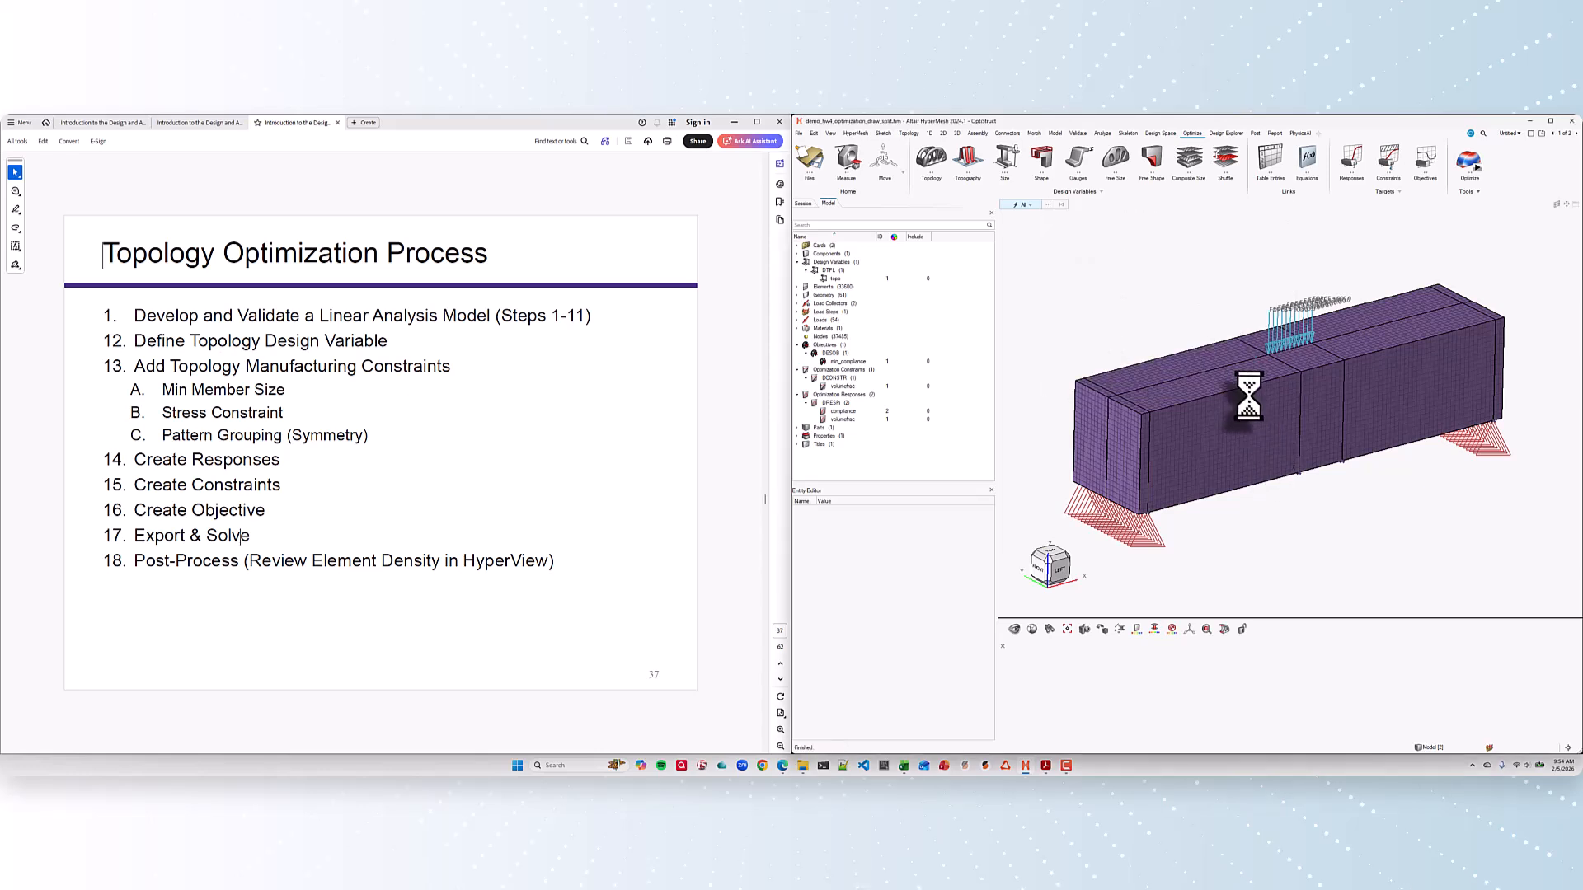
left_click(1225, 309)
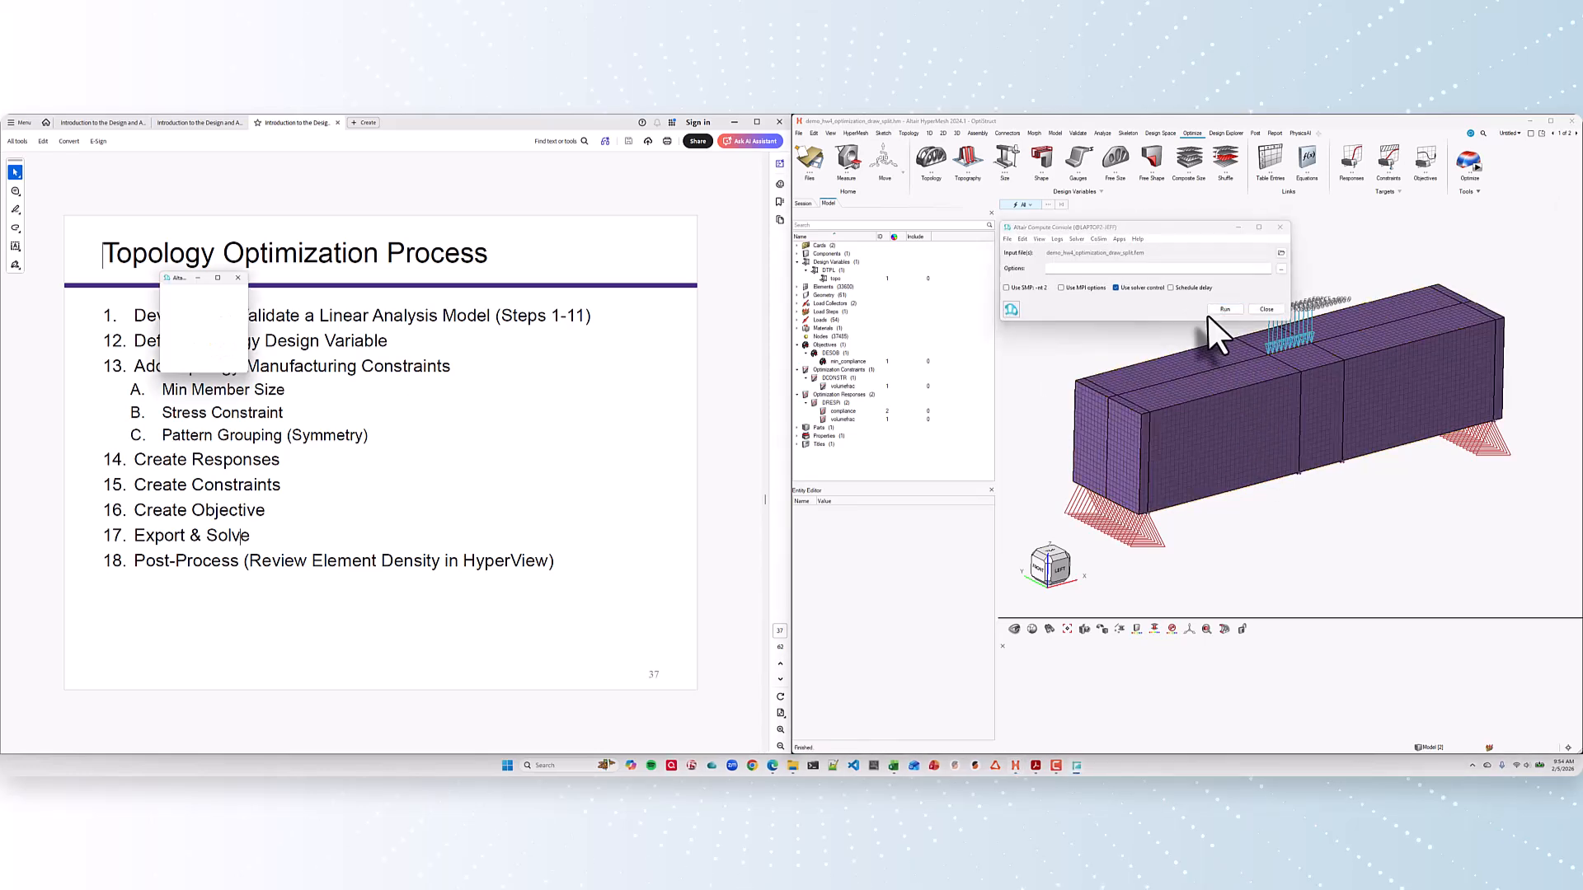
left_click_drag(395, 277, 1234, 336)
left_click_drag(1291, 583, 1469, 707)
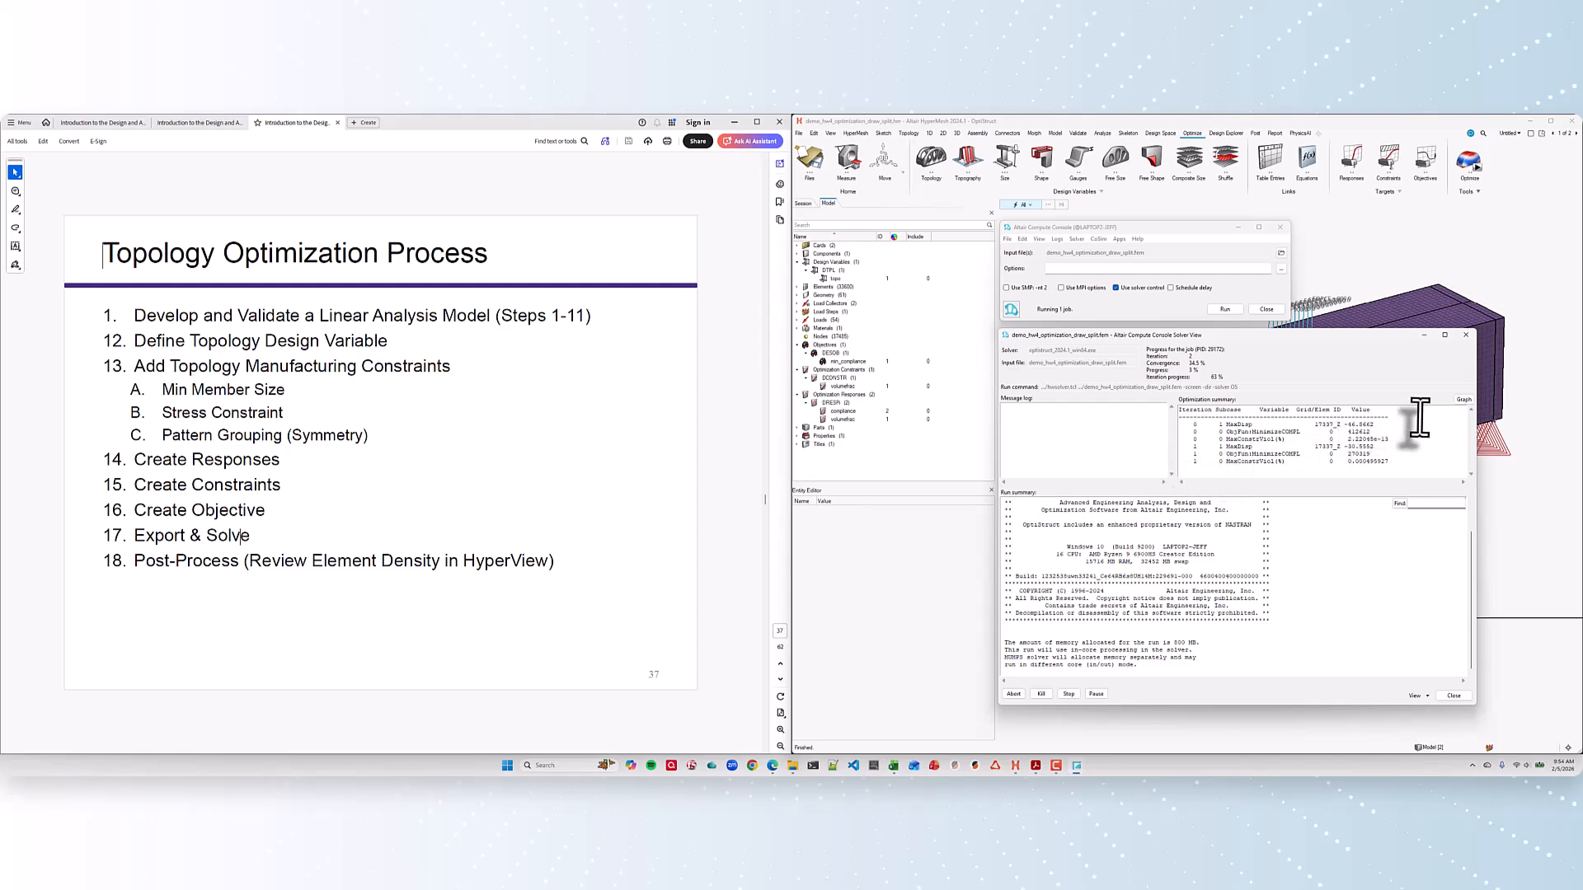
Step: Open the convergence history graph, enlarge it over the slides, and plot the minimized compliance objective function
left_click(1463, 399)
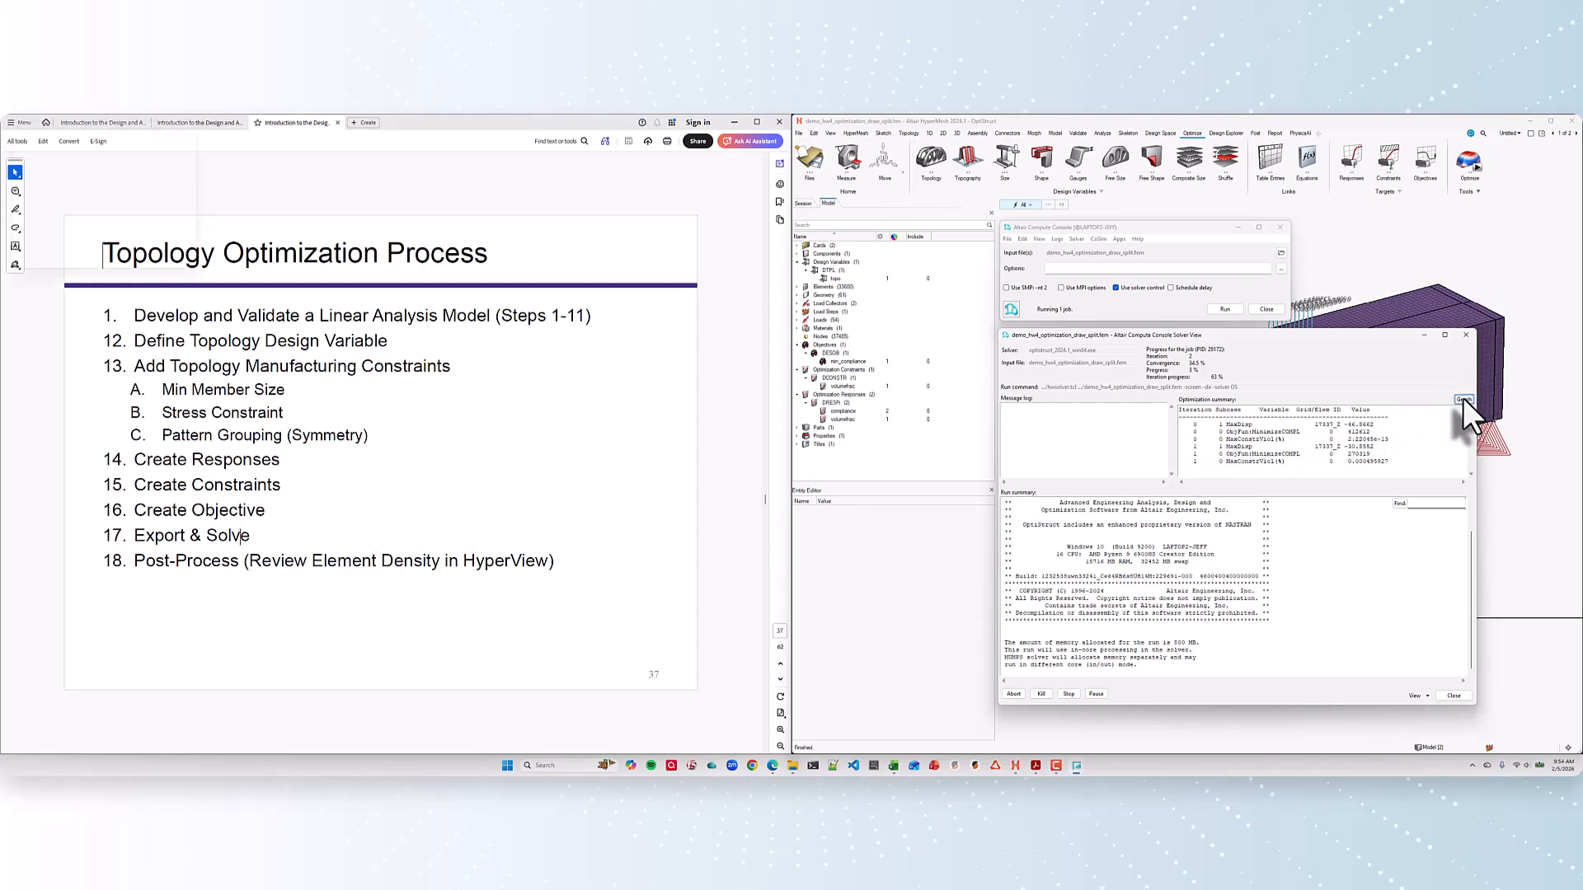
left_click_drag(192, 123, 255, 225)
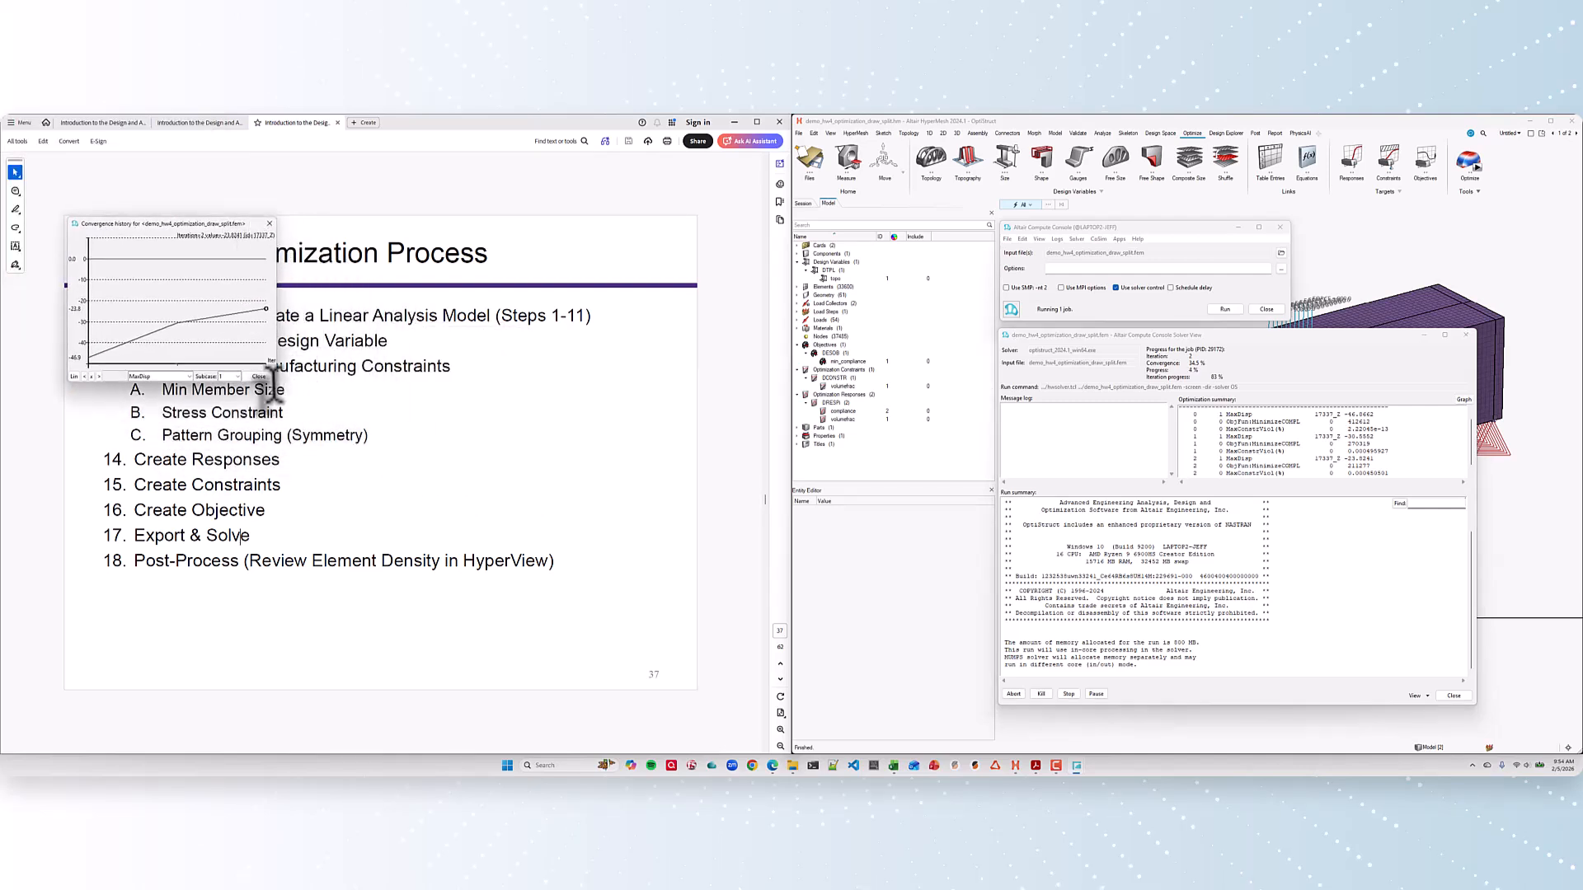
left_click_drag(274, 381, 693, 688)
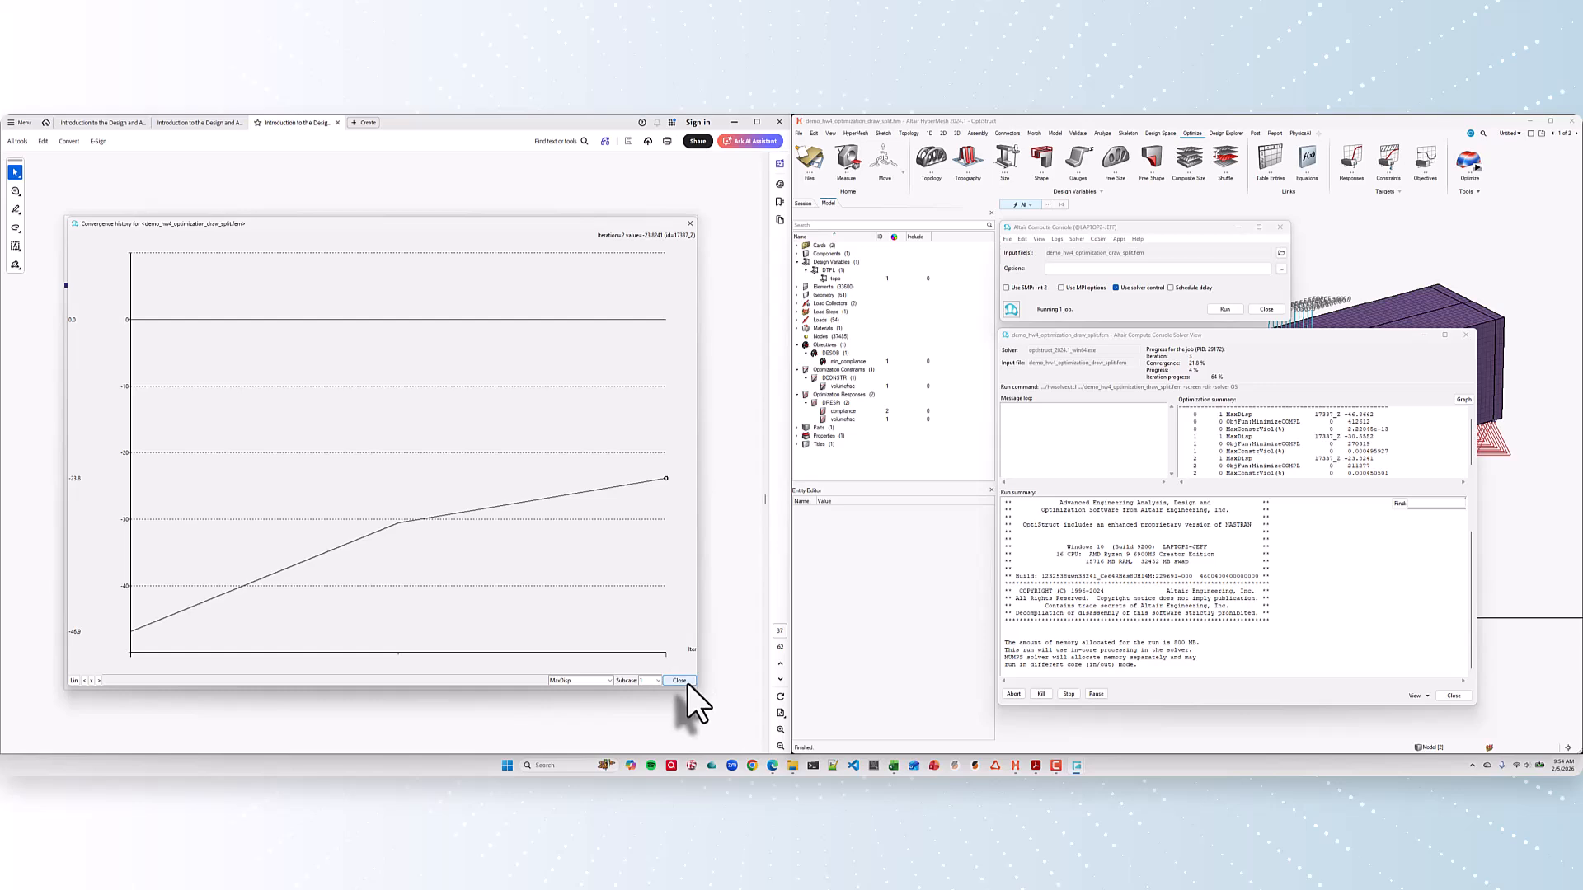
left_click(601, 681)
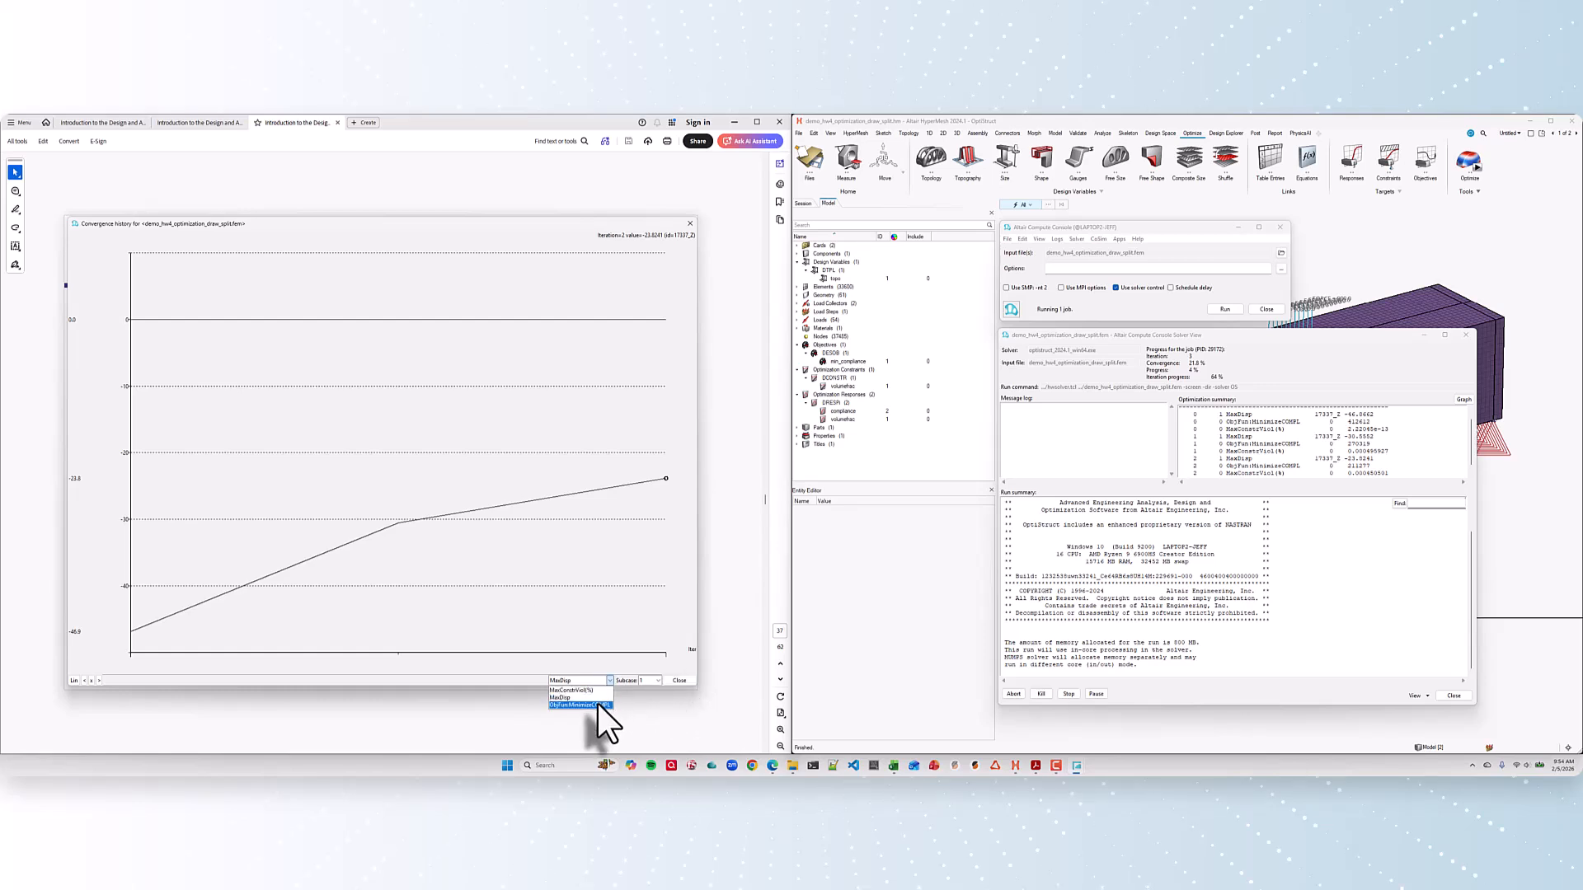
left_click(597, 703)
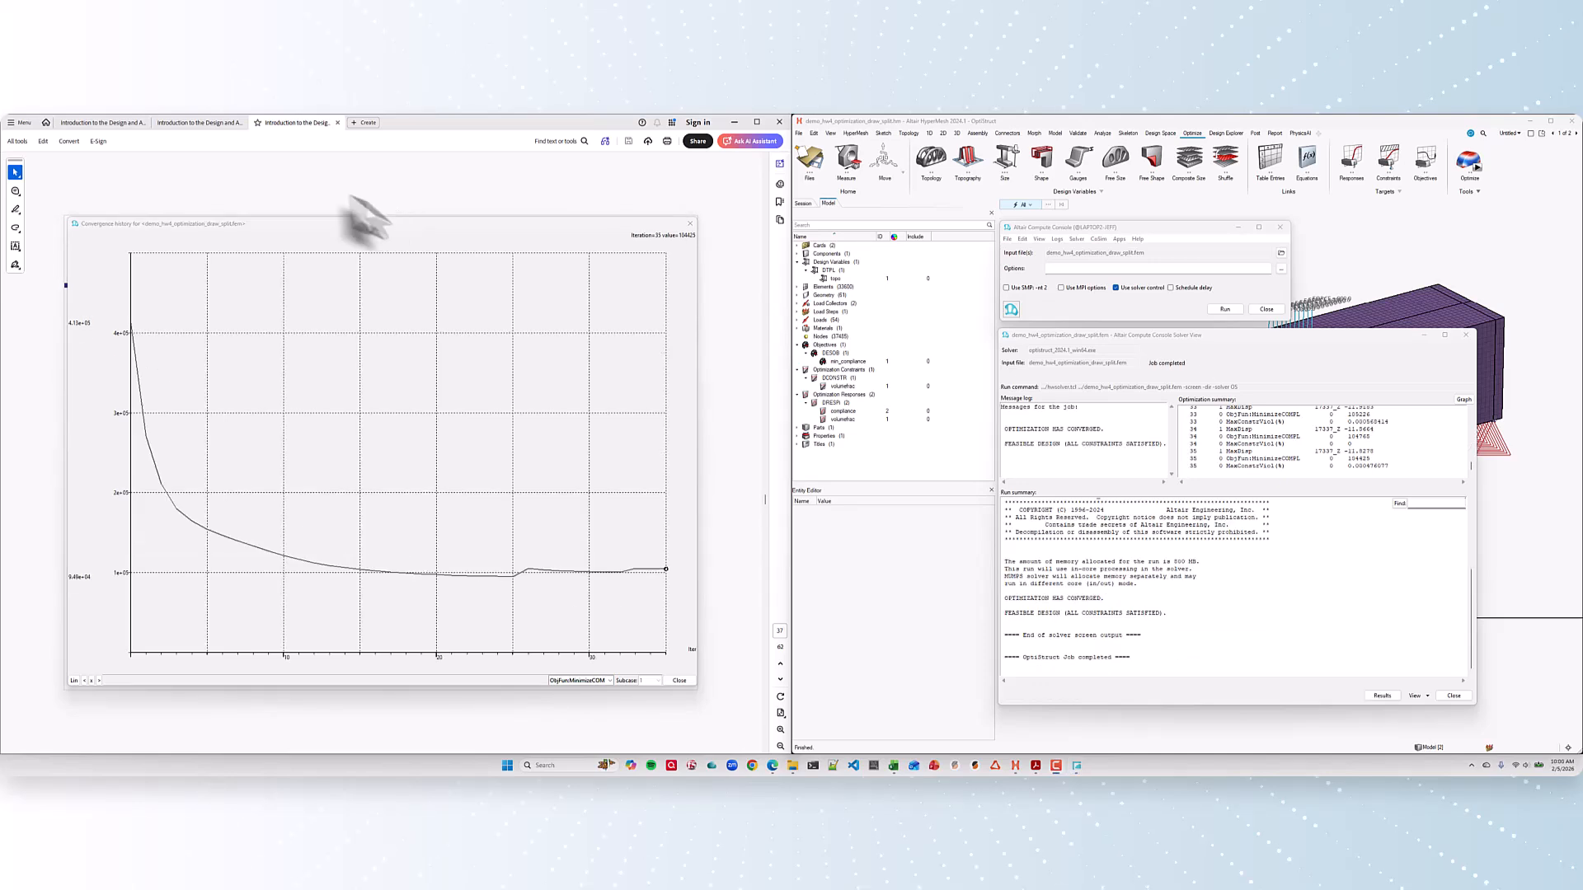
Step: Check the solver's run summary for the optimization's convergence and design feasibility
left_click_drag(1019, 598, 1066, 614)
left_click(1079, 613)
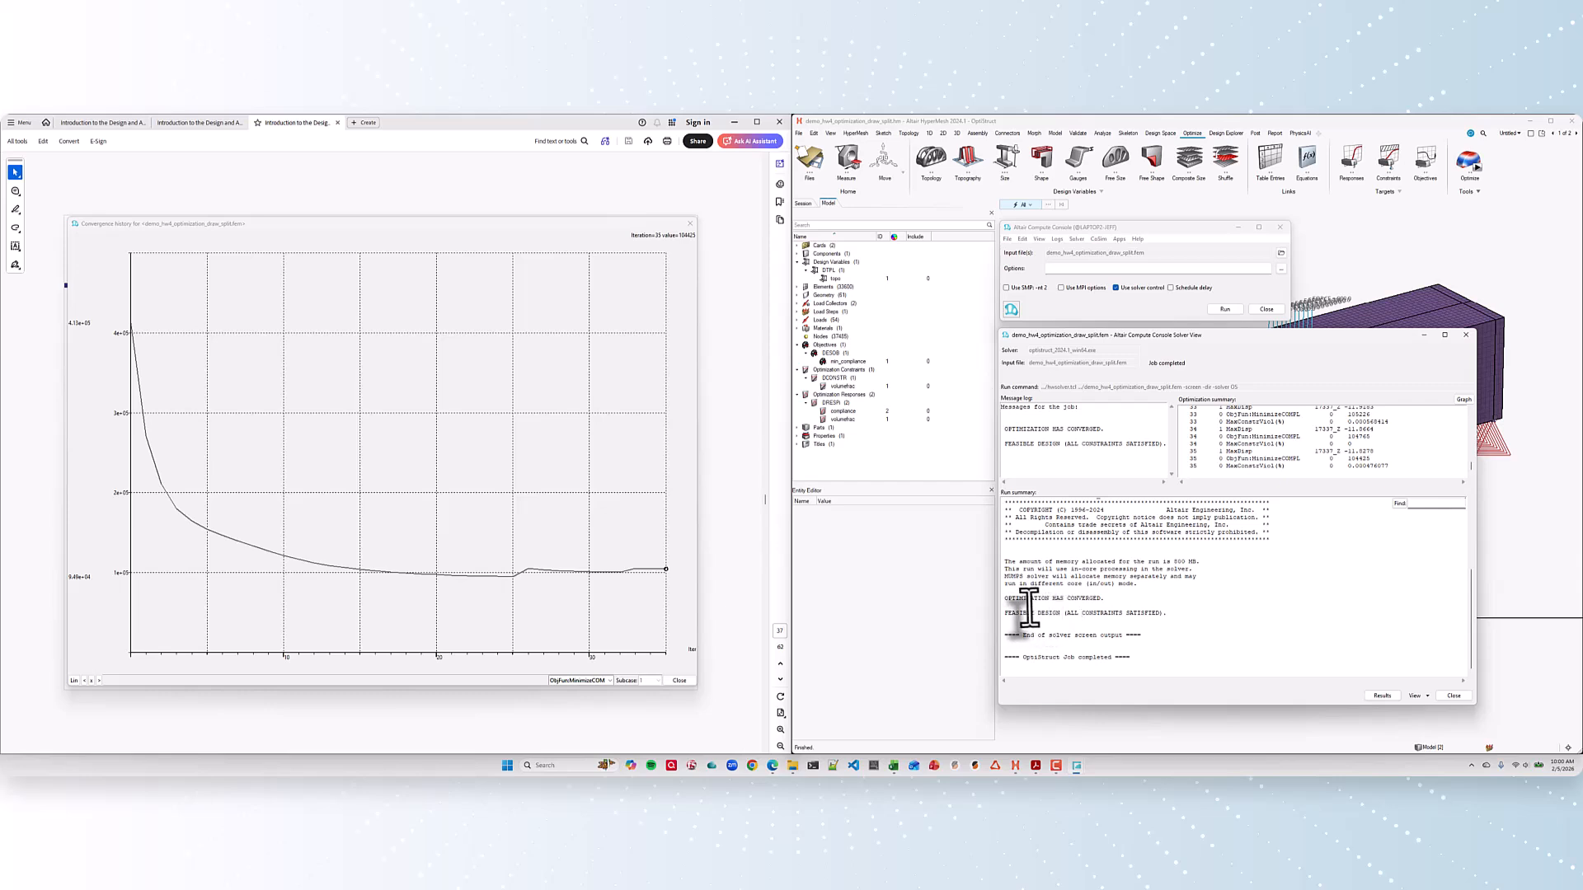
left_click_drag(1010, 599, 1167, 612)
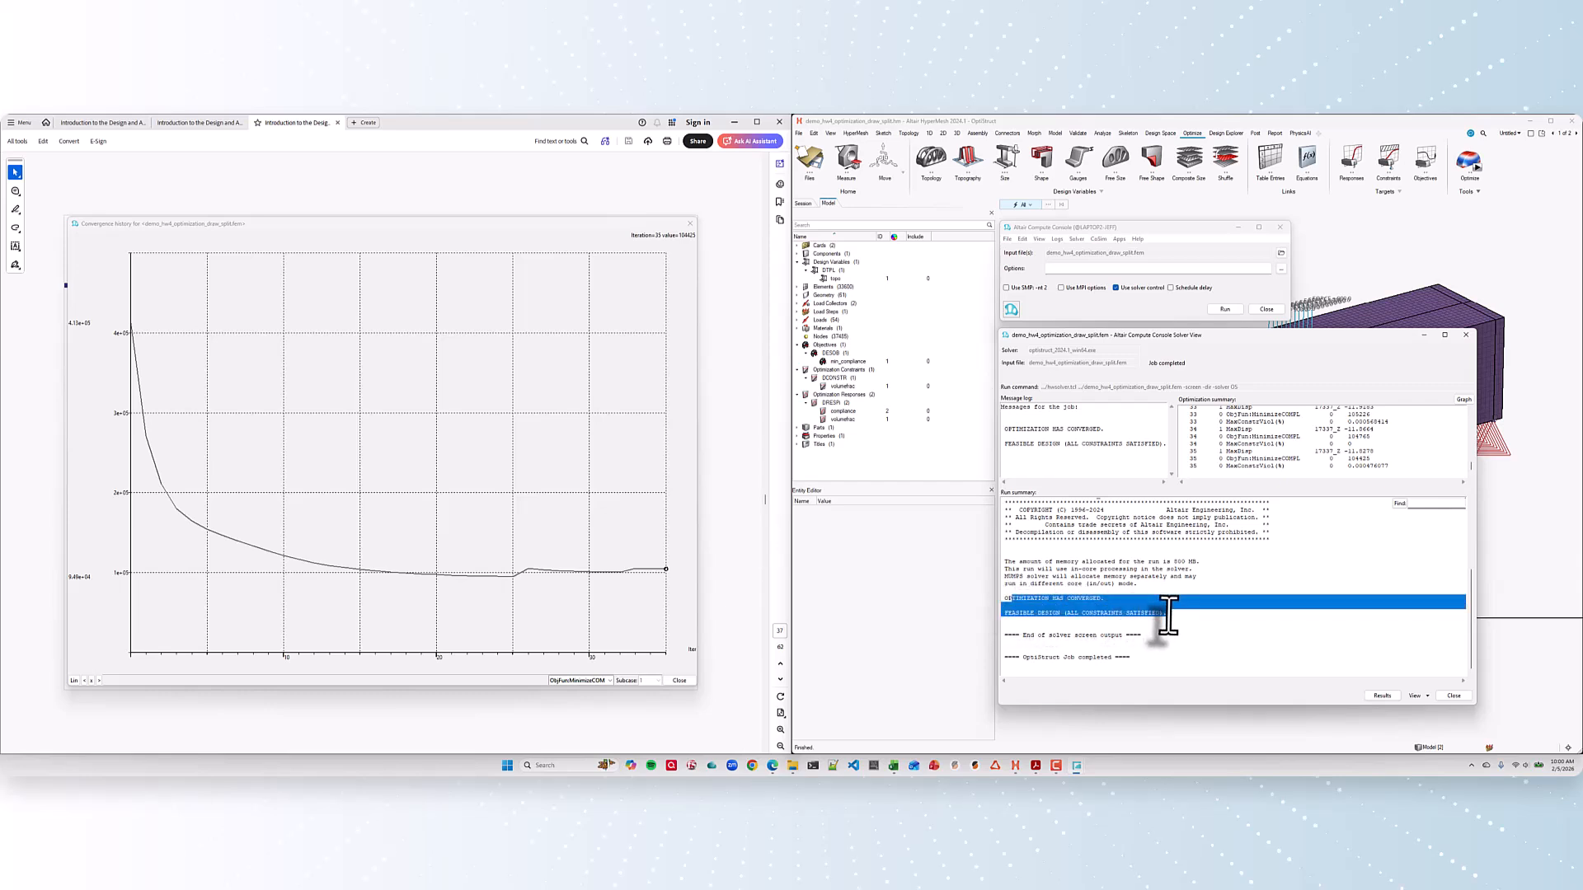
left_click(1166, 612)
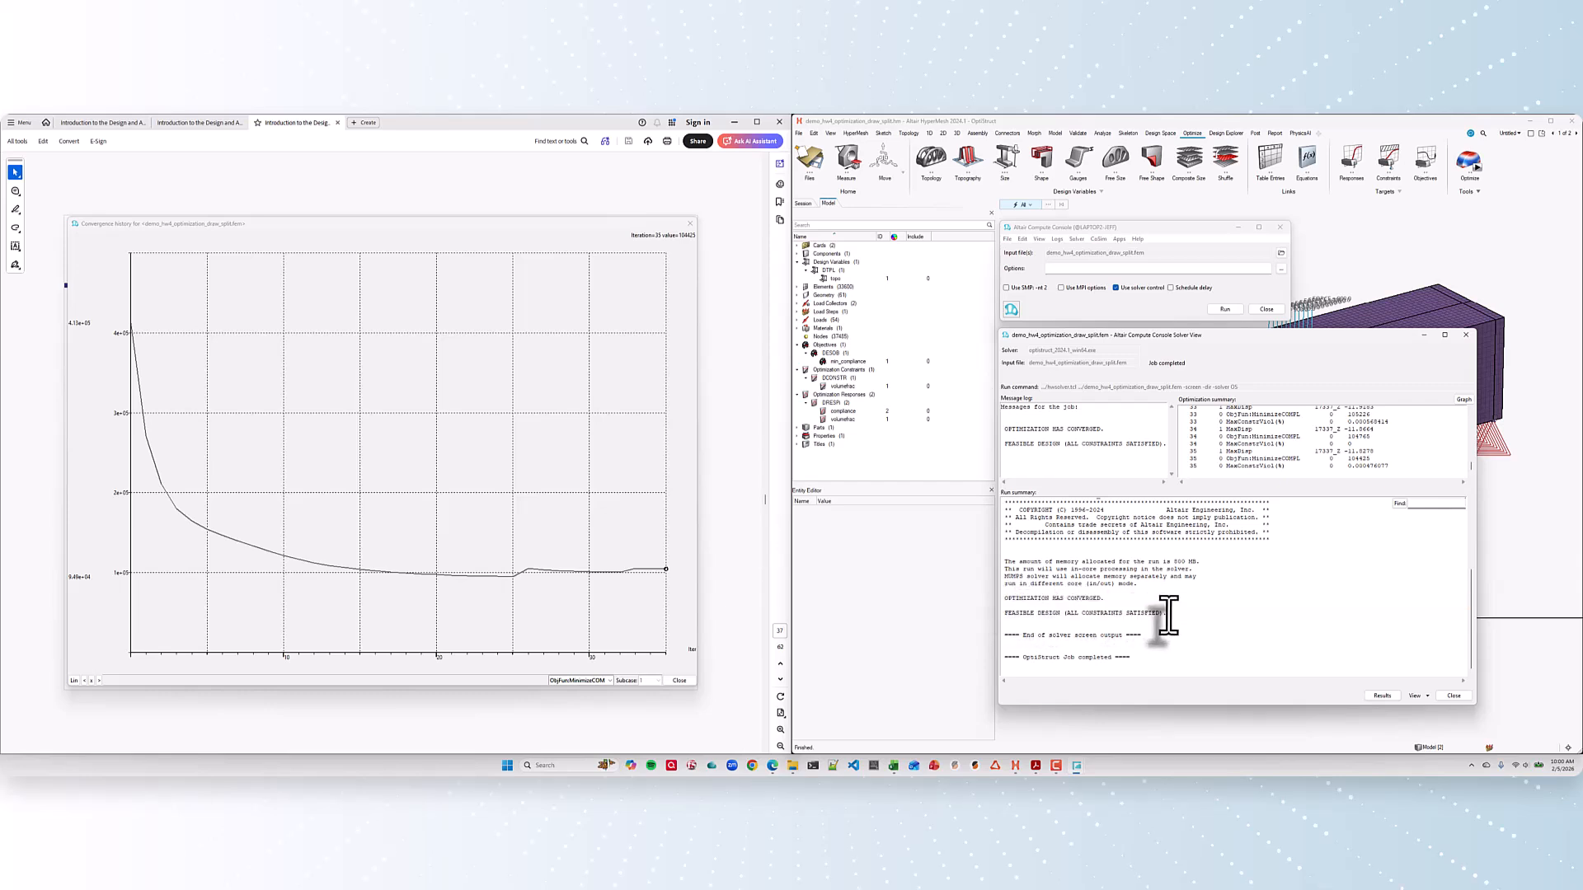
left_click(1056, 616)
left_click_drag(1000, 600, 1119, 607)
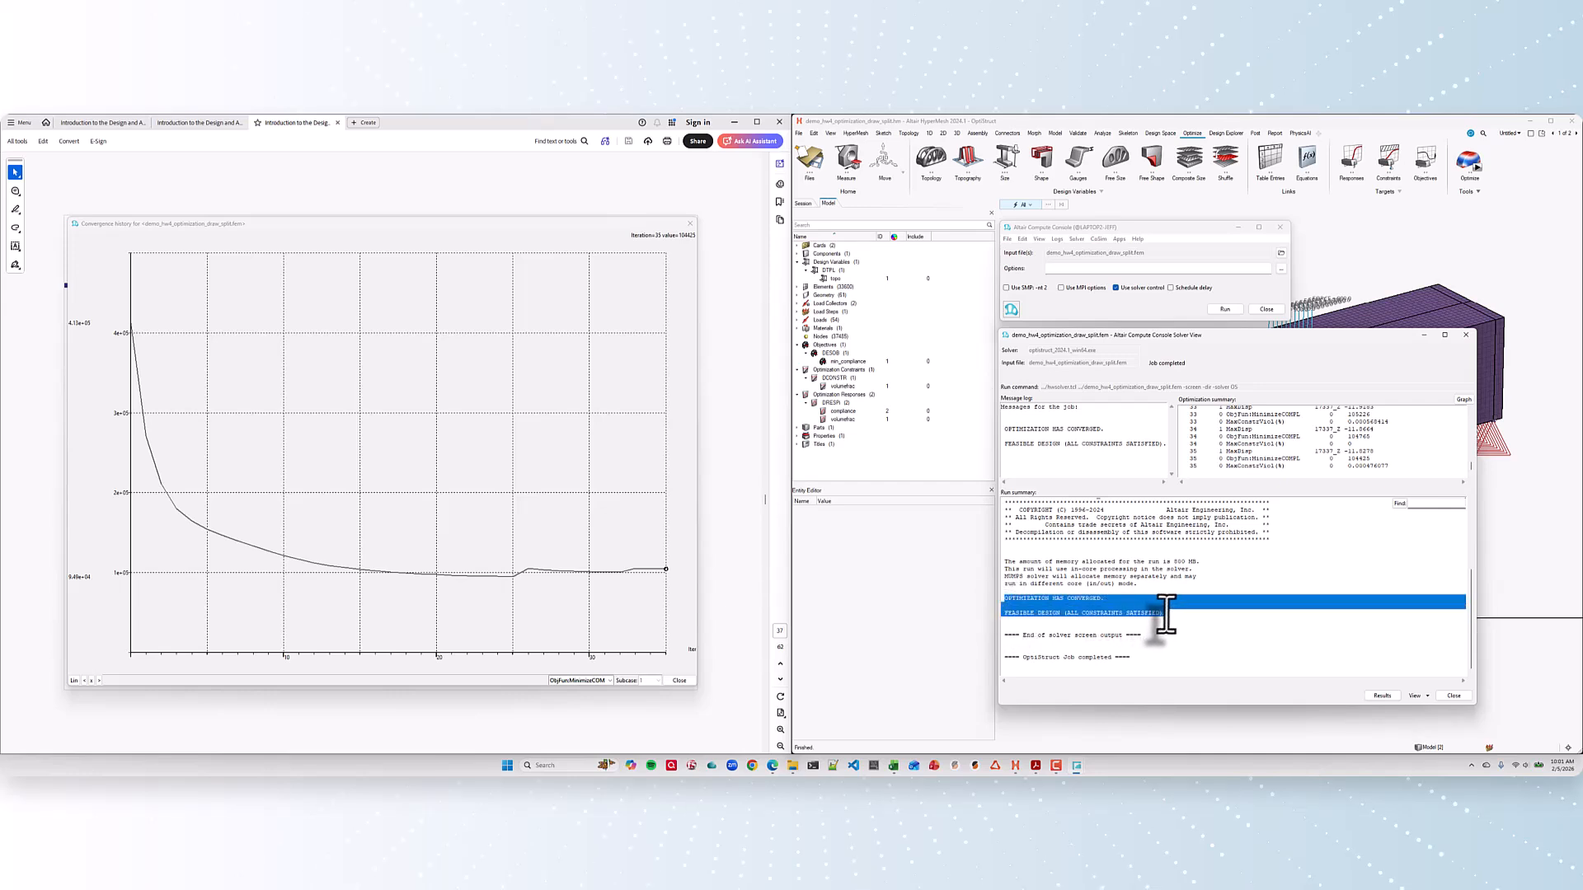
left_click(1154, 614)
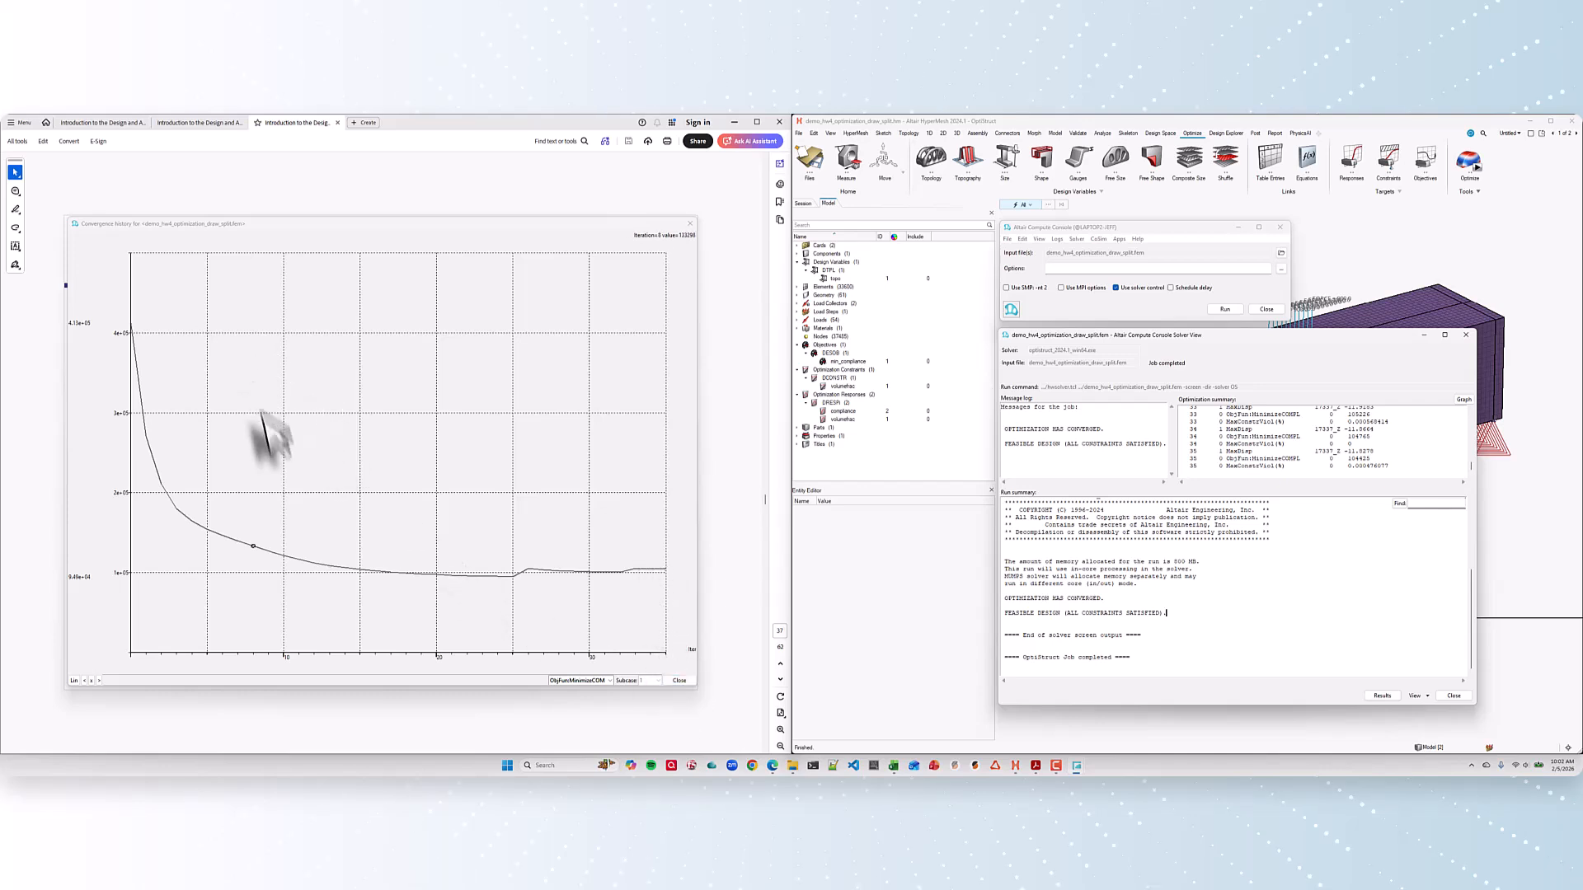
Step: Close the convergence history graph, the solver view and the compute console, and check the post-processing item in the slides
left_click(687, 683)
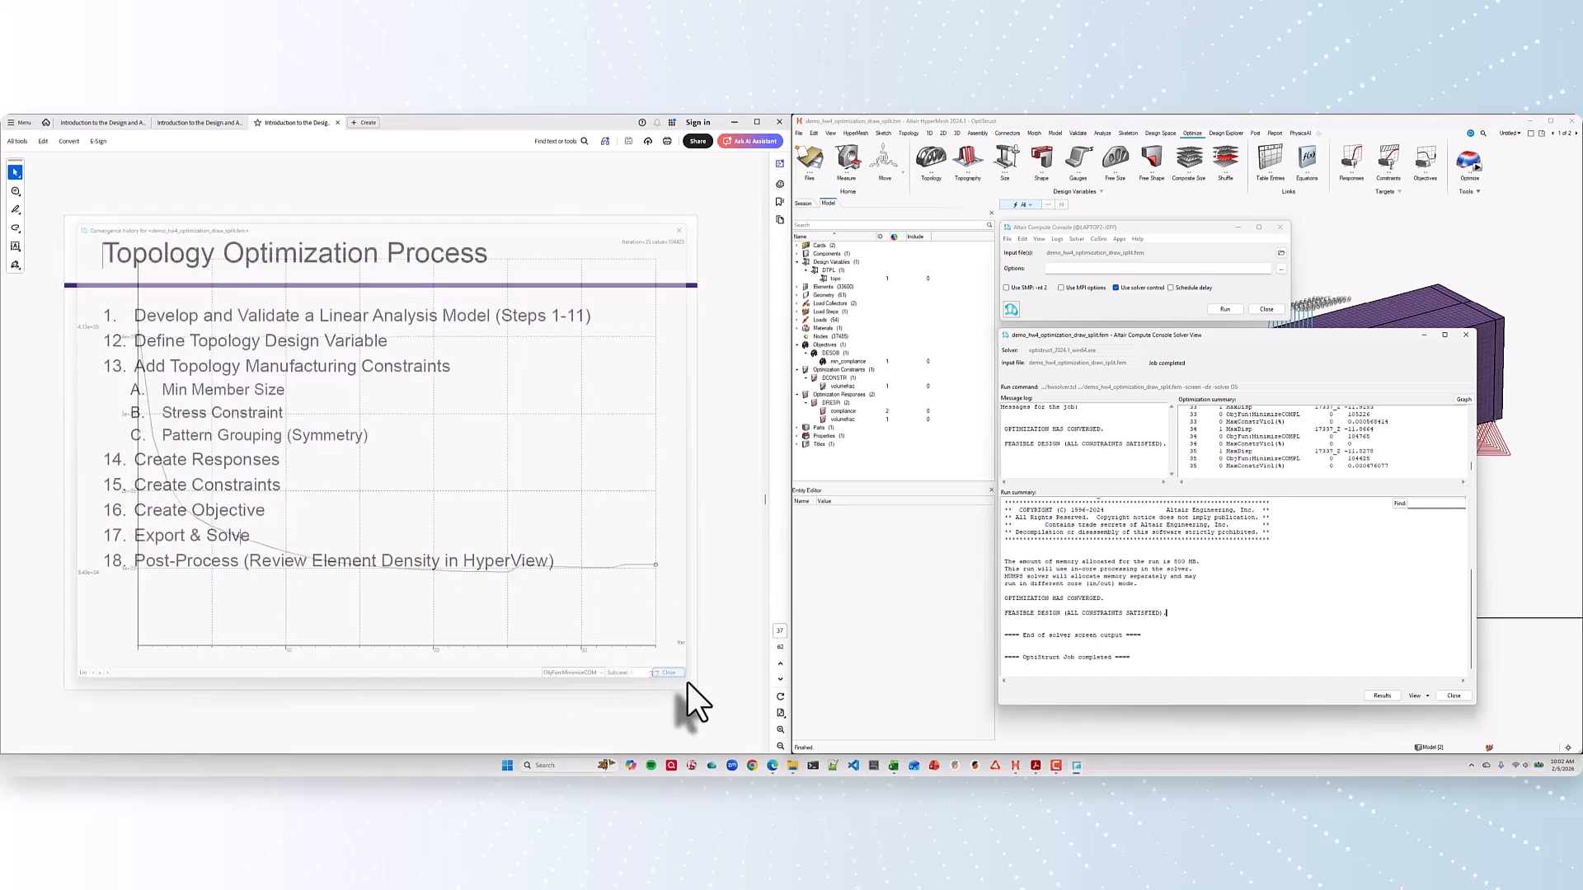
left_click(1453, 695)
left_click(1268, 309)
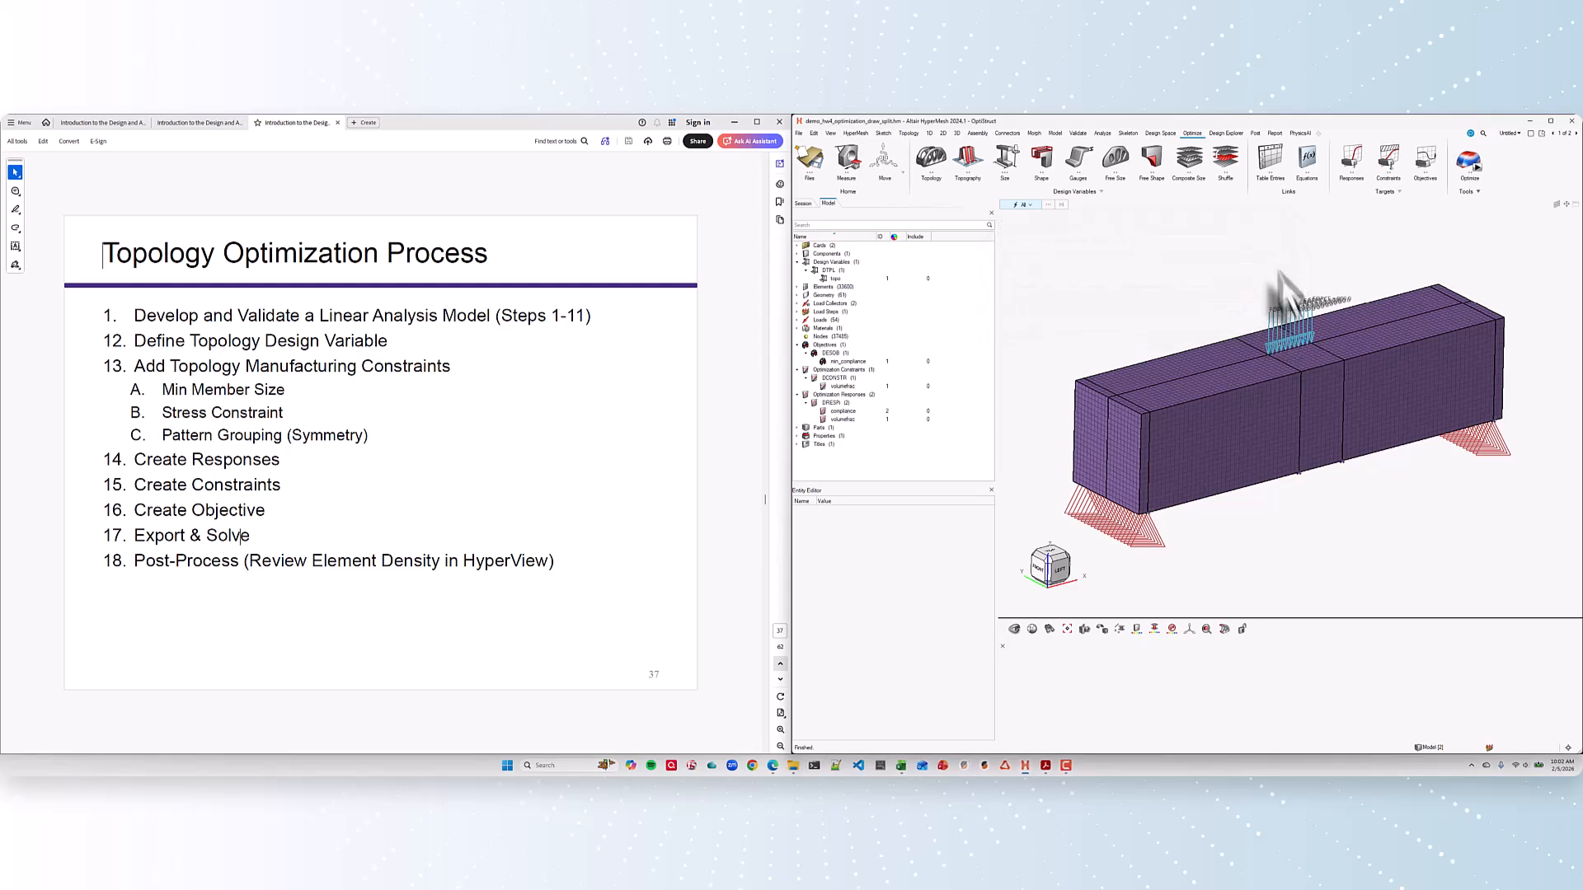
left_click_drag(147, 567, 245, 569)
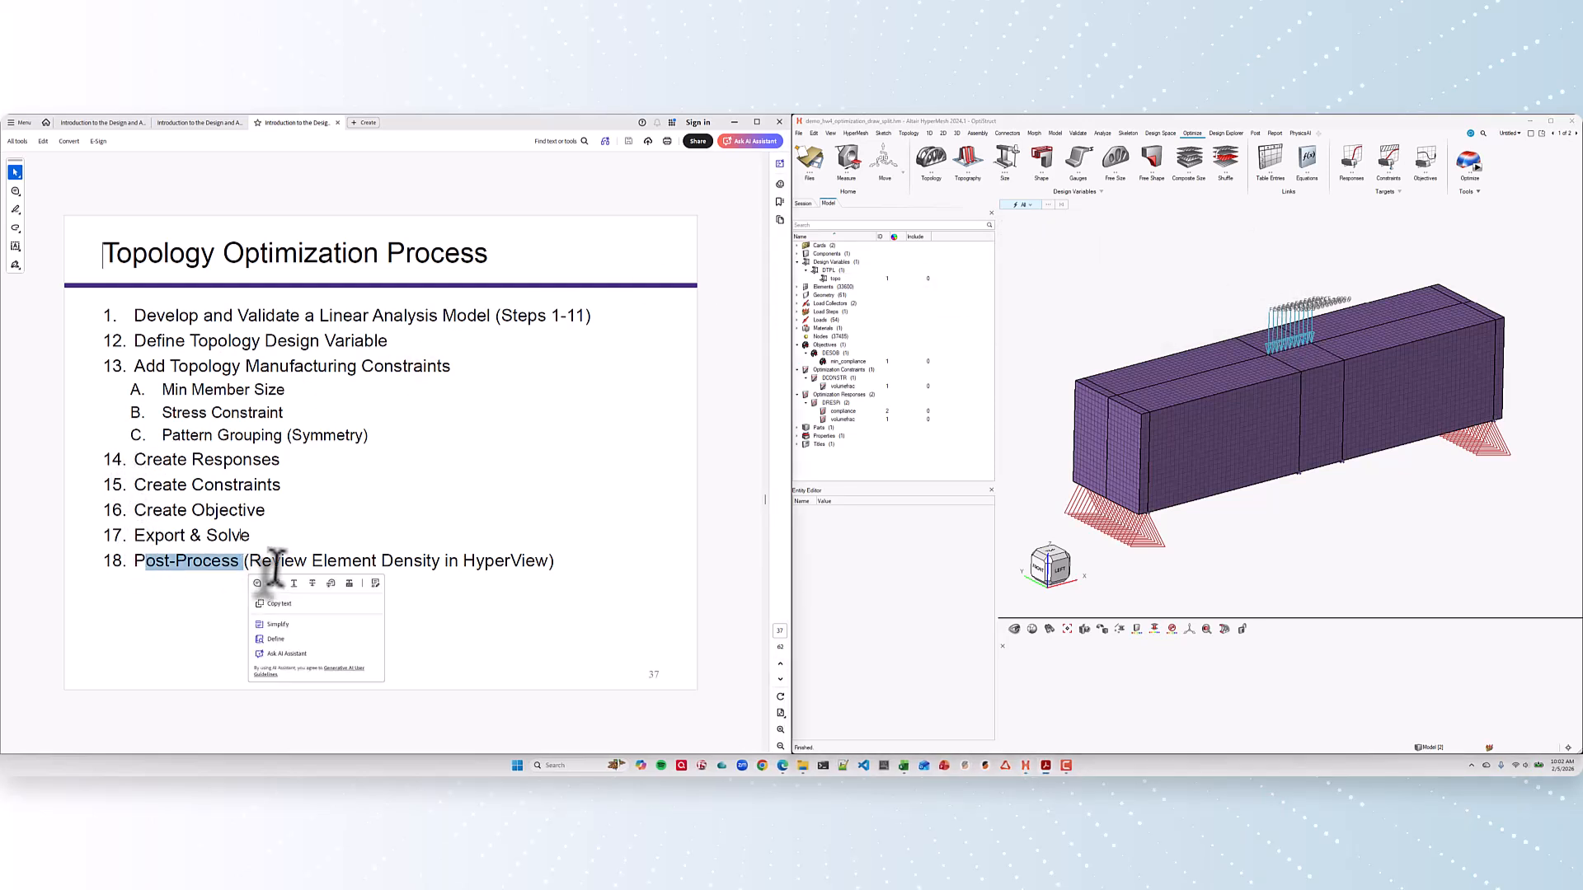
left_click(493, 626)
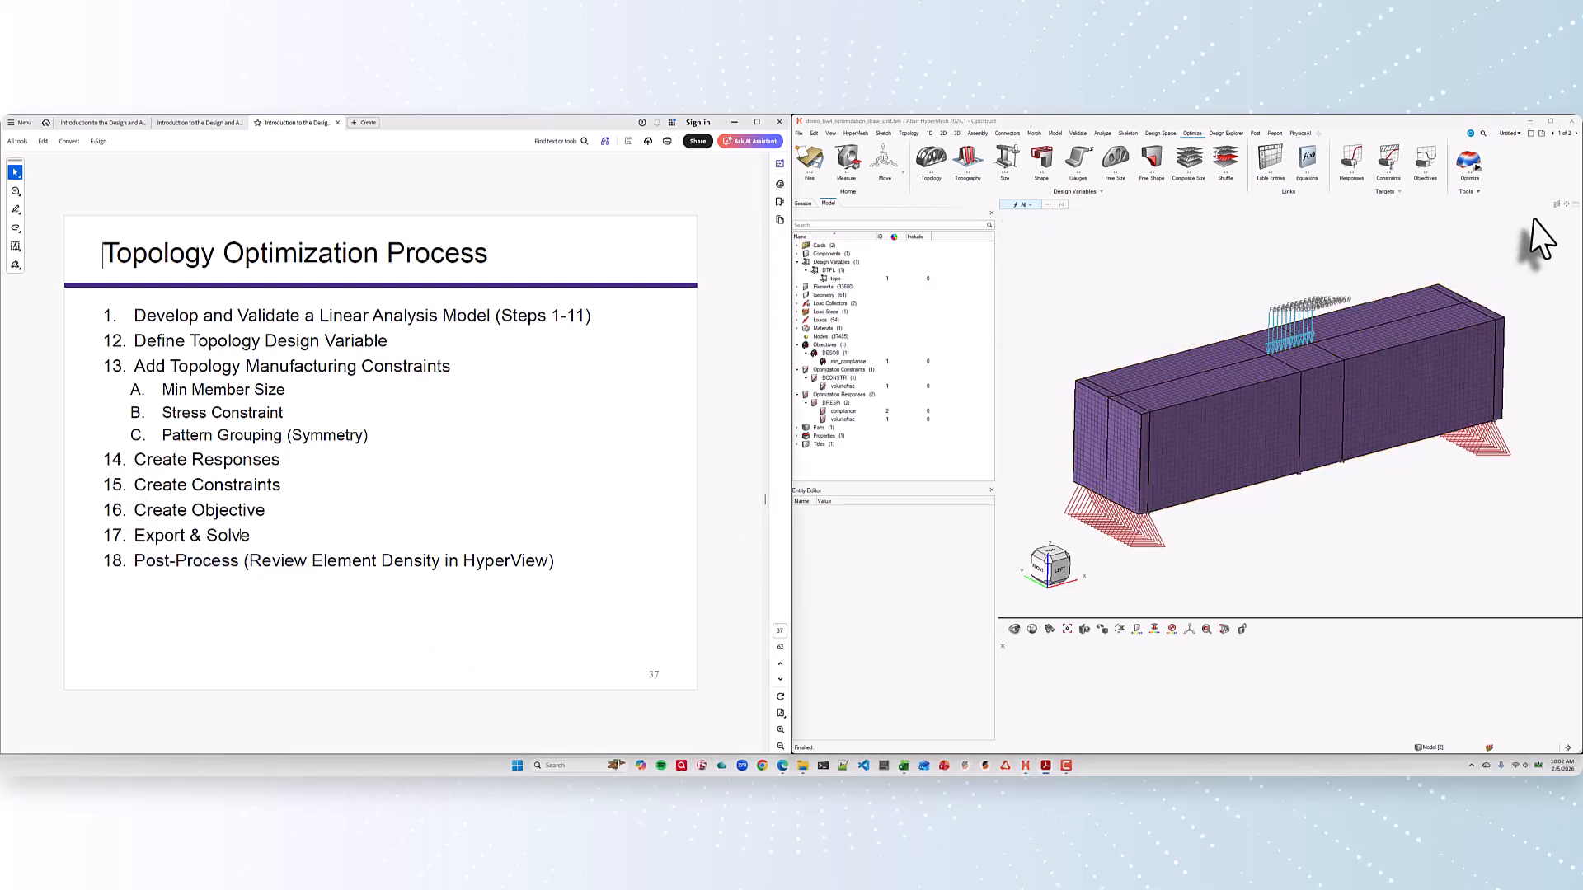
Step: Switch to the HyperView page and load demo_hw4_optimization_draw_split_des.h3d as both model and results
left_click(1575, 133)
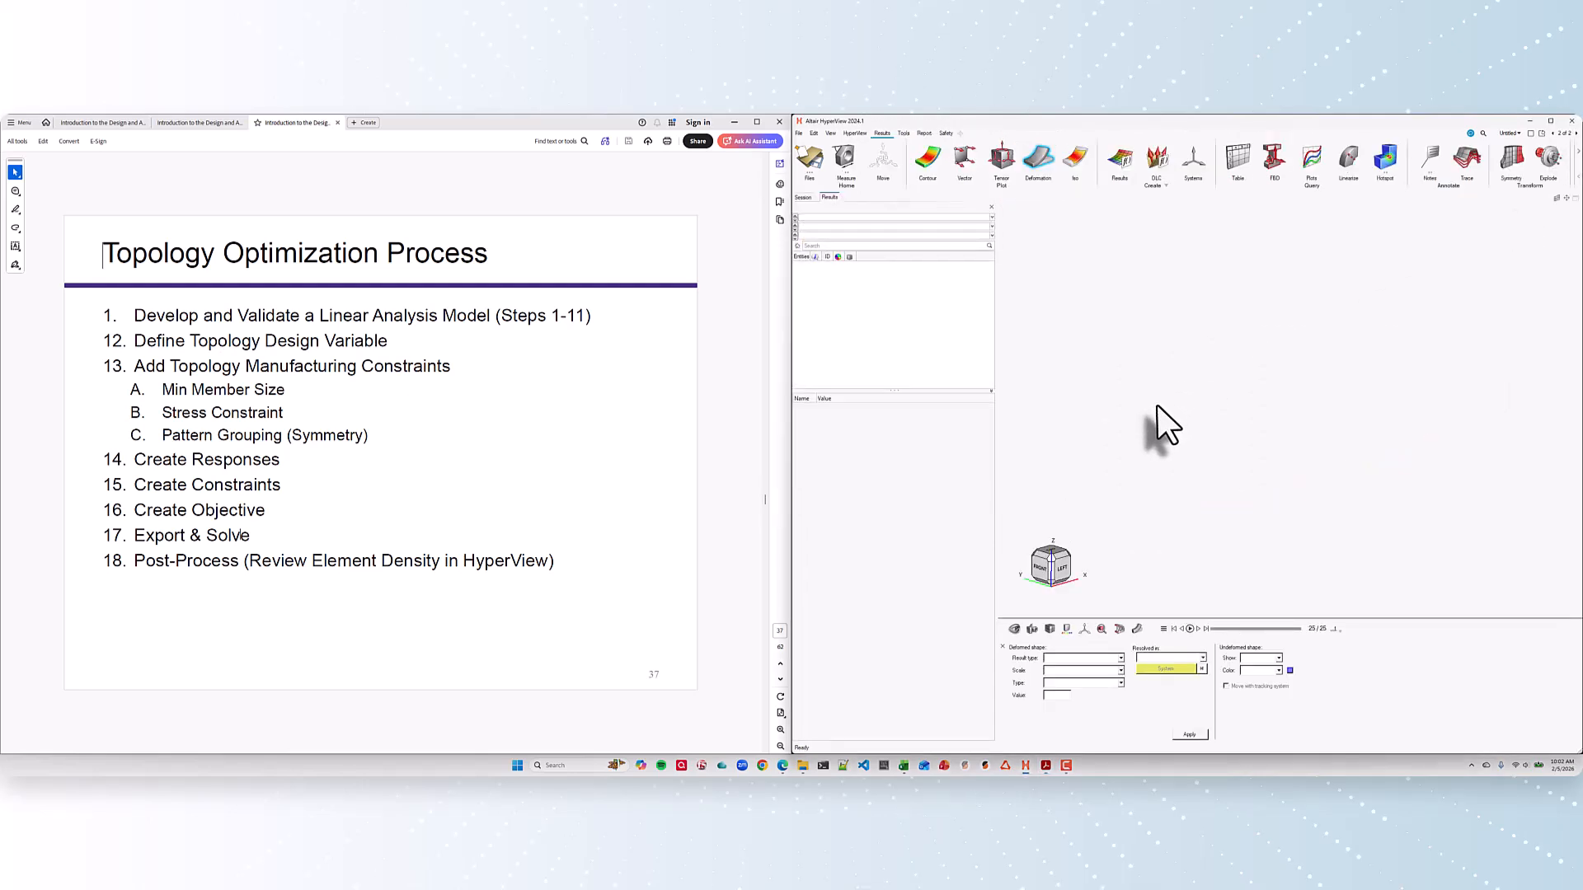
left_click(809, 158)
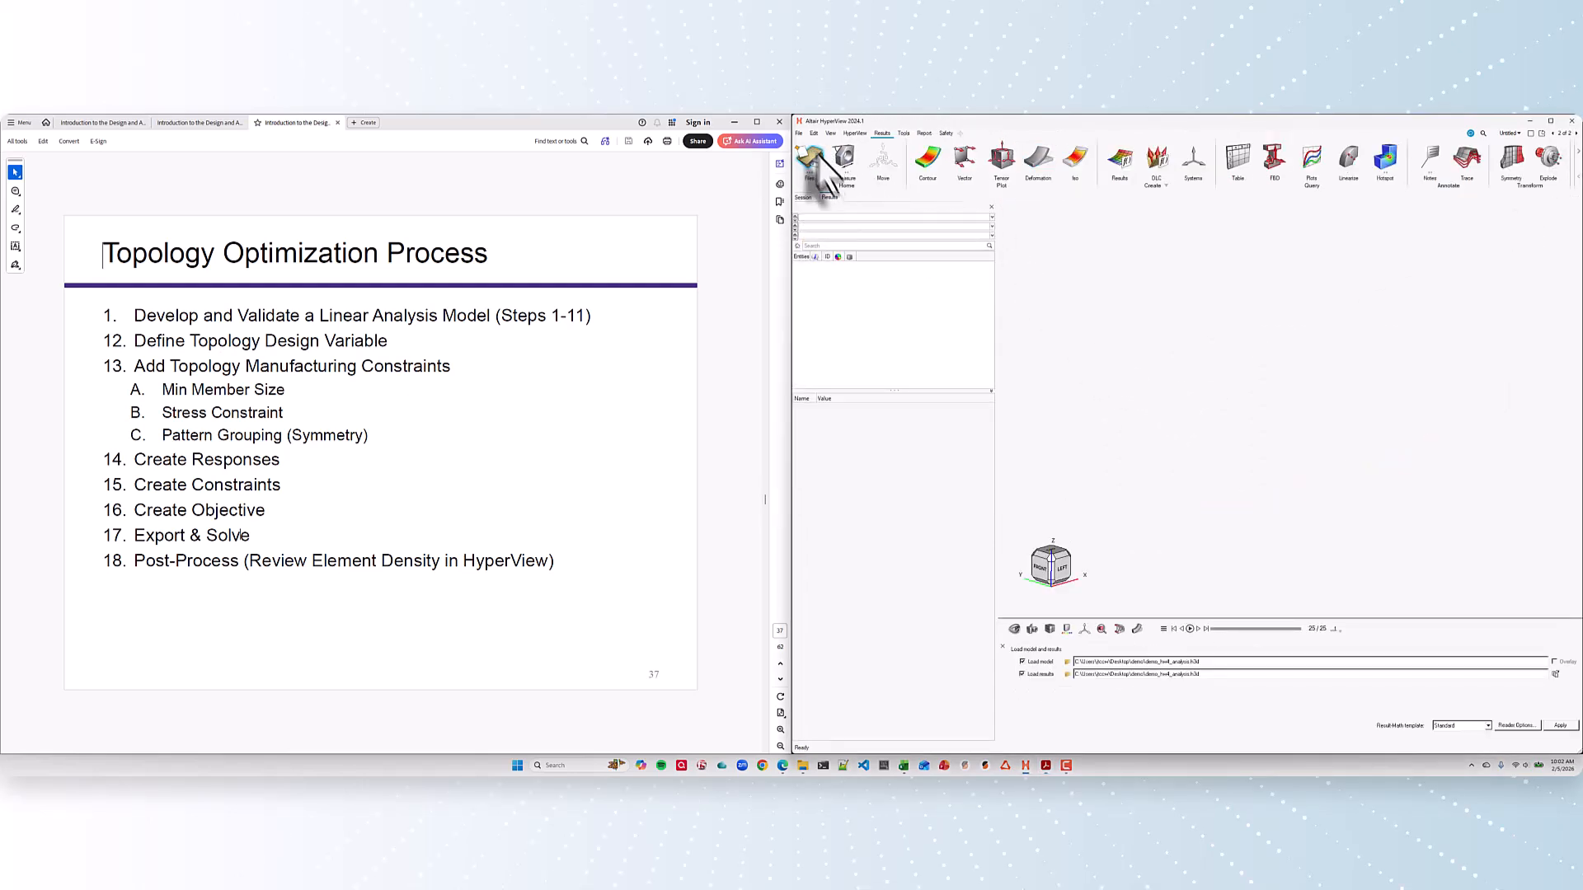
left_click(1066, 661)
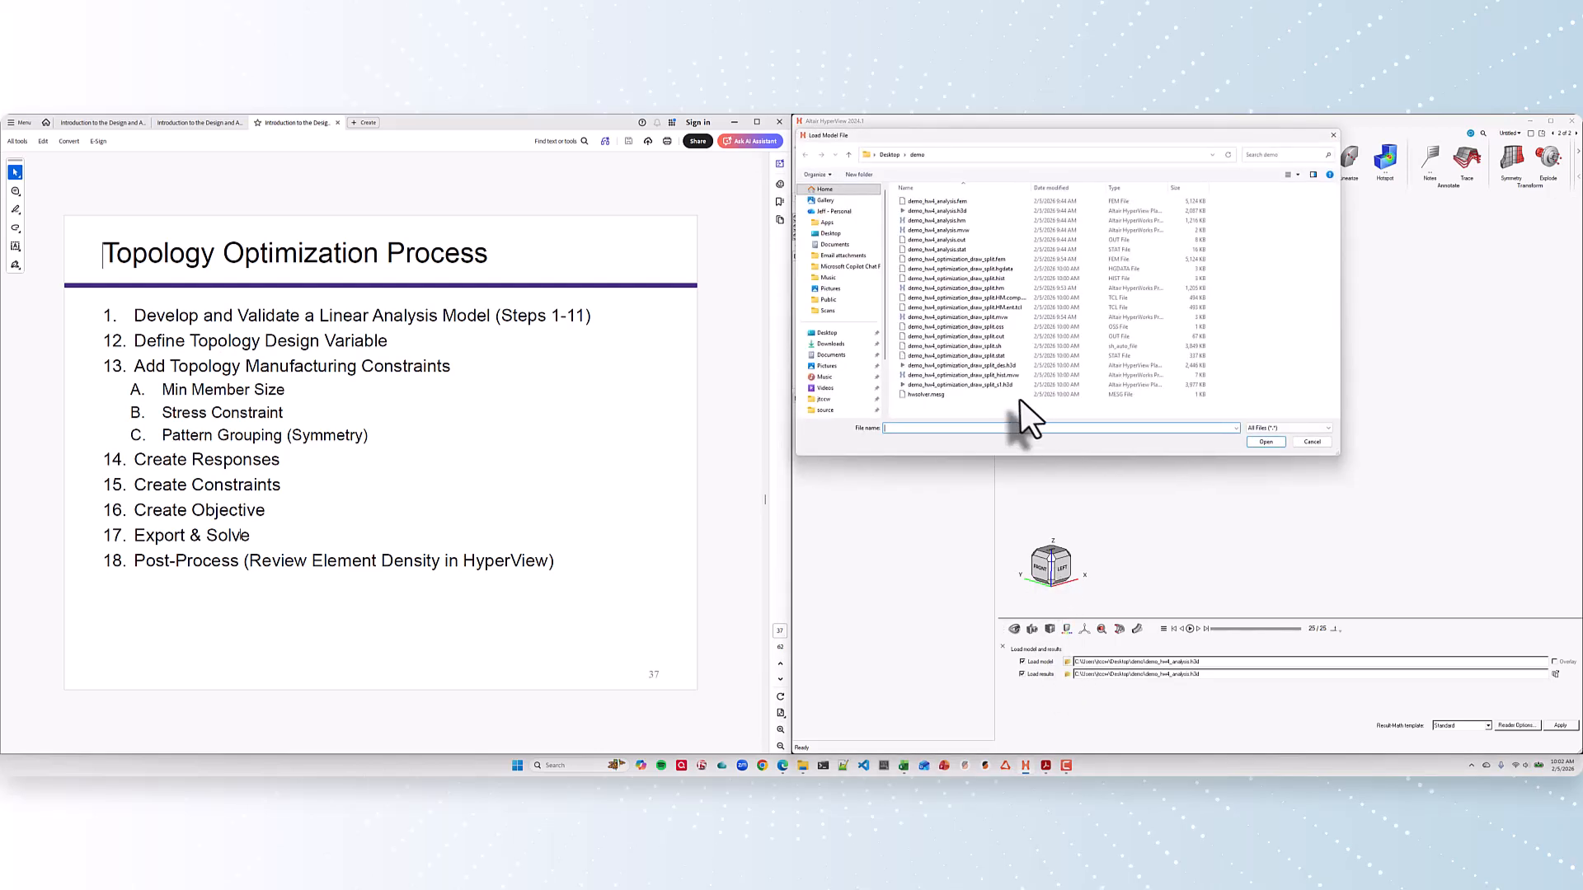
left_click(995, 366)
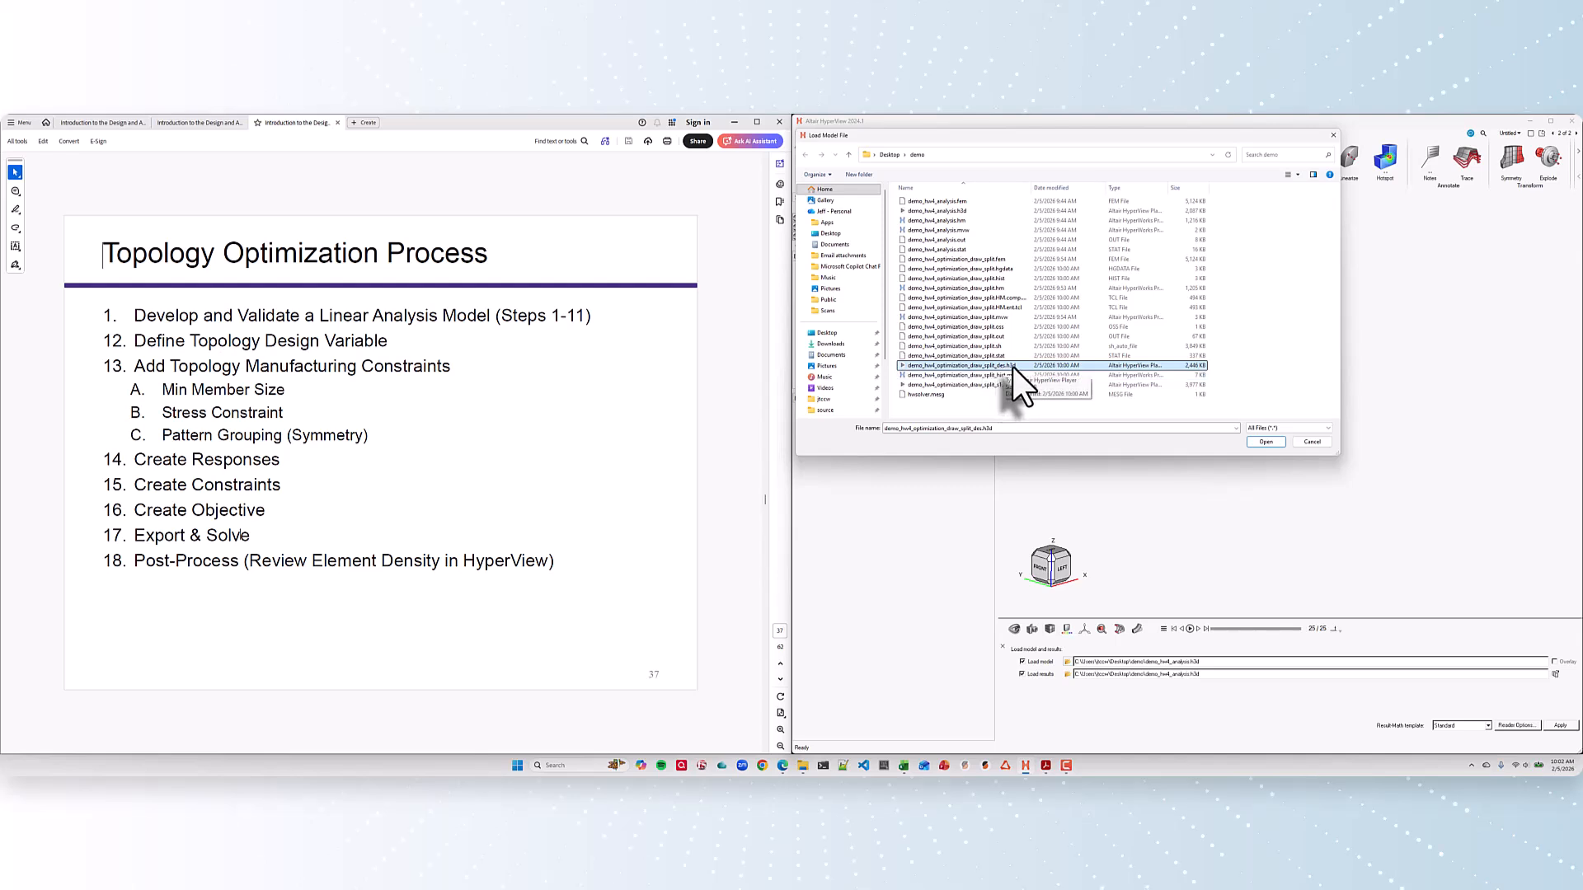
double_click(997, 368)
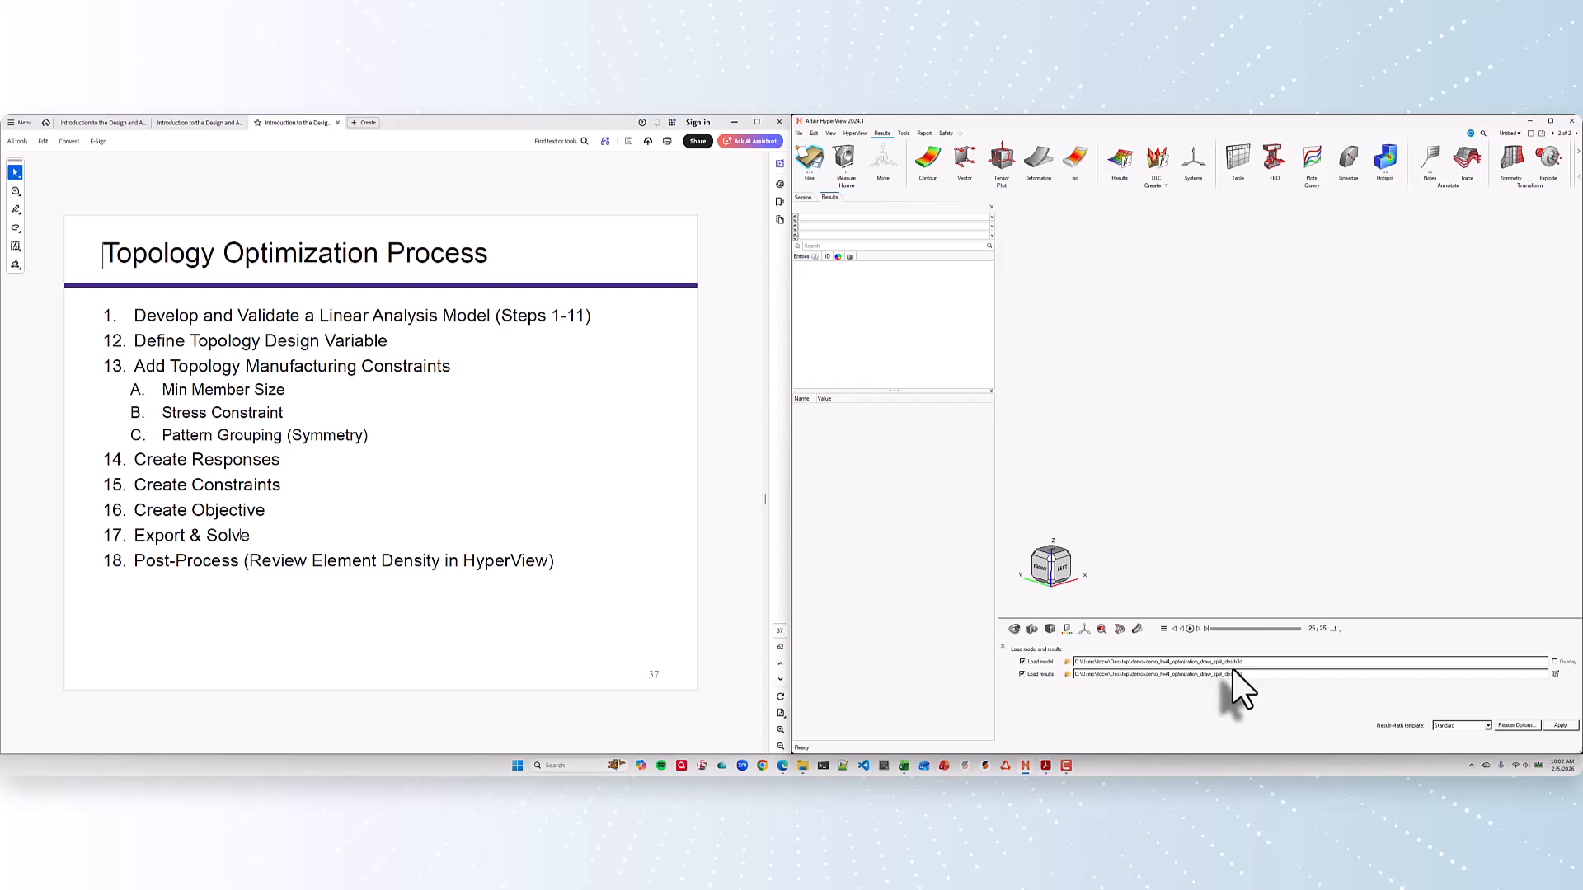
left_click(1559, 725)
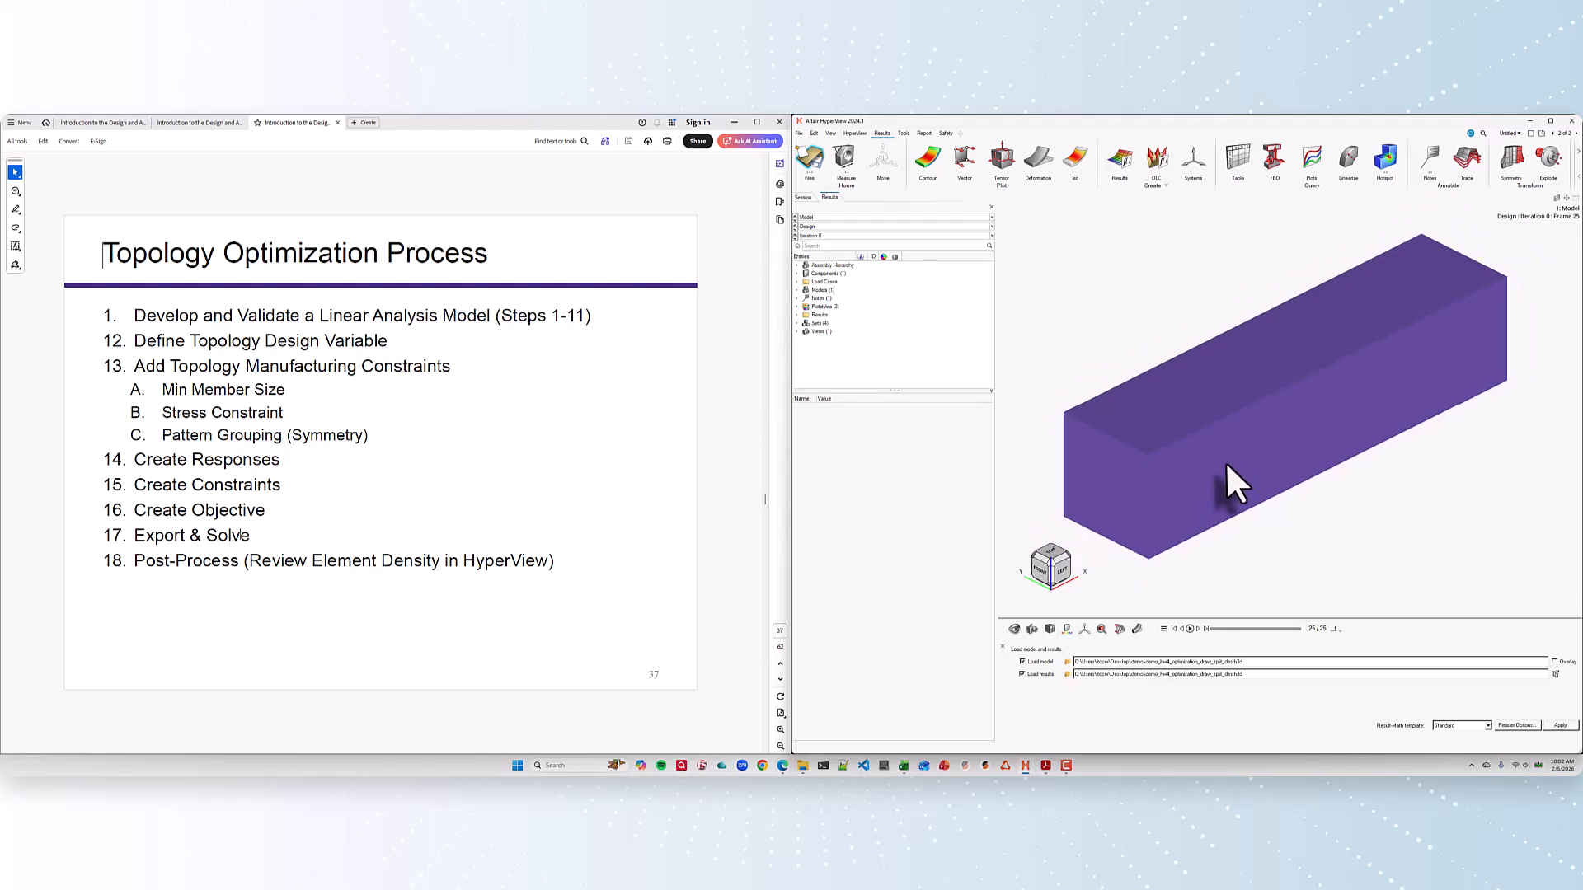
Step: Expand the scalar results to Density under Element Densities, enlarge the results browser, and select Density
left_click(798, 315)
left_click(806, 323)
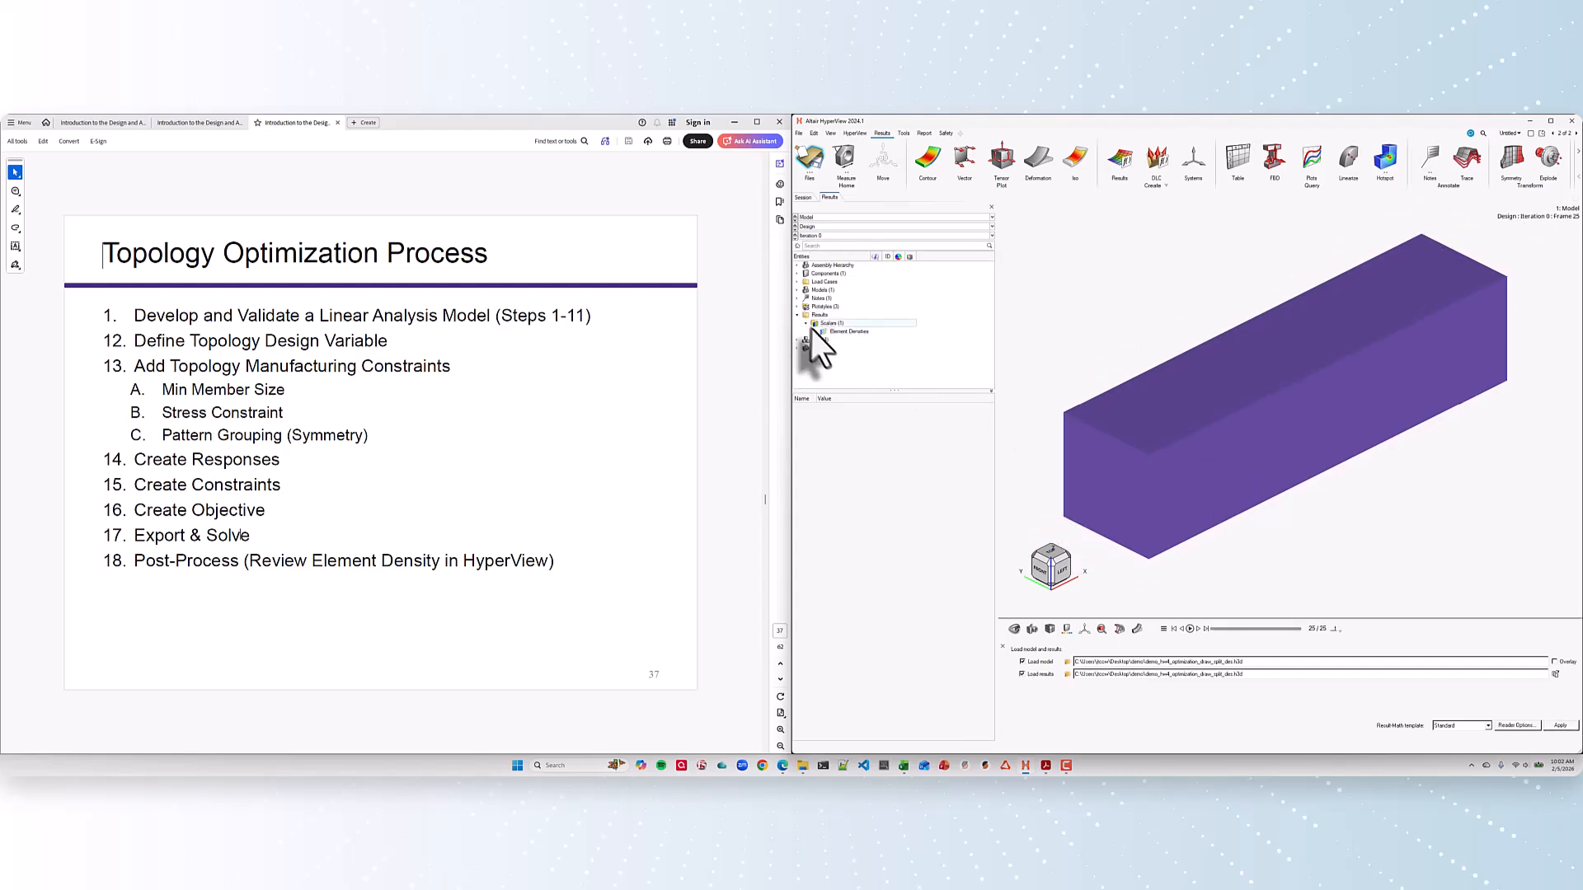
left_click(814, 331)
left_click_drag(846, 392, 848, 490)
left_click(847, 340)
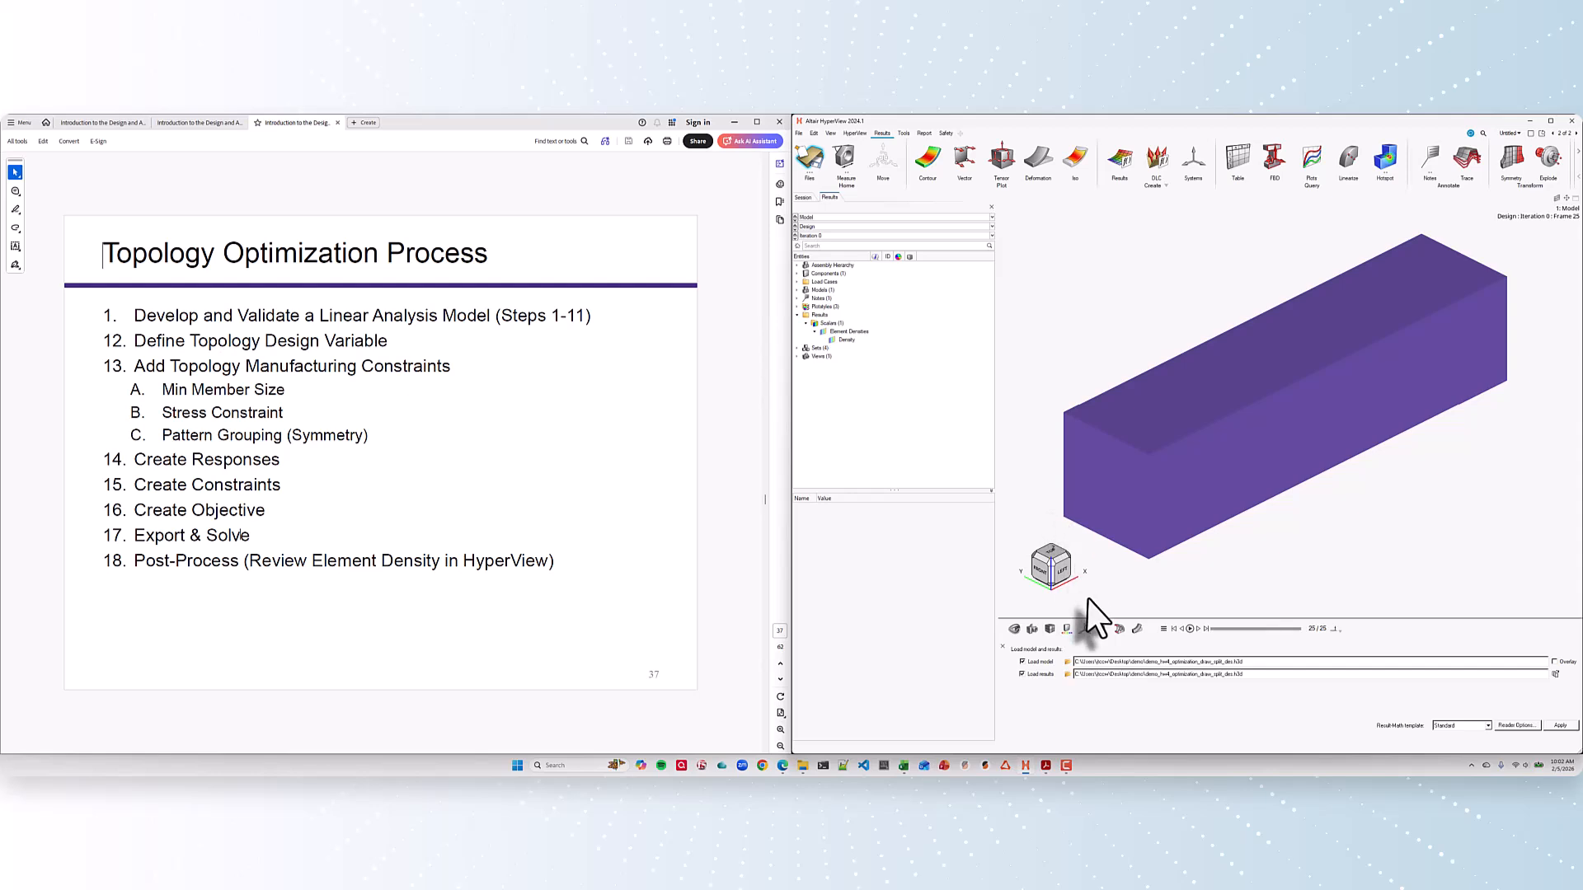
Step: Show the mesh lines on the beam and contour it by the Density result under Element Densities
left_click(1050, 629)
right_click_drag(1227, 548, 1218, 547)
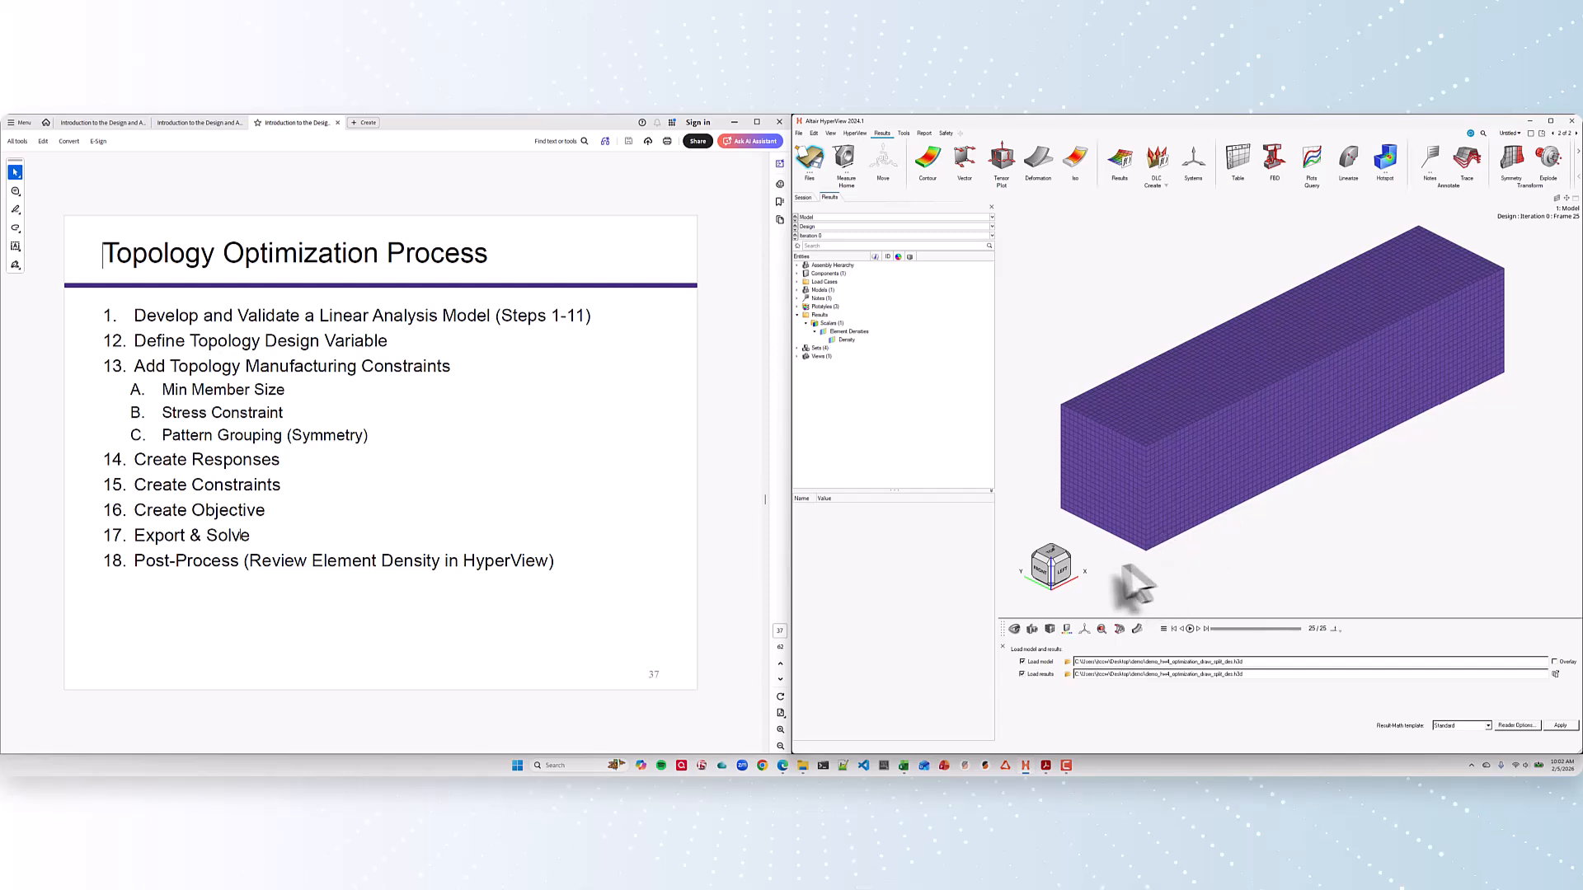
left_click(832, 343)
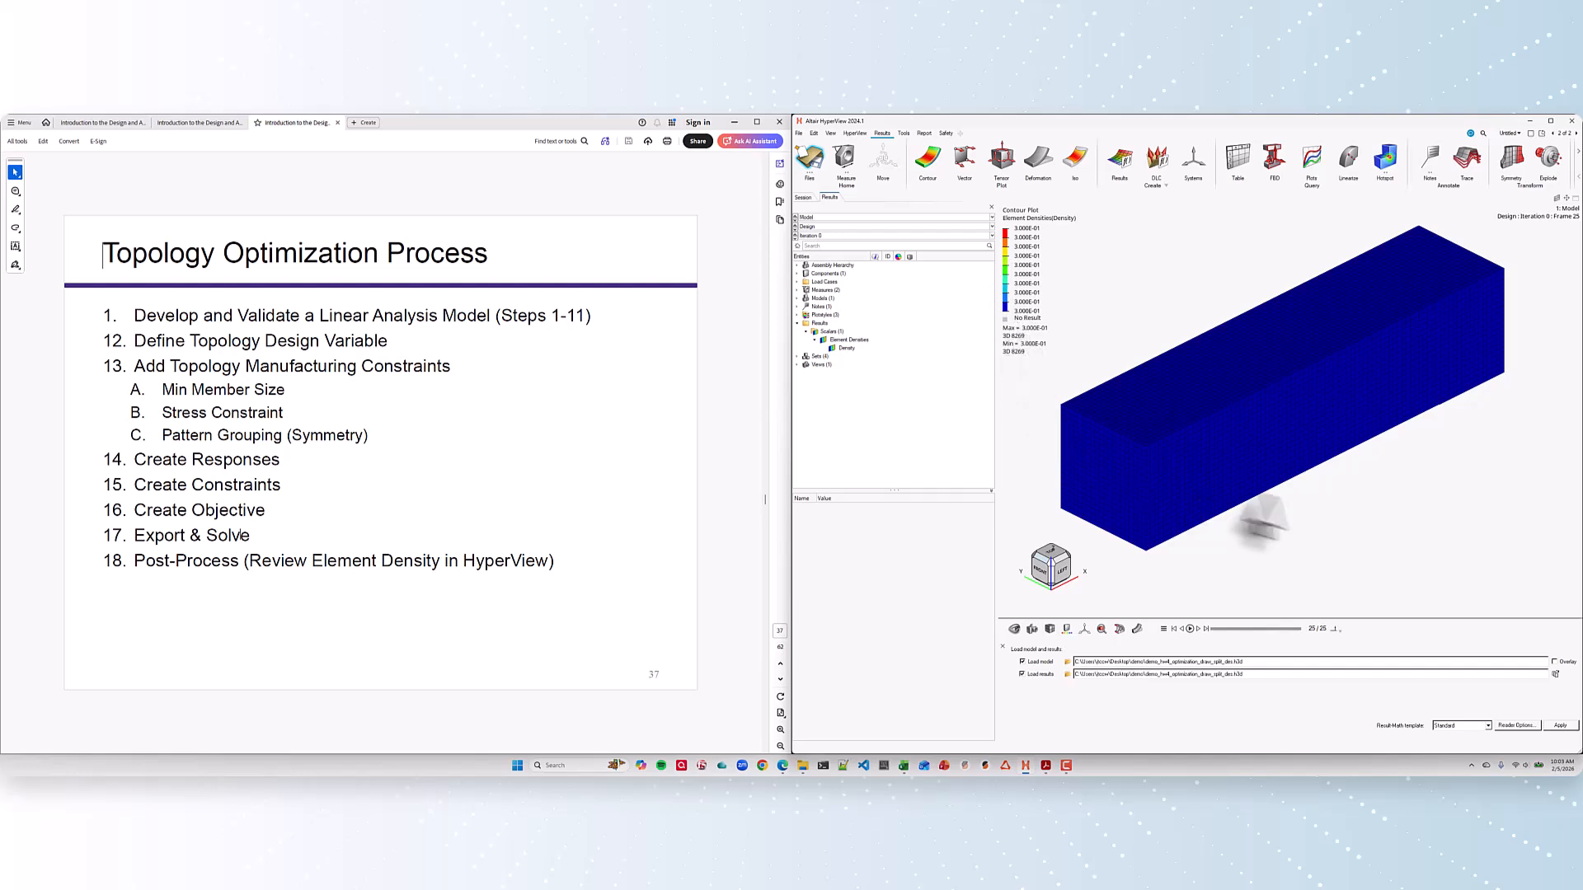
Step: Switch the animation to transient mode and step the density contour through the early iterations, finishing at iteration 35
left_click(1334, 626)
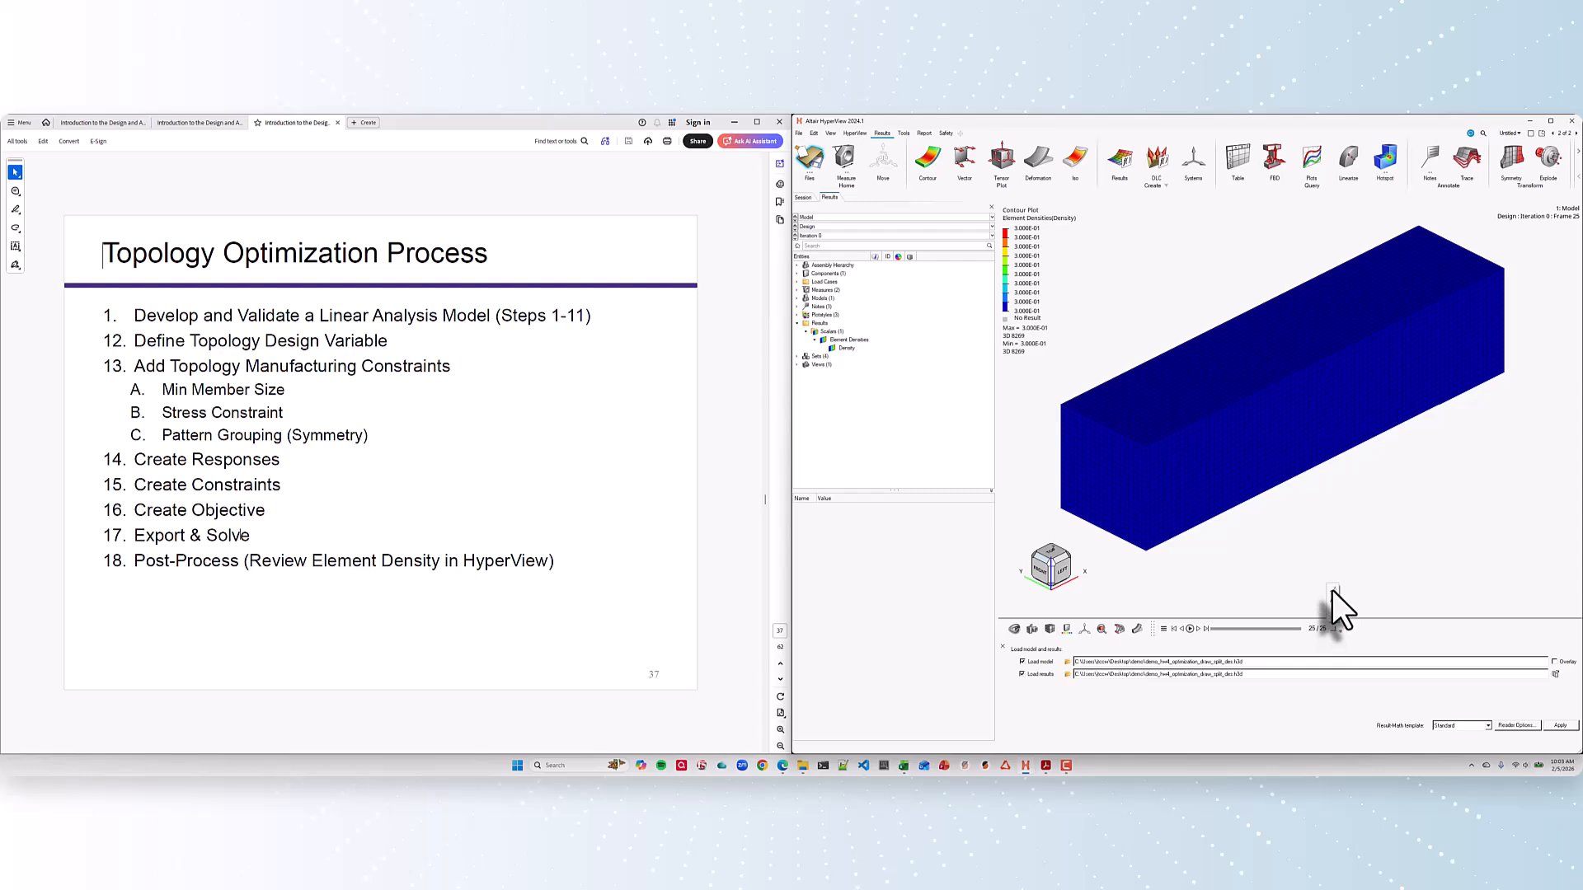
left_click(1333, 591)
left_click(1199, 628)
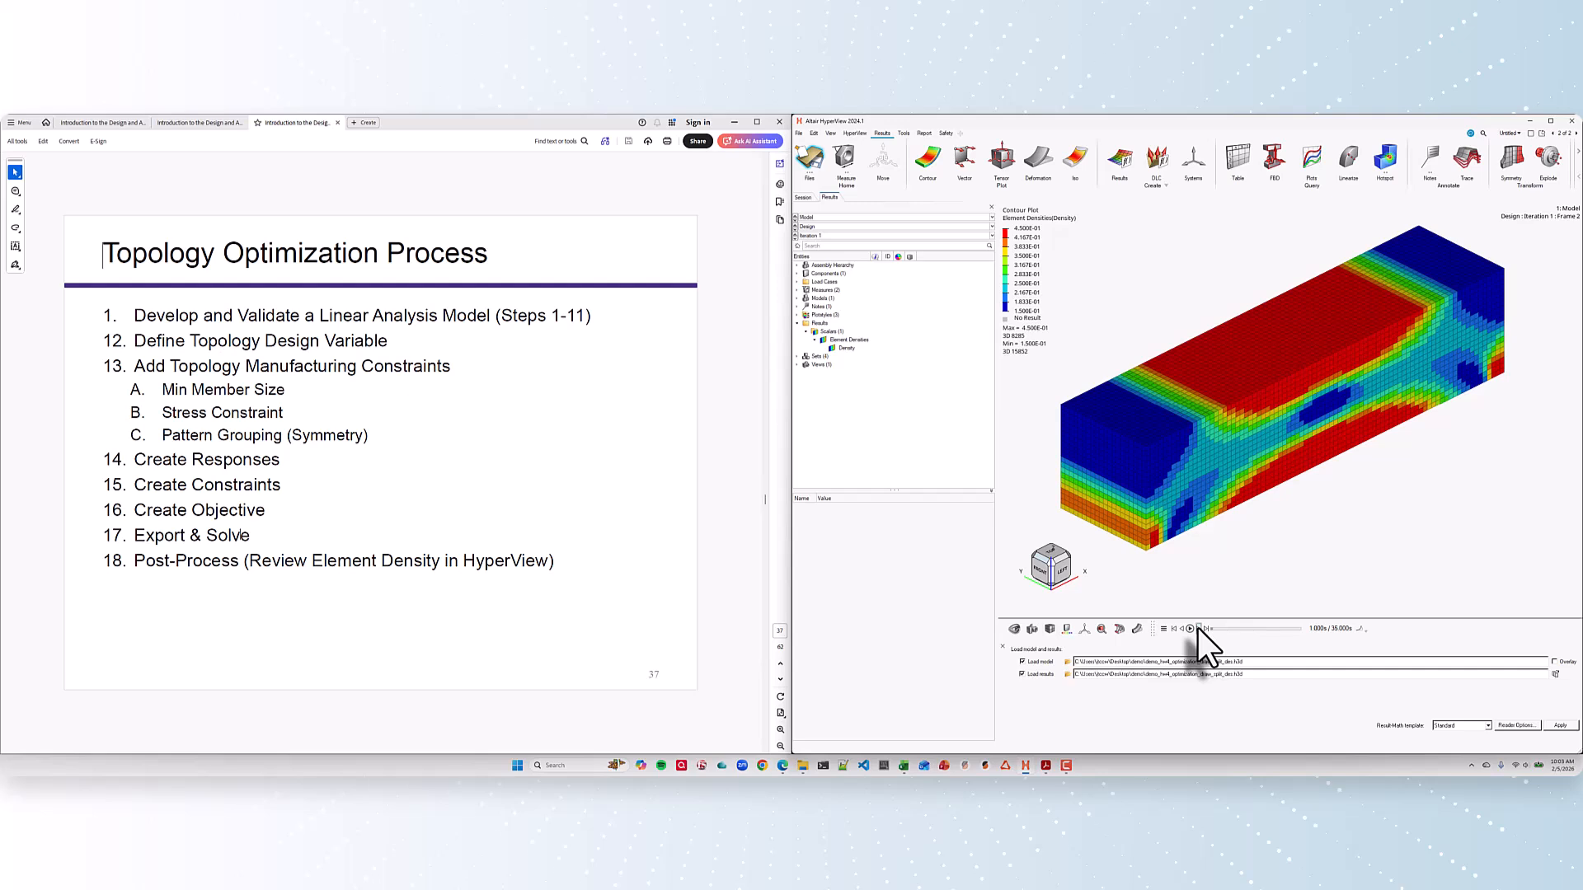
left_click(1199, 628)
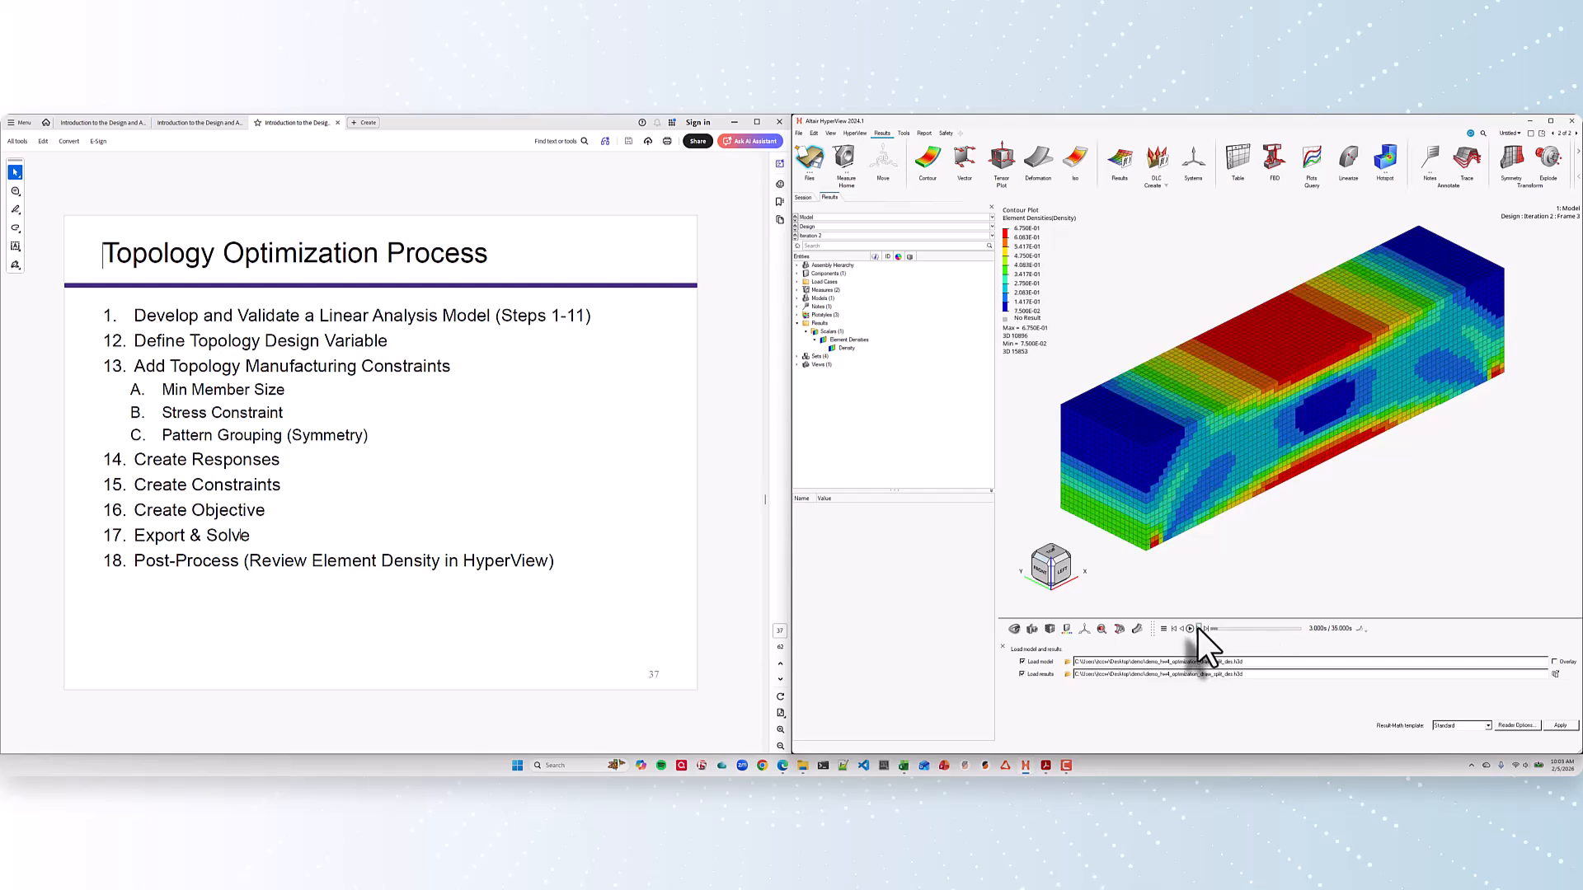
left_click(1198, 628)
left_click(1199, 629)
left_click(1199, 628)
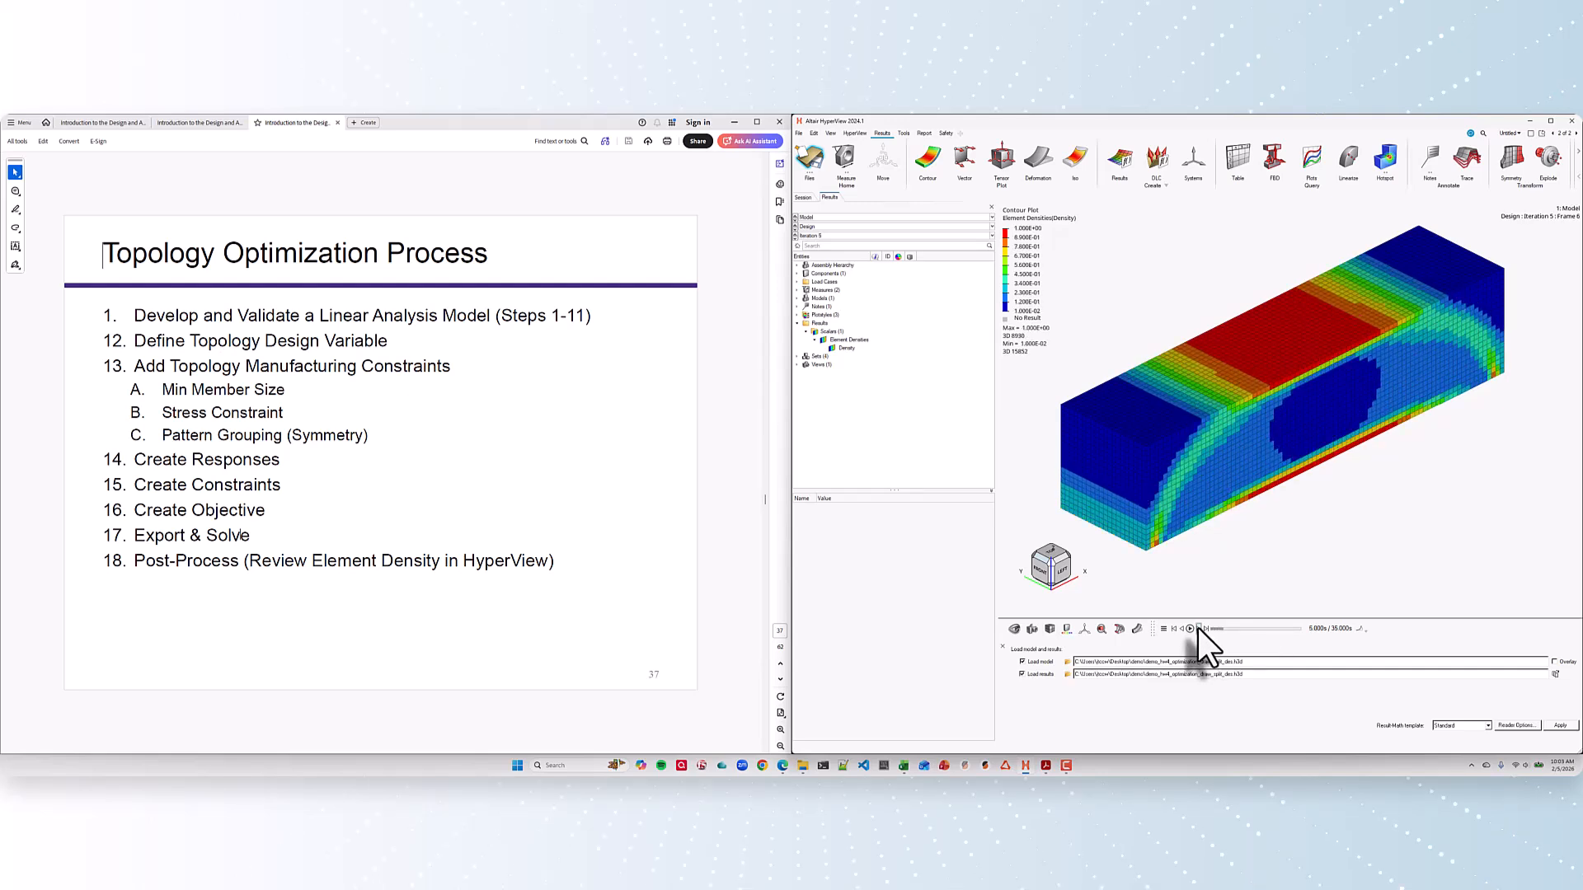
left_click(1205, 629)
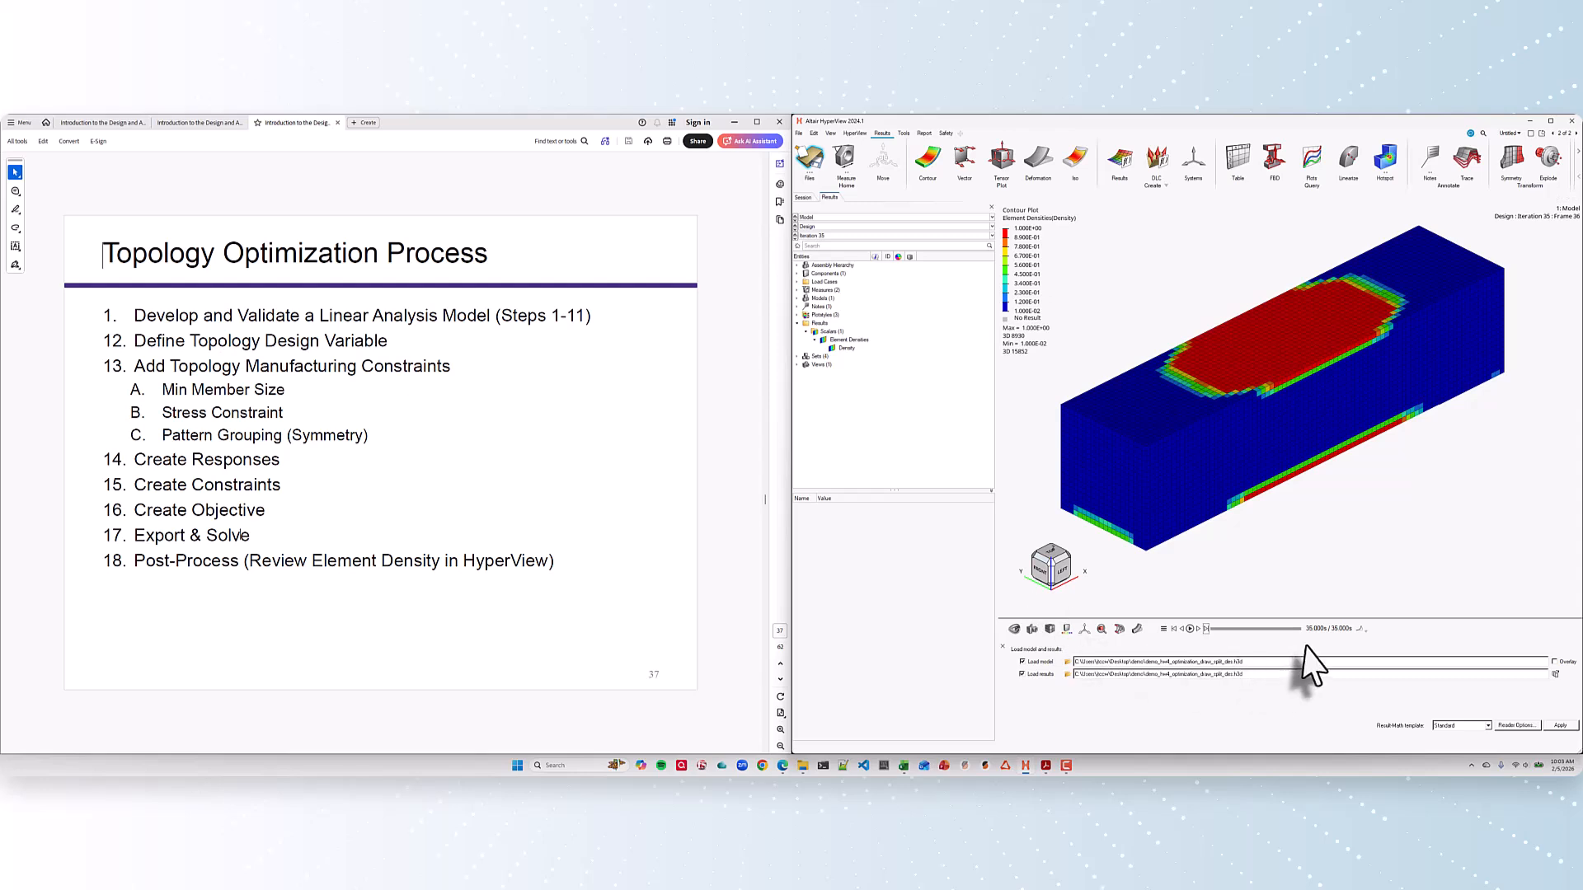
Step: Play the density animation across the design iterations, stop it, and return to iteration 35
left_click(1191, 628)
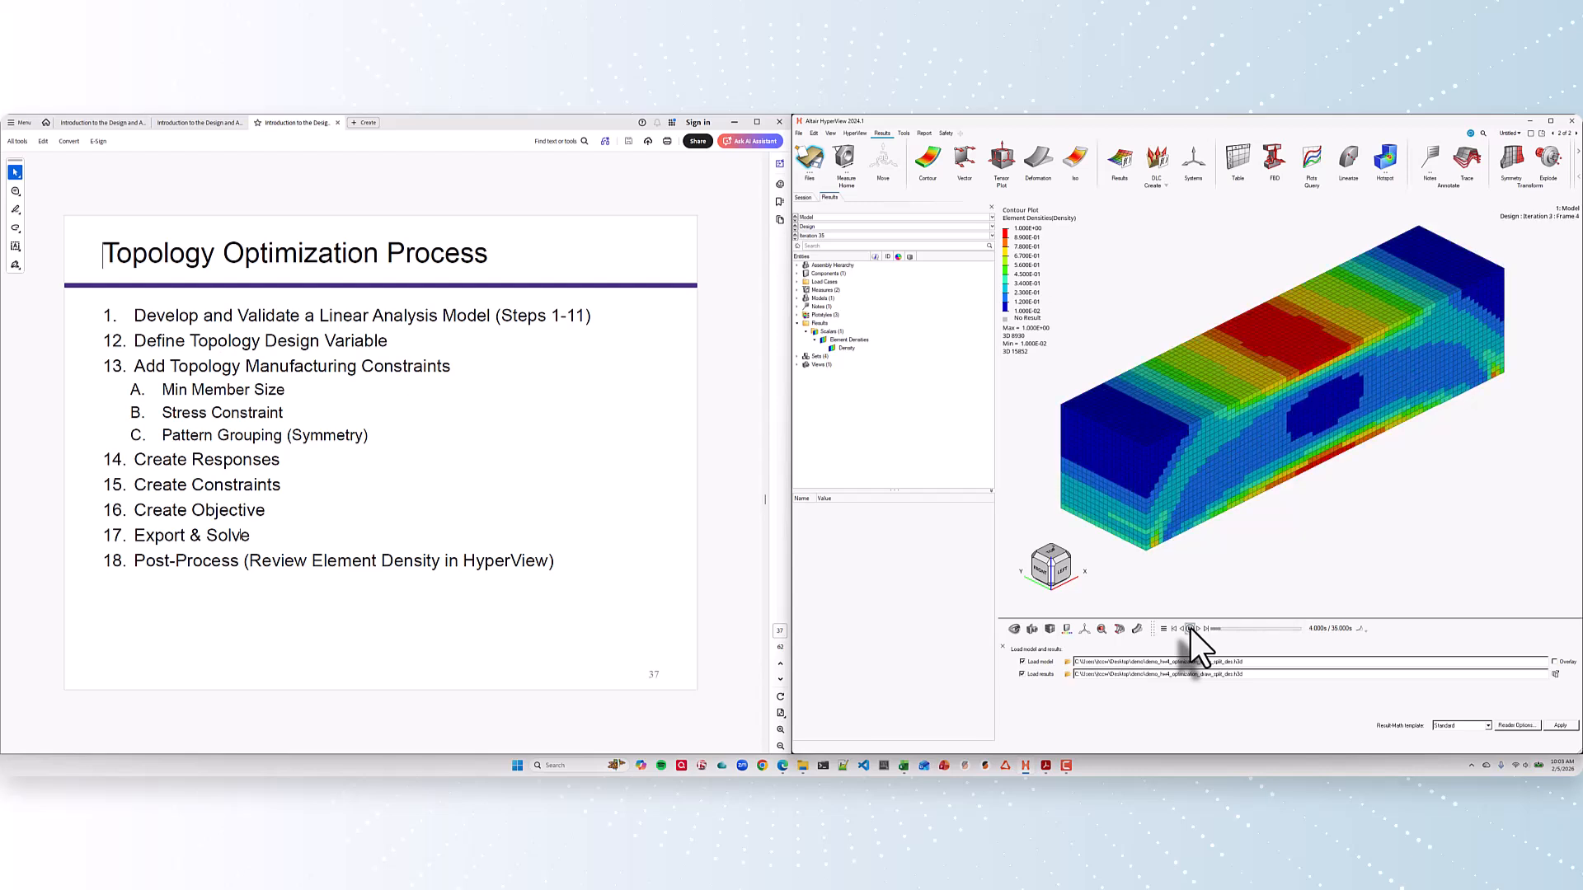
left_click(1189, 629)
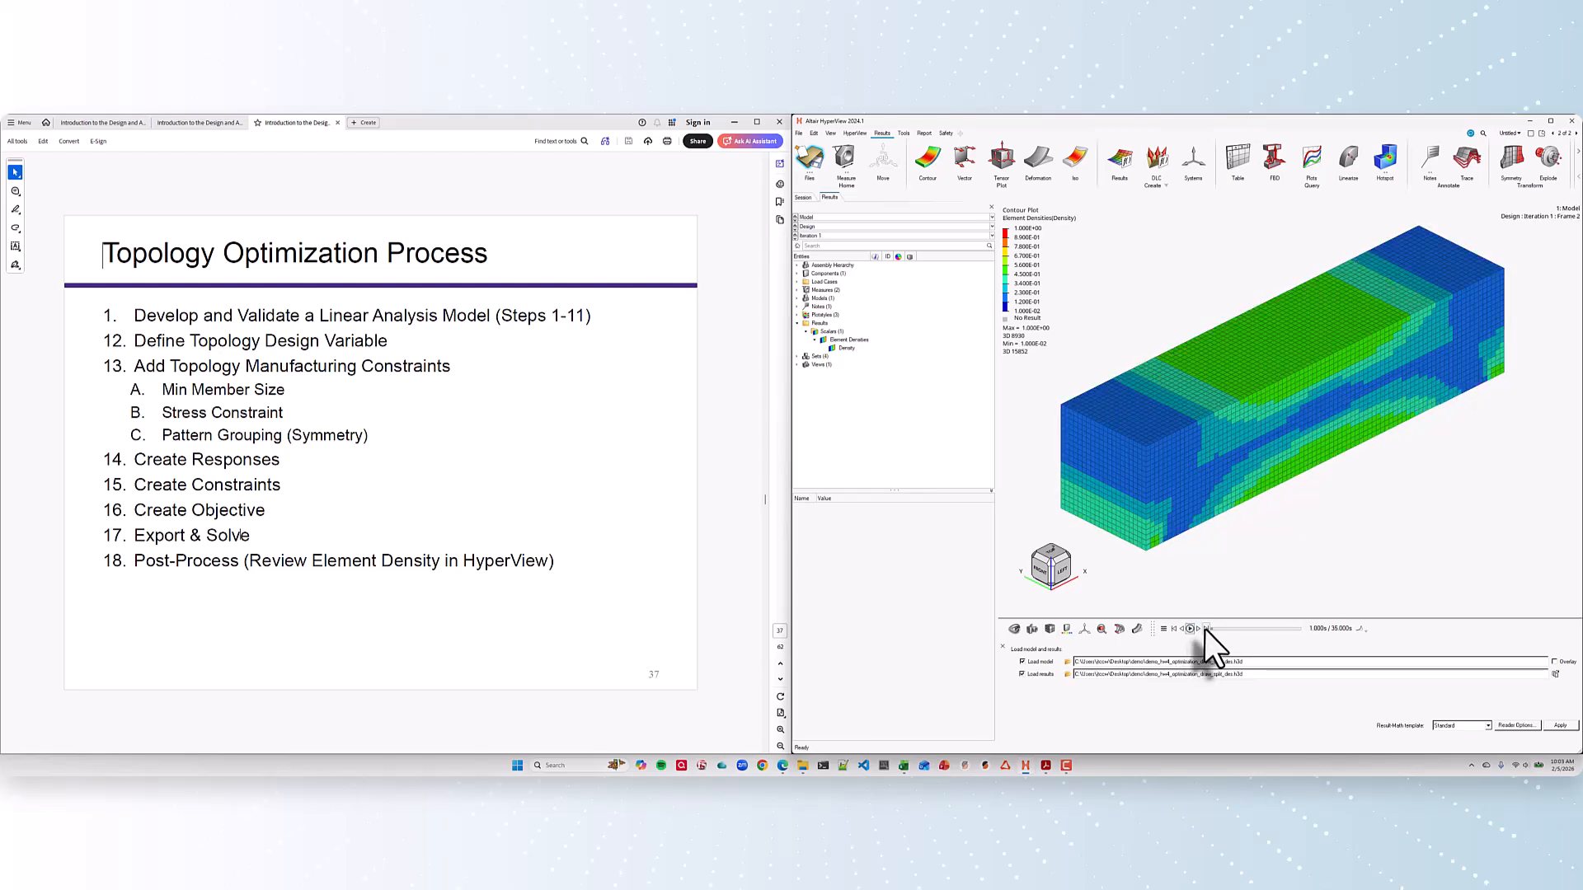
left_click(1205, 629)
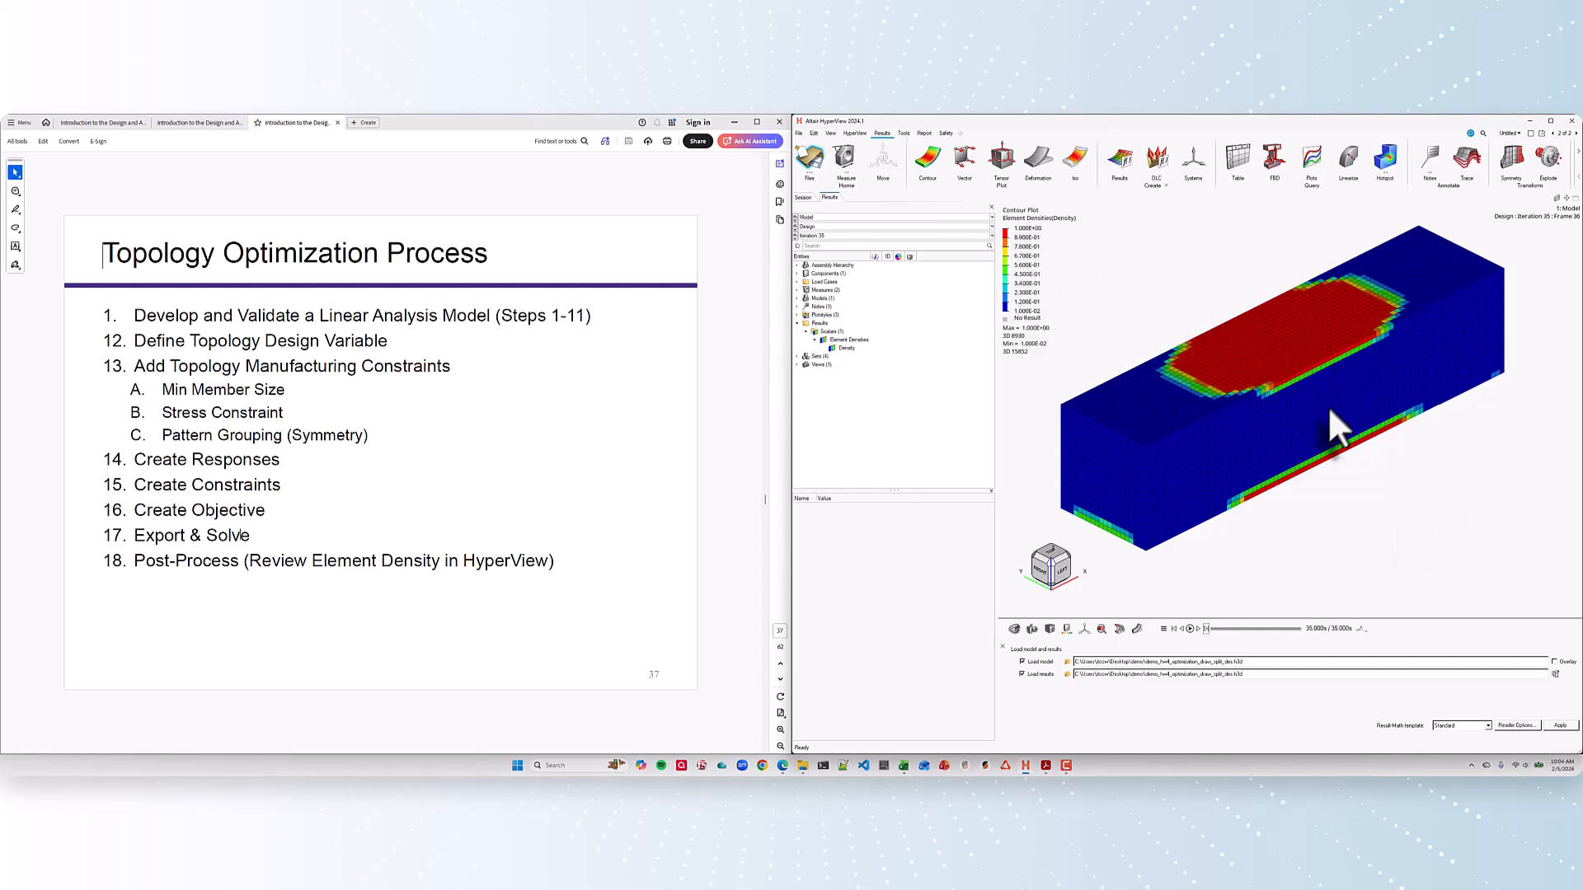
Step: Apply an iso plot of the Density element densities to the beam at iteration 35, showing values above the threshold
right_click_drag(1395, 457, 1392, 460)
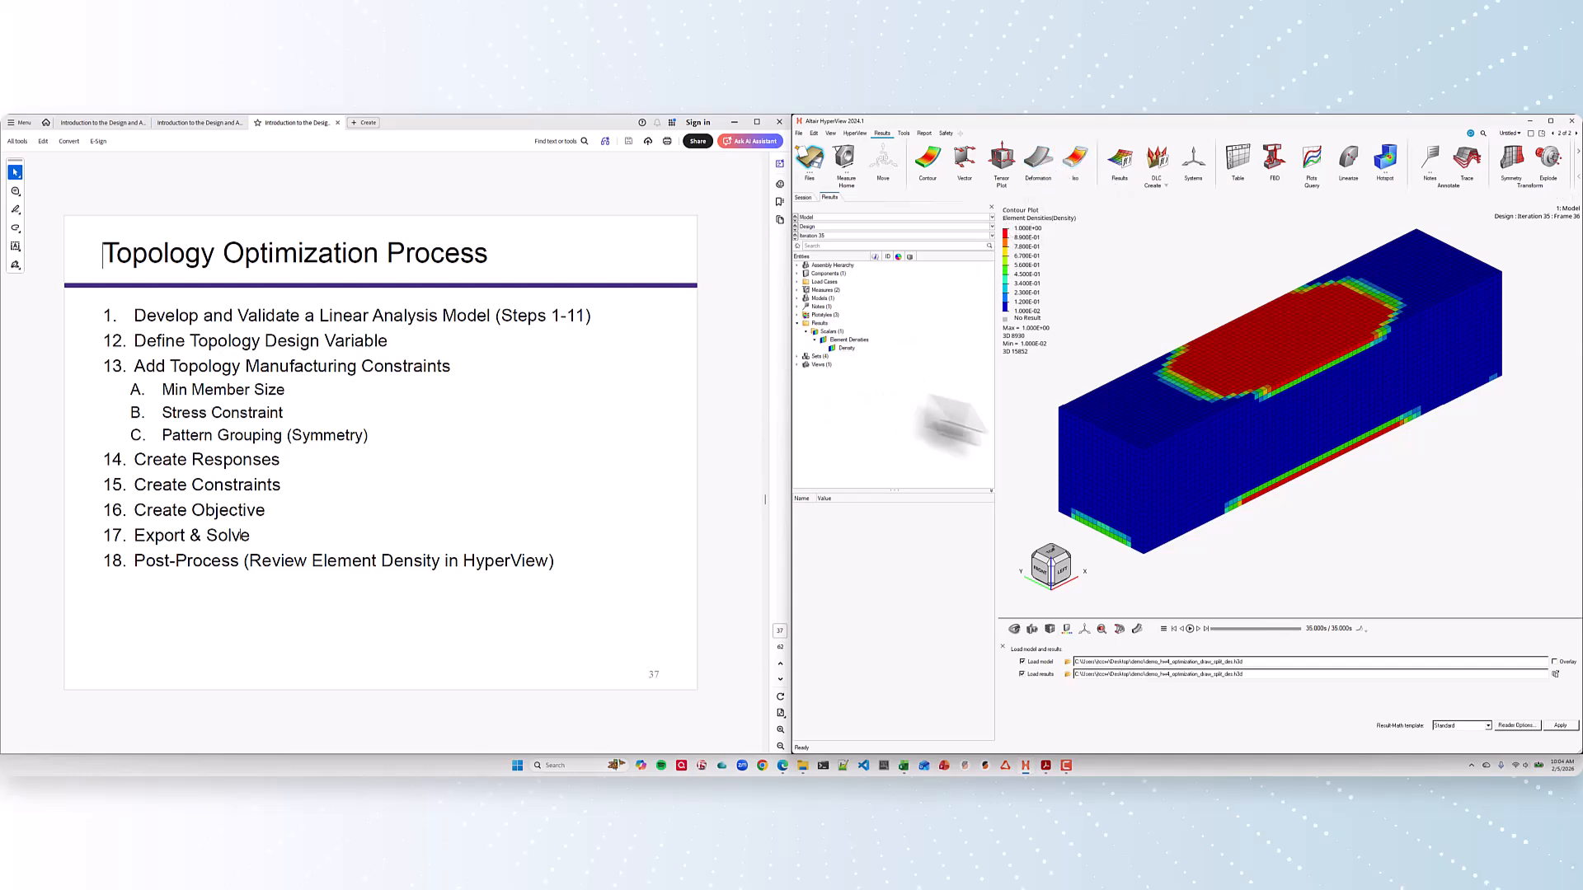
left_click(1072, 163)
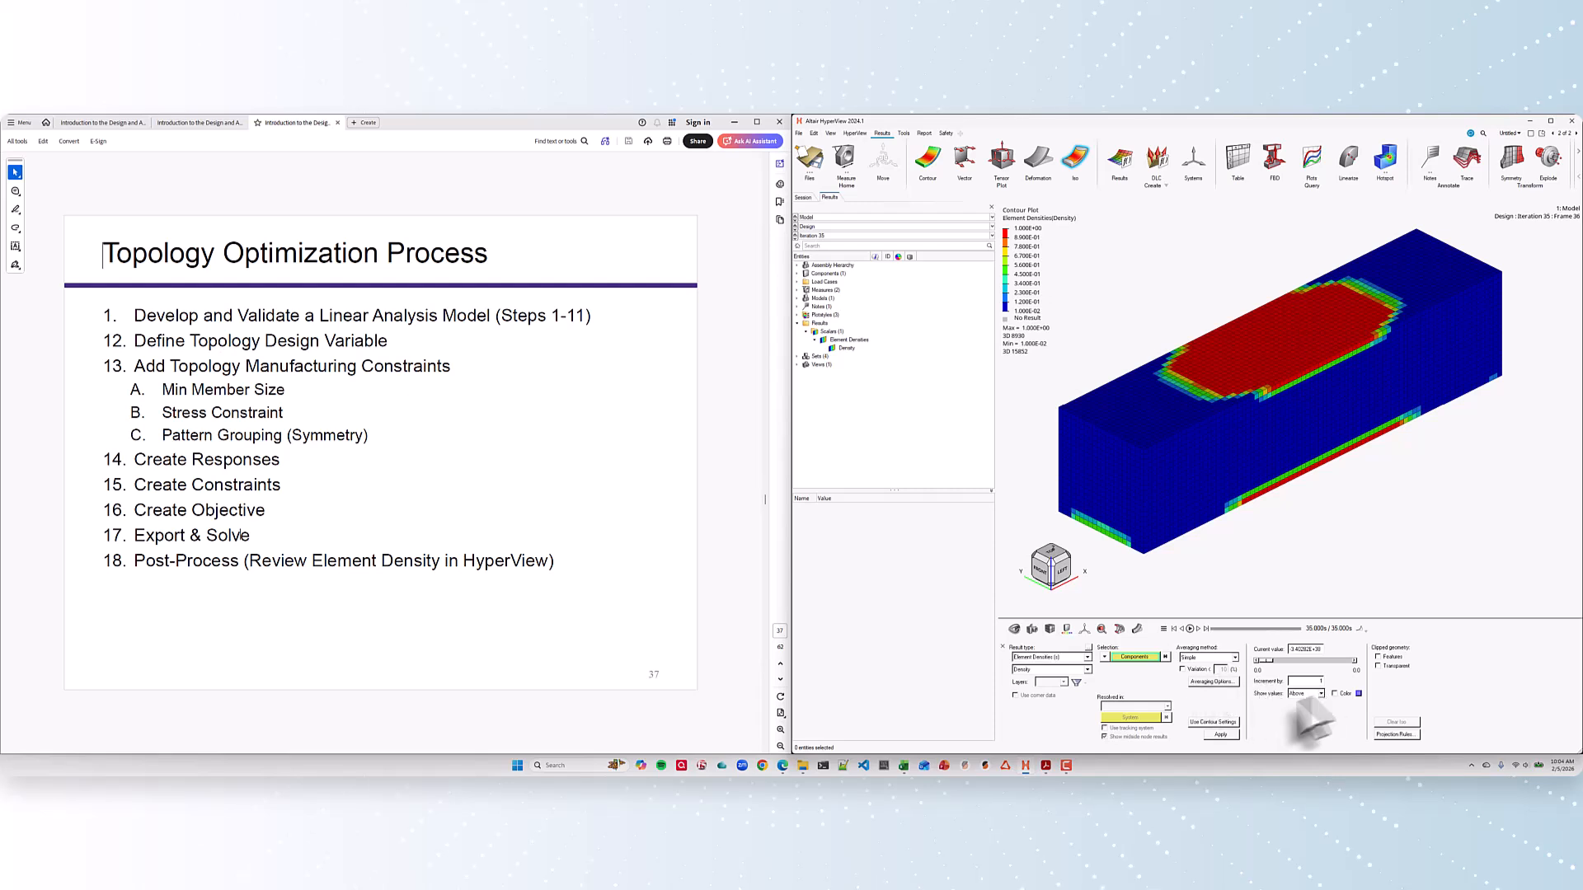
left_click(1222, 735)
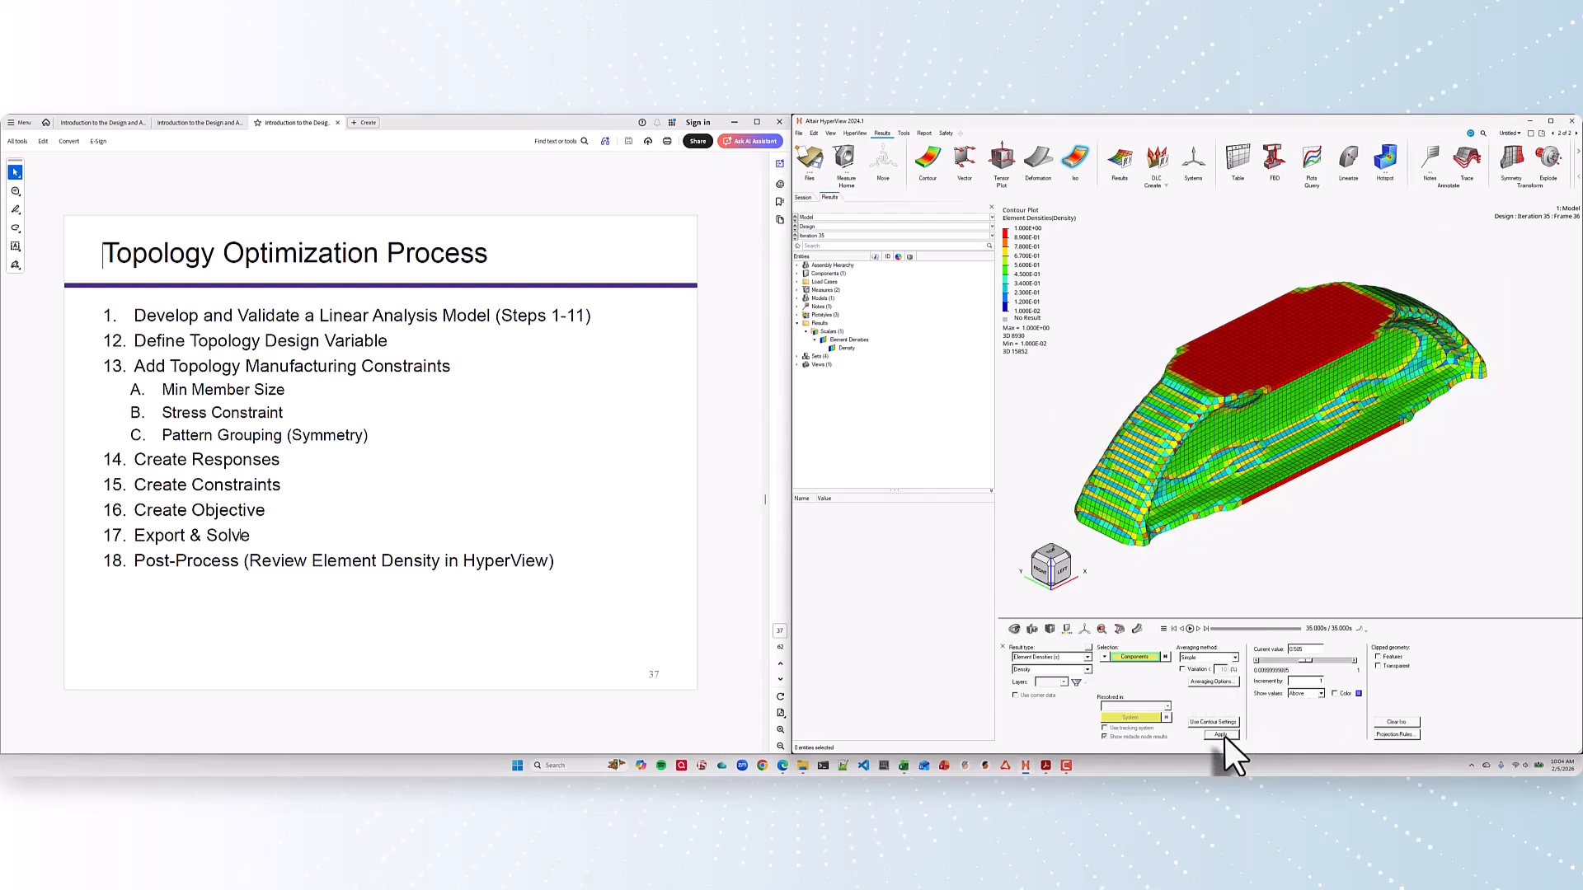
Step: Set the iso plot's current density value to 0.7
left_click(1307, 650)
mouse_move(1303, 562)
middle_mouse_down()
mouse_move(1320, 501)
mouse_move(1305, 533)
mouse_move(1324, 552)
middle_mouse_up()
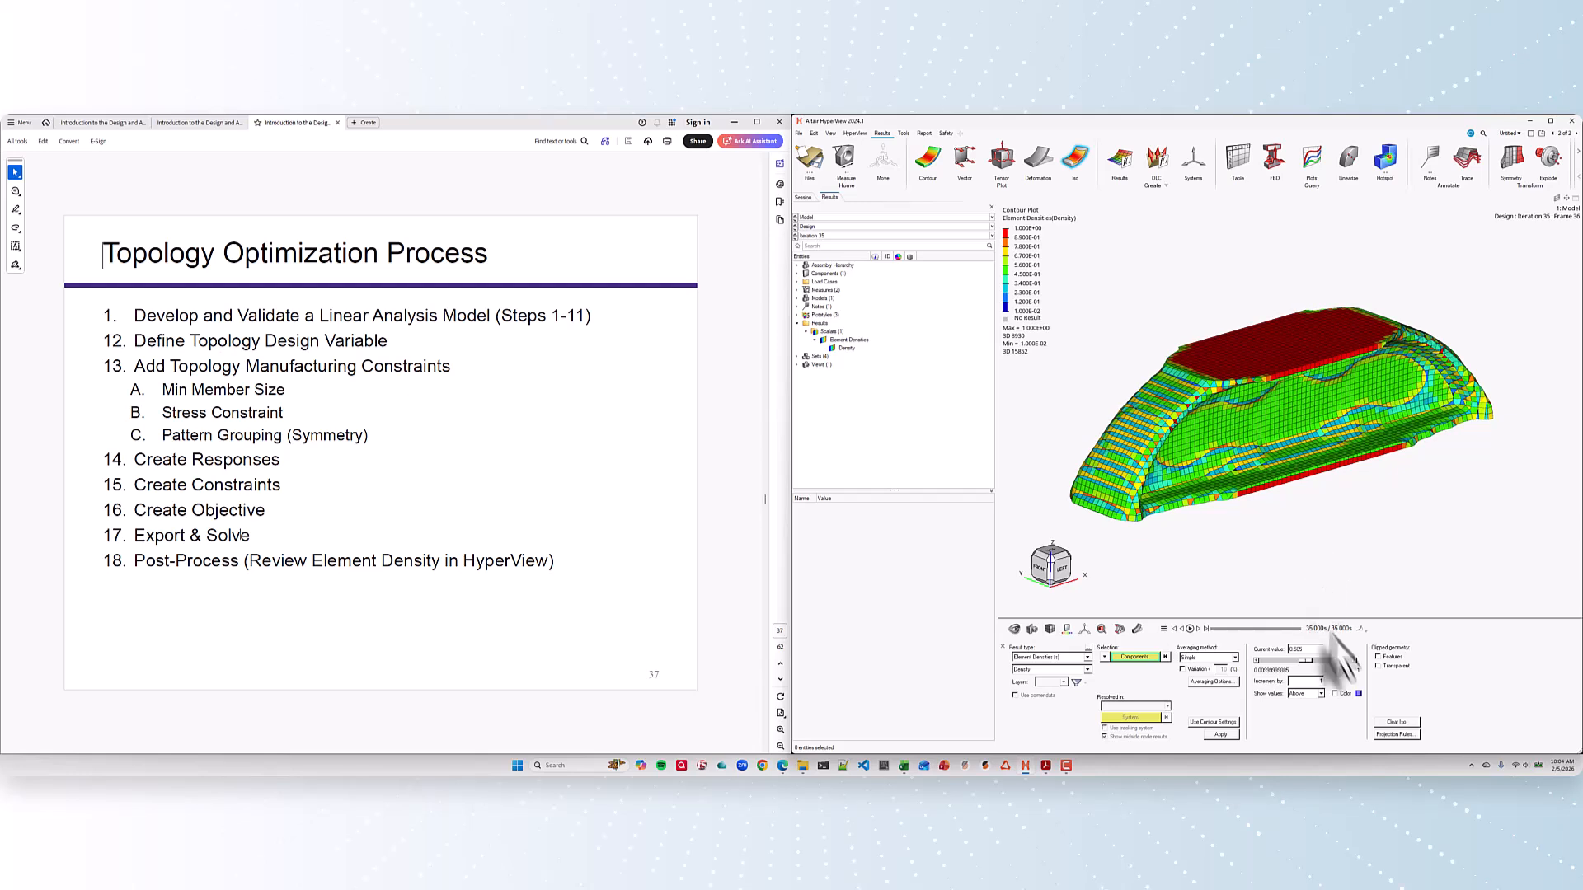
double_click(1314, 650)
type("0")
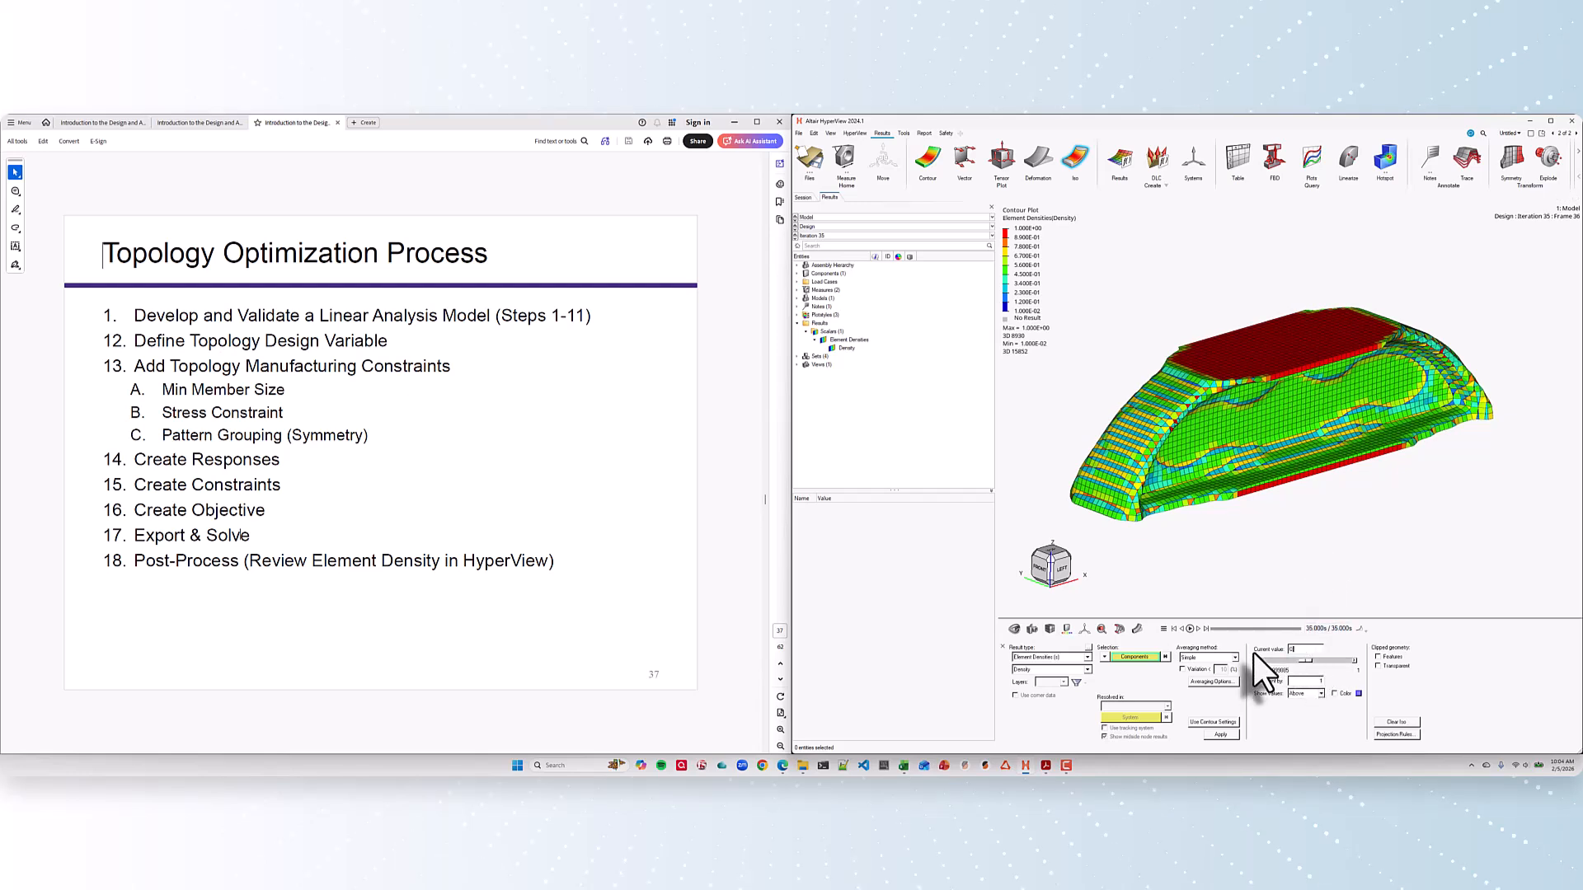
type(".7")
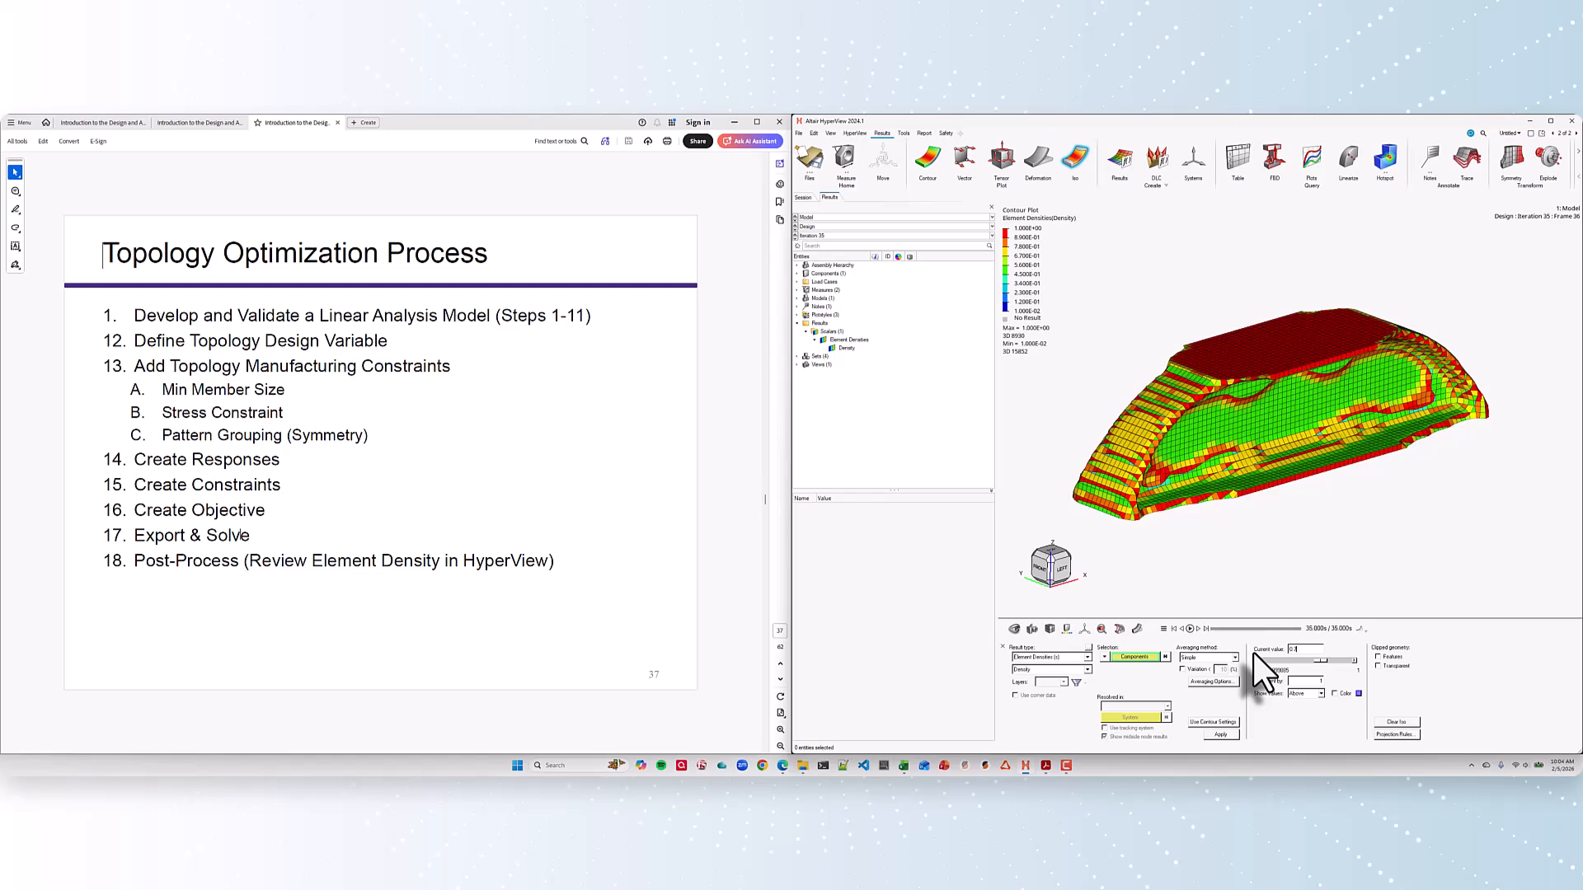
Step: Examine the optimized beam's iso shape from the side, from above and in an angled view
mouse_move(1344, 569)
middle_mouse_down()
mouse_move(1359, 547)
mouse_move(1430, 561)
mouse_move(1385, 495)
mouse_move(1370, 569)
mouse_move(1343, 547)
mouse_move(1434, 537)
mouse_move(1417, 512)
middle_mouse_up()
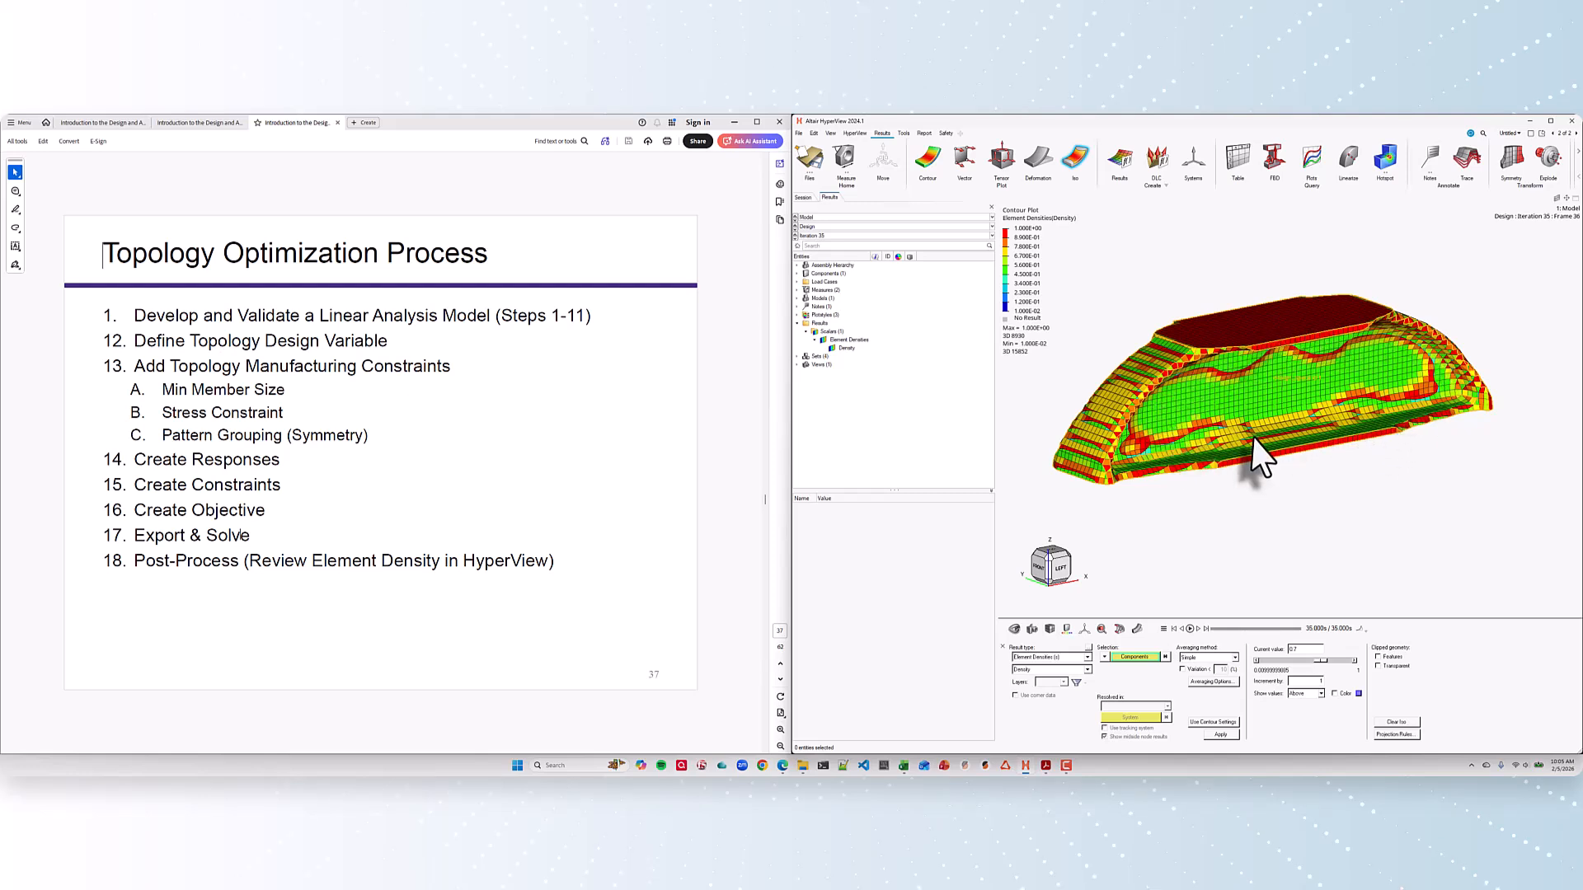
middle_click_drag(1375, 351, 1342, 343)
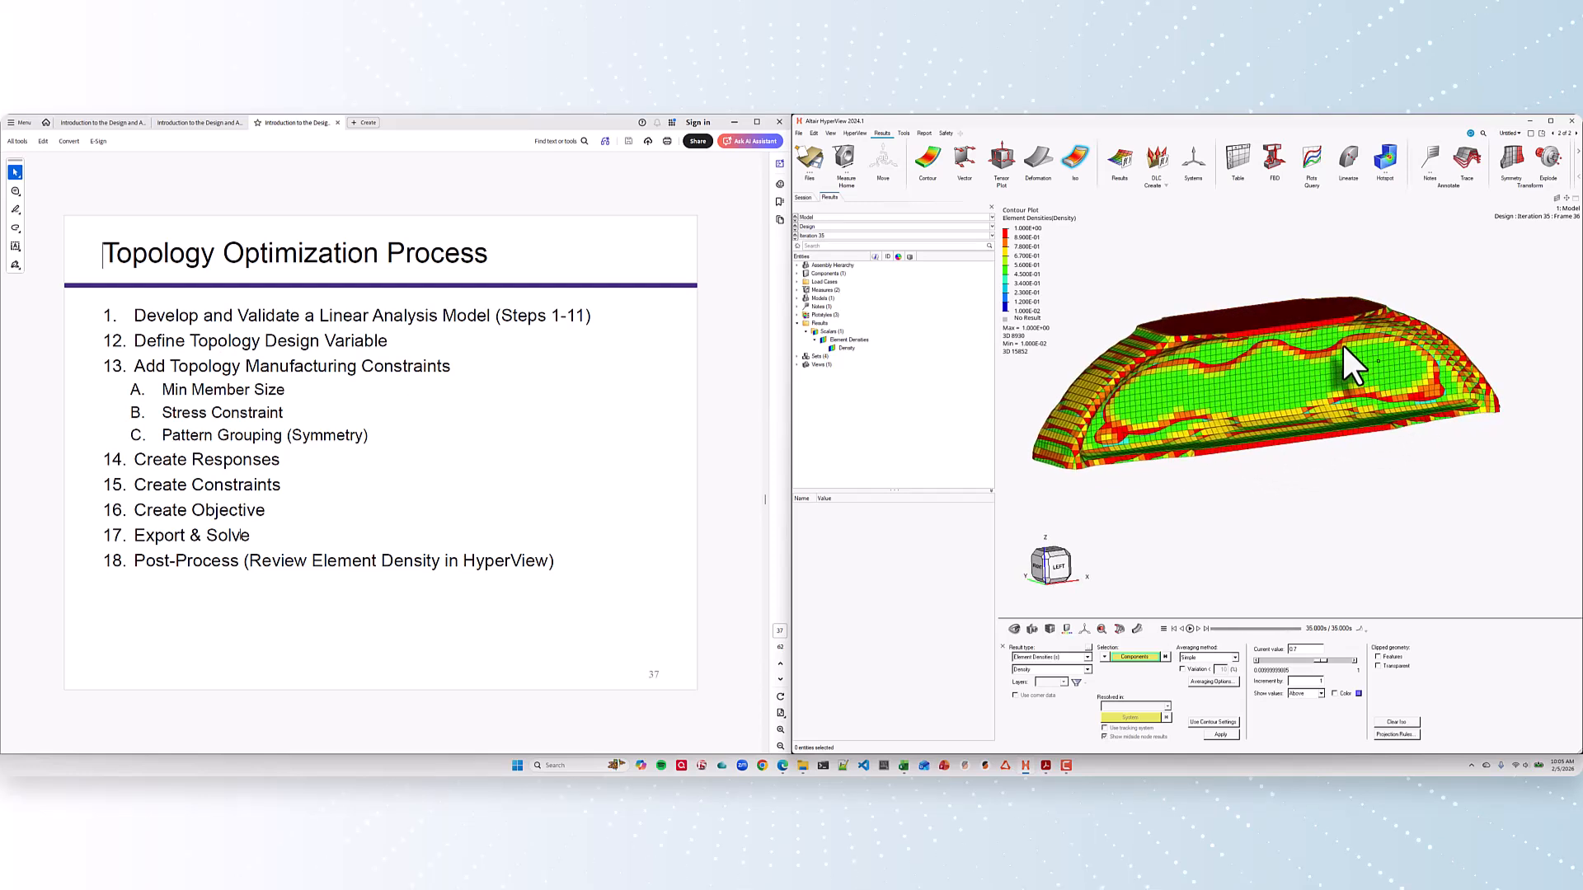
middle_click_drag(1411, 445, 1336, 590)
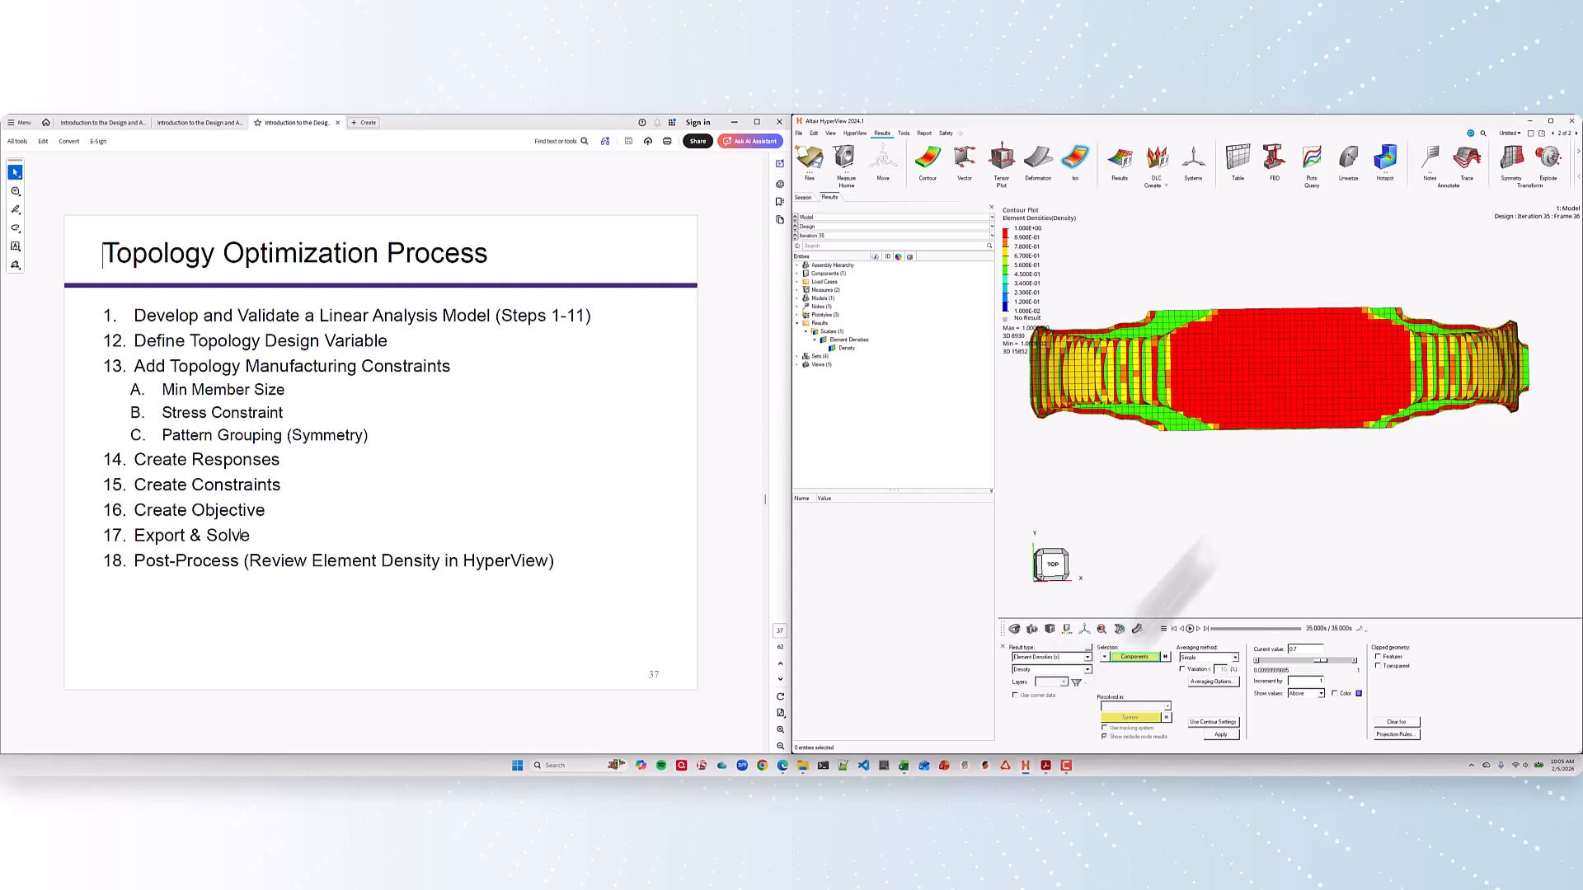
right_click_drag(1250, 494, 1253, 558)
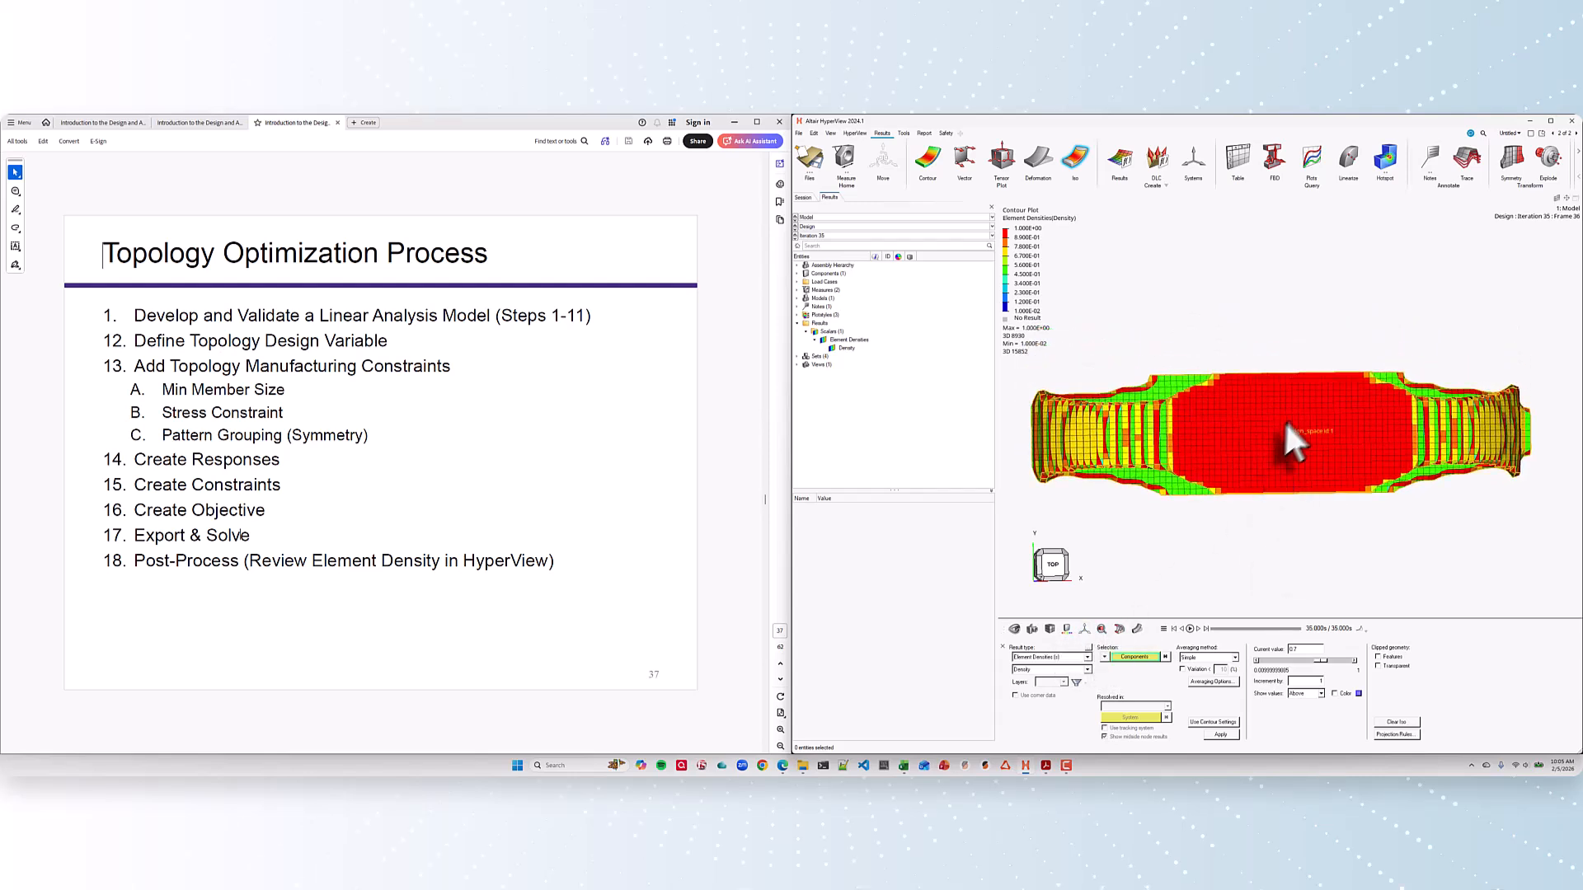
middle_click_drag(1300, 462, 1284, 458)
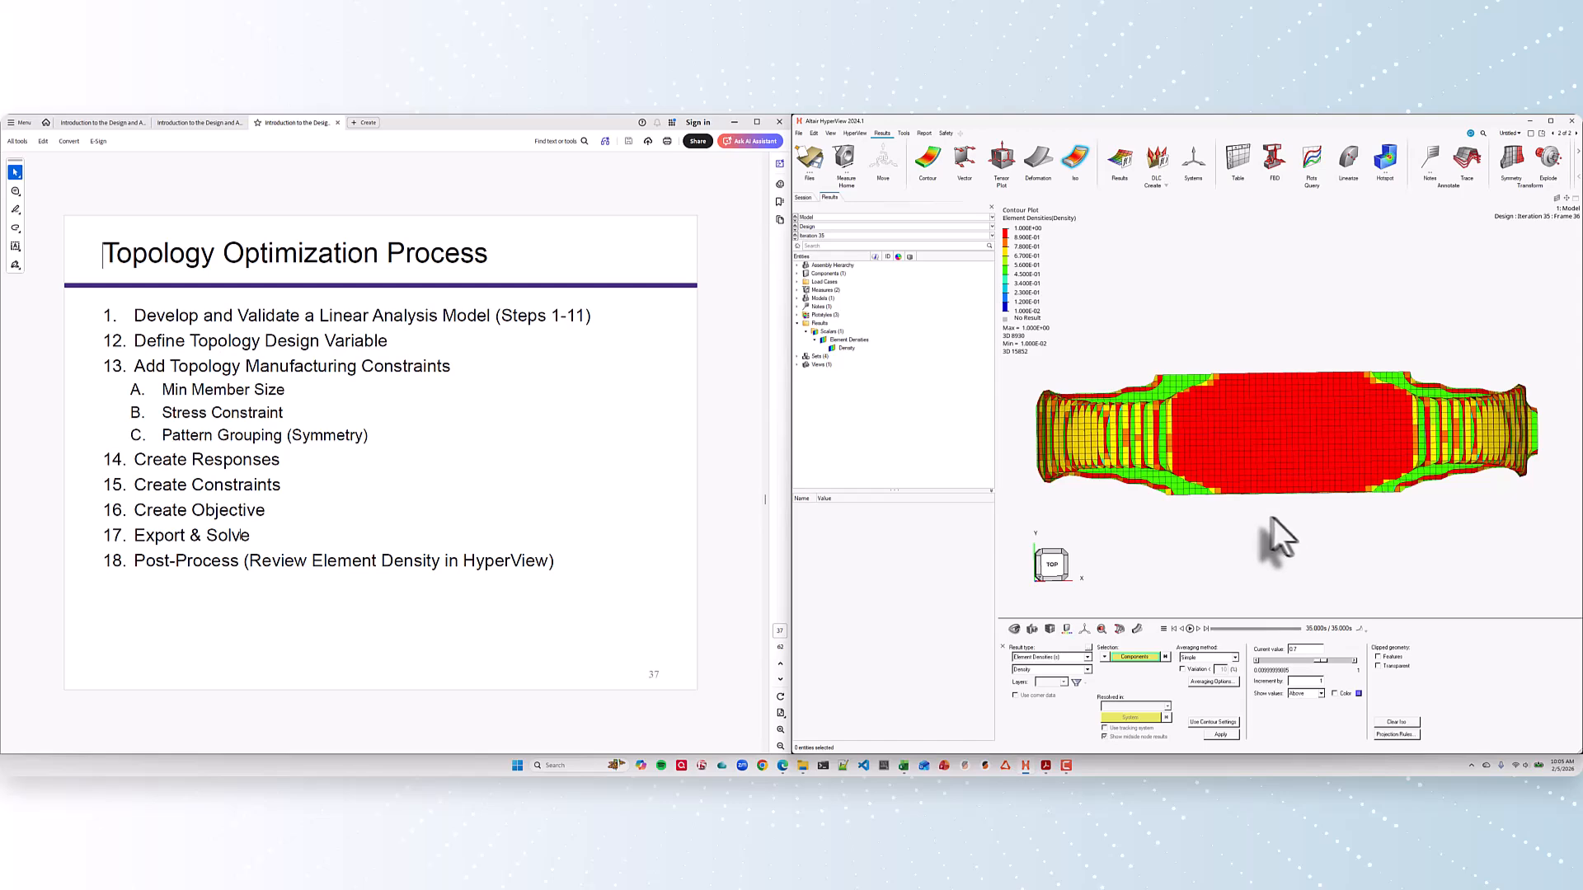
middle_click_drag(1335, 591, 1324, 524)
right_click_drag(1333, 526, 1342, 536)
scroll(1342, 536, "up", 2)
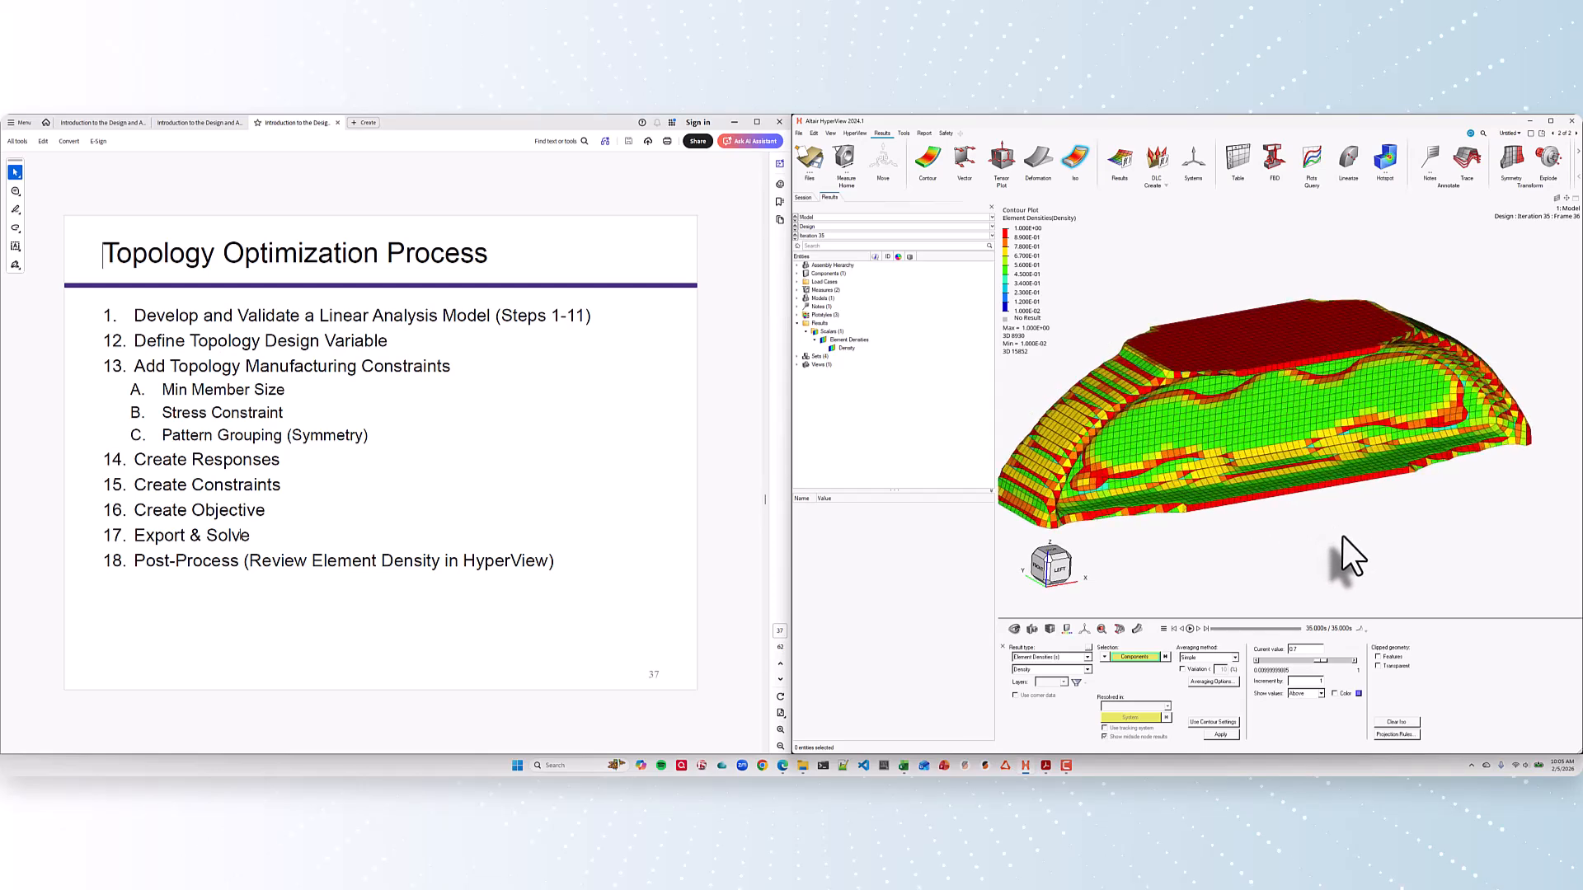
scroll(1344, 527, "down", 2)
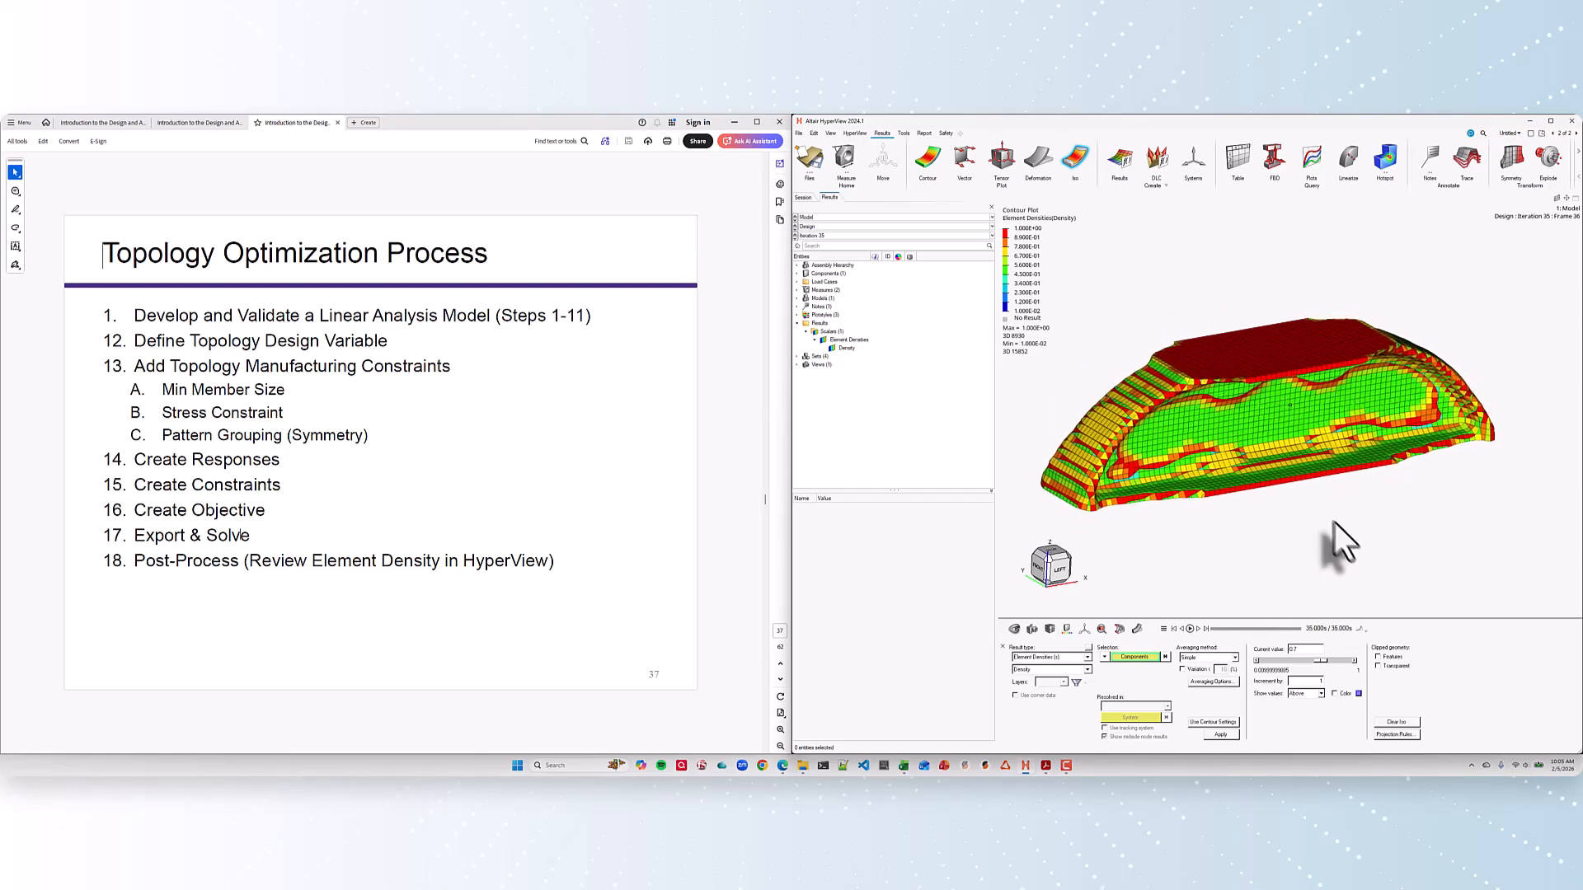